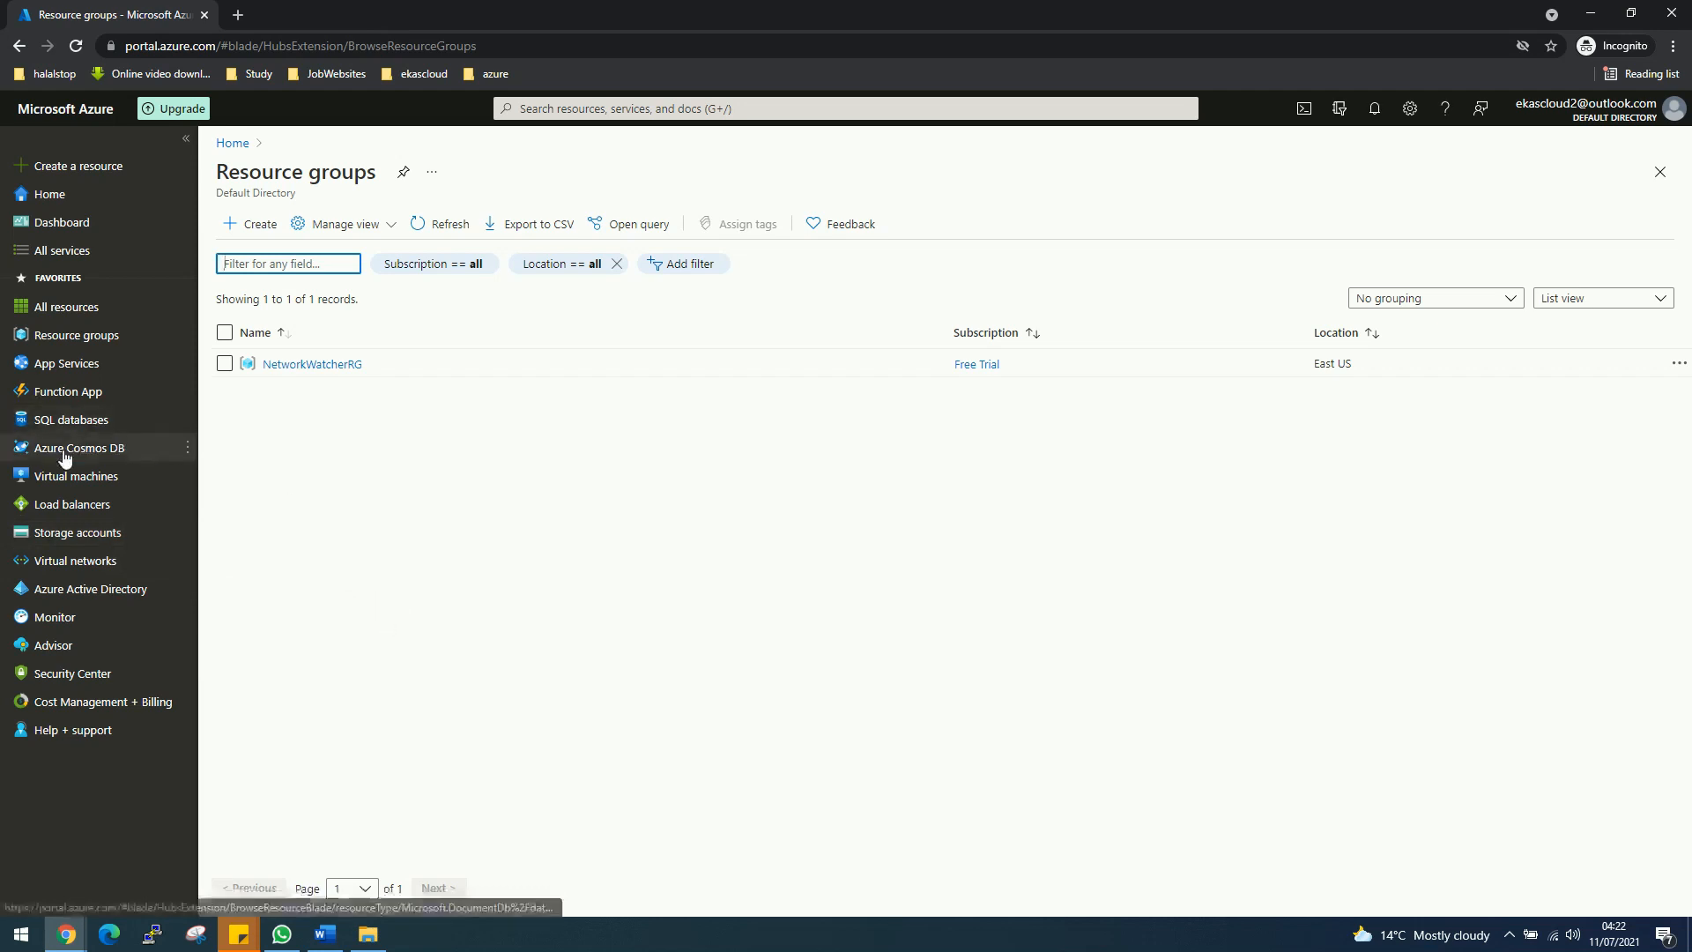
Step: Create the resource group RGEastUS in East US, then review and create it
drag(61, 335, 423, 400)
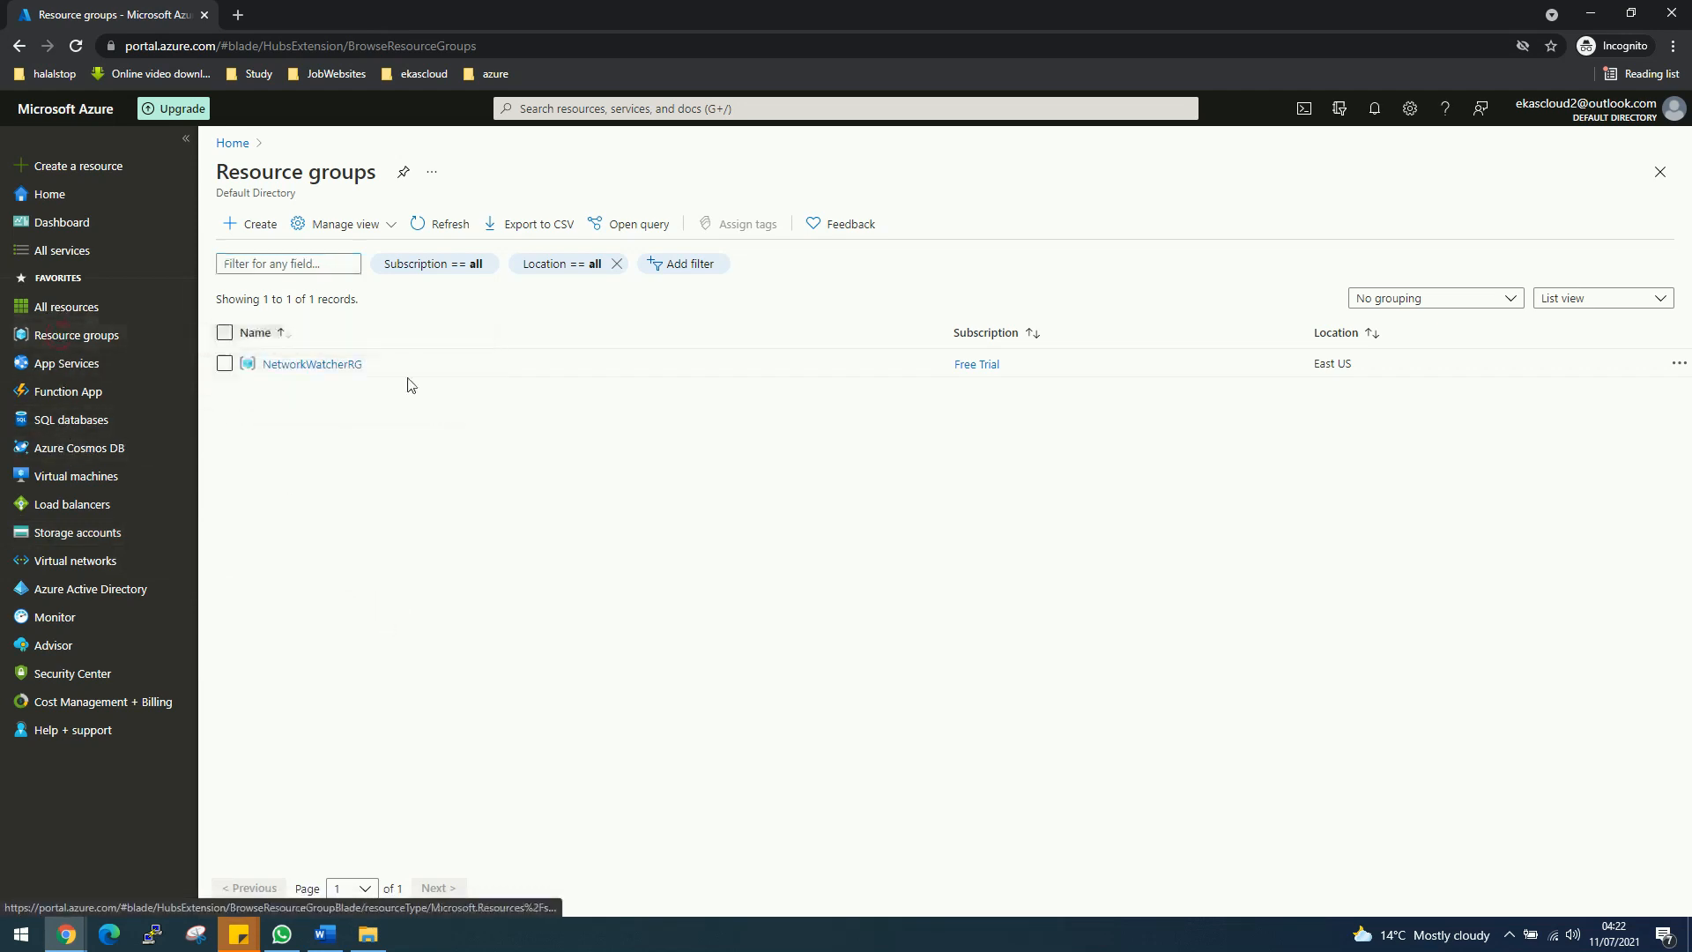
click(254, 225)
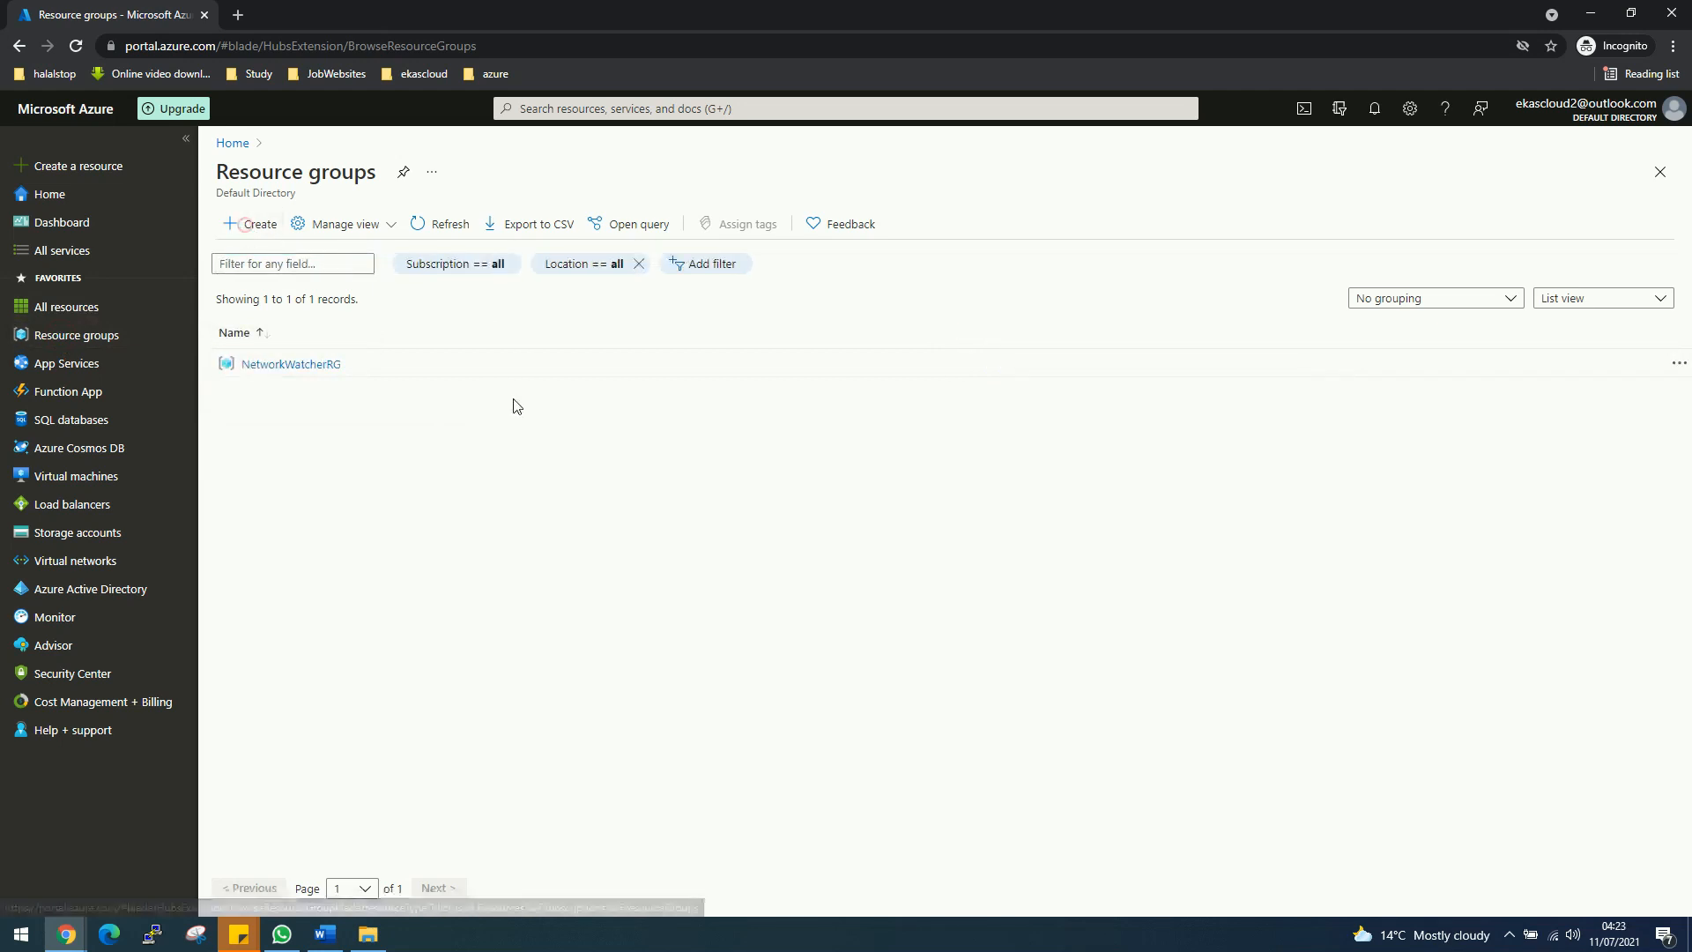
click(545, 395)
text(RG)
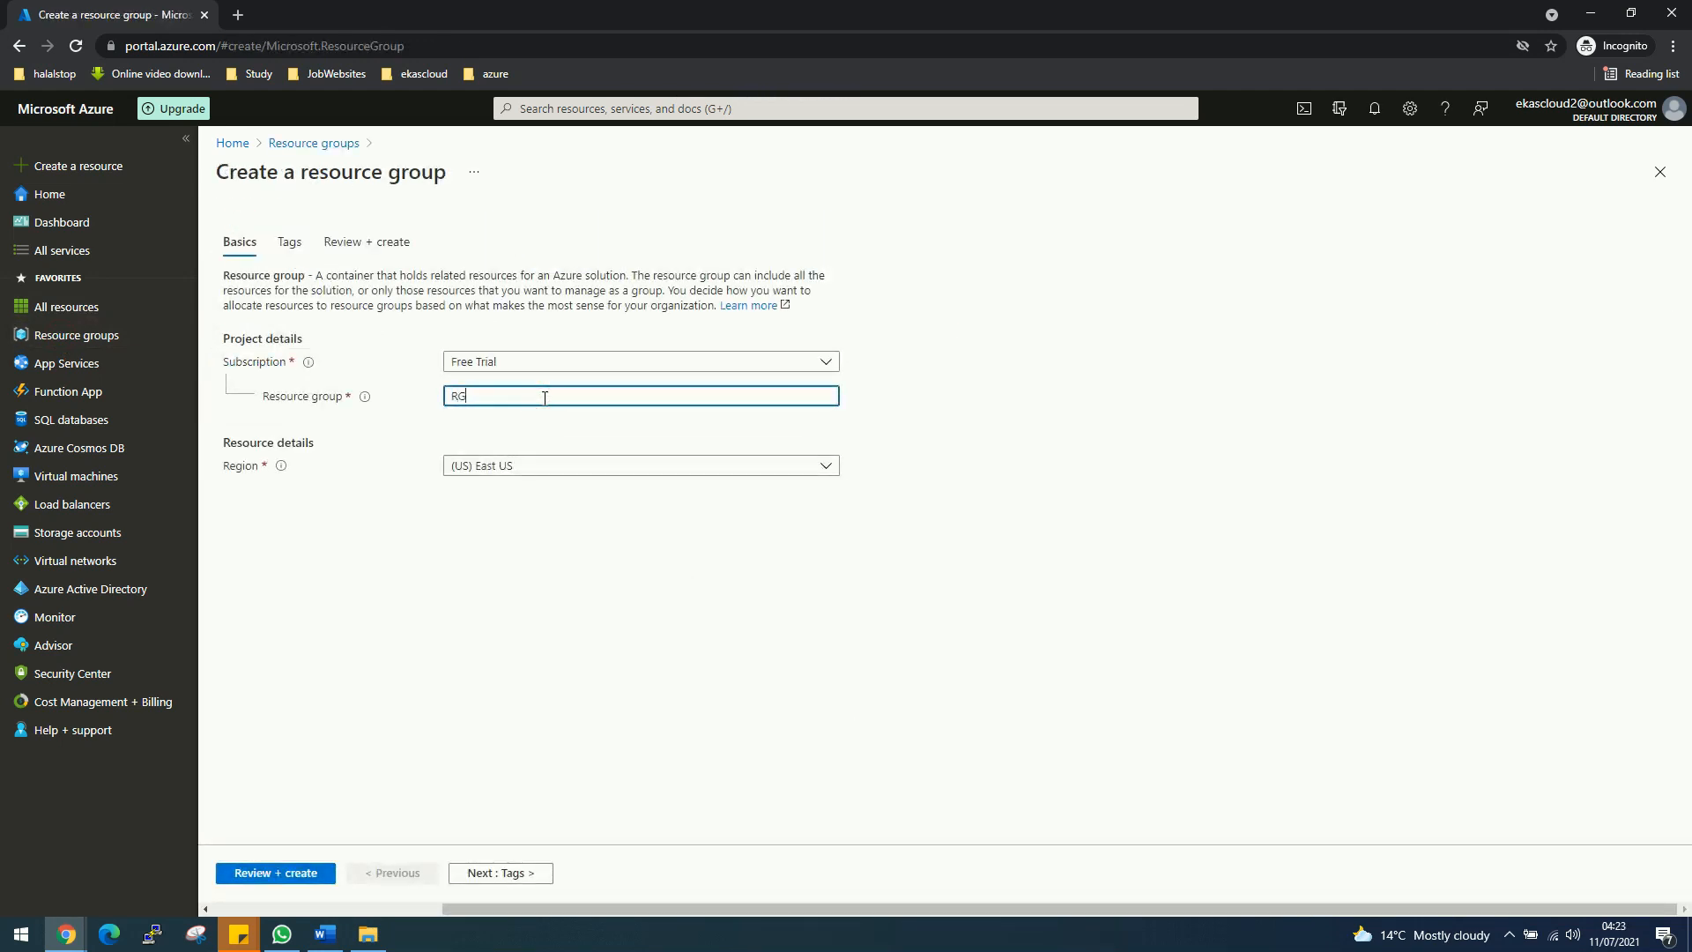
text(EAs)
text(stUS)
click(295, 874)
click(254, 874)
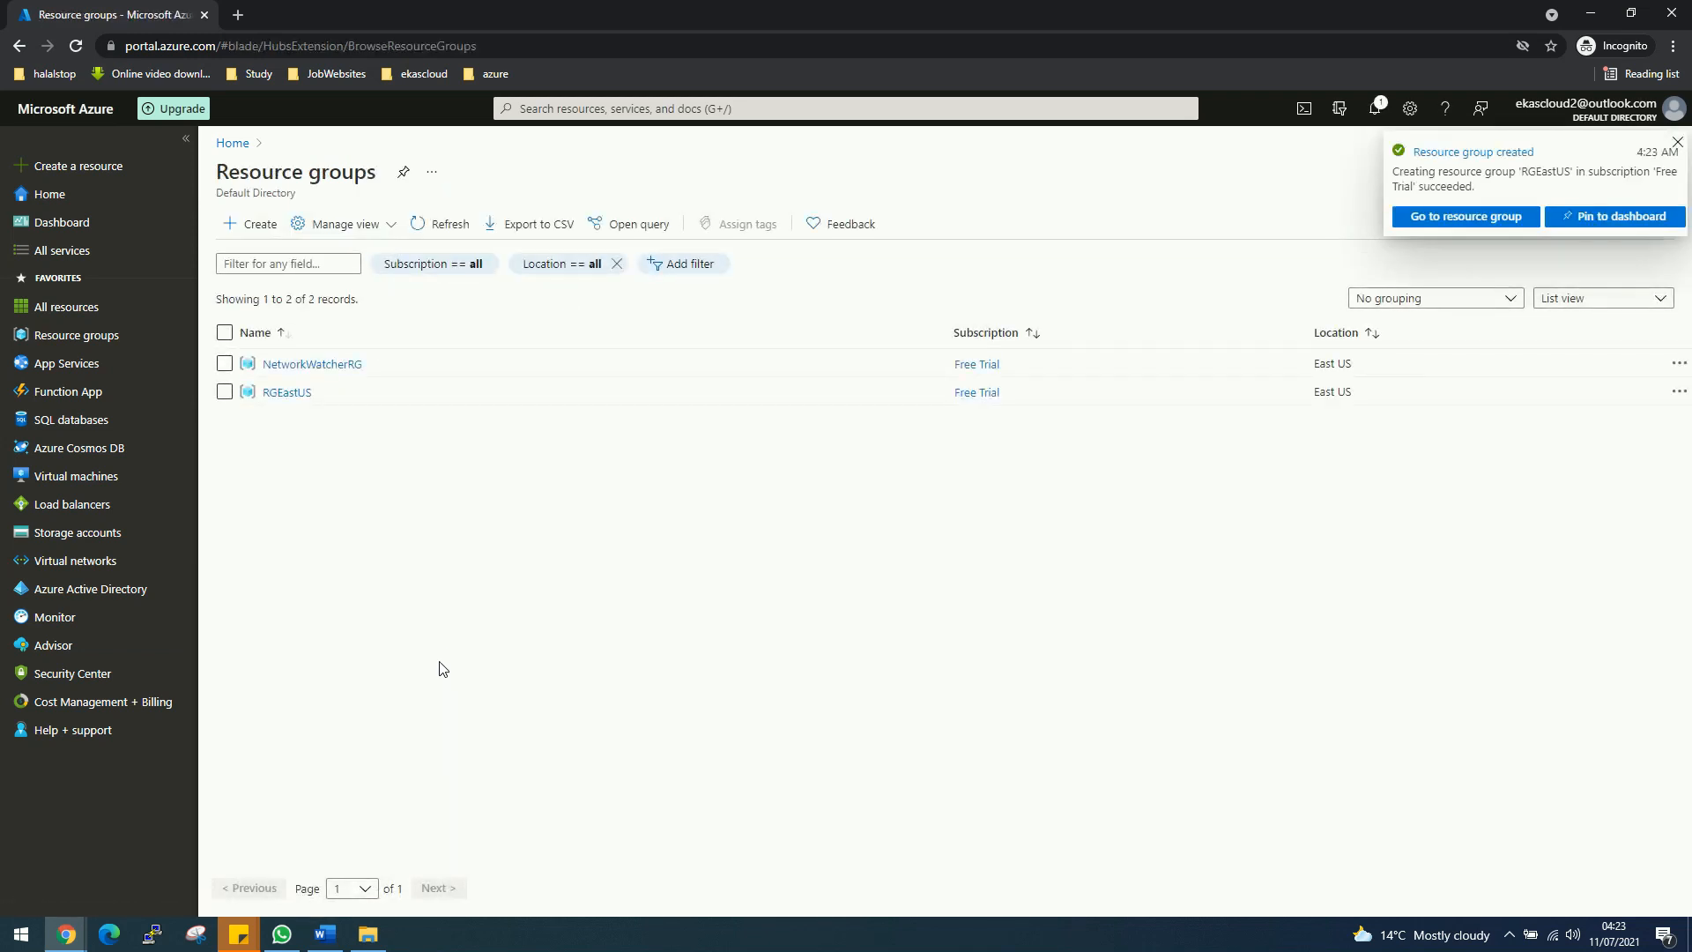
Step: Go to the Virtual networks list
mouse_move(99, 571)
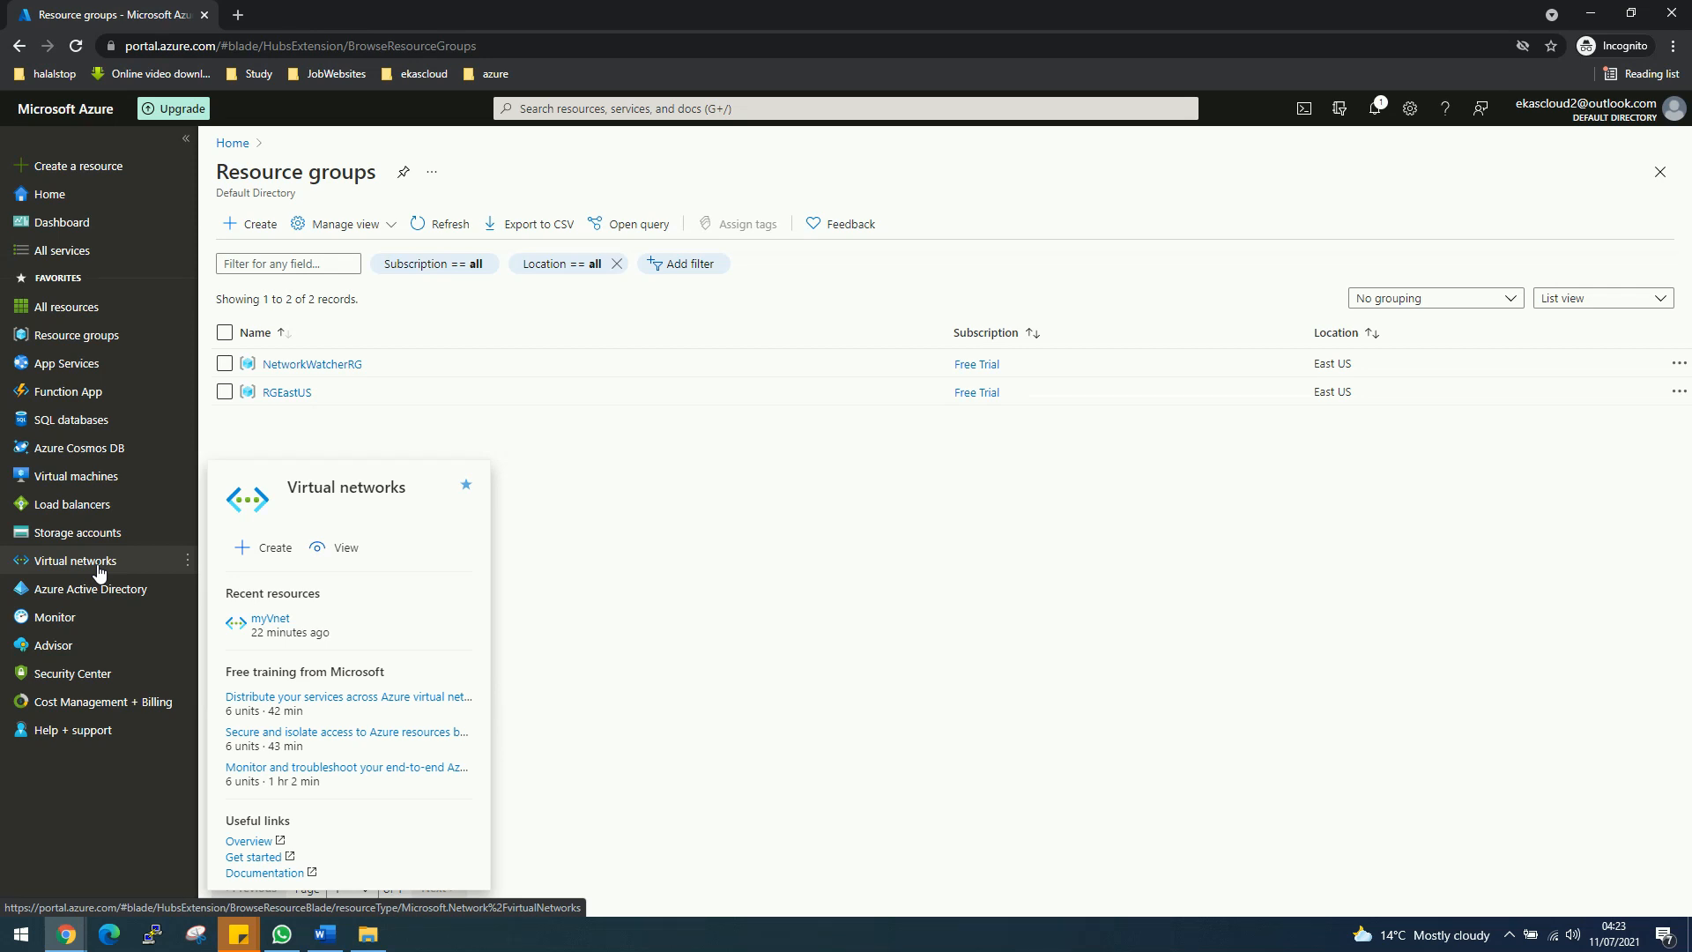
click(97, 569)
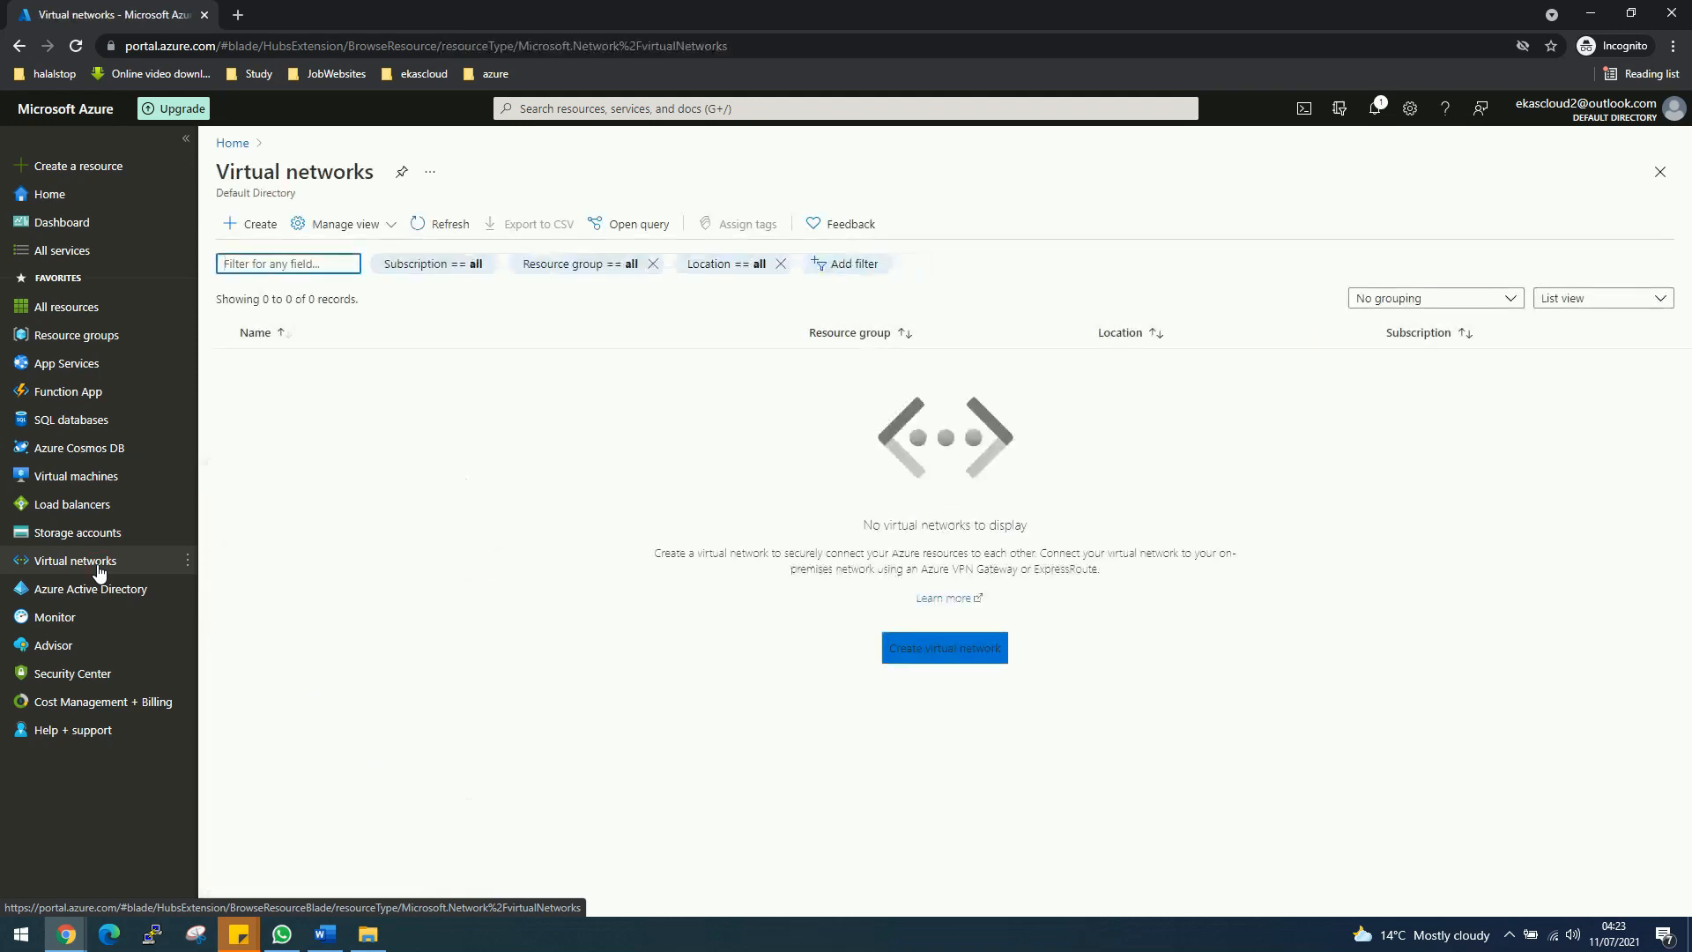
click(620, 110)
text(V)
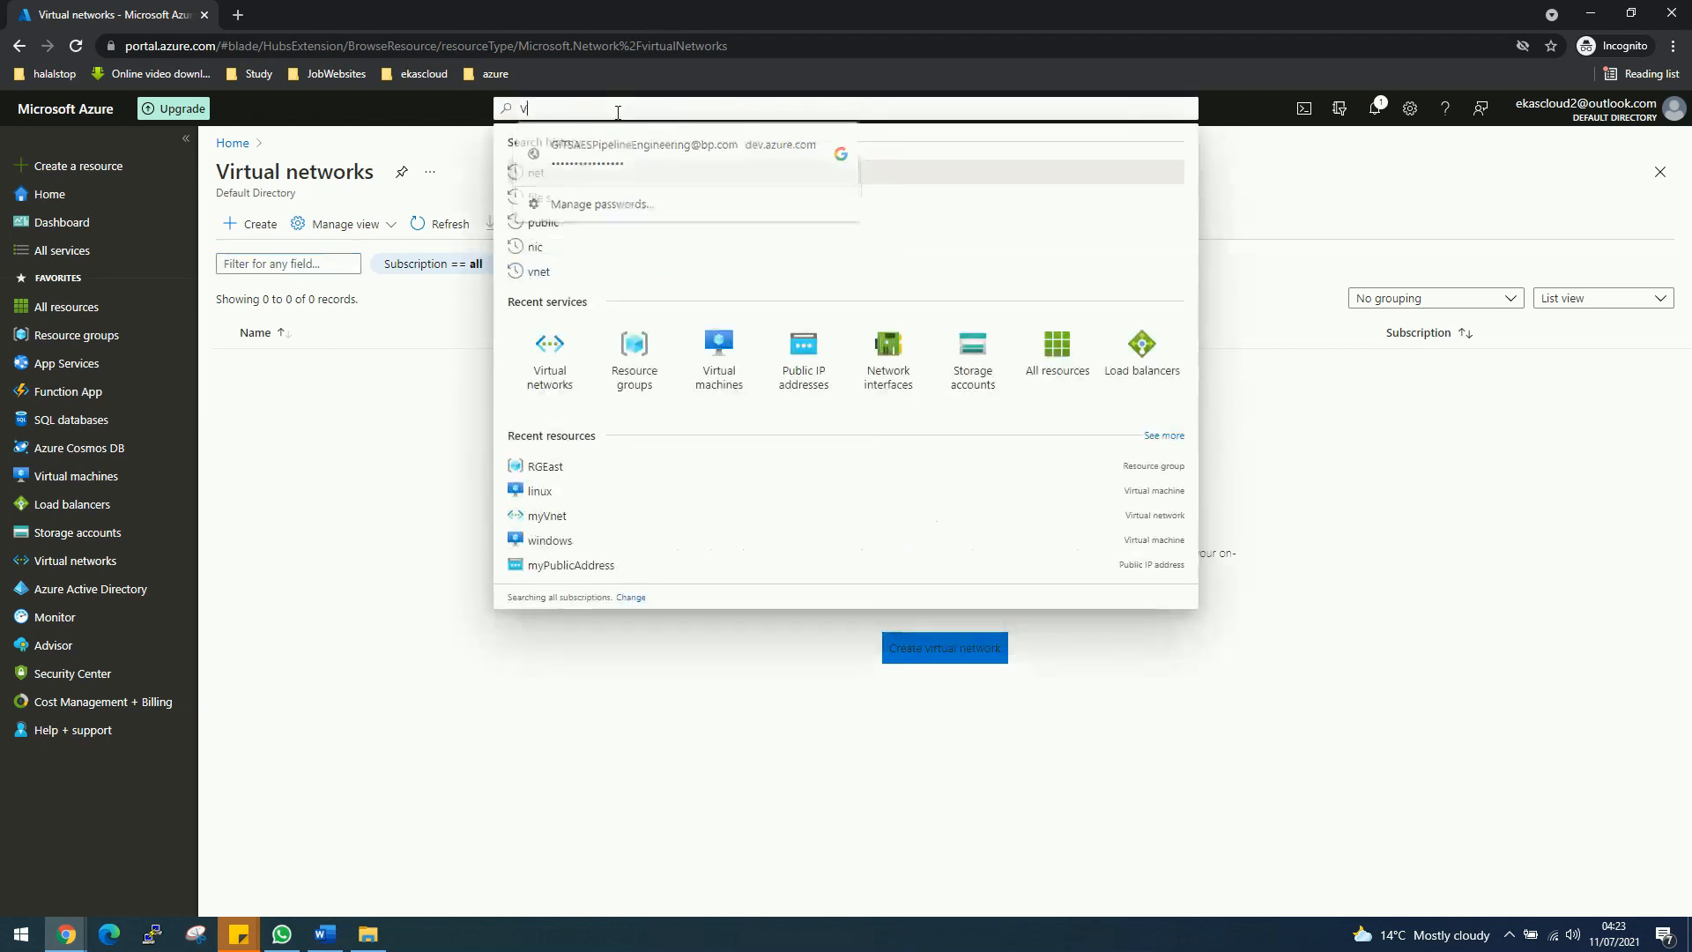
text(nb=)
key(BackSpace)
key(BackSpace)
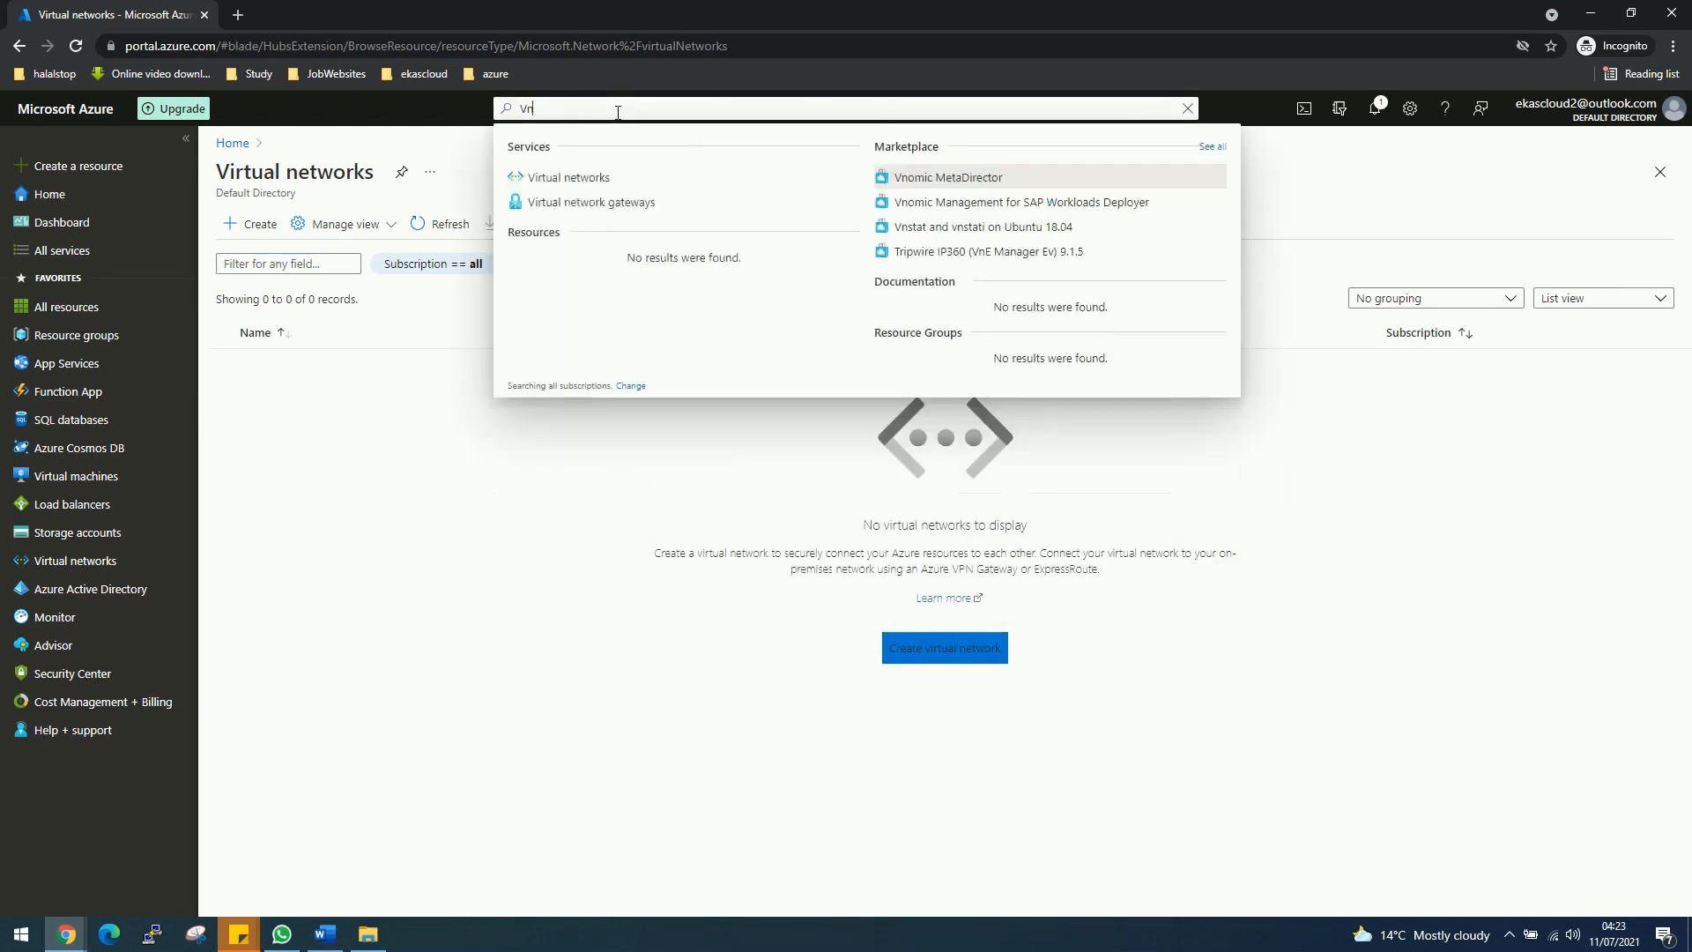
click(606, 175)
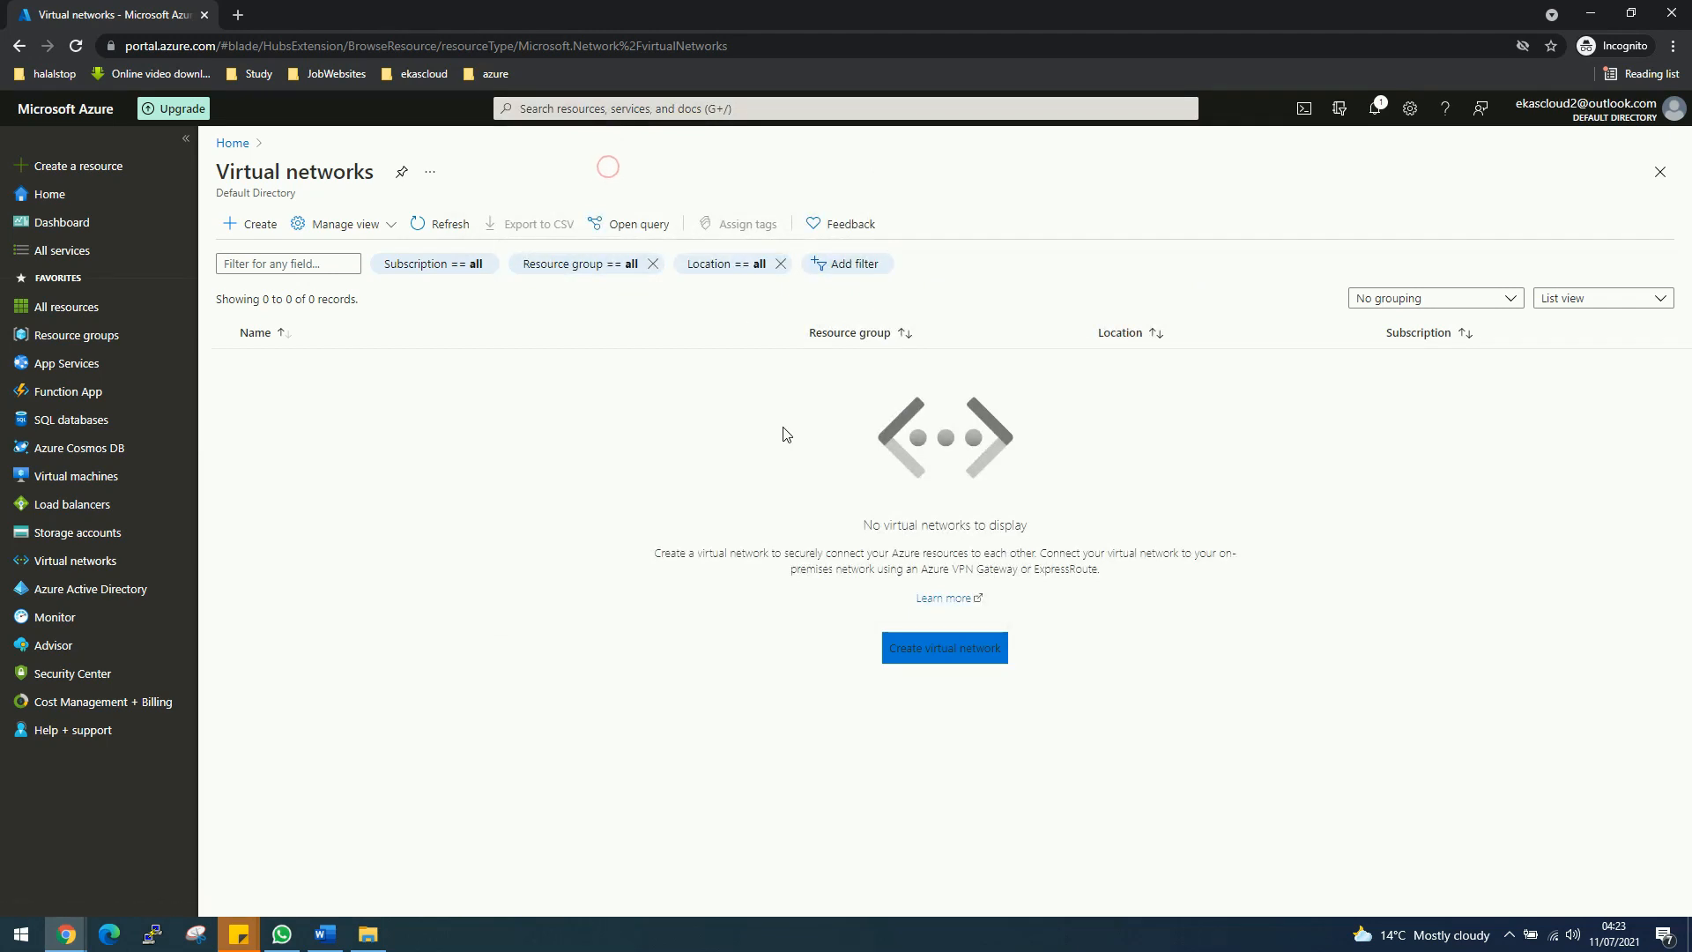
Step: Start a new virtual network named myVNET in resource group RGEastUS and continue to IP addresses
click(944, 652)
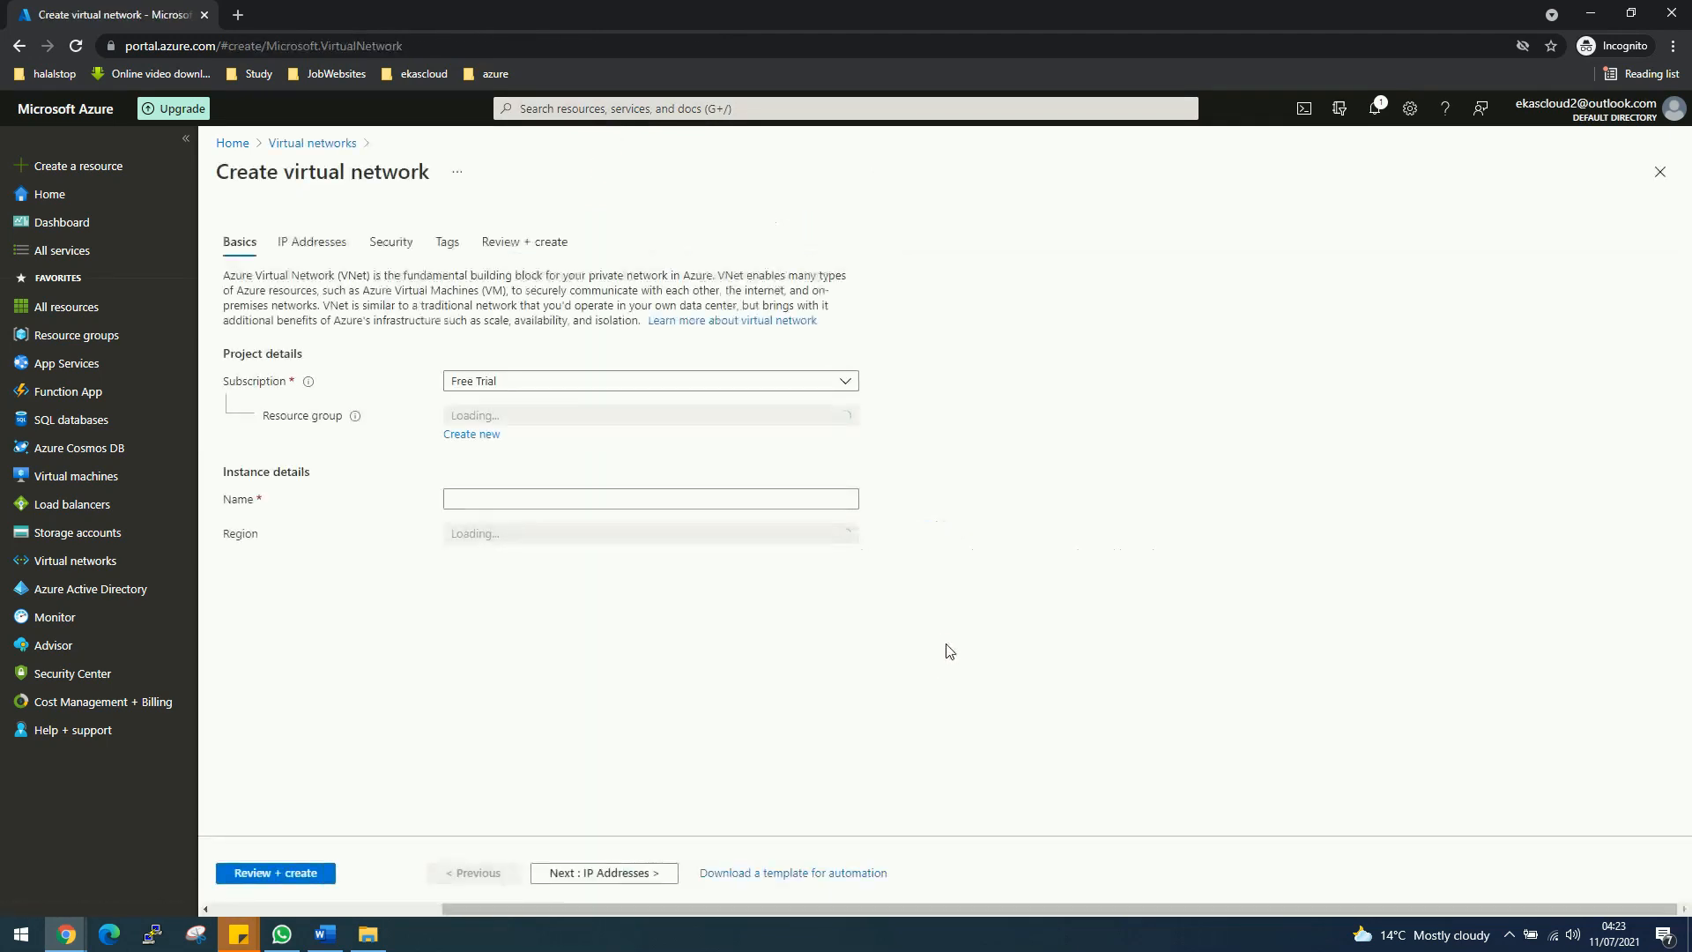
click(700, 412)
click(479, 503)
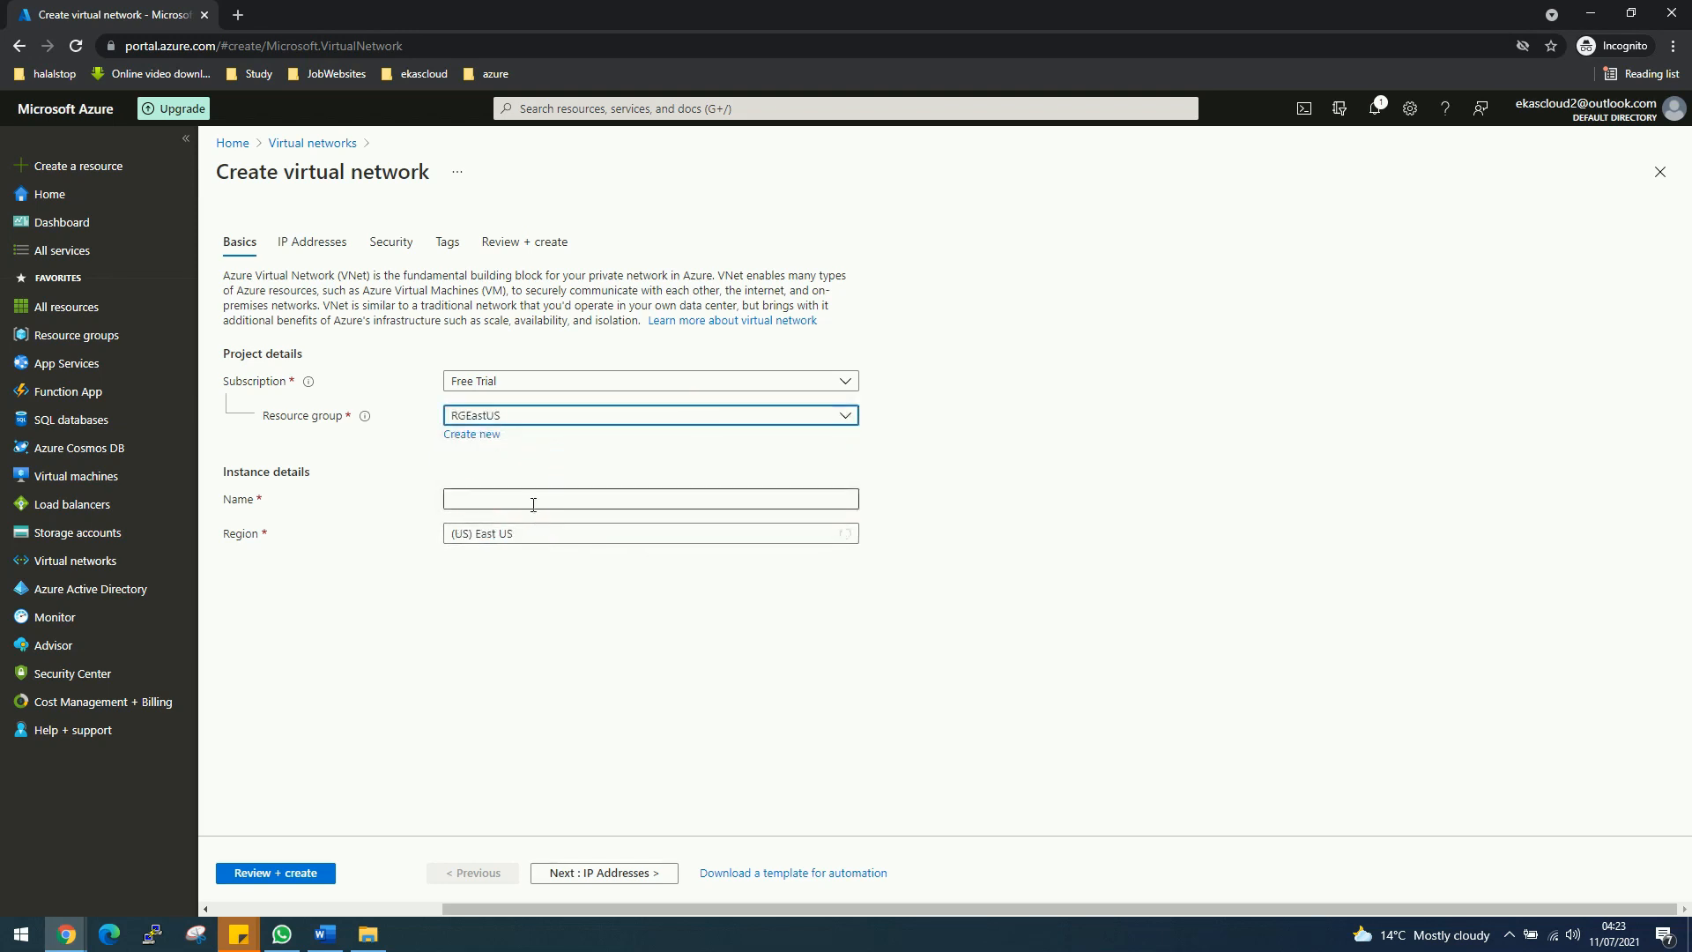
click(533, 502)
text(myVNET)
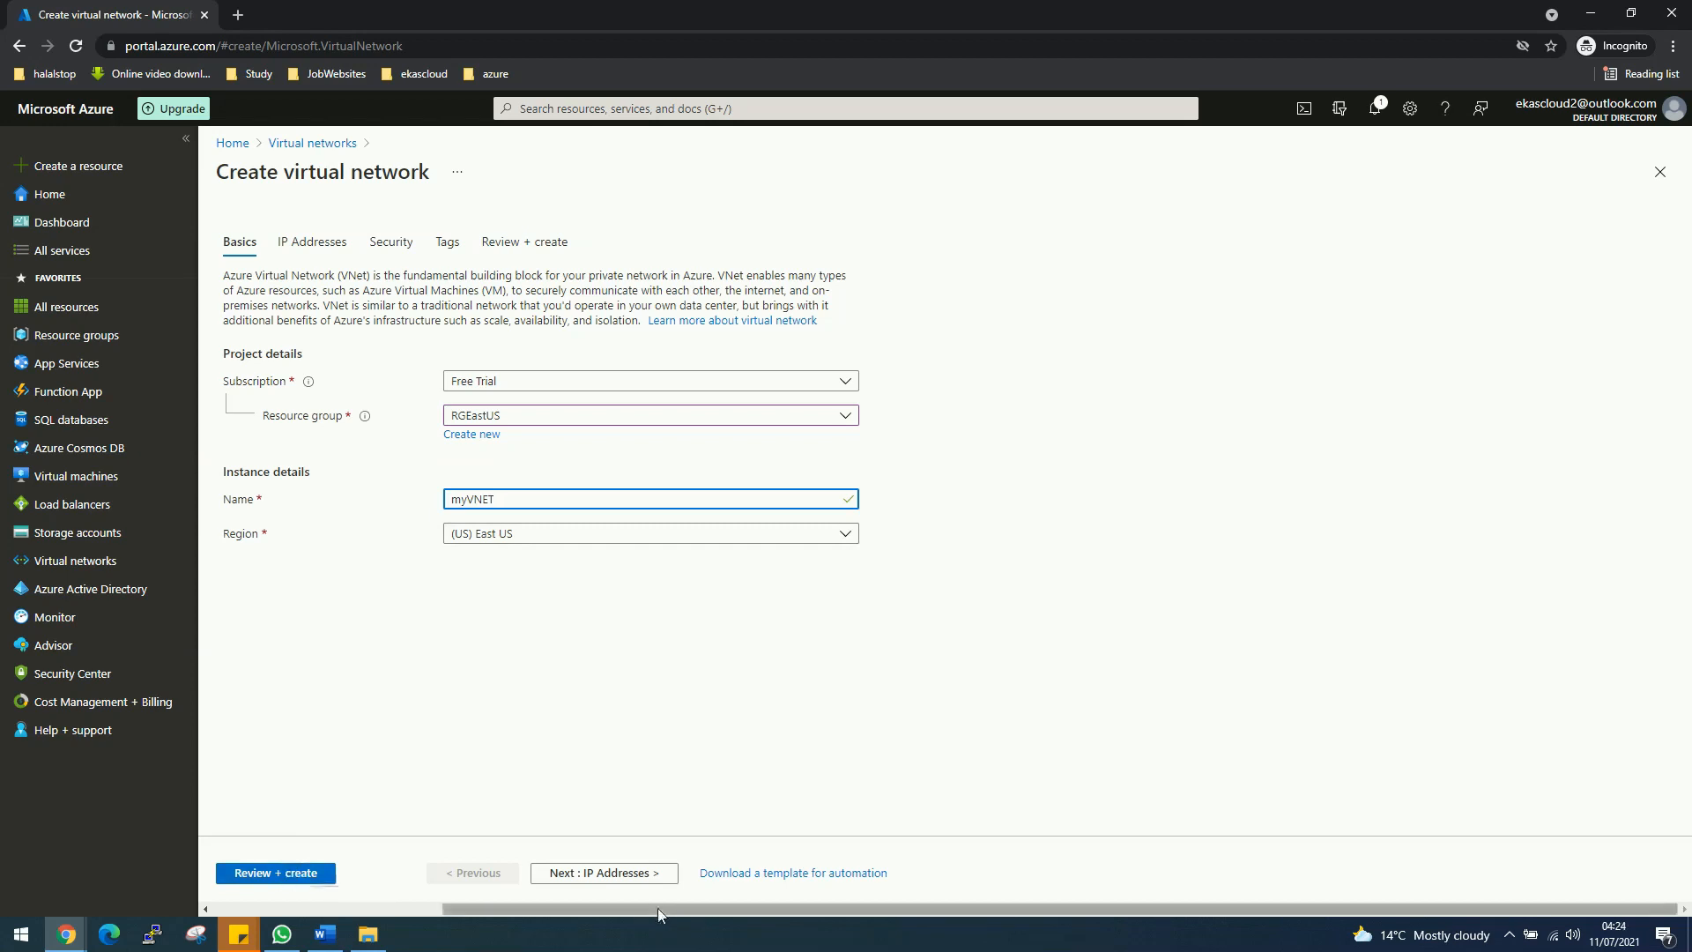
click(619, 877)
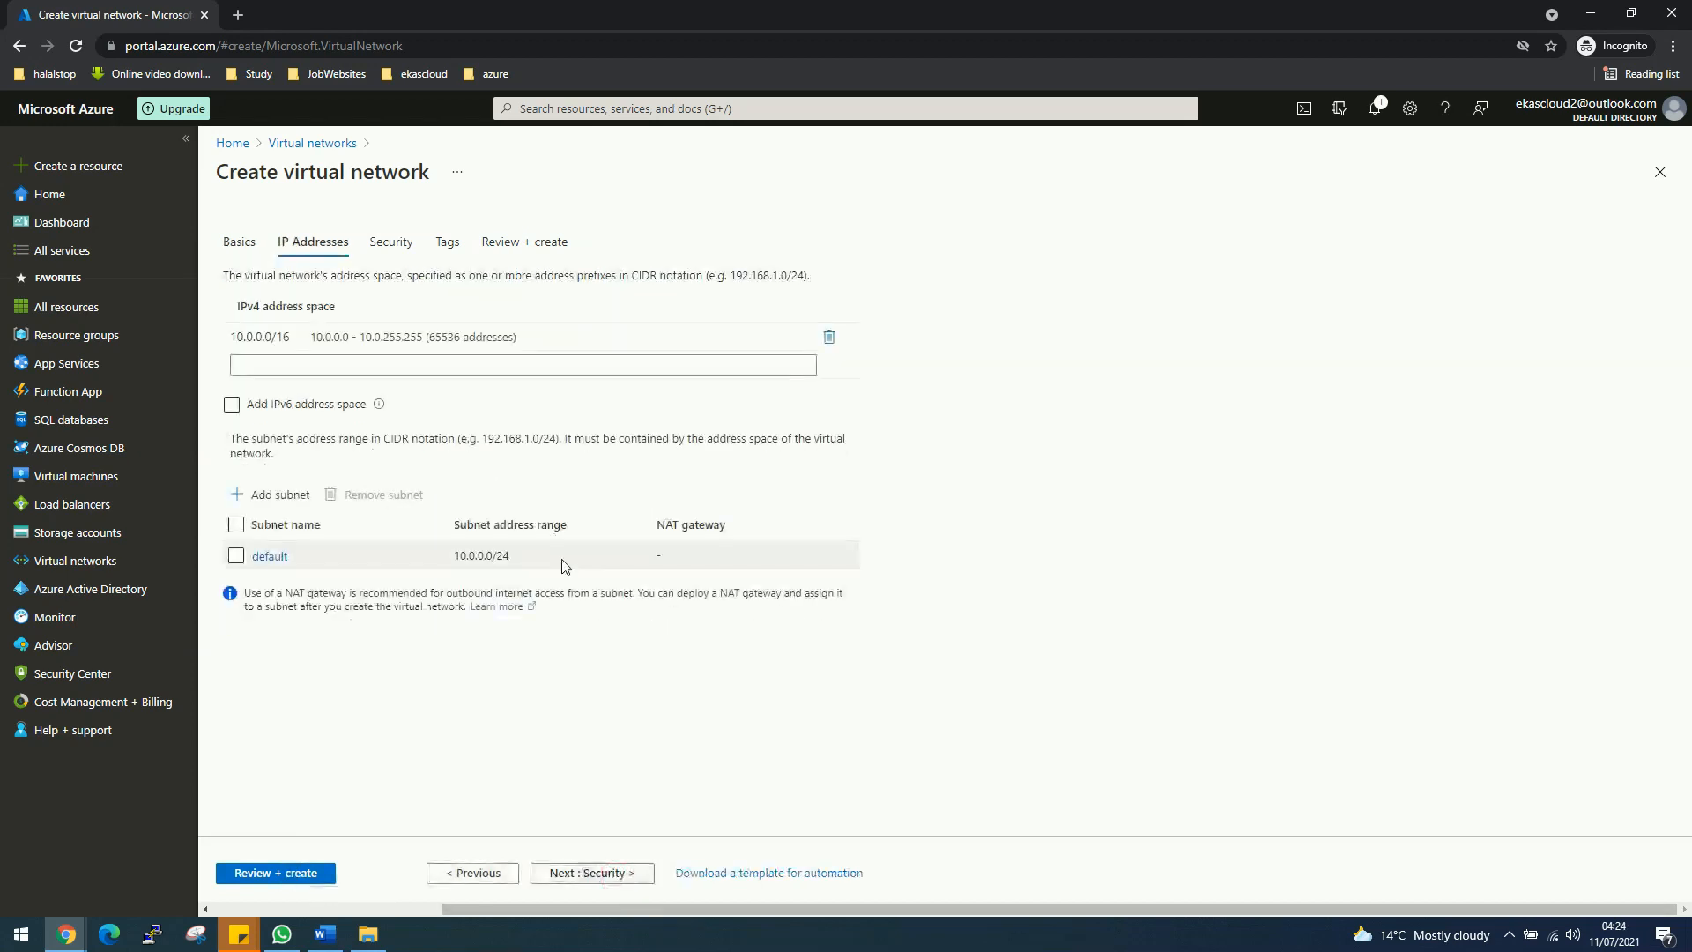
Step: Replace the 10.0.0.0/16 address space with 10.1.0.0/16
click(332, 335)
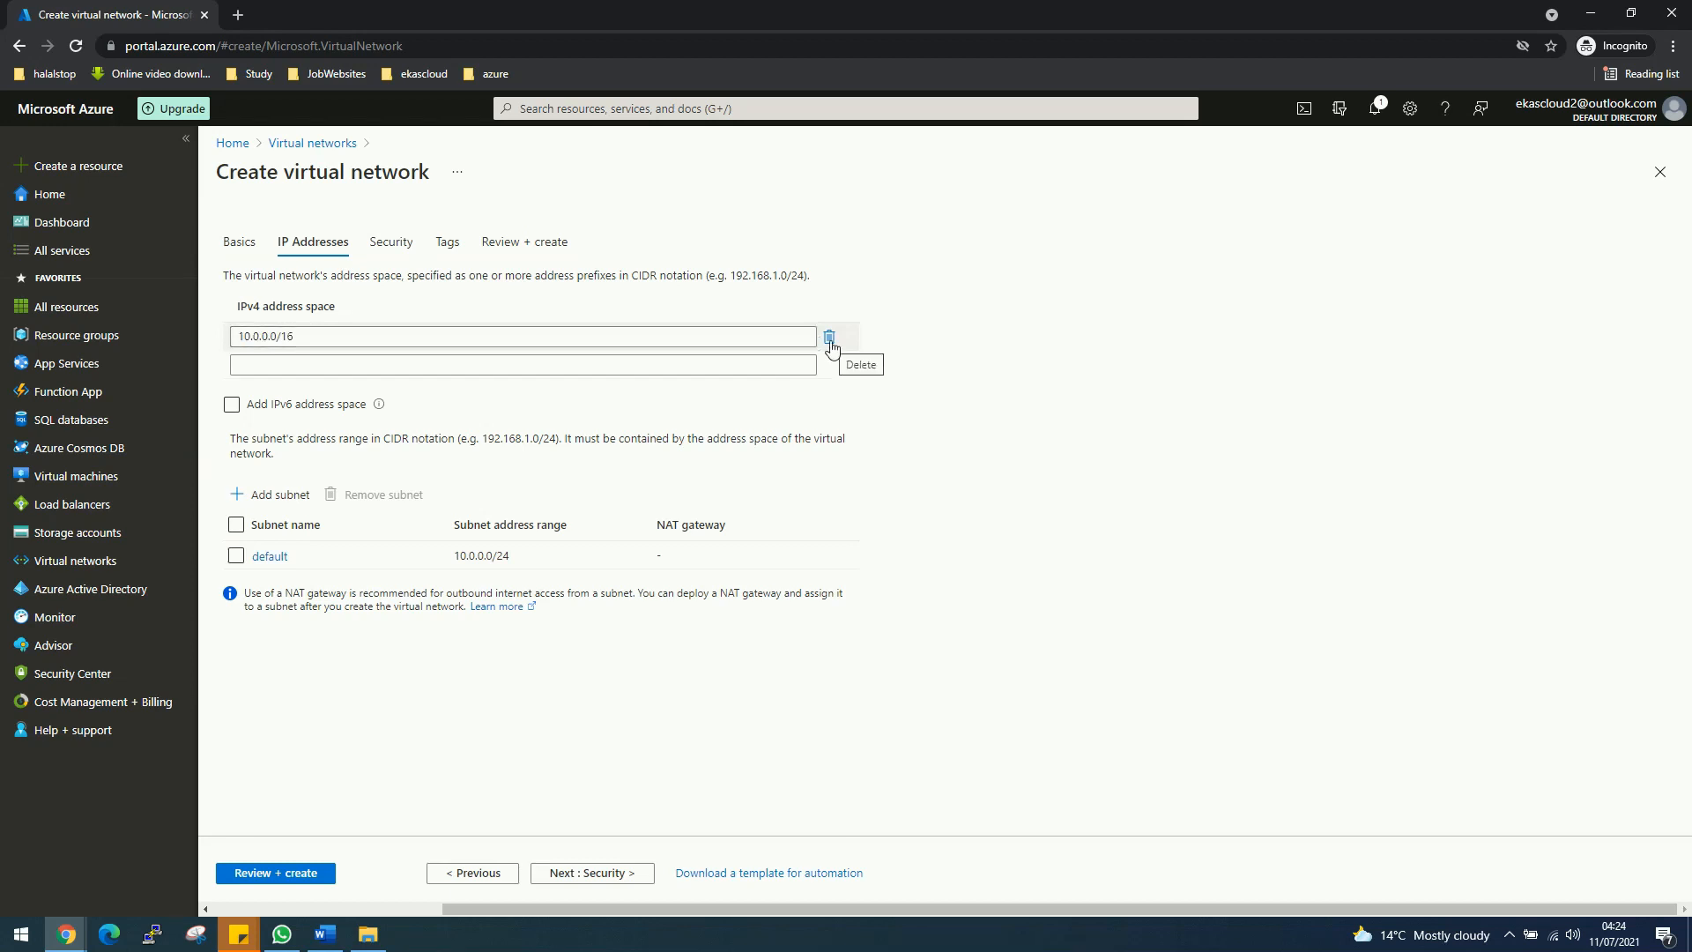
click(829, 339)
click(627, 338)
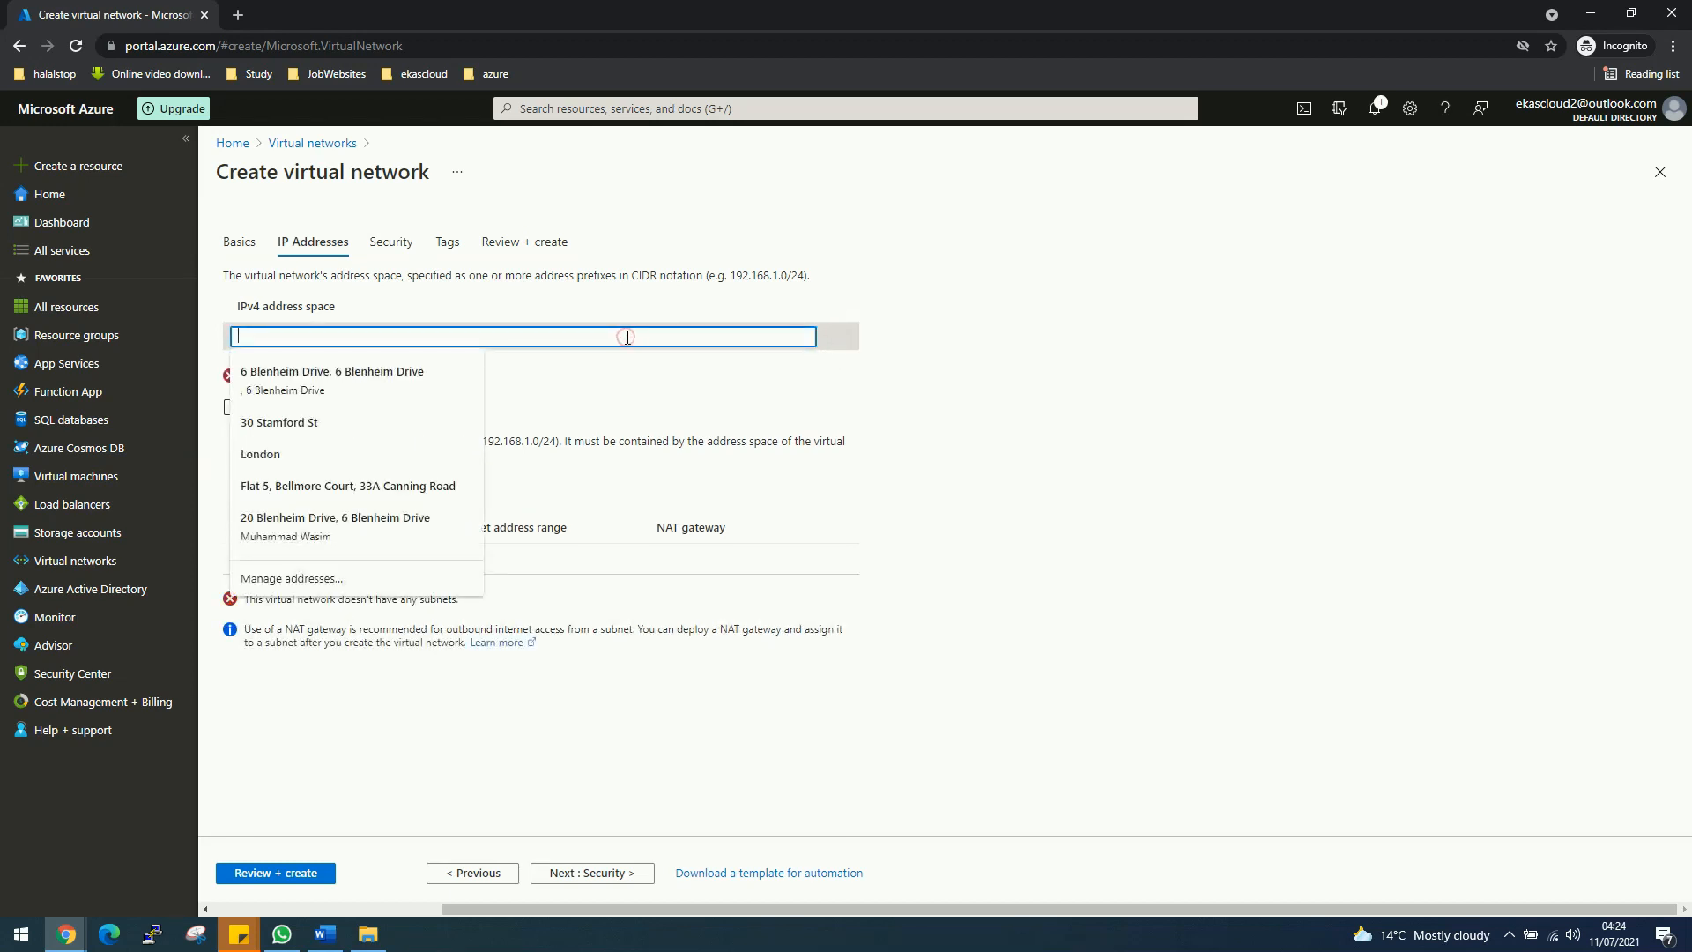
text(10)
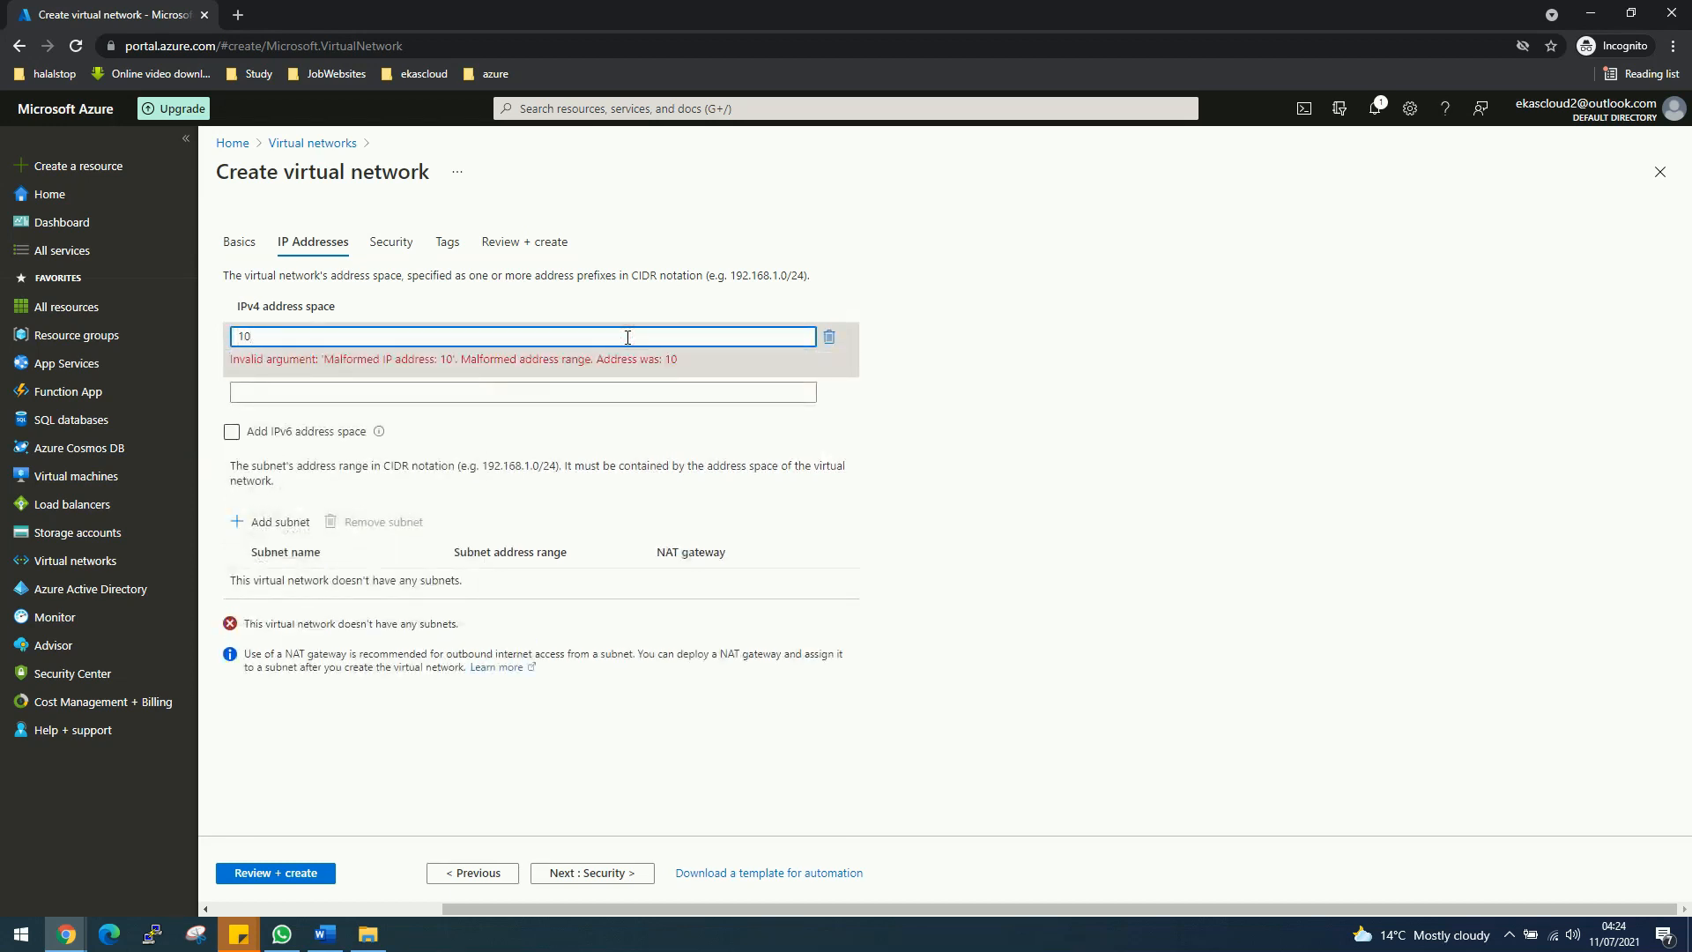
text(.1)
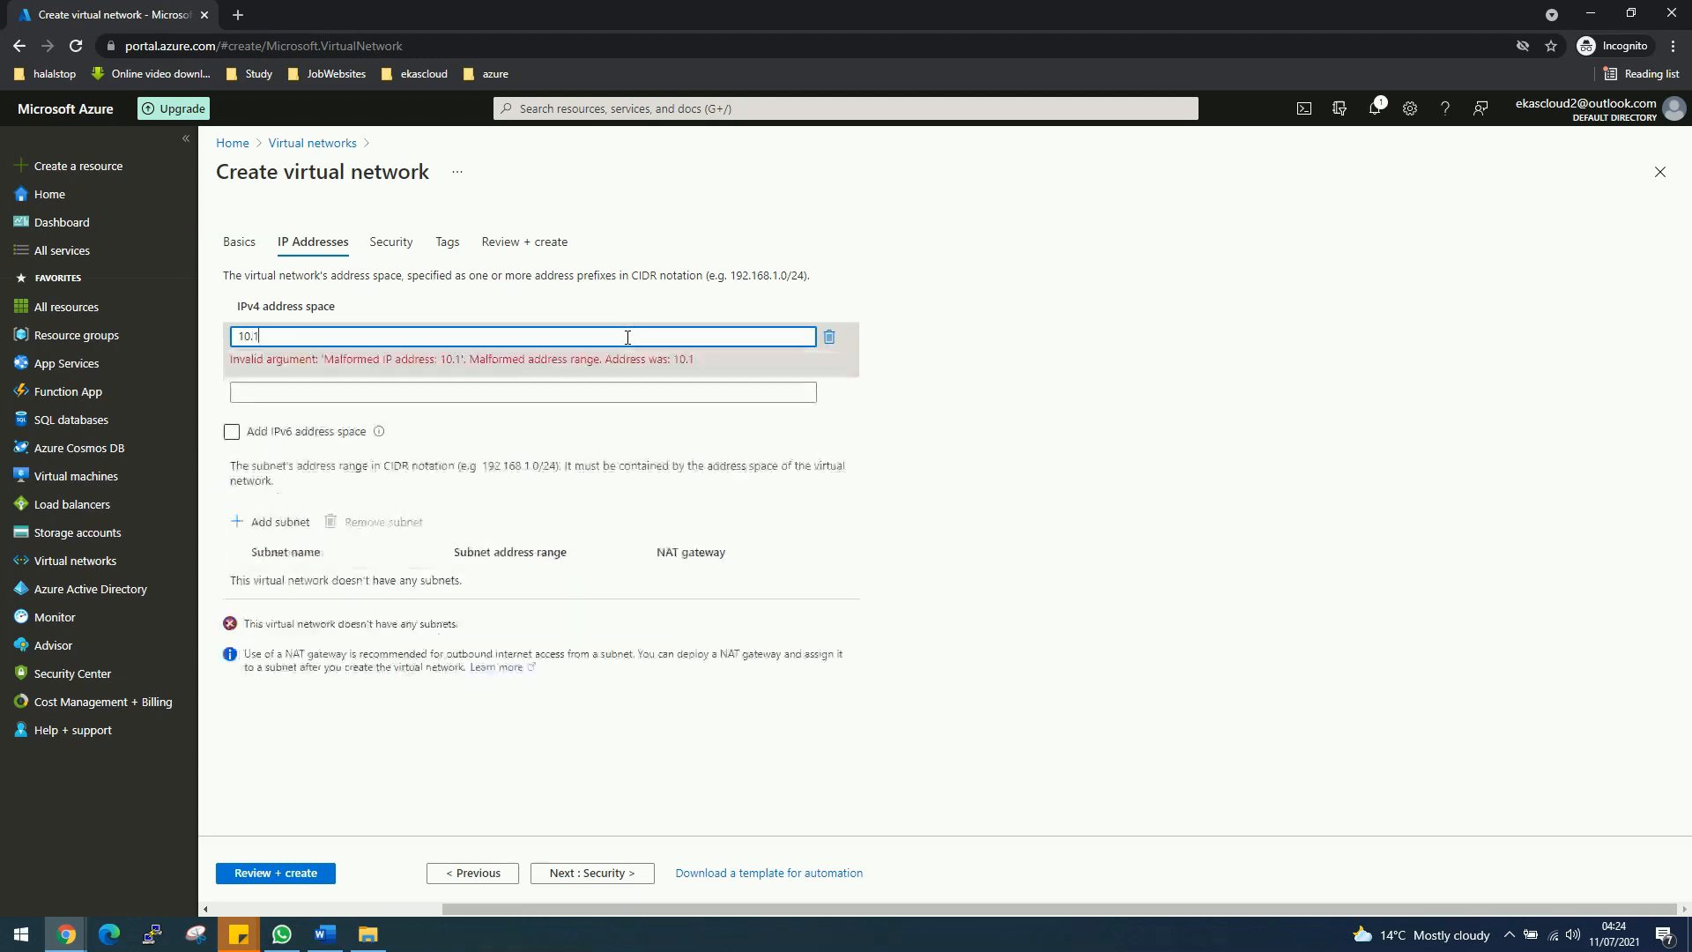
text(.0.0.)
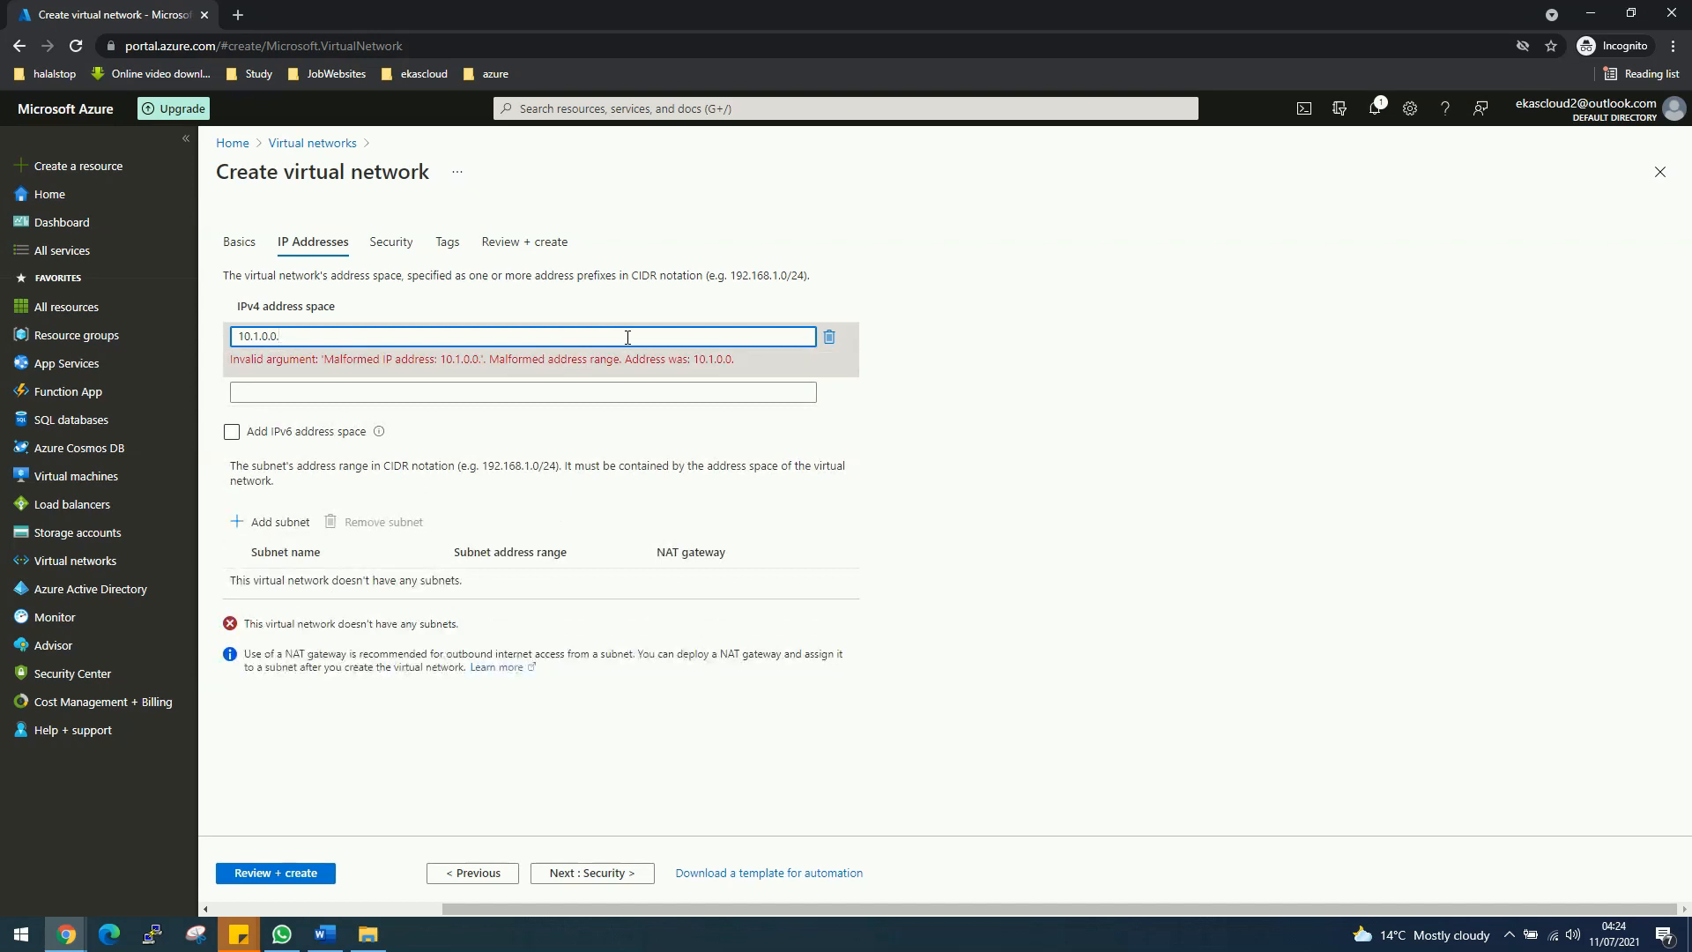
key(BackSpace)
text(/16)
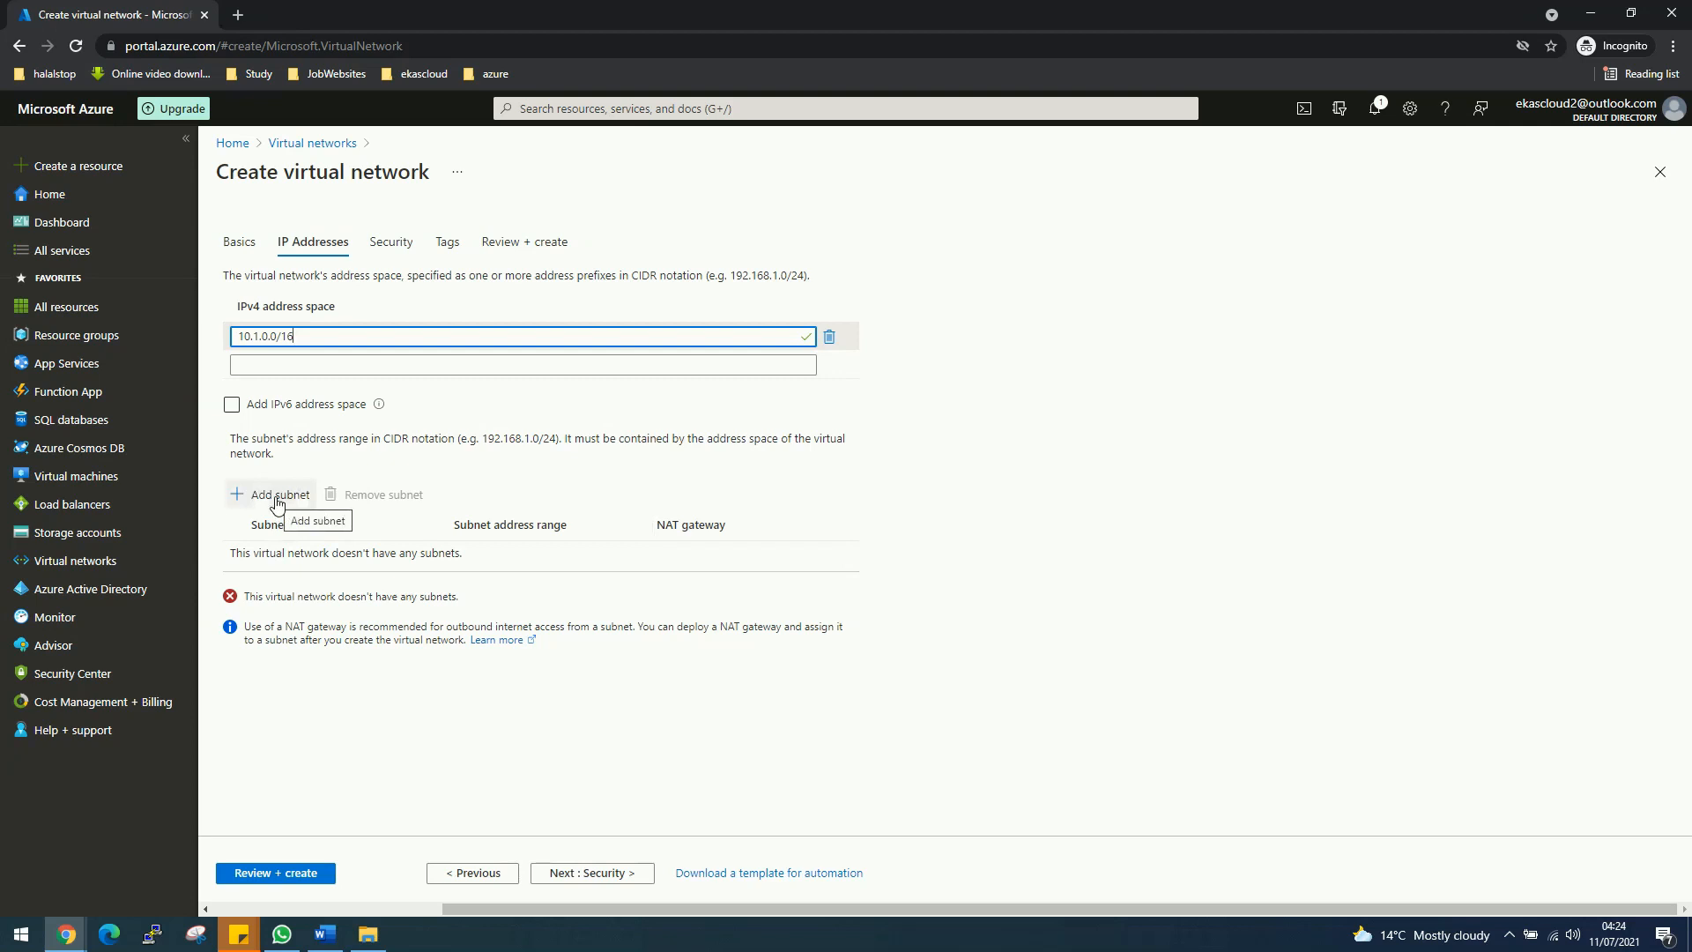
Step: Add subnet mySubnet with address range 10.1.1.0/24
click(277, 498)
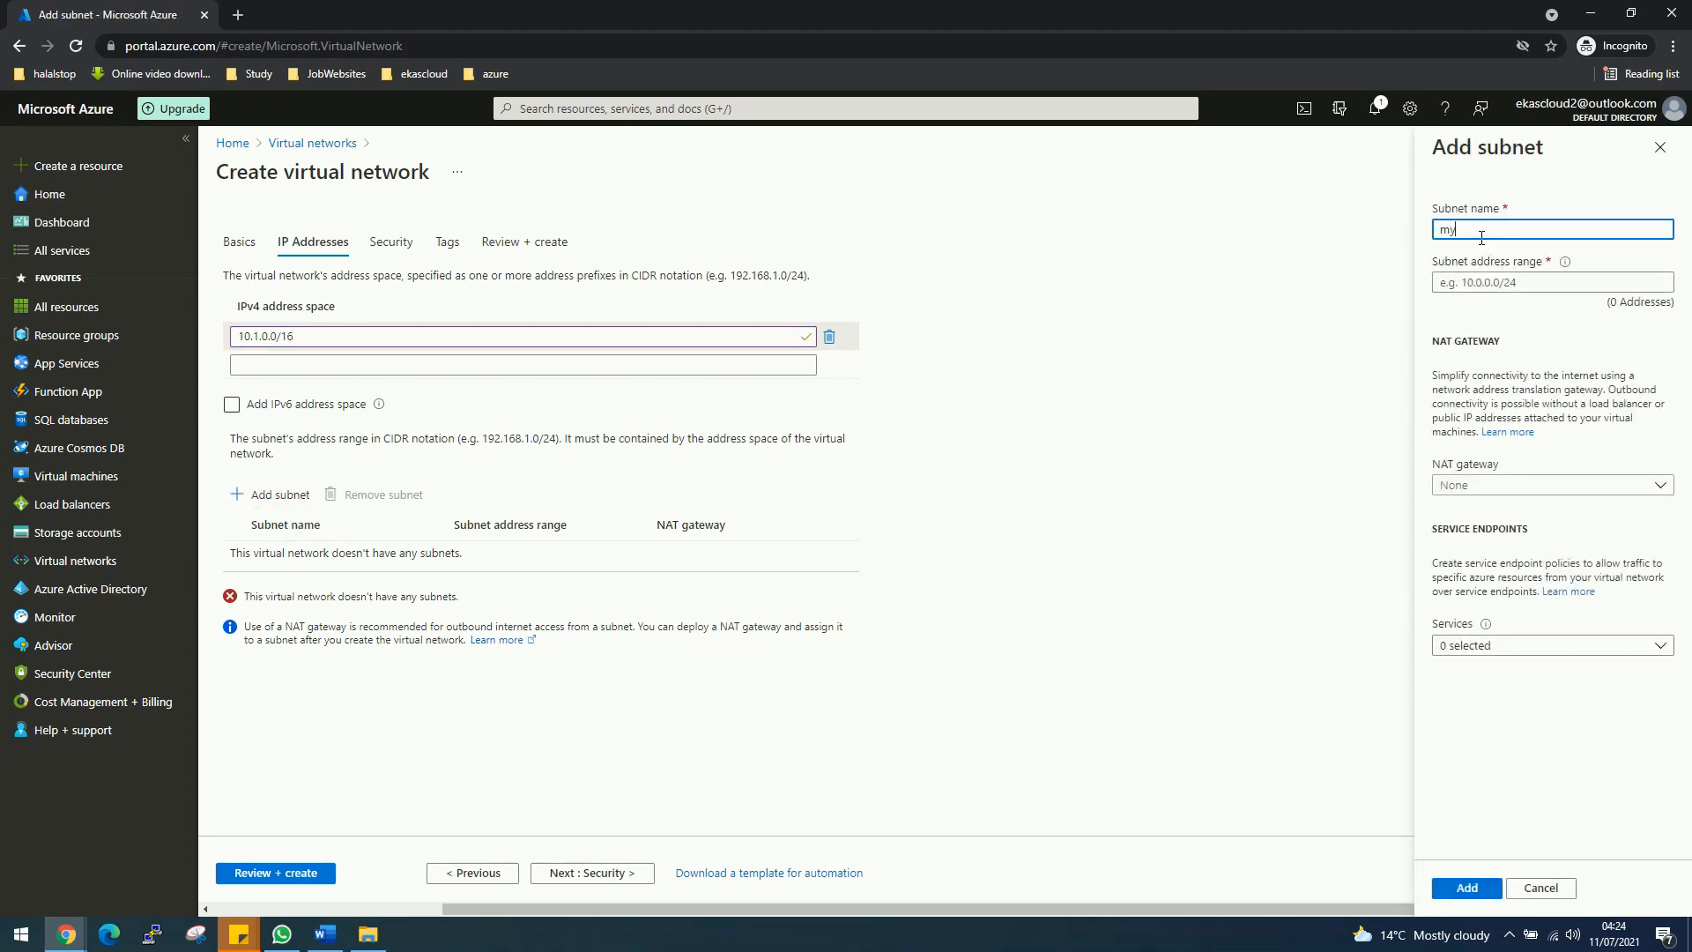
text(mySubnet)
click(1529, 291)
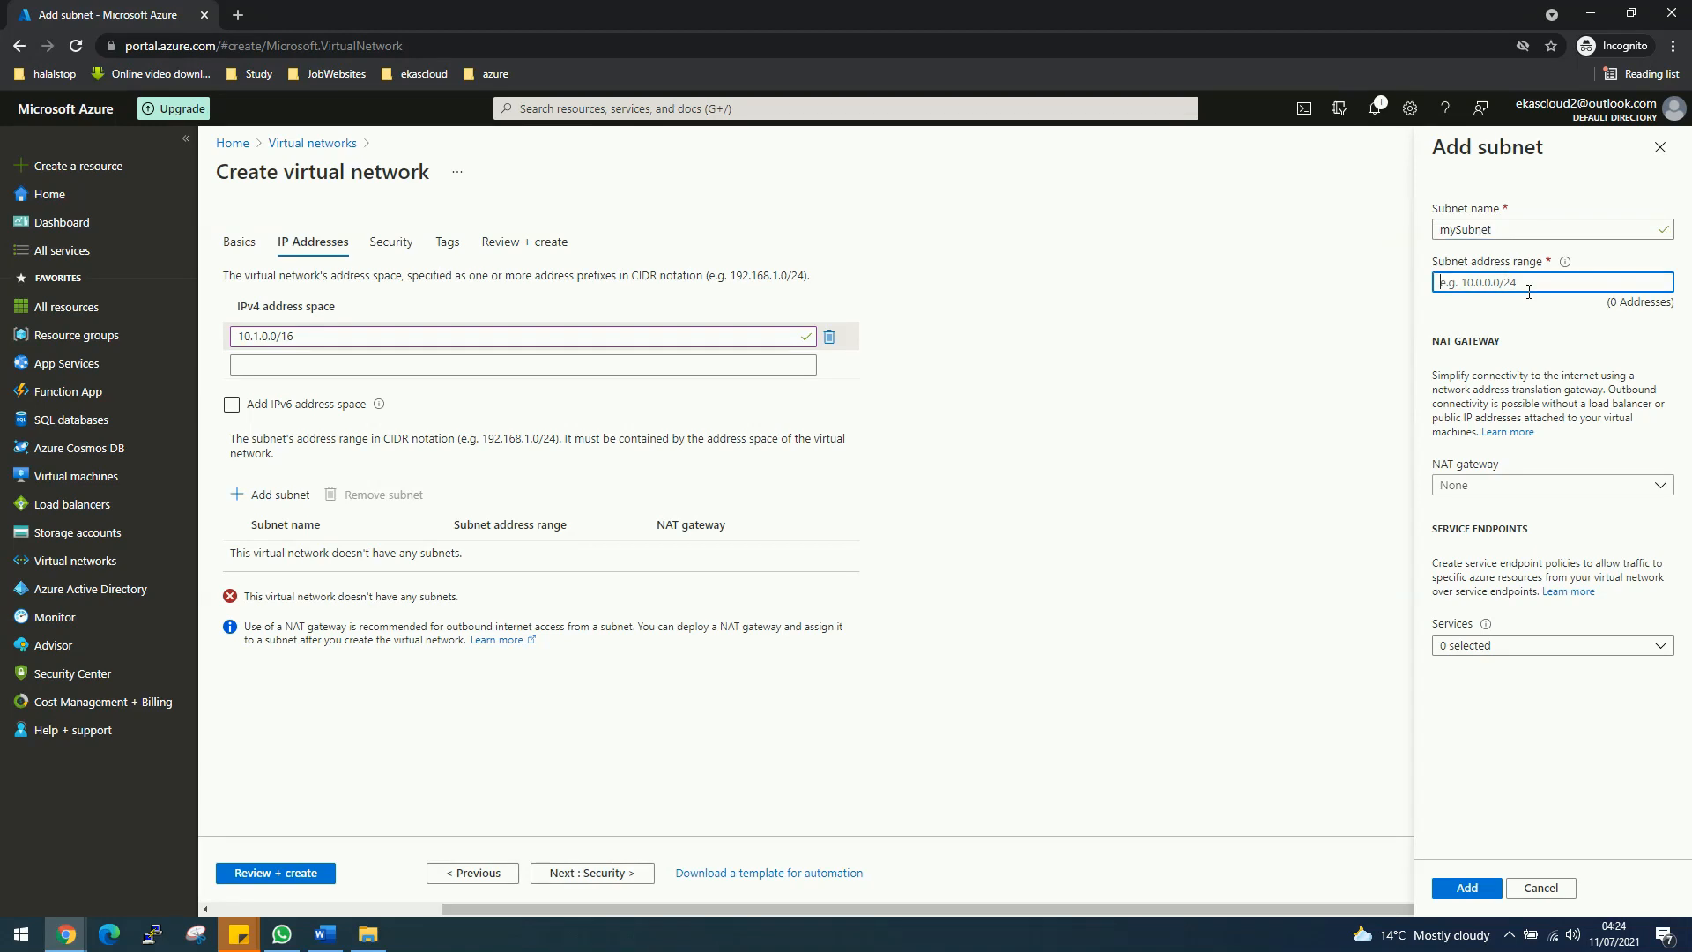
text(10)
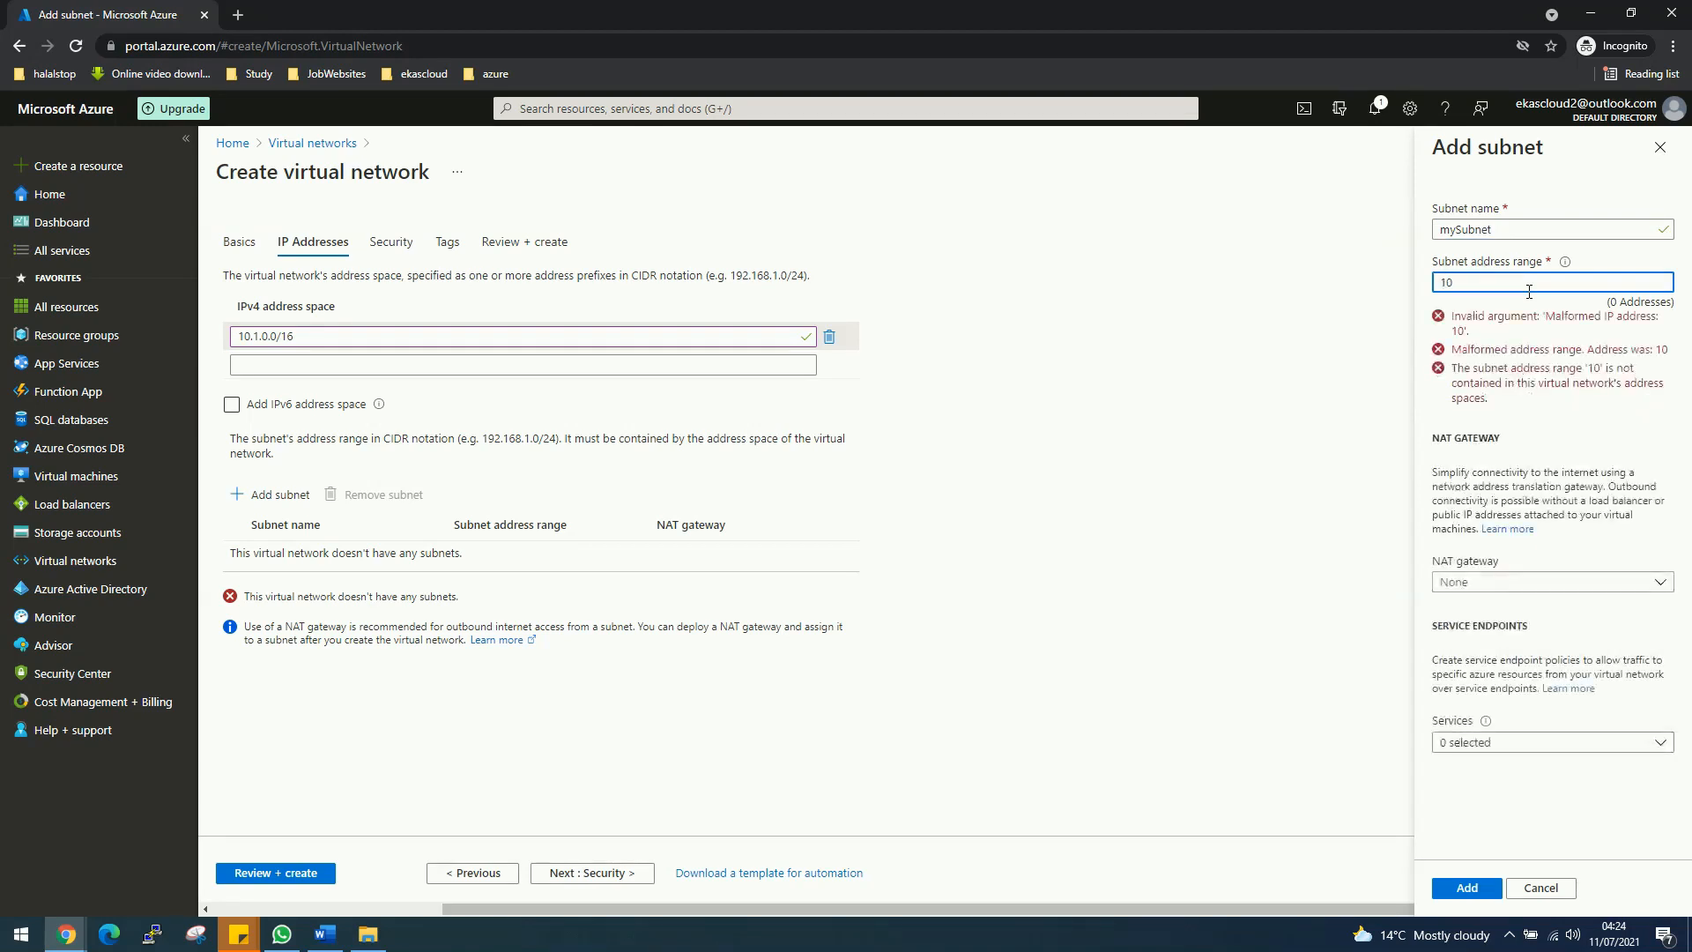
text(.1.1/)
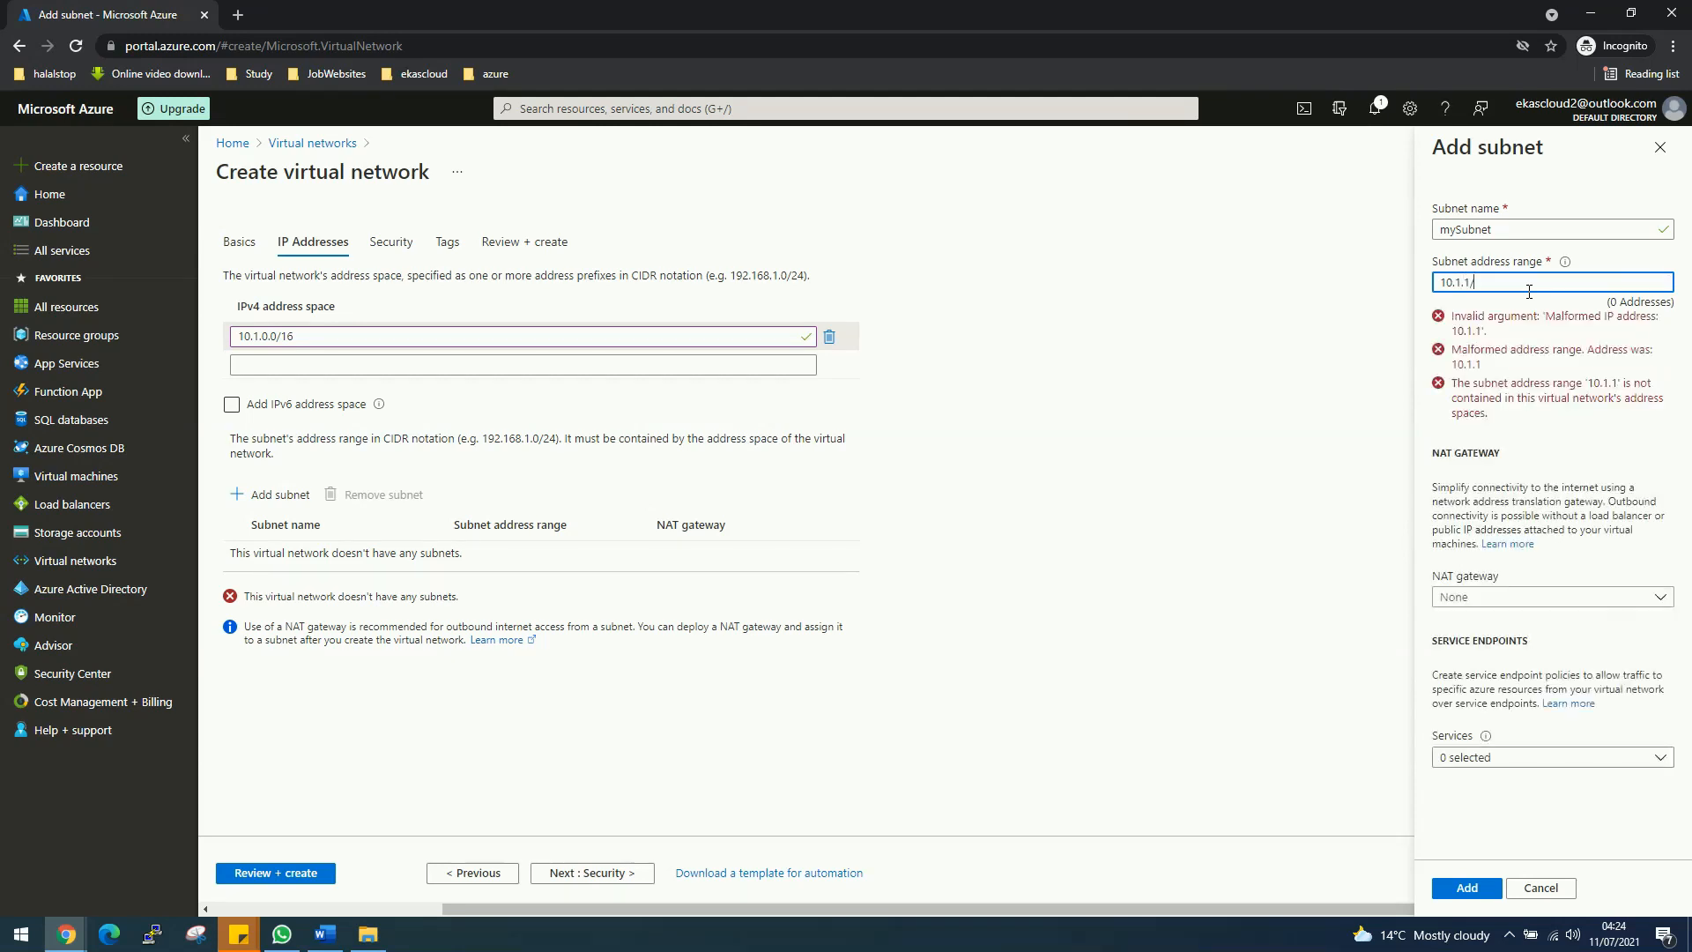
key(BackSpace)
text(.0)
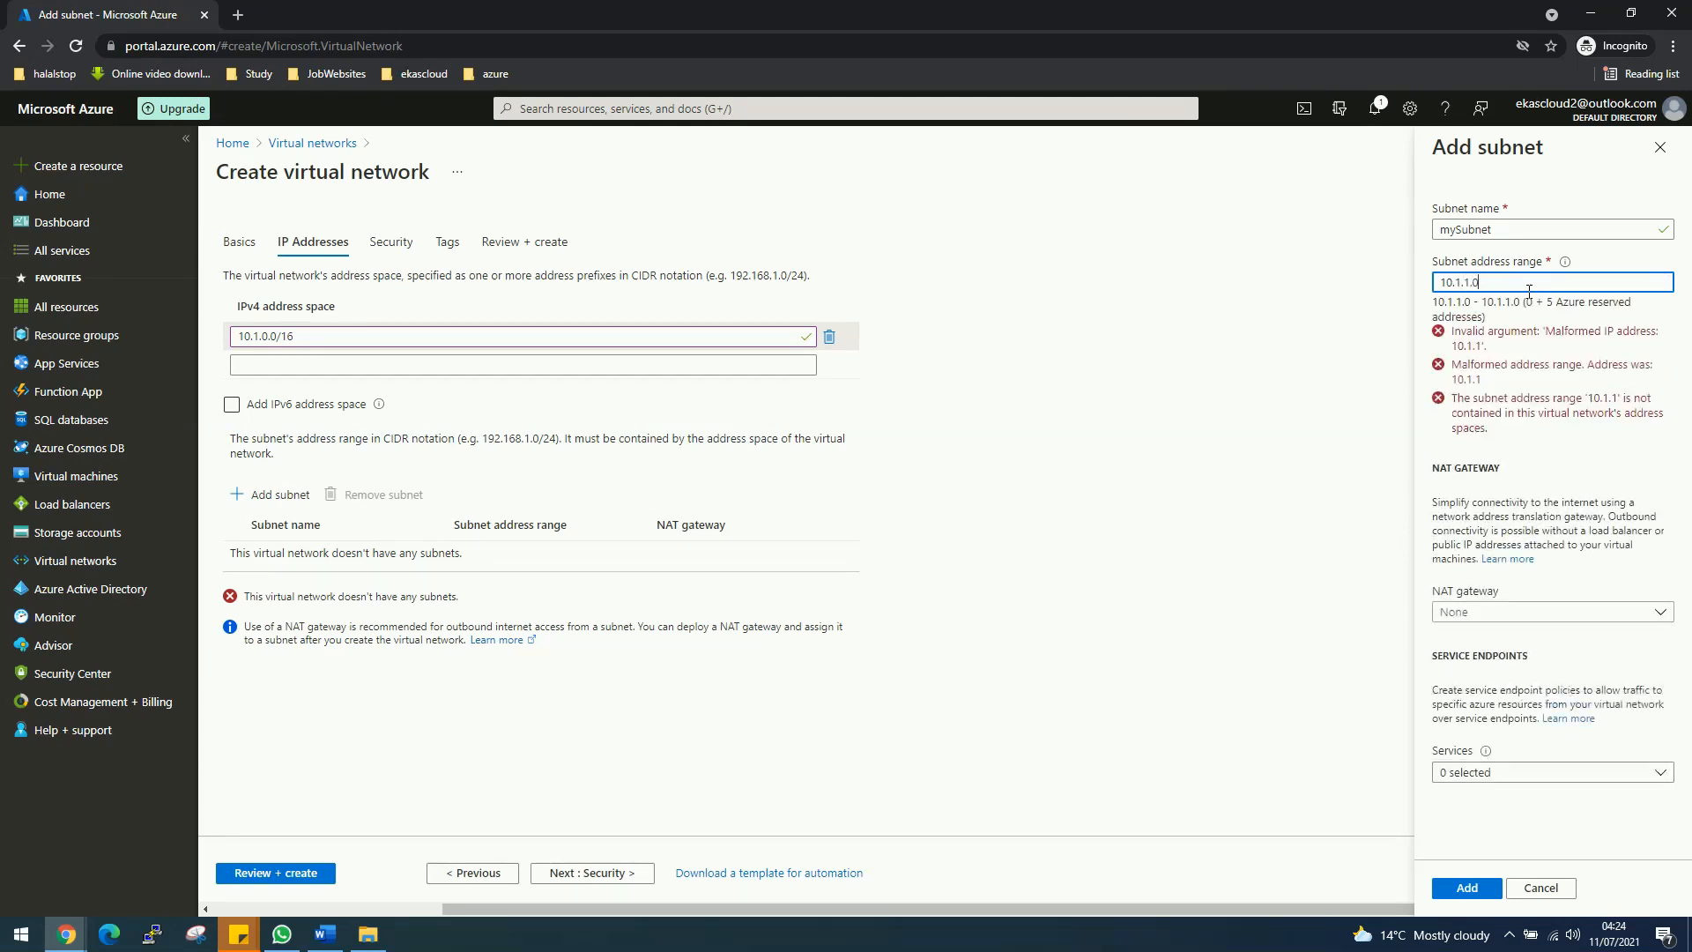
text(/24)
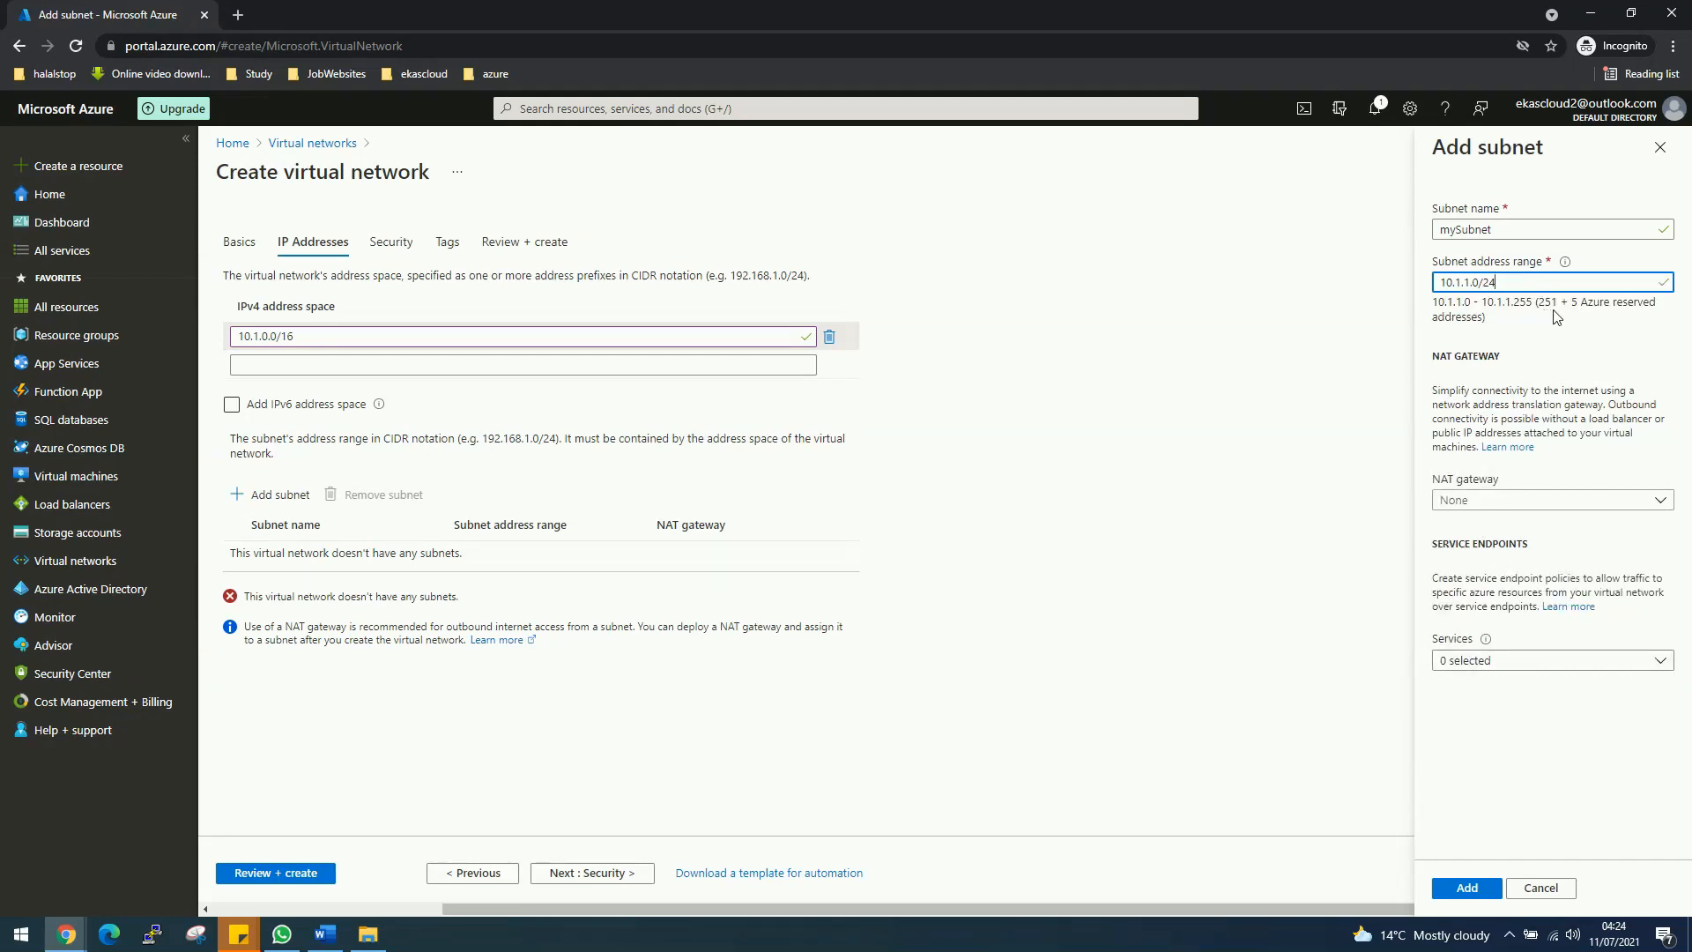
click(1478, 892)
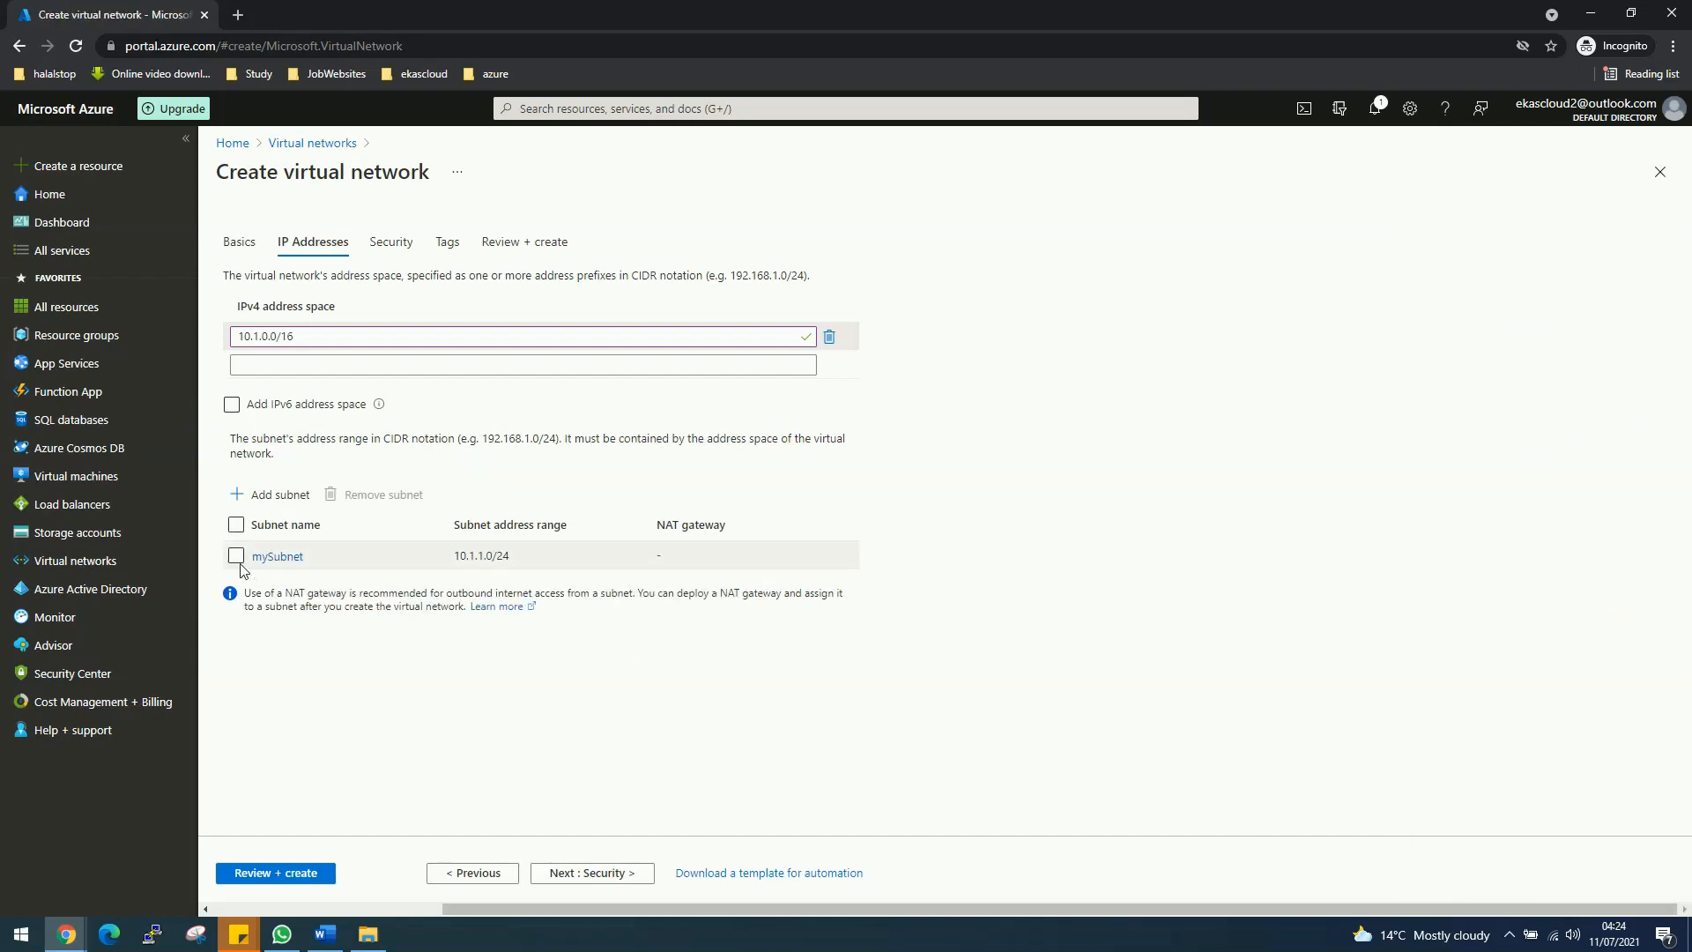
Step: Validate and create myVNET, waiting until its deployment completes
click(316, 872)
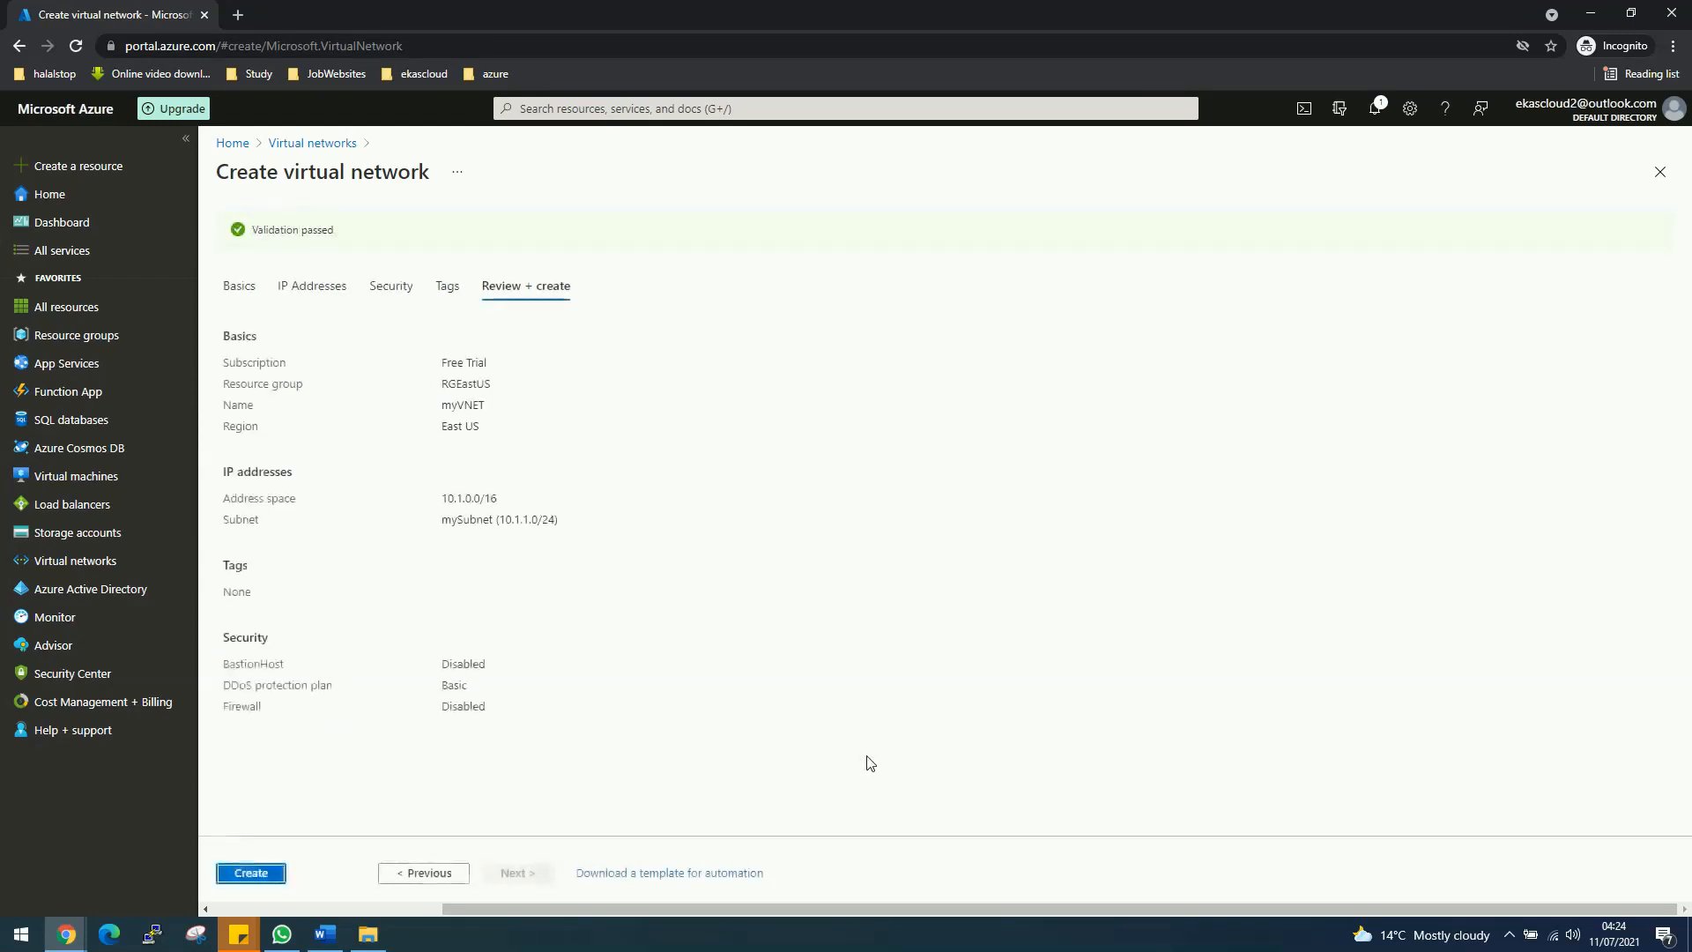
click(257, 872)
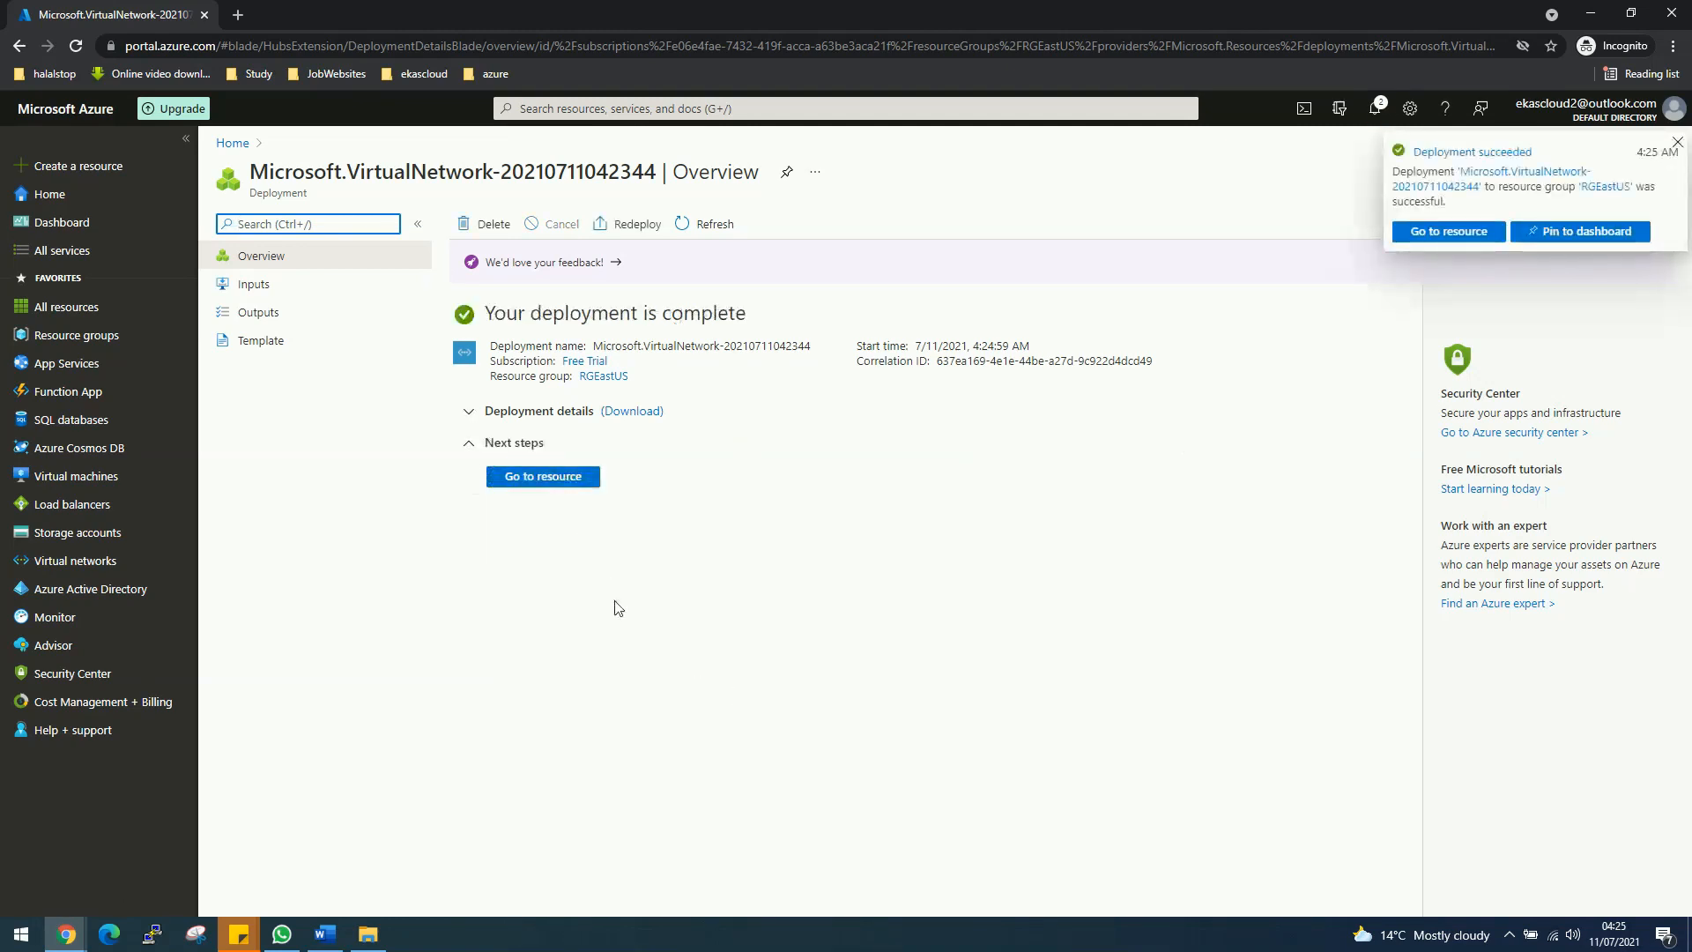
click(84, 532)
Step: Fill in storage account basics: RGEastUS, name zamanstoragezaman, locally-redundant storage (LRS)
click(253, 220)
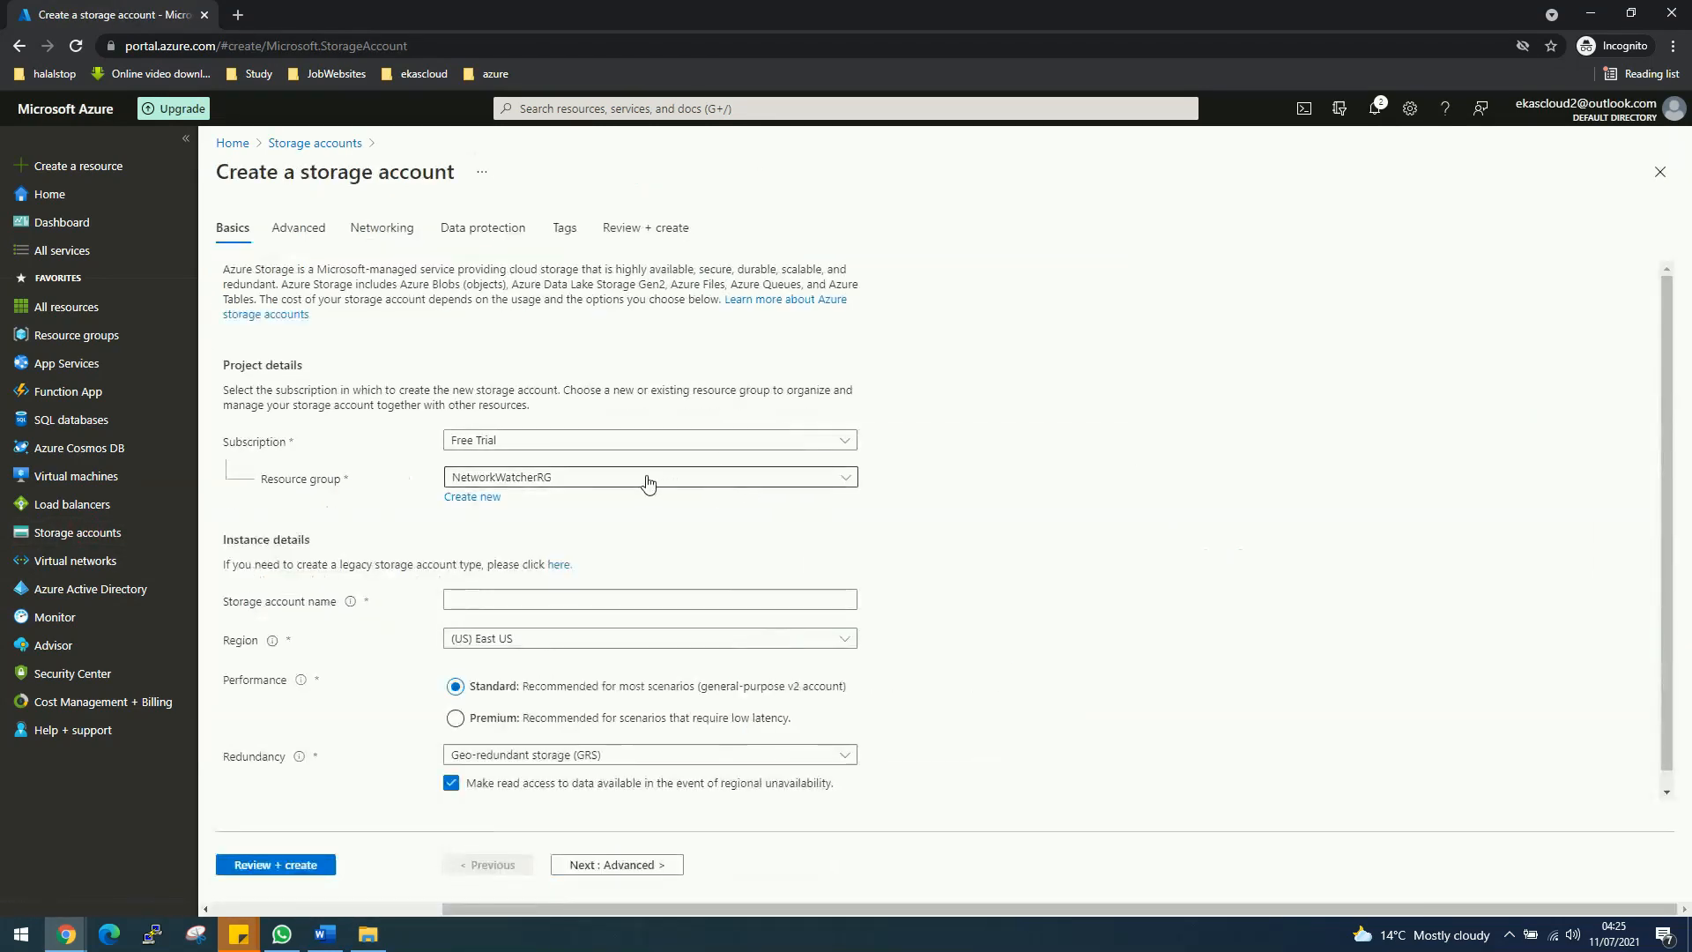
click(646, 477)
click(527, 566)
click(526, 598)
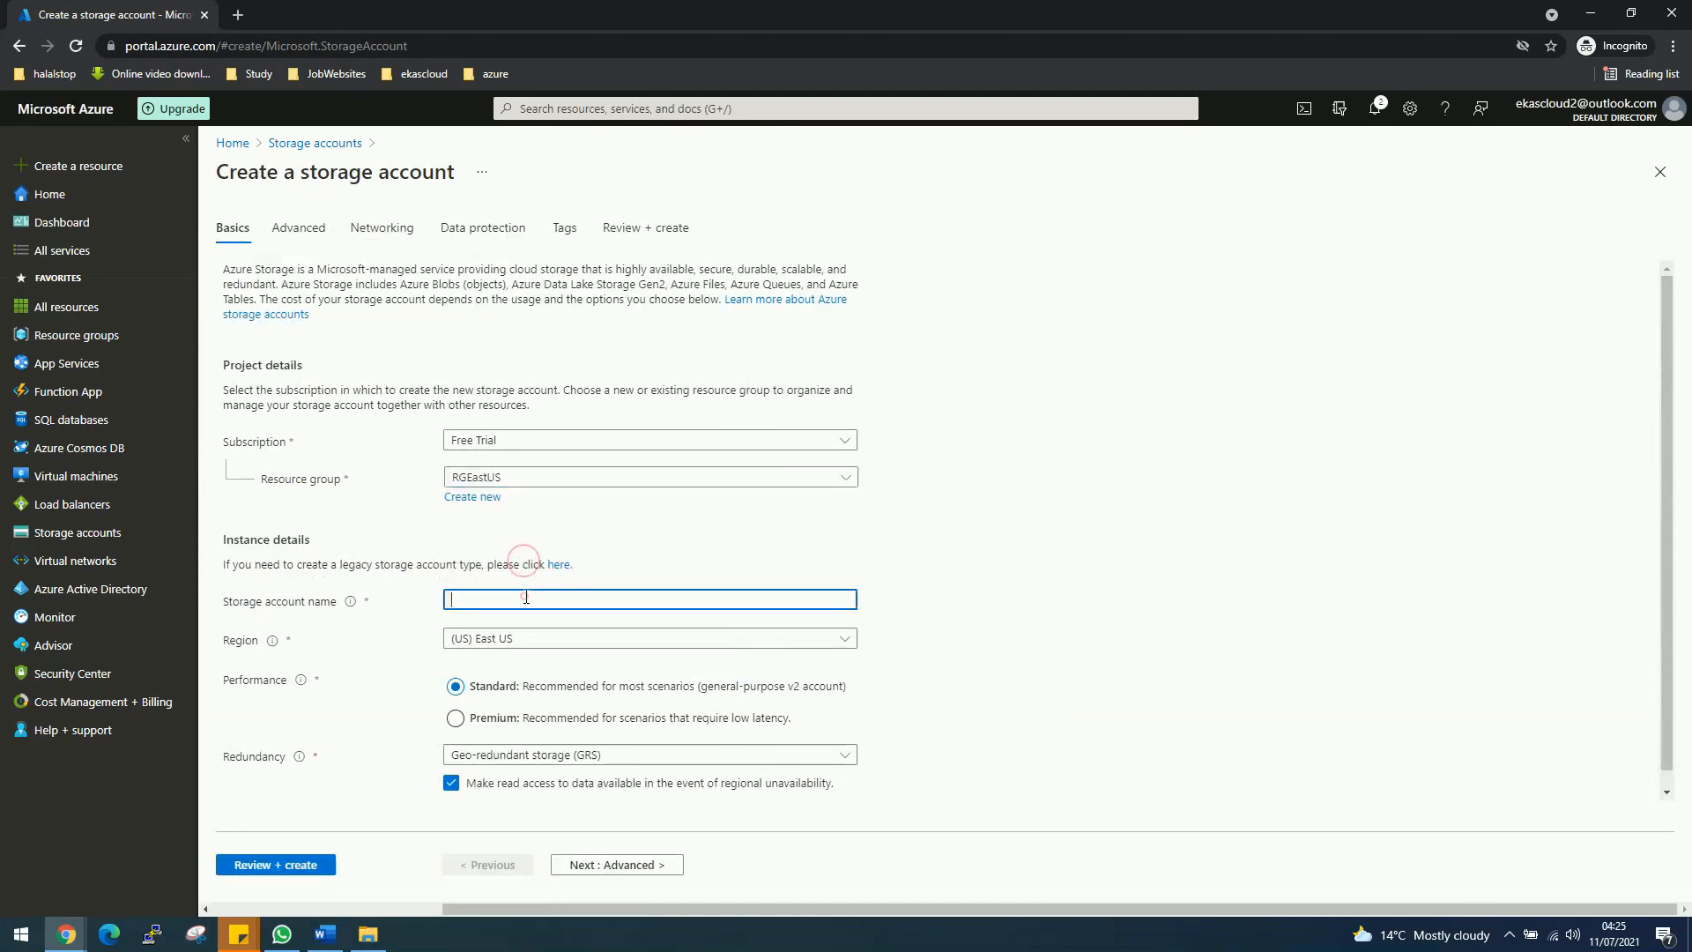
text(zamanst)
text(orage2ma)
text(man)
click(558, 756)
click(510, 518)
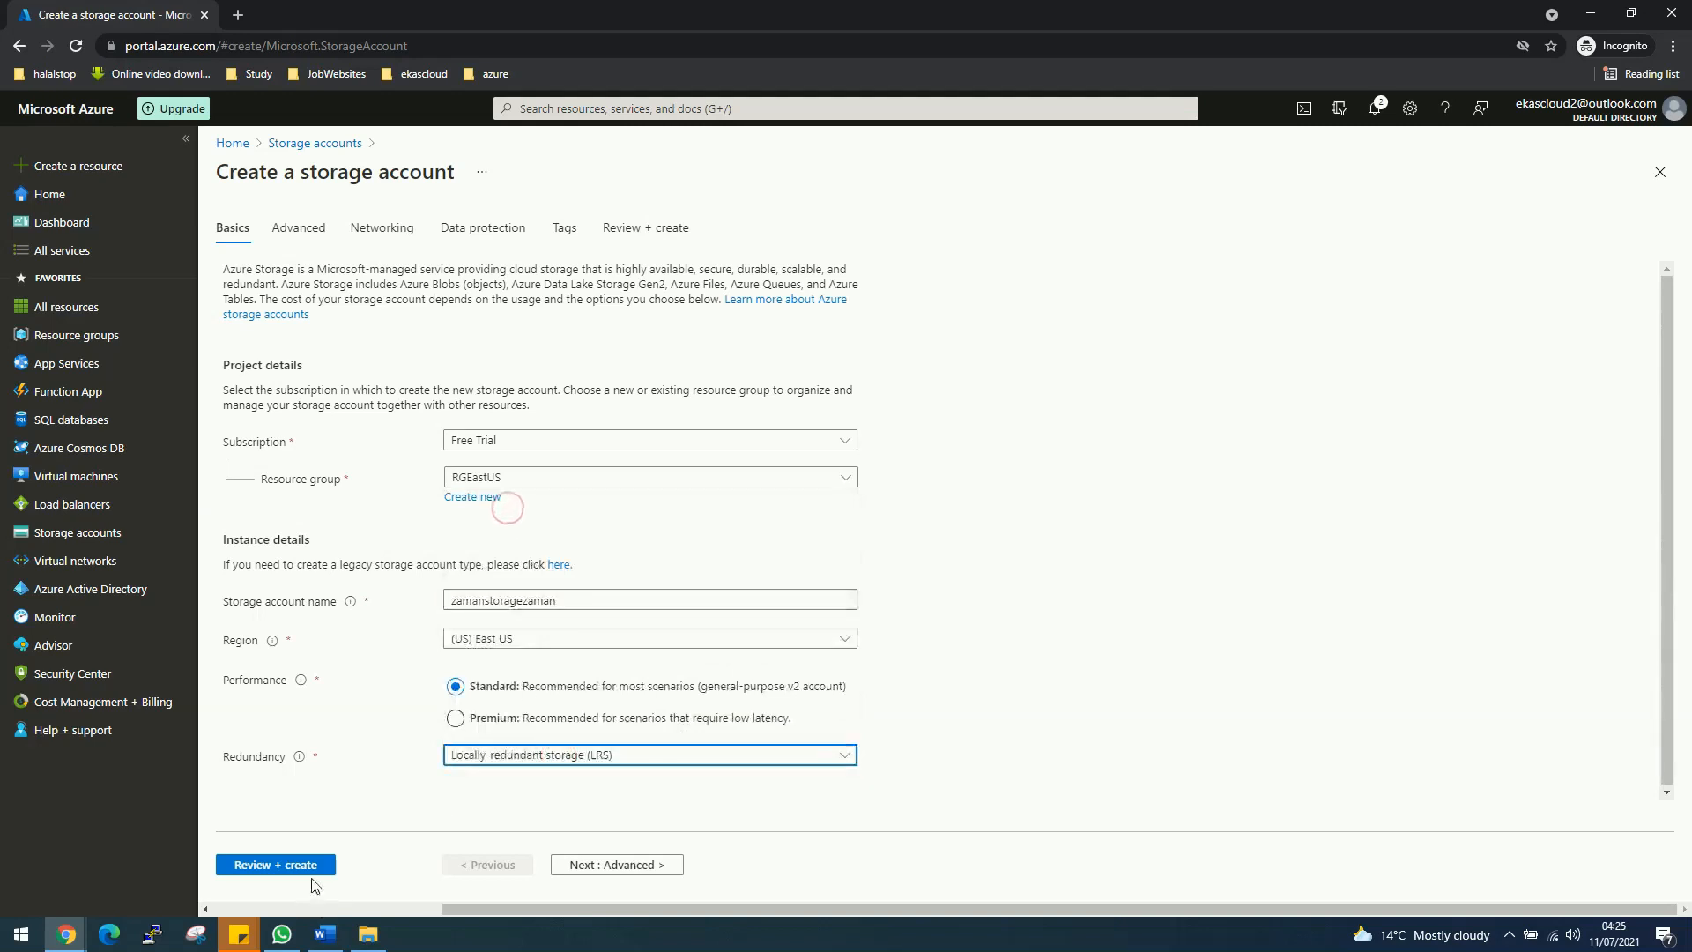
Step: Limit network access to selected networks, choosing myVNET, and go to Review + create
click(620, 866)
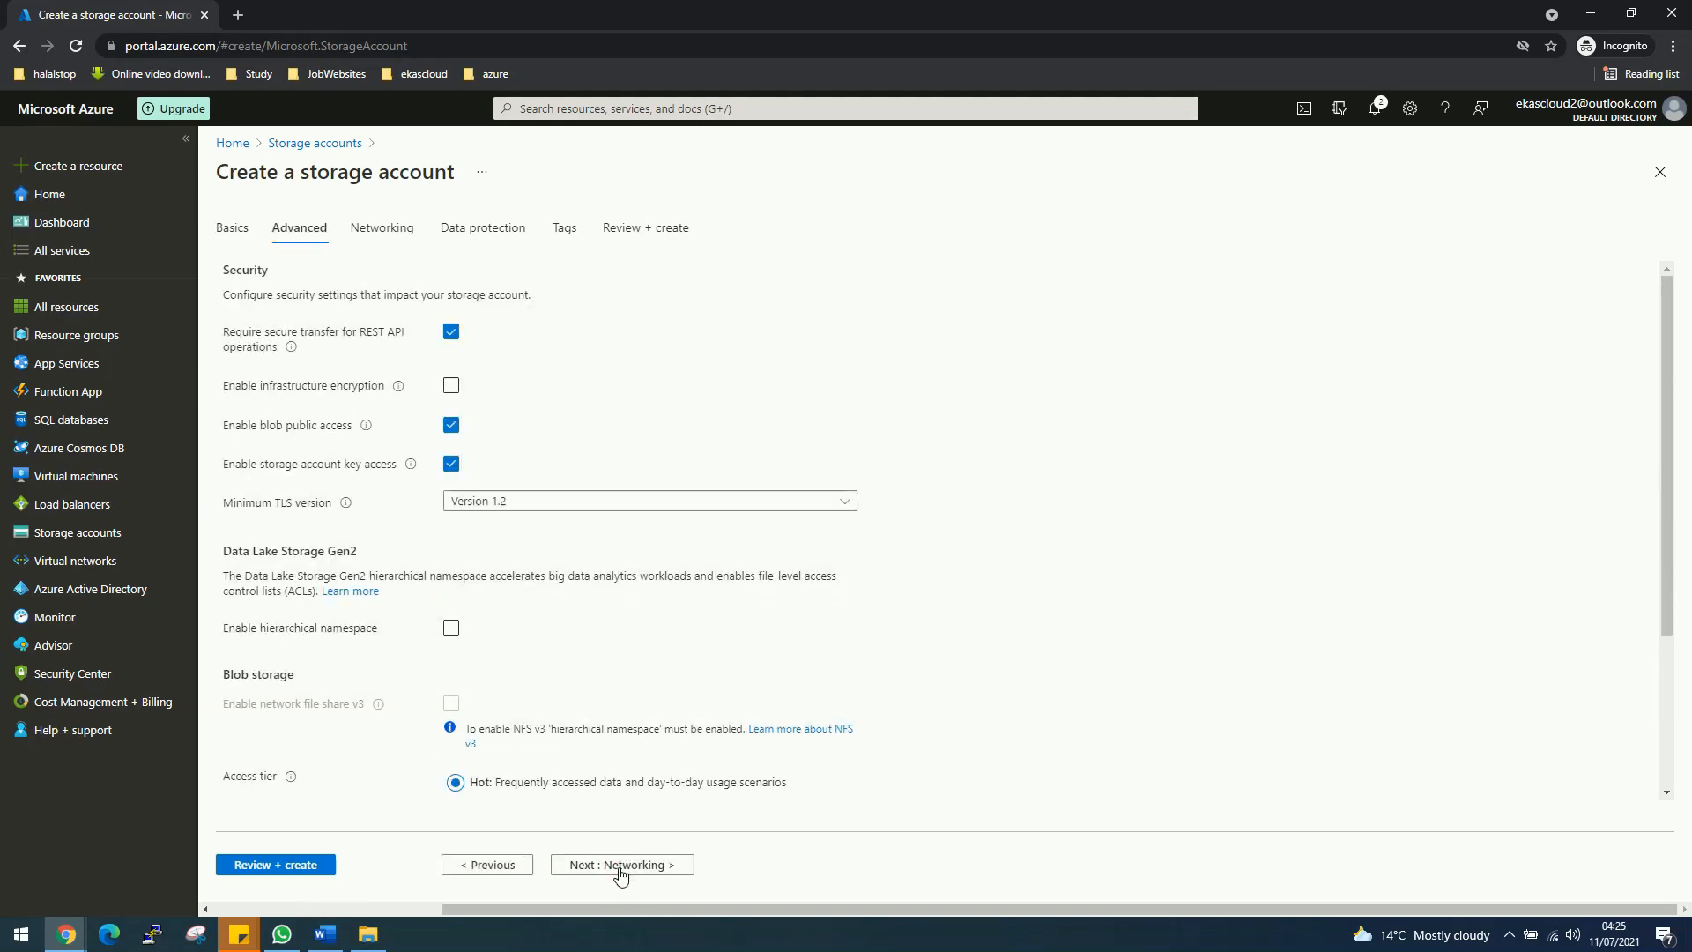
click(619, 867)
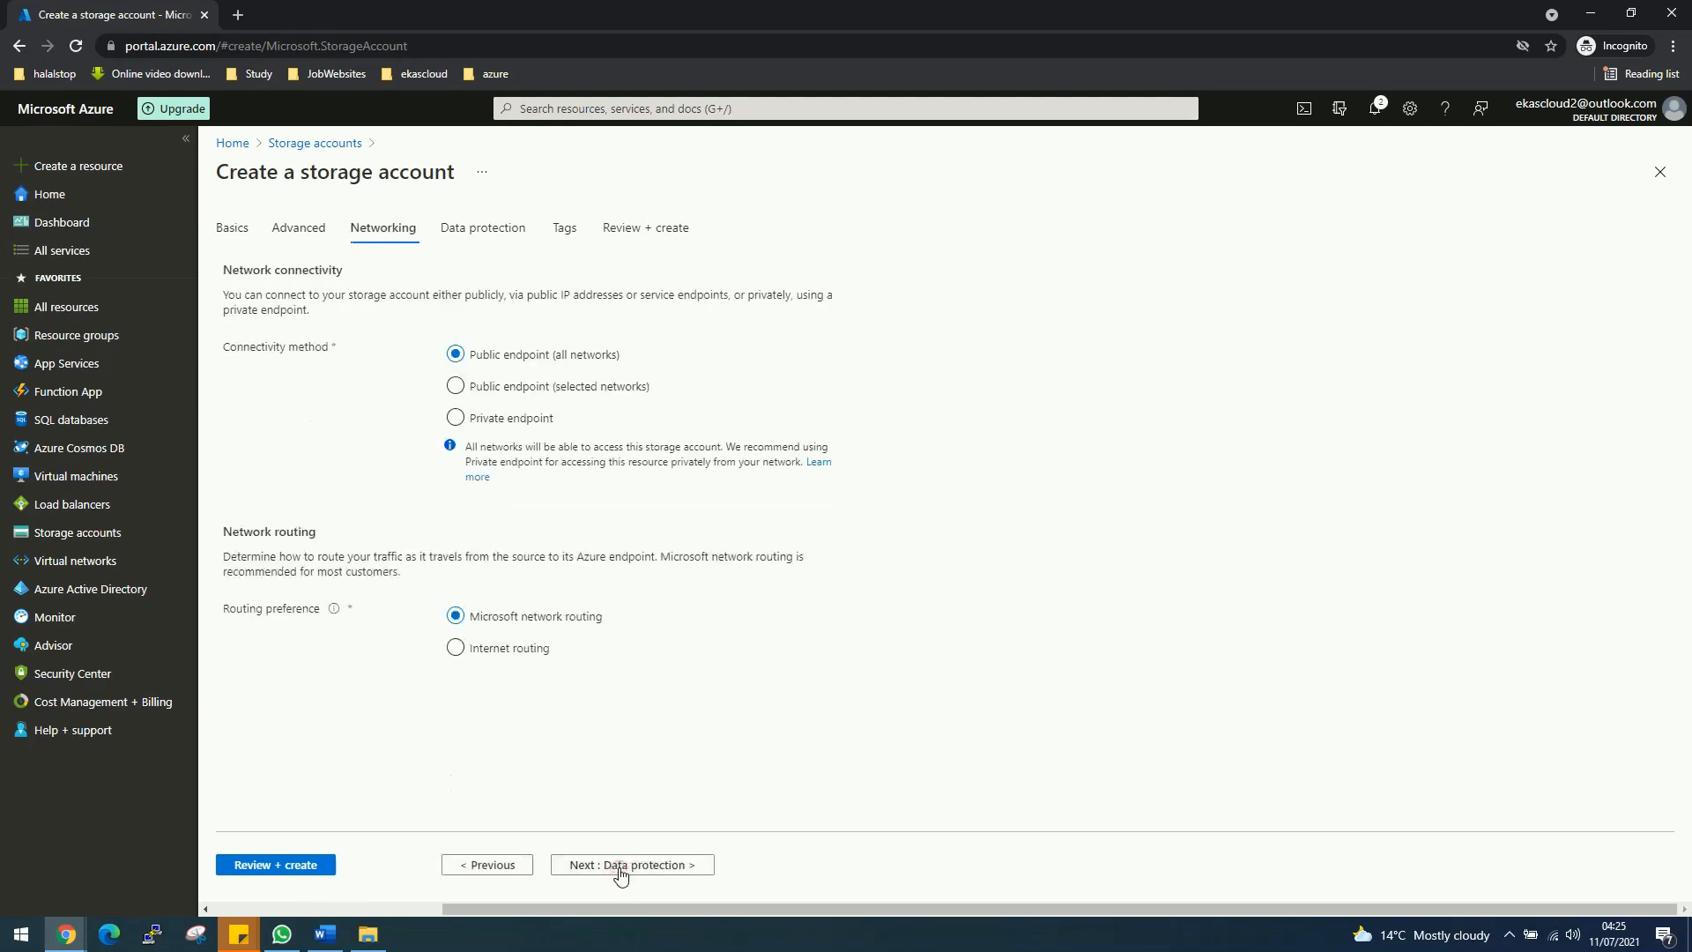
click(467, 393)
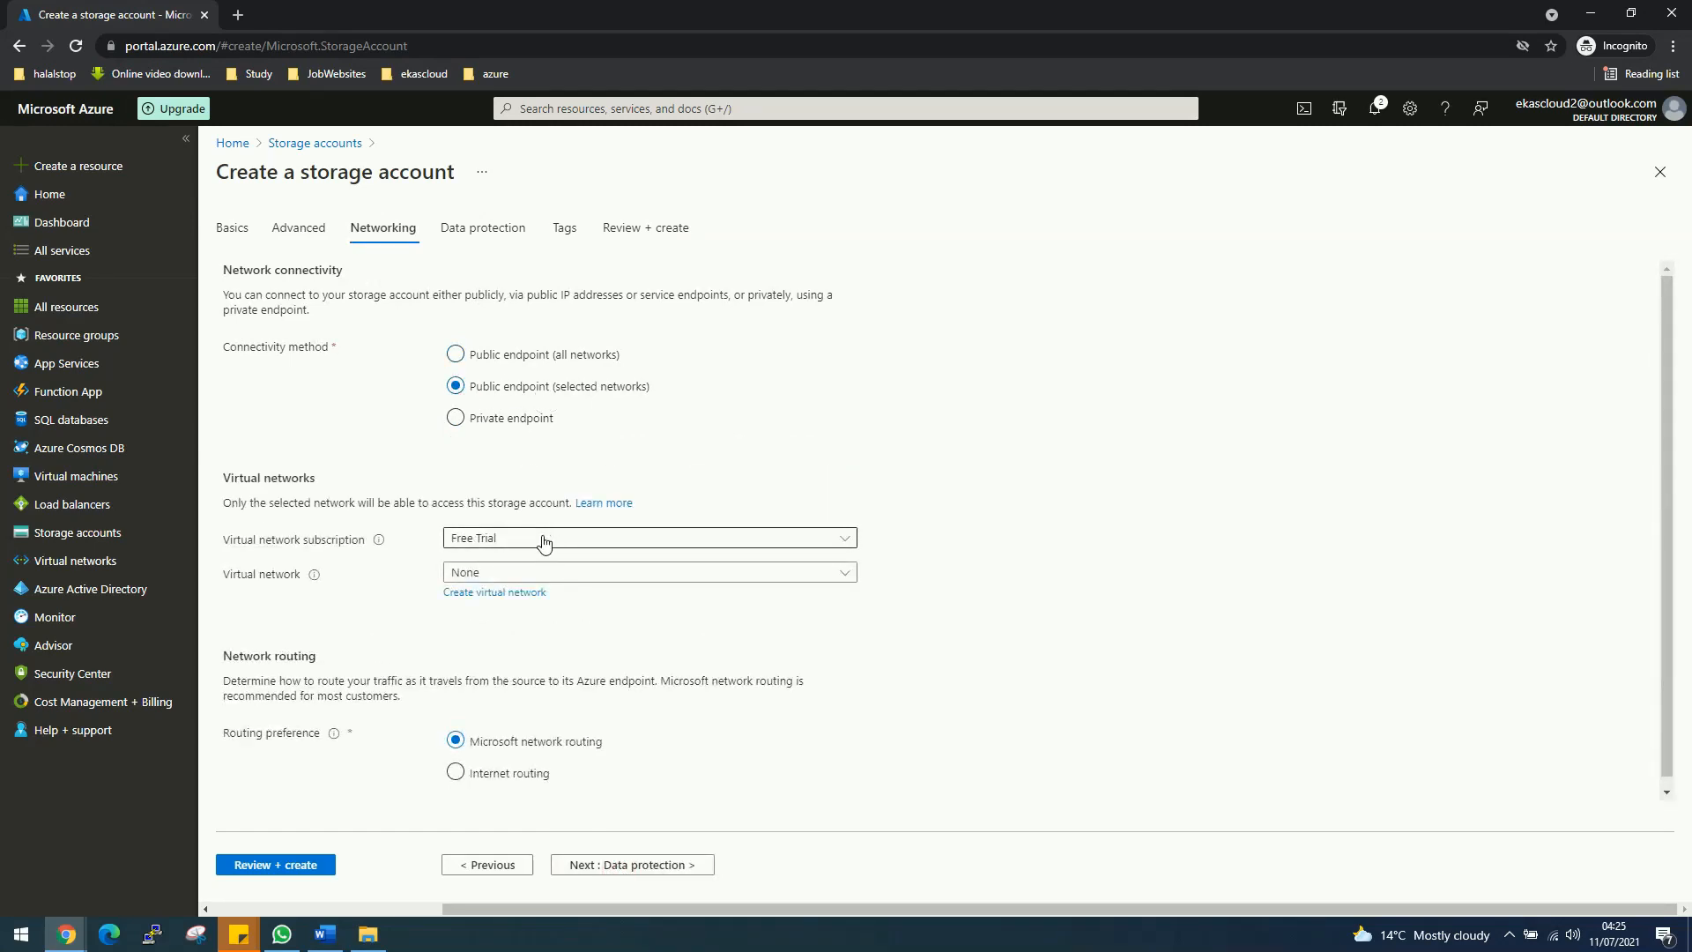
click(492, 574)
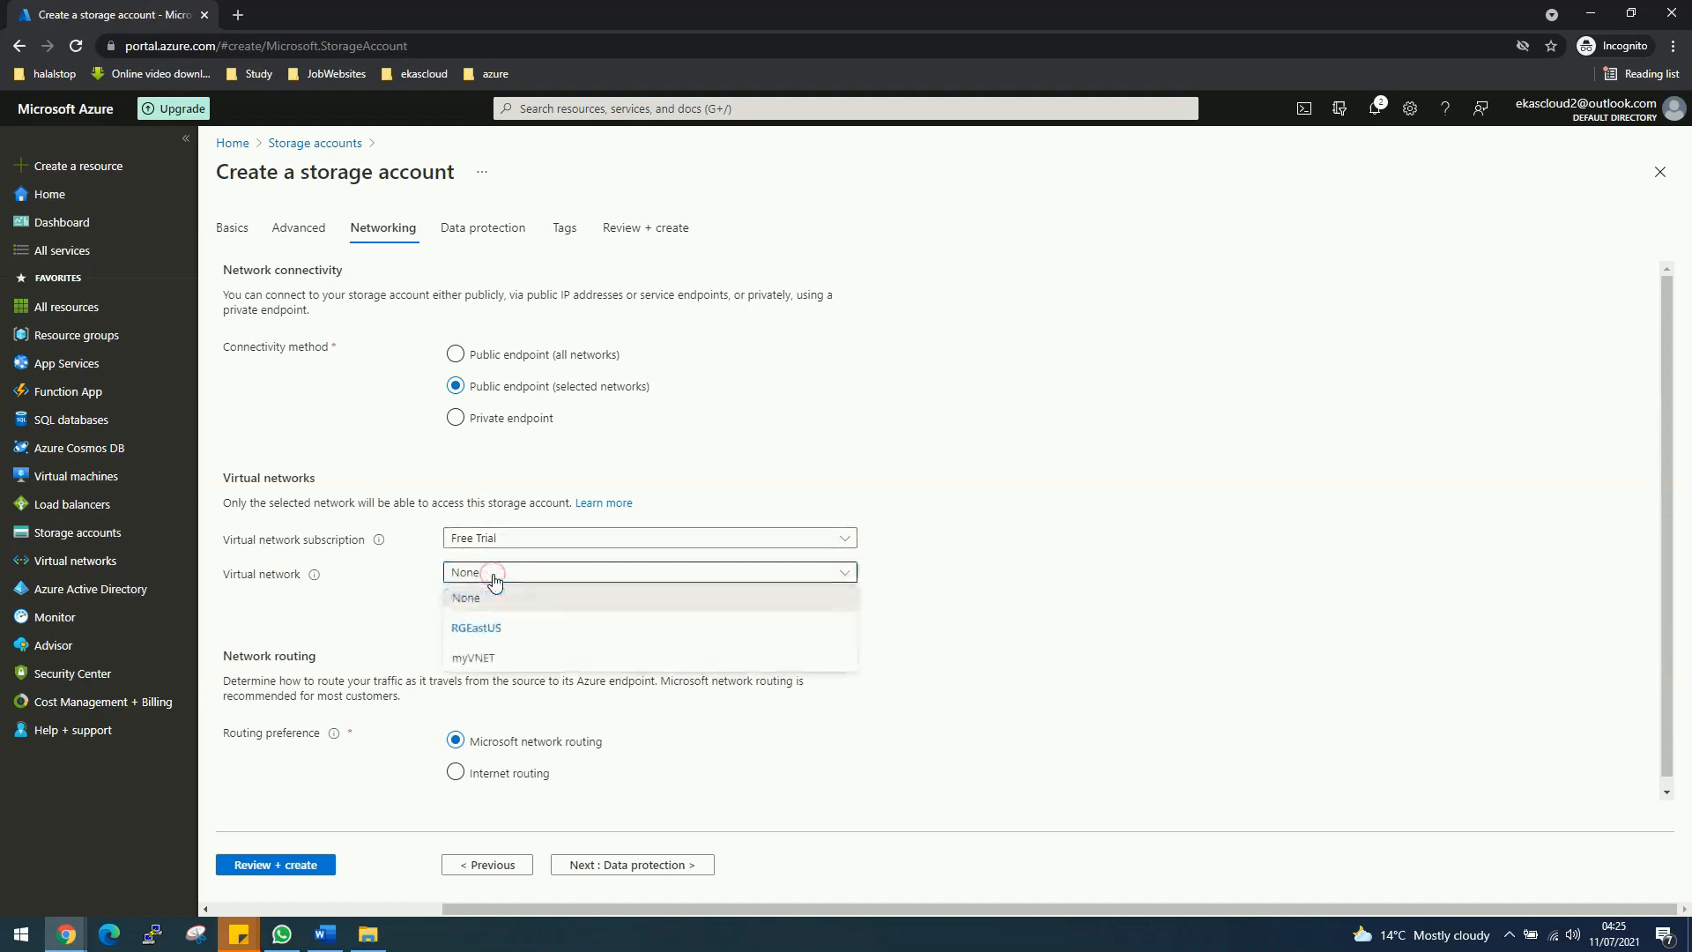
click(503, 665)
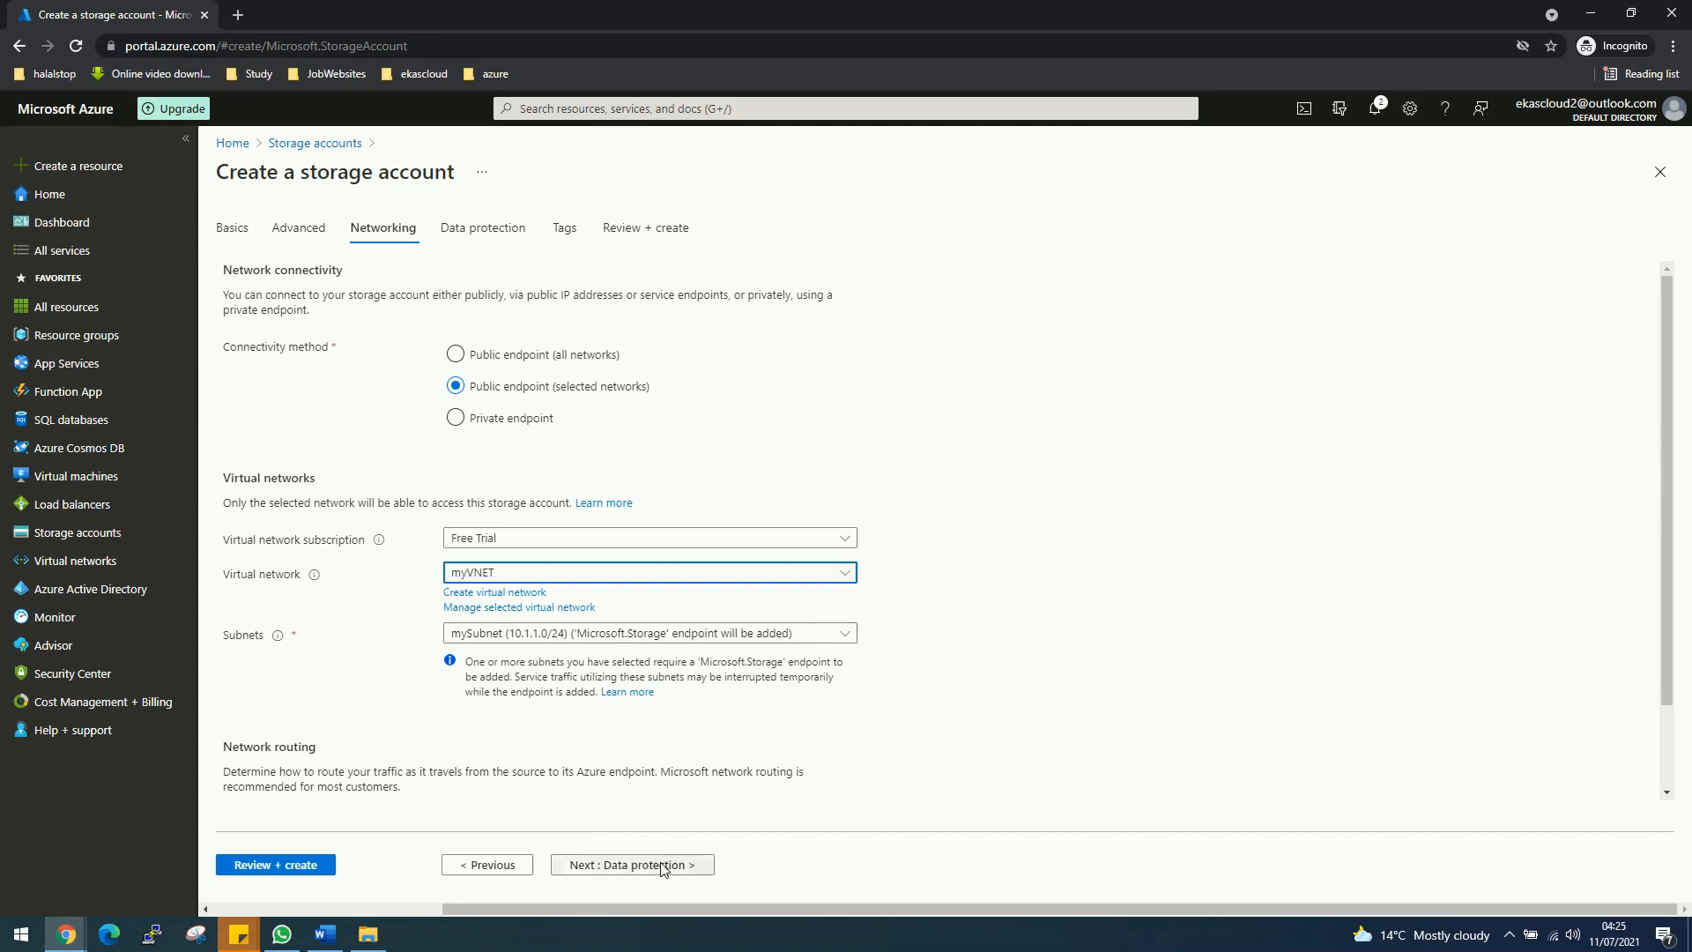
click(255, 868)
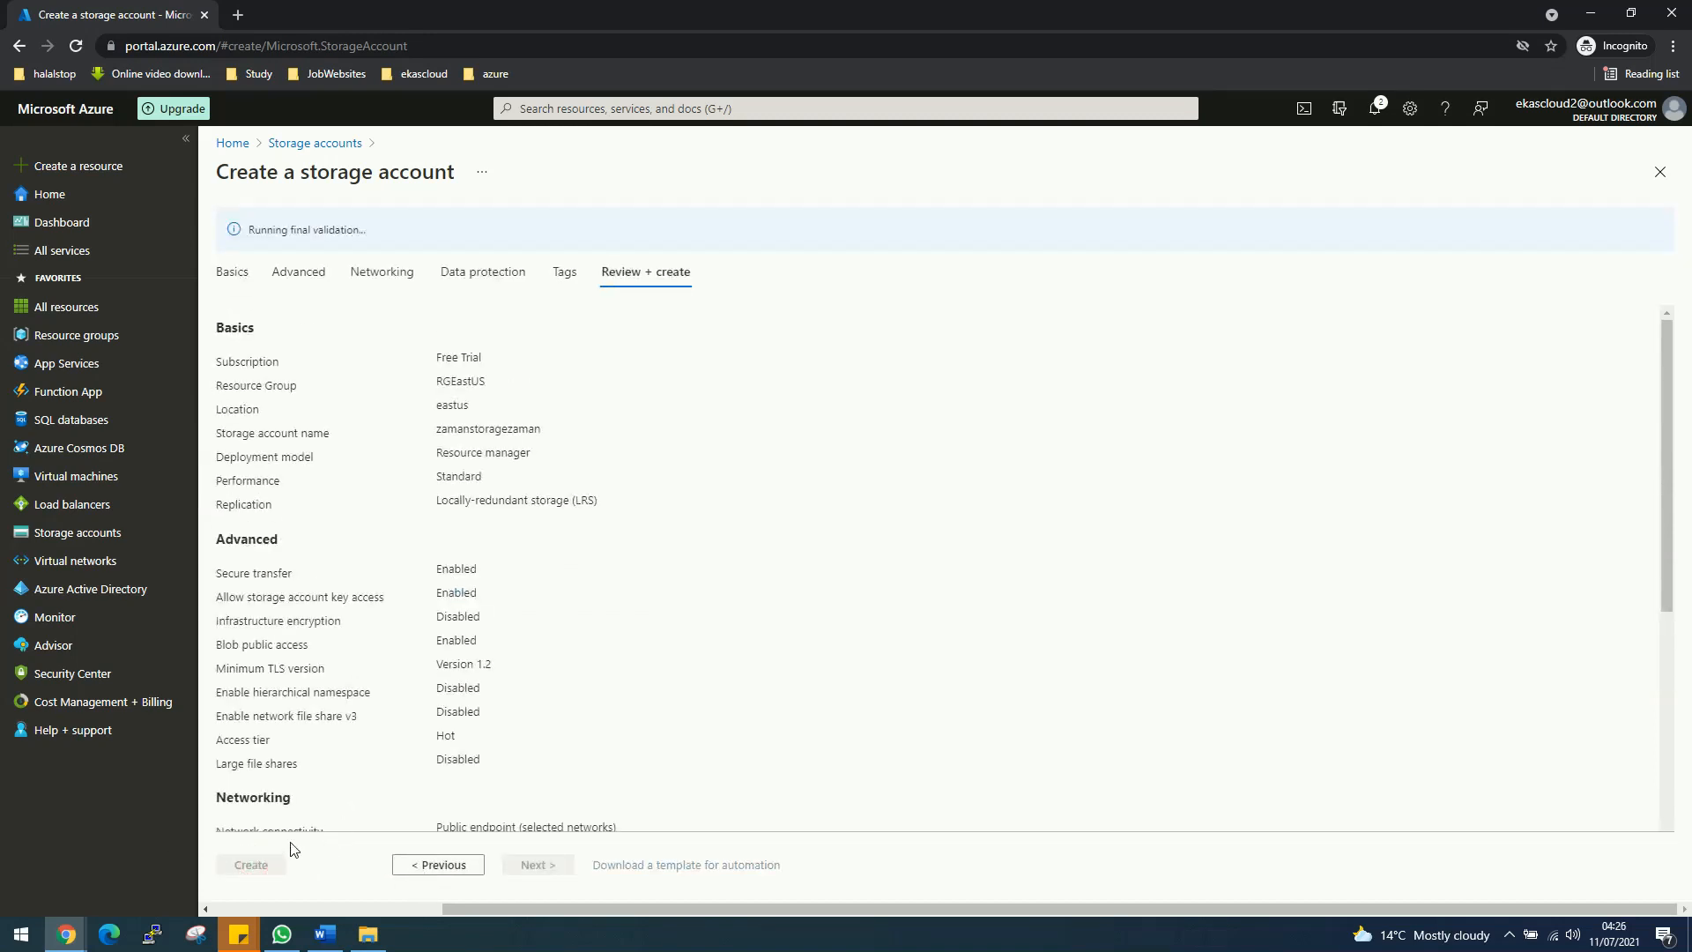
Step: Create zamanstoragezaman and check the notifications for deployment success
click(273, 868)
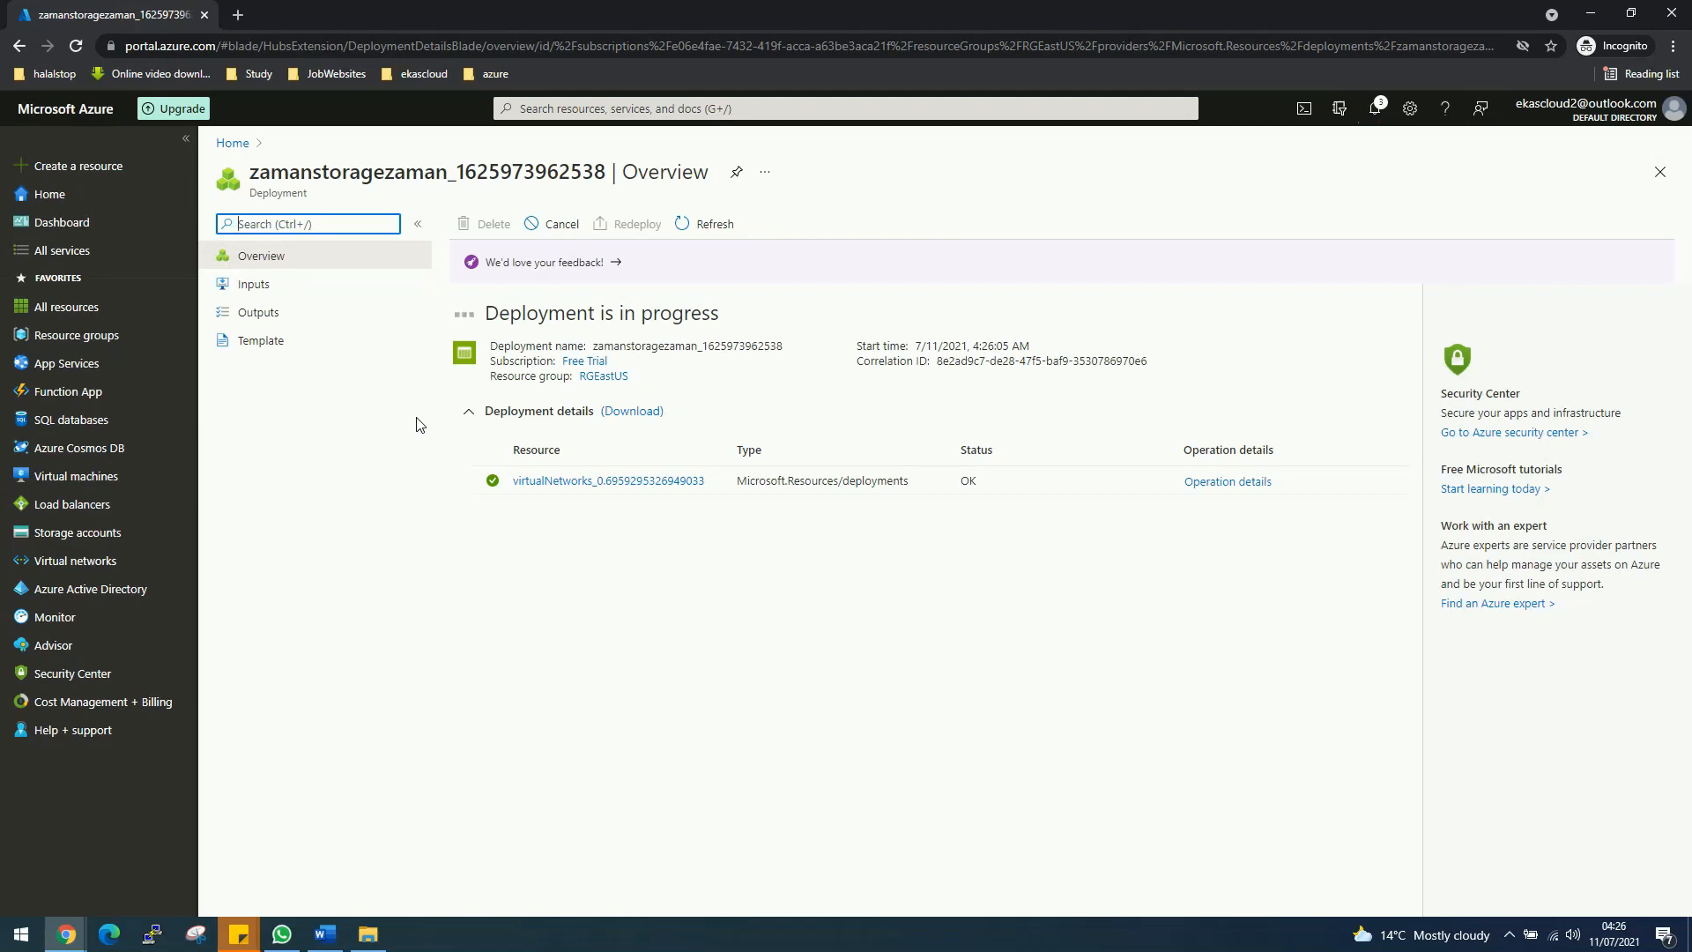
click(1374, 110)
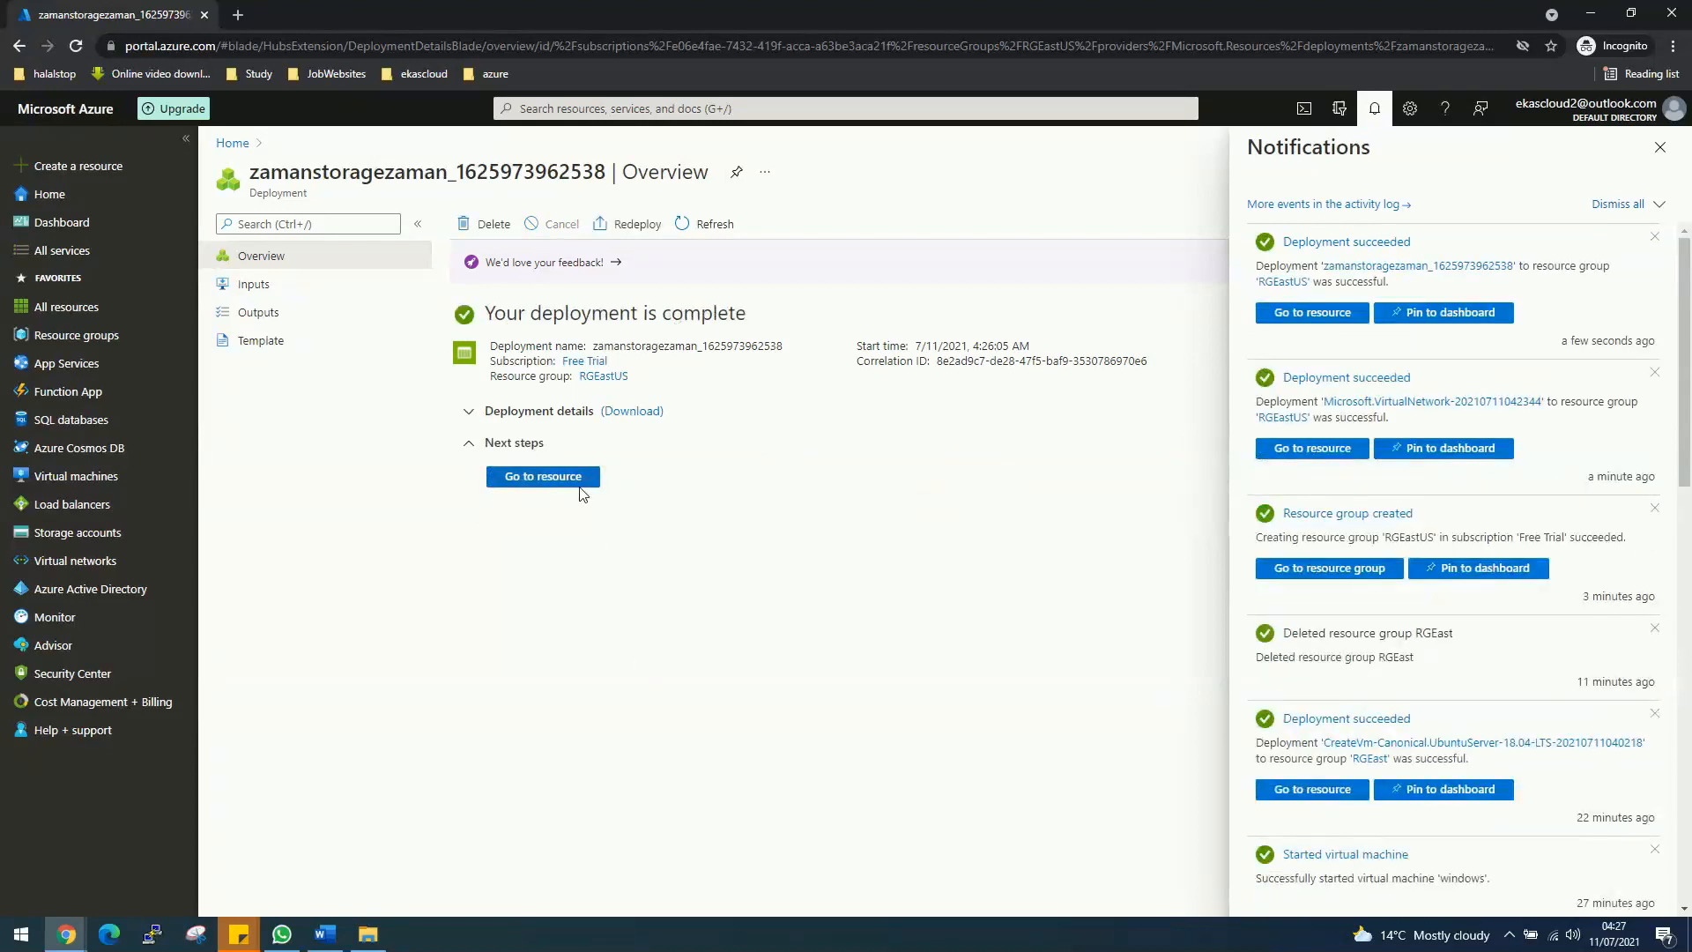
Step: Add container myfile with Blob public access level to the storage account
click(580, 484)
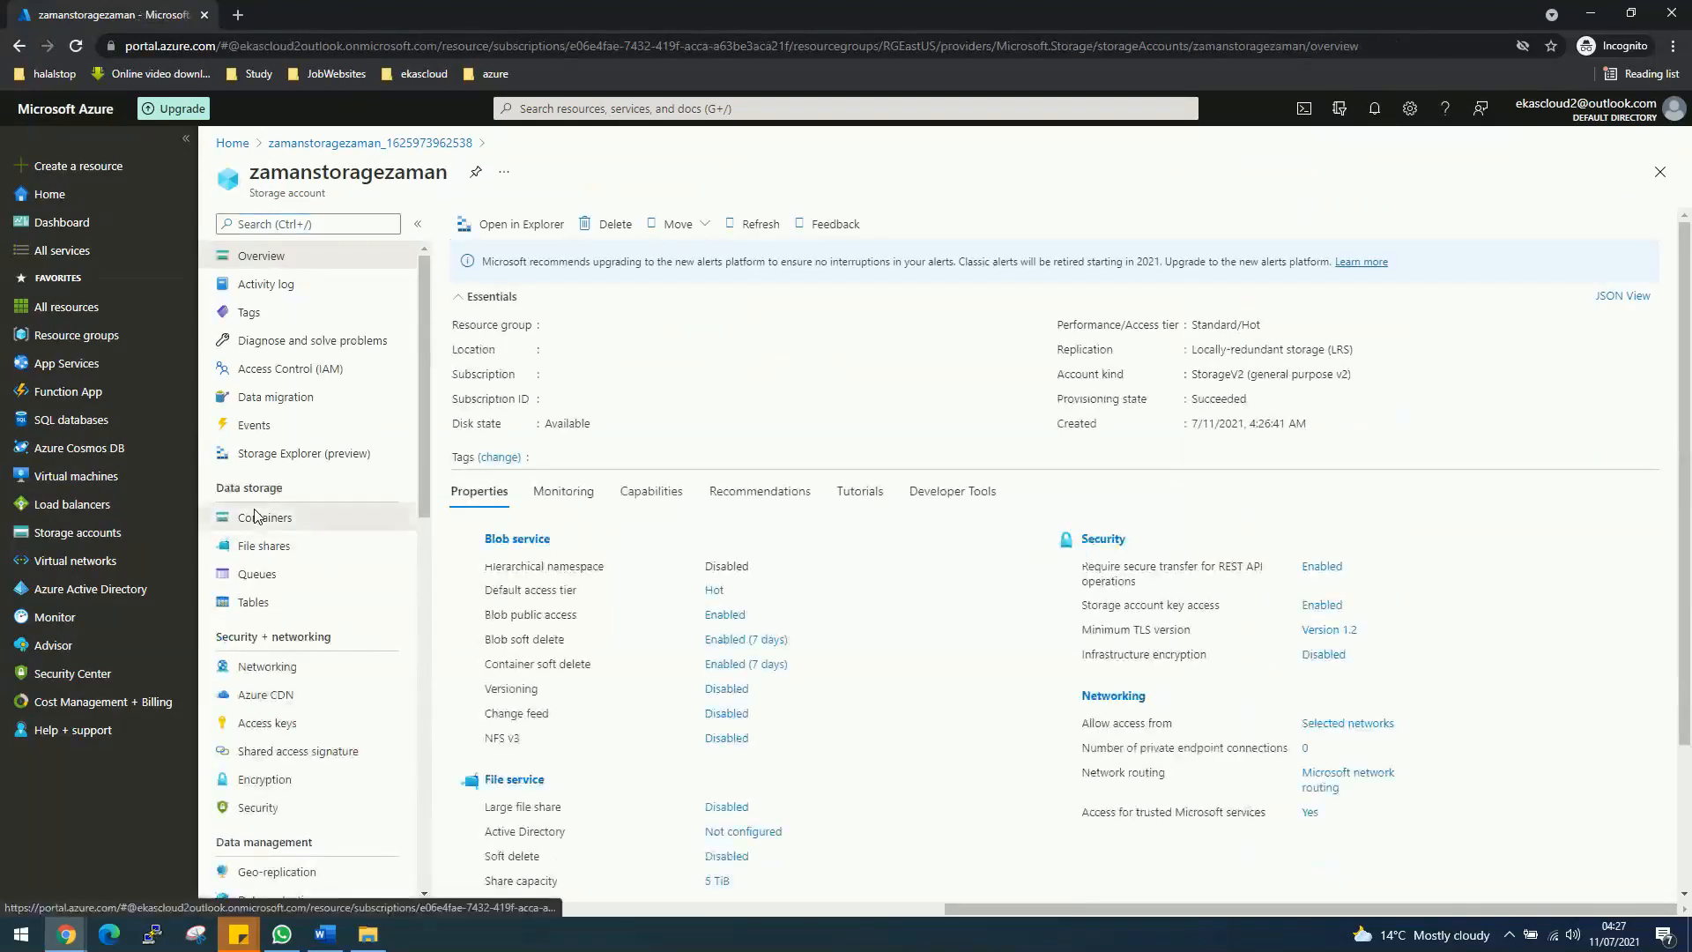
click(257, 517)
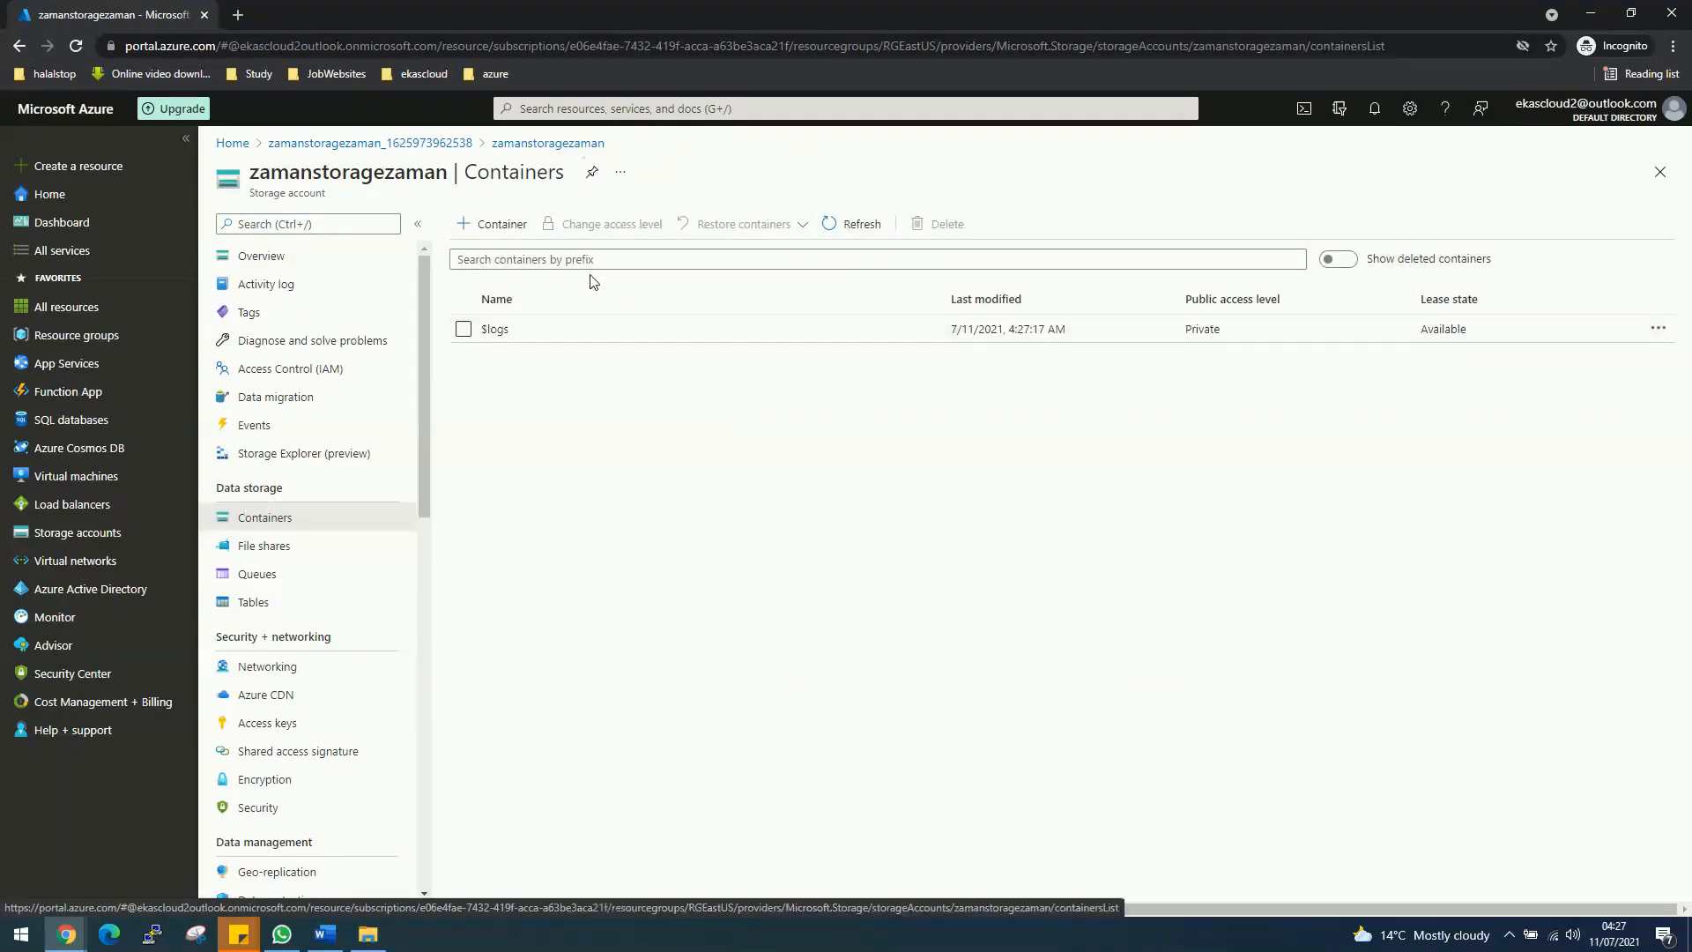
click(490, 224)
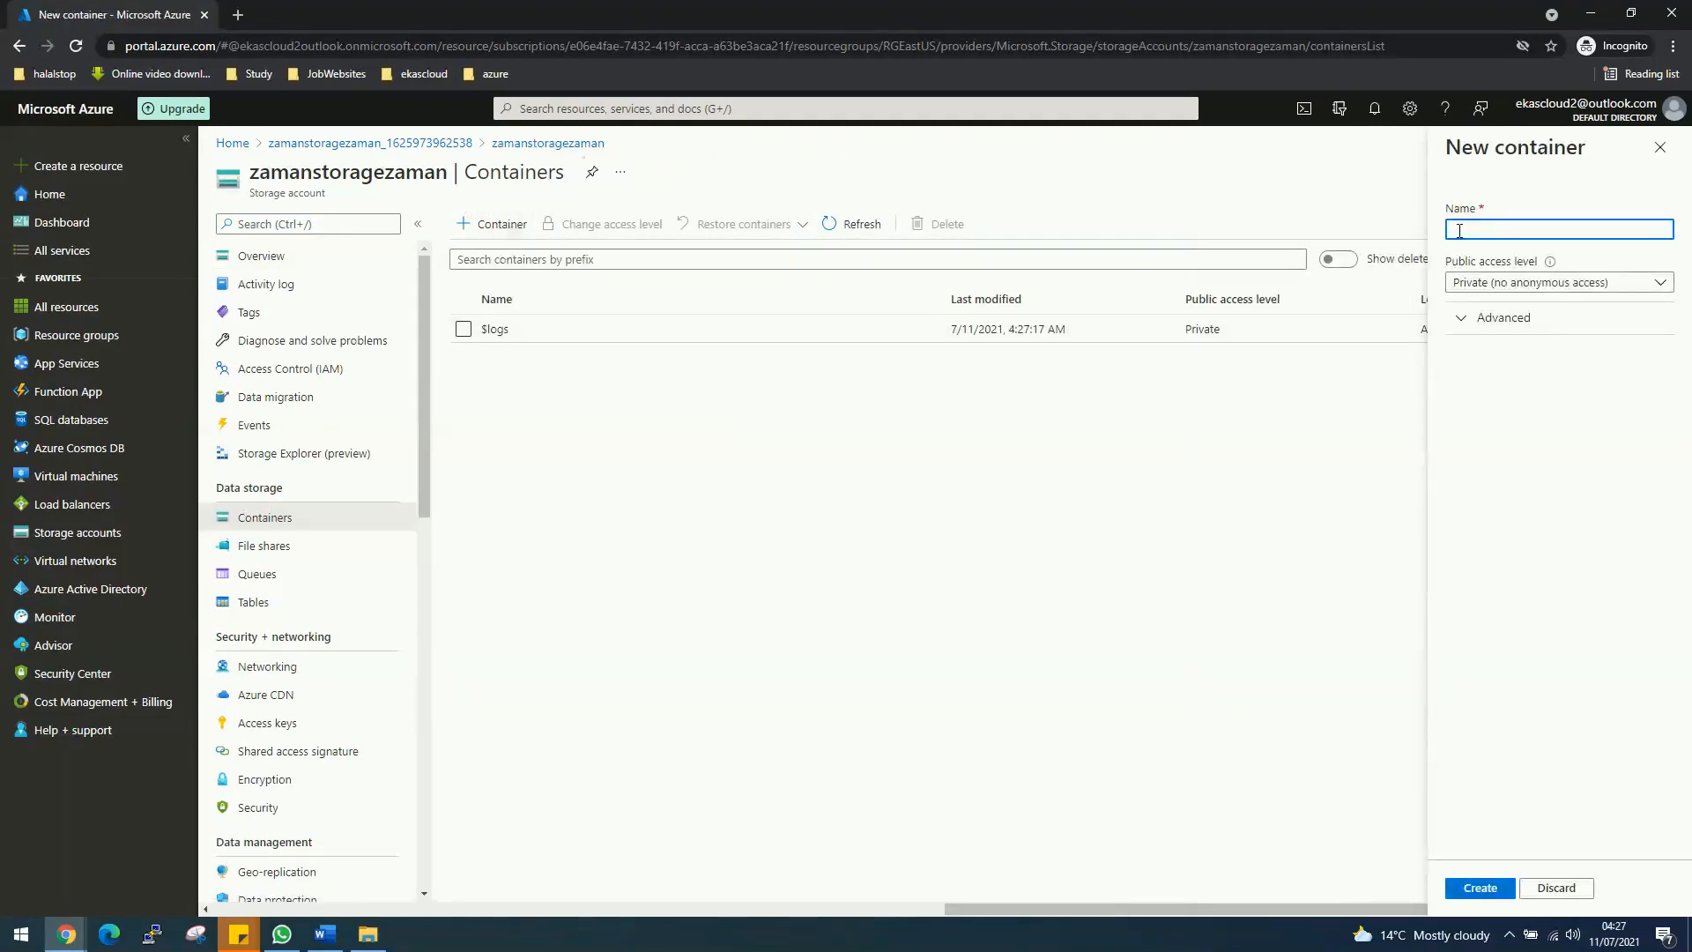
text(myF)
key(BackSpace)
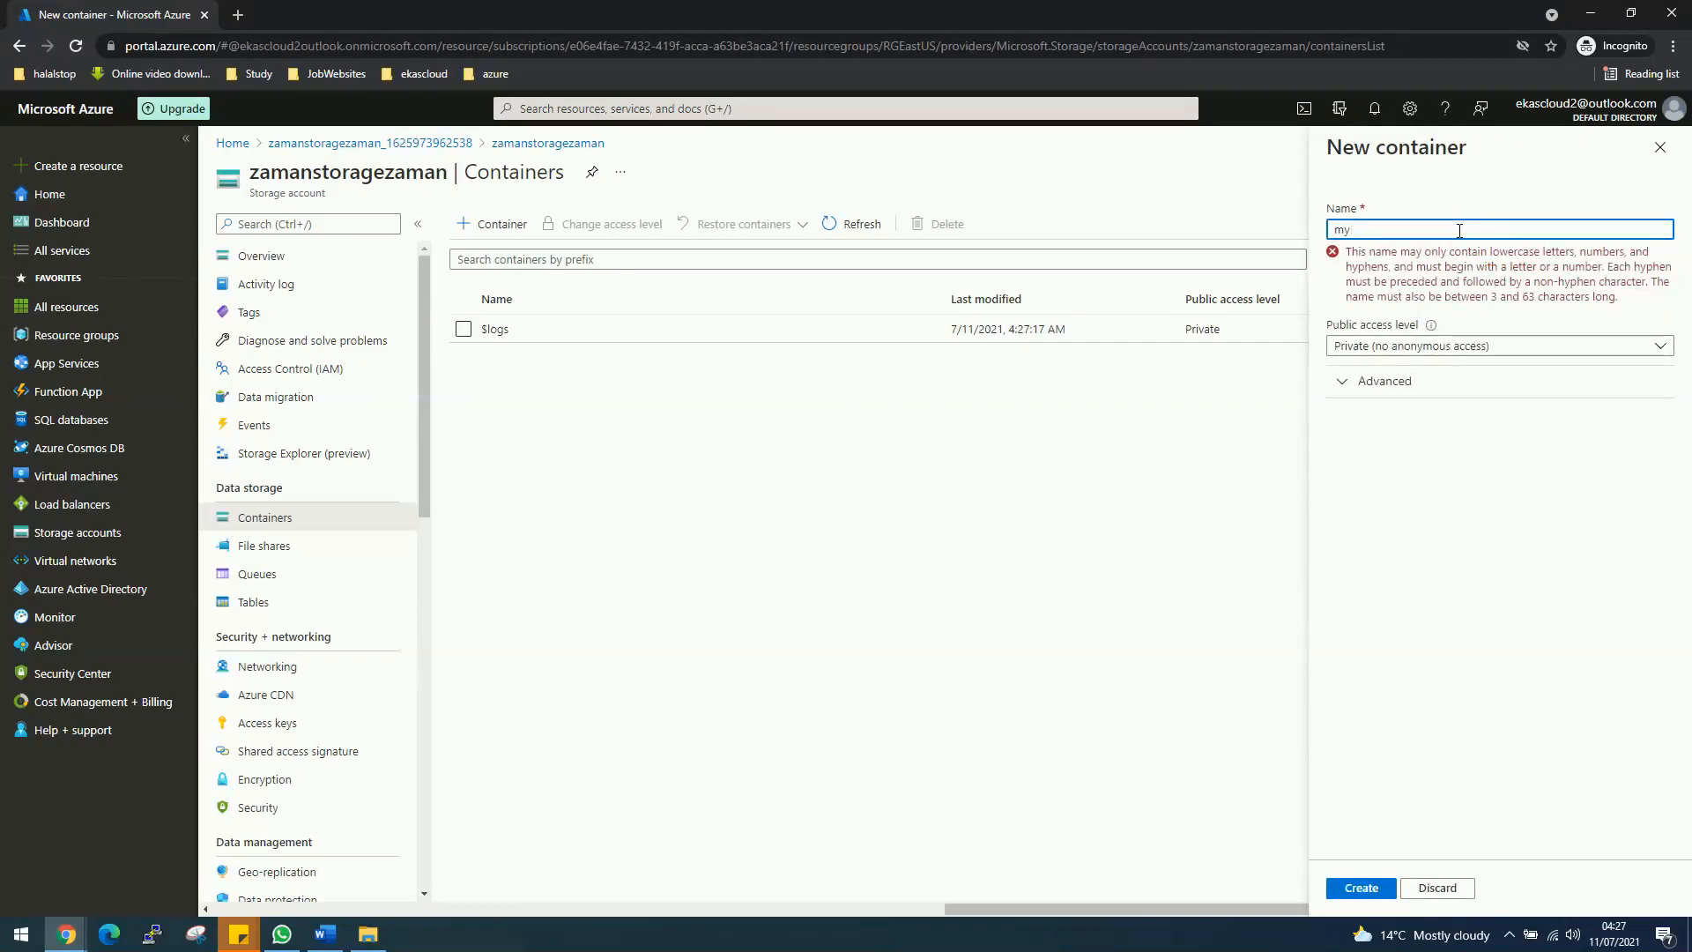
text(file)
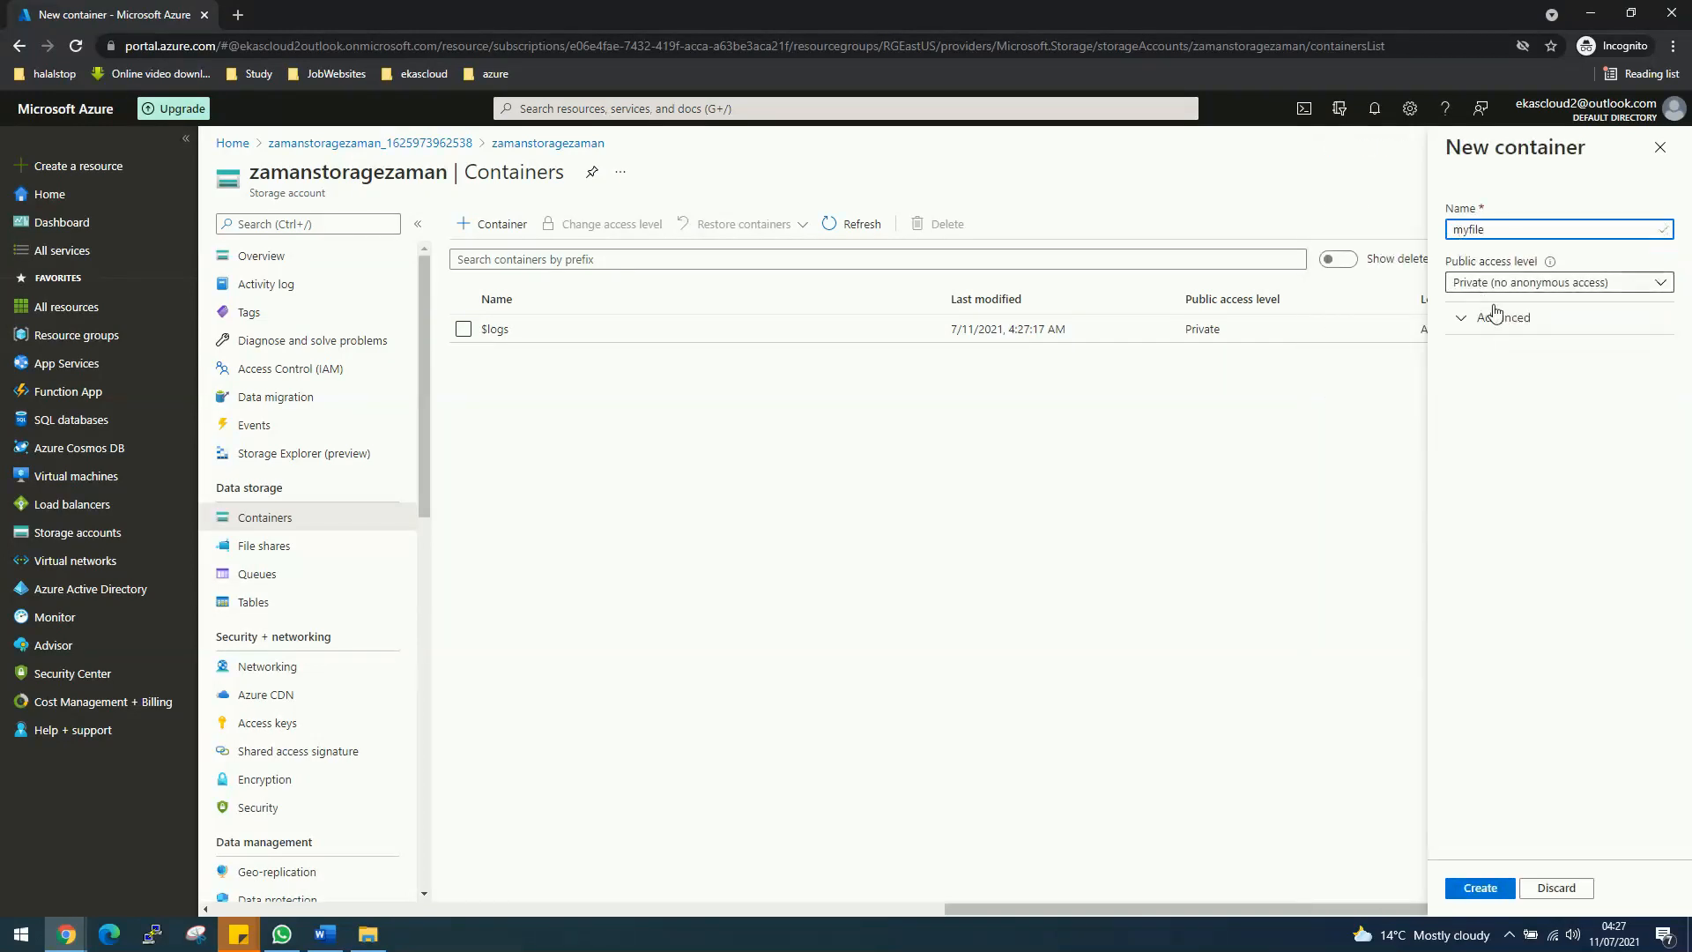
click(1503, 291)
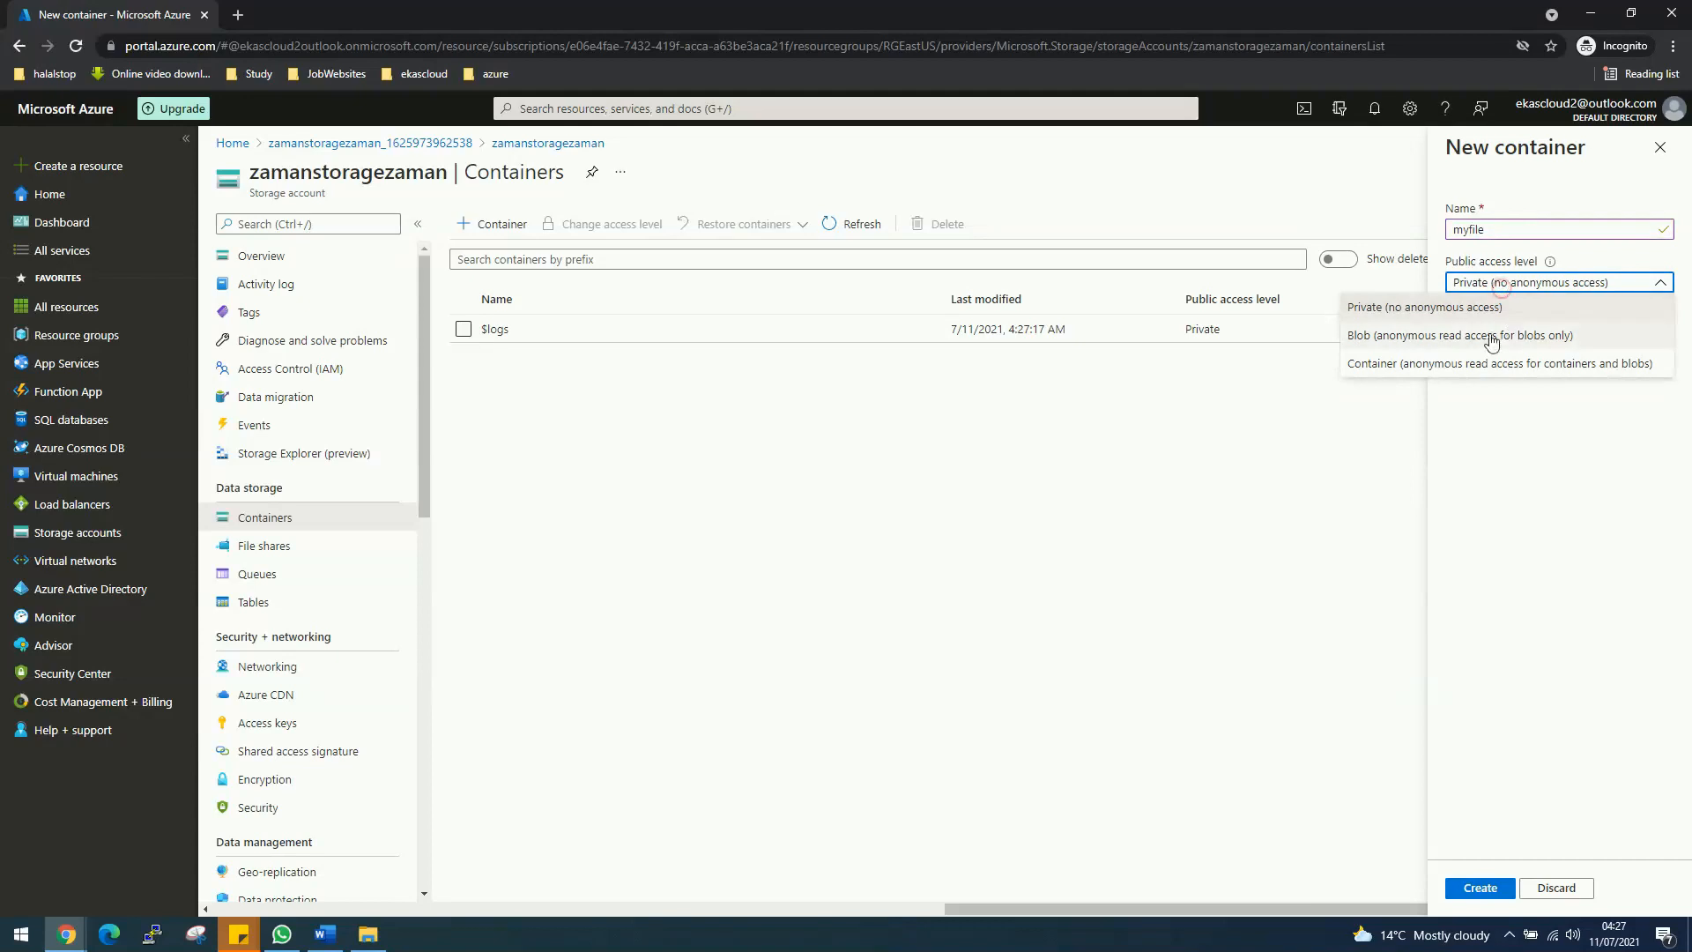
click(1424, 337)
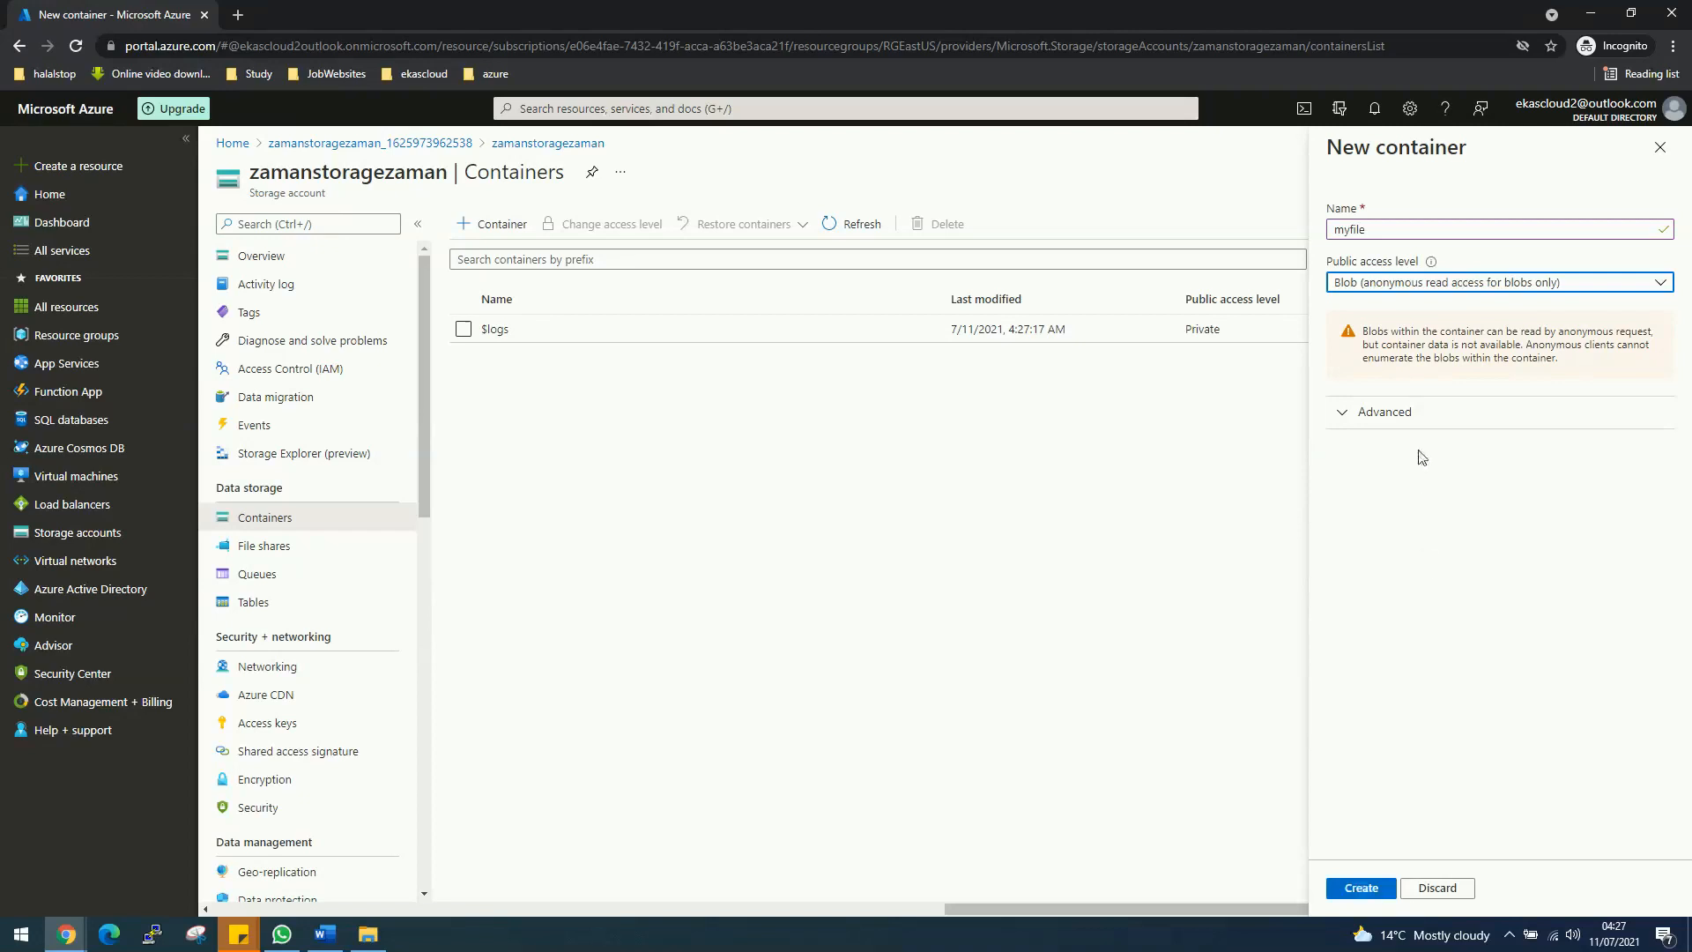
click(1365, 892)
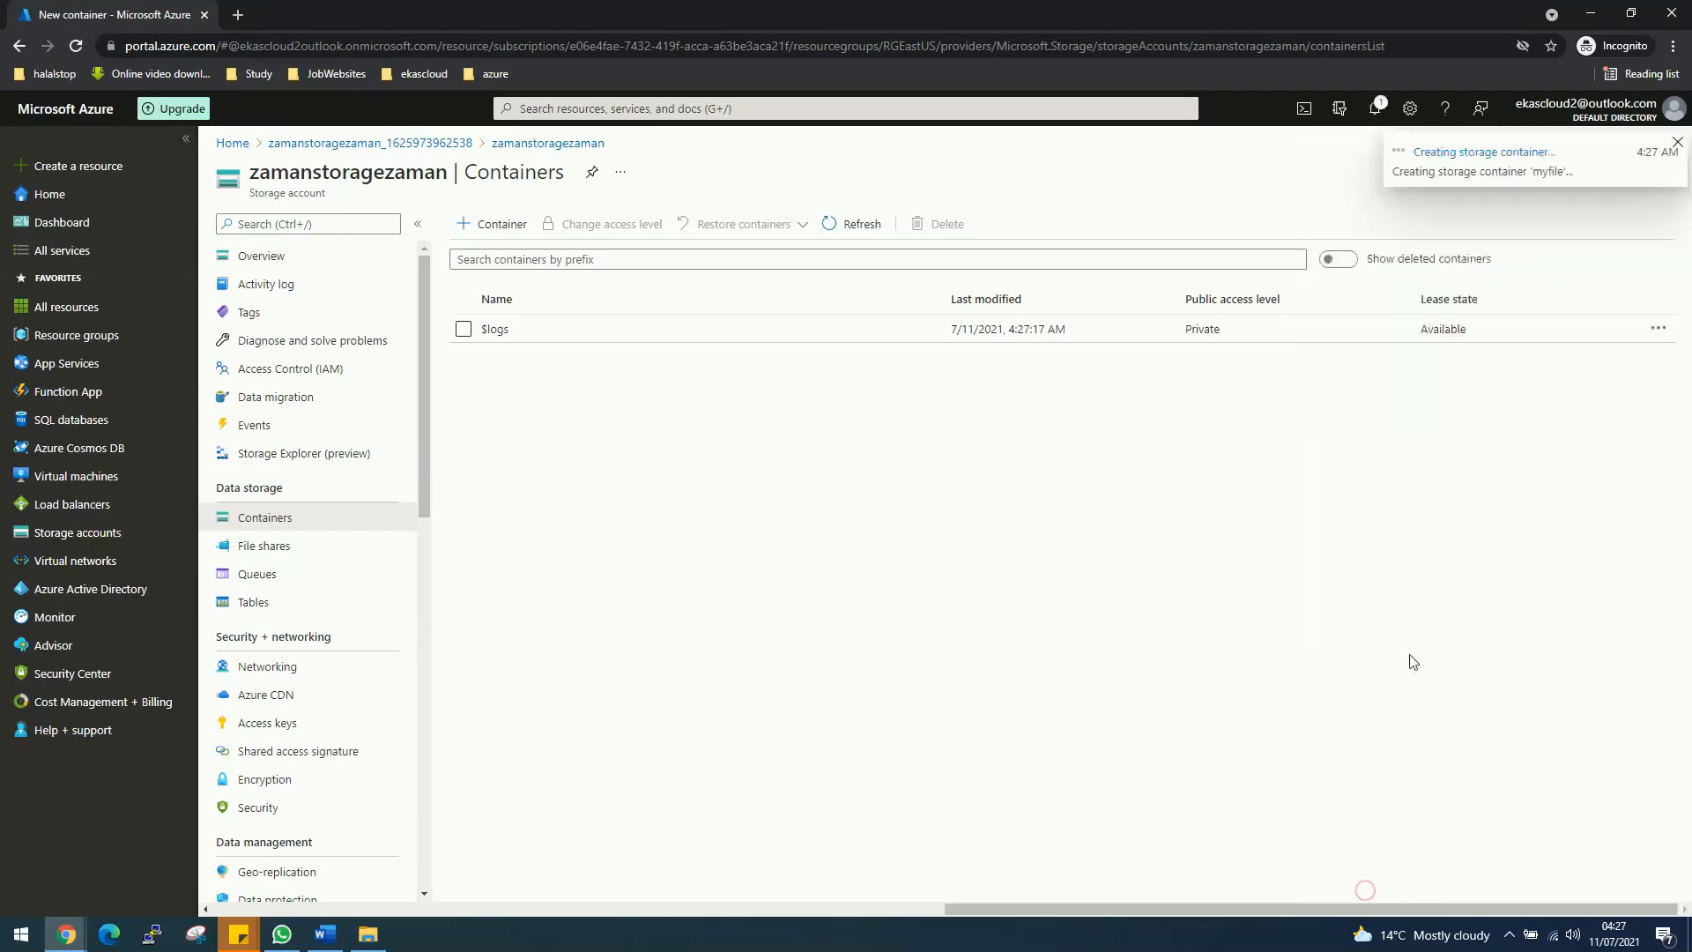
Step: Open the myfile container and view its properties and URL
click(499, 366)
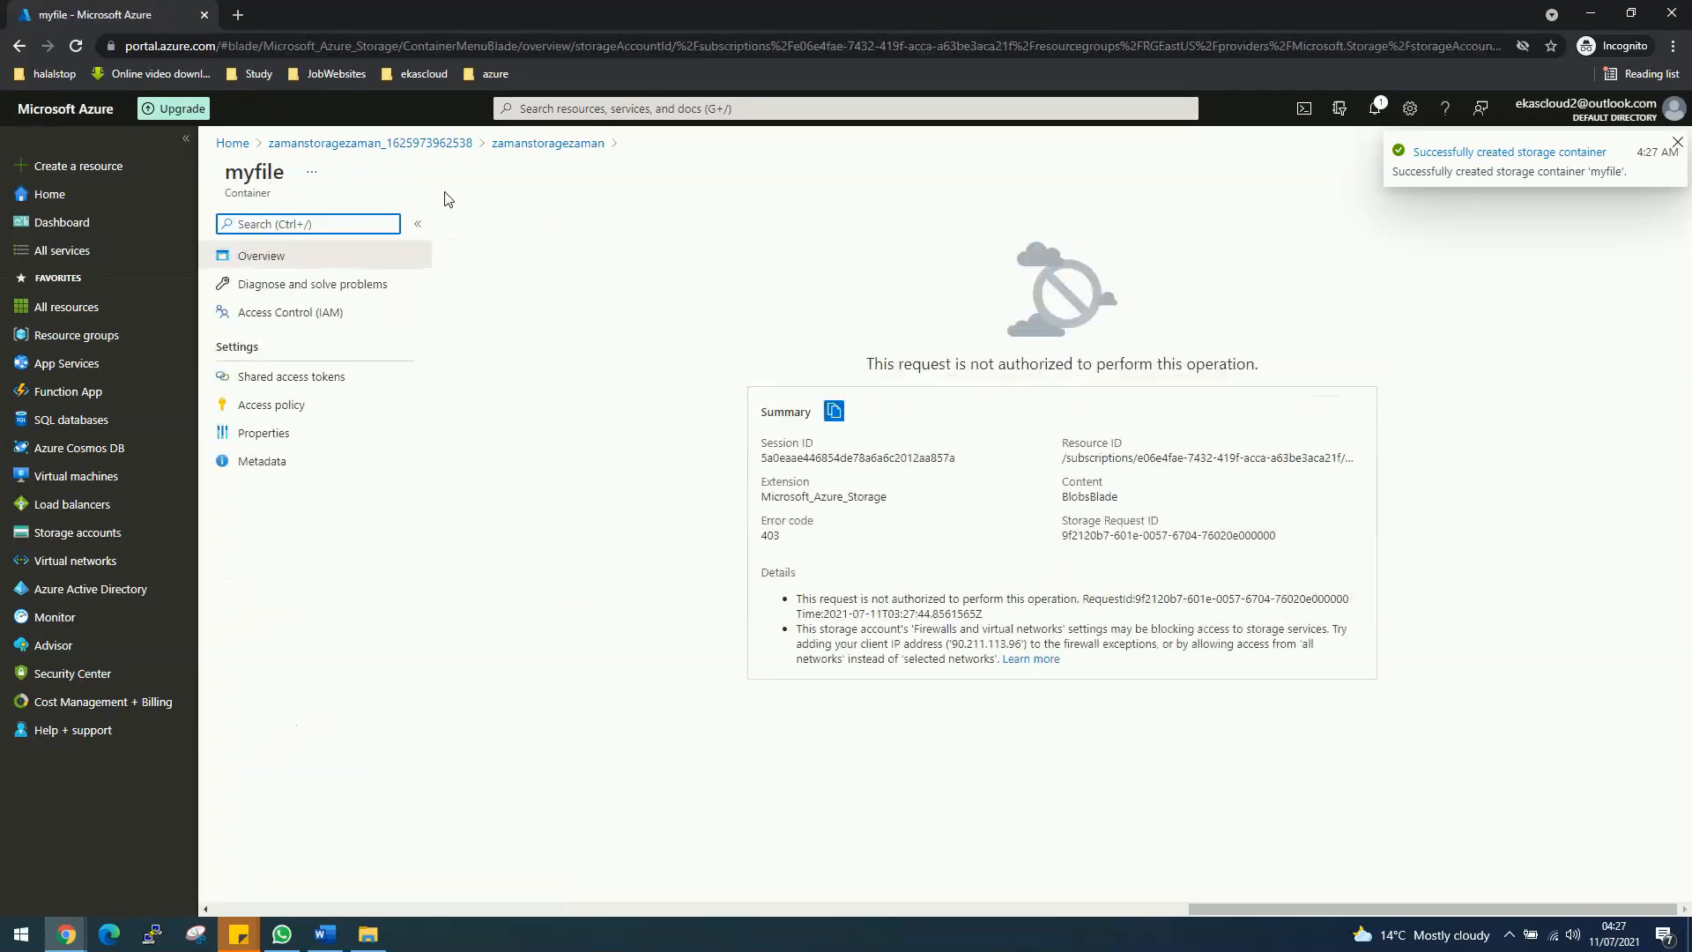
click(438, 144)
click(586, 482)
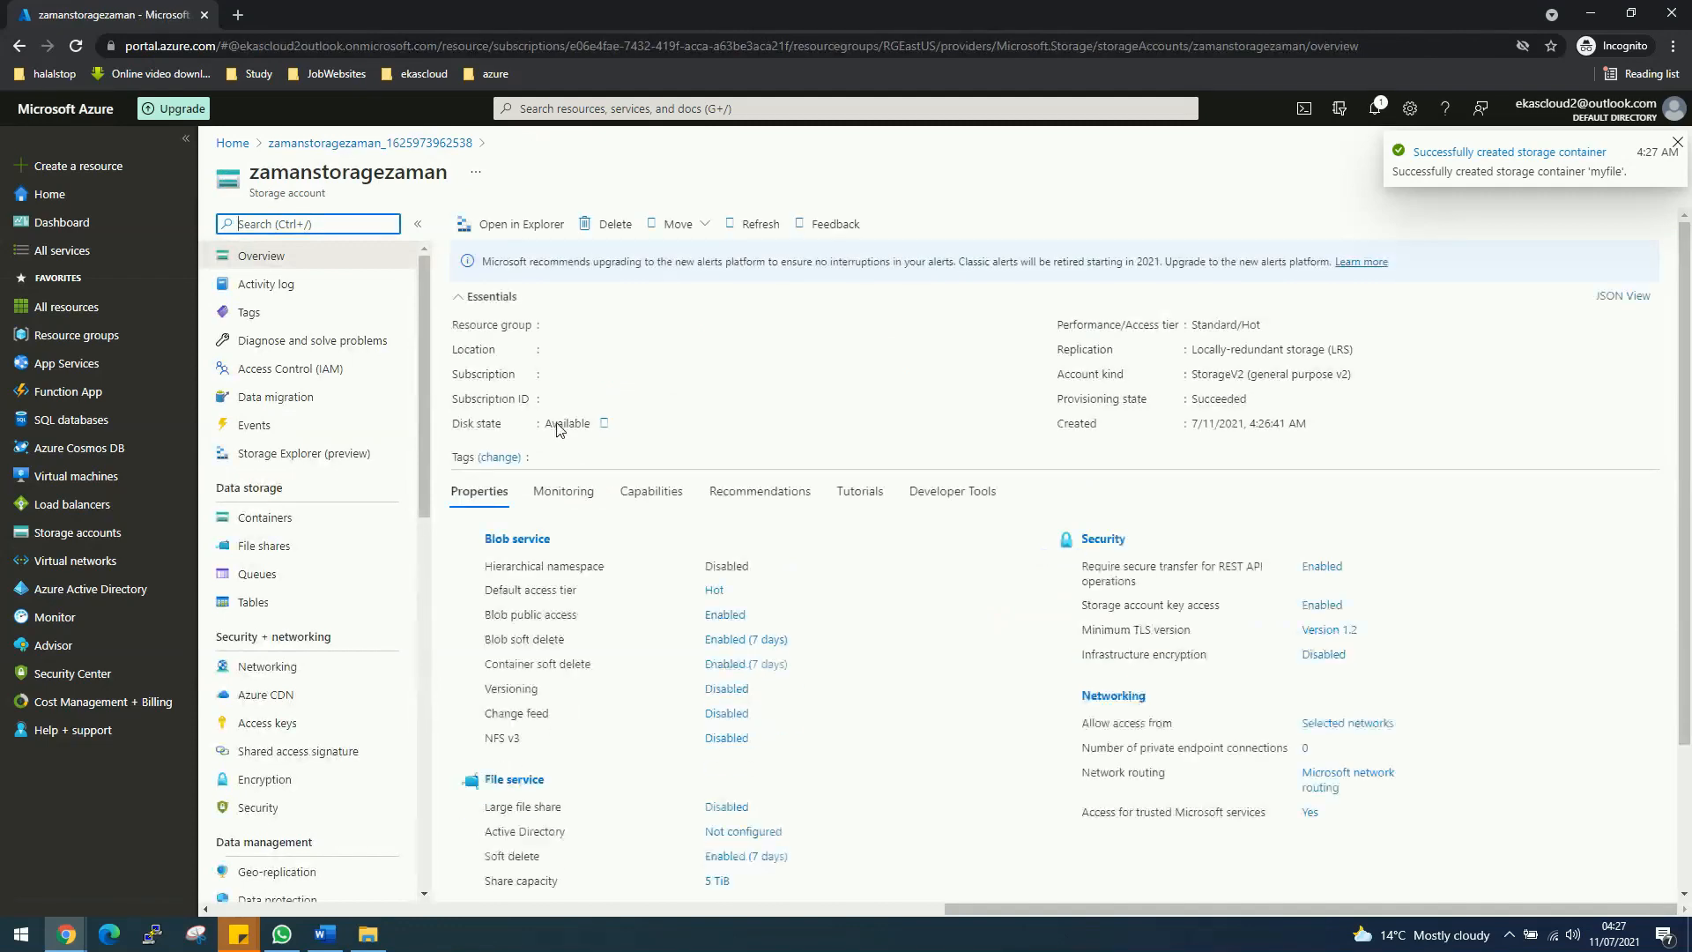
click(269, 519)
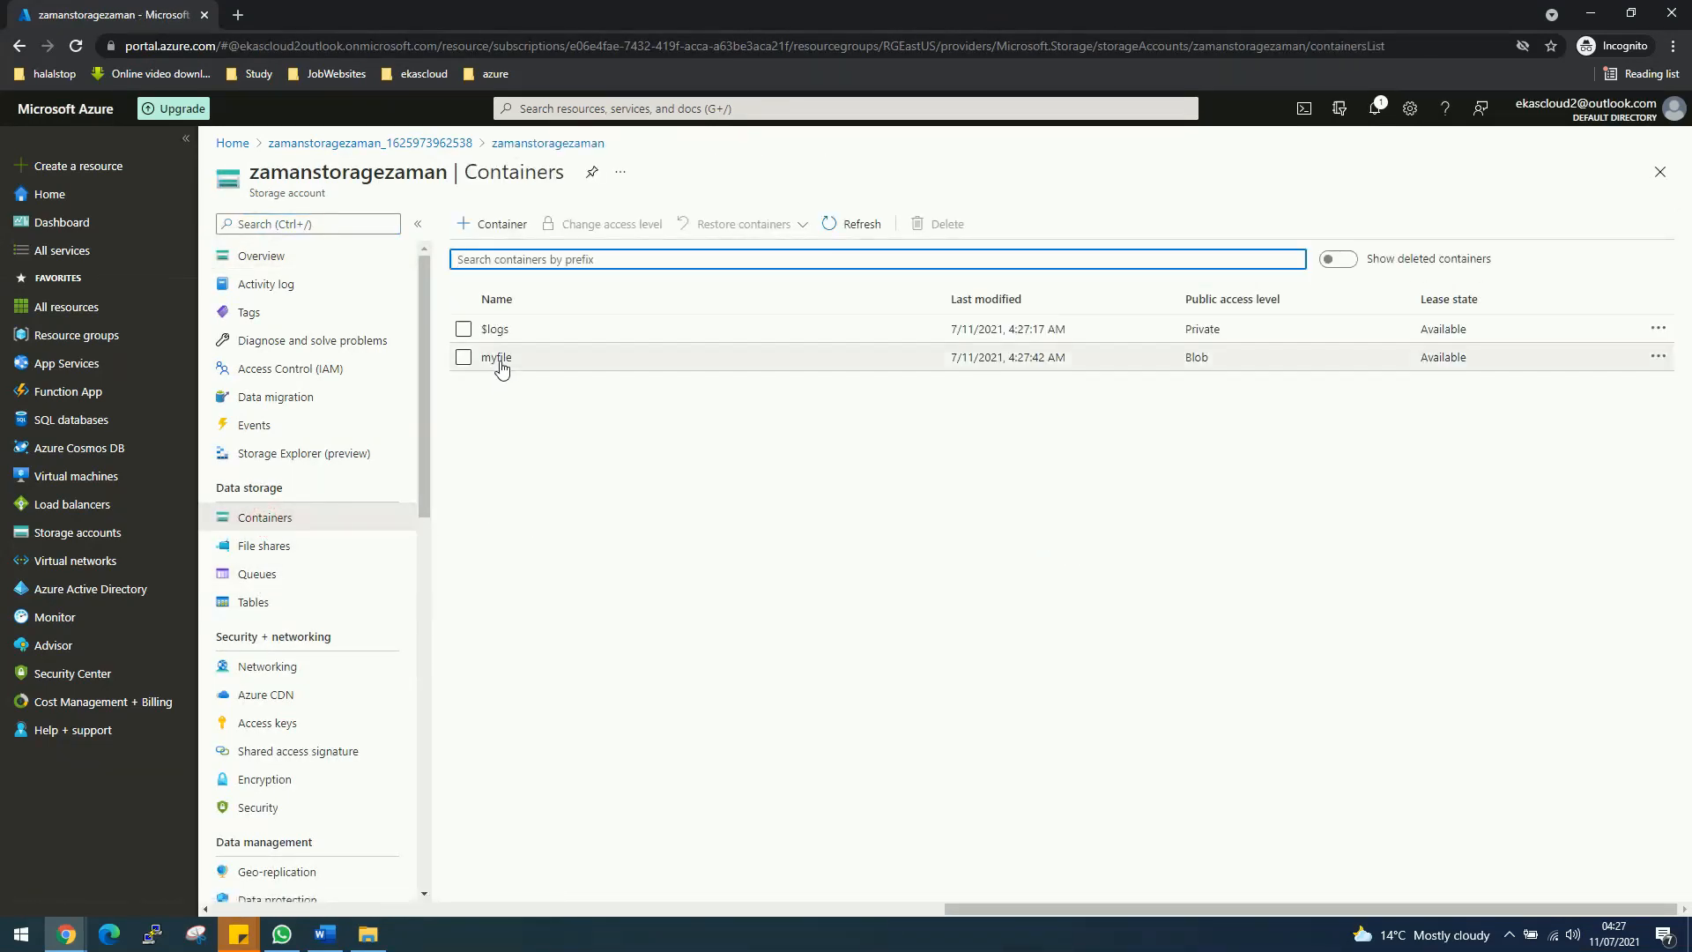
click(498, 362)
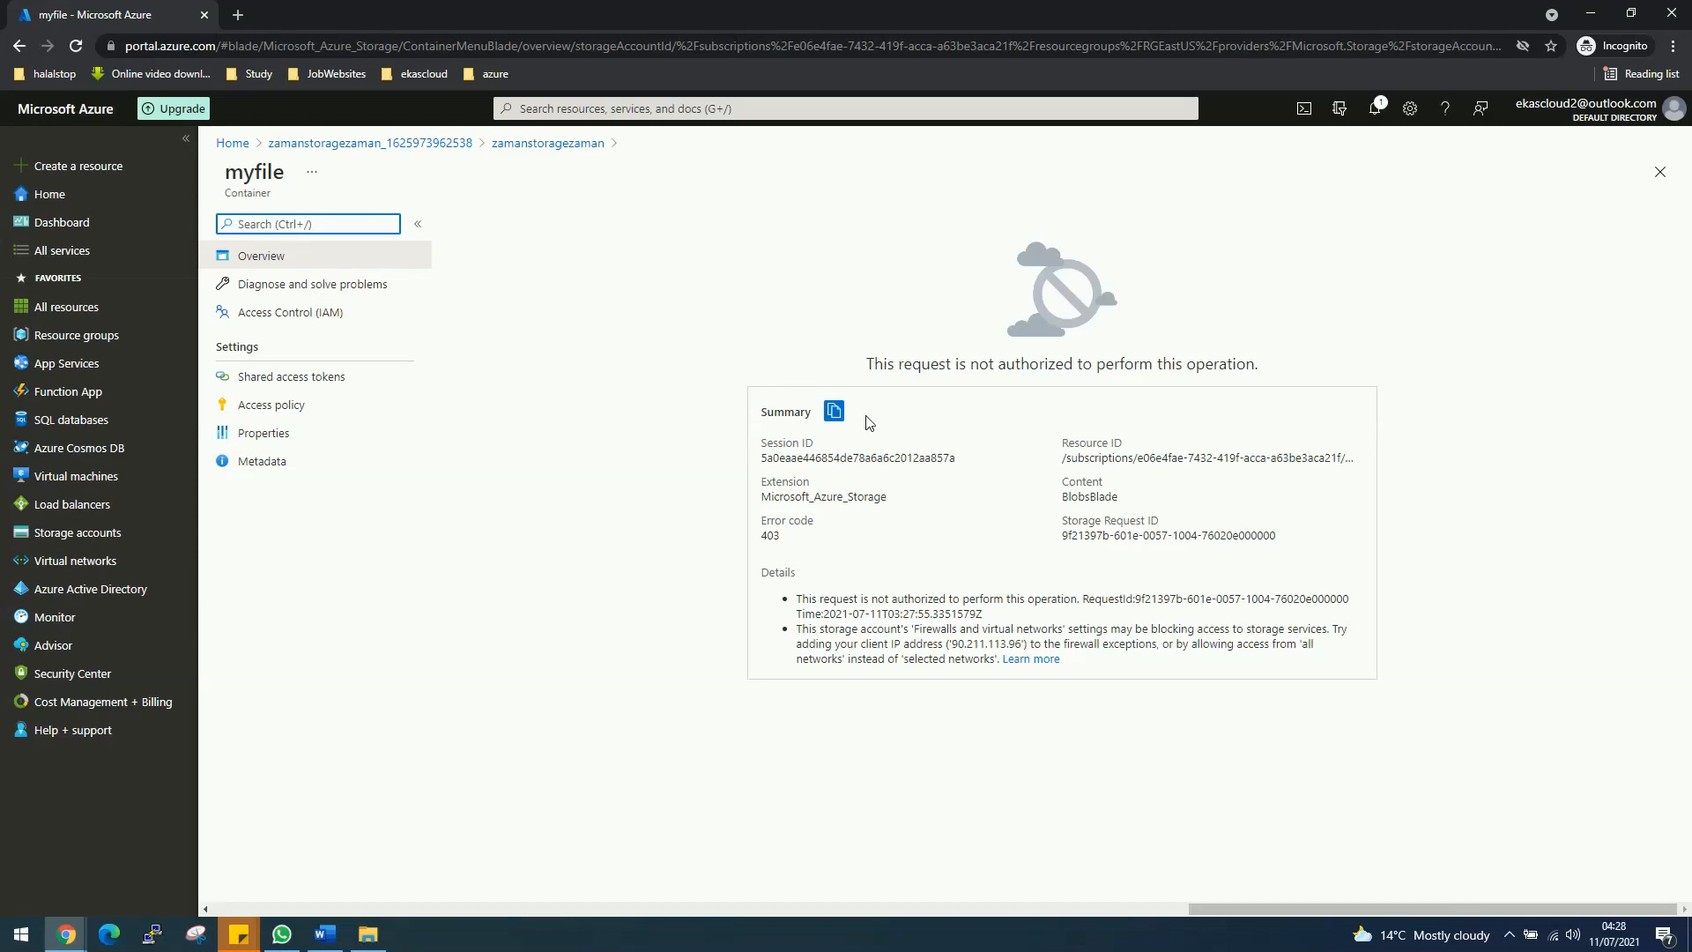
click(295, 438)
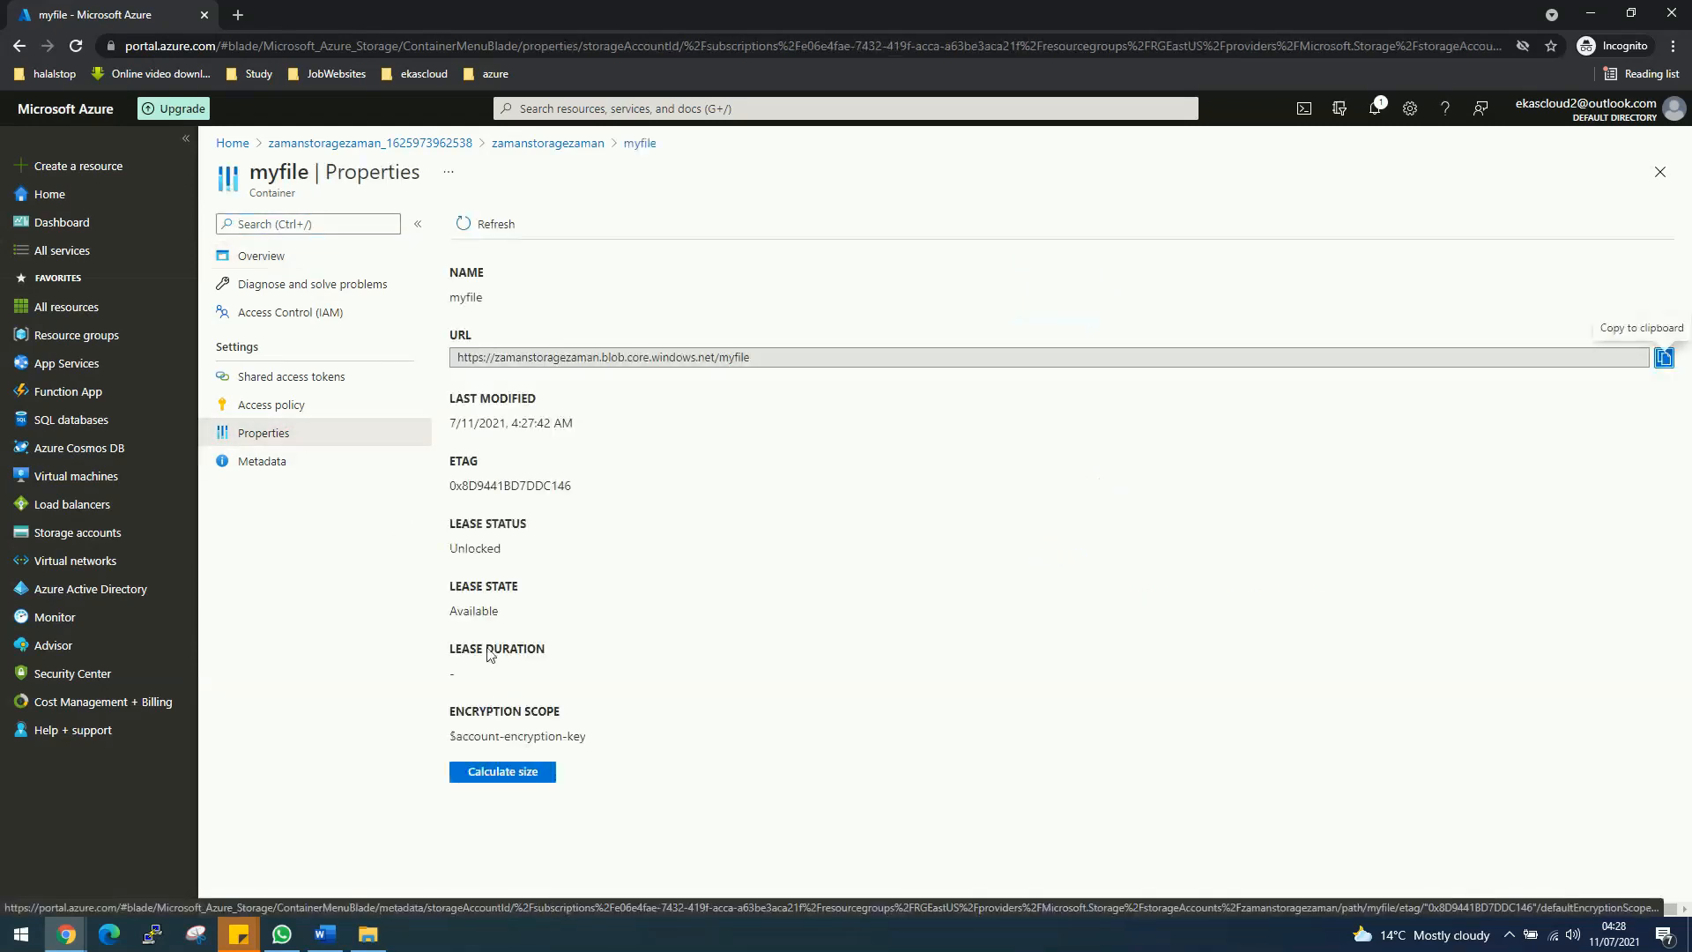
click(525, 144)
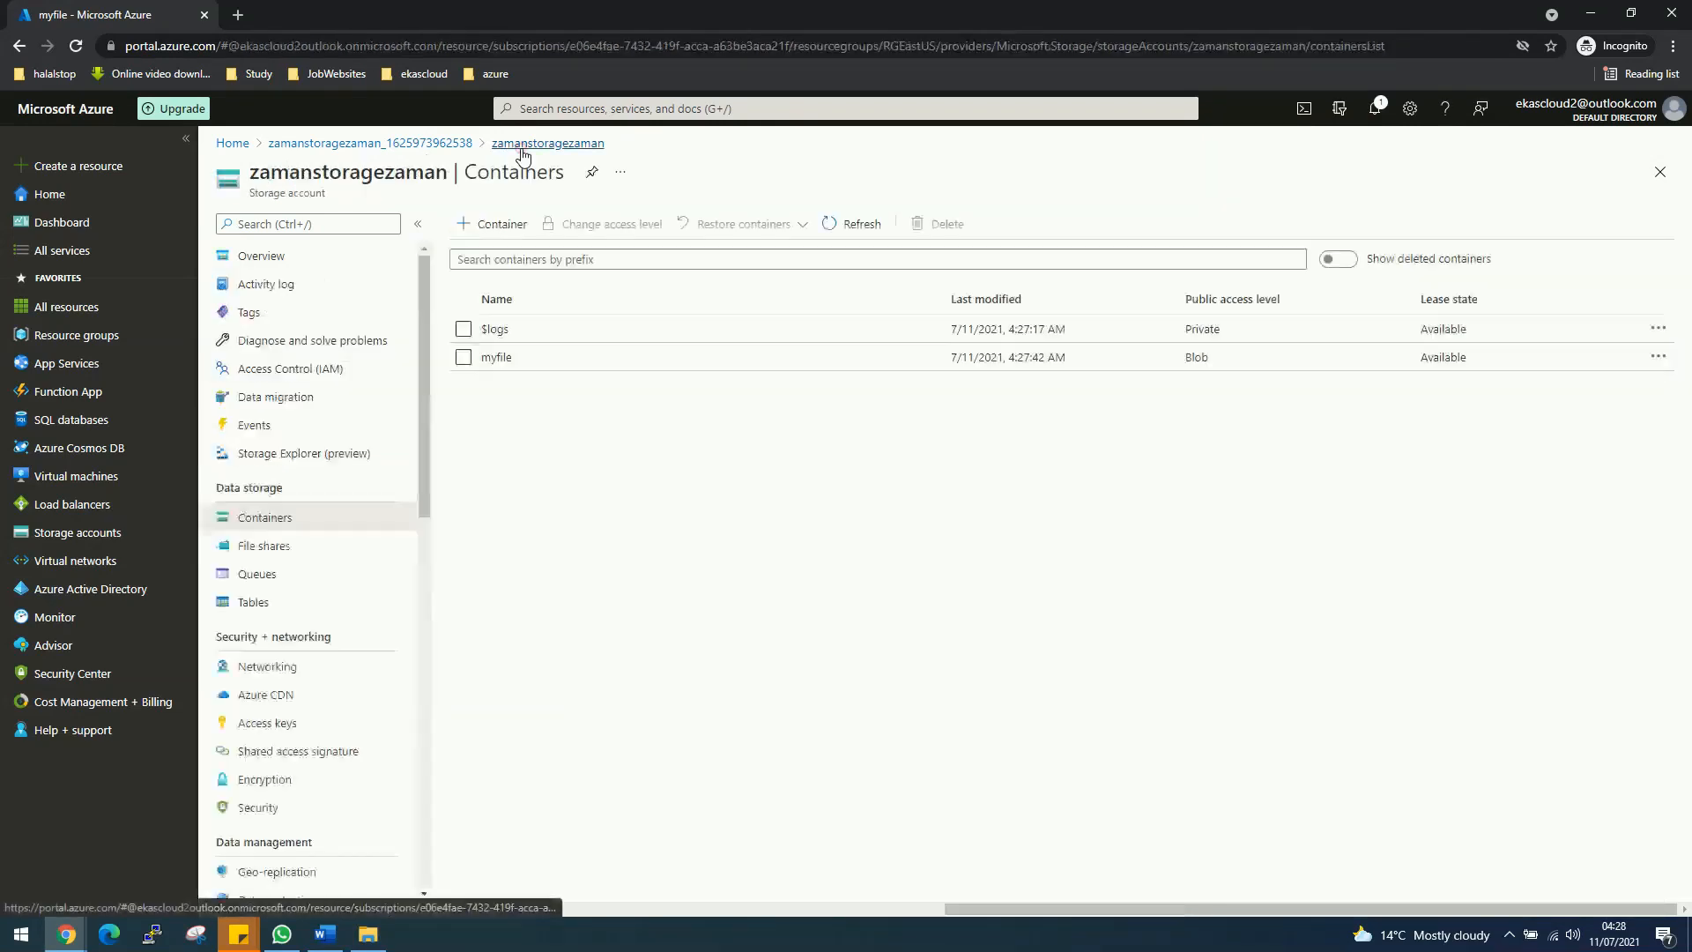
Step: Change myfile's access level to Private, then open the container
click(1658, 357)
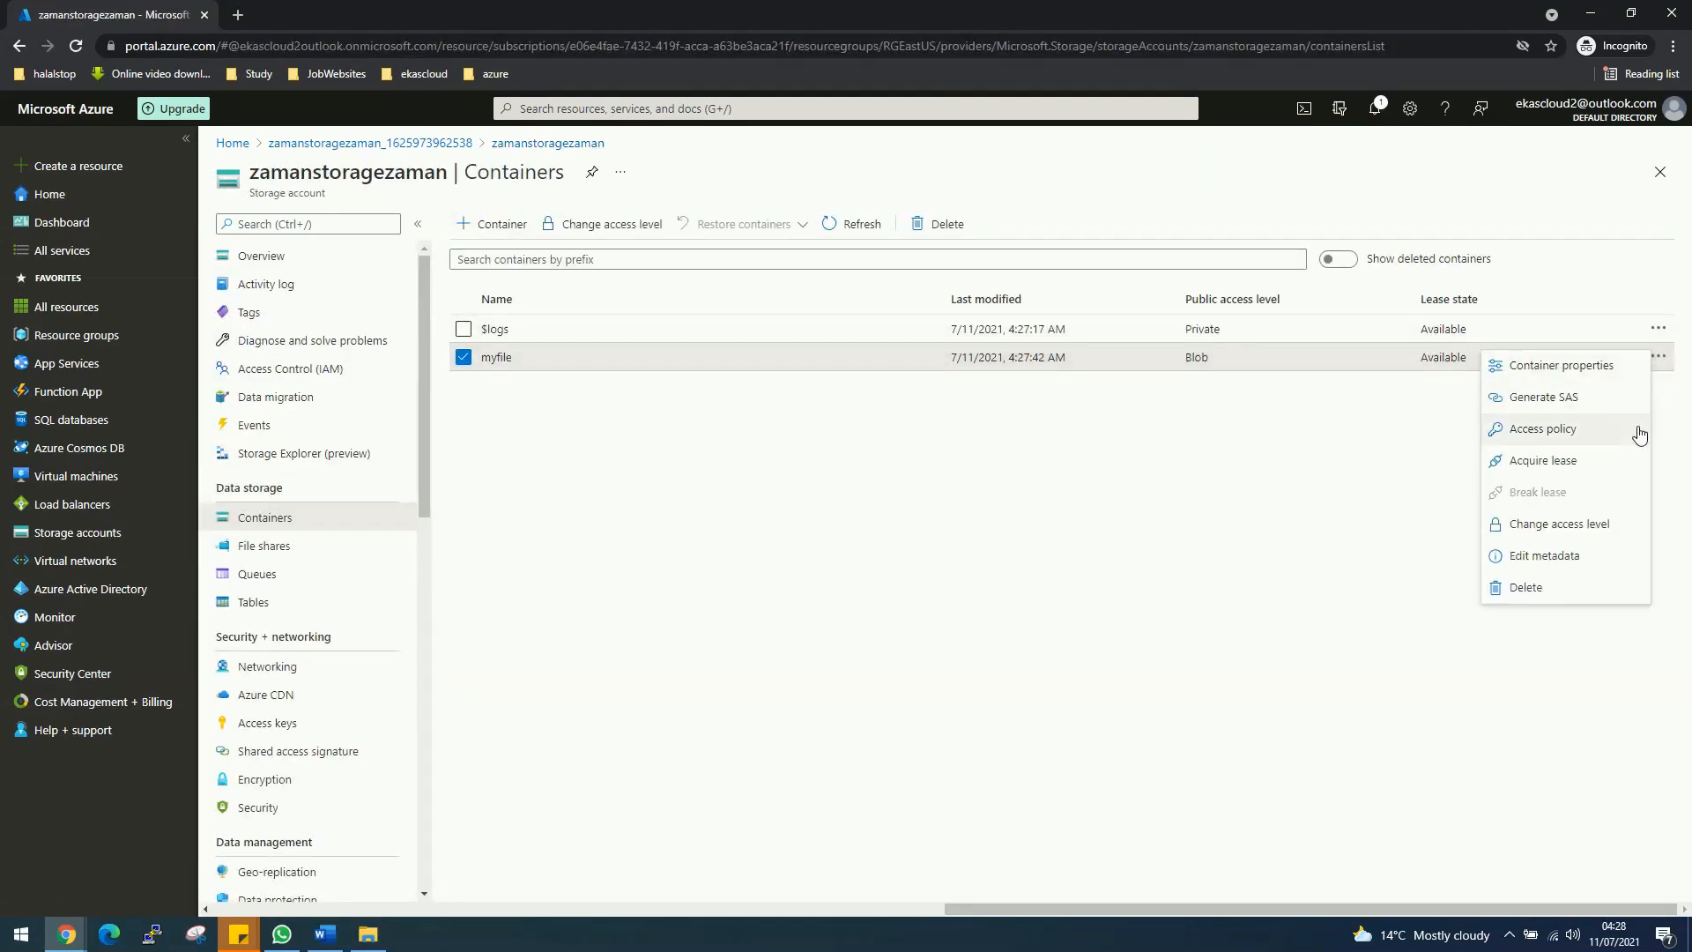
click(1592, 525)
click(520, 521)
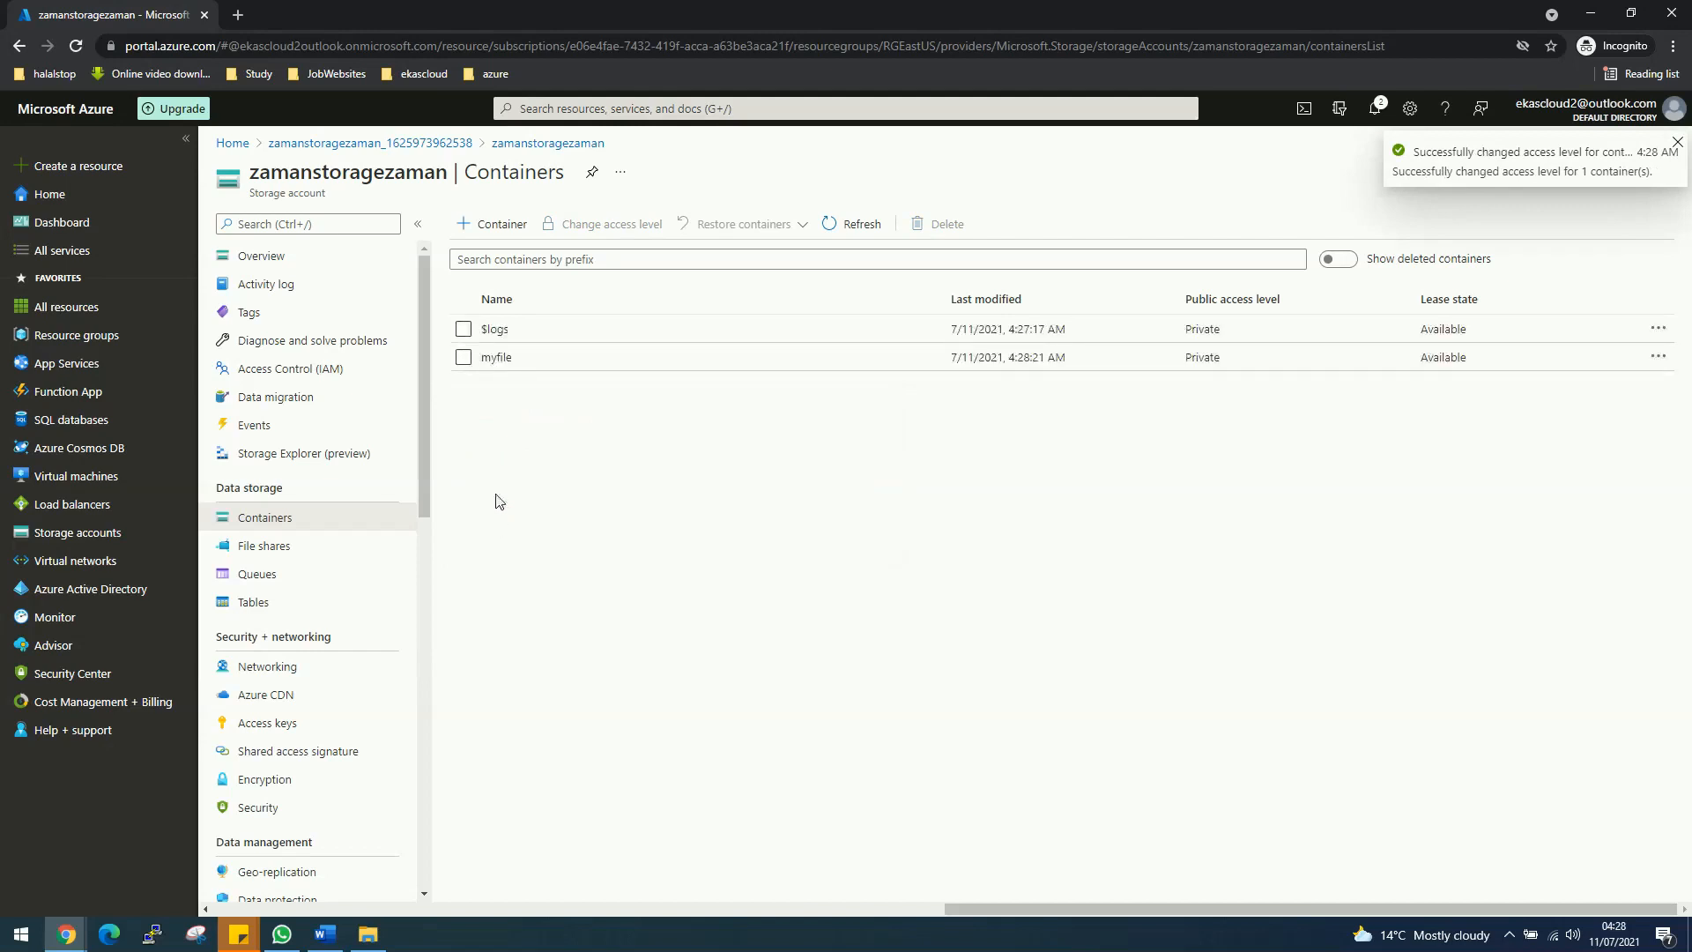
click(488, 363)
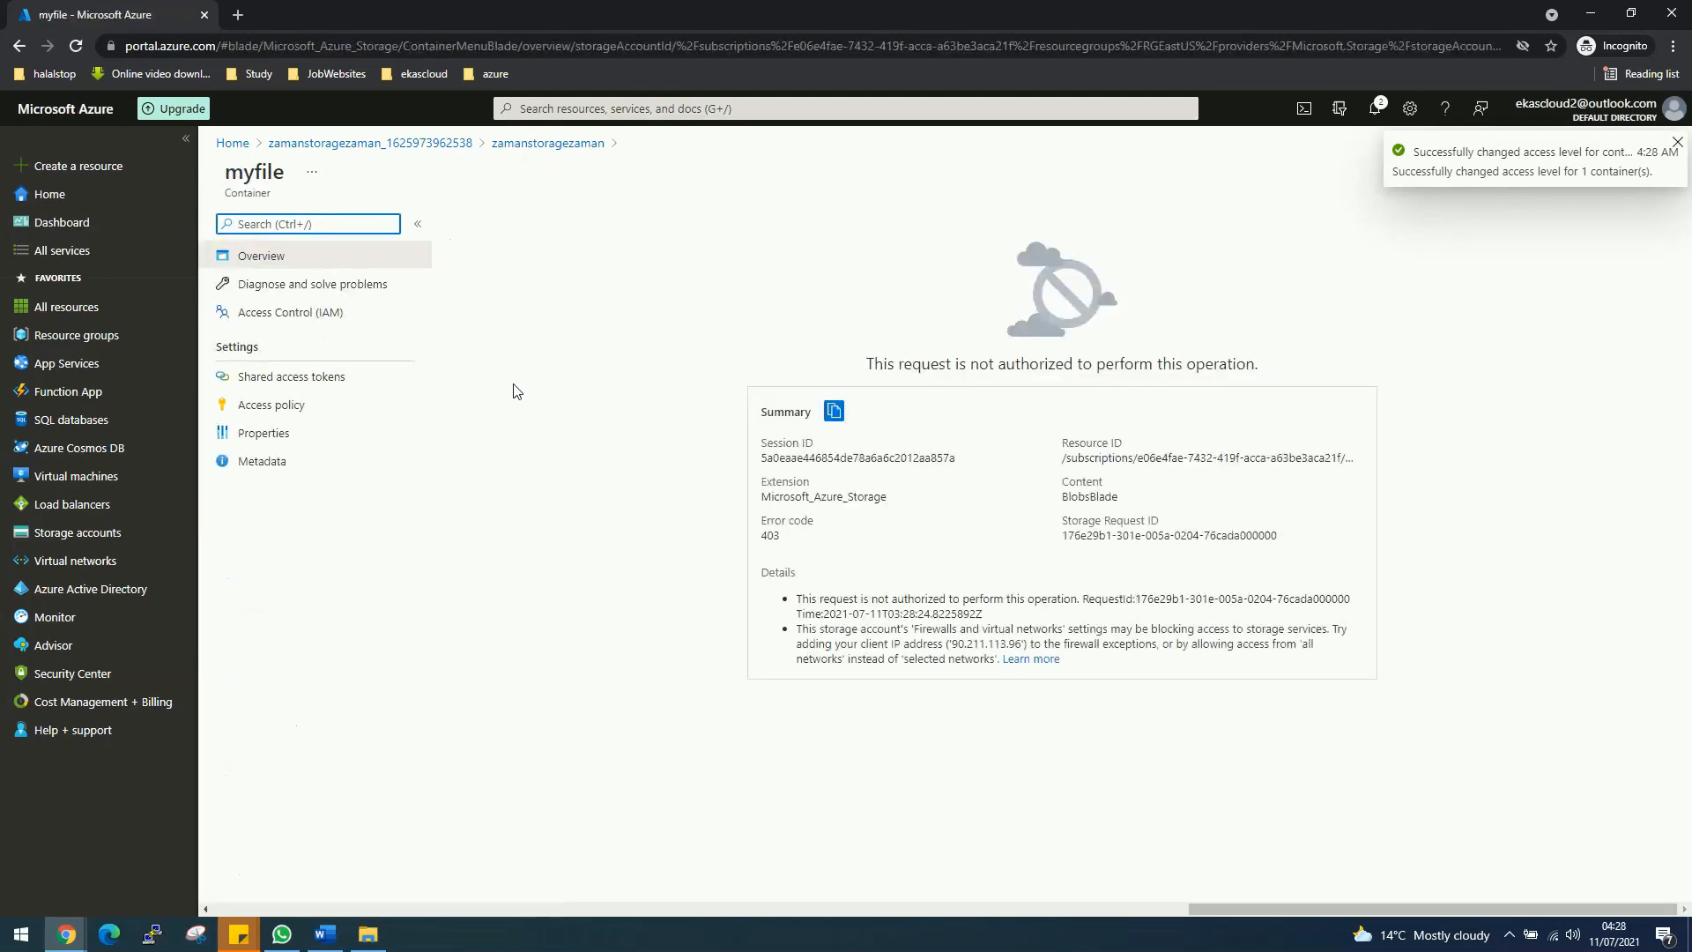
Step: Return to zamanstoragezaman's Containers and open myfile, which shows a 403 not-authorized error
click(397, 144)
click(566, 483)
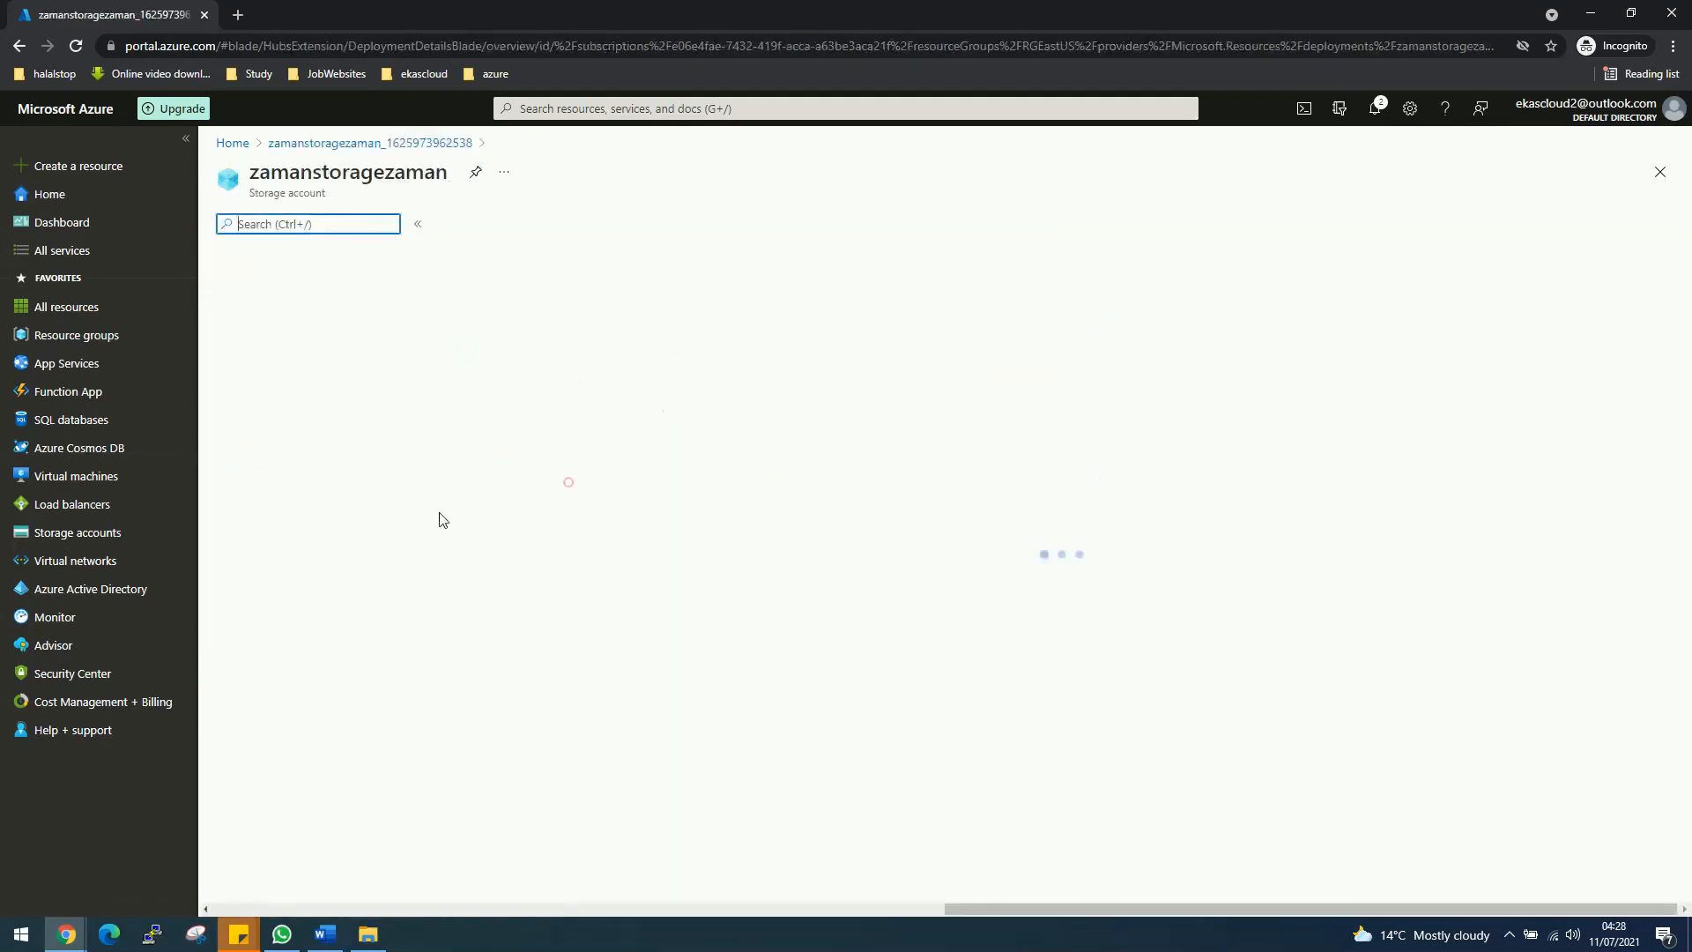
click(71, 532)
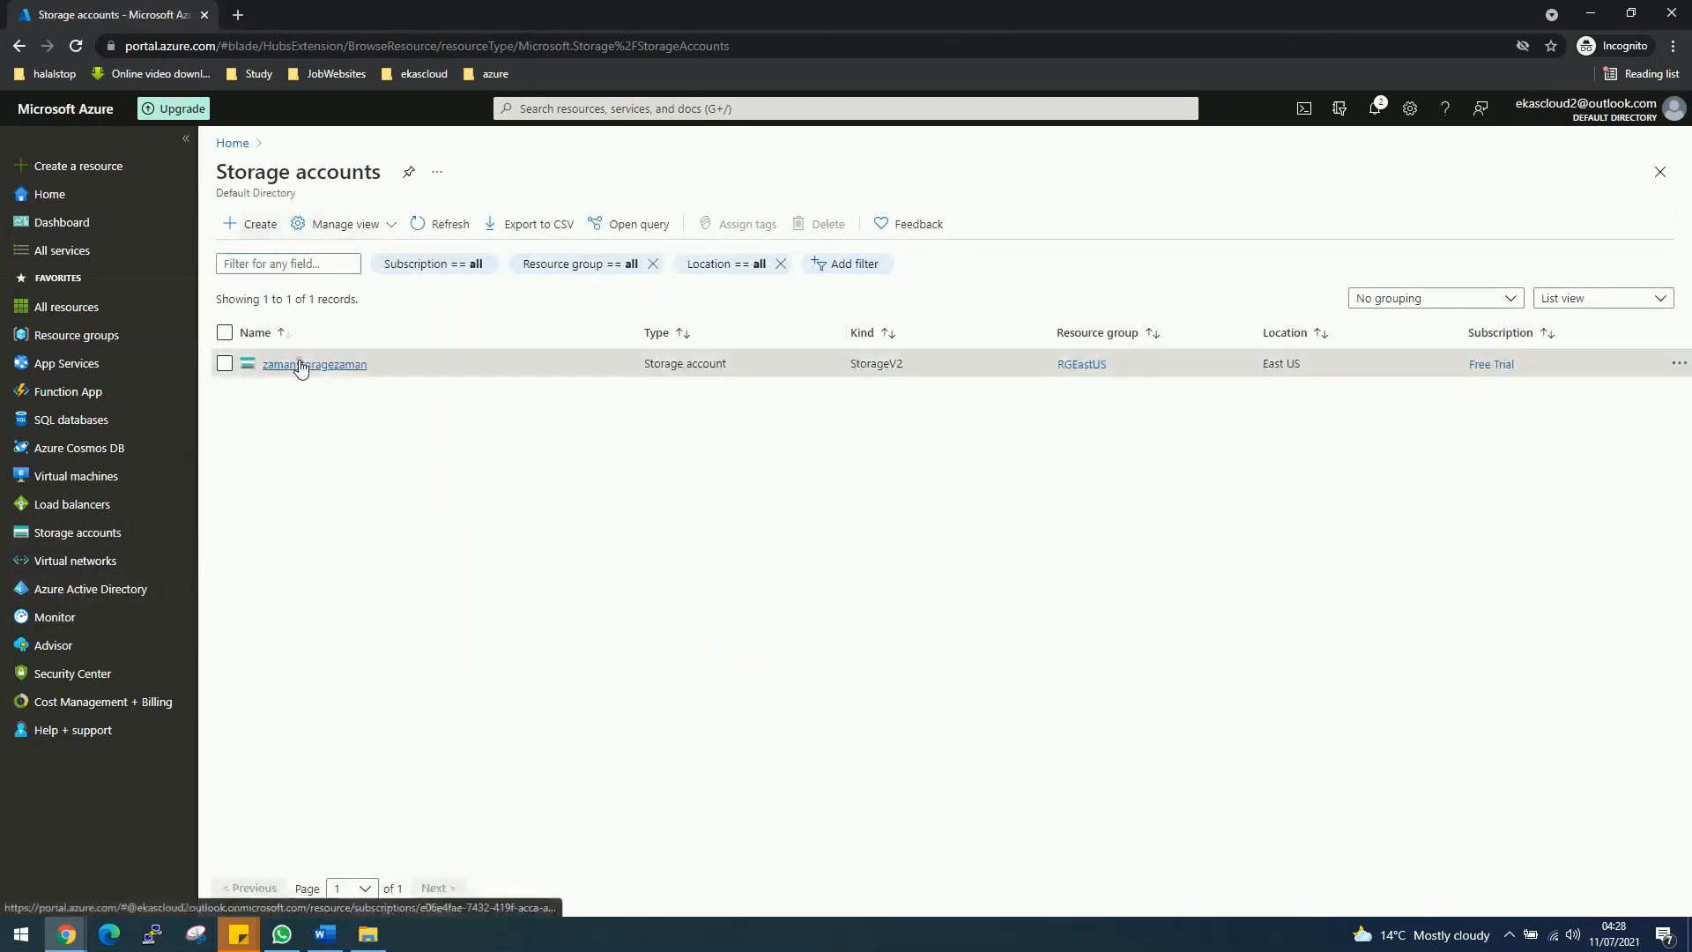
click(300, 365)
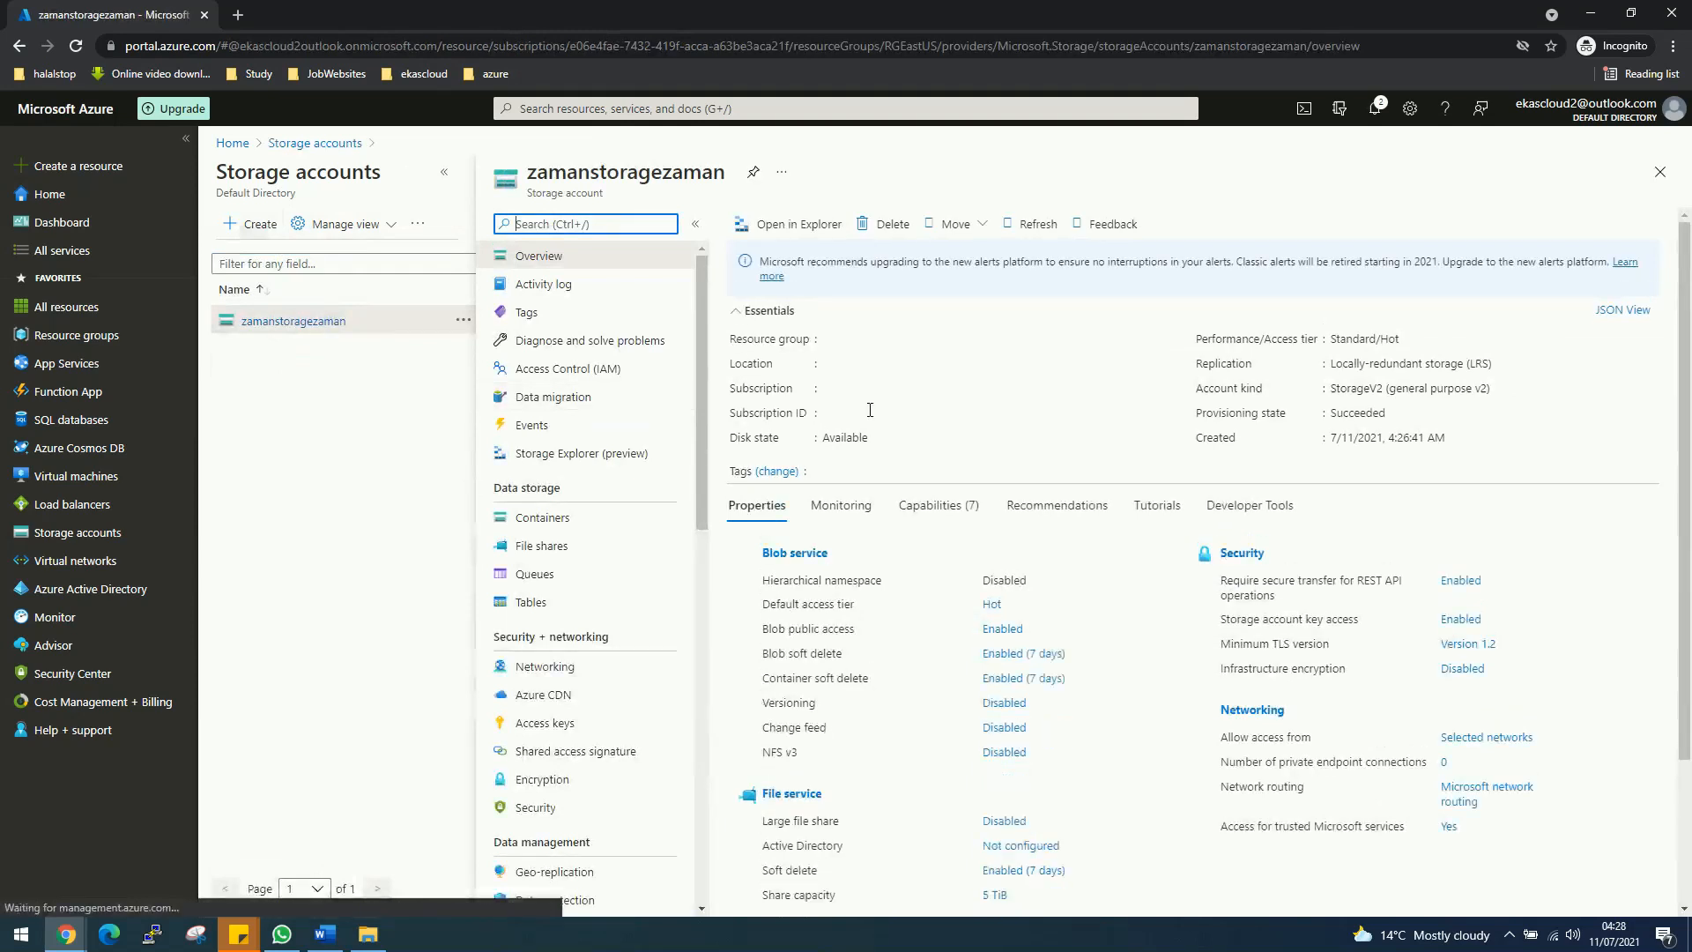
click(557, 519)
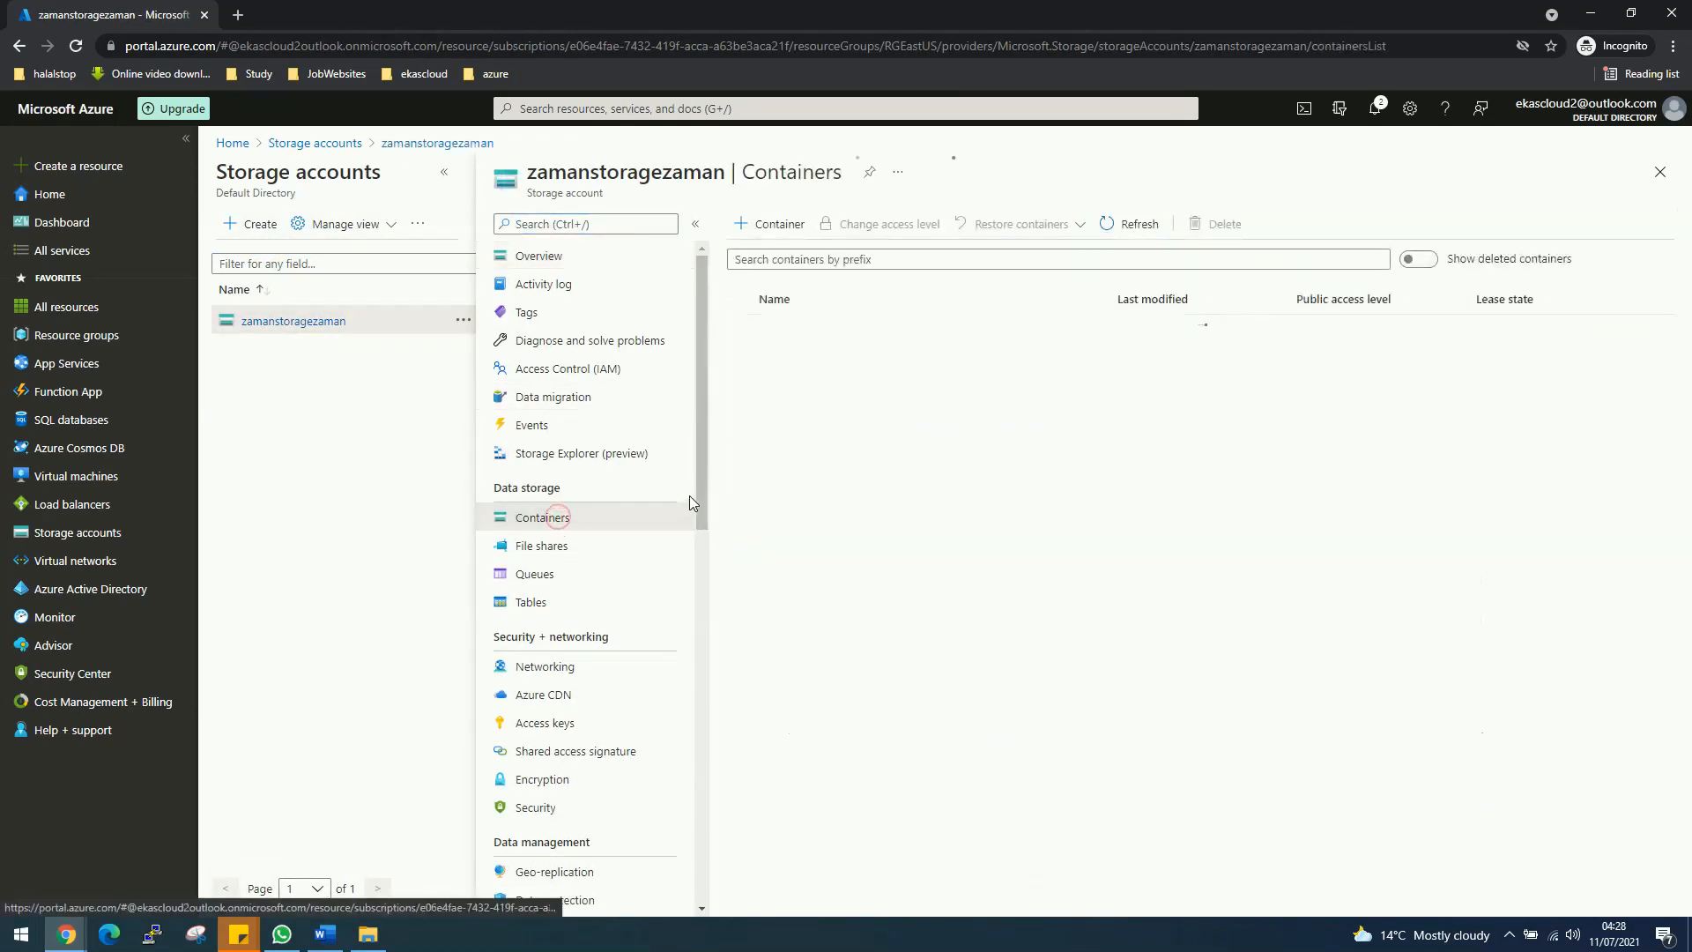
click(1658, 357)
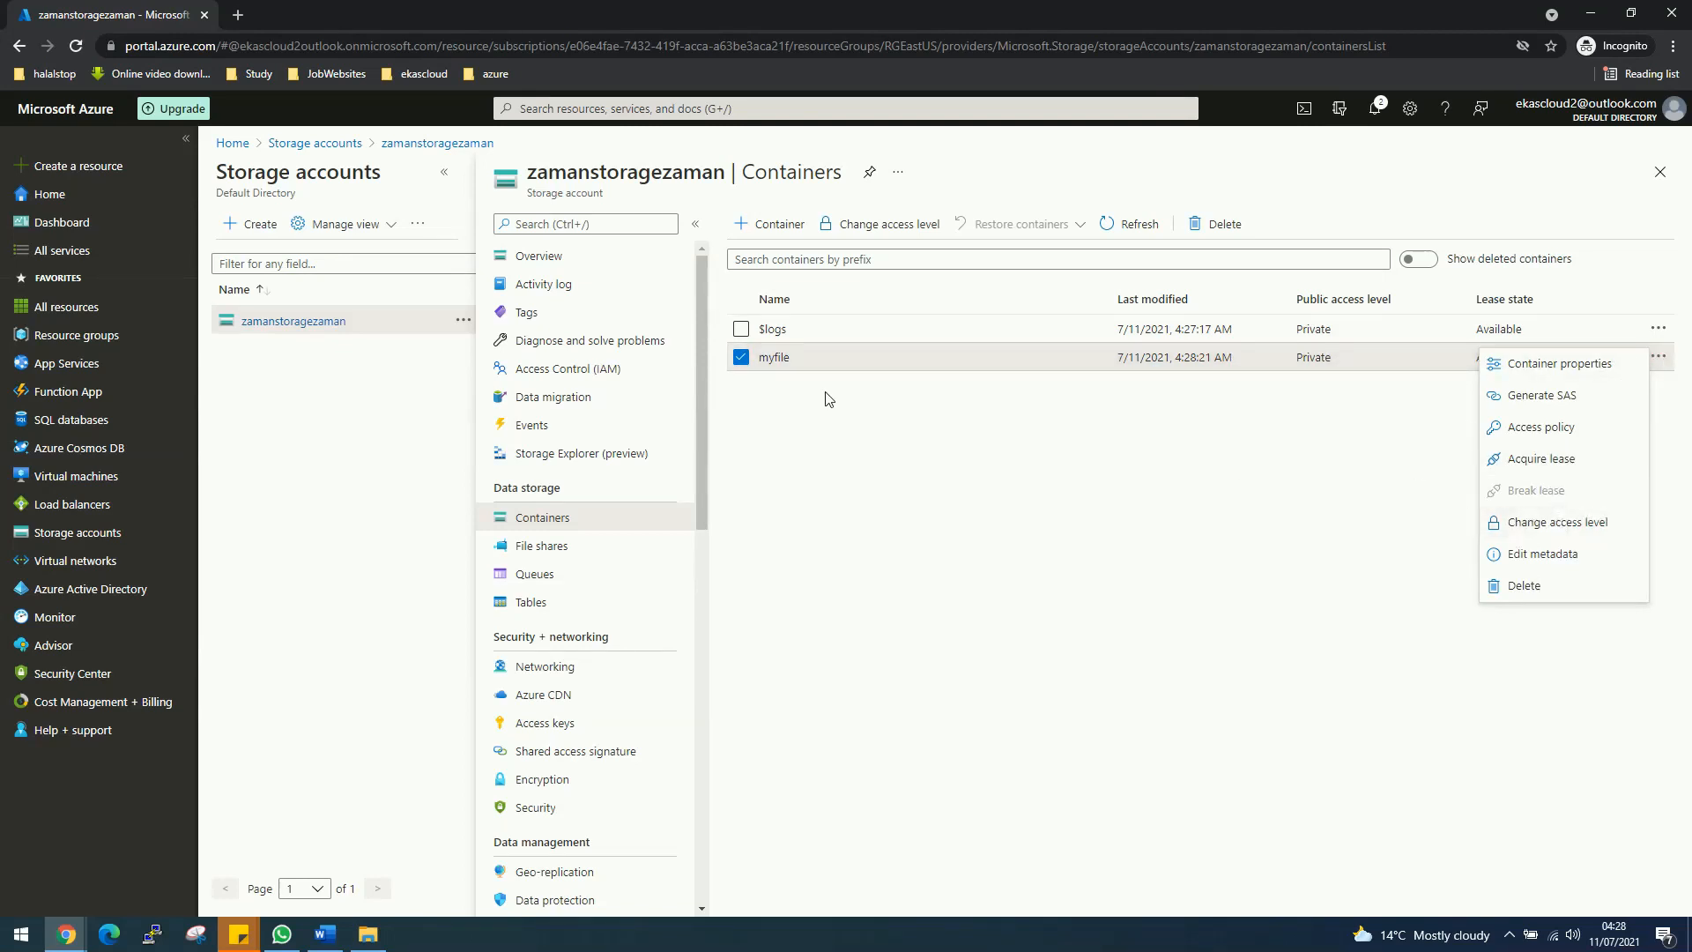
click(767, 360)
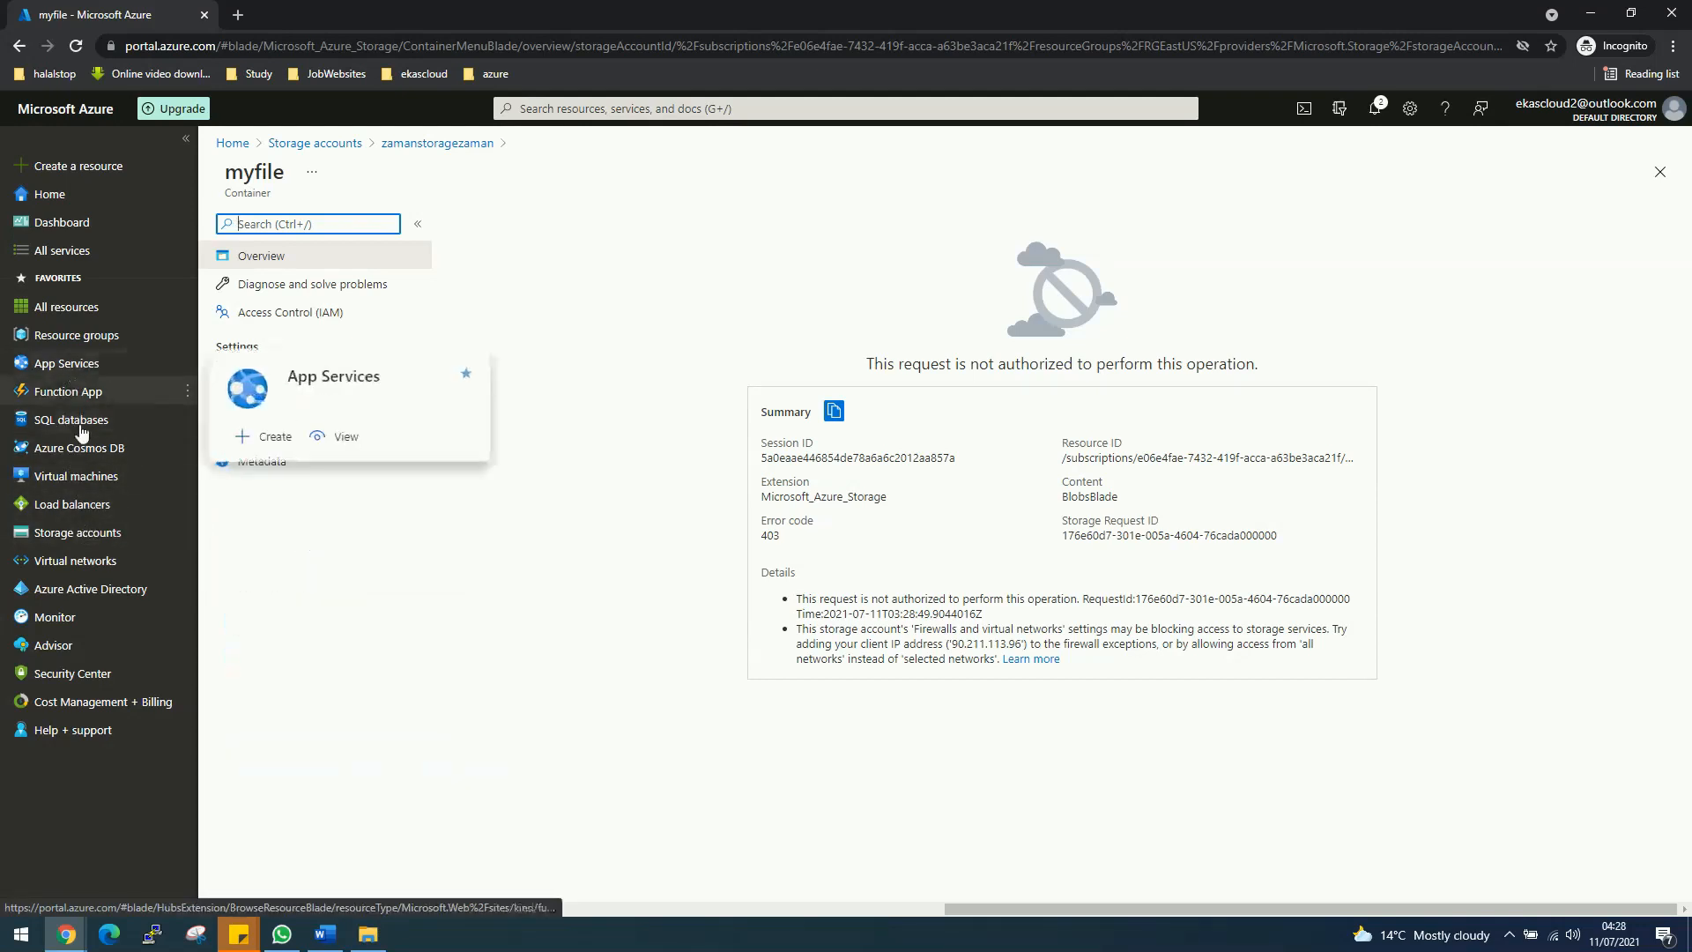
mouse_move(86, 507)
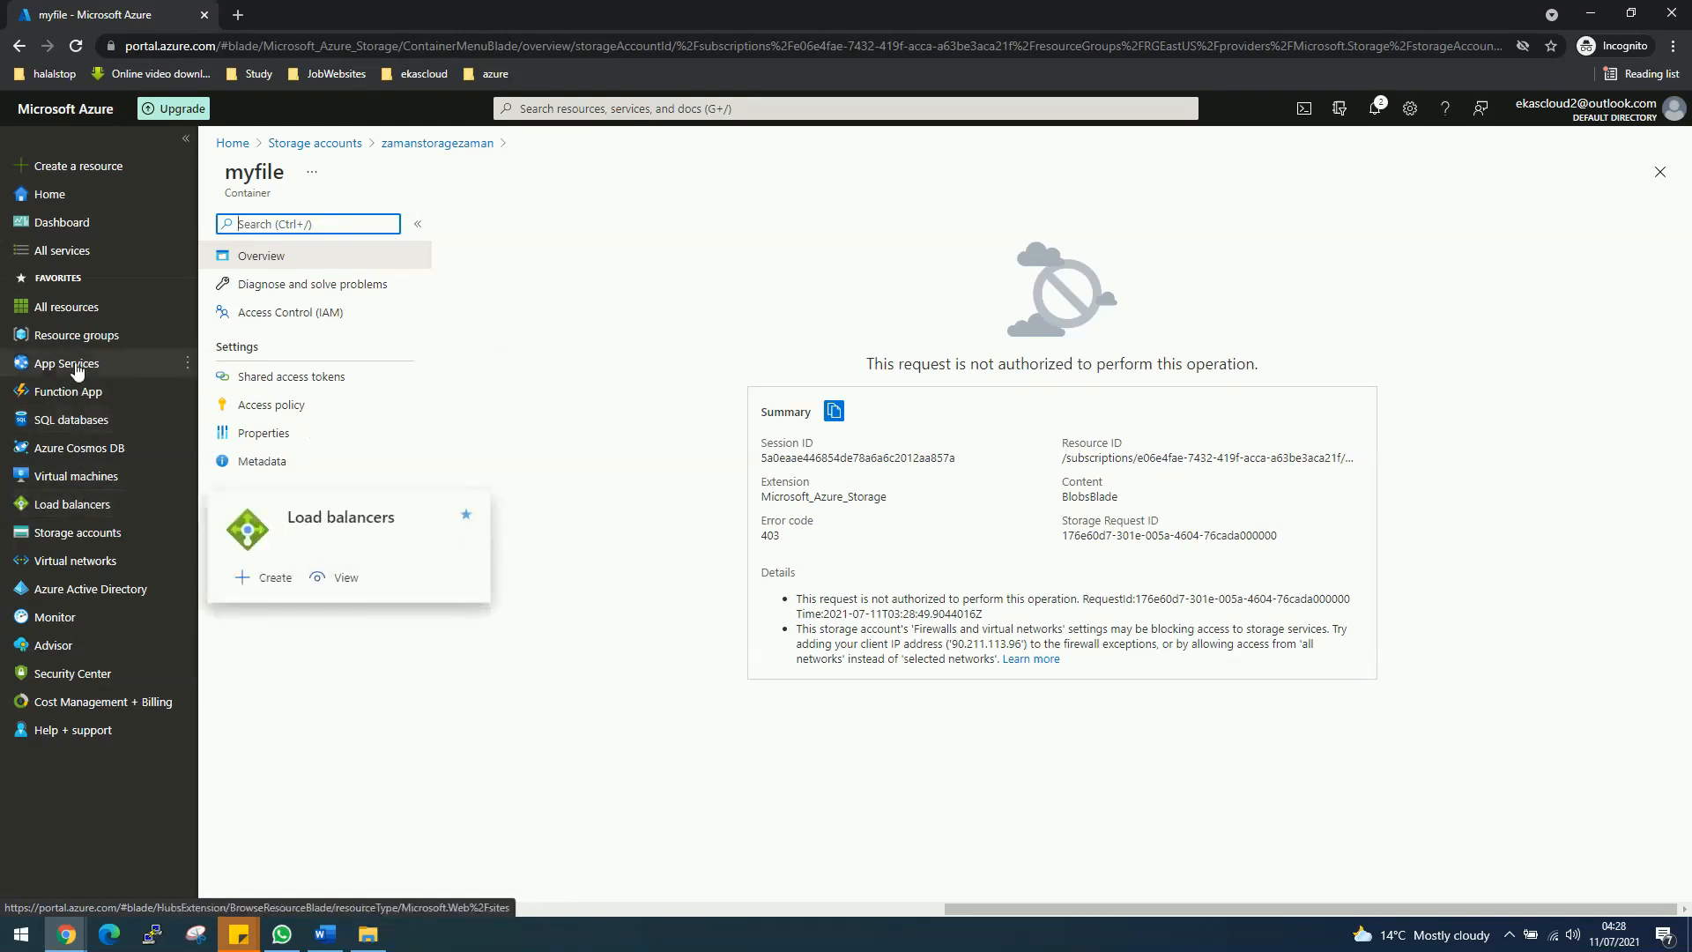
Step: Start VM1 in RGEastUS with the Windows Server 2019 Datacenter image
click(76, 476)
click(260, 227)
click(267, 253)
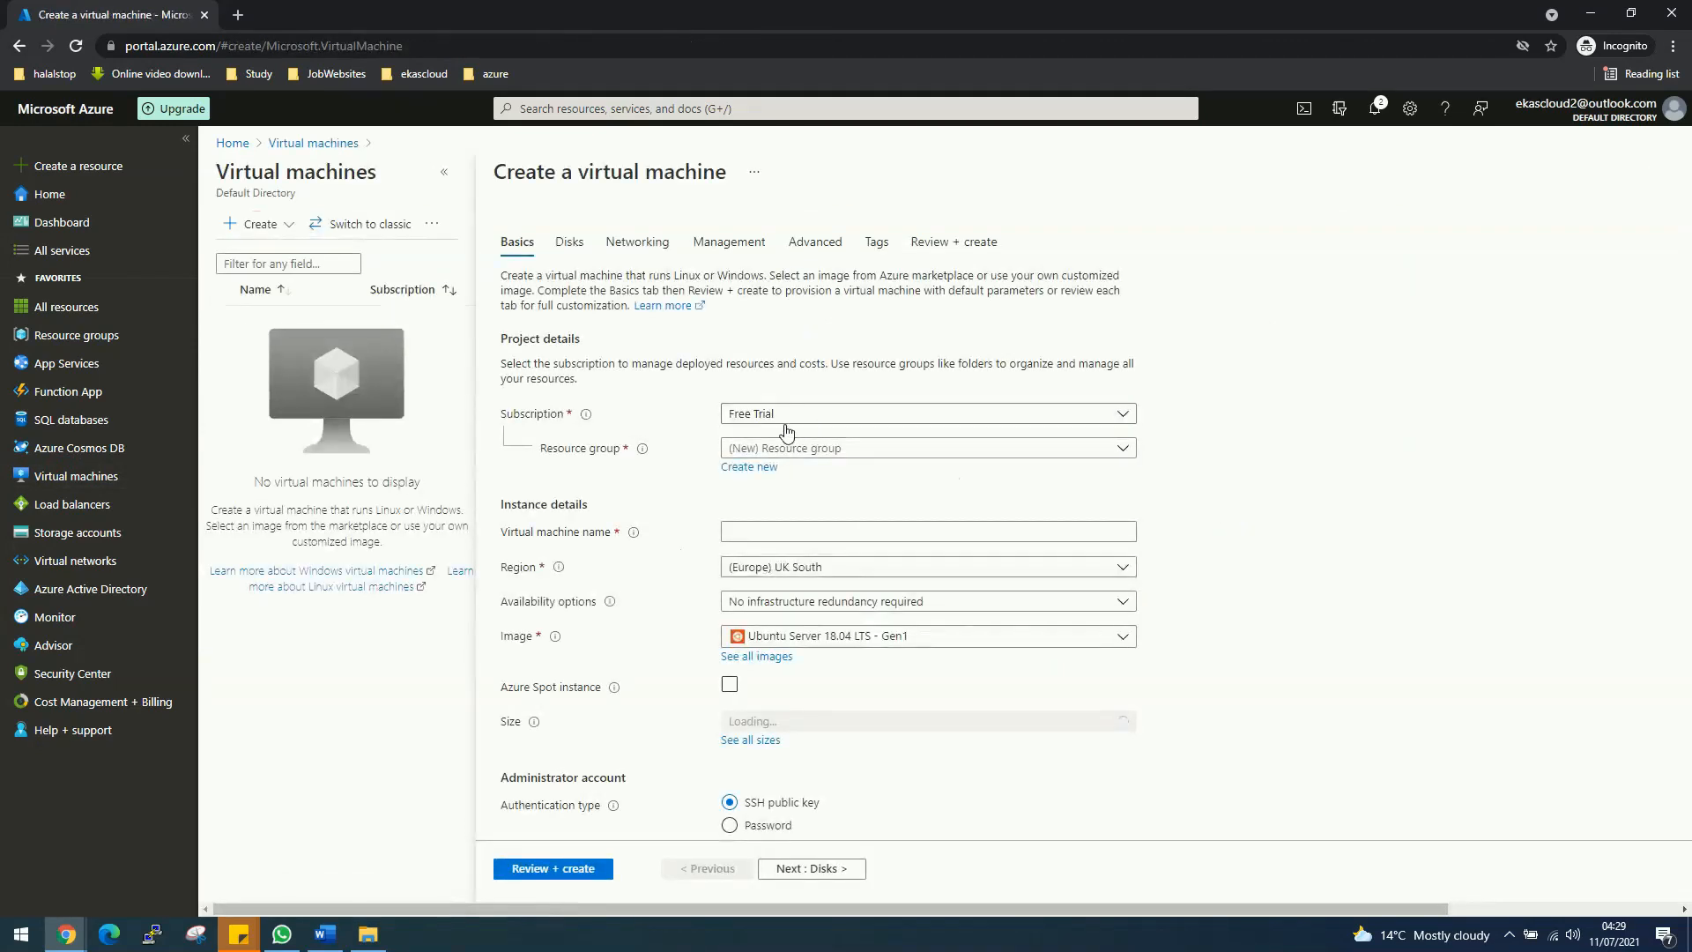
click(776, 448)
click(756, 535)
click(765, 532)
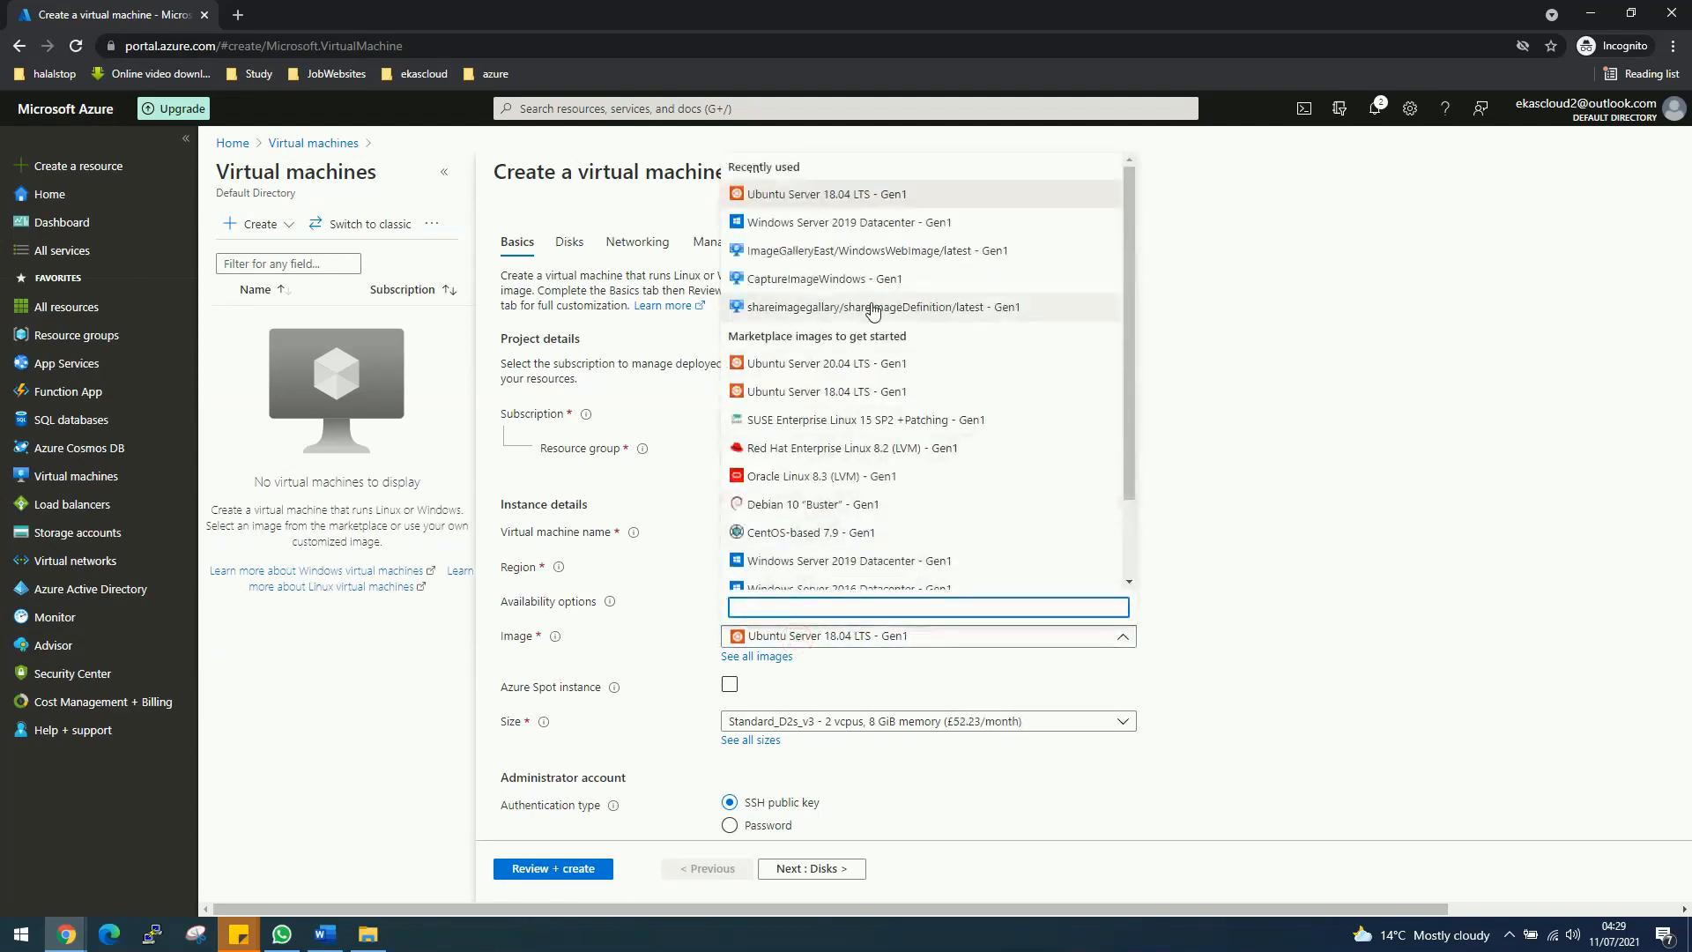
click(824, 223)
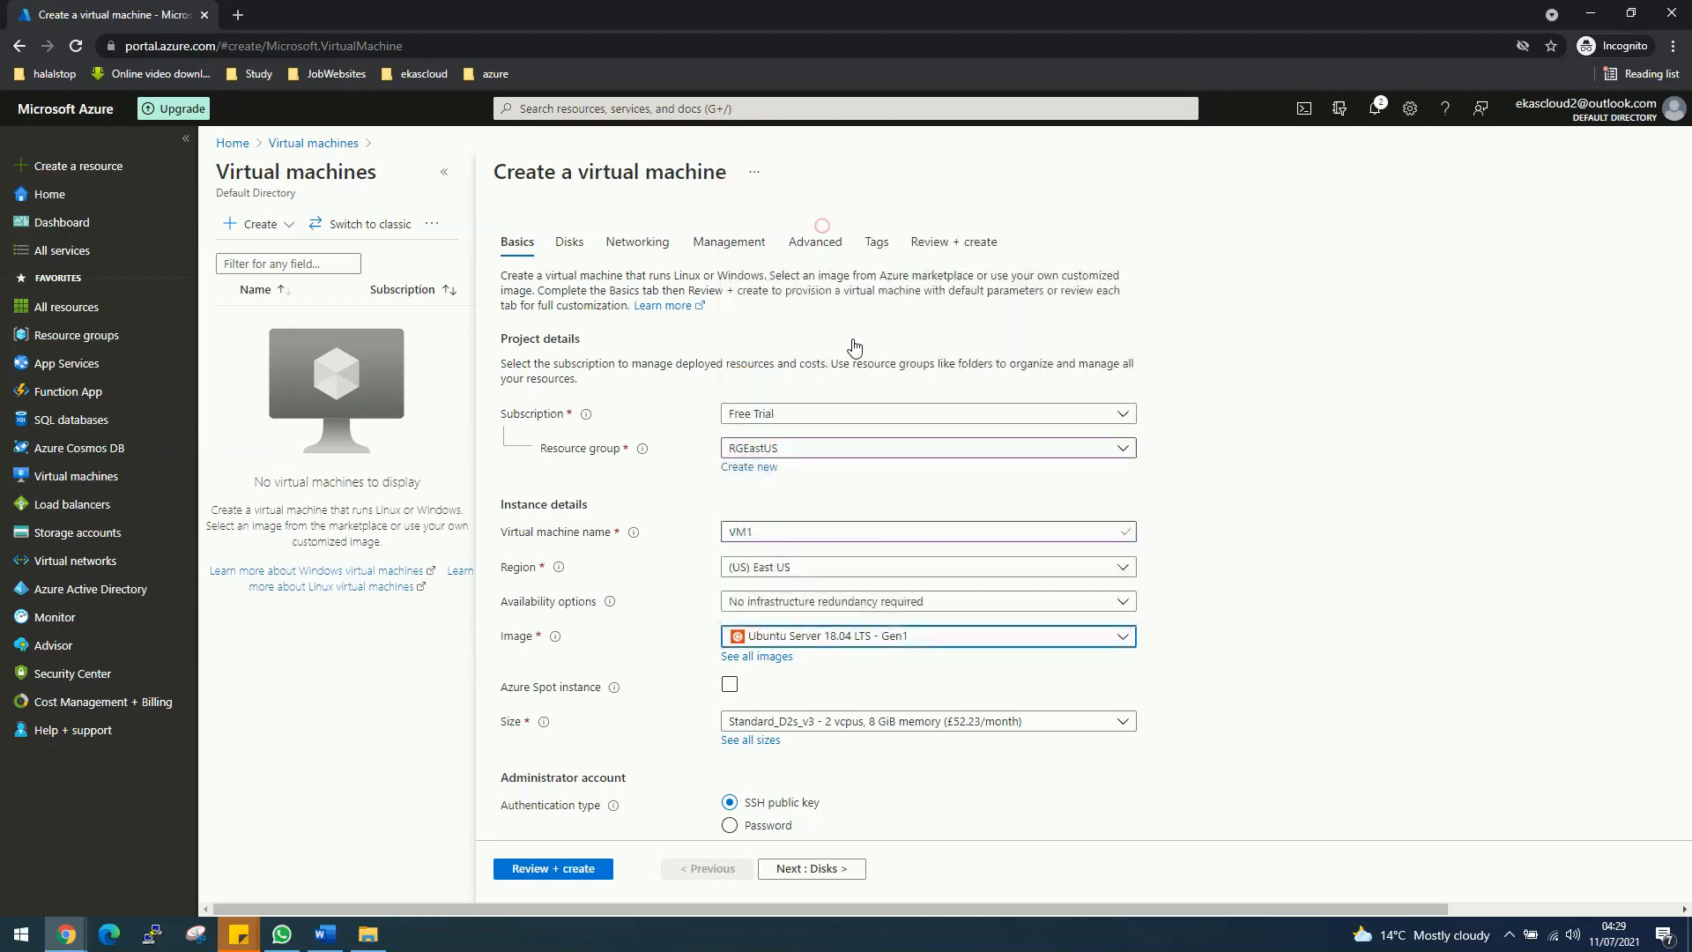
scroll(935, 736, down, 1)
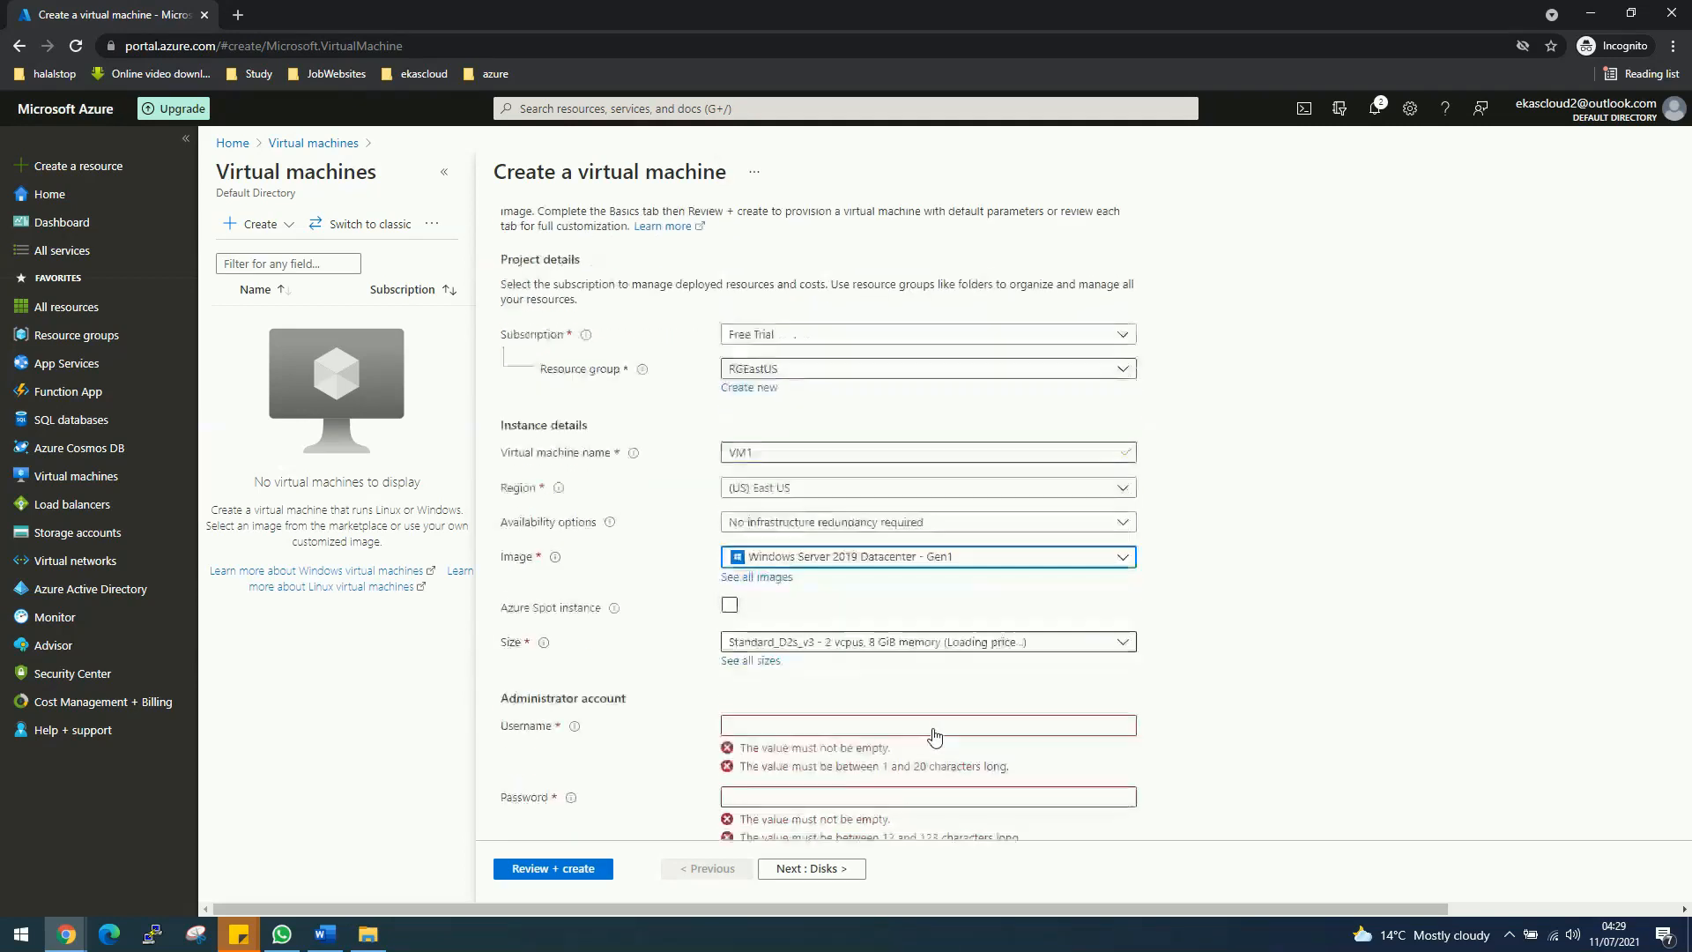
Step: Enter the administrator username and password
click(840, 711)
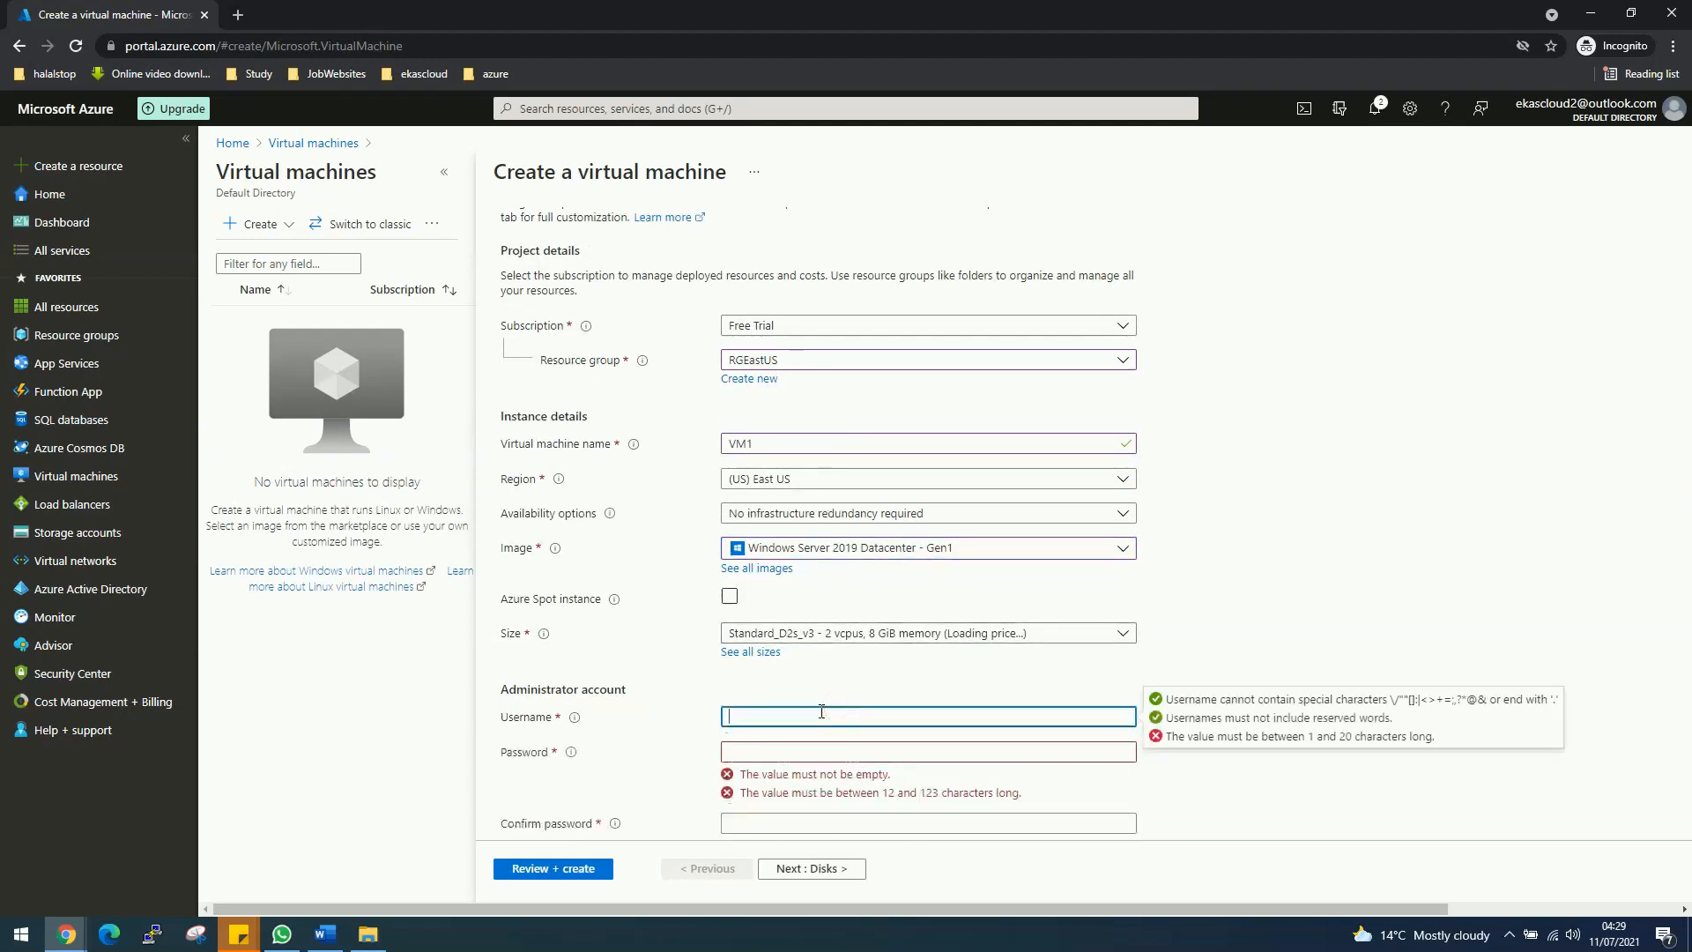
text(desktop)
key(Tab)
text(Passw)
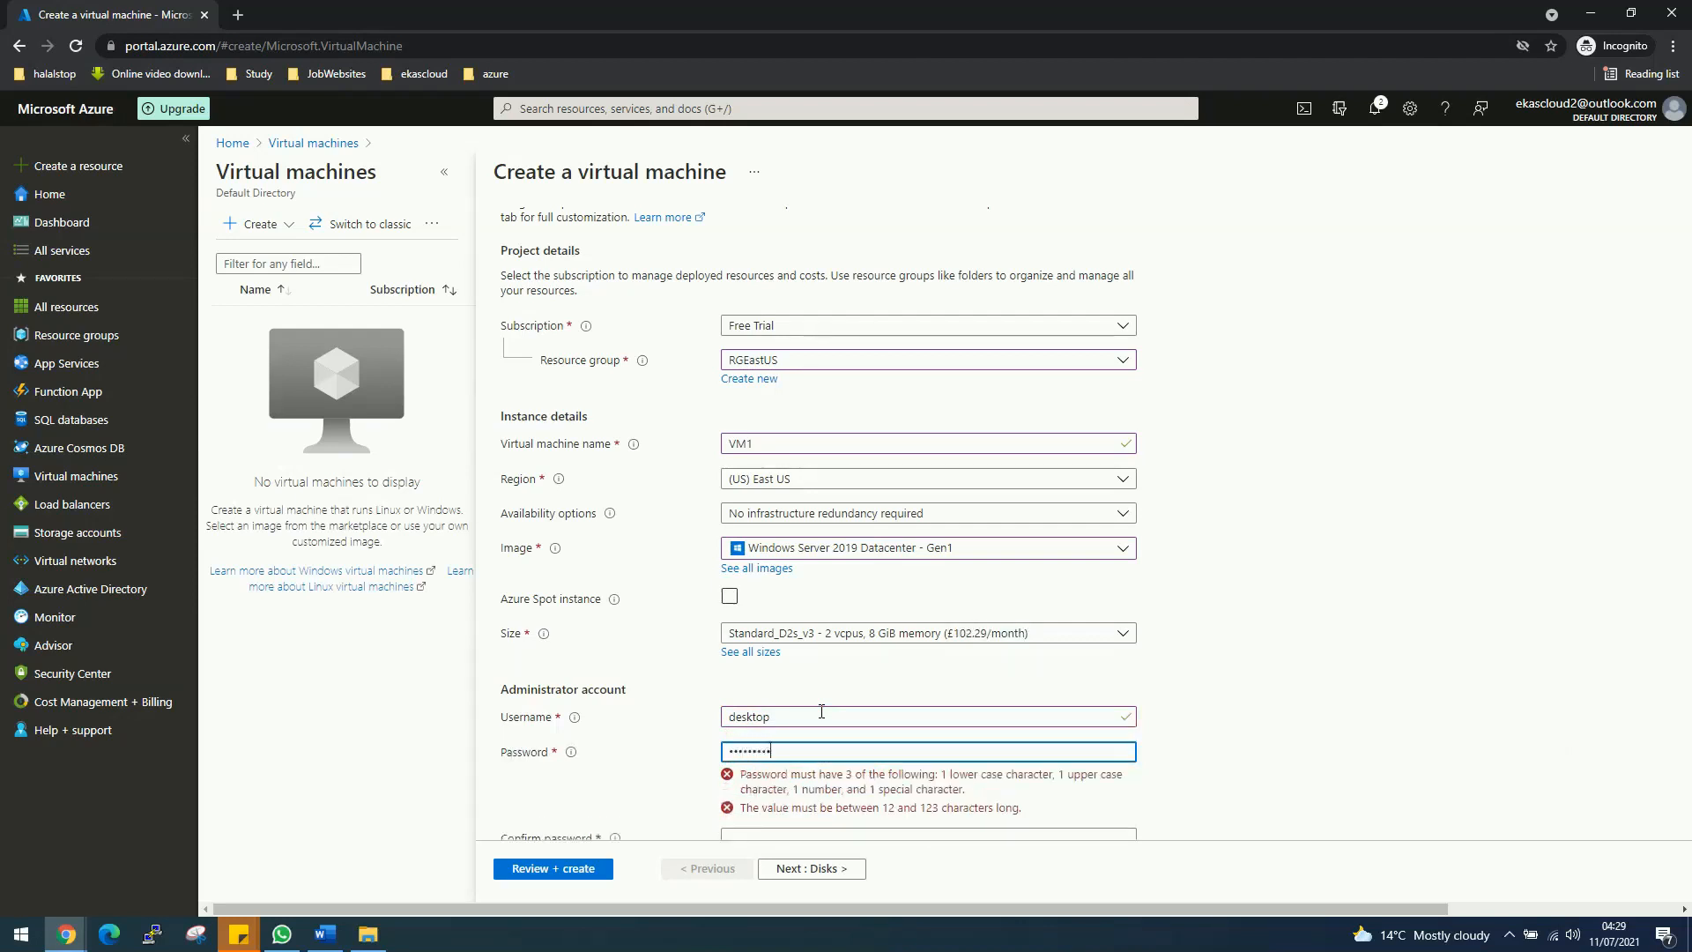
key(Tab)
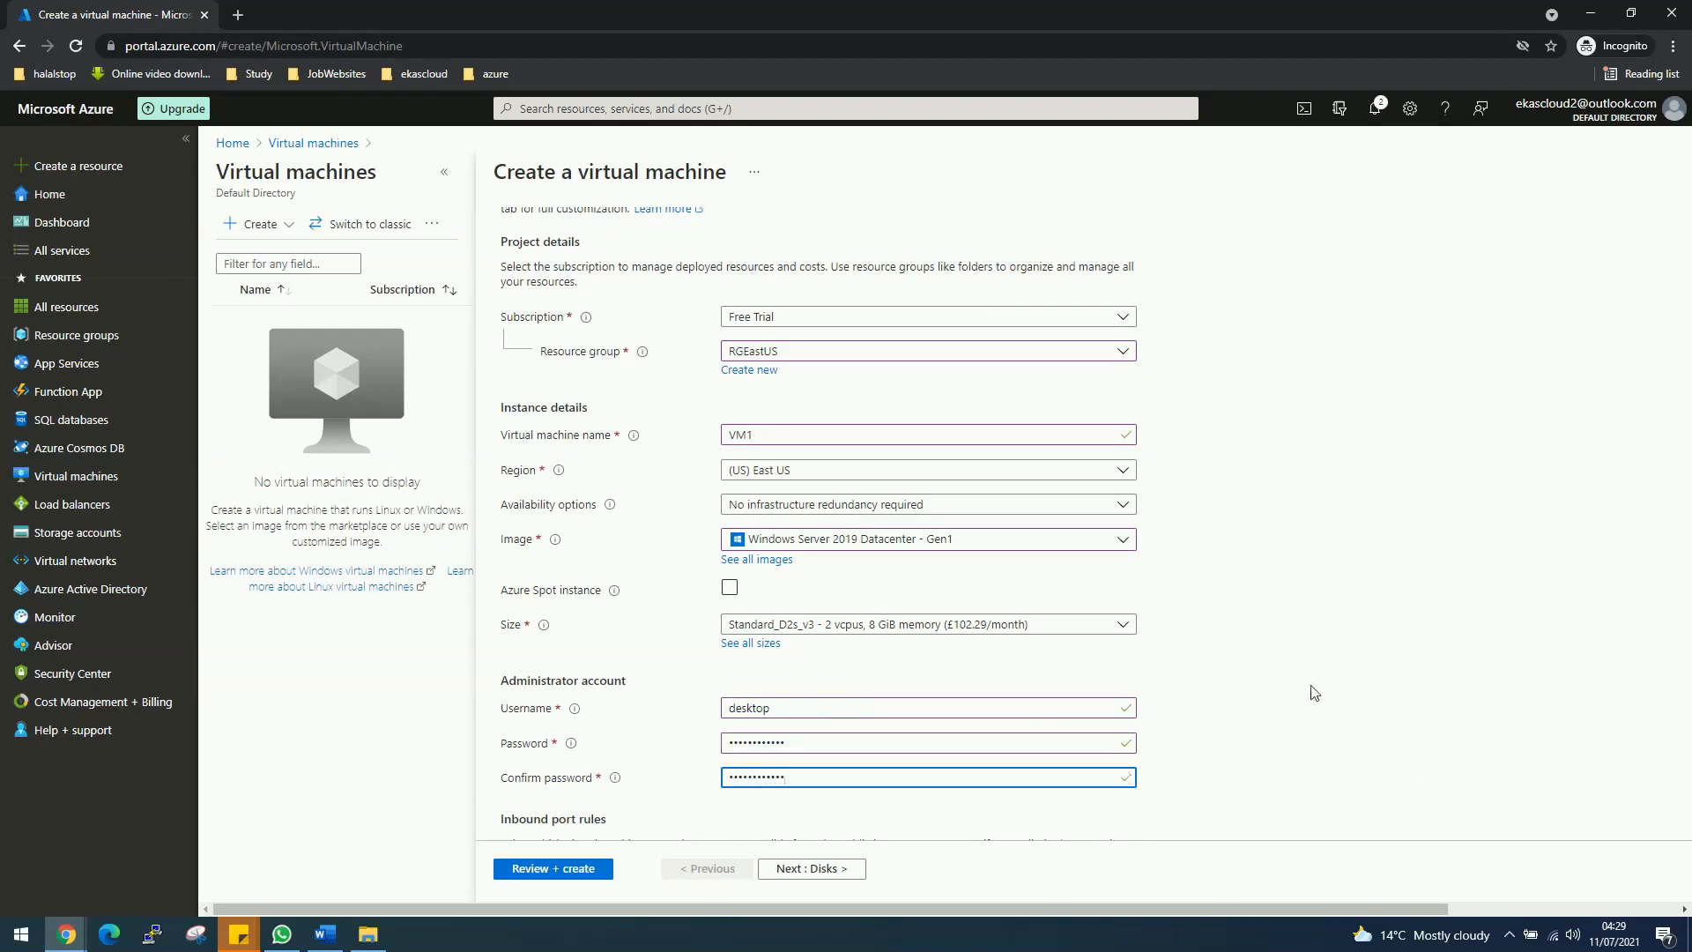
scroll(1314, 691, down, 3)
Step: Allow HTTP (80) and HTTPS (443) inbound ports alongside RDP
click(860, 686)
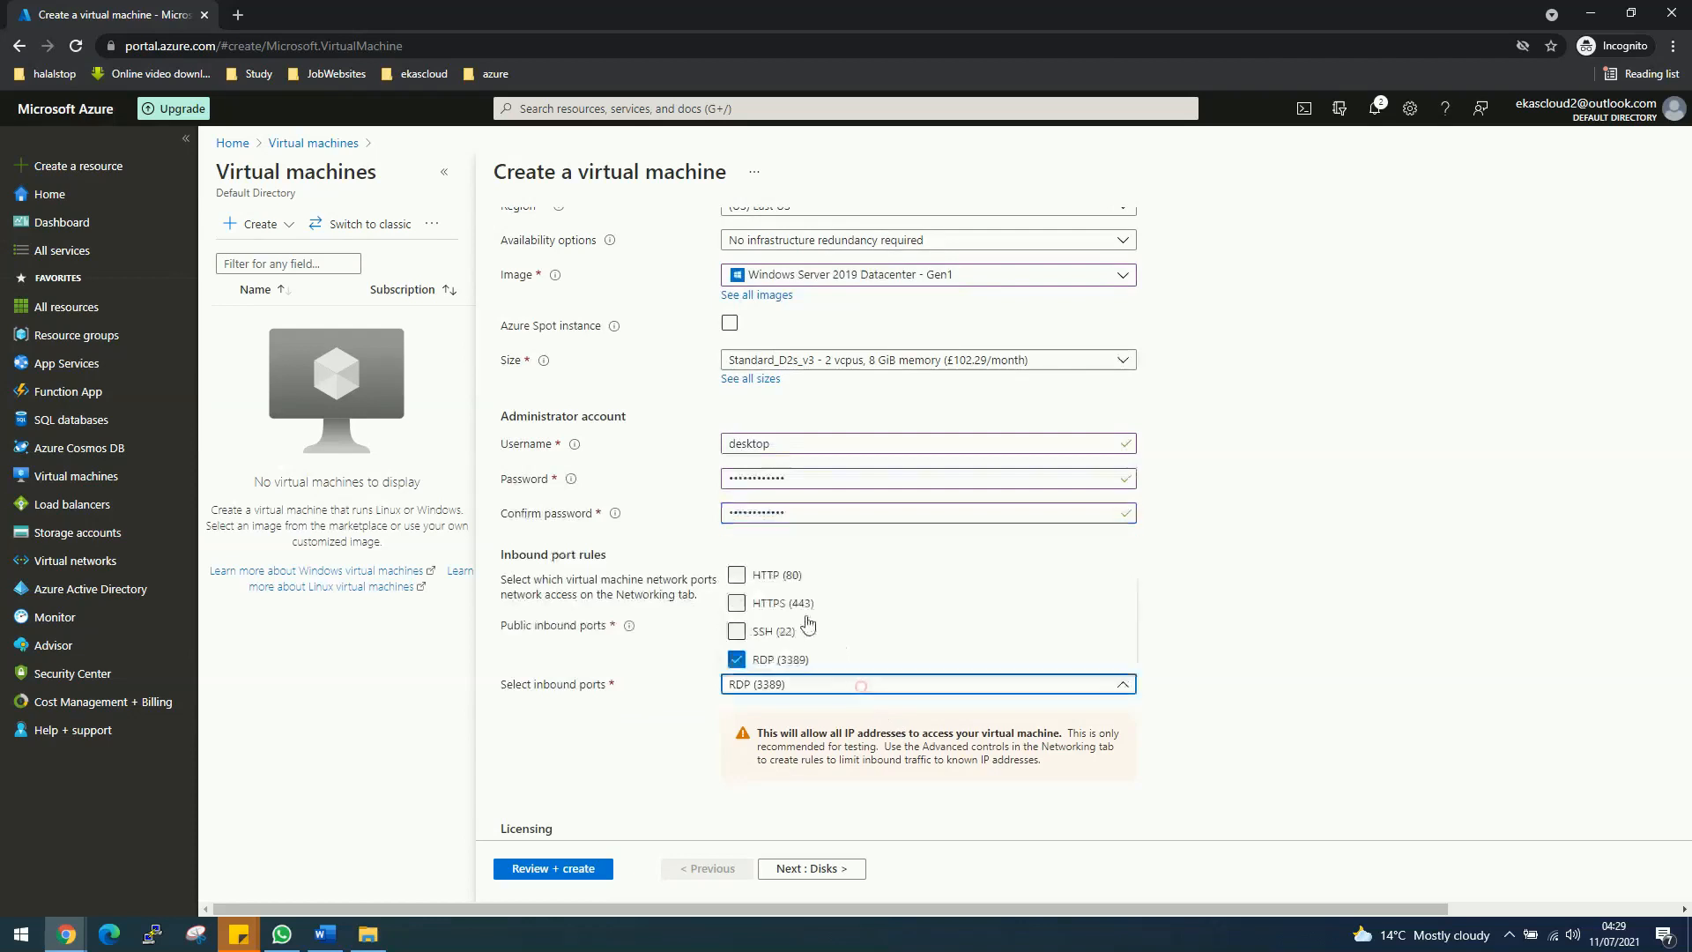
click(764, 575)
click(774, 603)
click(1327, 735)
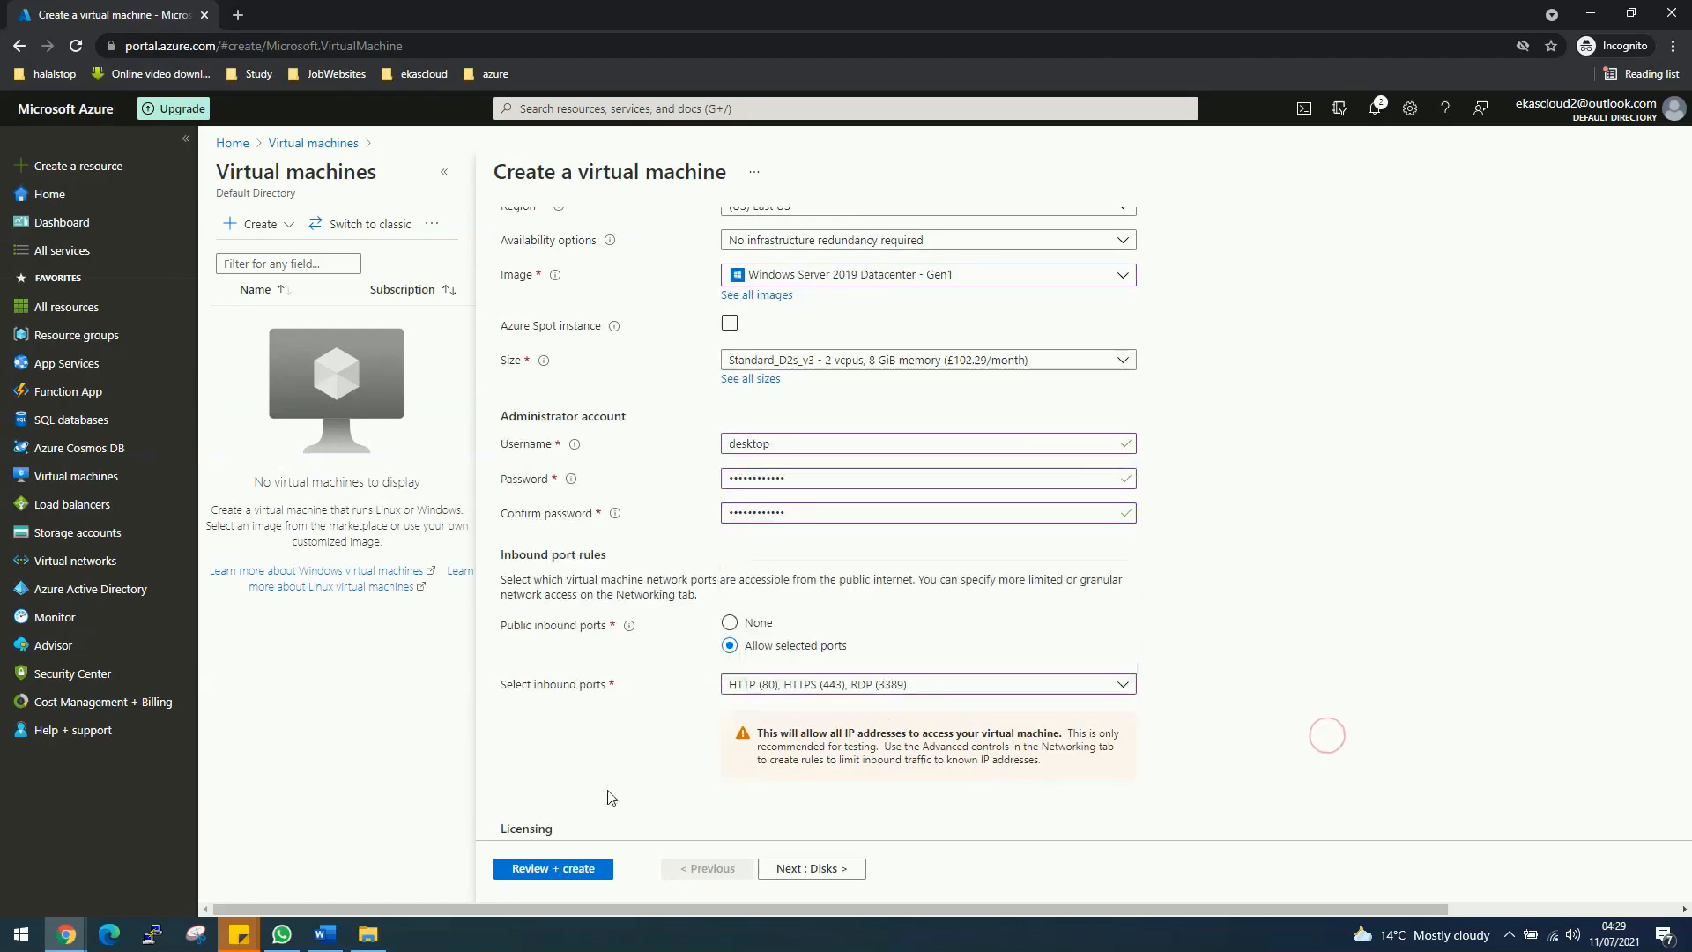
scroll(542, 756, up, 1)
scroll(542, 755, up, 1)
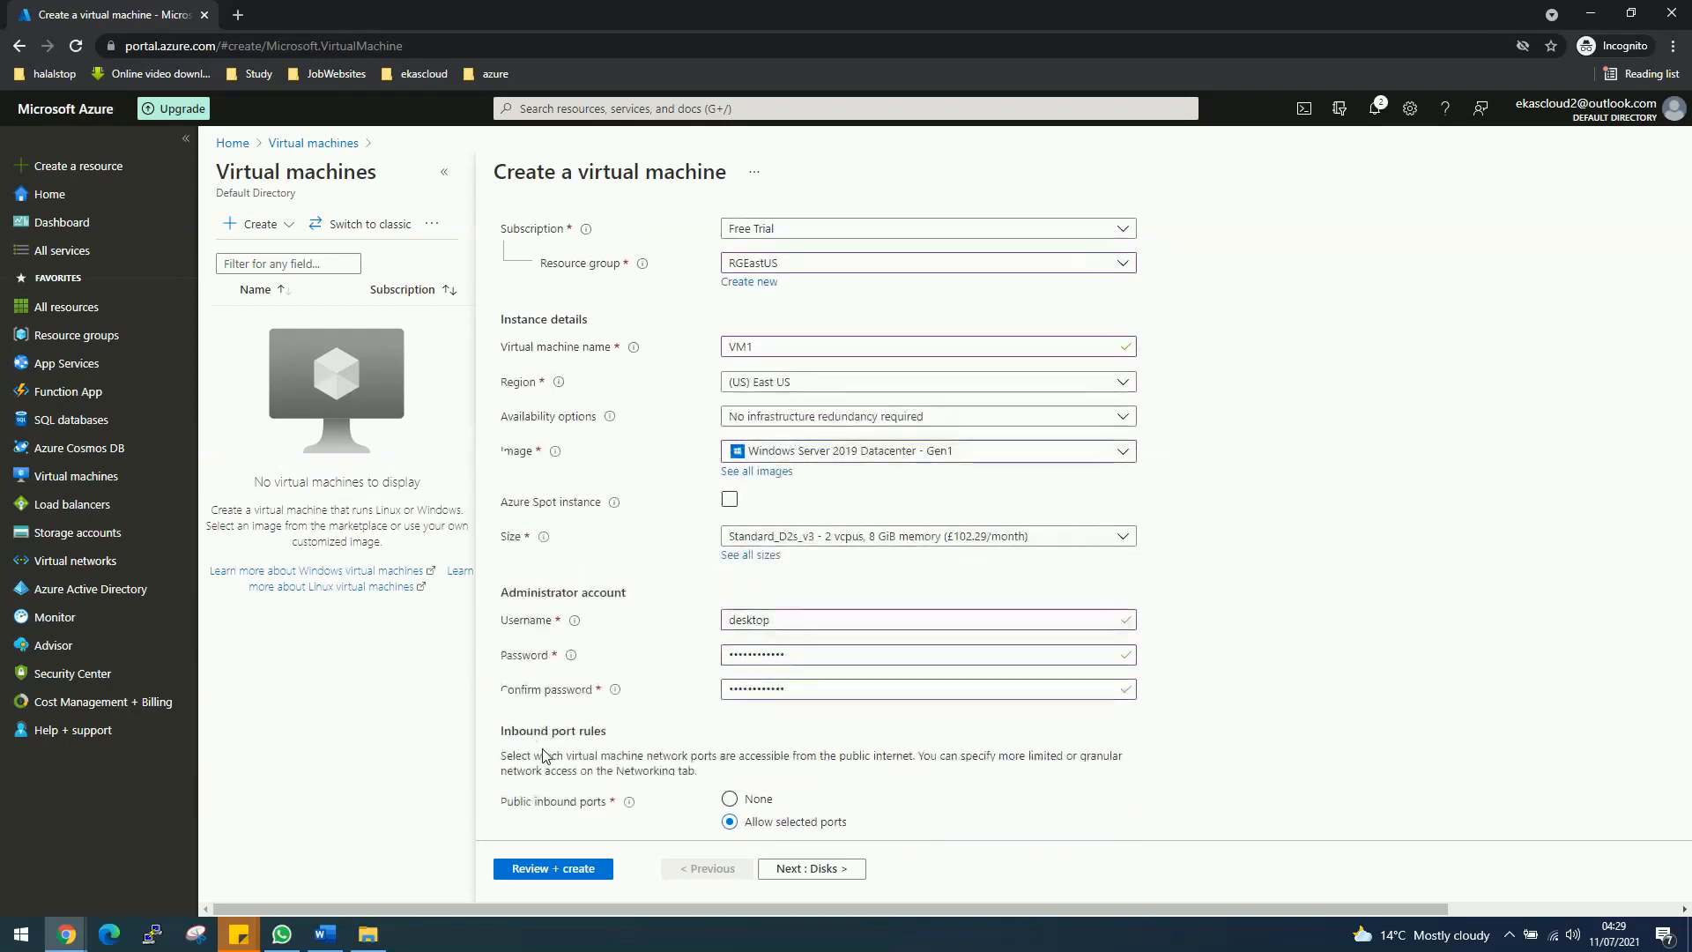
scroll(544, 750, down, 1)
scroll(544, 750, down, 3)
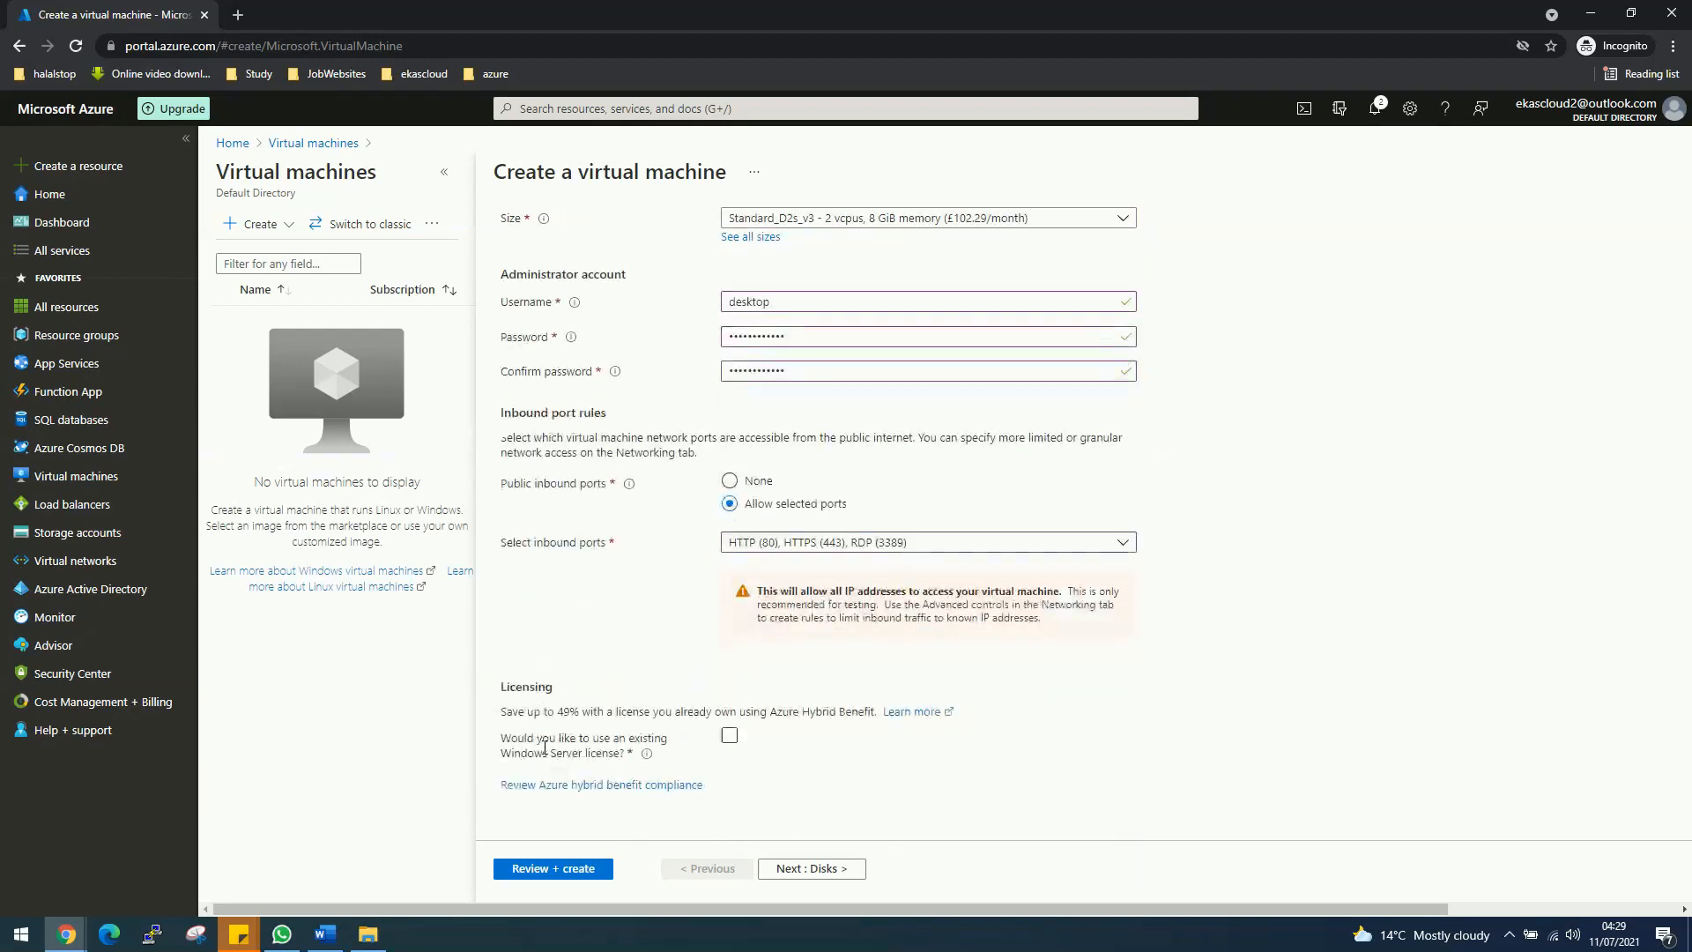
Step: Apply an existing Windows Server licence with Hybrid Benefit and continue to Disks
click(729, 735)
click(523, 791)
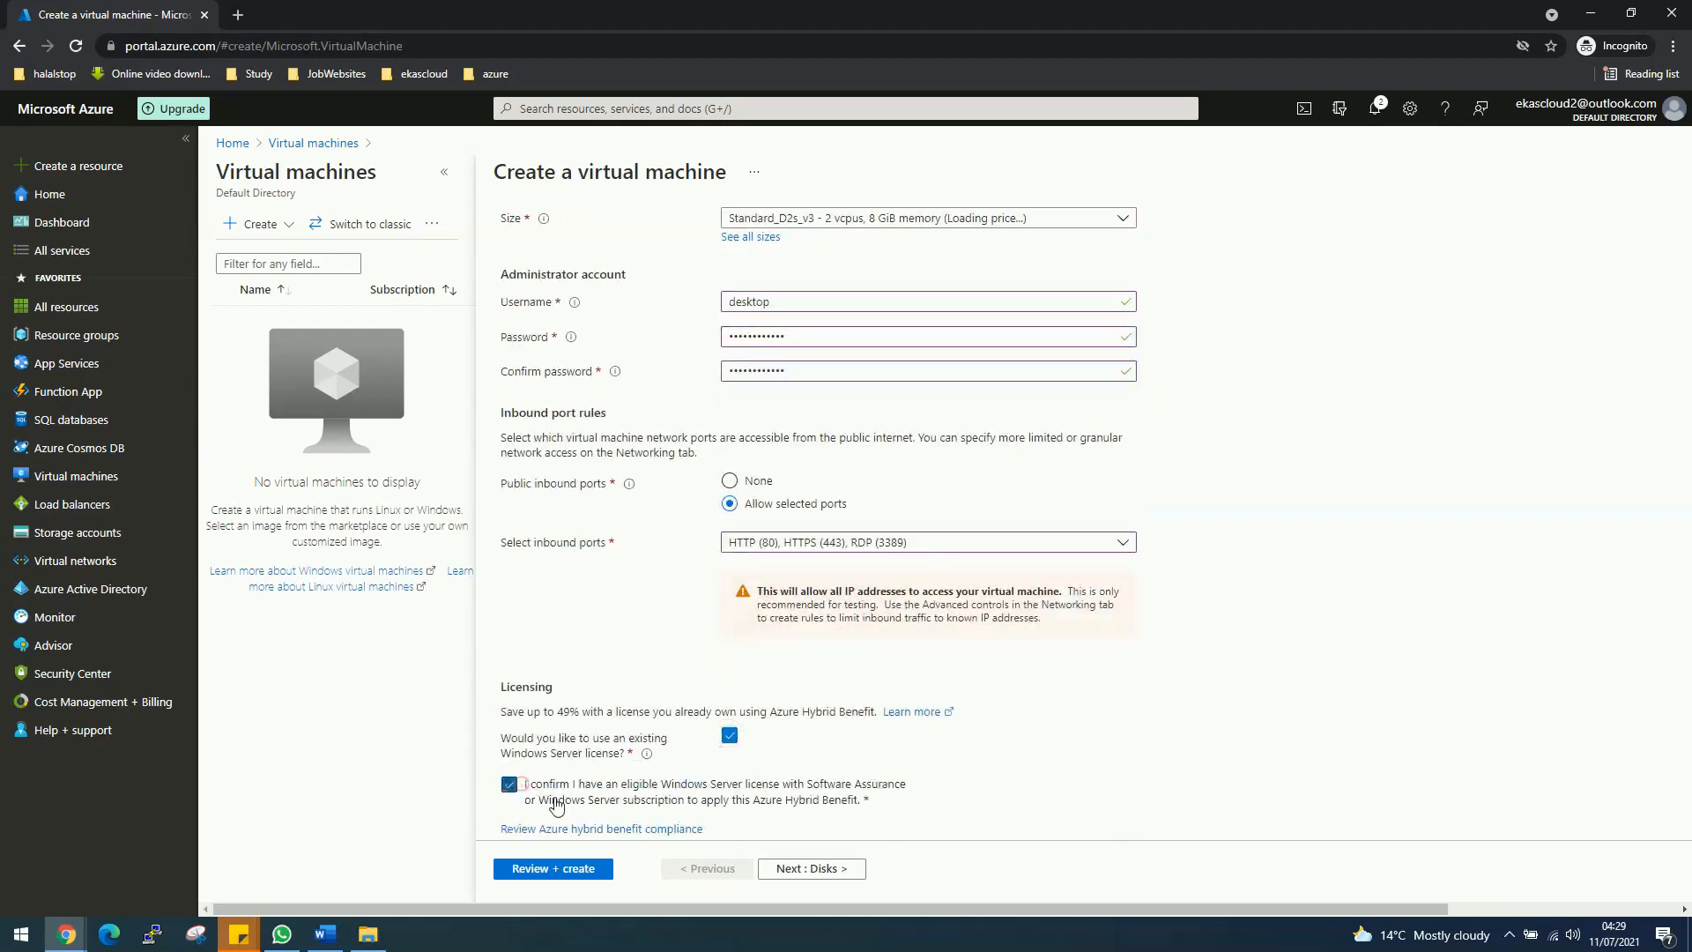
click(791, 870)
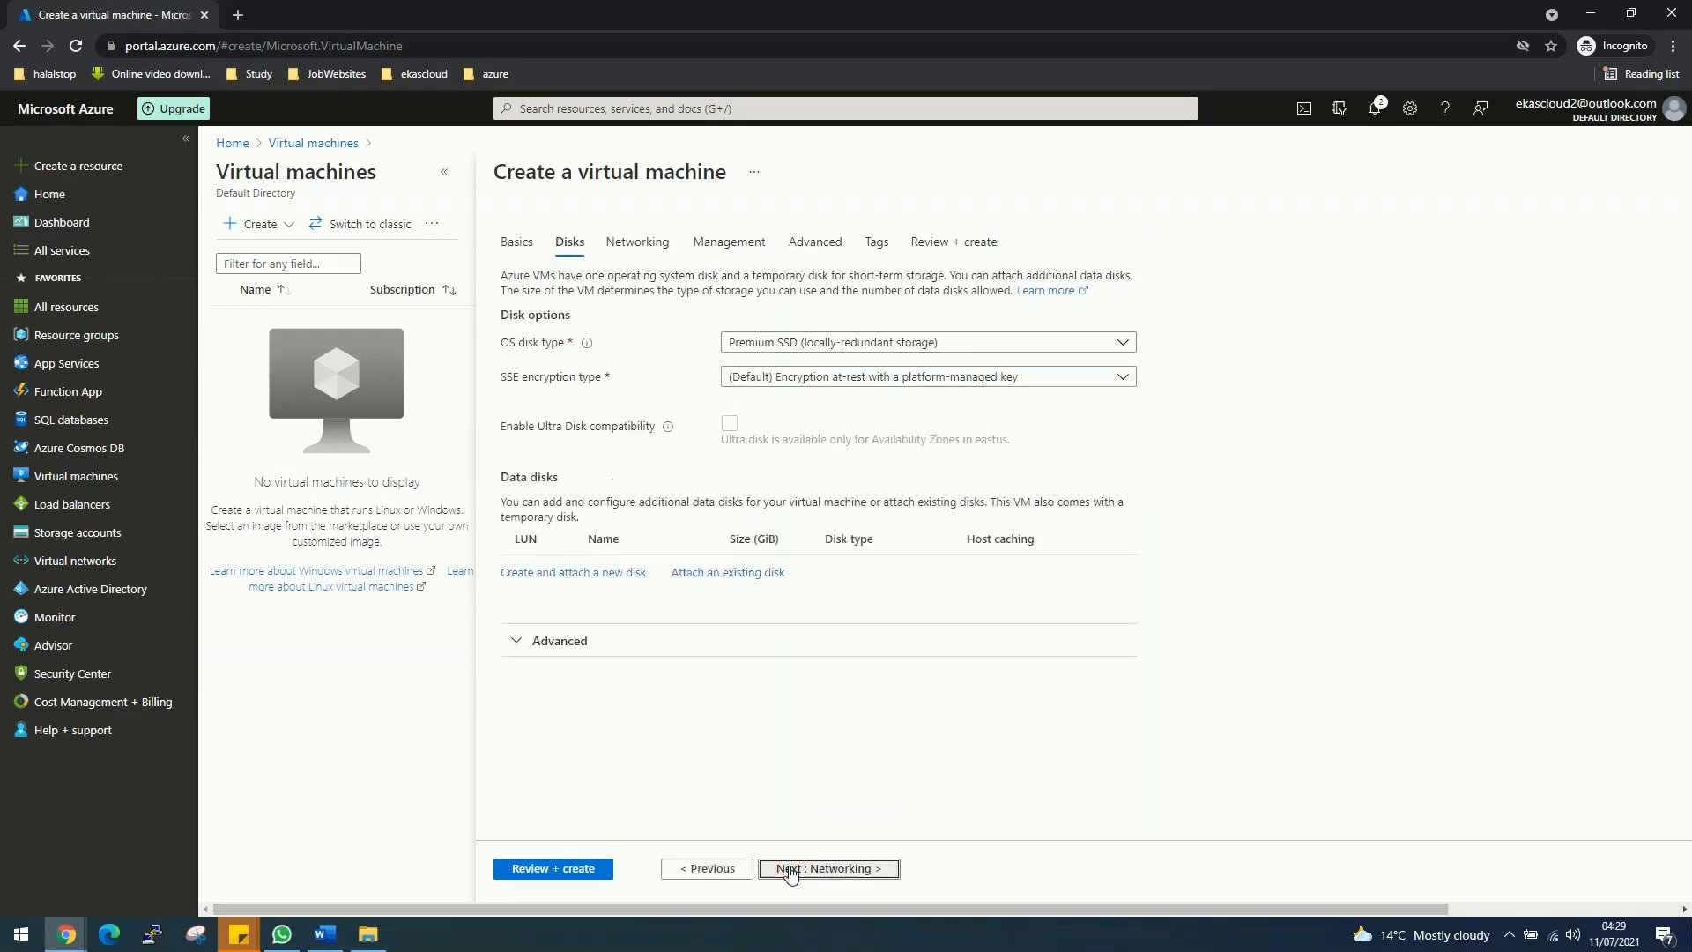
Step: On the Networking page, keep the new public IP VM1-ip for VM1
click(862, 870)
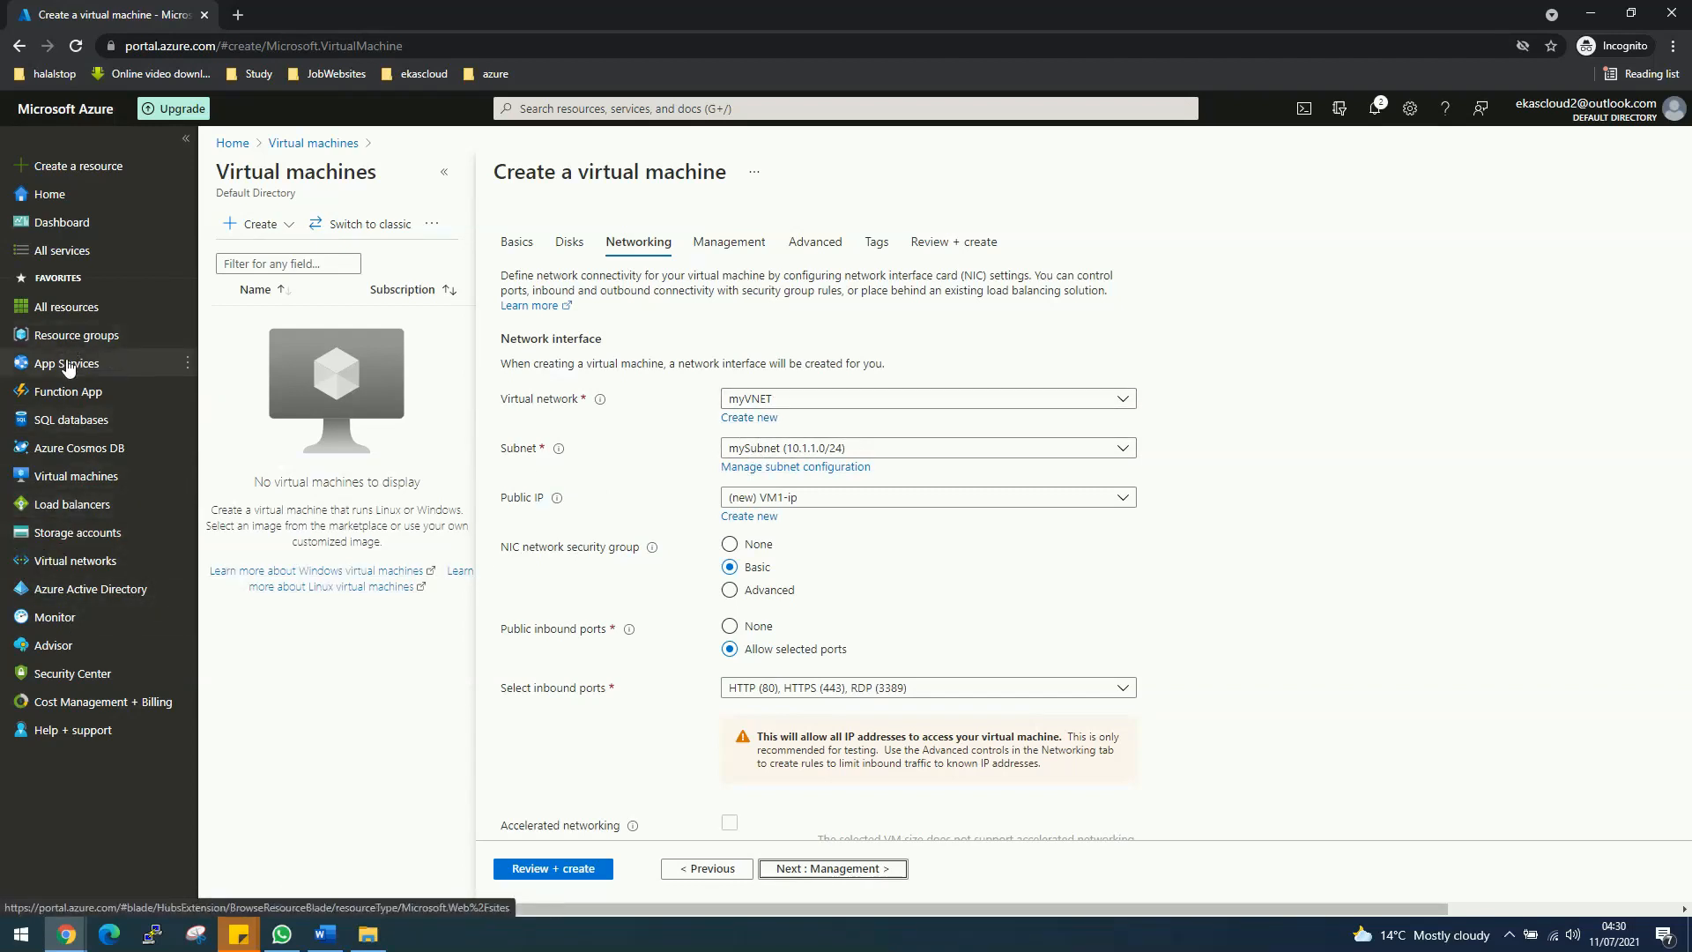
mouse_move(91, 348)
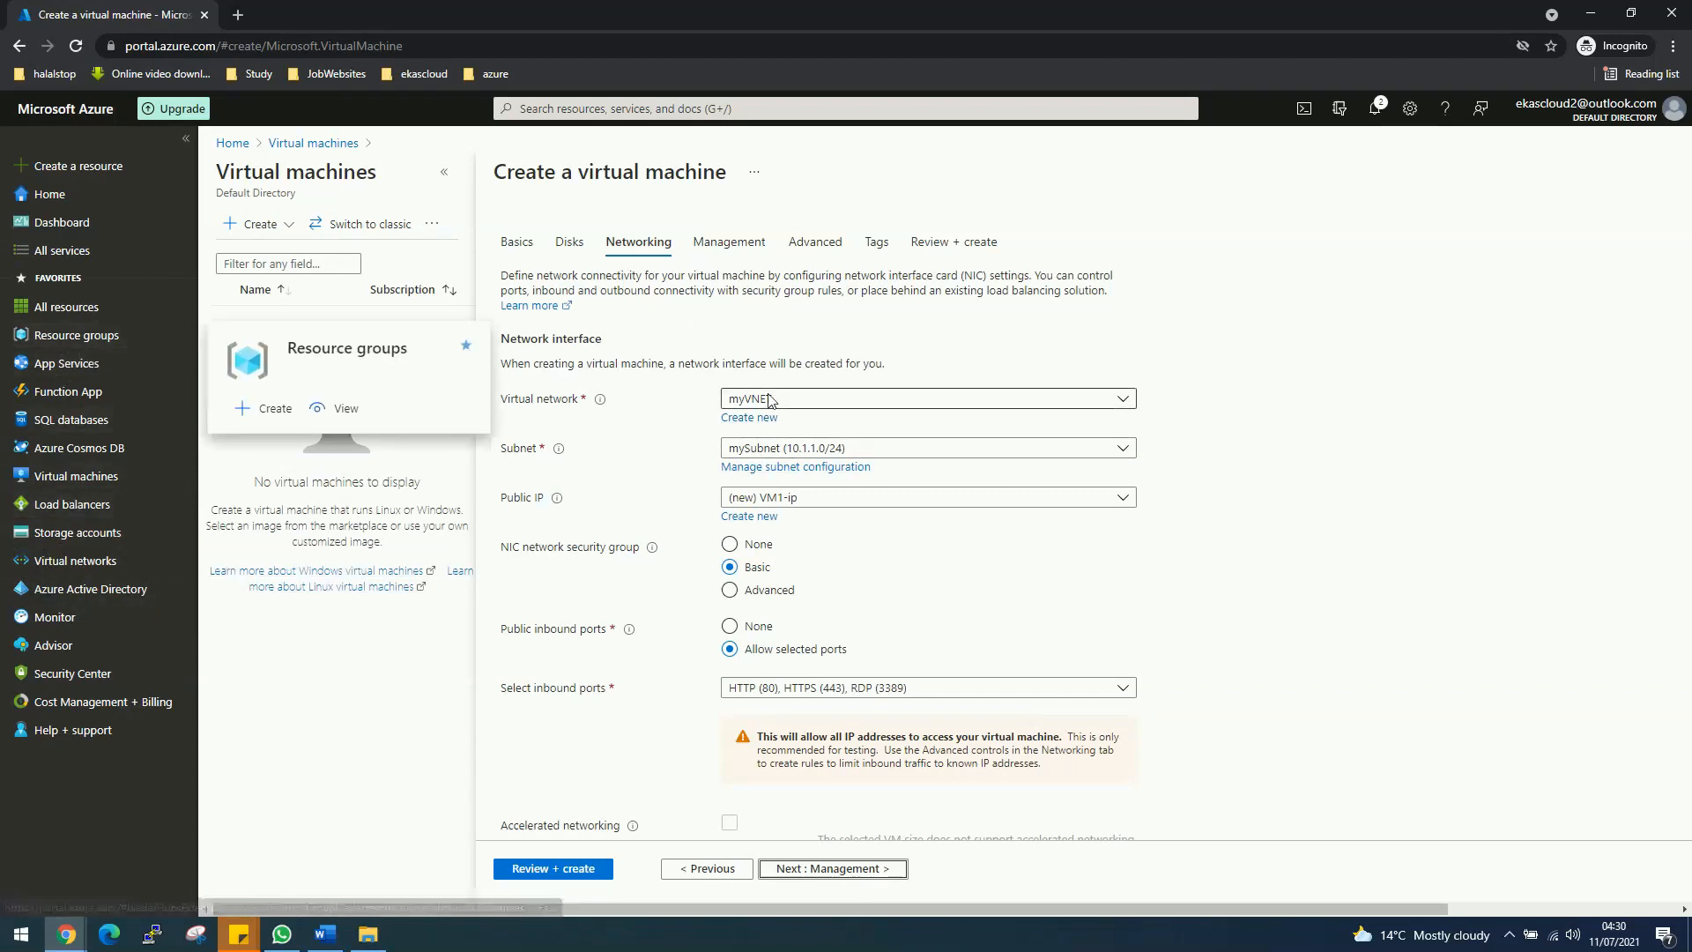
click(776, 497)
click(796, 524)
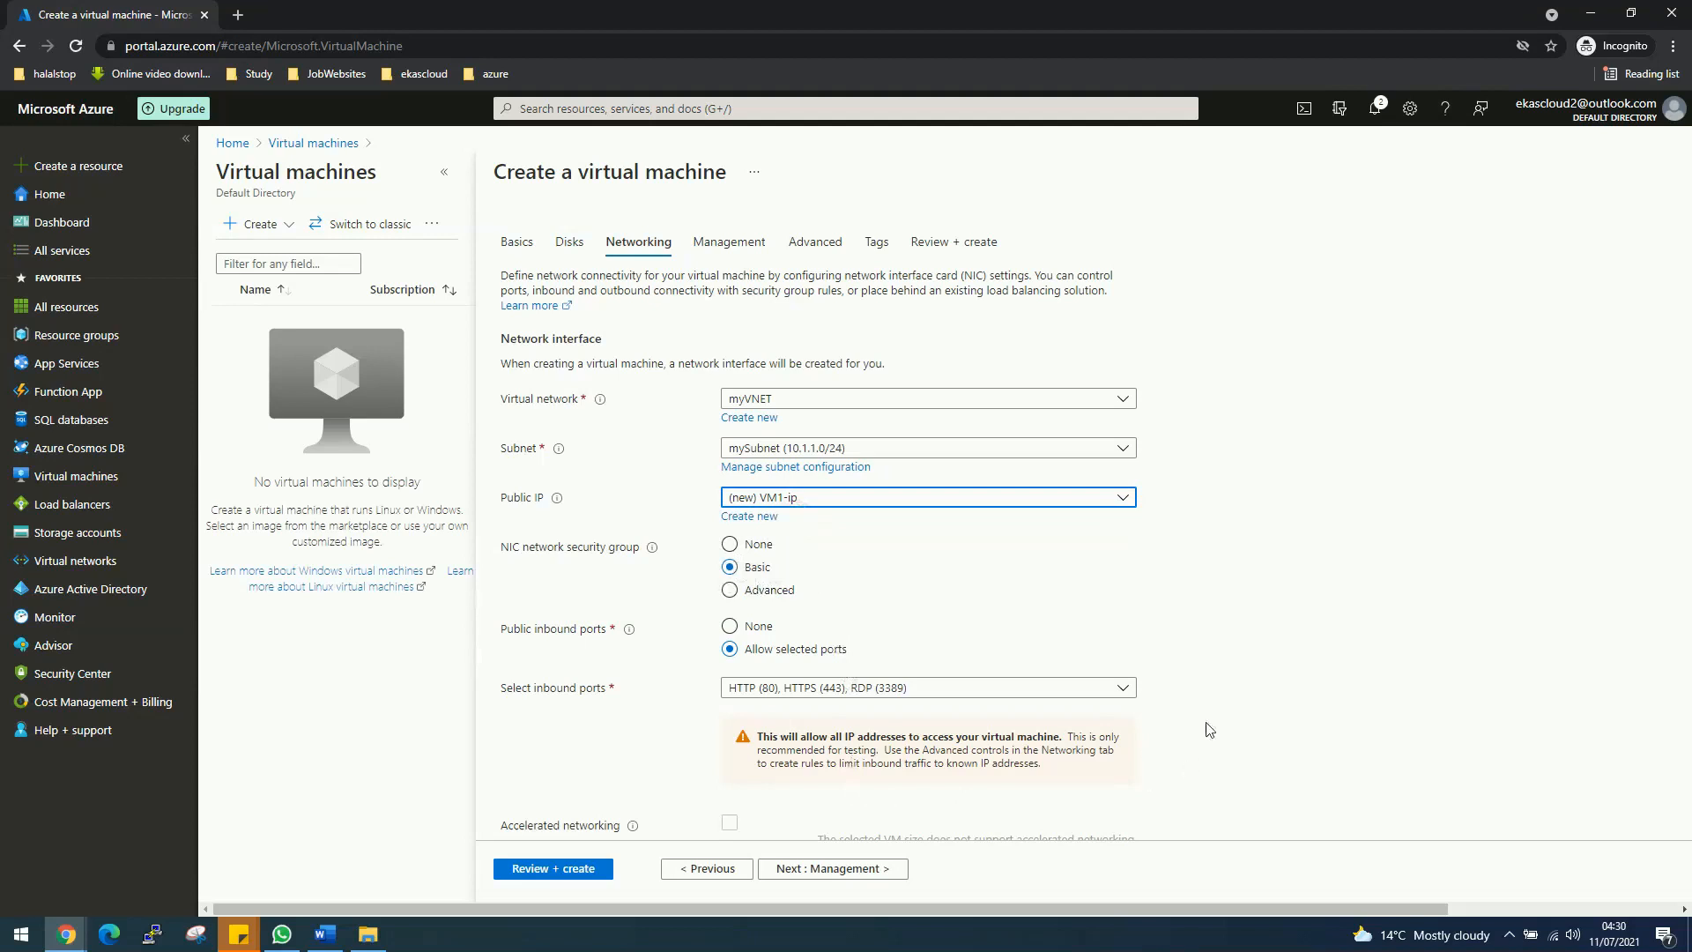
Step: Disable boot diagnostics, then skip Advanced and Tags to reach Review + create validation
click(749, 238)
click(761, 512)
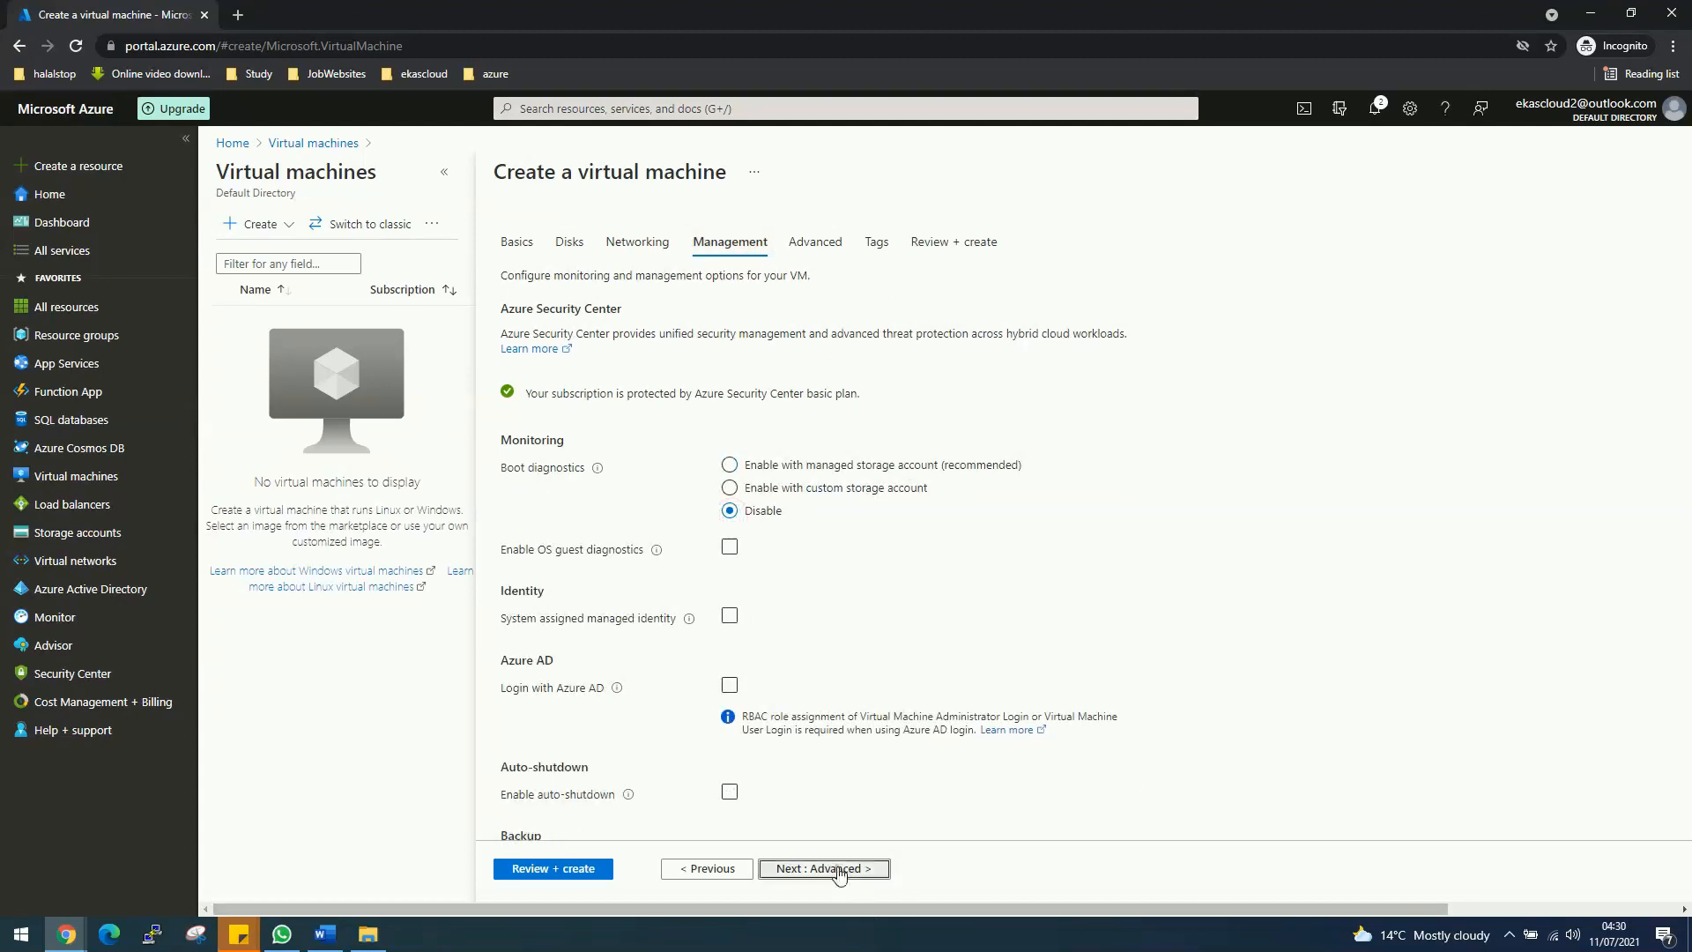
click(815, 868)
click(838, 869)
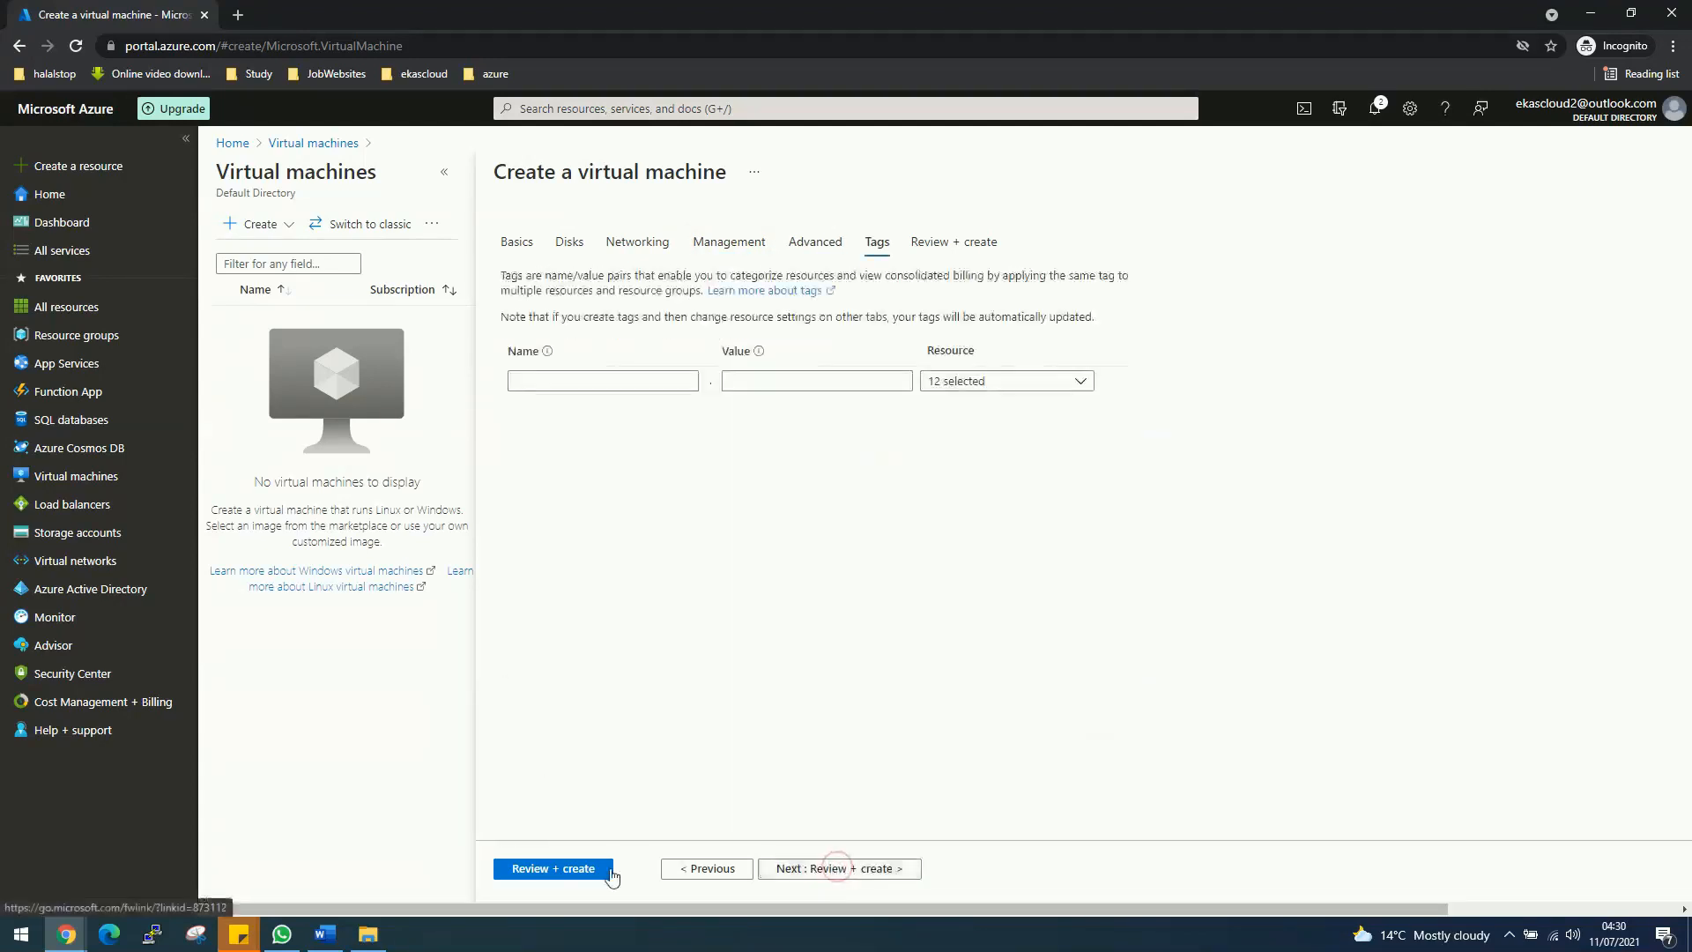
click(839, 869)
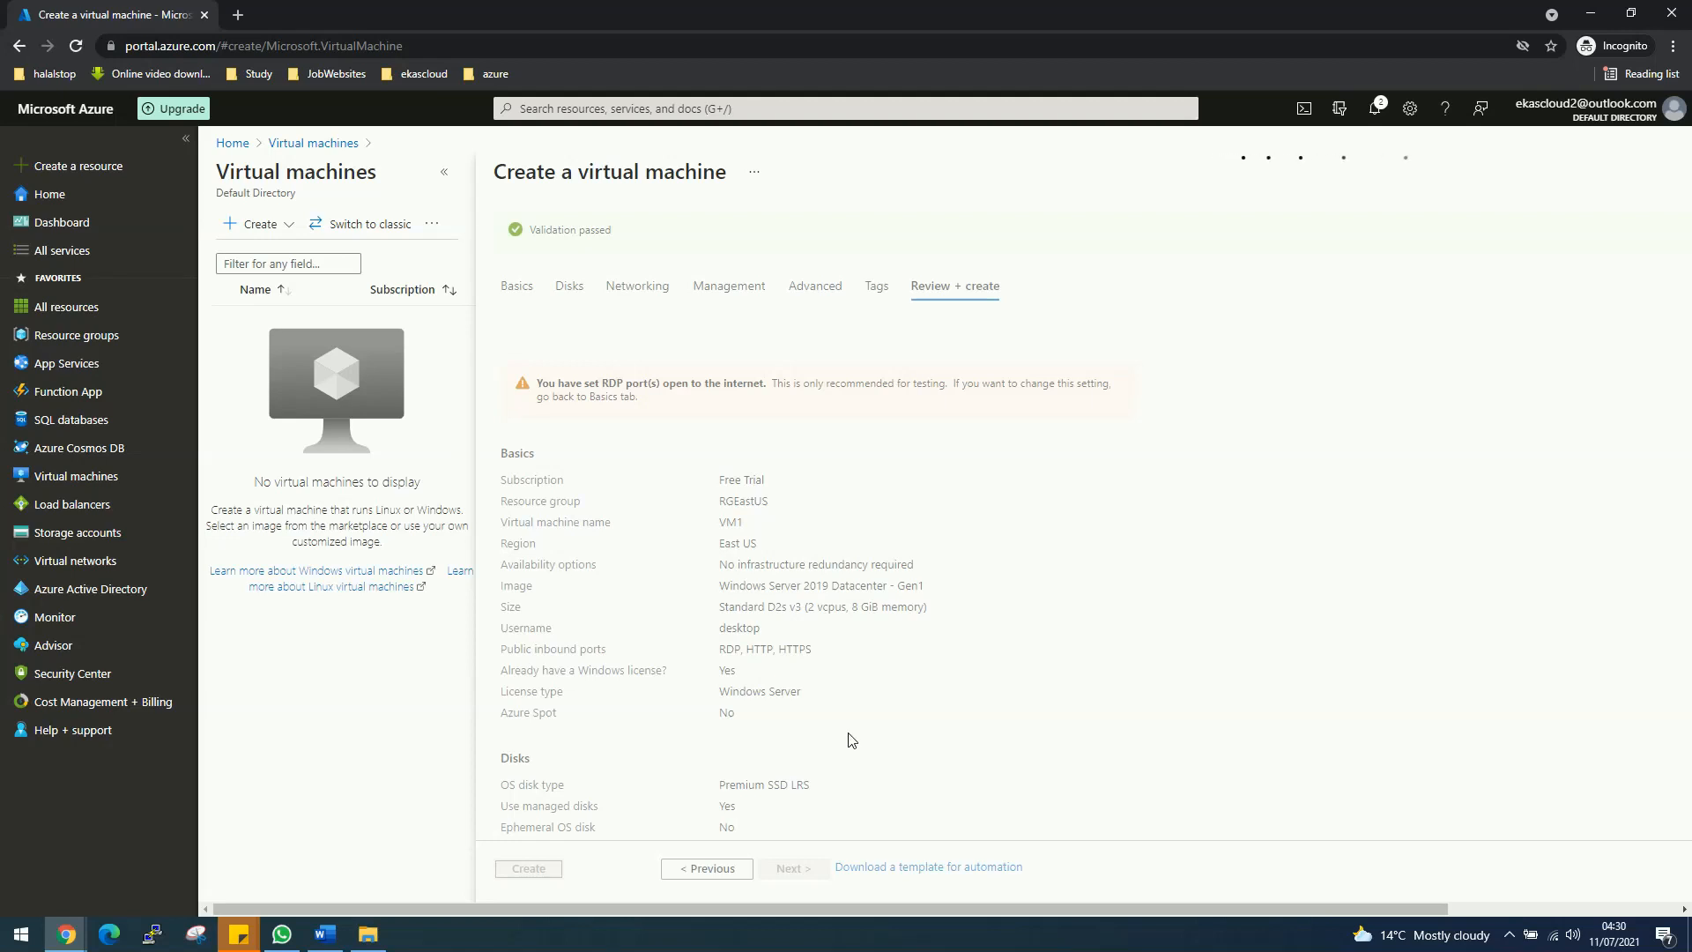
Step: Create VM1, open the deployed VM, and copy its public IP 52.255.135.92
click(511, 861)
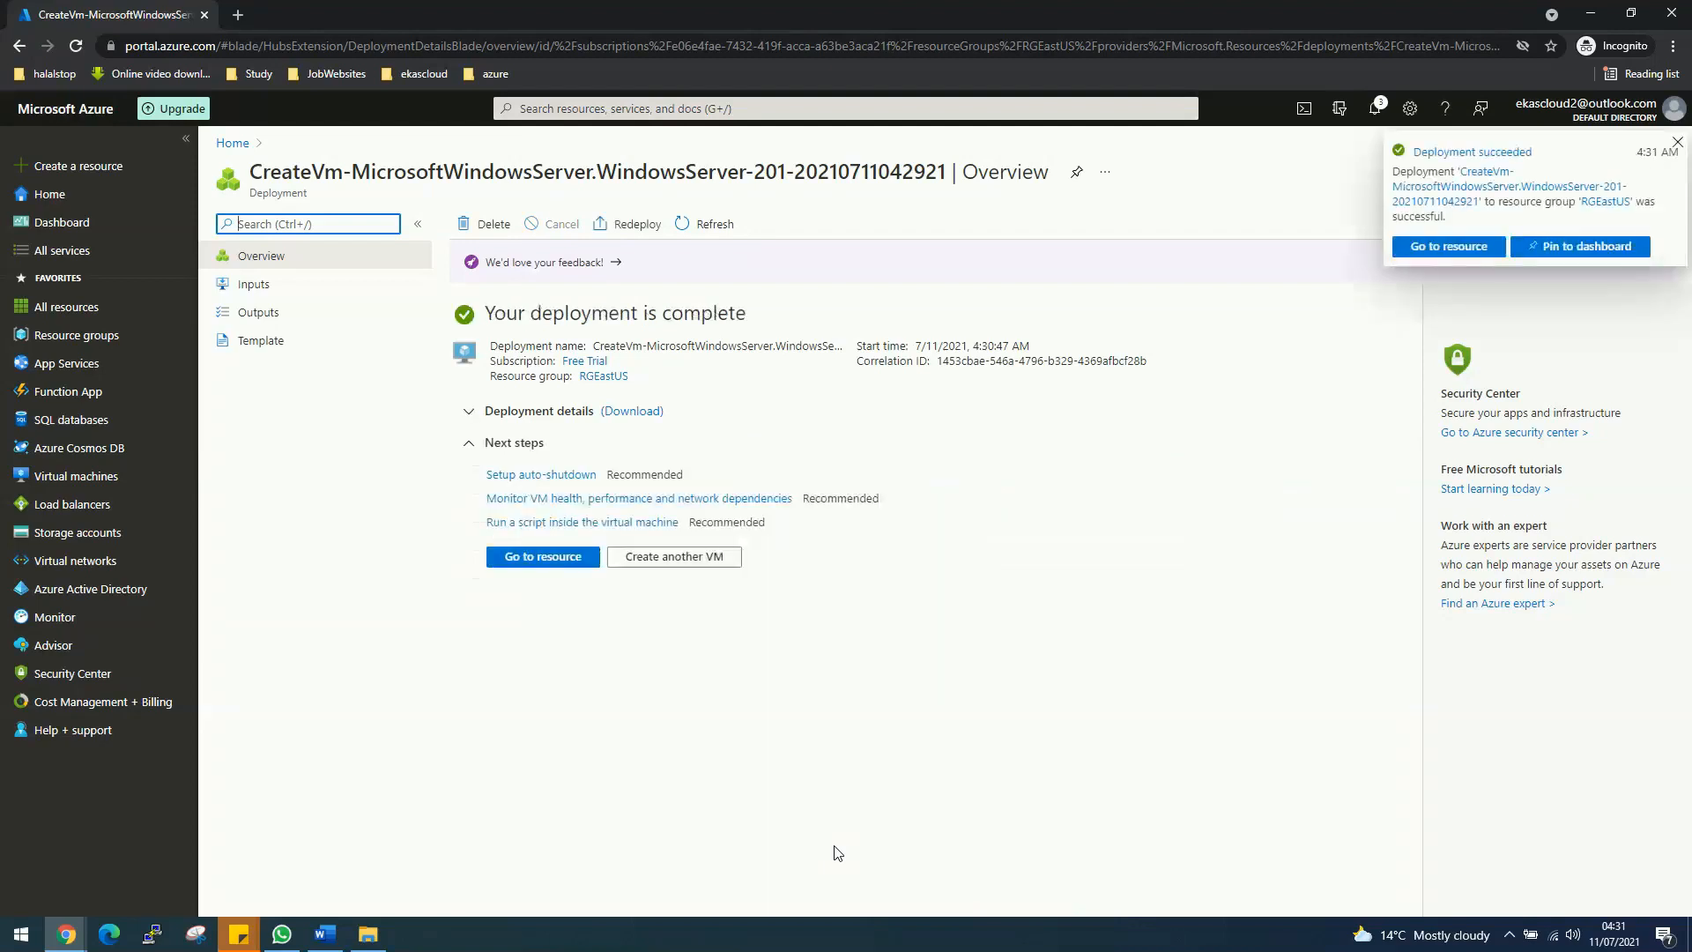
click(542, 556)
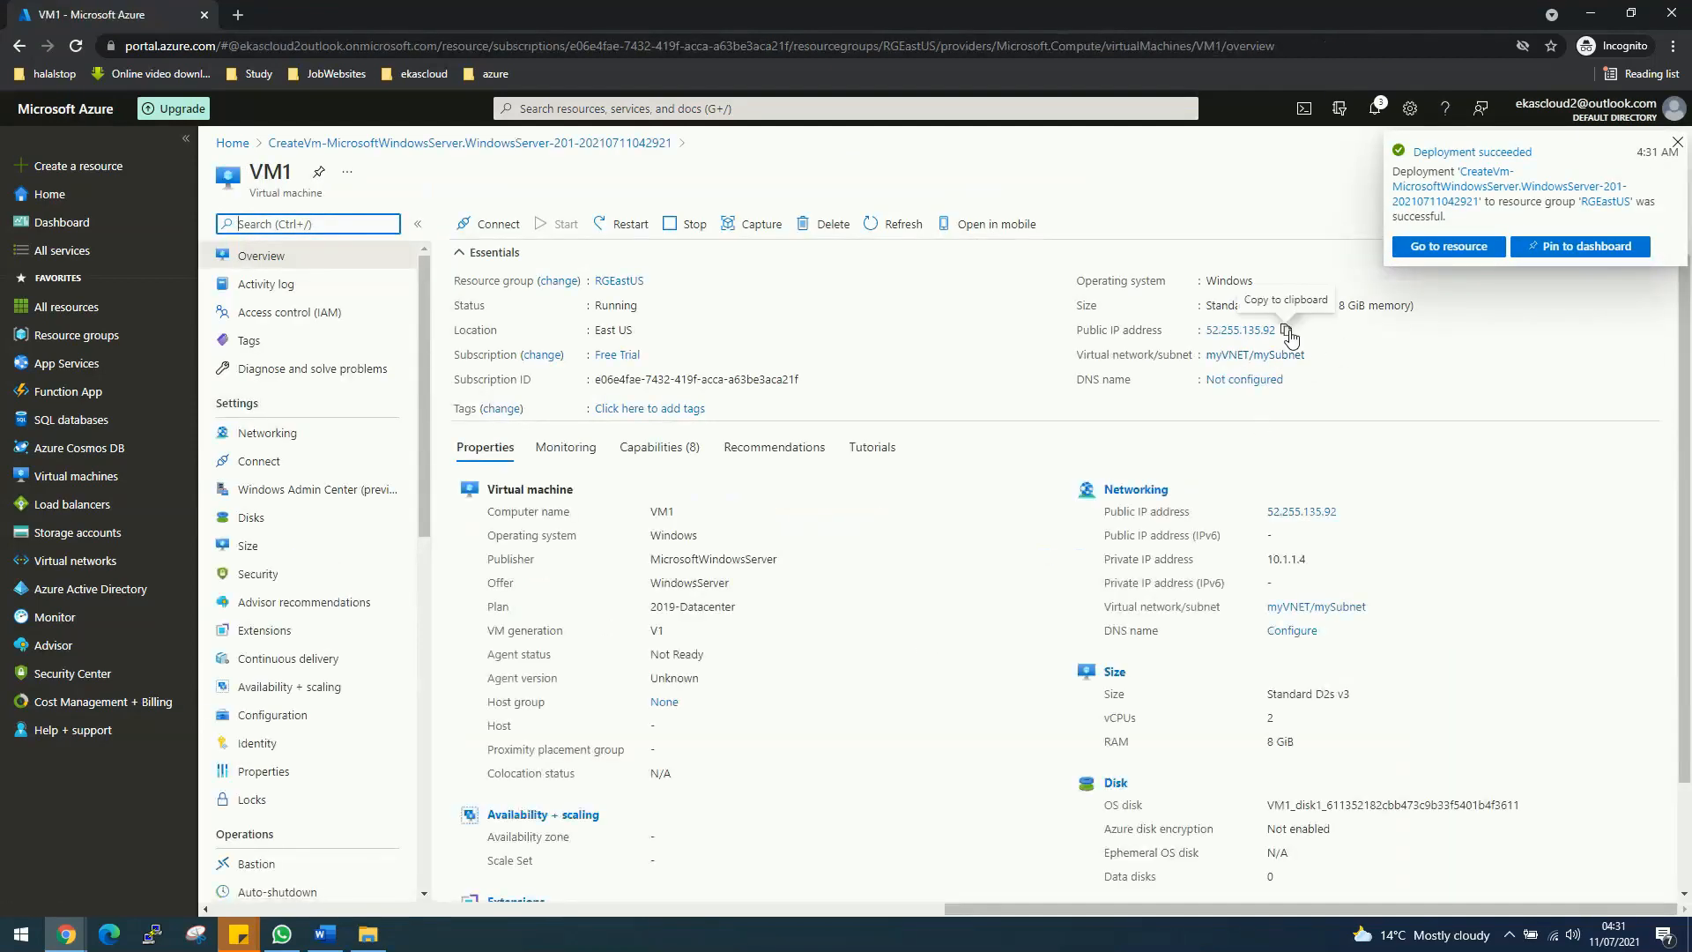
click(1287, 332)
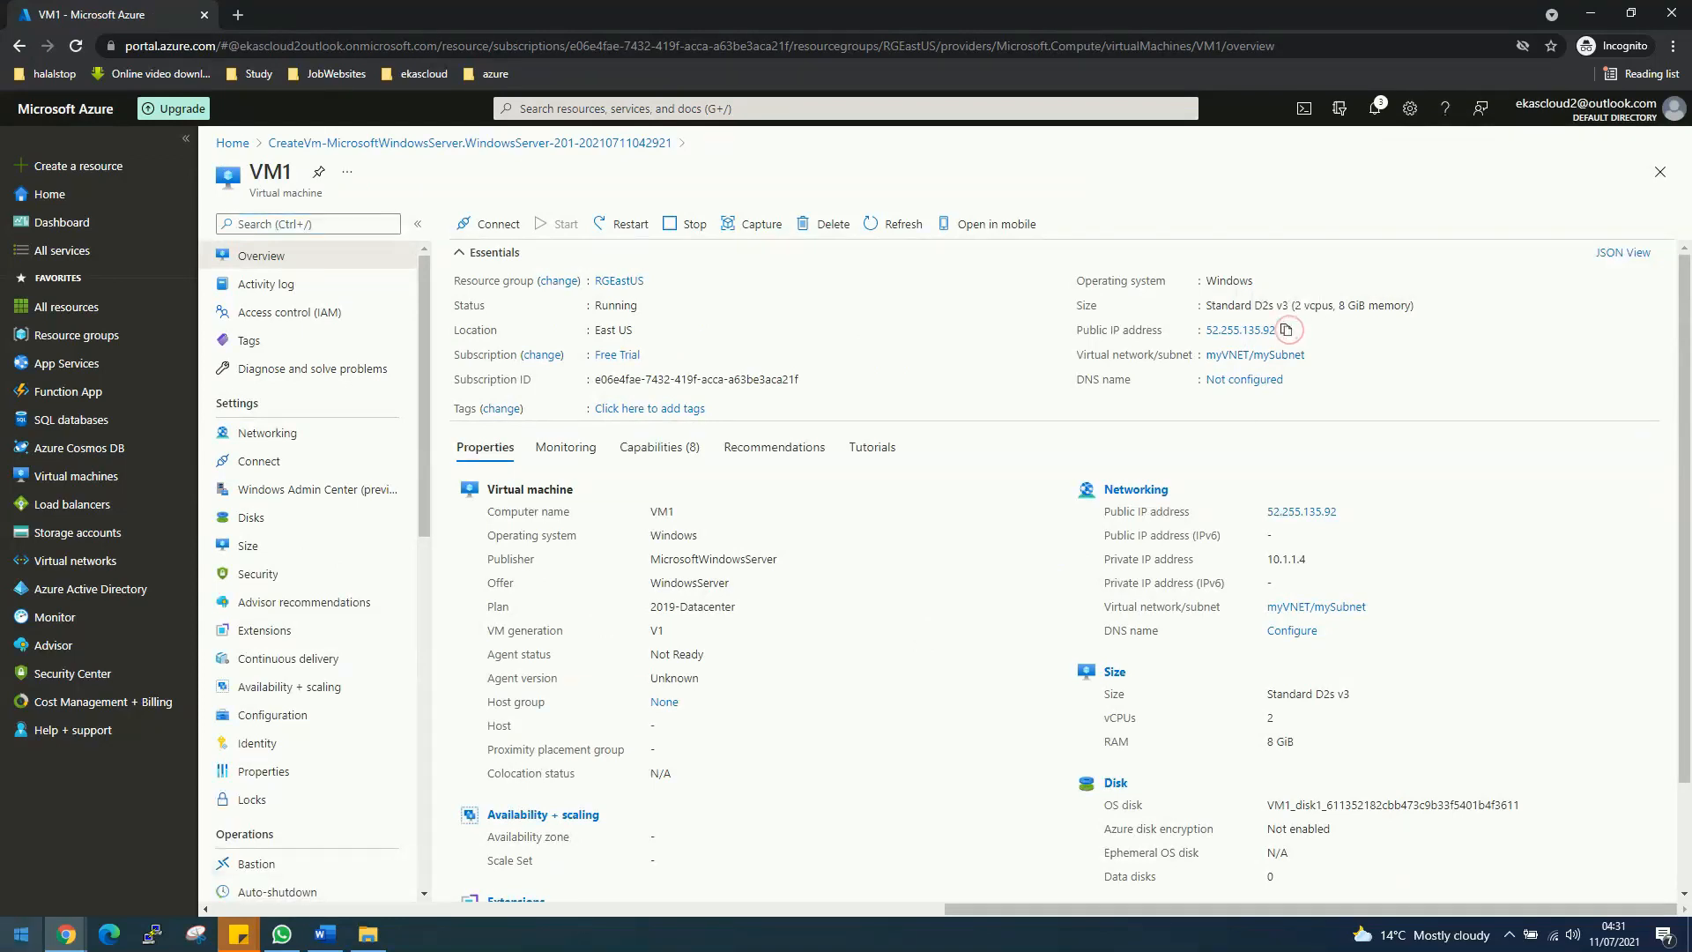
Step: Launch Remote Desktop Connection and connect to VM1 at 52.255.135.92
click(7, 936)
text(rdp)
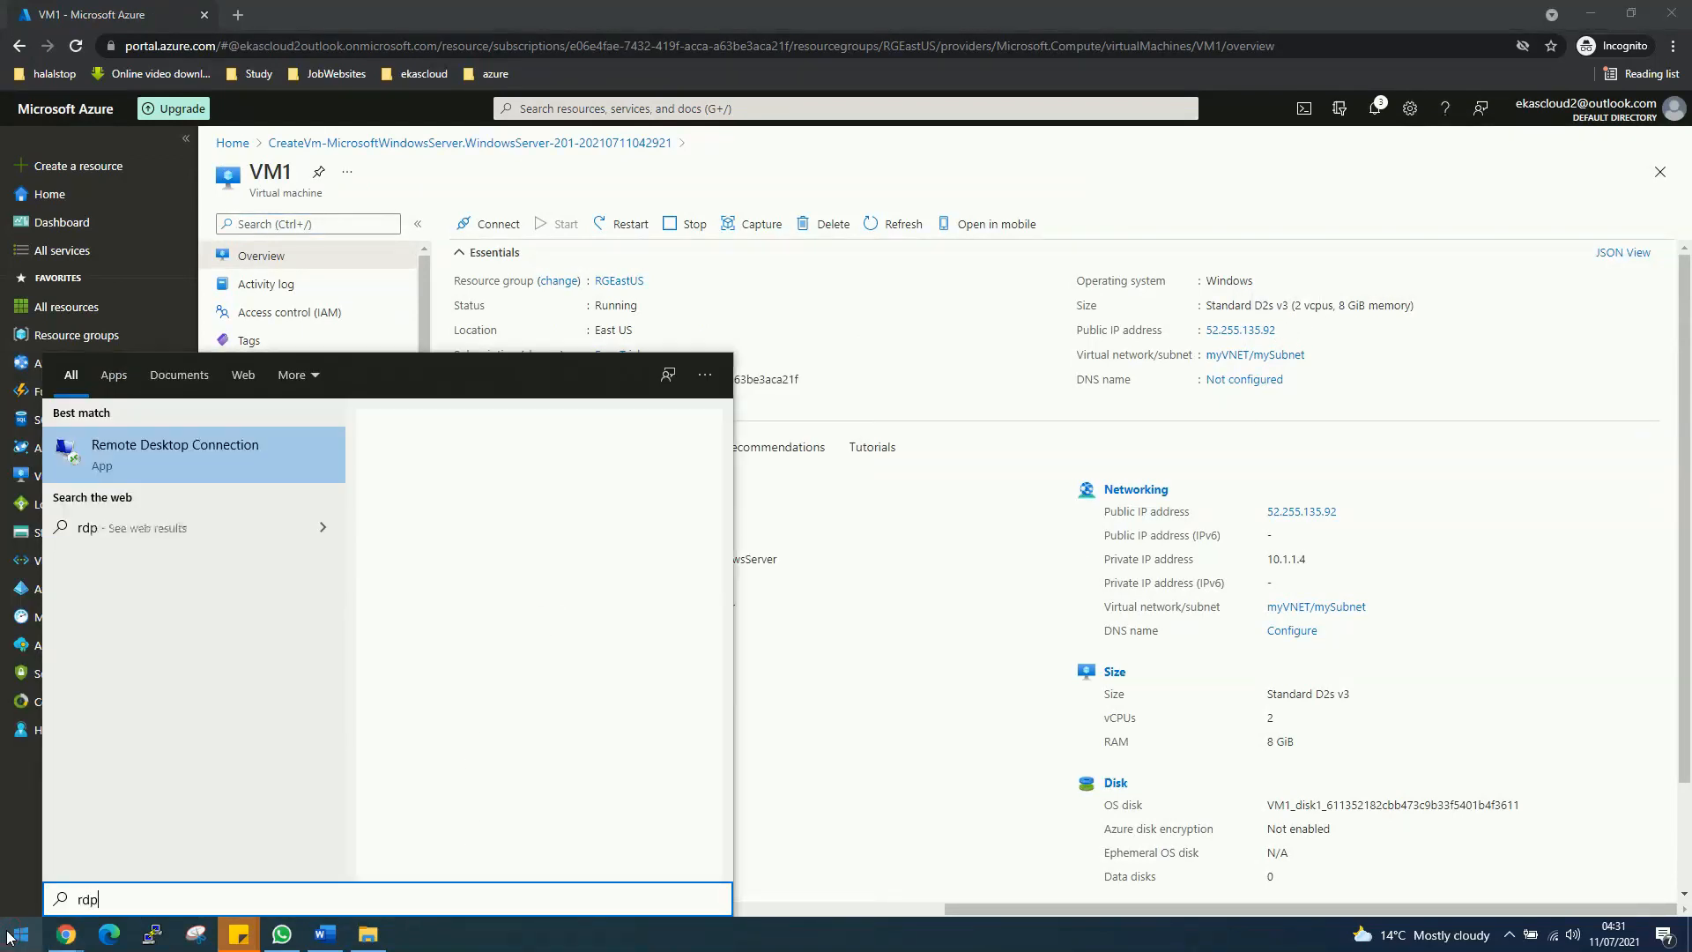
click(167, 467)
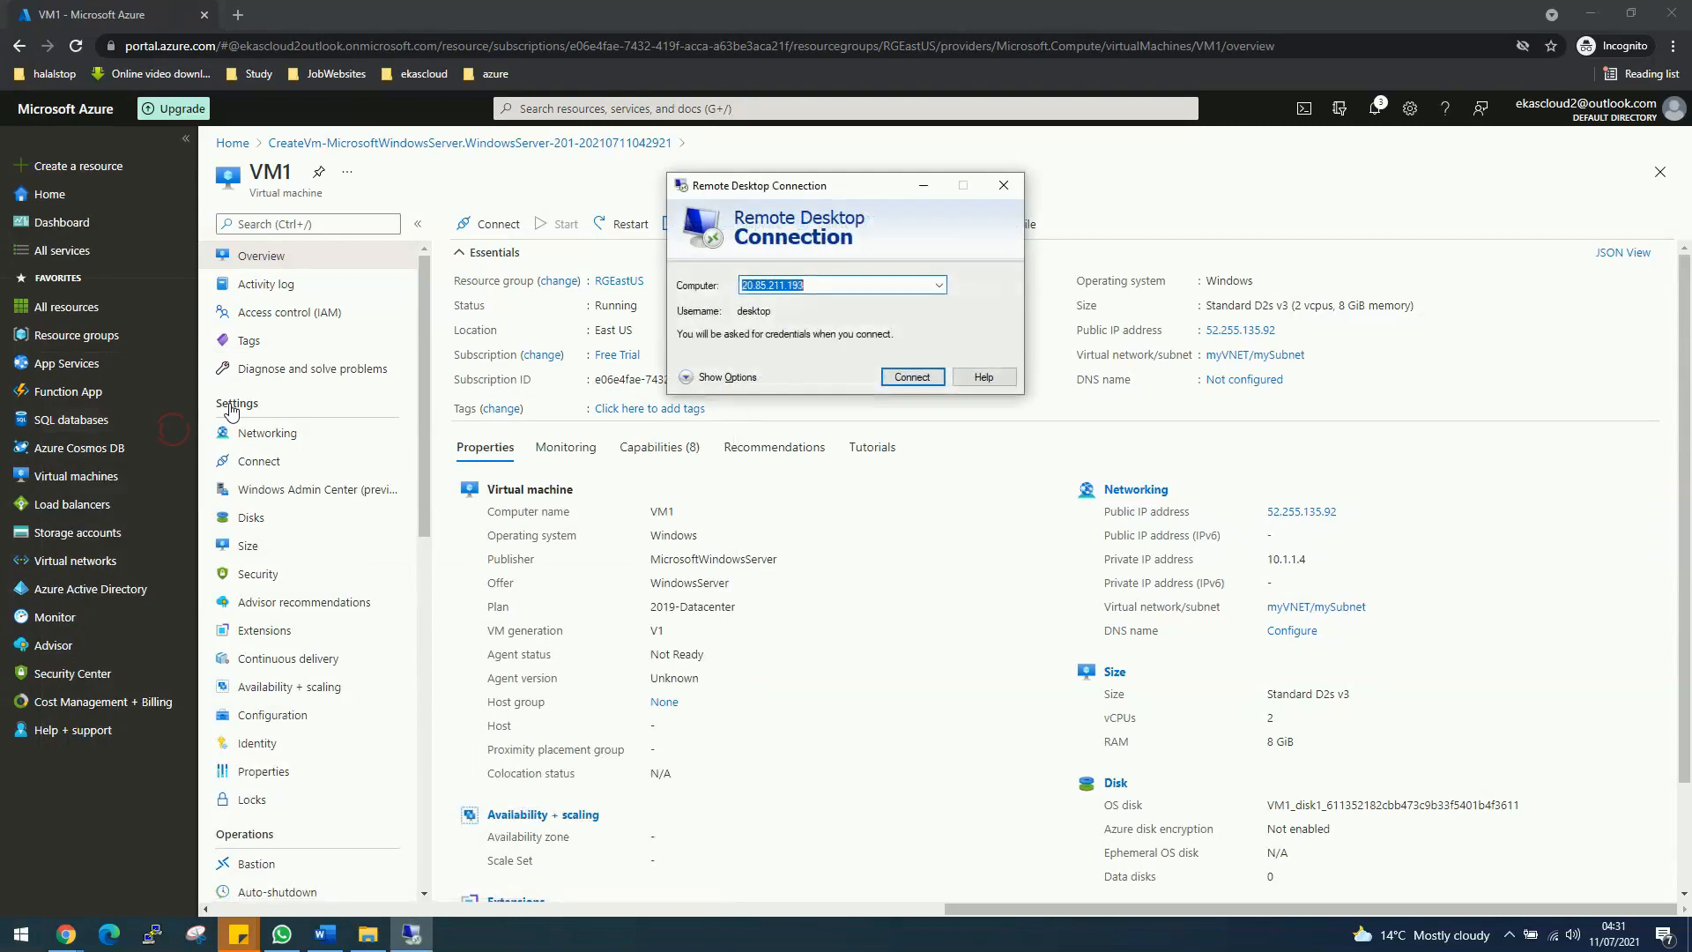
key(ctrl+v)
key(Return)
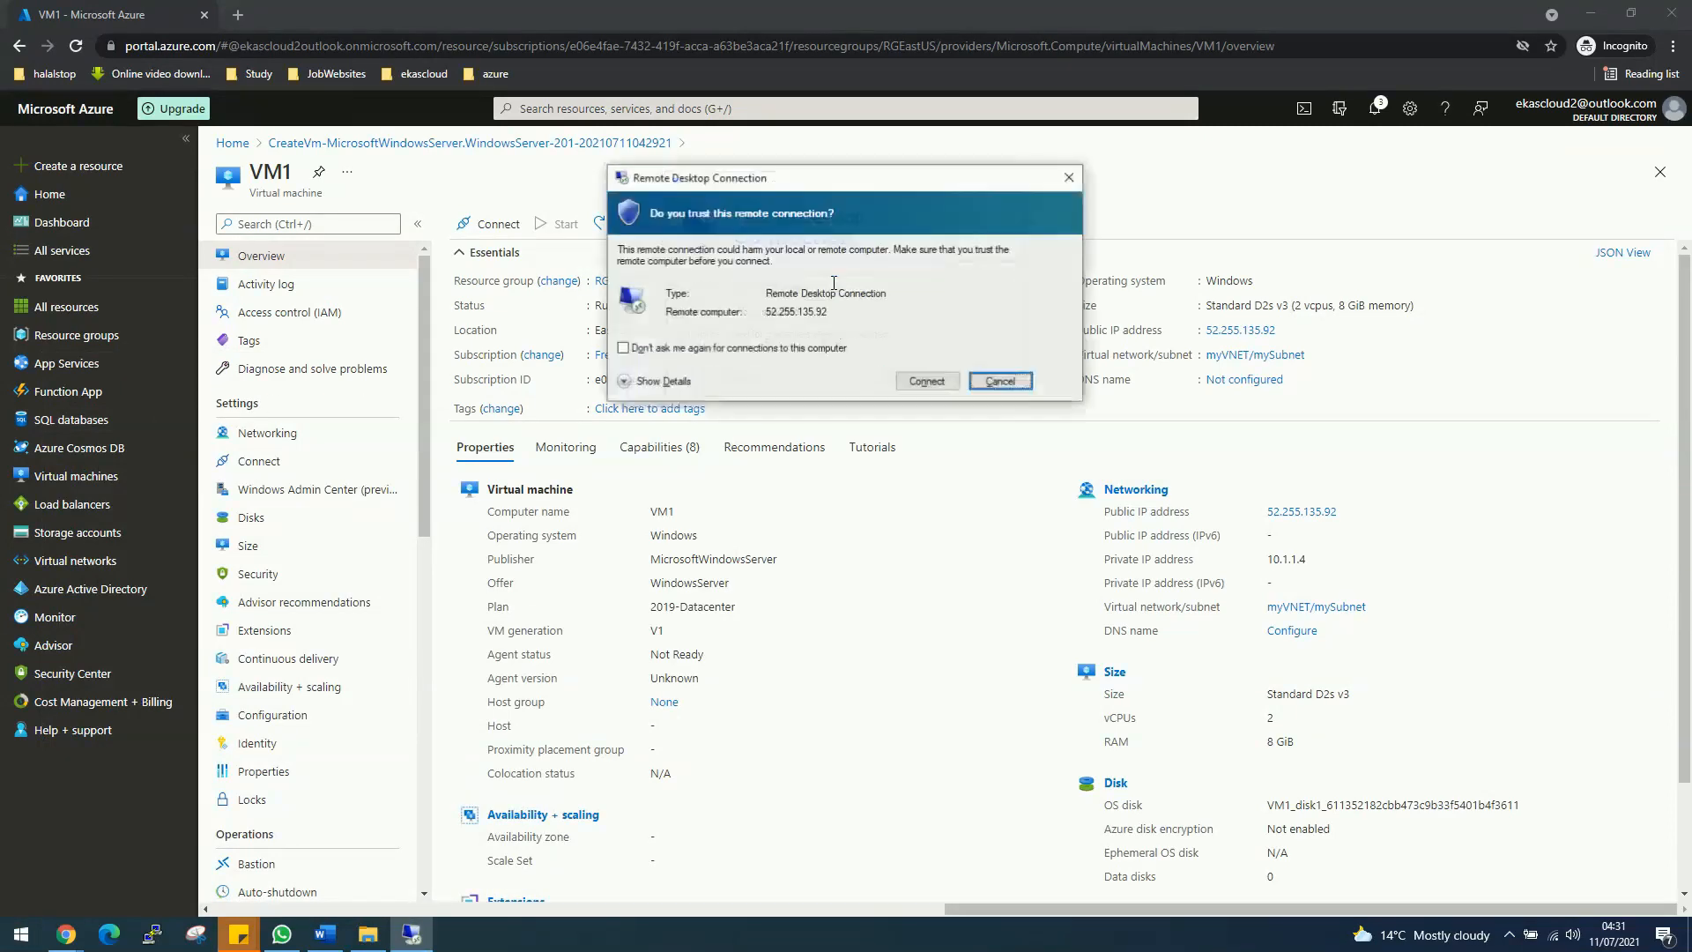
key(Left)
key(Return)
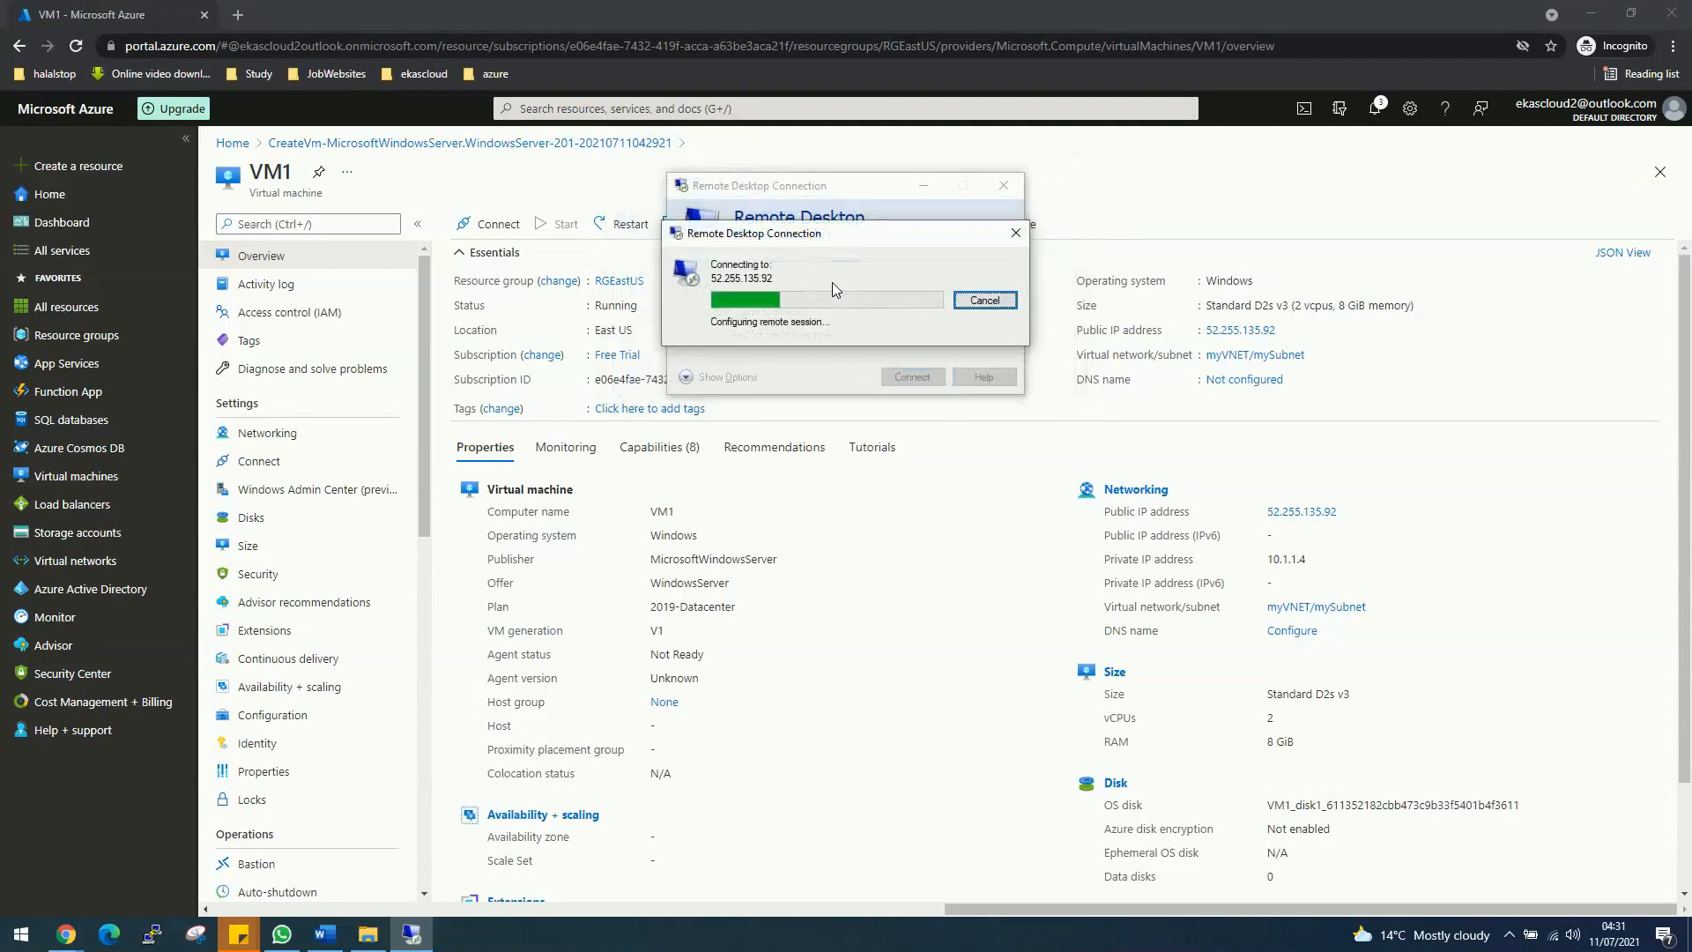
Step: Enter VM1's admin username and password and accept the certificate warning
text(desktop)
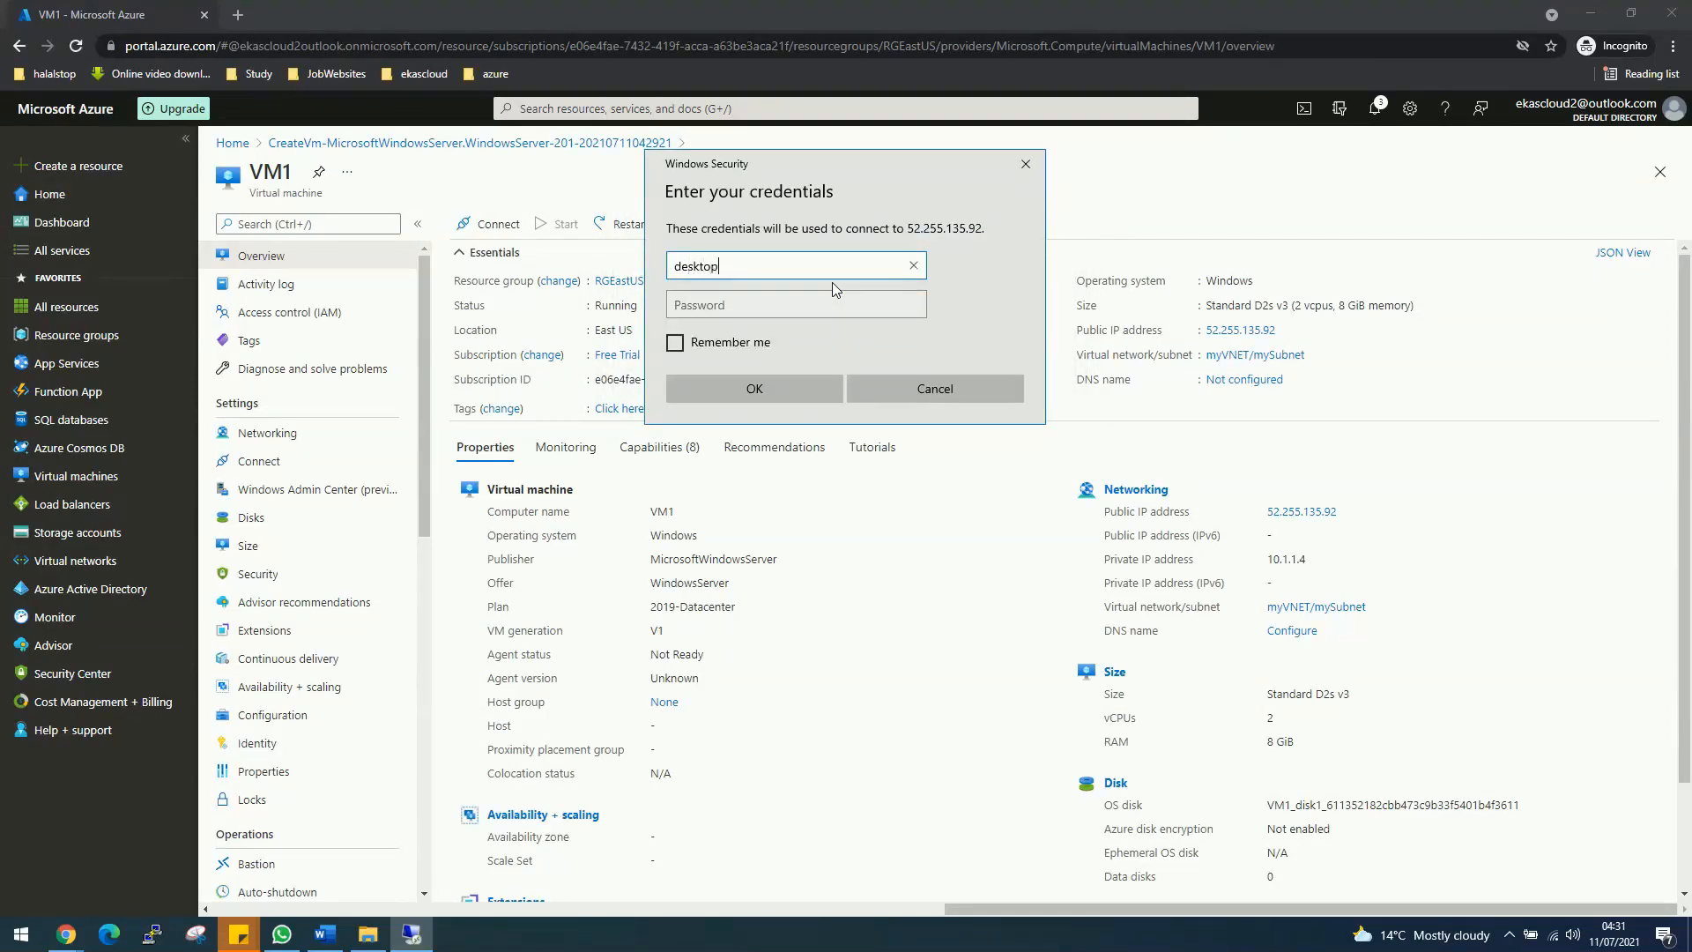
key(Tab)
text(******)
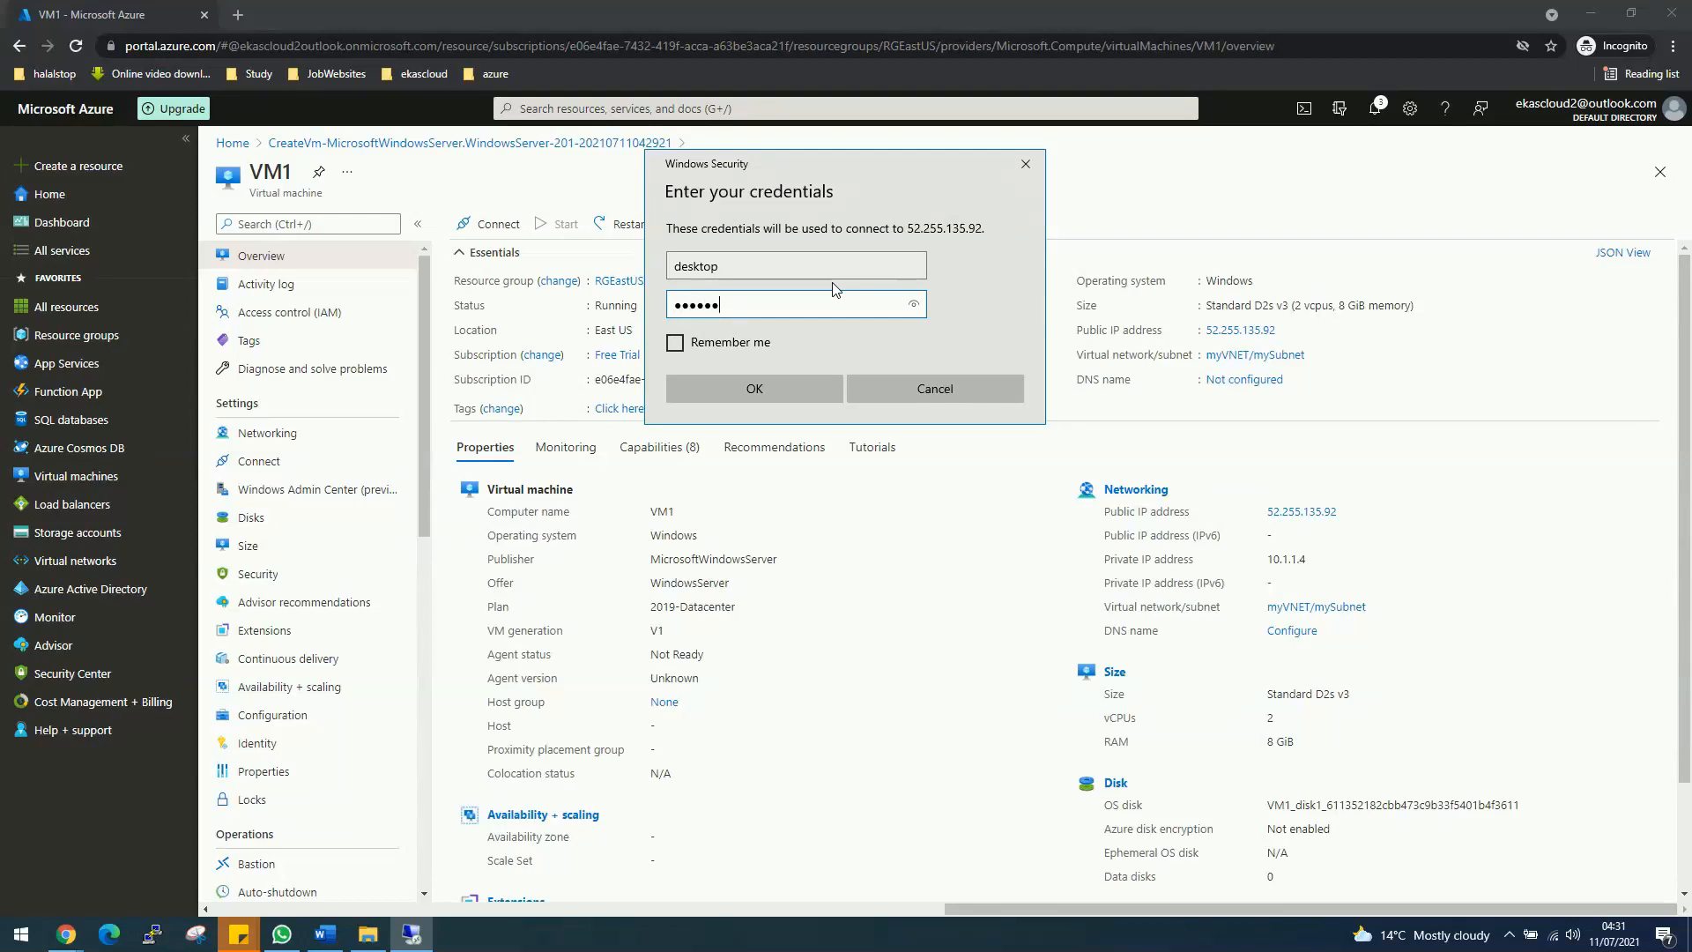
text(*****)
key(Return)
click(909, 444)
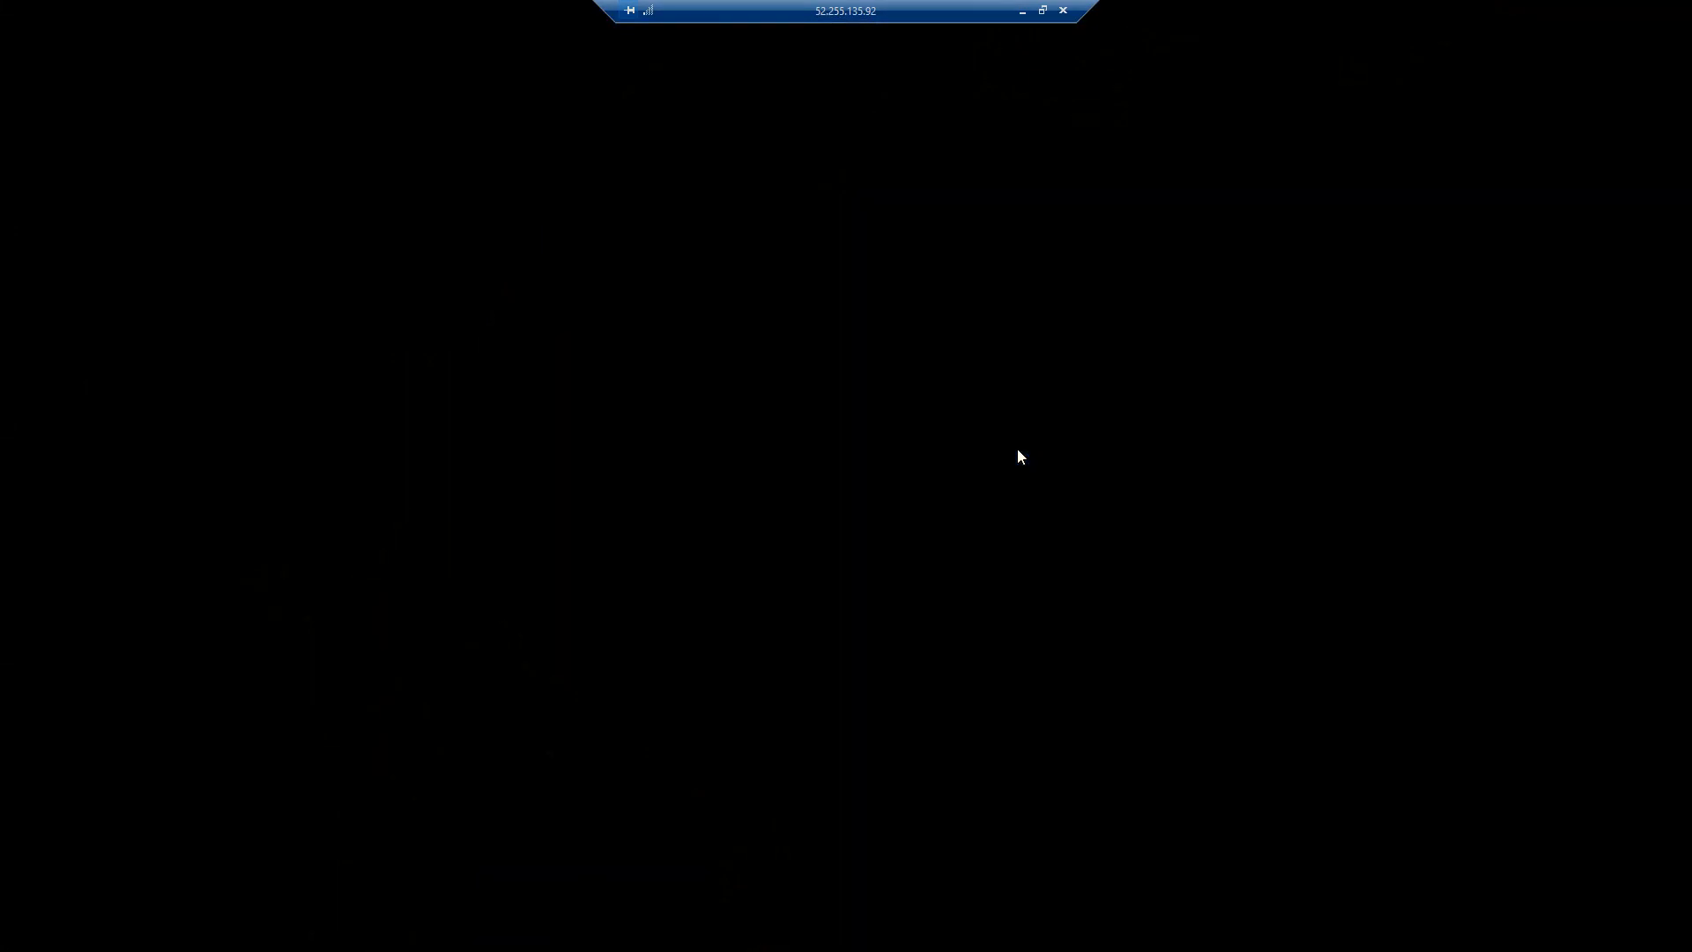
Step: Minimize the remote session and scroll the VM1 overview to private IP 10.1.1.4
click(1022, 11)
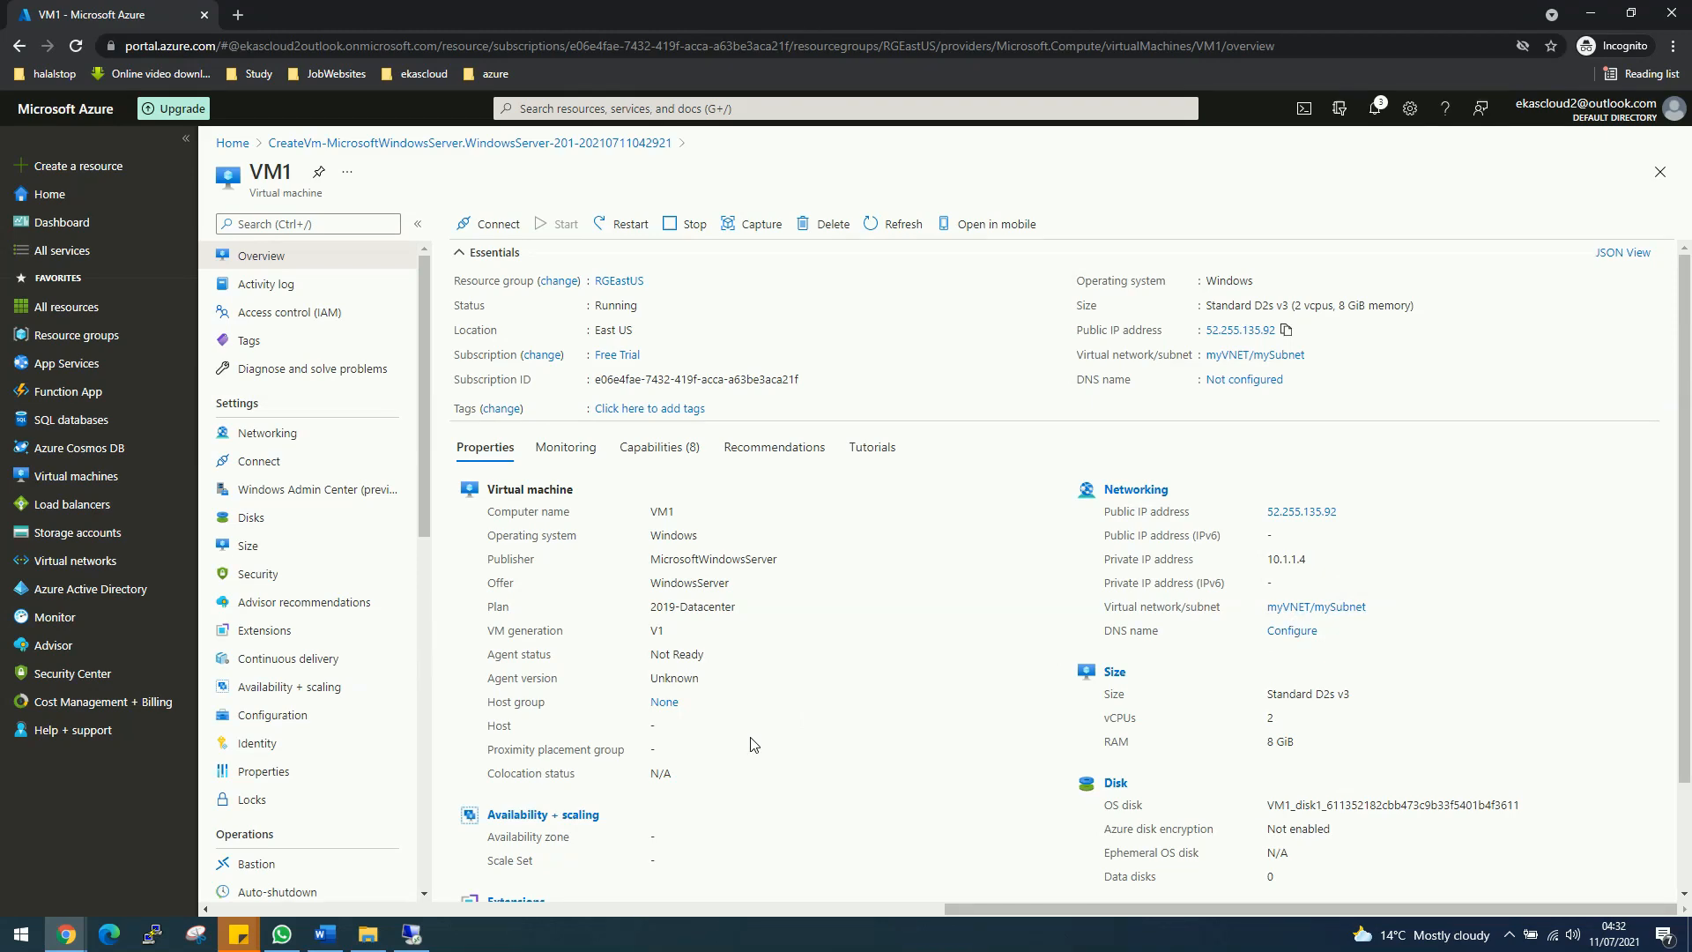
scroll(753, 745, down, 3)
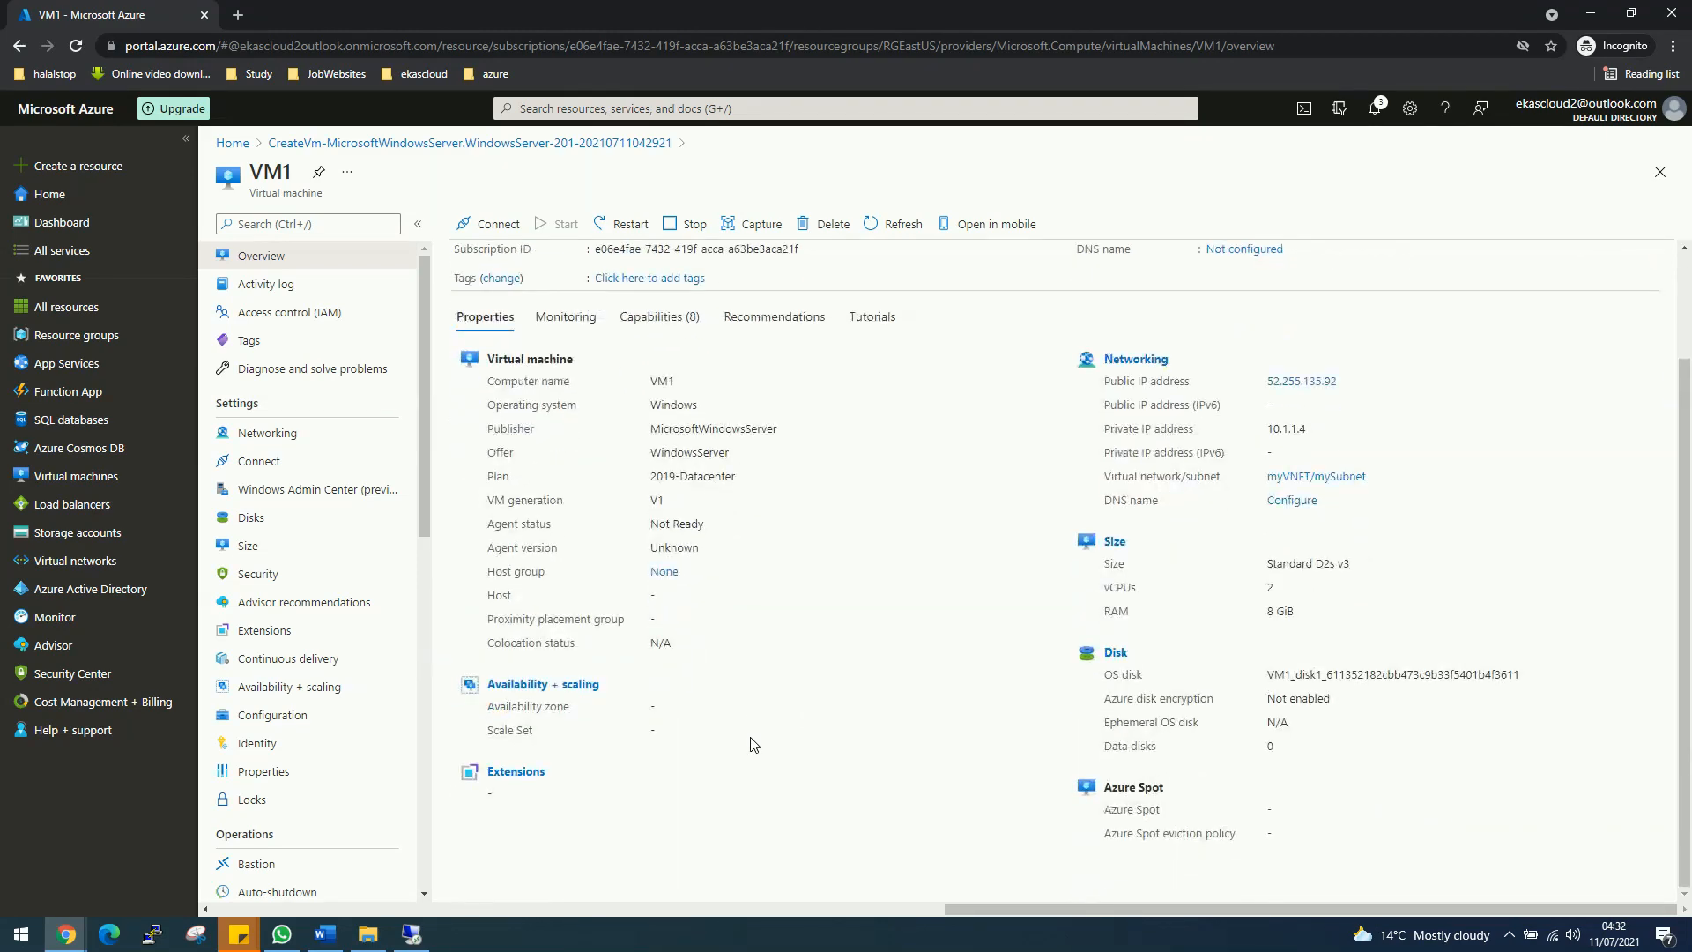
Step: Scroll the VM1 overview back up and restore the Remote Desktop session from the taskbar
scroll(753, 744, up, 3)
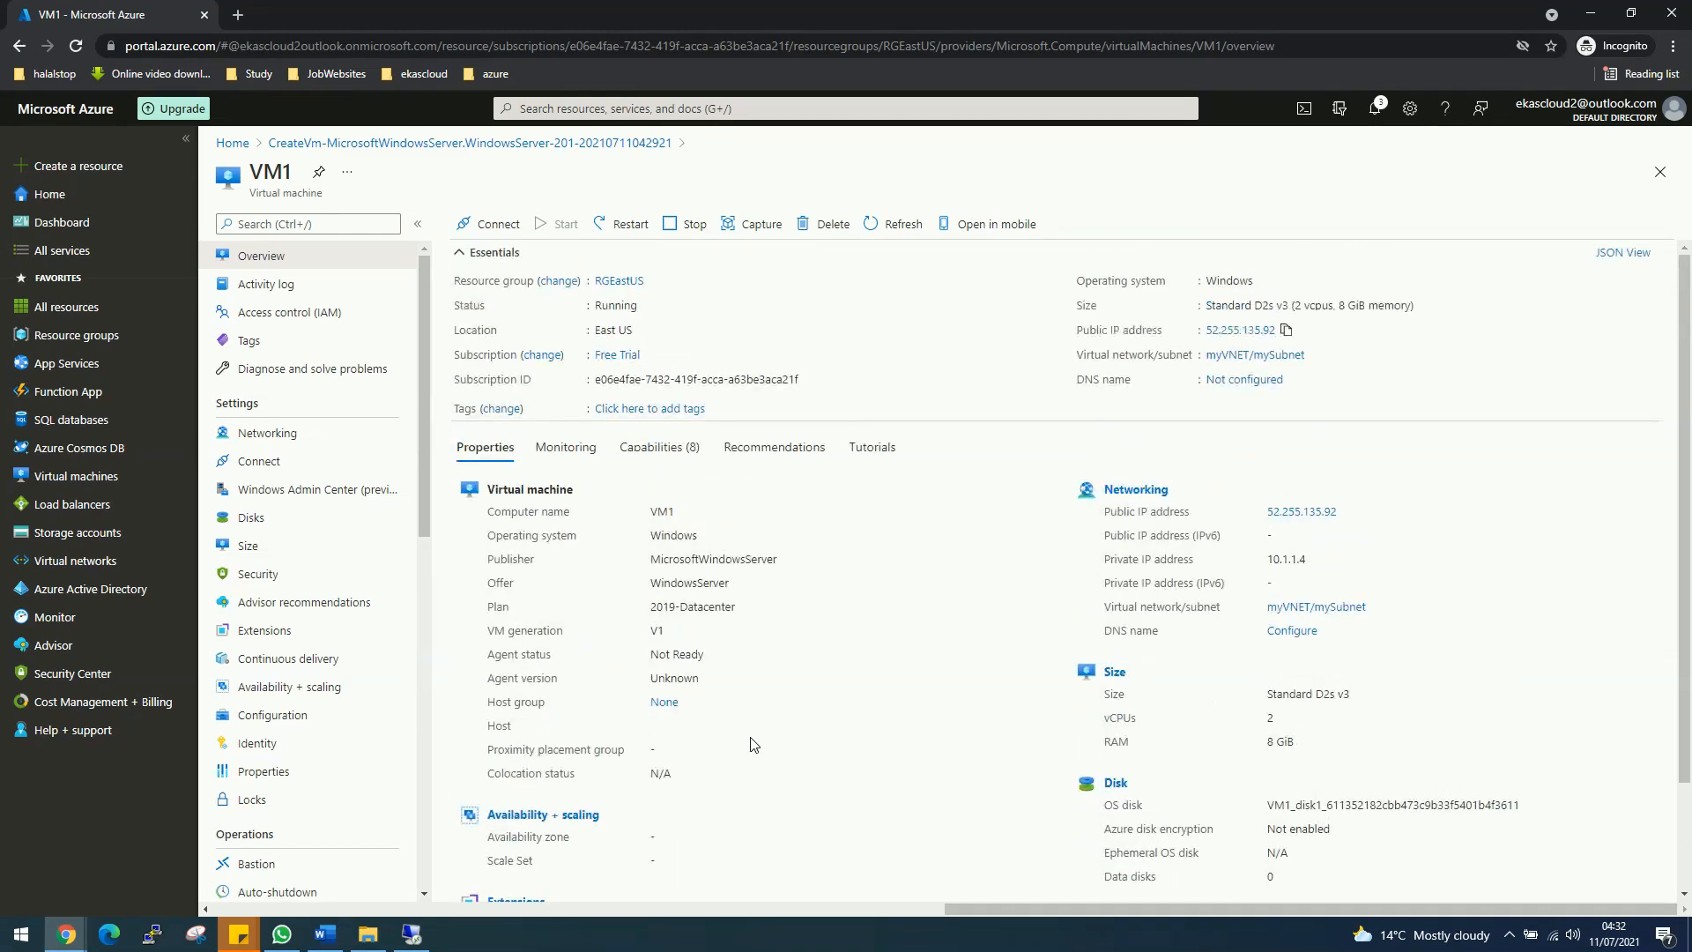
click(412, 934)
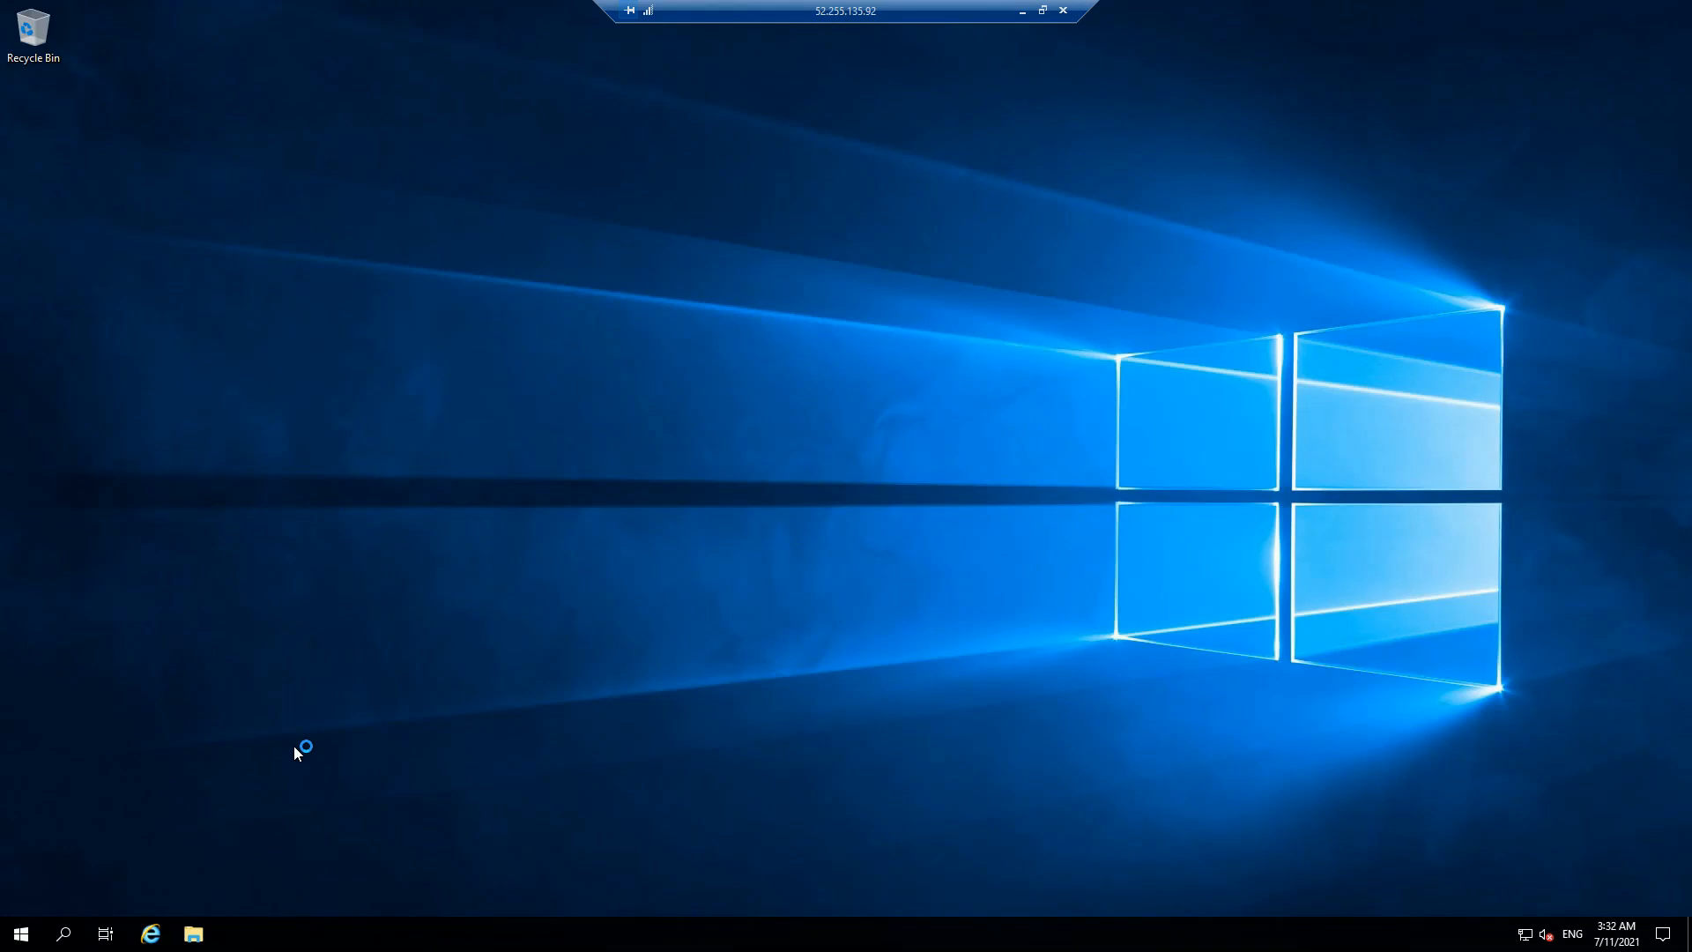
Step: Decline network discovery, close the Windows Admin Center prompt, and open Local Server
click(1590, 334)
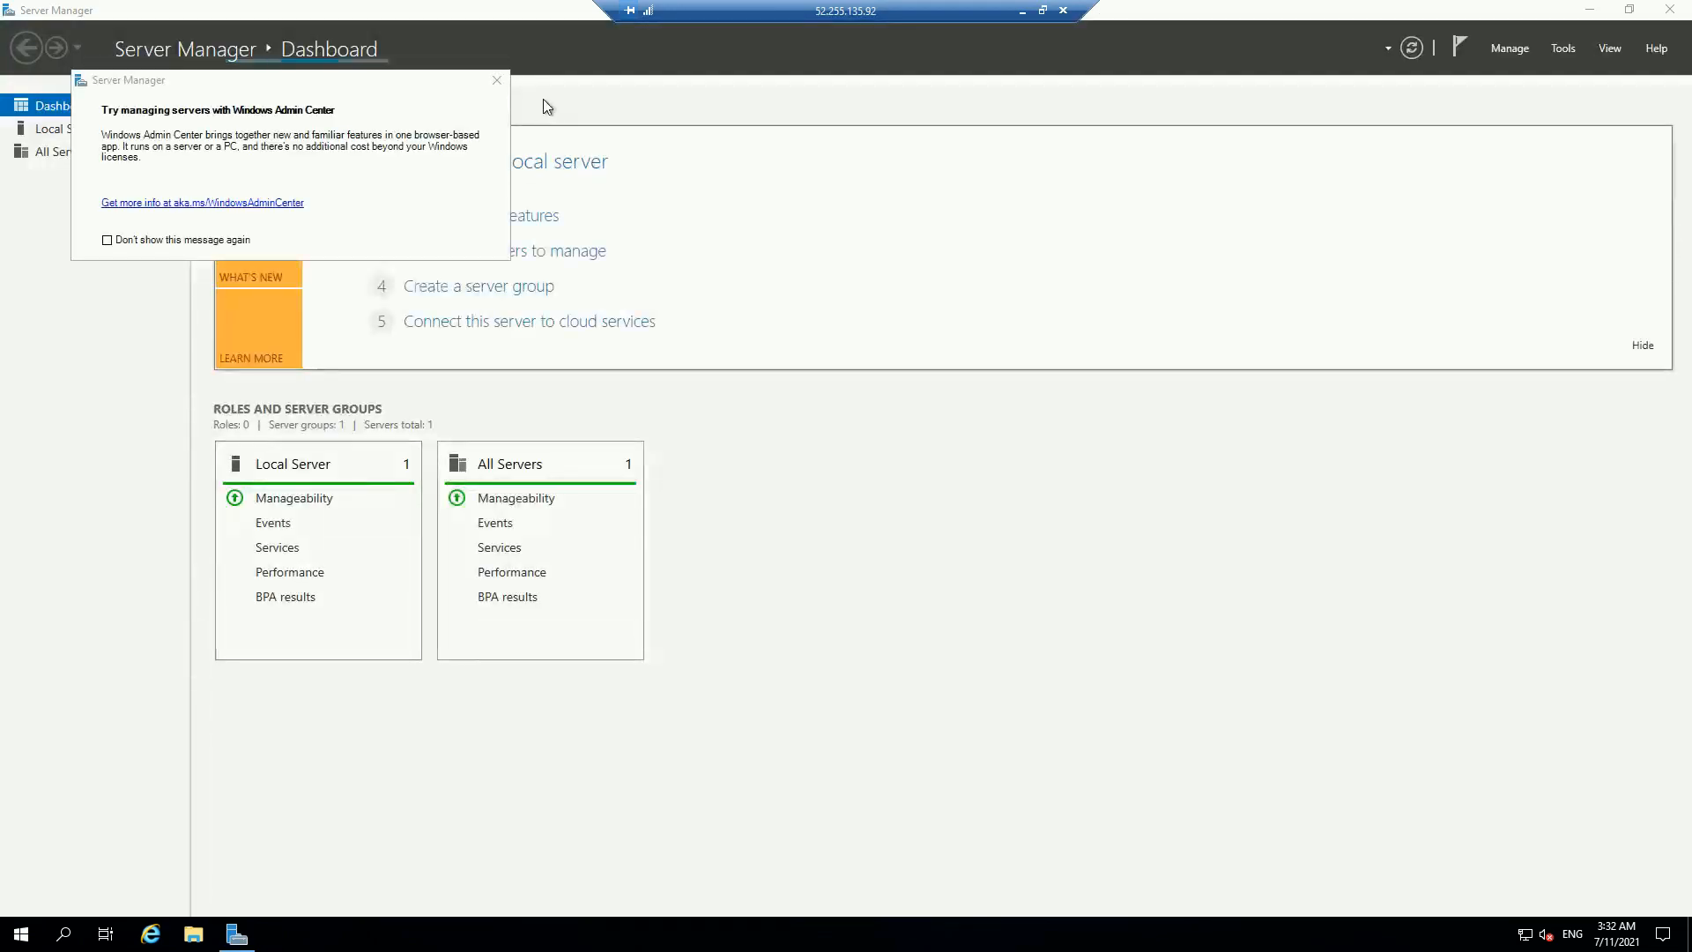
click(501, 80)
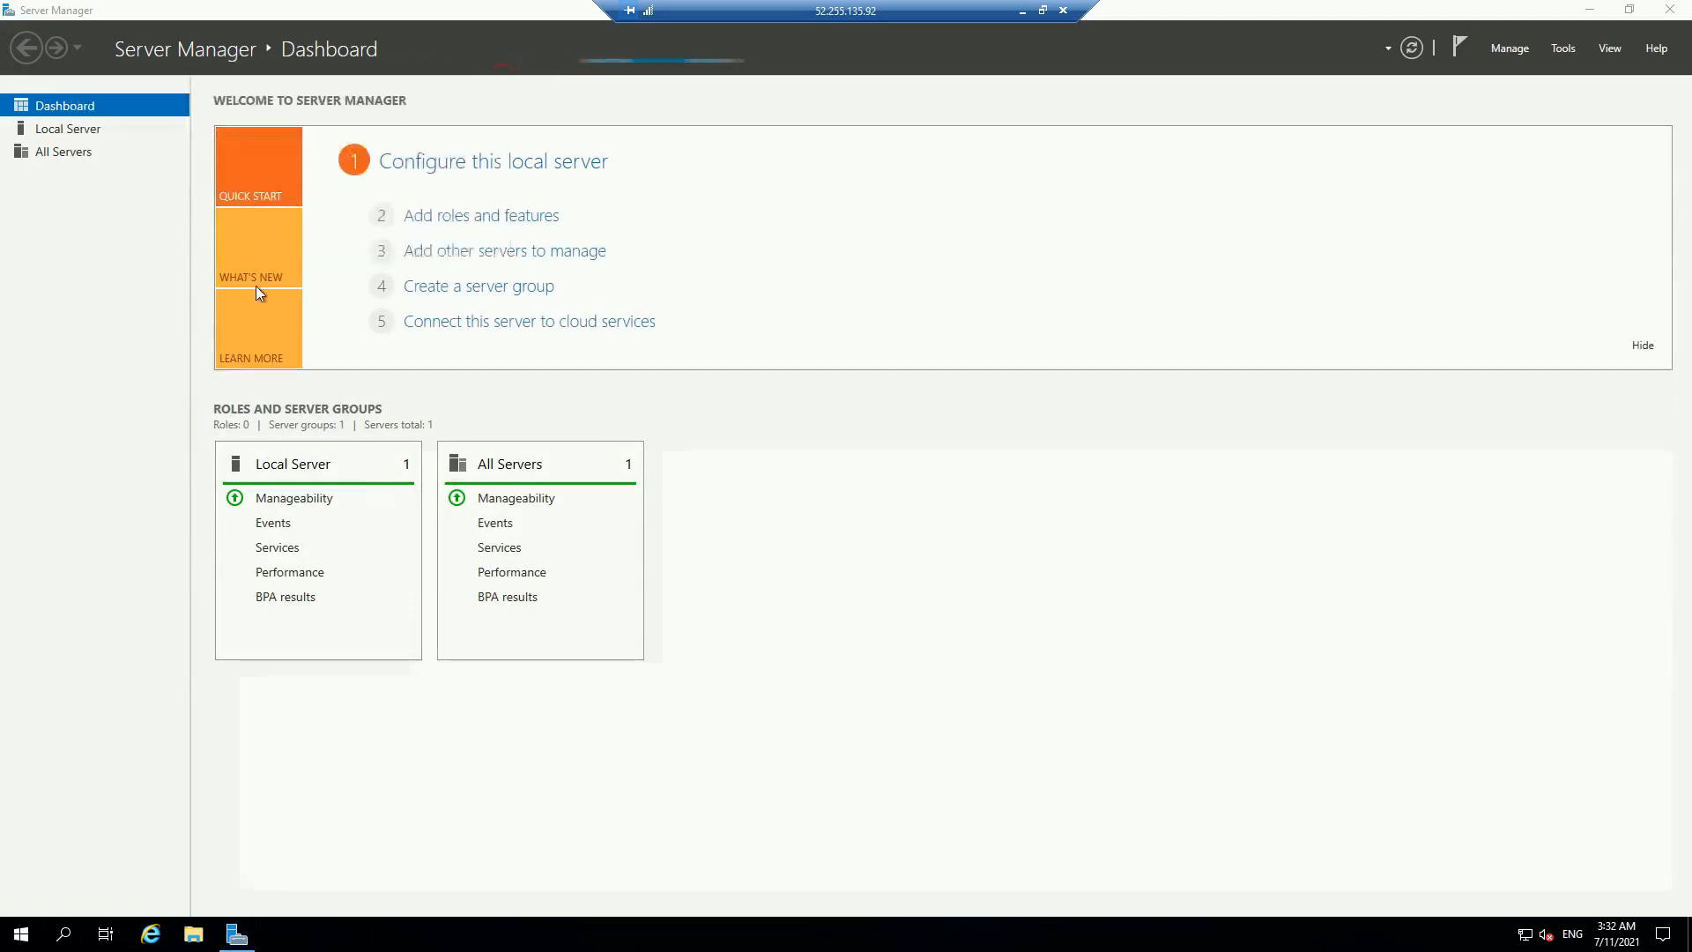
click(89, 129)
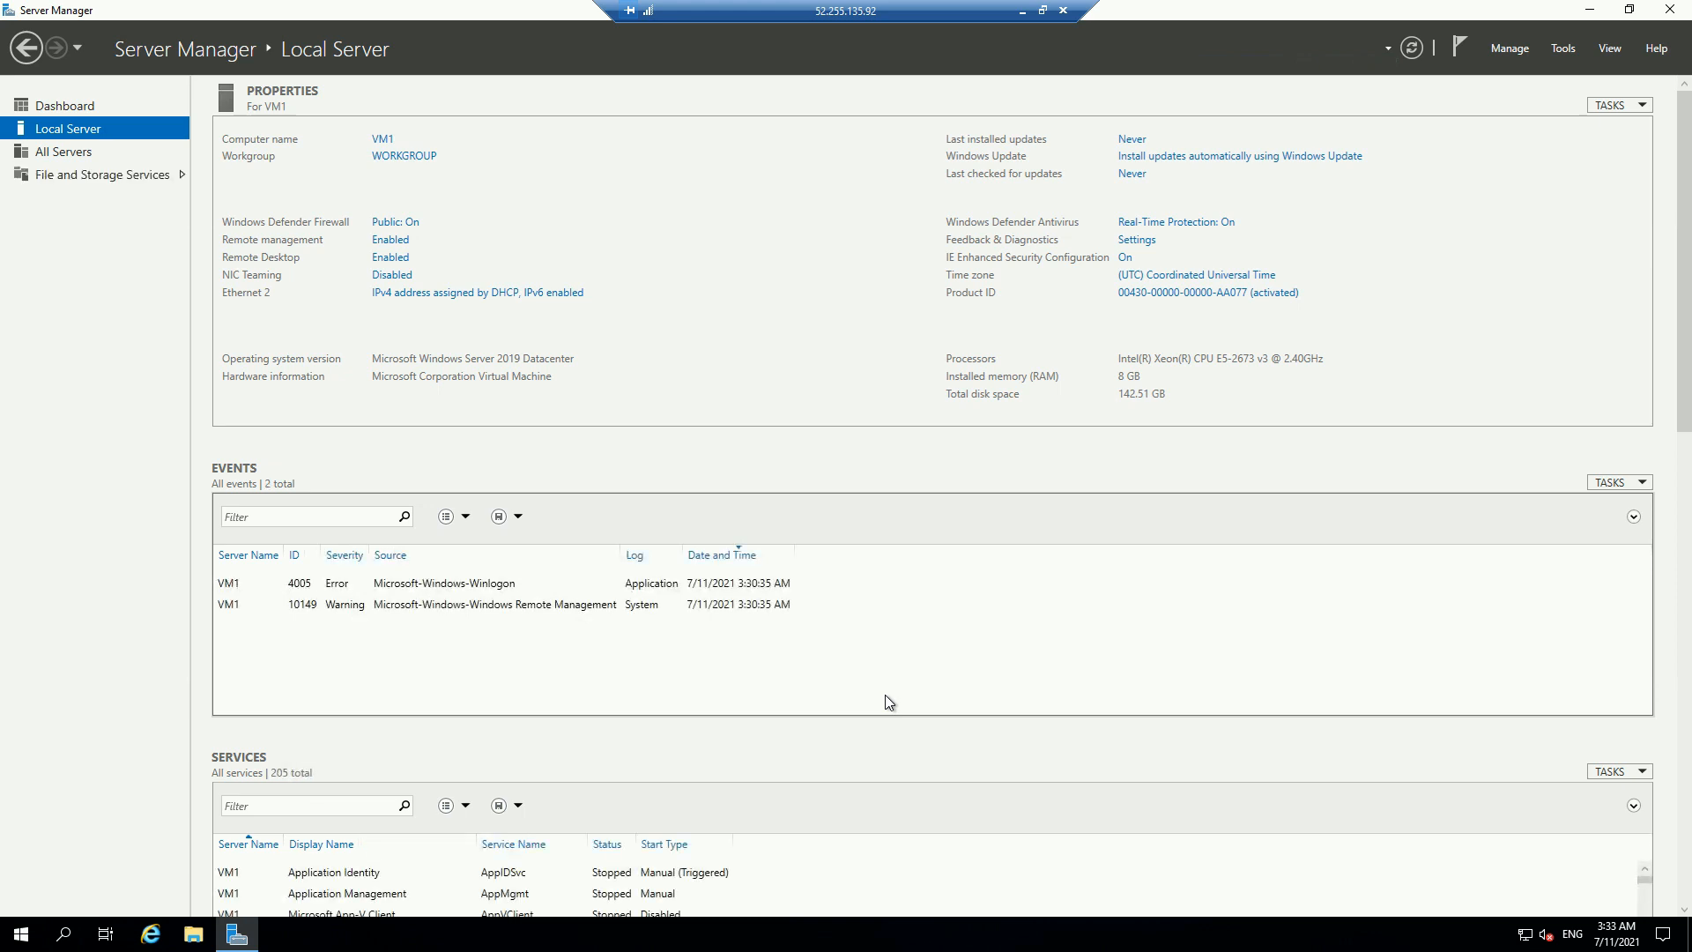
Step: Turn IE Enhanced Security Configuration Off for both administrators and users
click(1128, 258)
click(737, 444)
click(733, 547)
click(908, 634)
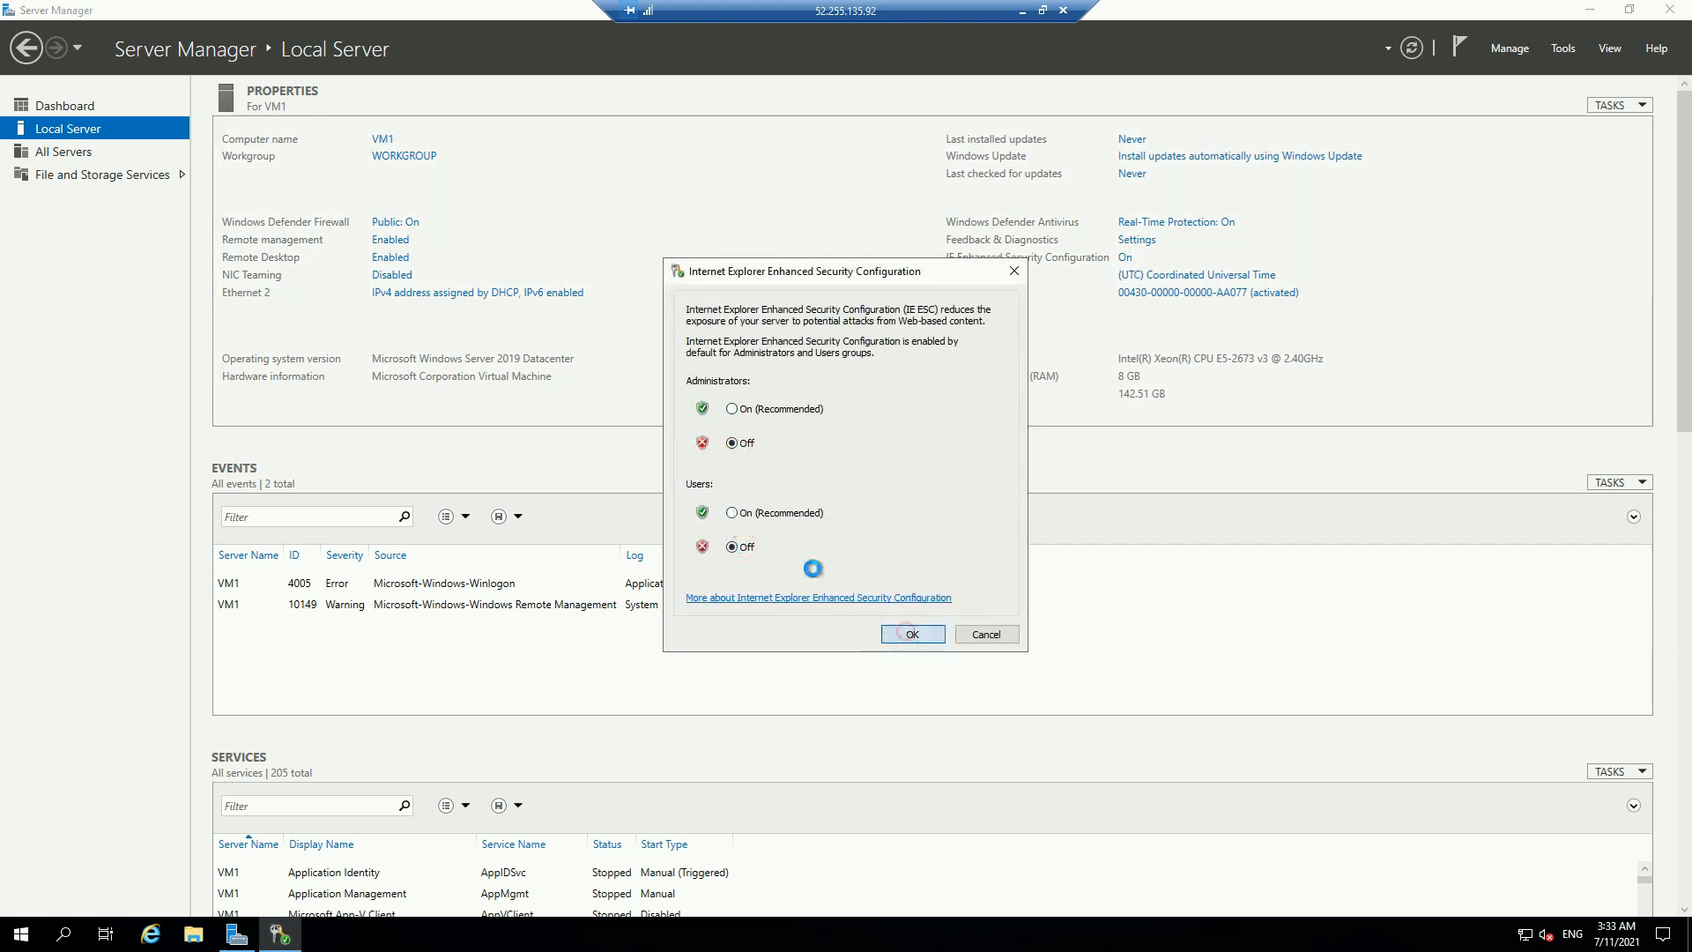
Step: Disable the Ethernet 2 network adapter, then minimize the remote session
click(514, 298)
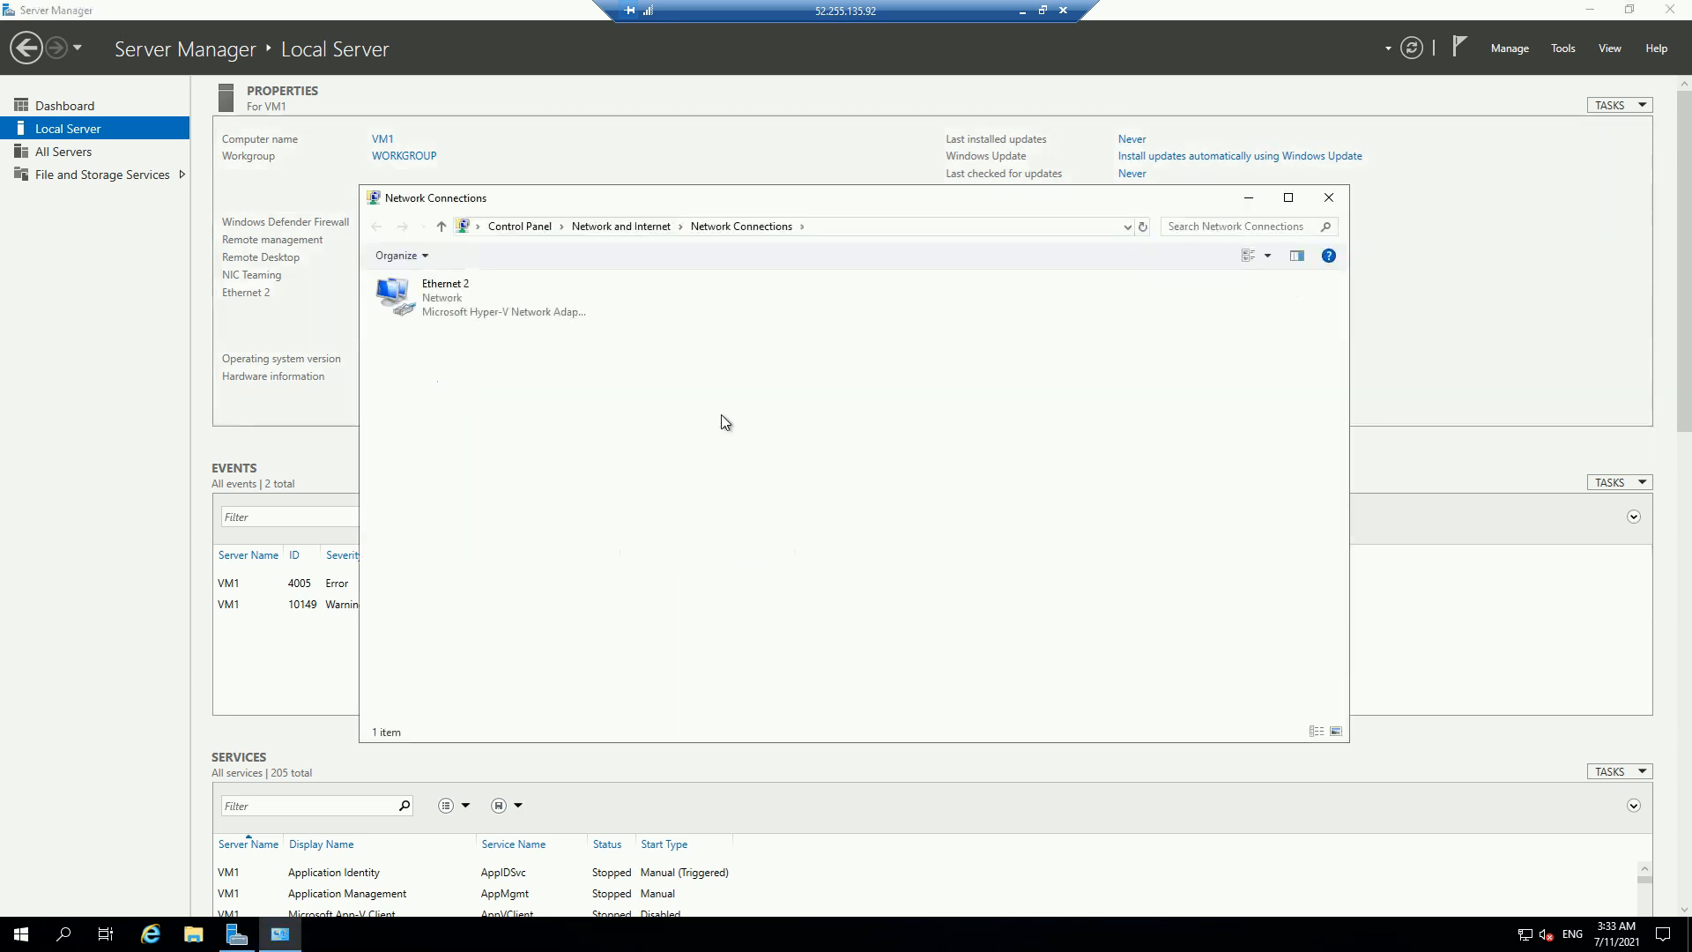
click(542, 312)
right_click(543, 314)
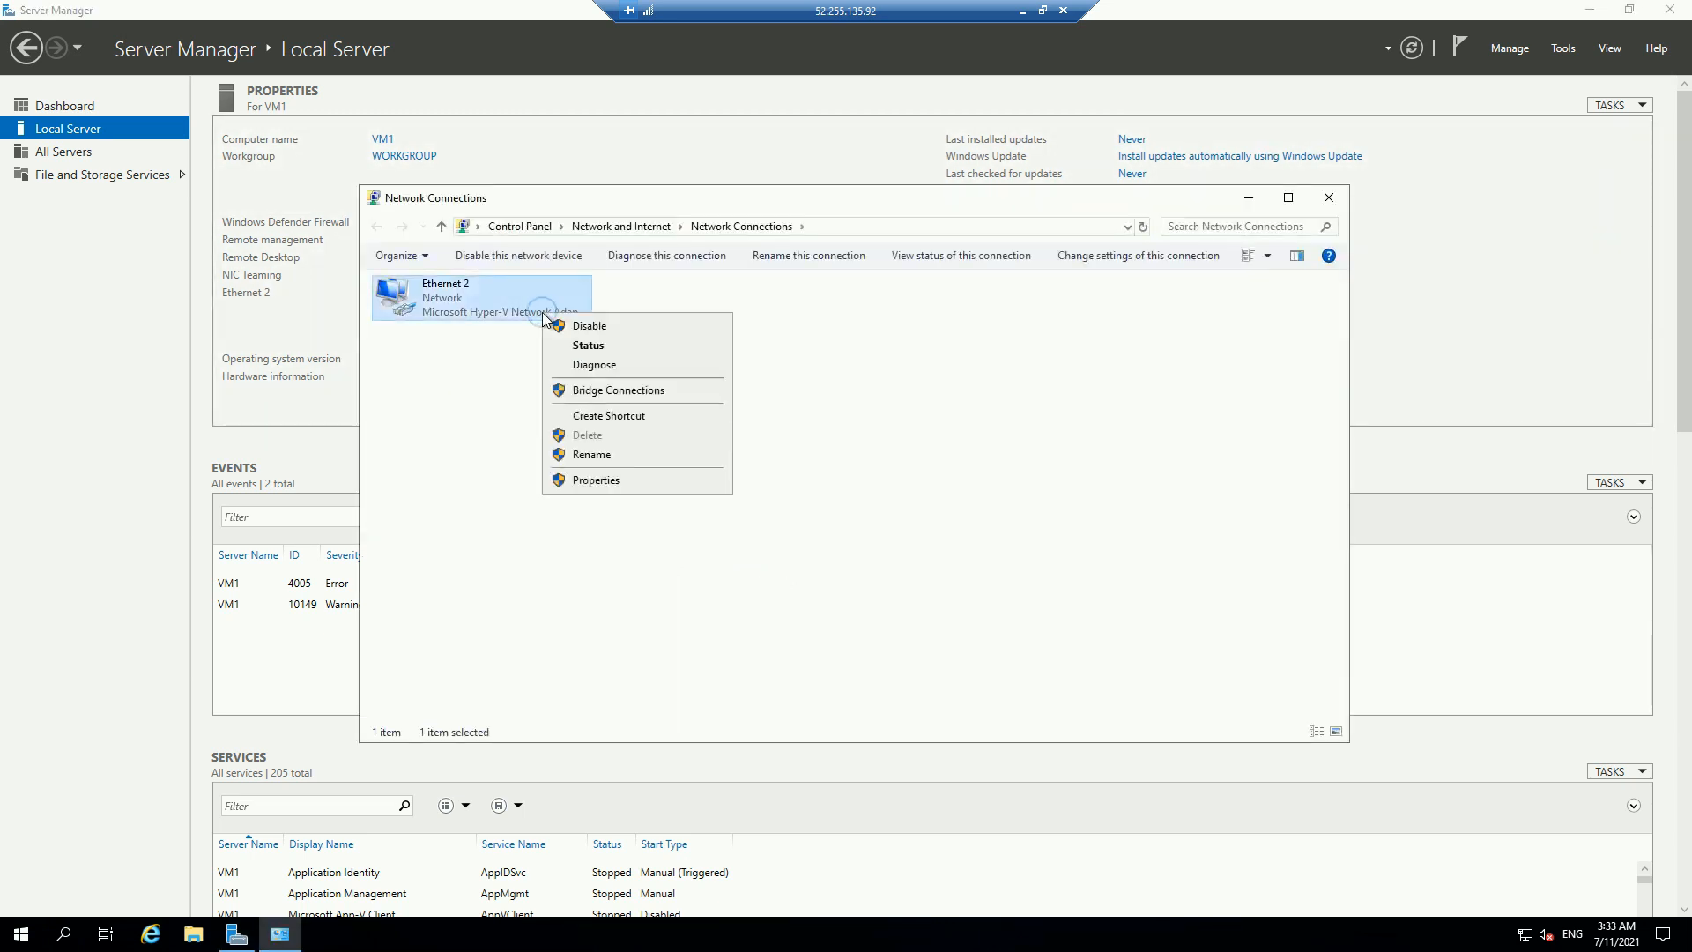
click(584, 326)
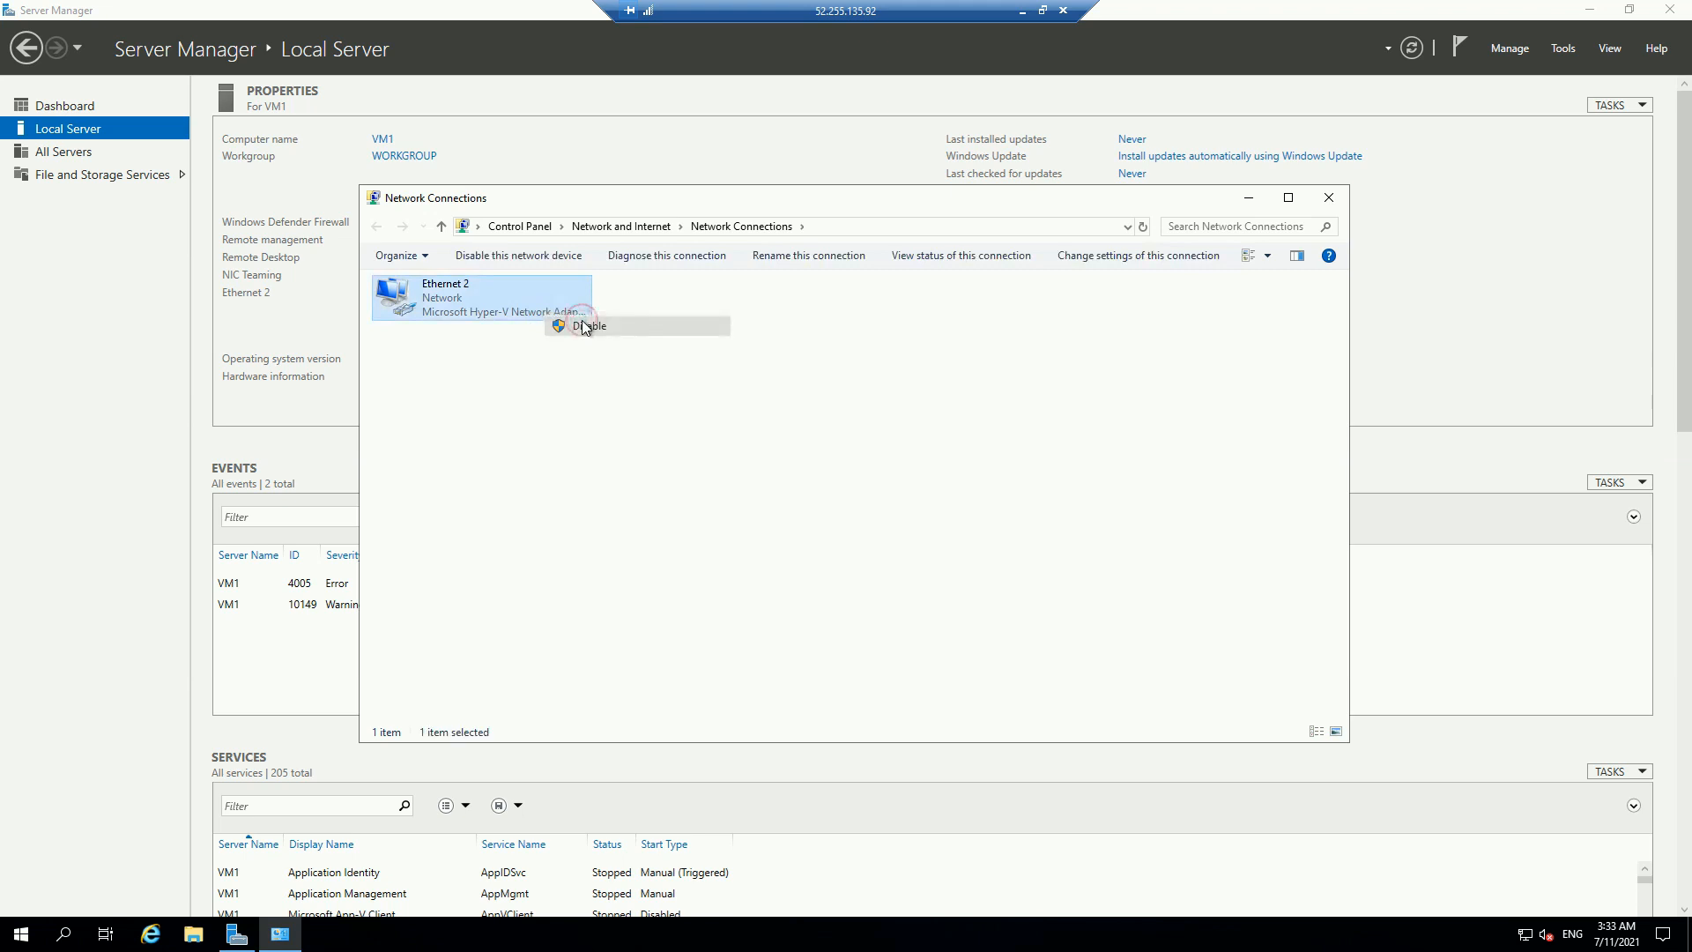
click(1021, 17)
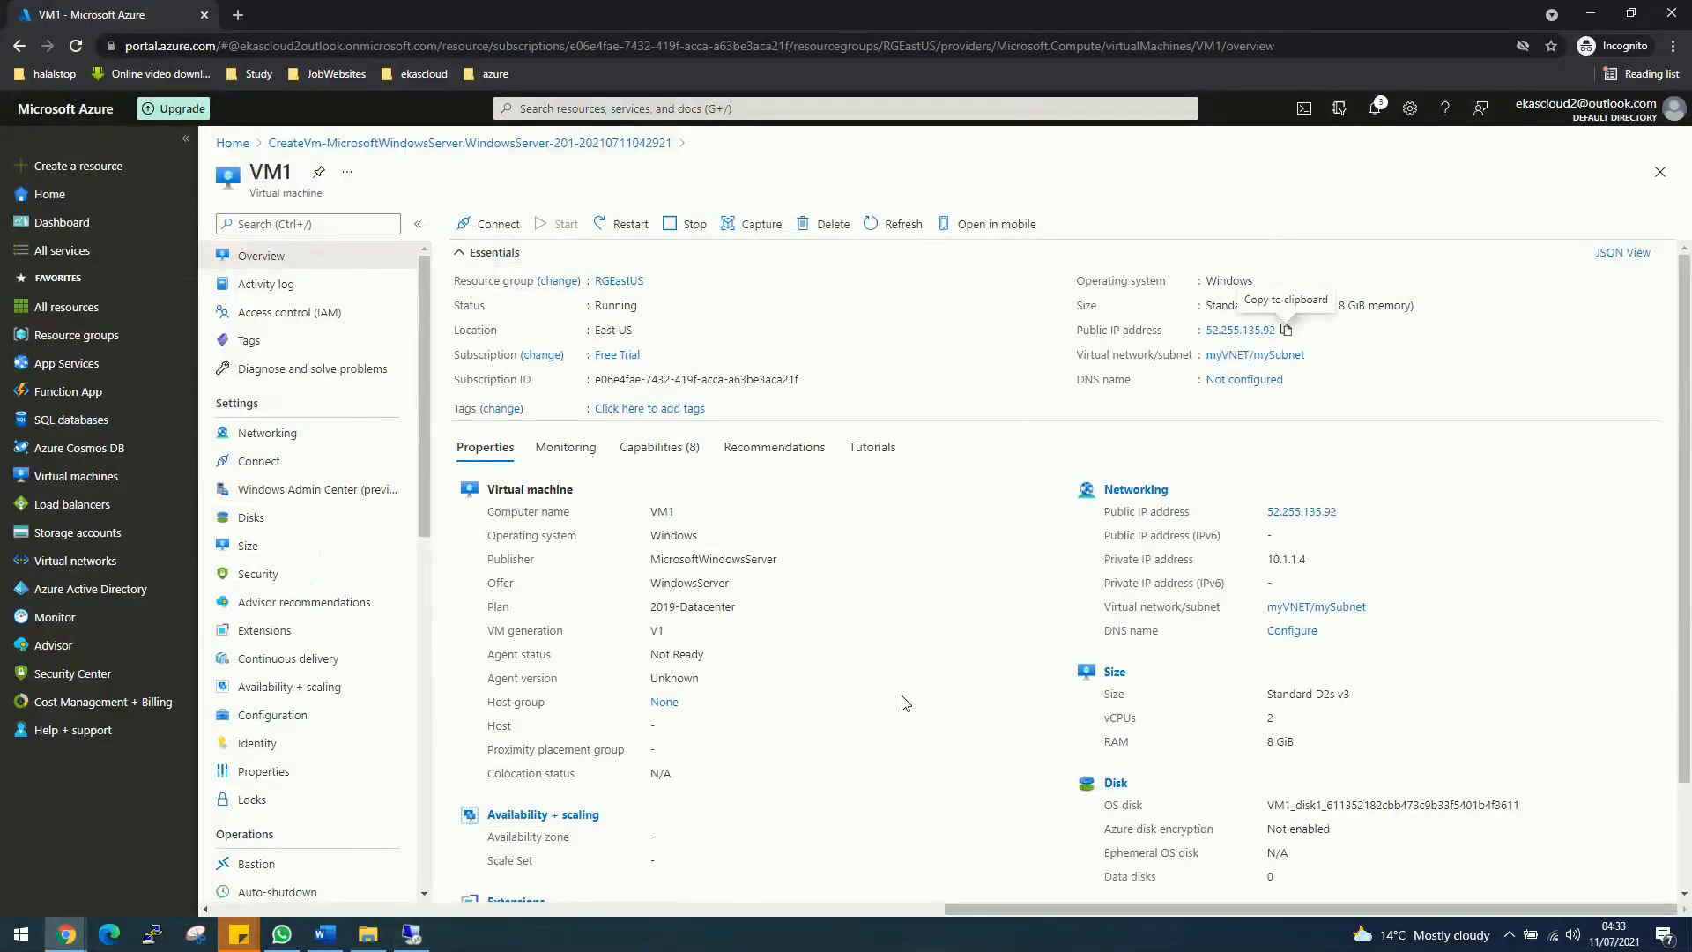
Step: Stop VM1 from the portal toolbar and confirm the stop
click(416, 937)
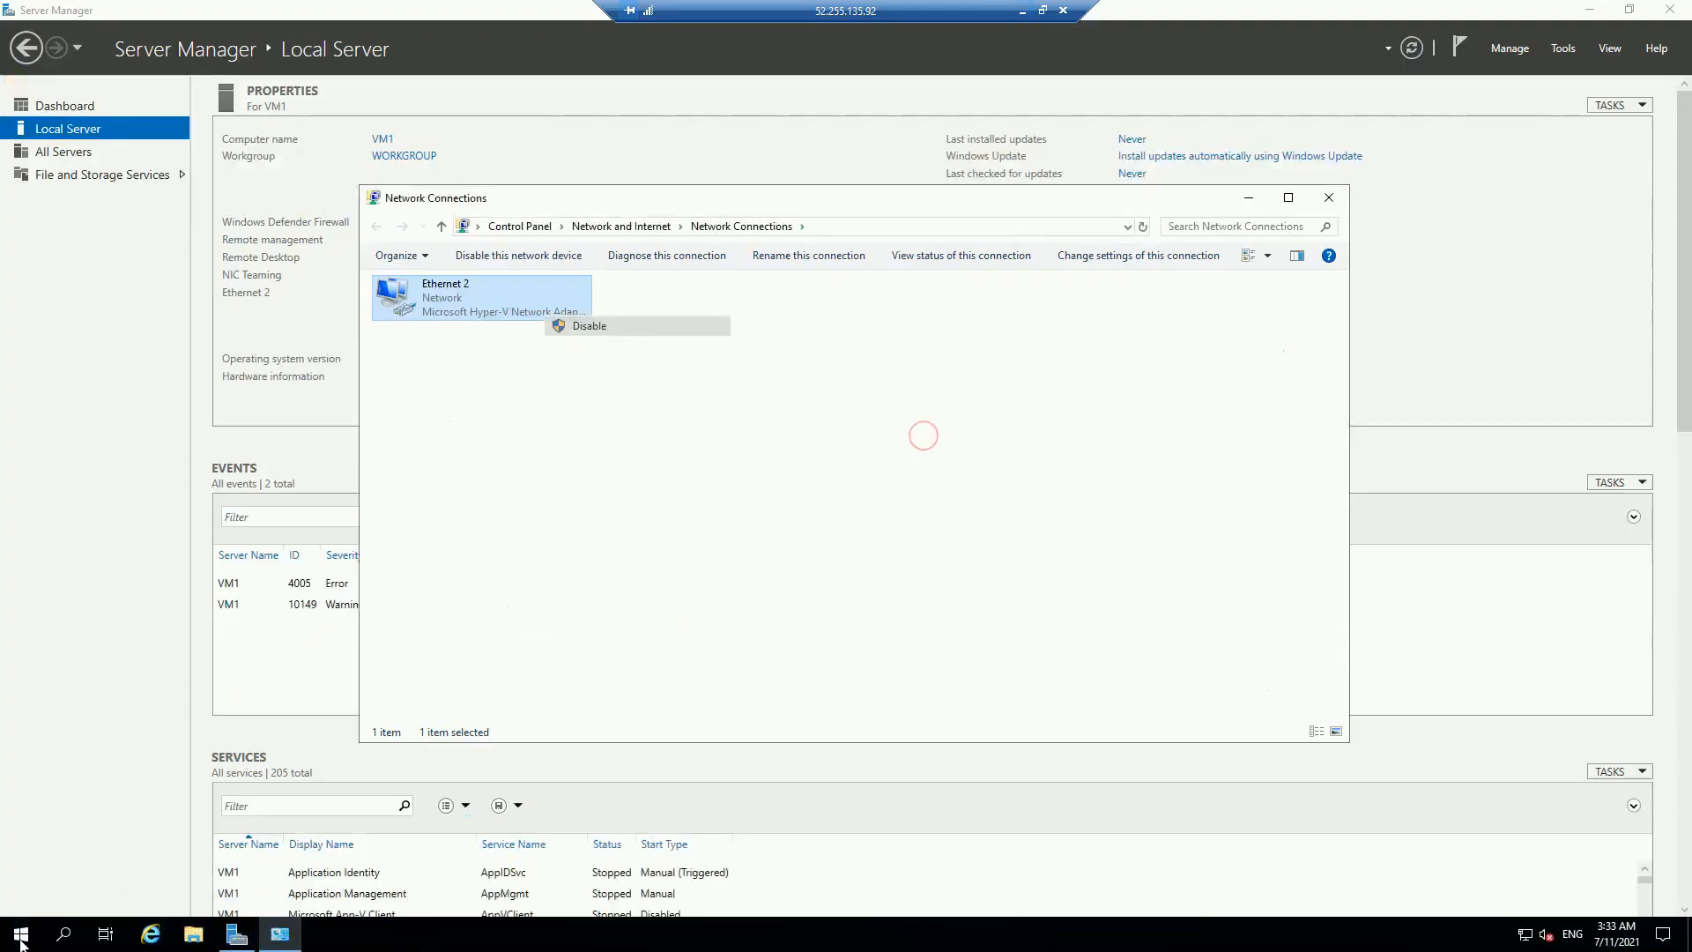
click(1021, 10)
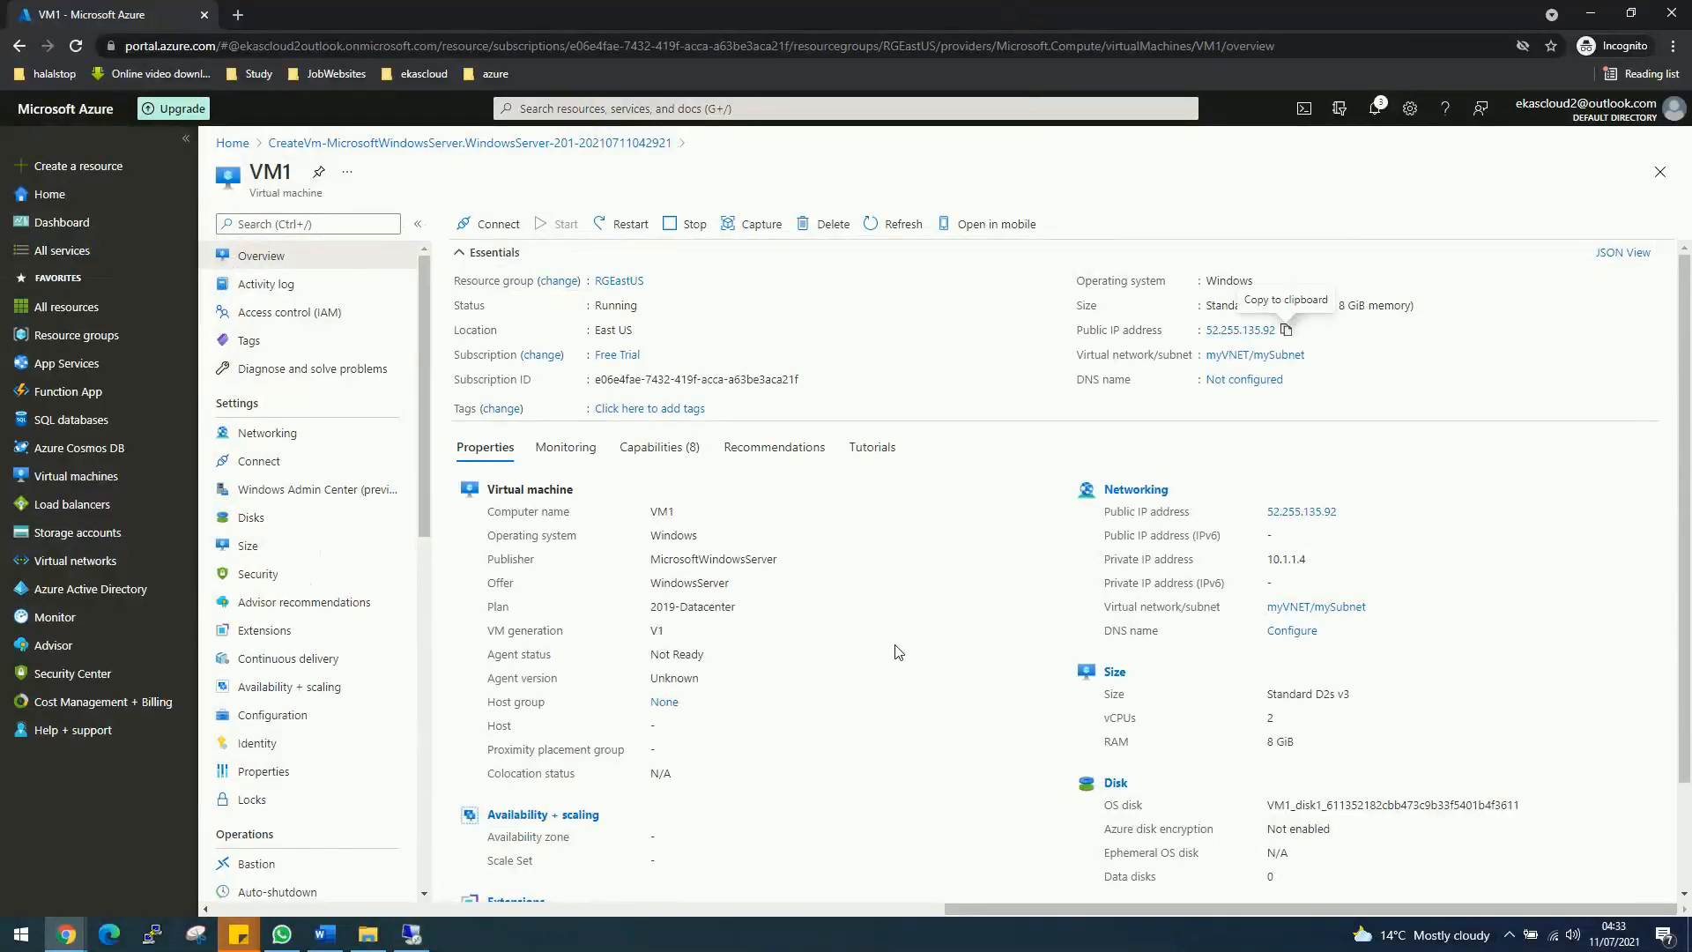
click(695, 224)
click(481, 434)
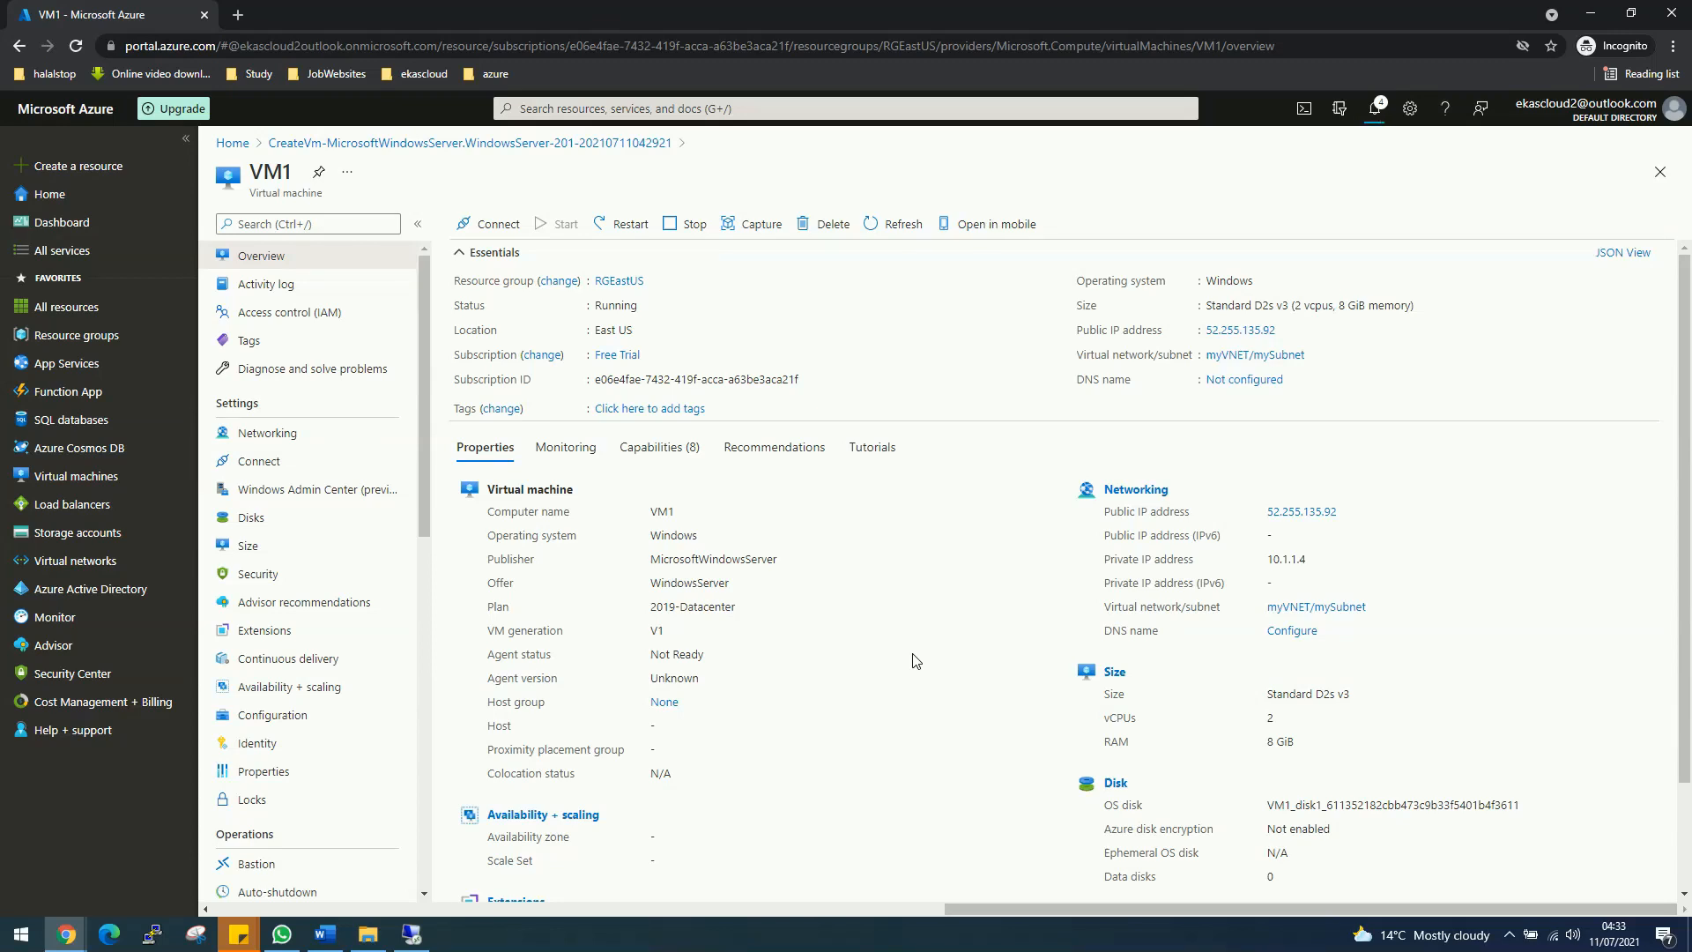
Step: Check portal notifications and cancel the lost RDP session's reconnect attempt
click(1379, 124)
click(412, 935)
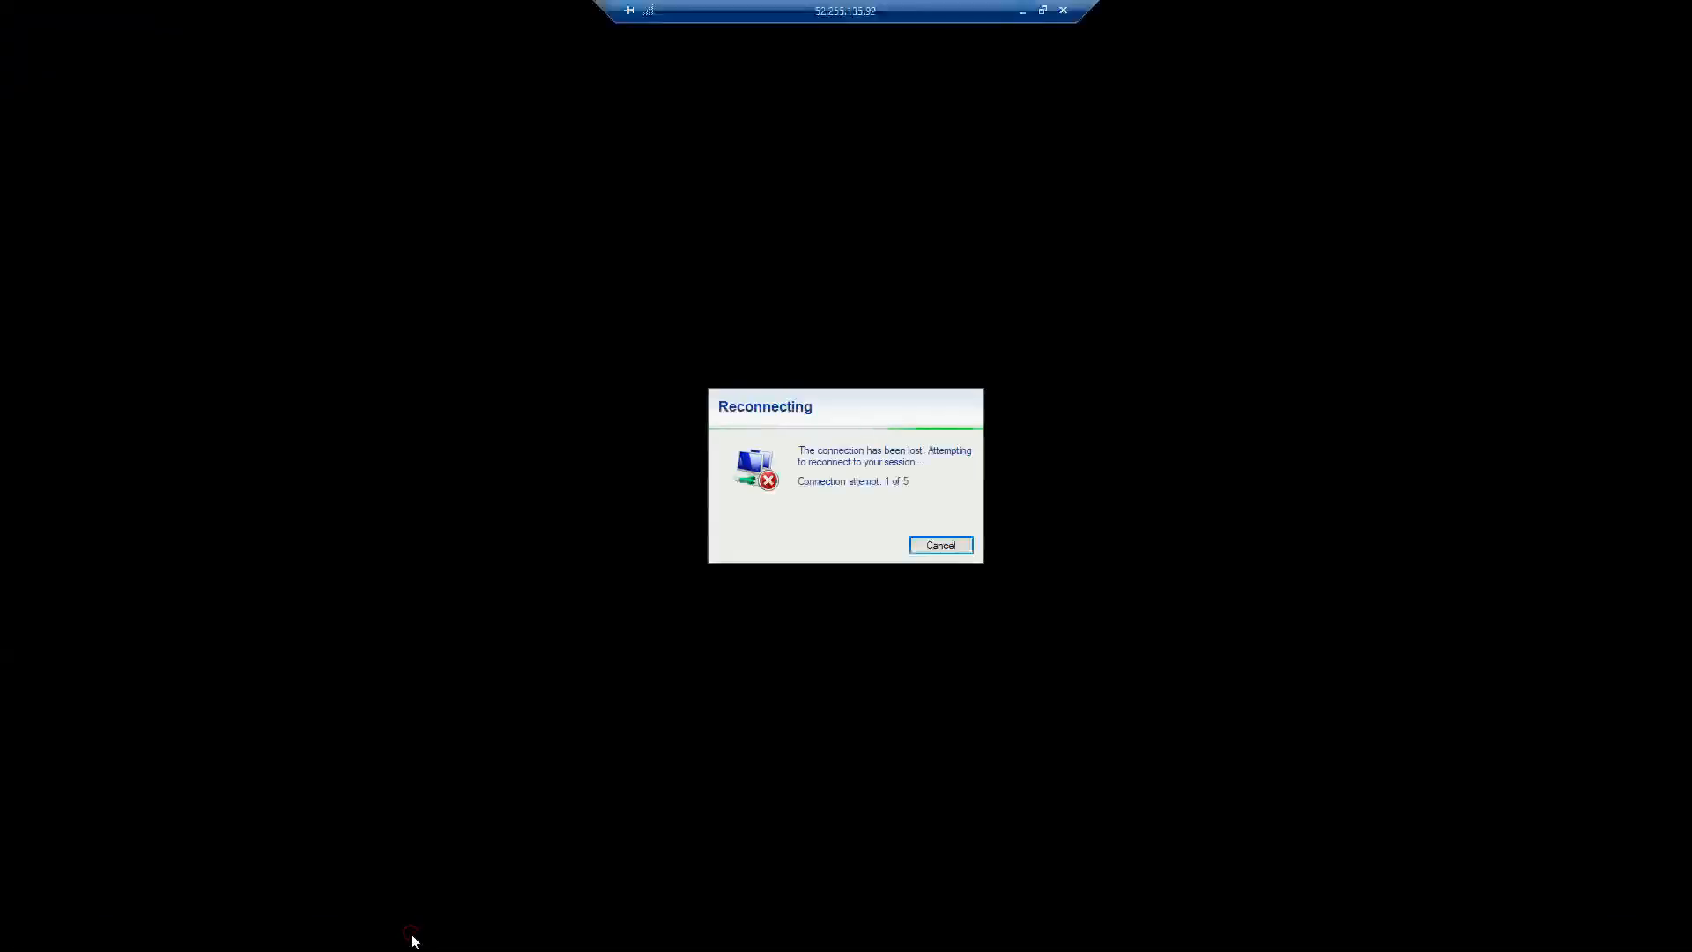
click(934, 551)
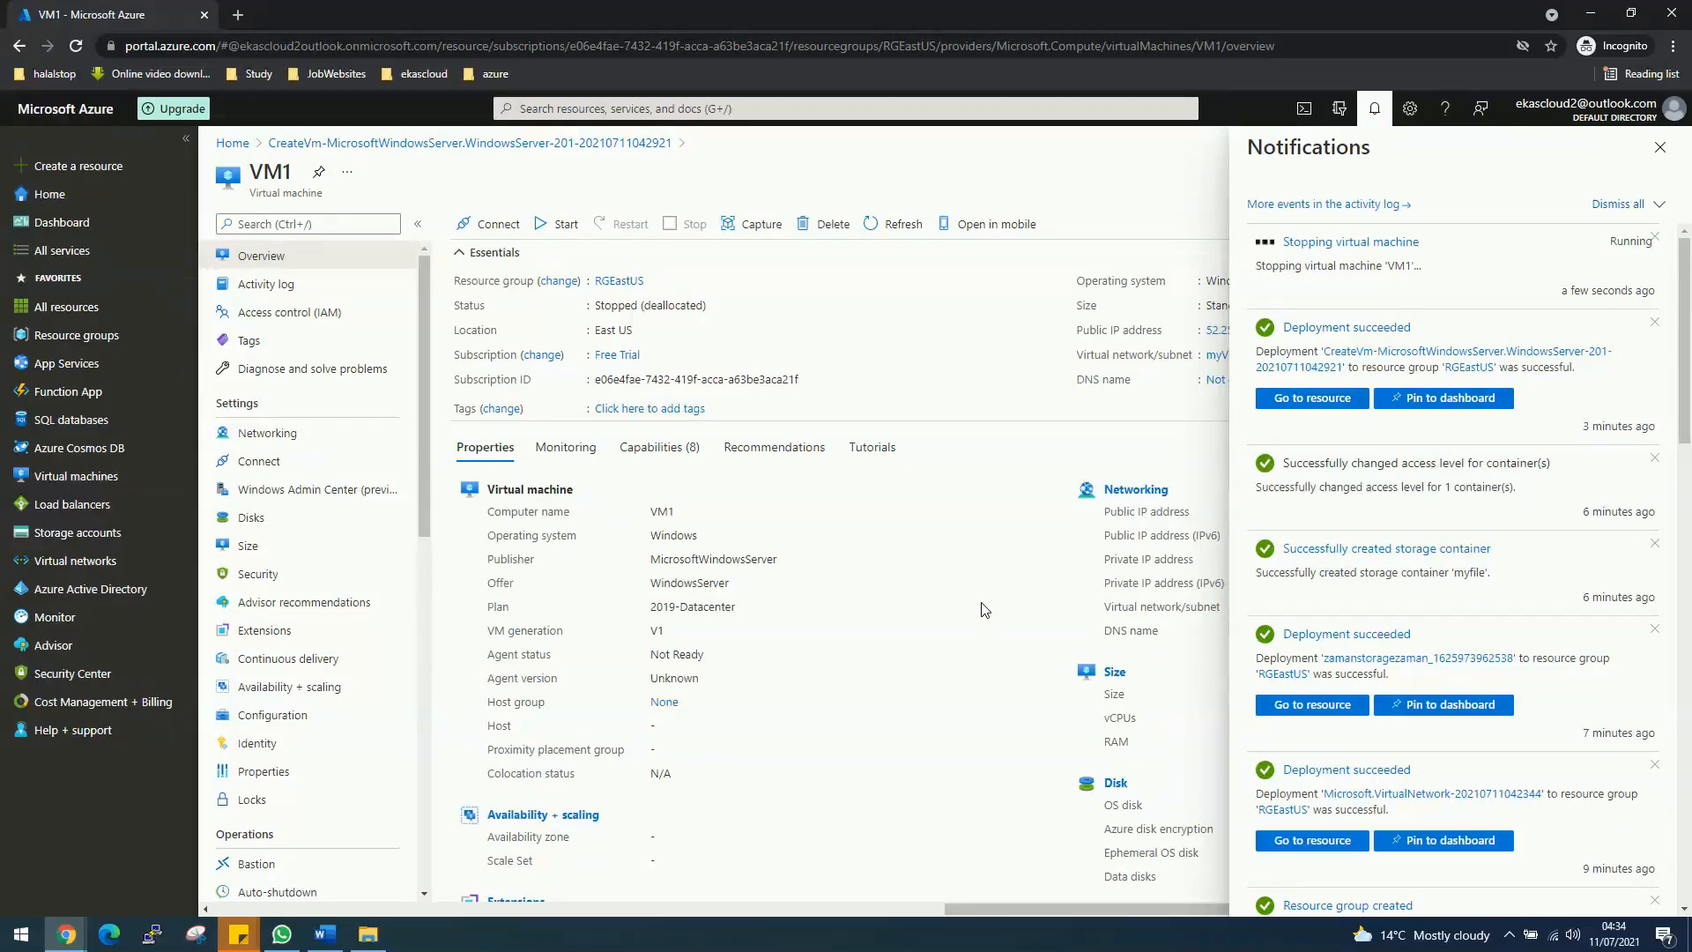
Step: Use the portal search to reach Network interfaces and start a new interface with + Create
click(957, 110)
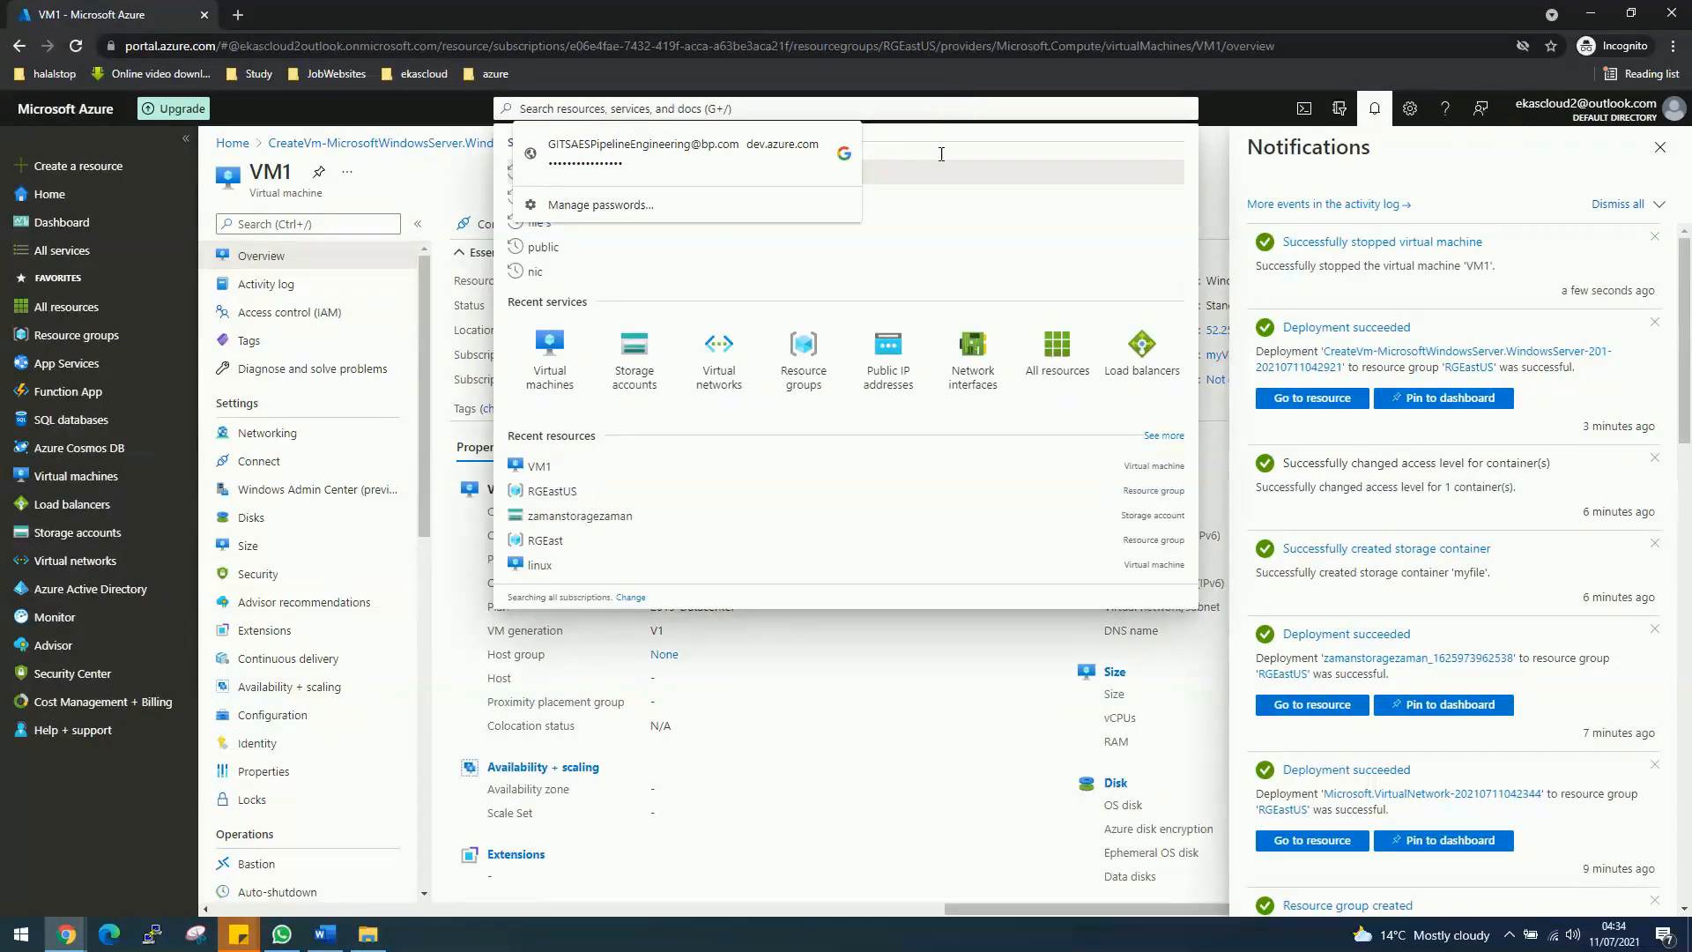
click(912, 770)
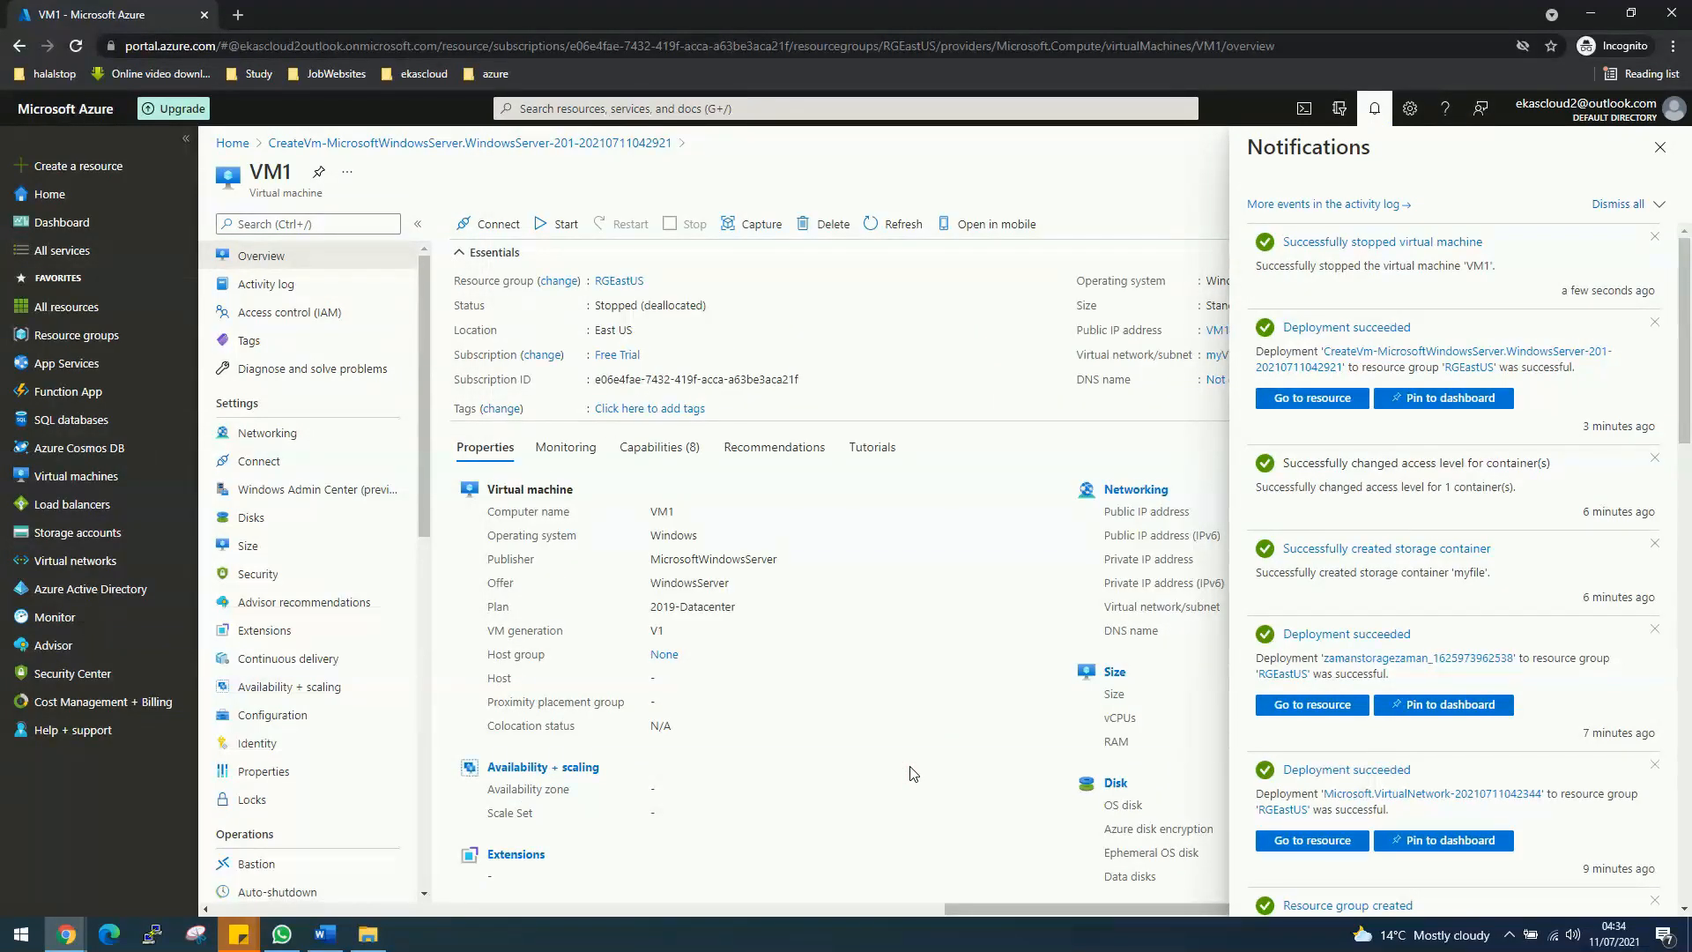
click(593, 109)
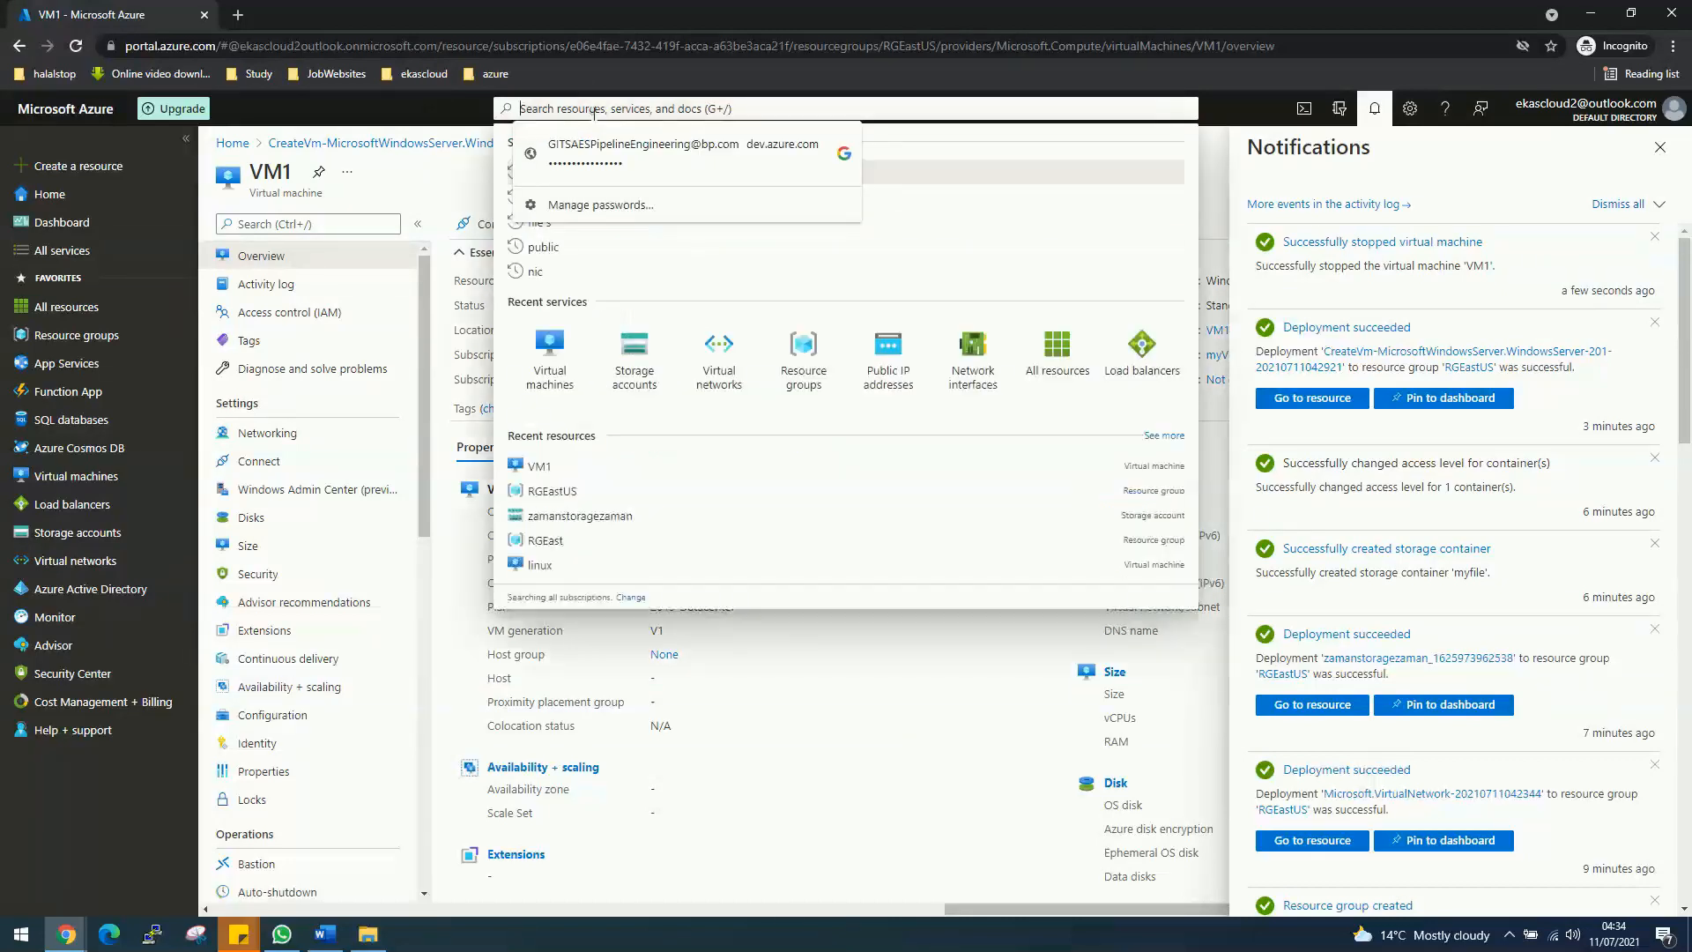
click(988, 396)
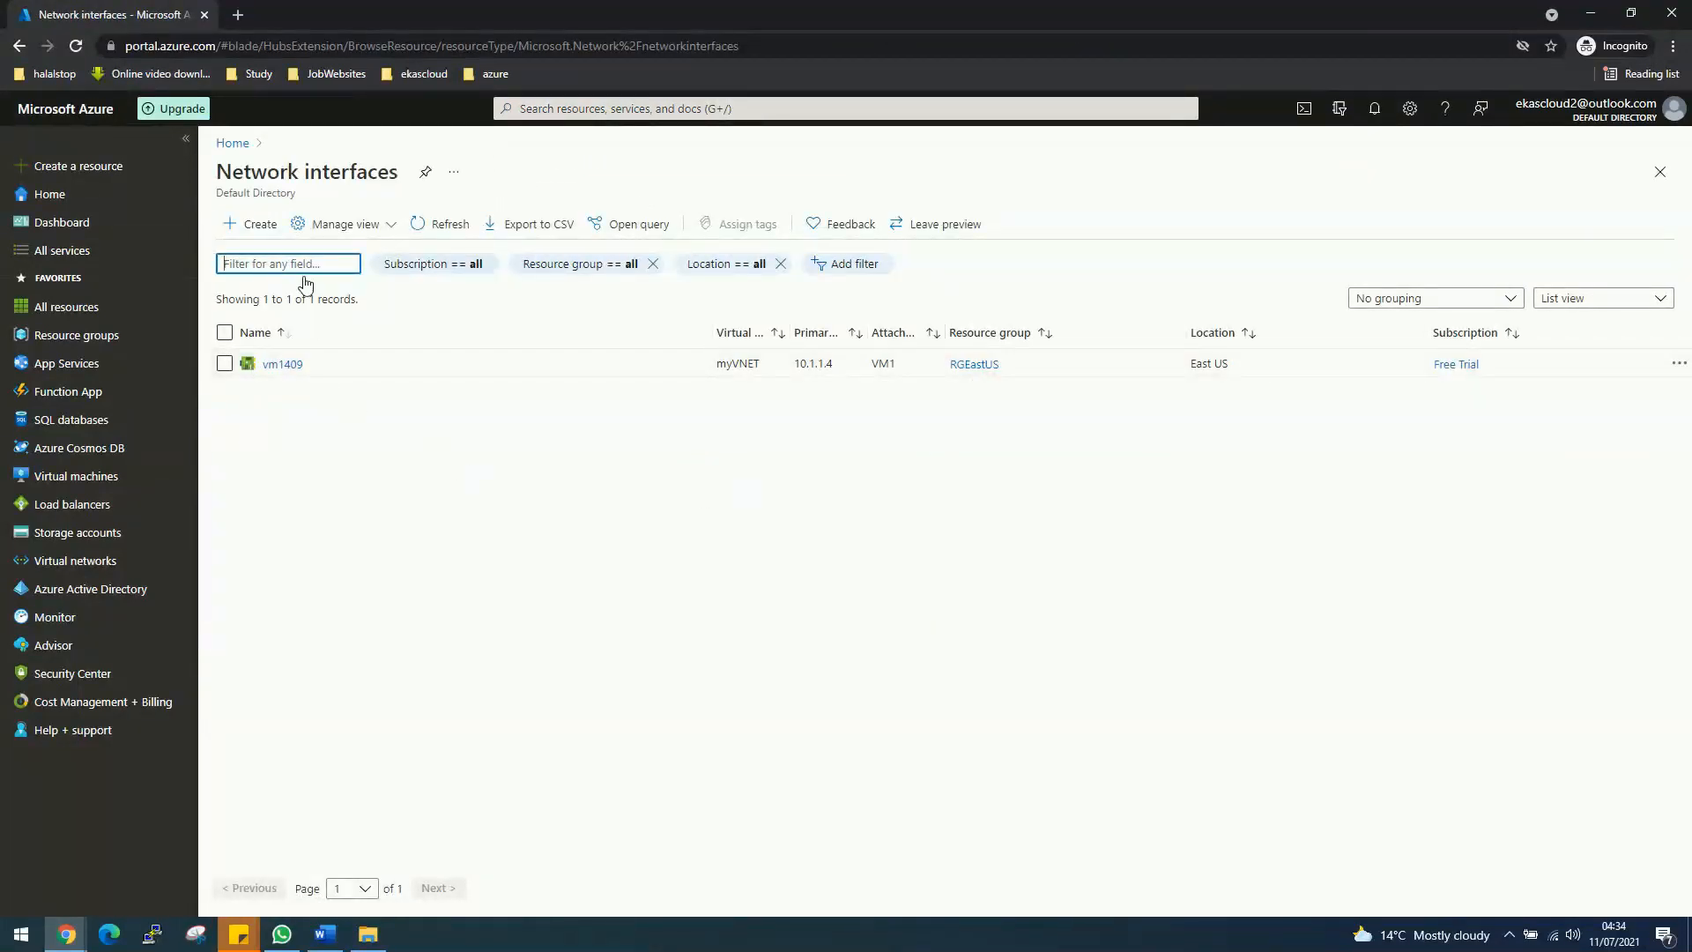
click(259, 227)
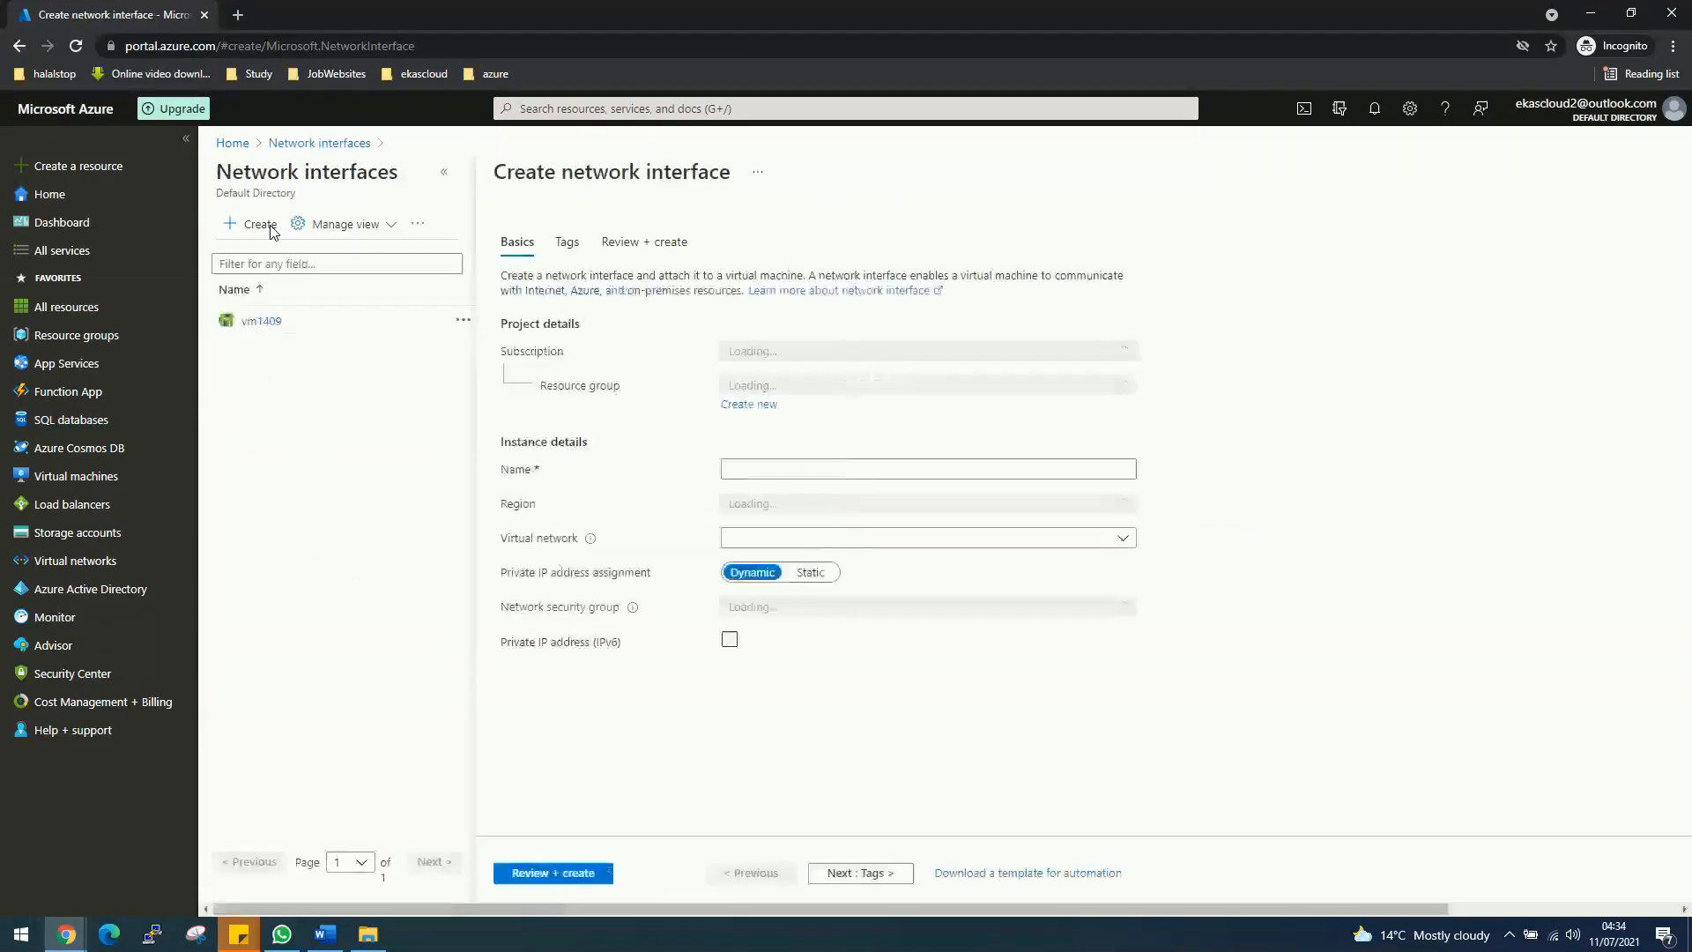
Step: Put the new interface in resource group RGEastUS and name it externalNIC
click(846, 389)
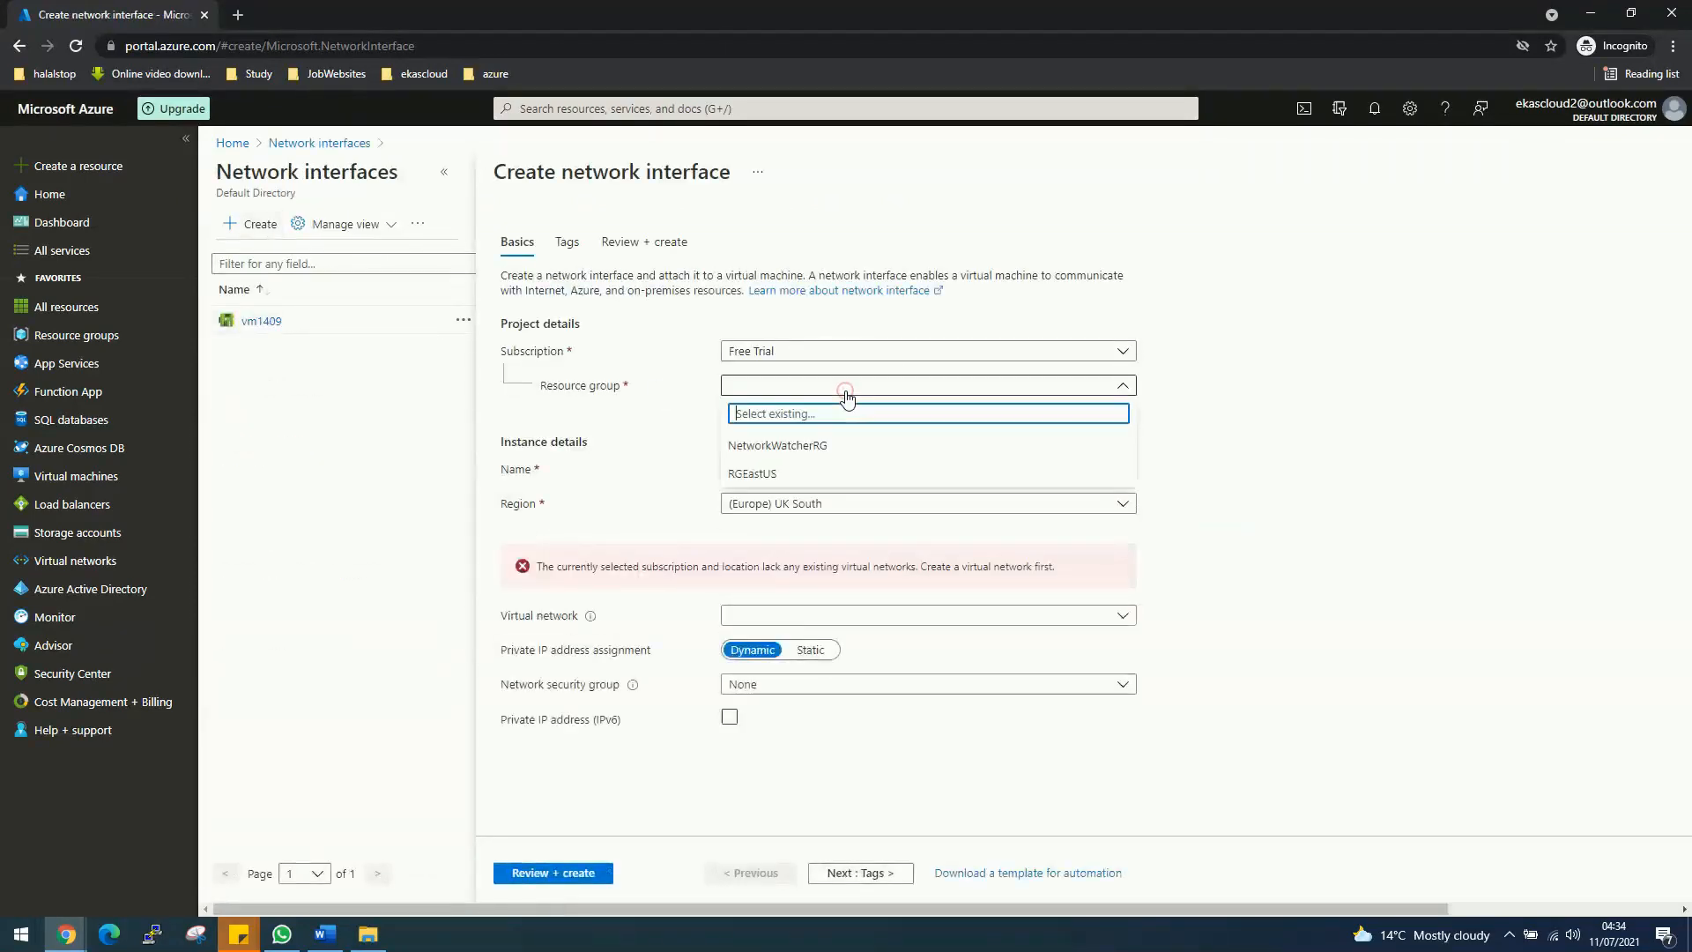
click(755, 477)
click(757, 472)
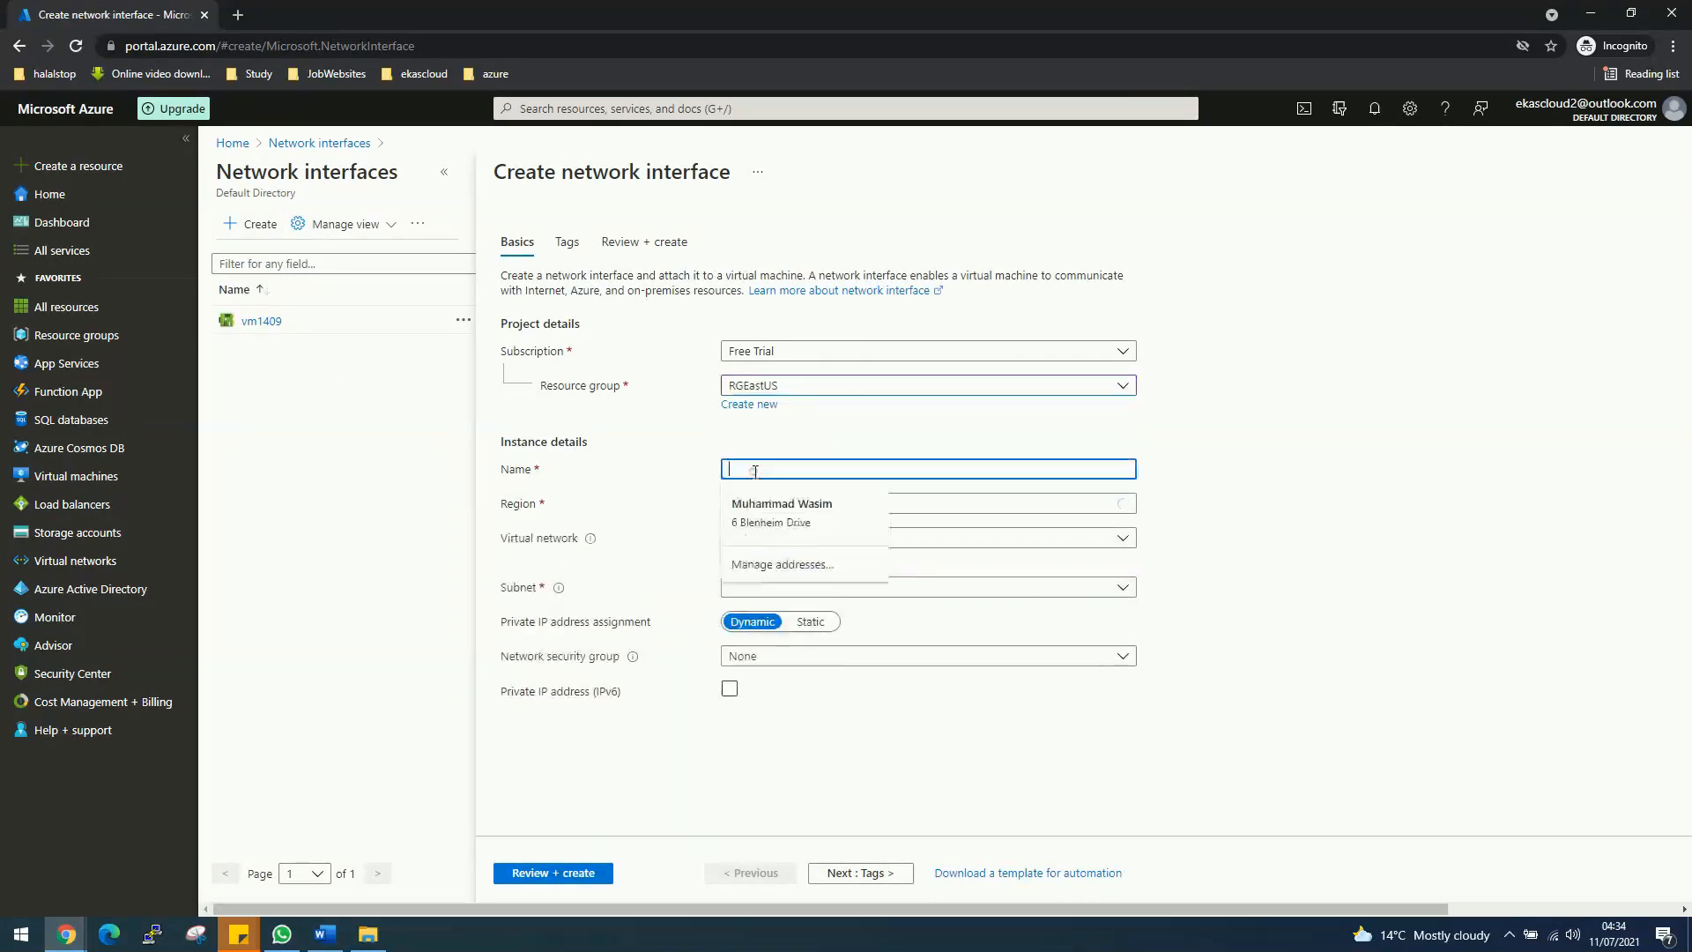
text(ex)
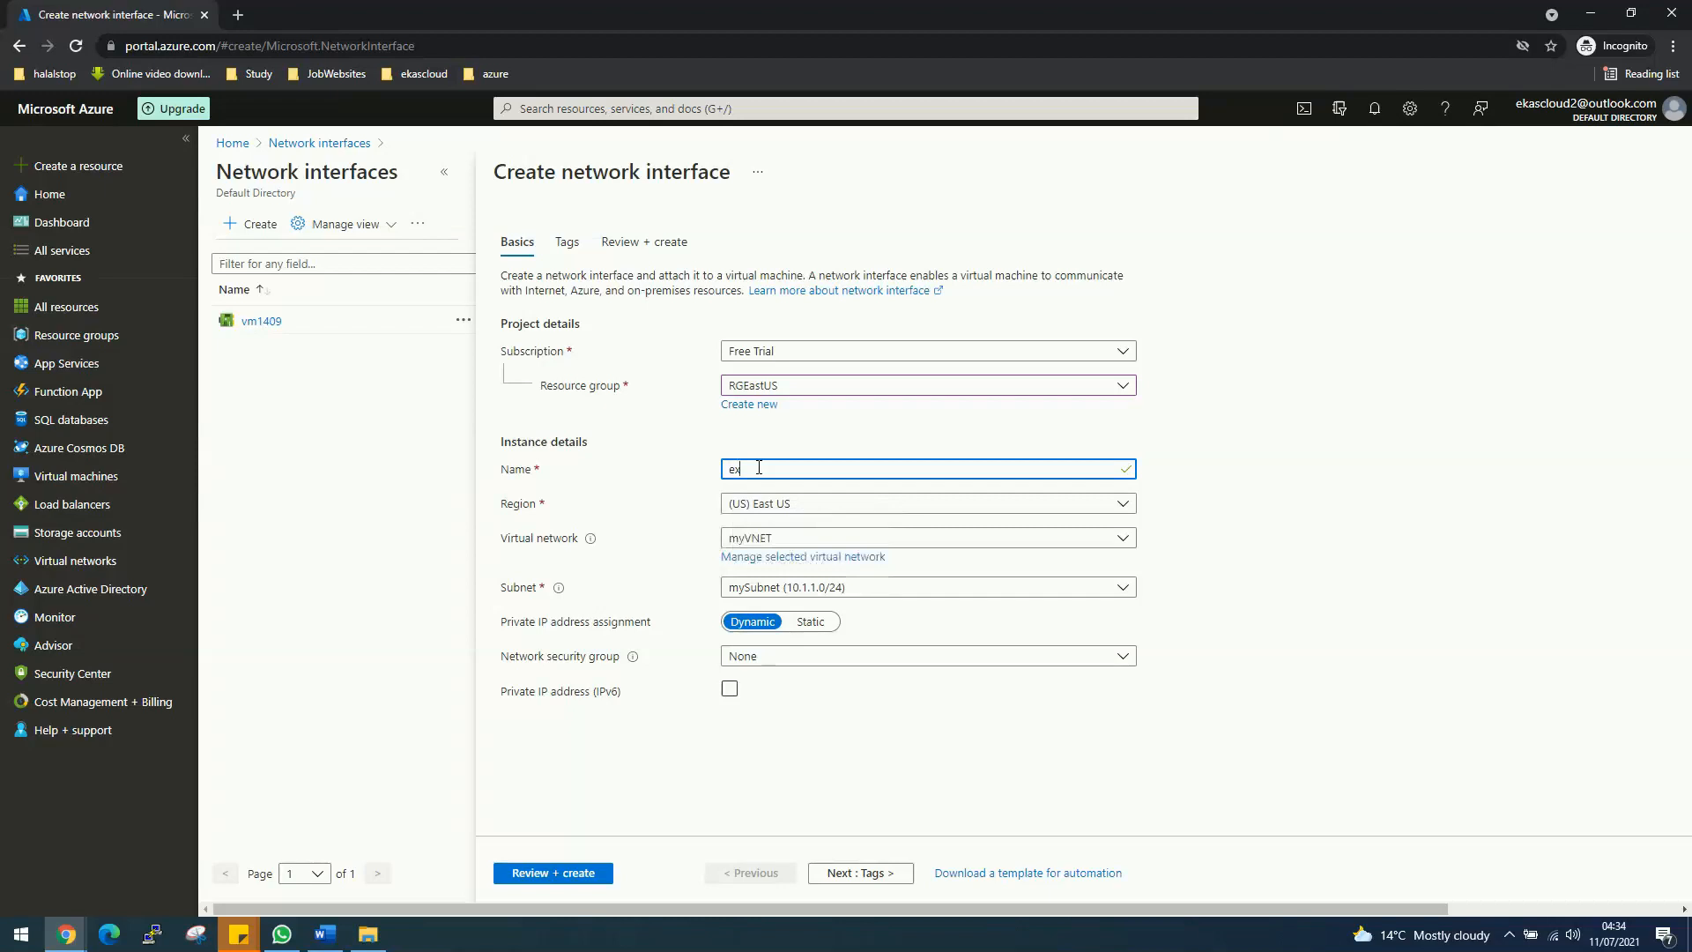
text(ternalNIC)
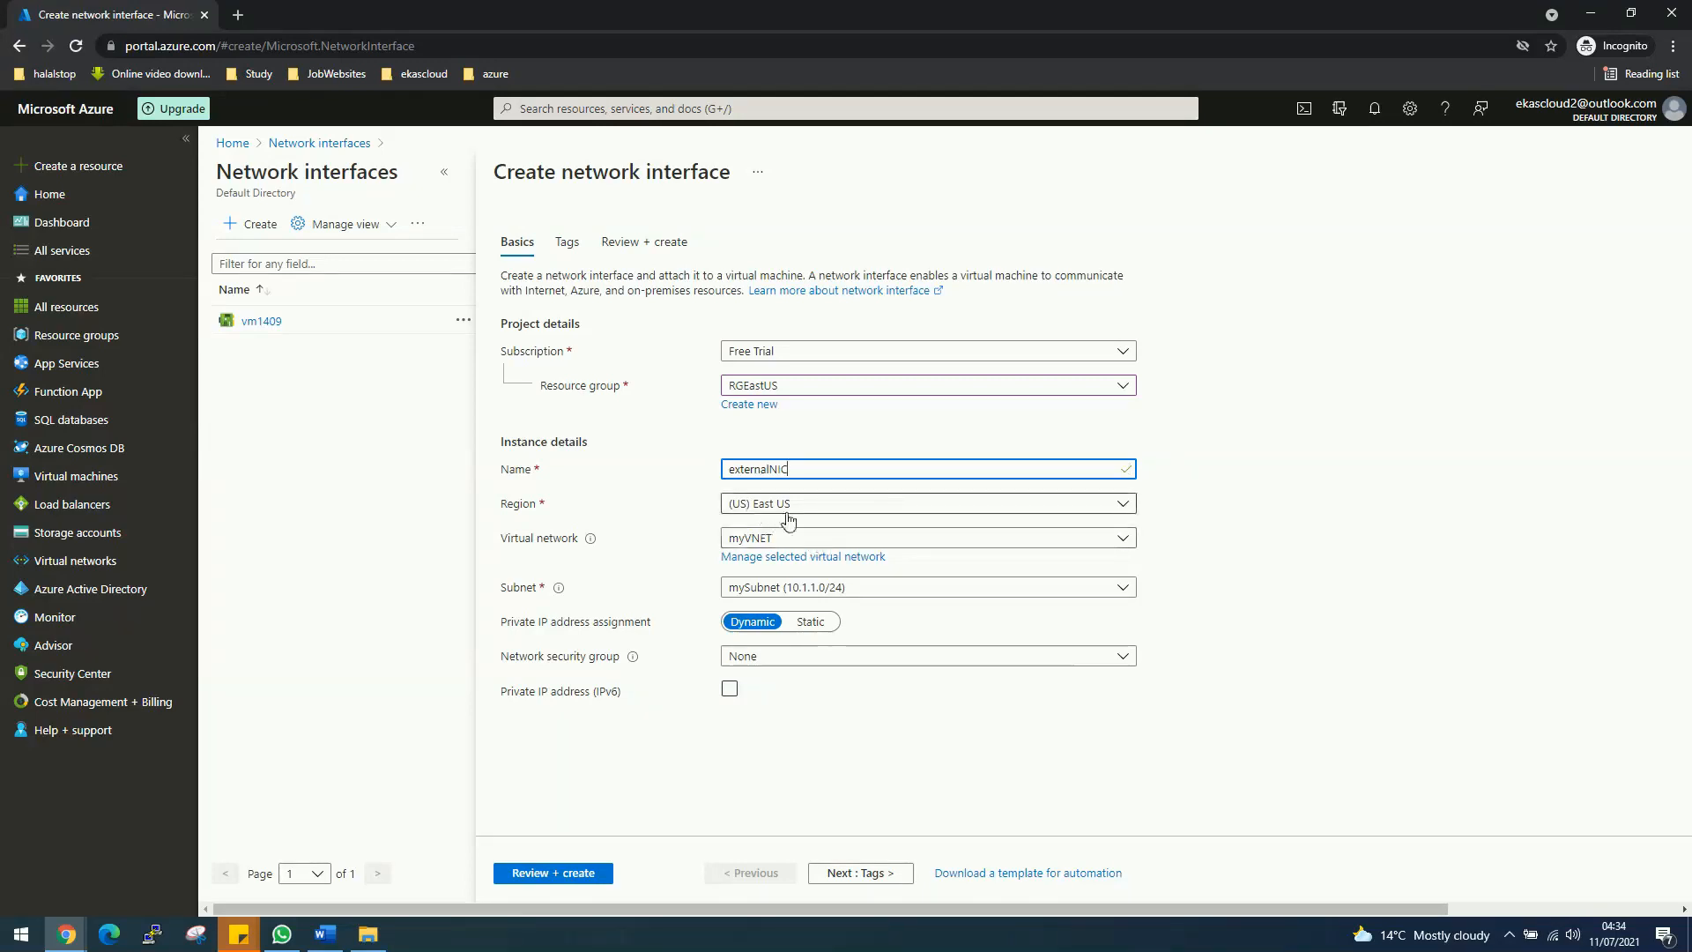
Step: Attach it to myVNET/mySubnet (10.1.1.0/24) with VM1-nsg, then run Review + create
click(804, 535)
click(790, 628)
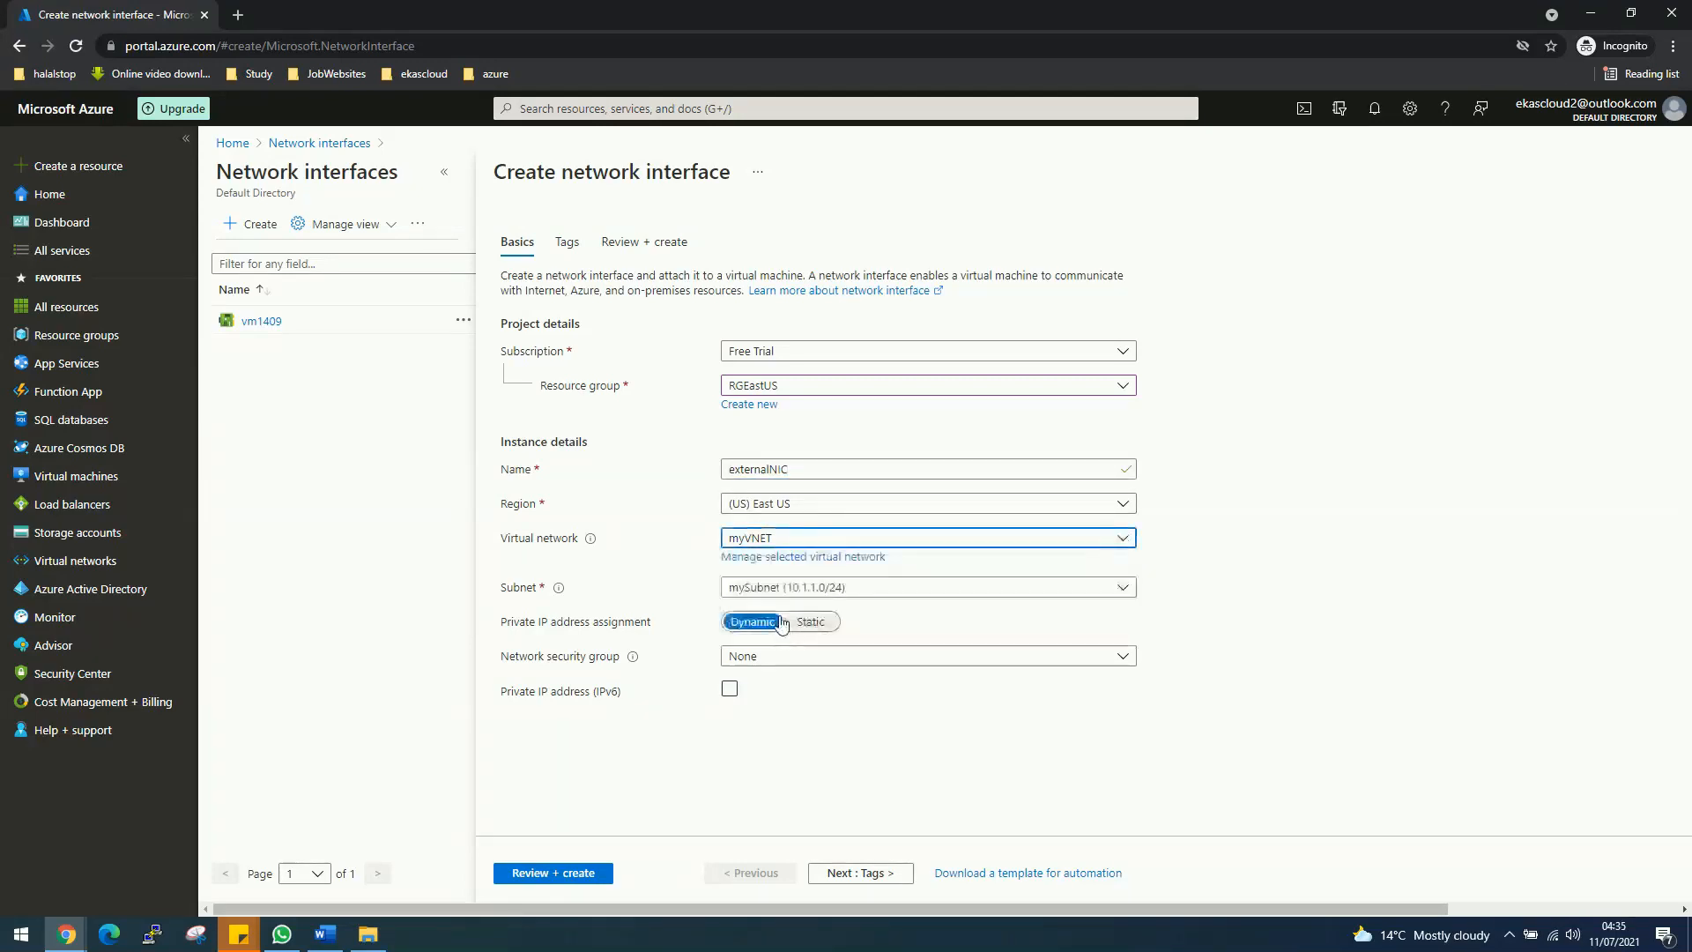
click(807, 588)
click(804, 649)
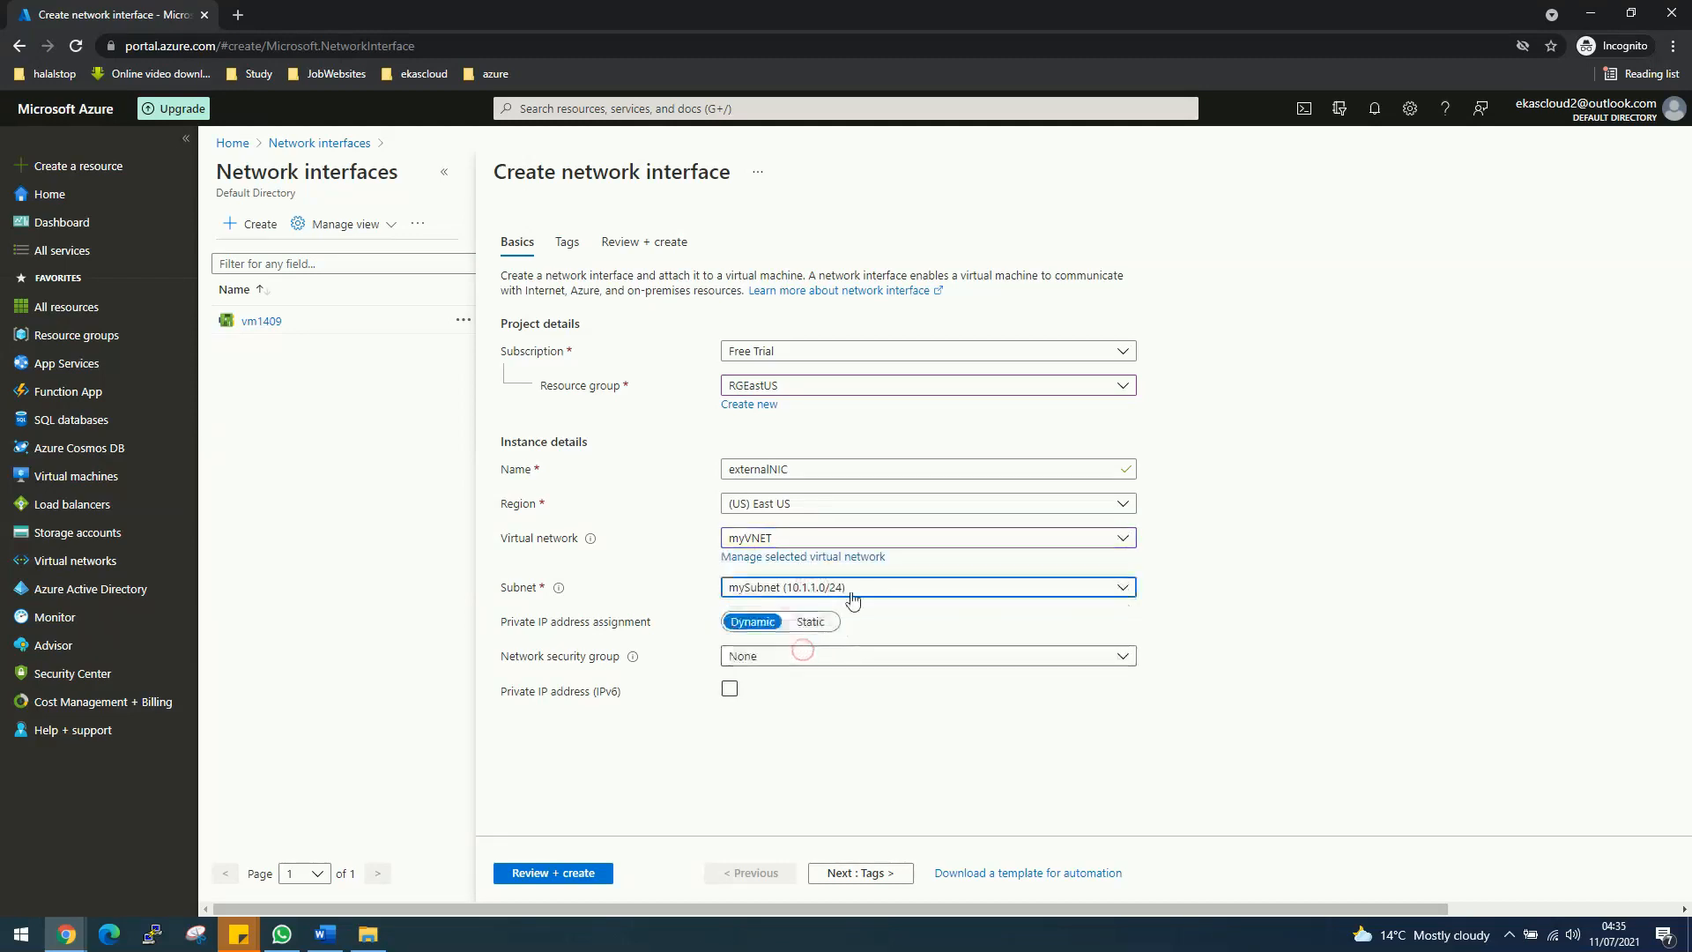
click(868, 661)
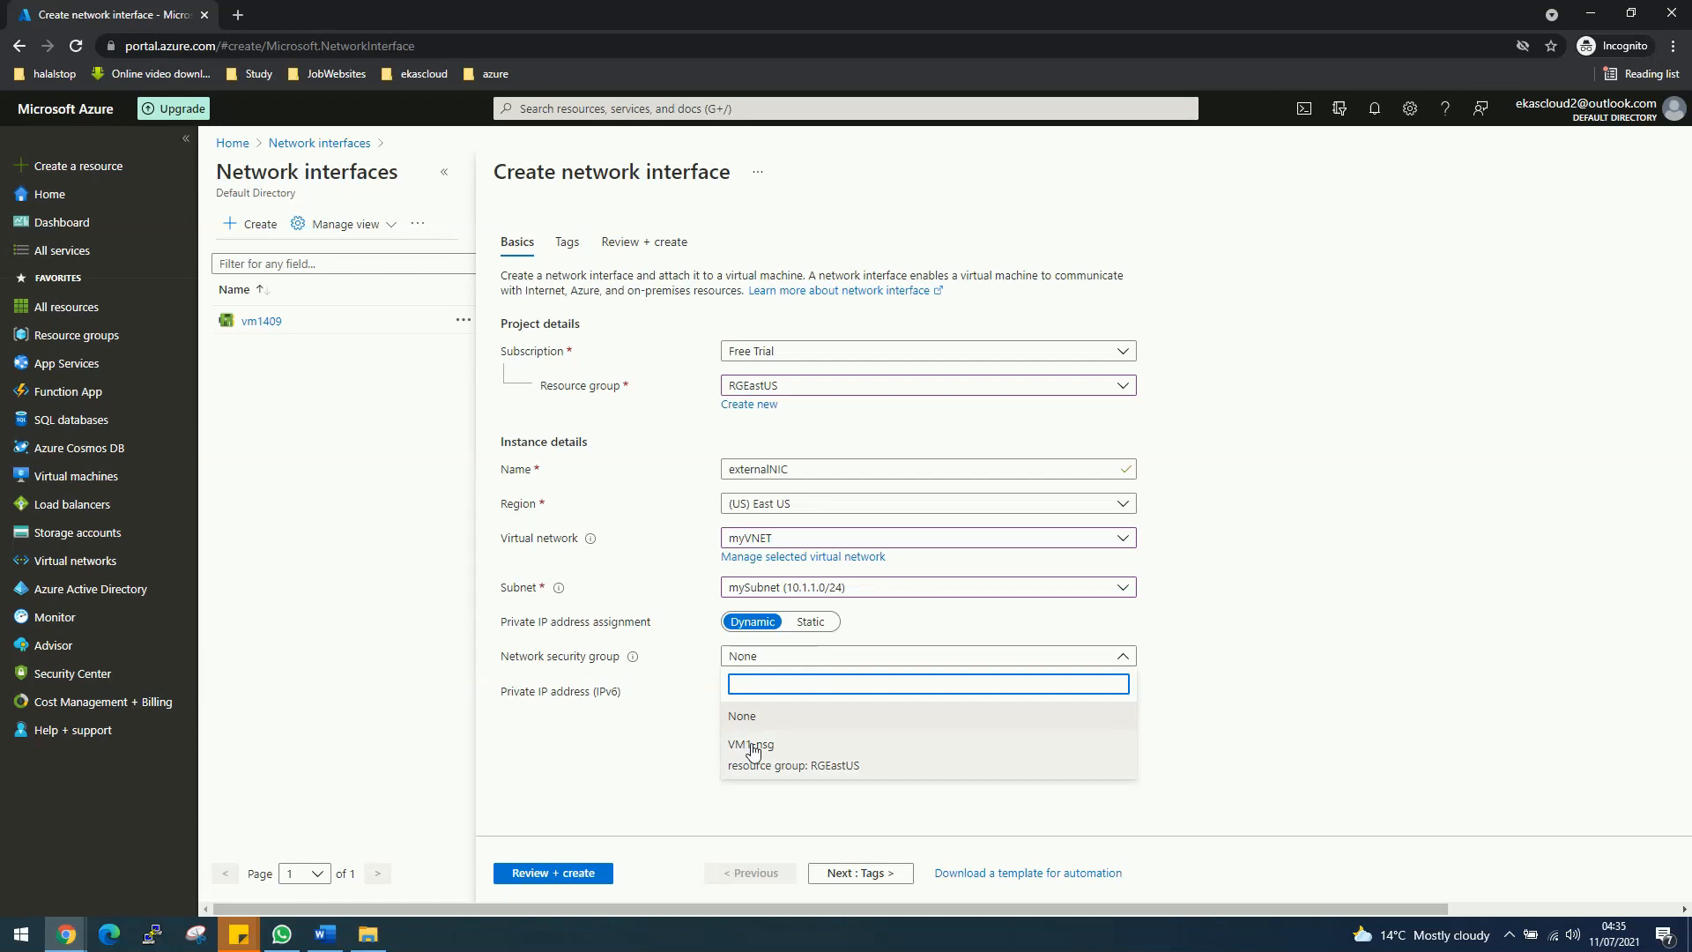
click(753, 749)
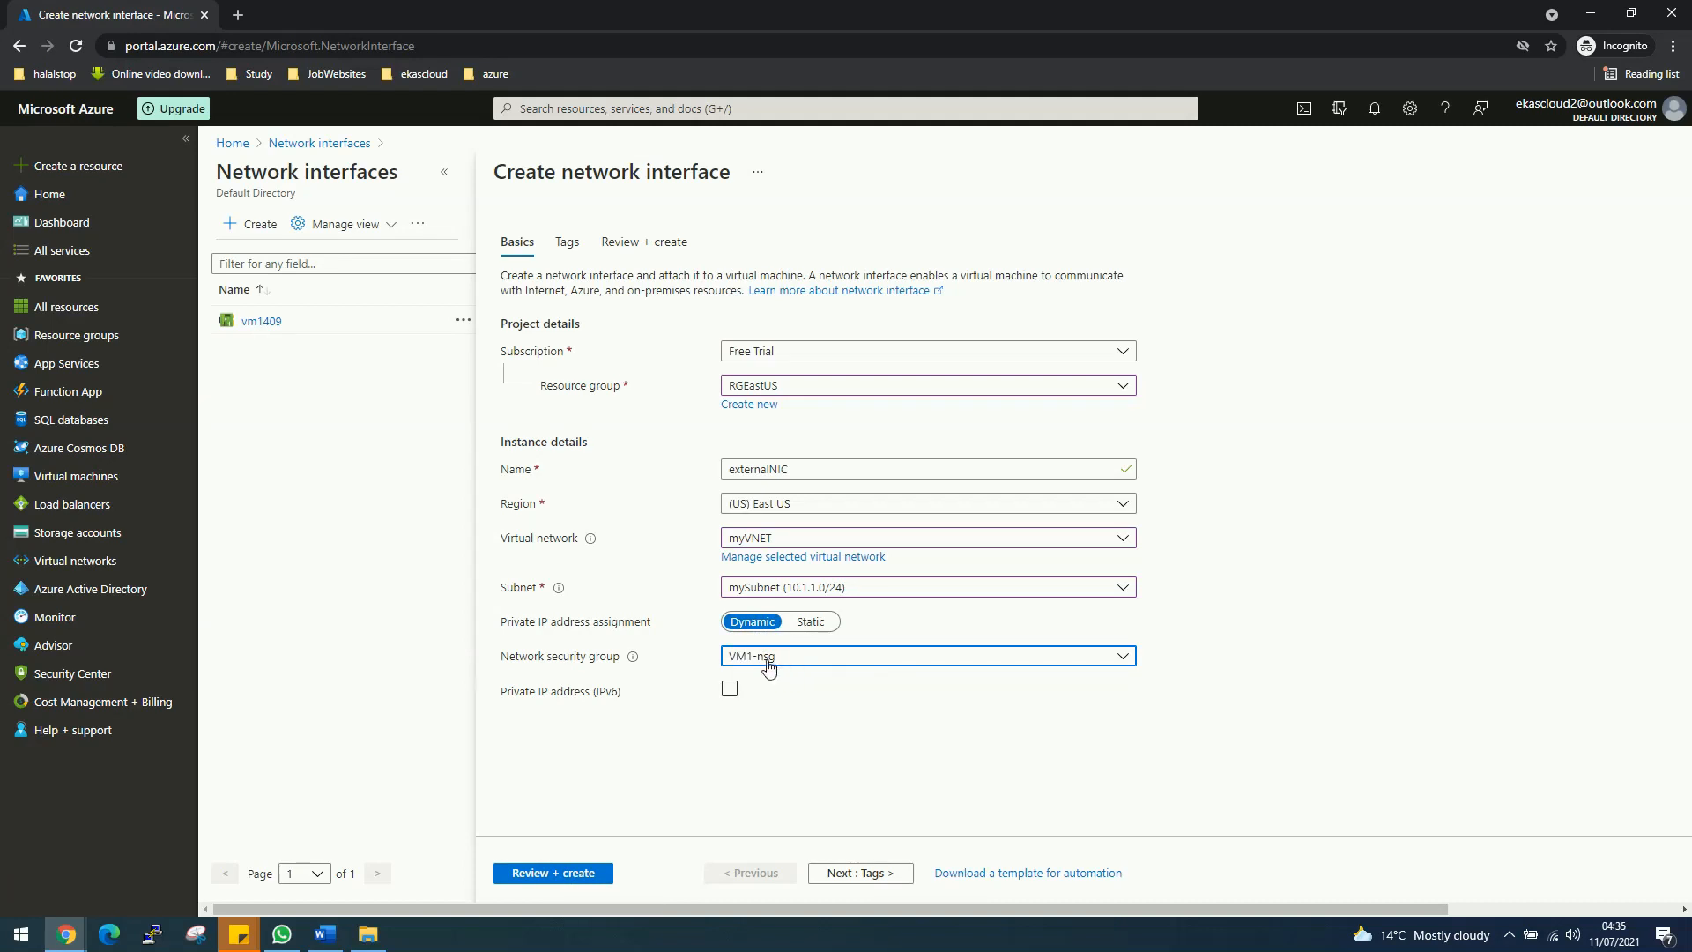
click(552, 873)
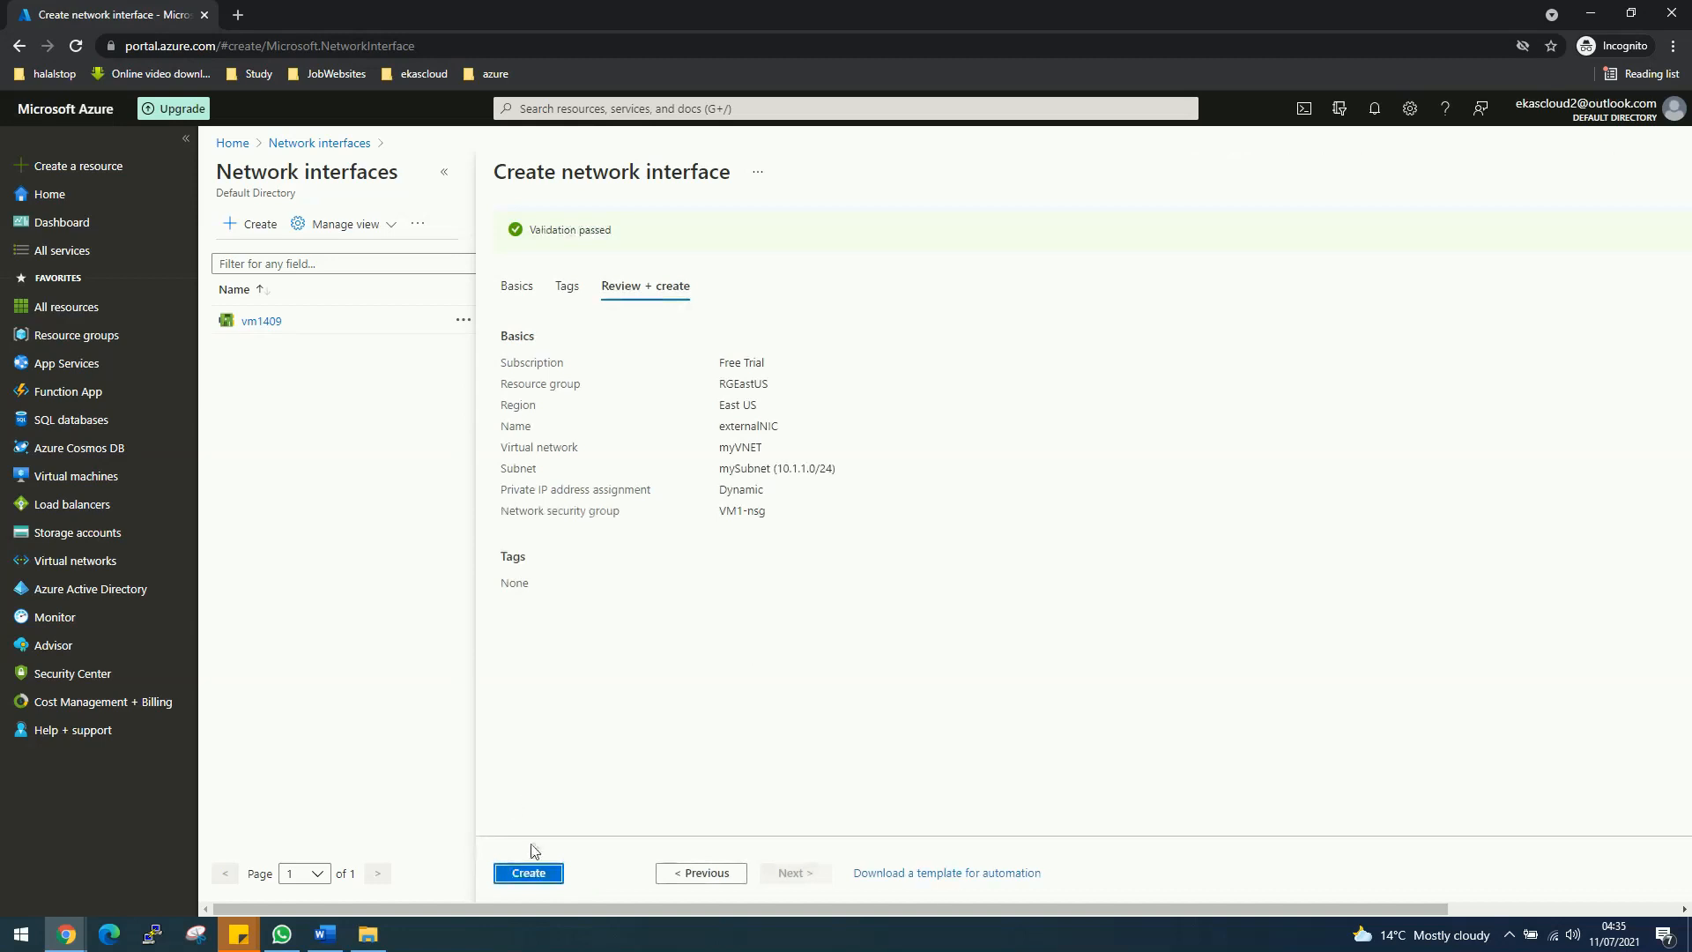
Step: Create the externalNIC network interface (private IP 10.1.1.5), then open the Public IP addresses list
click(531, 873)
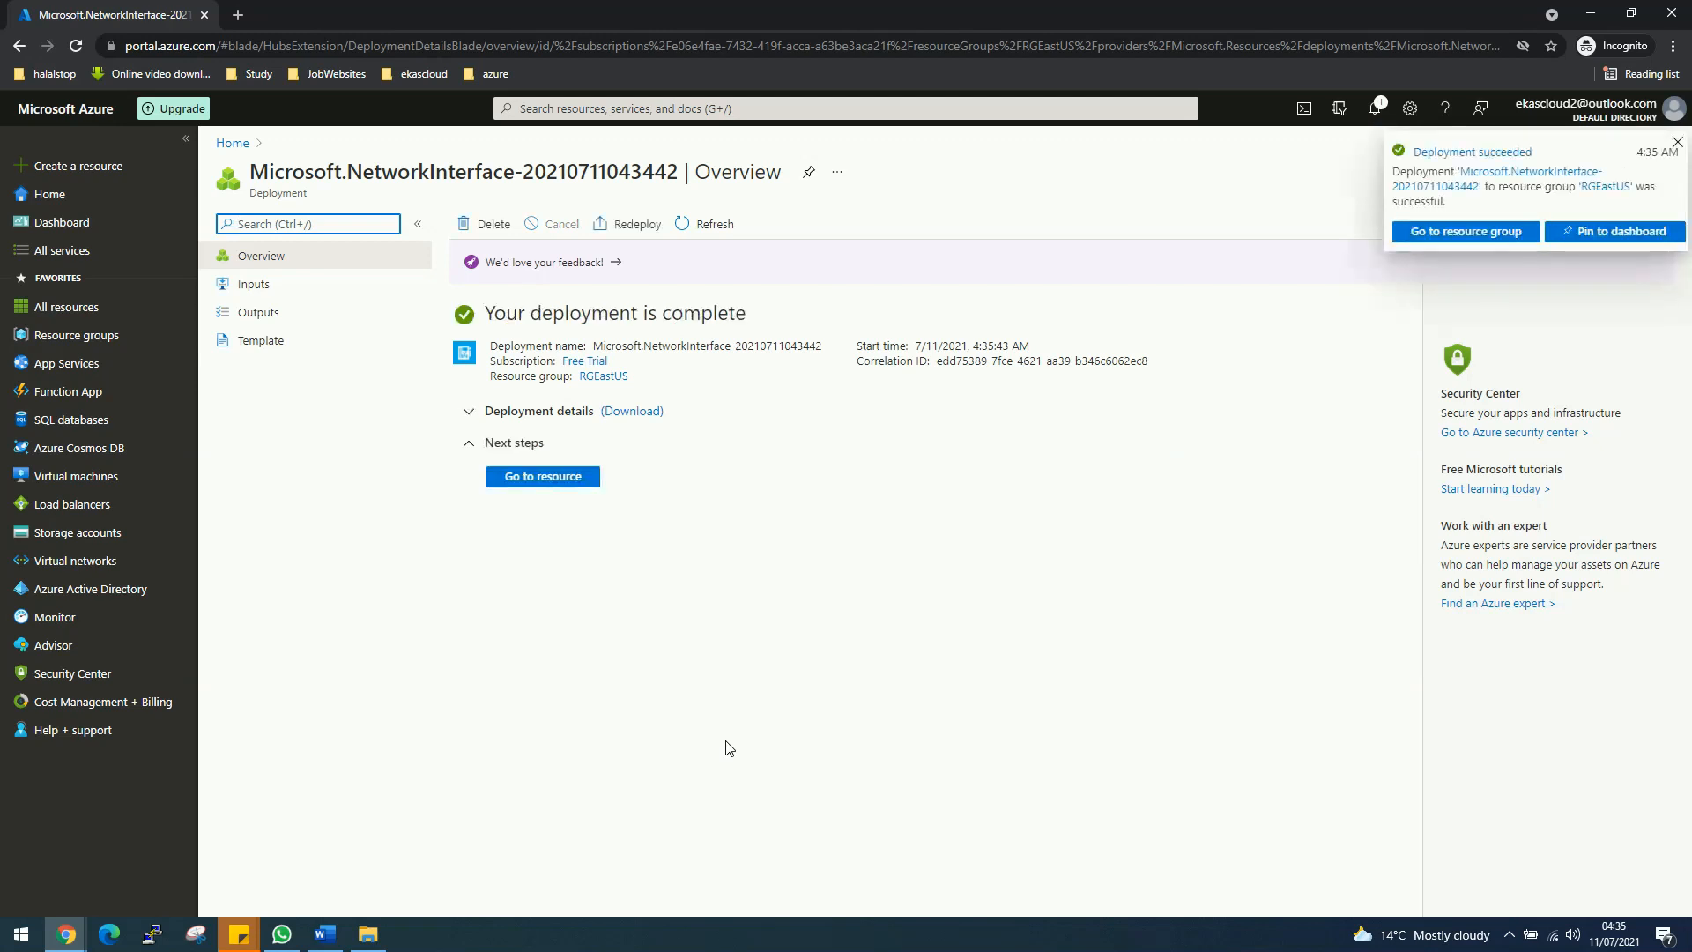
click(577, 487)
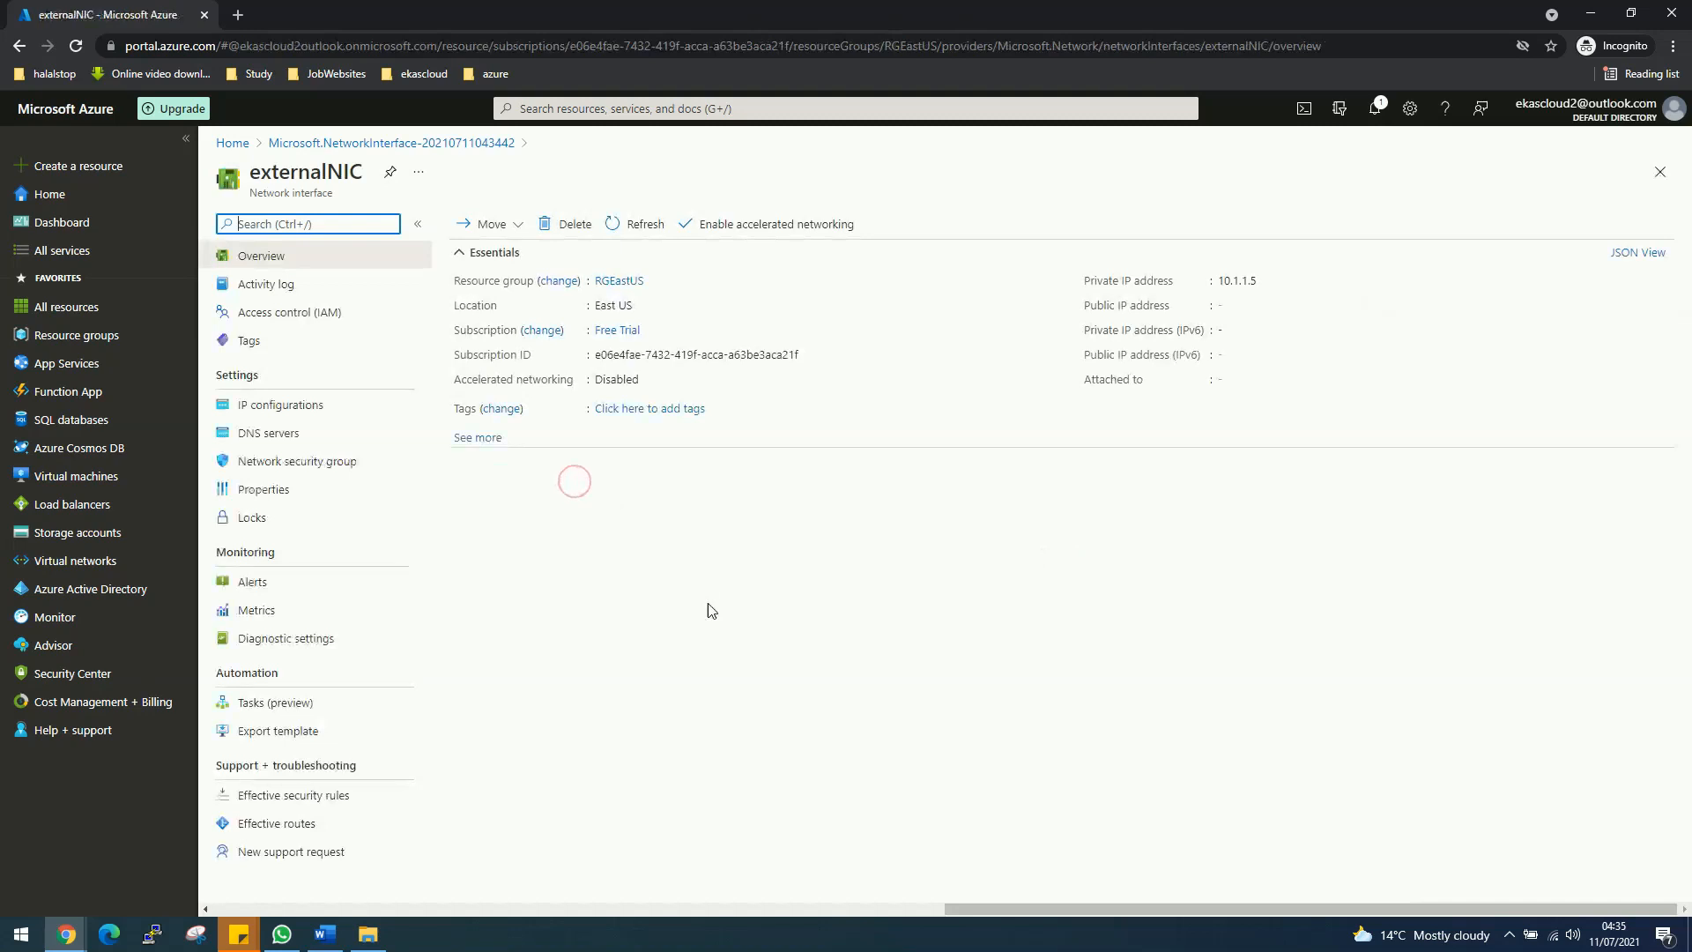
click(590, 109)
click(973, 361)
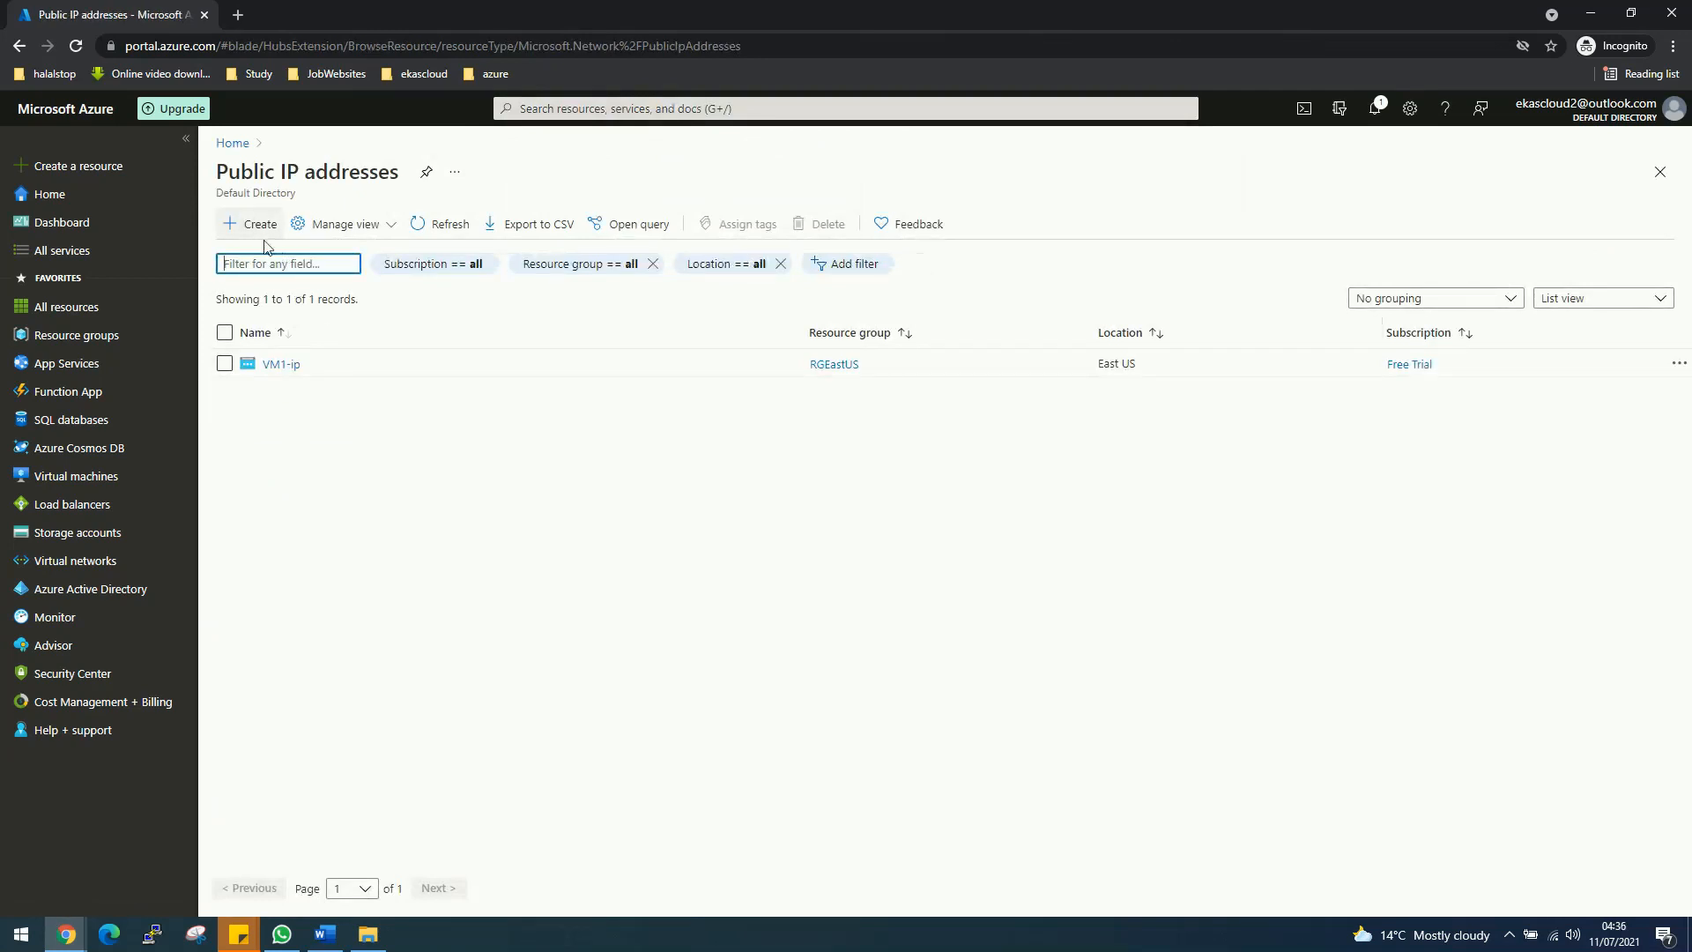
Step: Create a Basic SKU, dynamic public IP named myIPAddress in resource group RGEastUS
click(257, 227)
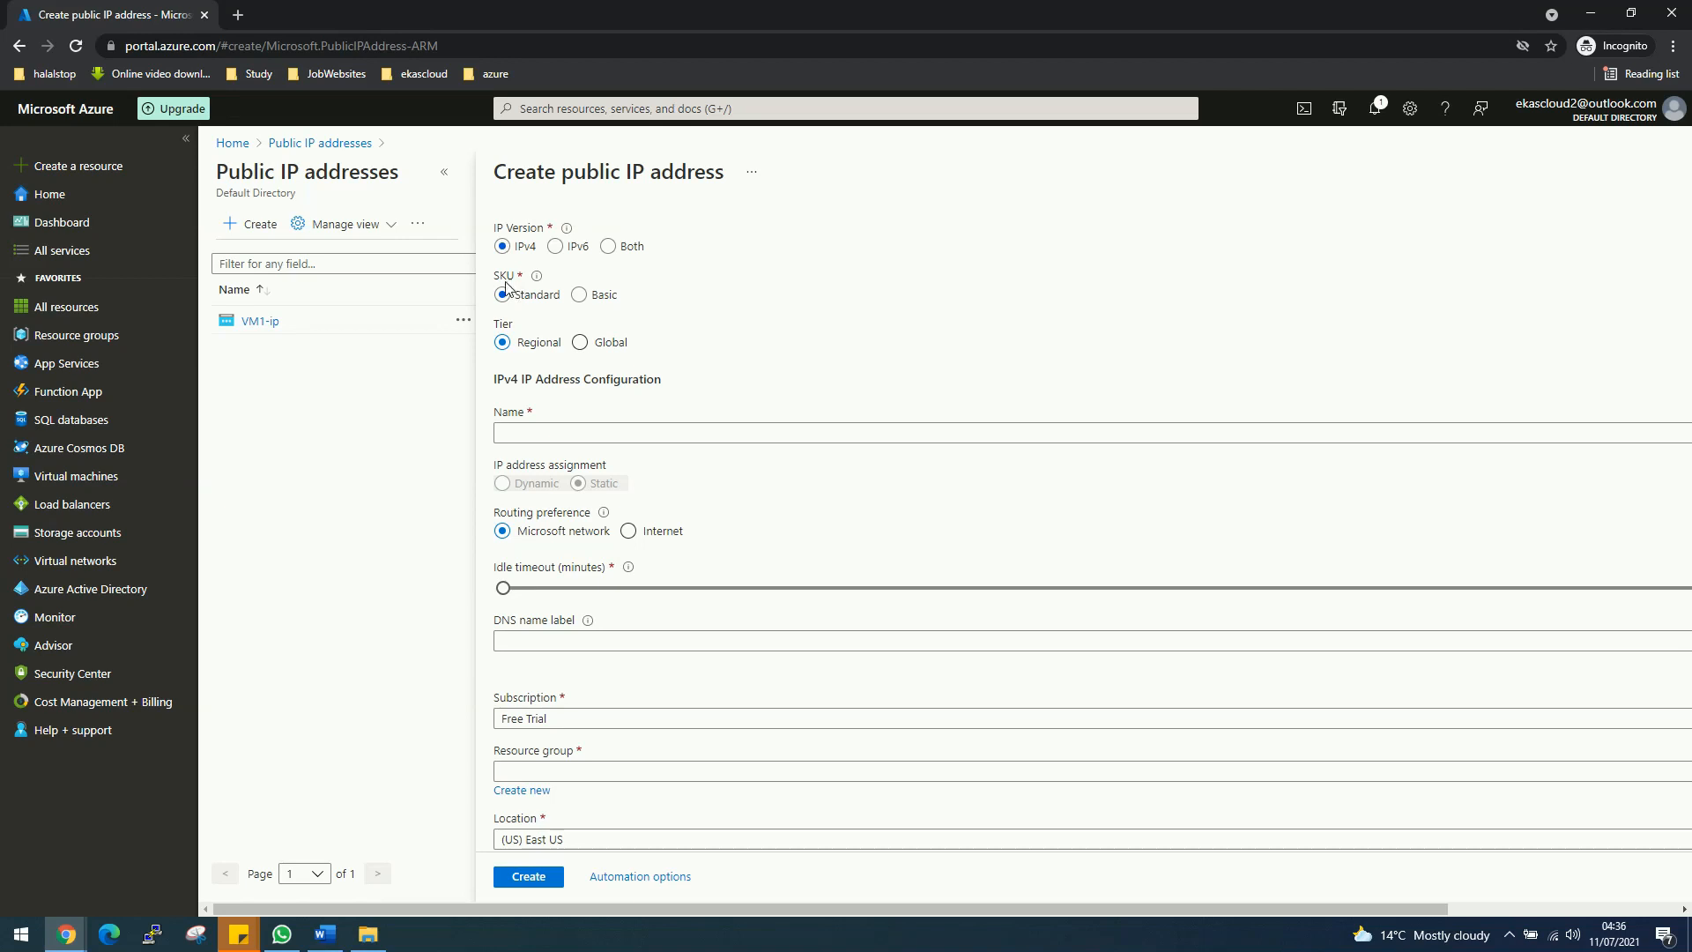
click(579, 295)
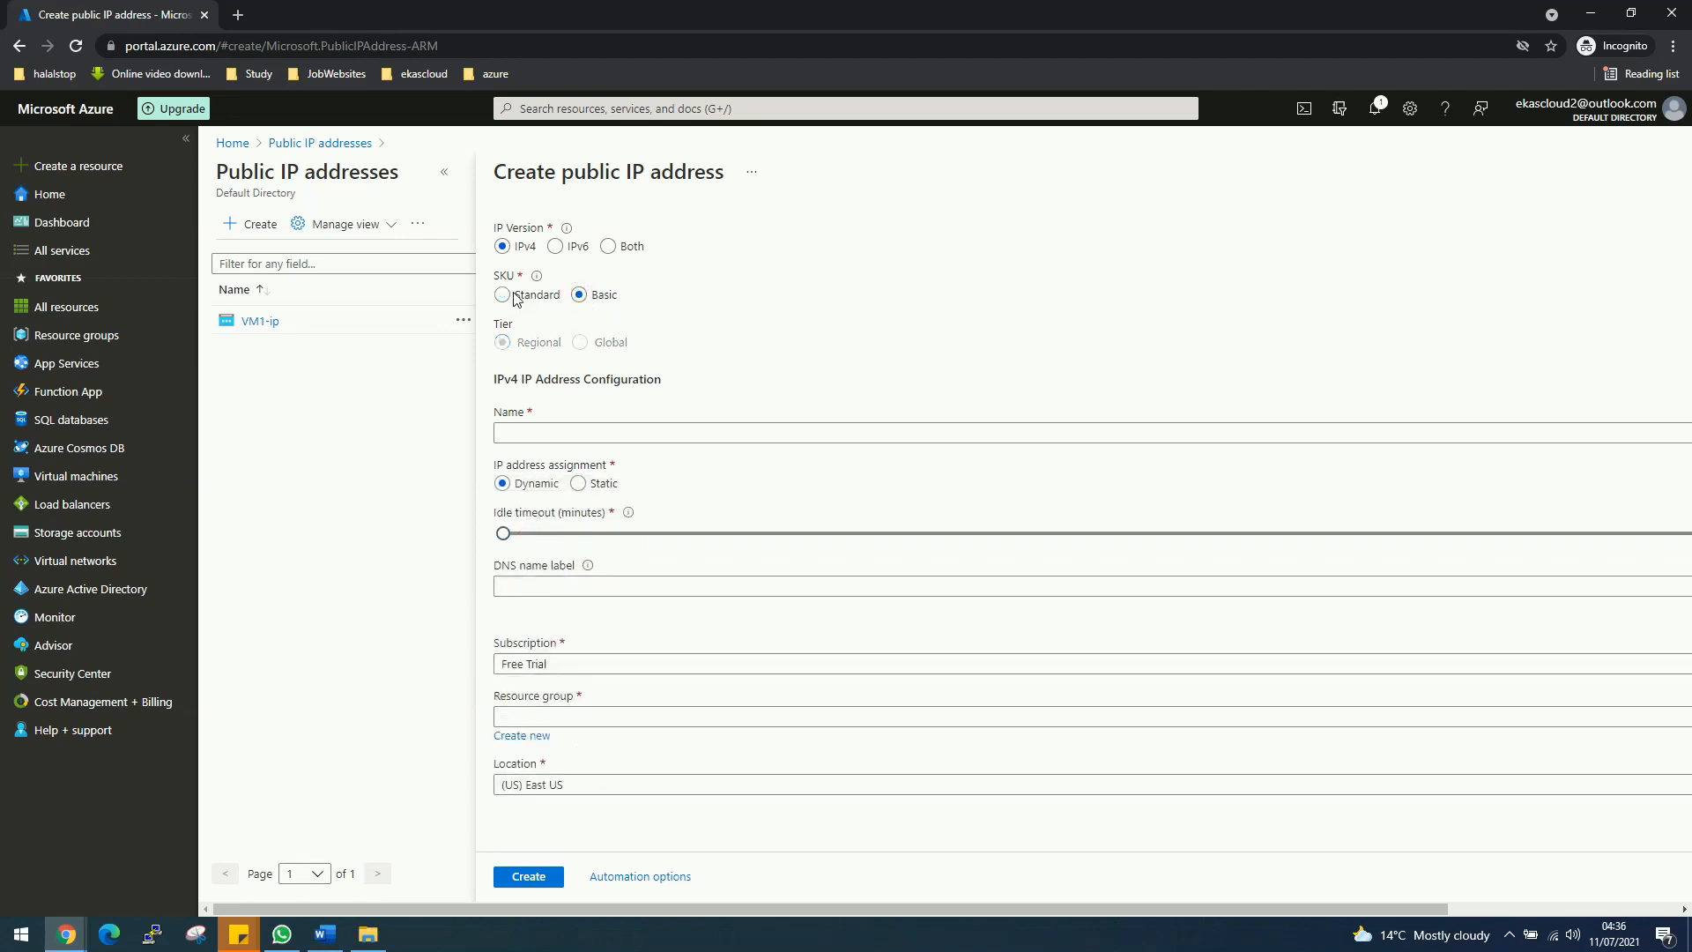
click(595, 433)
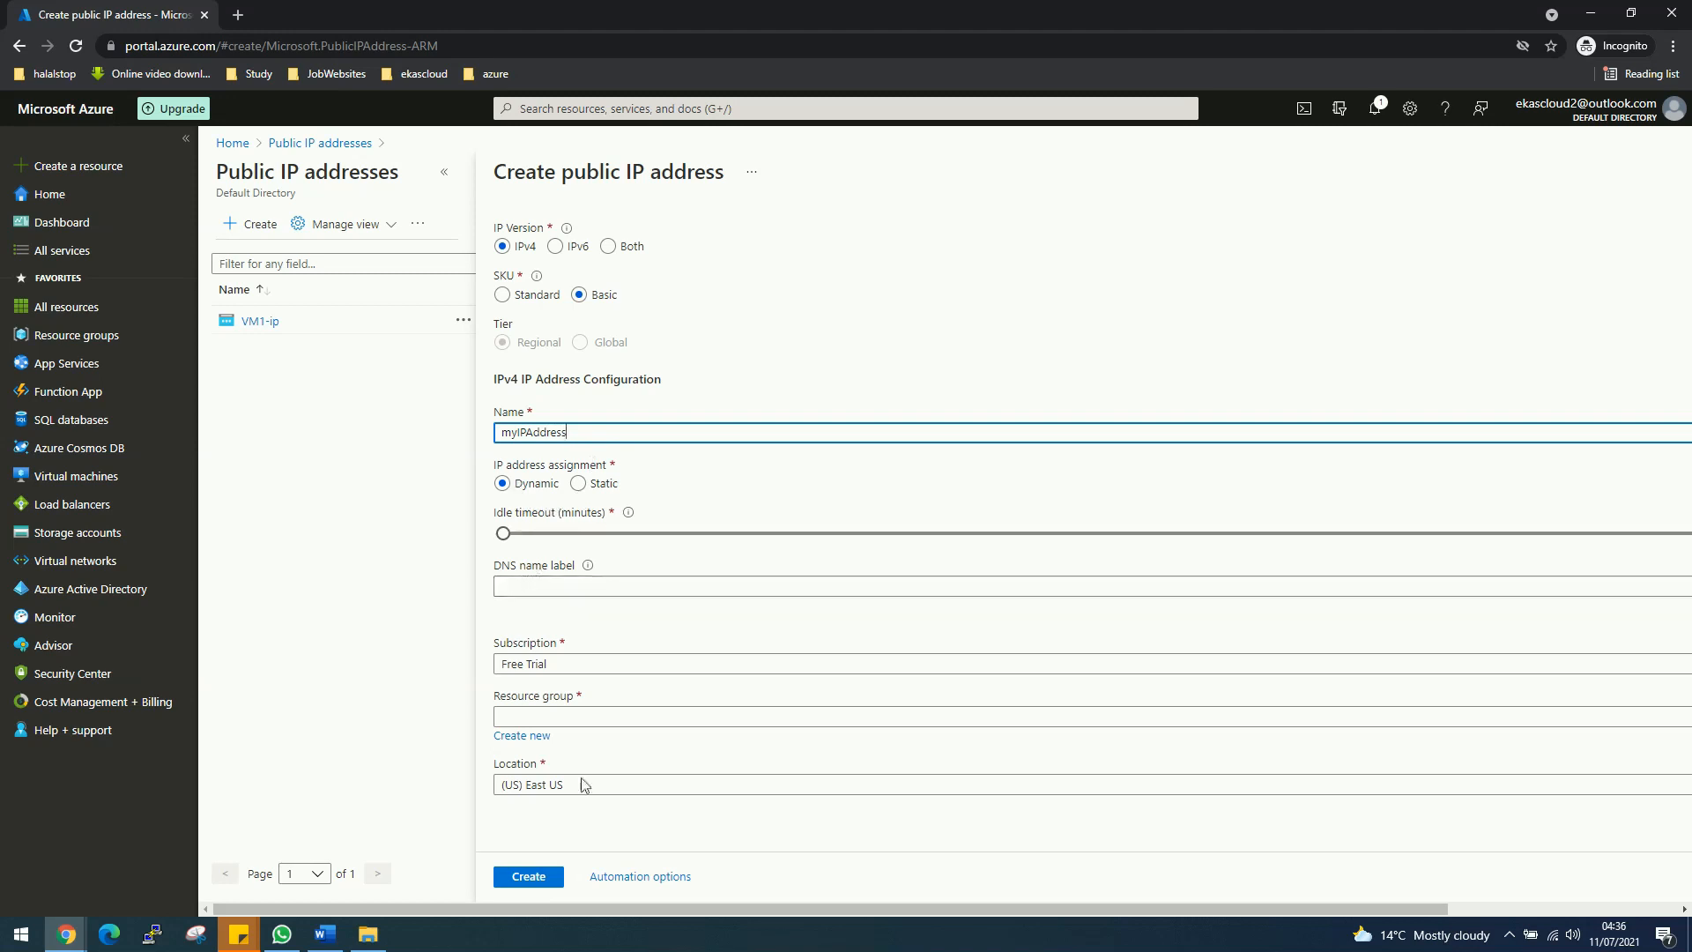
drag(567, 908, 688, 934)
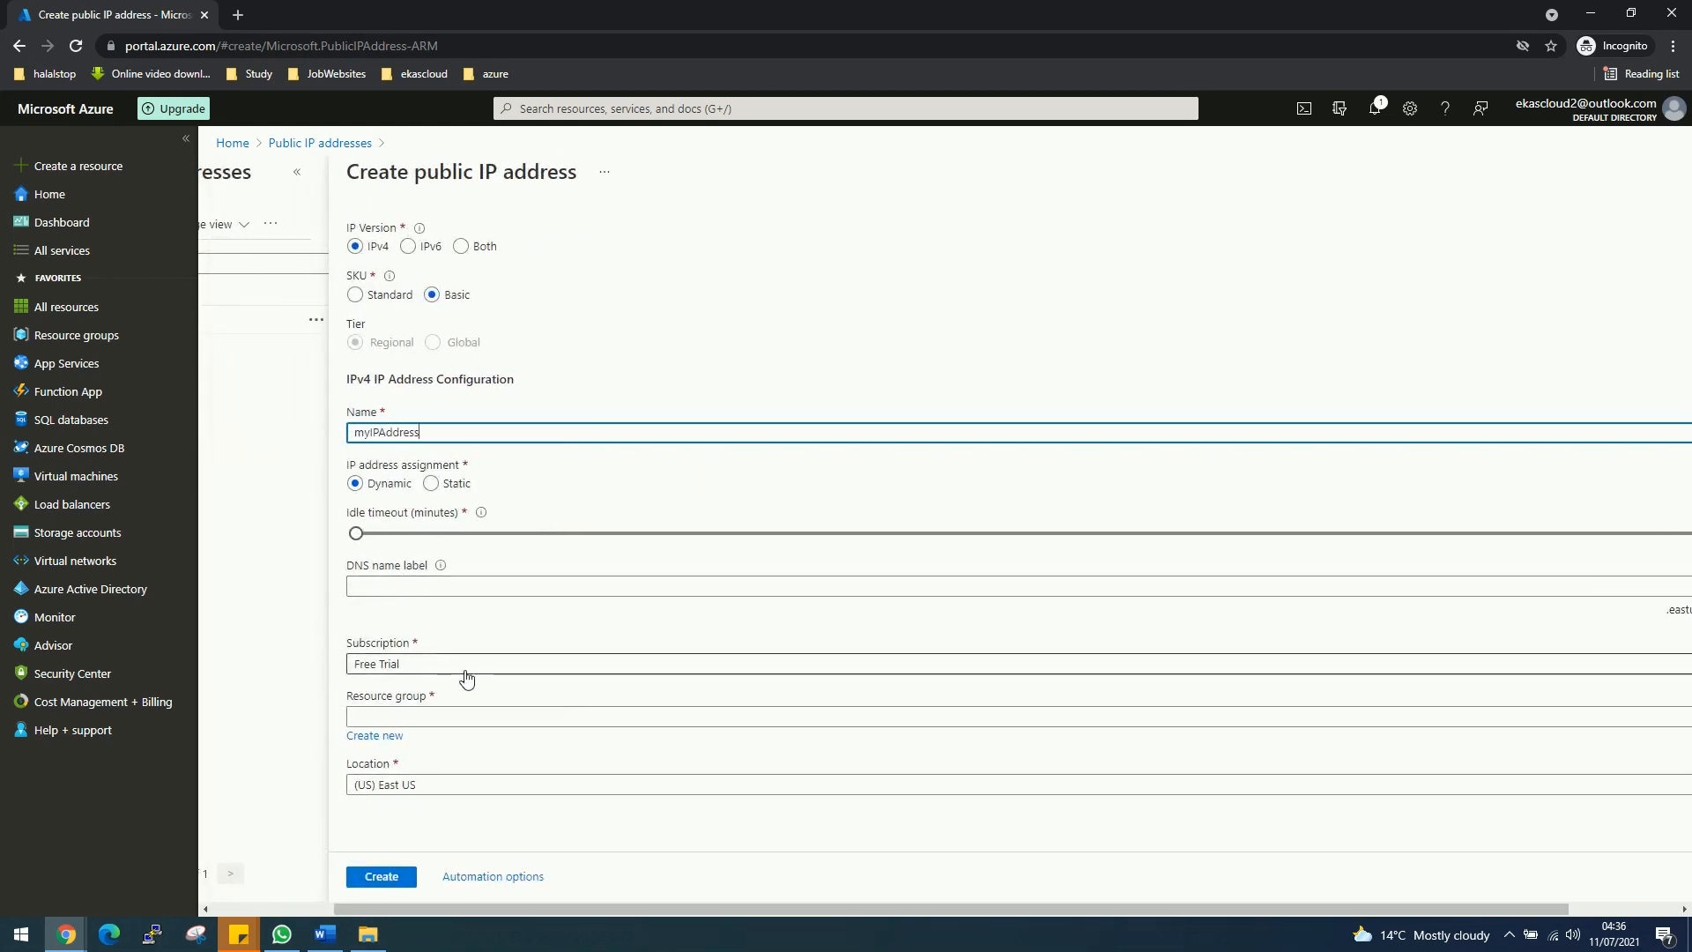
click(412, 717)
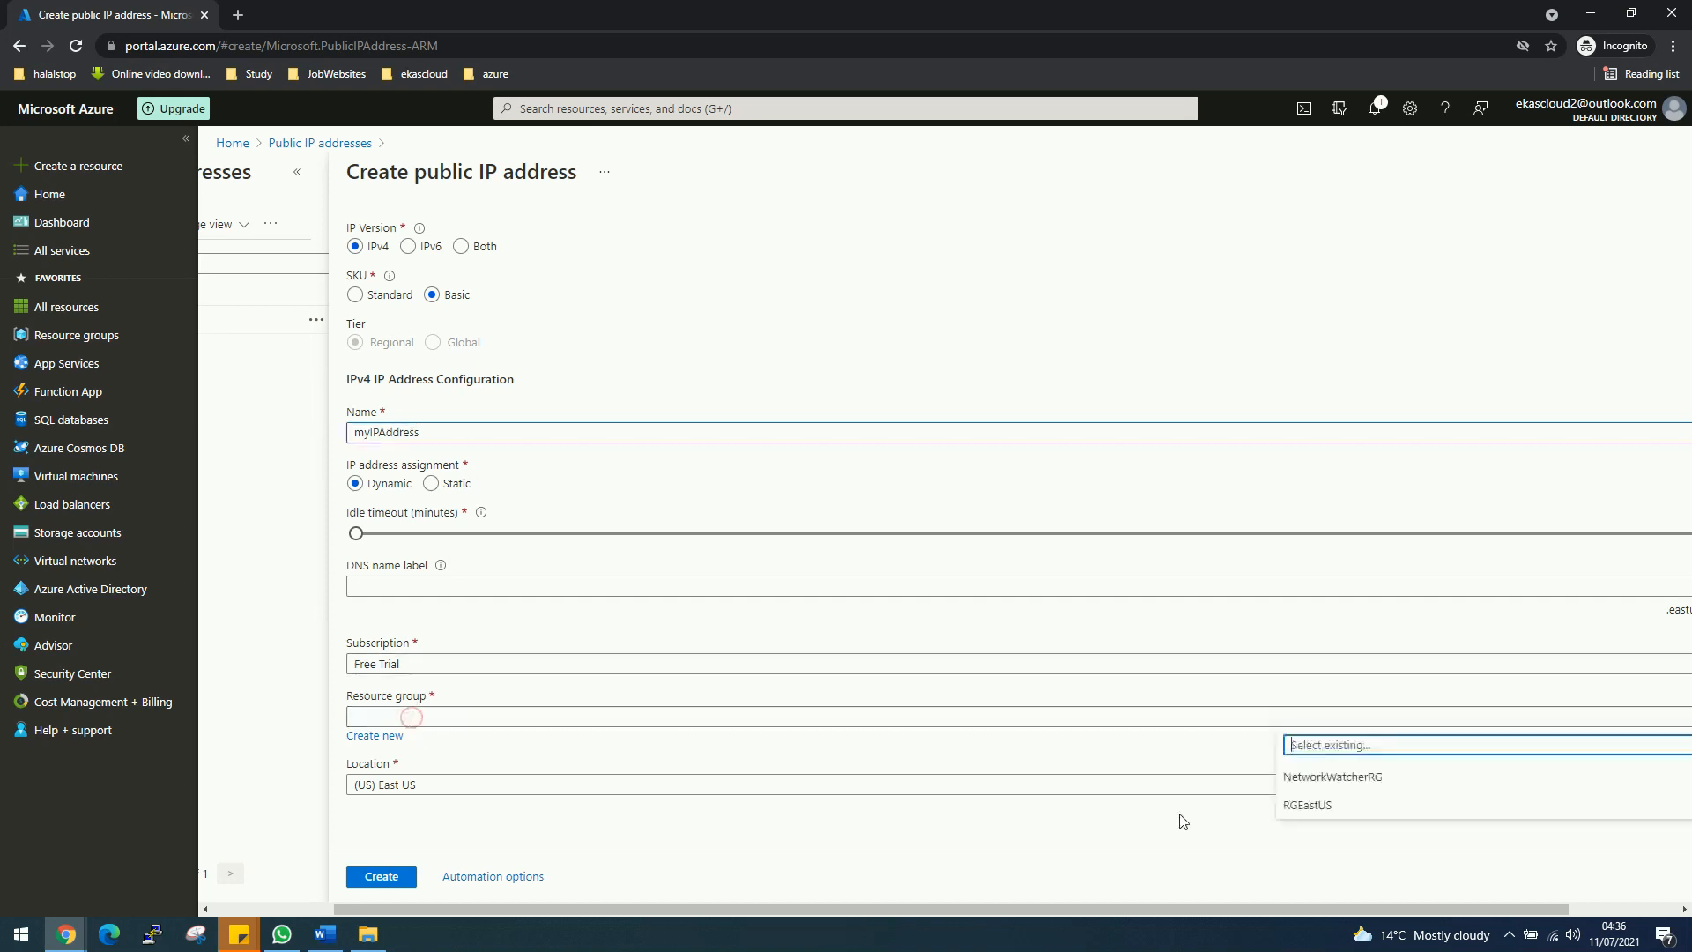
click(1321, 804)
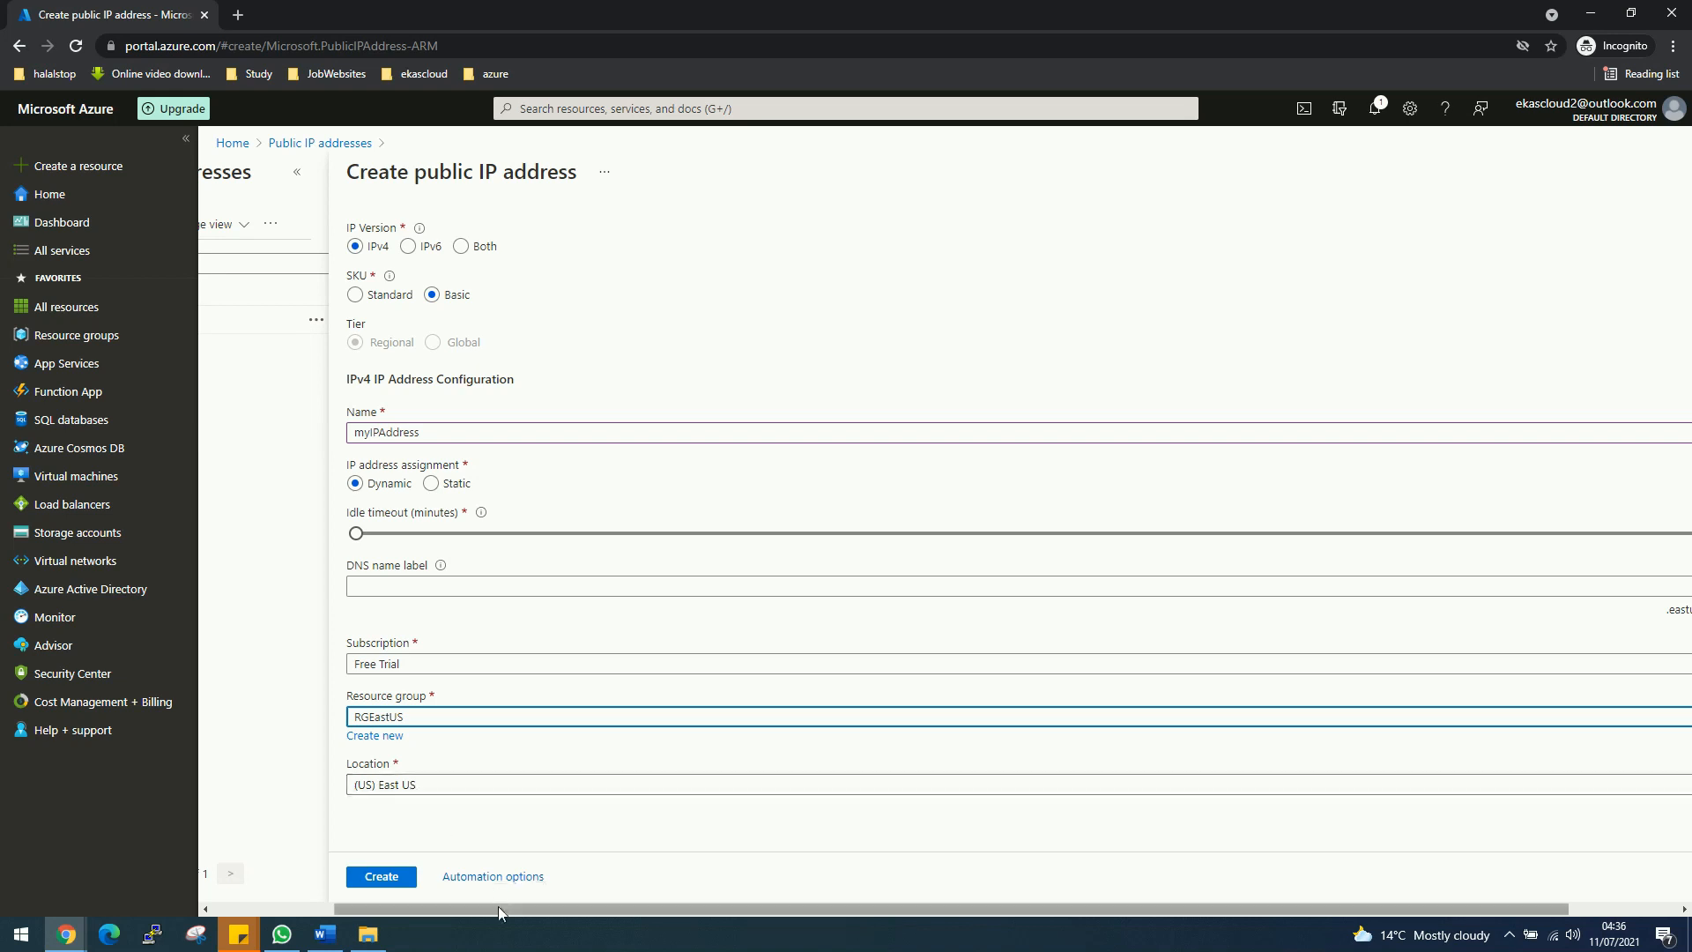
mouse_move(499, 906)
mouse_down()
mouse_move(990, 943)
mouse_move(498, 939)
mouse_up()
click(383, 876)
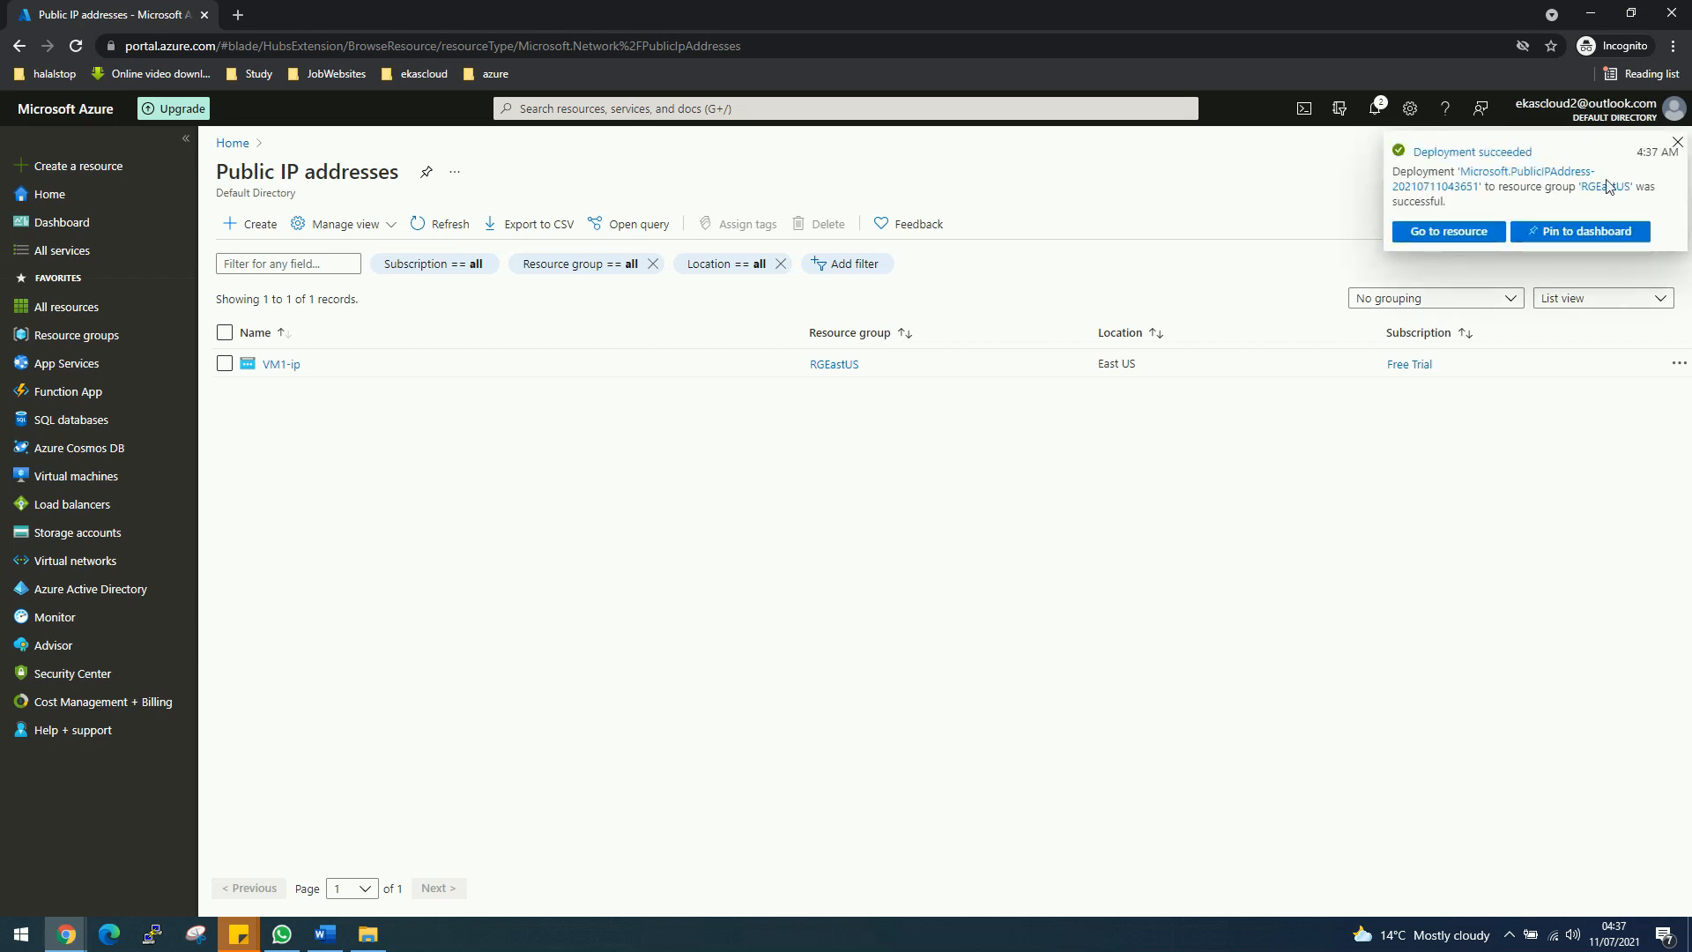
Step: Associate public IP myIPAddress with the network interface externalNIC
click(1435, 246)
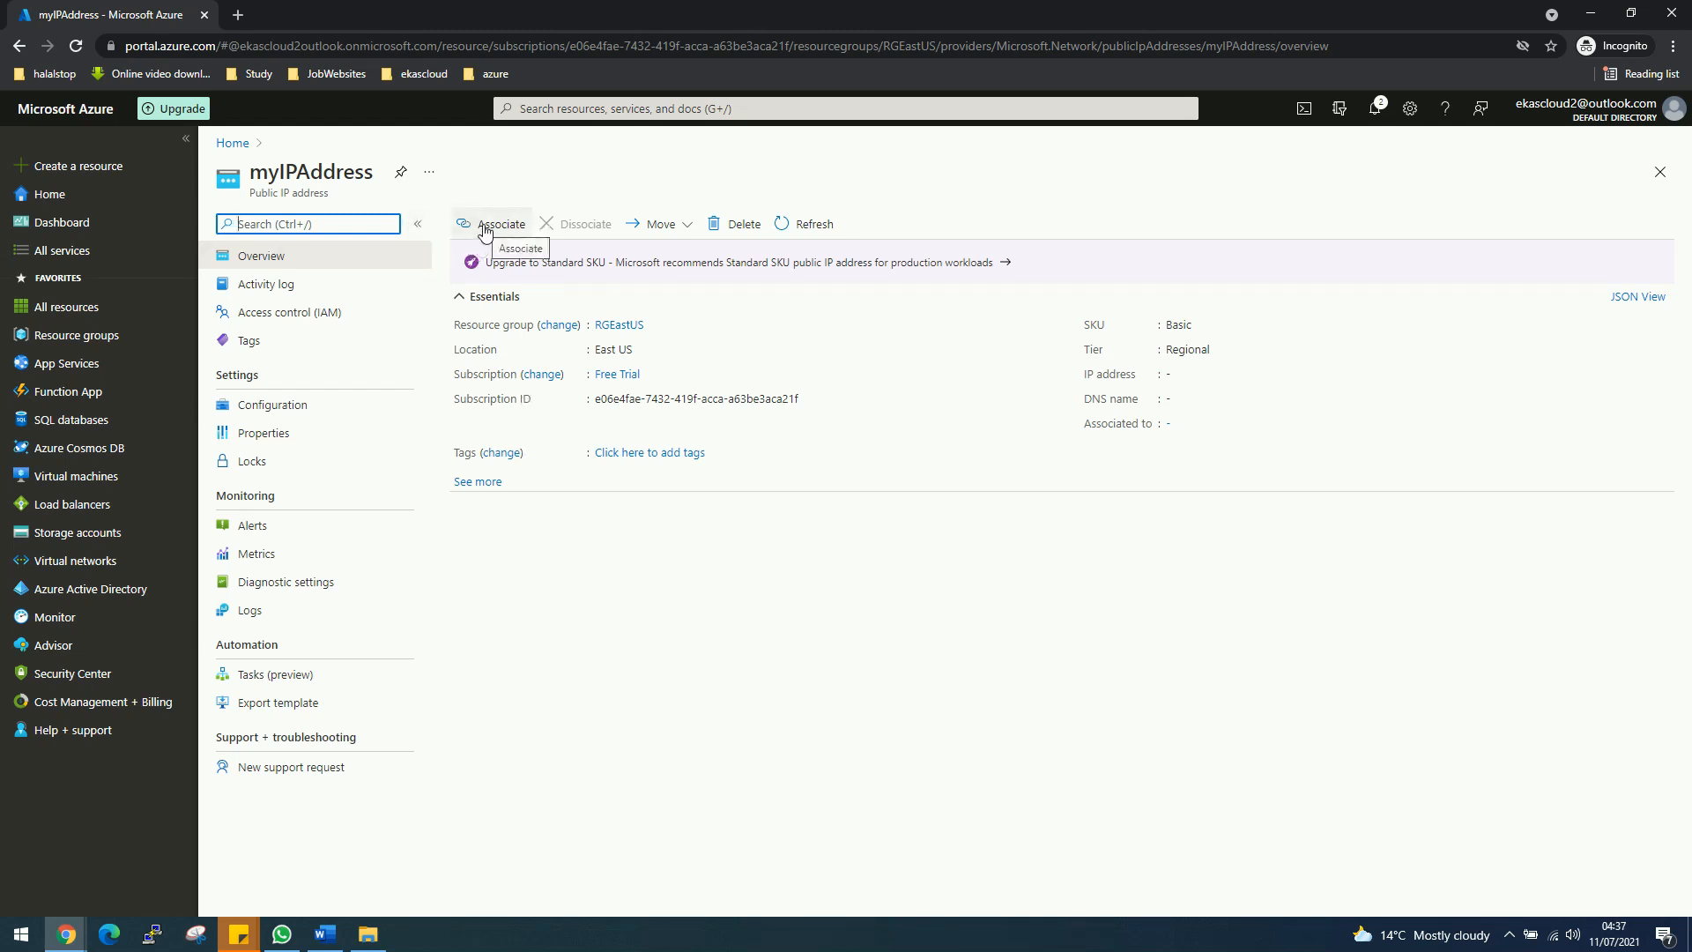
click(484, 227)
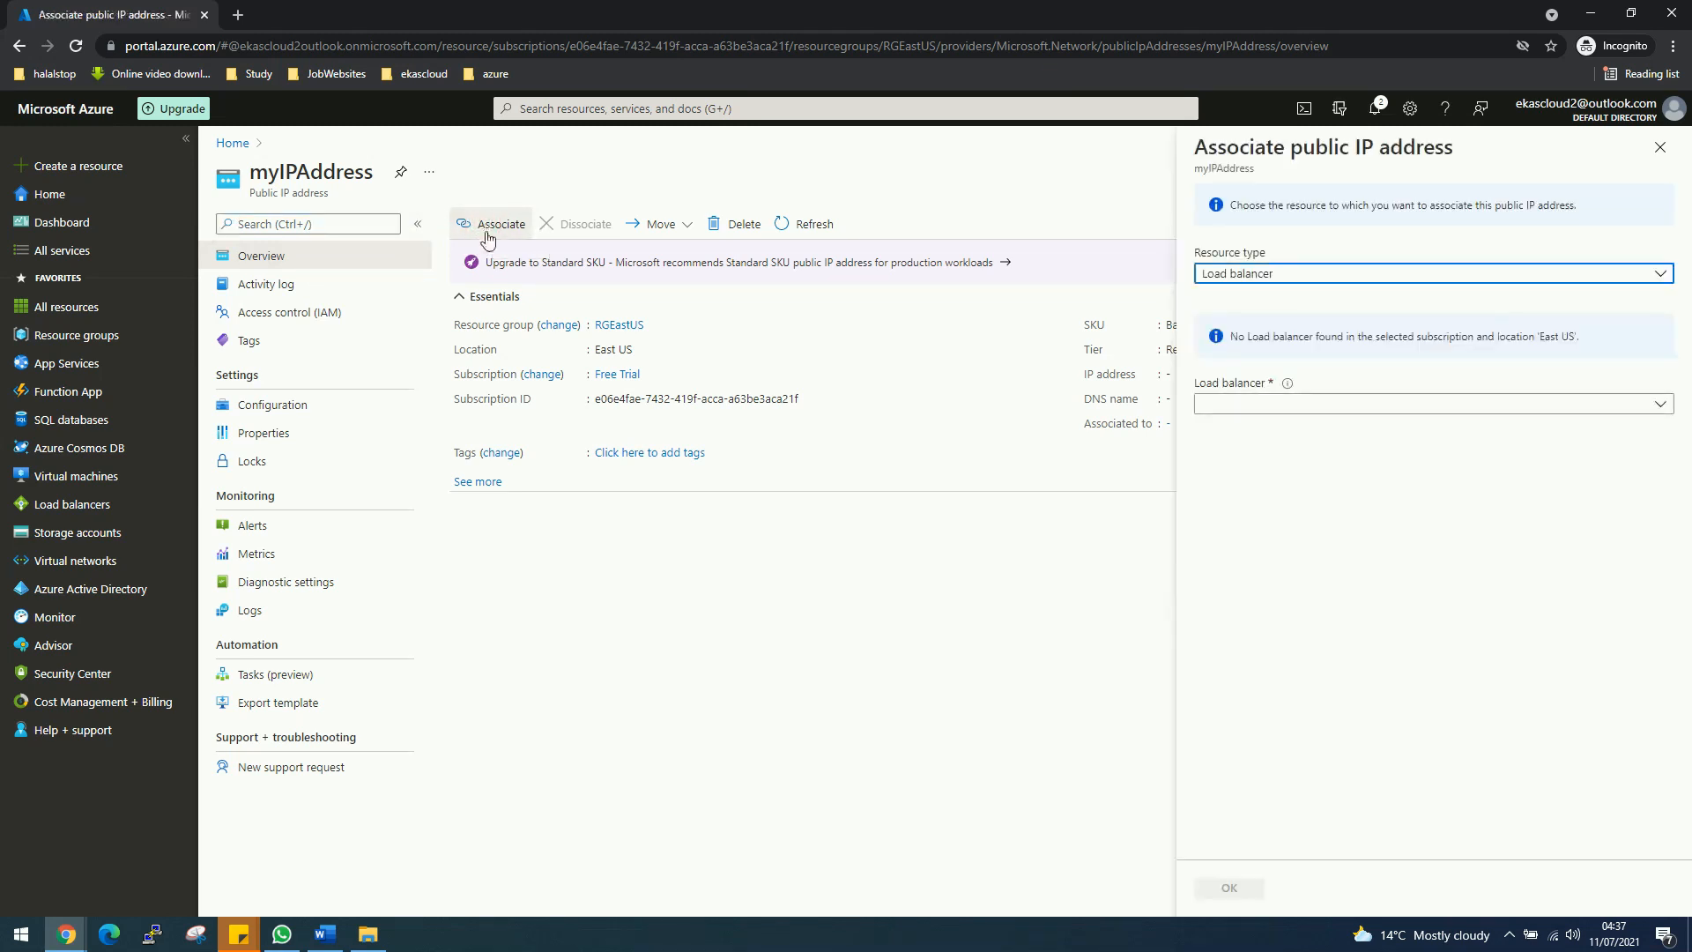
click(1274, 280)
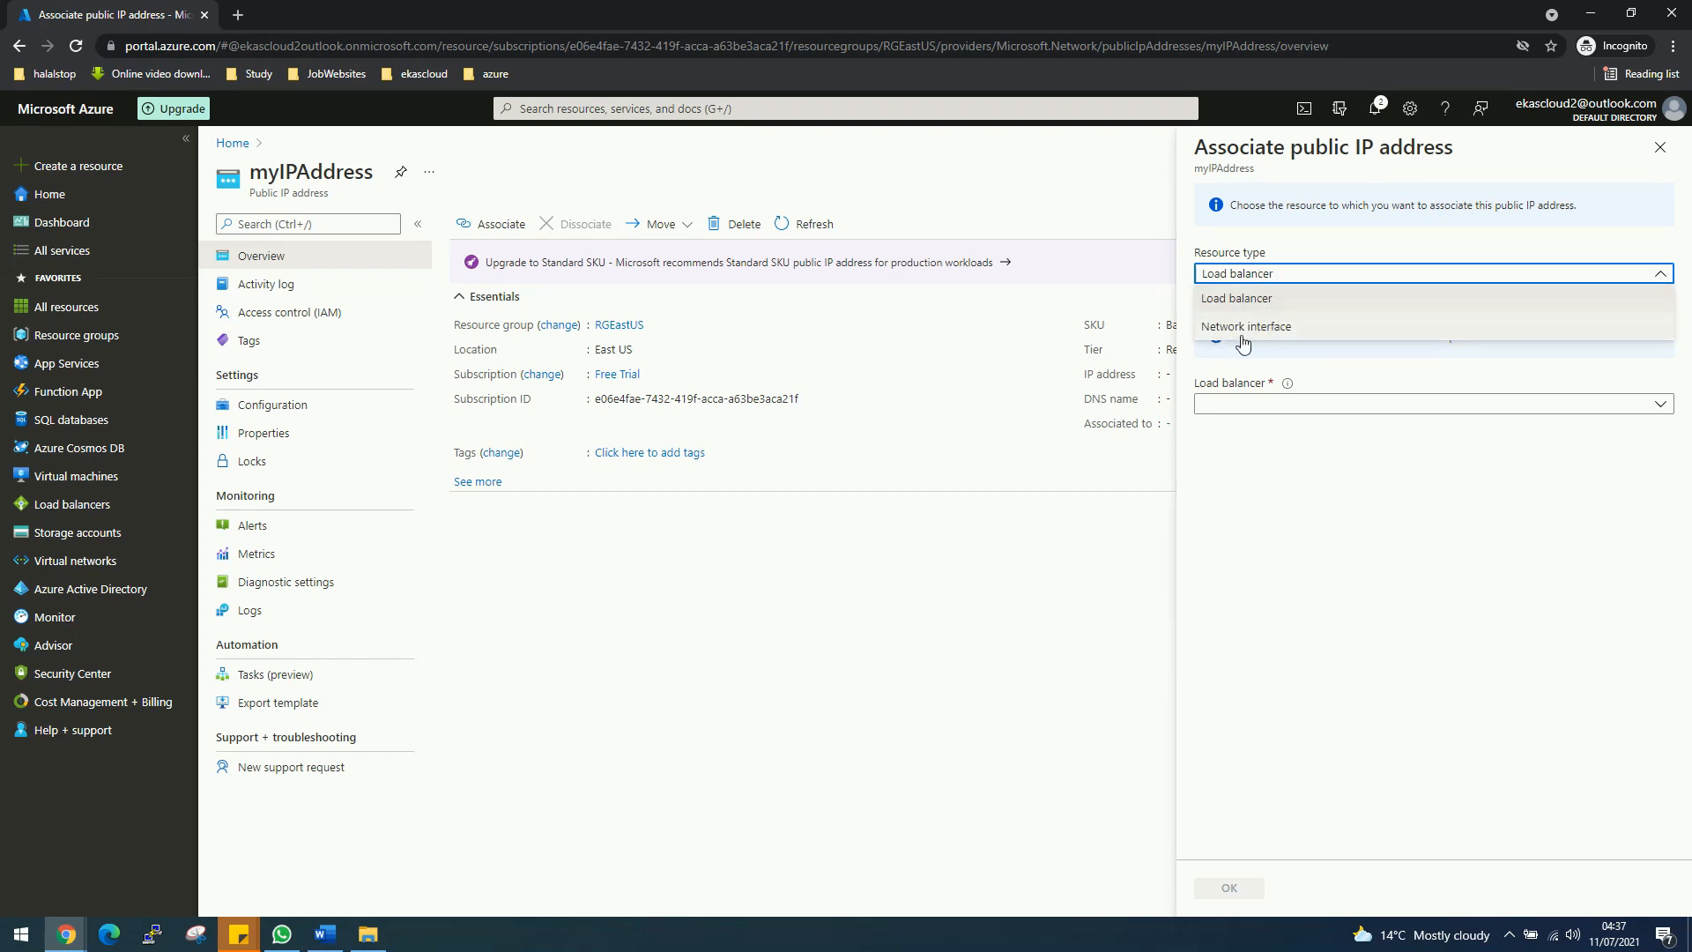
click(1243, 339)
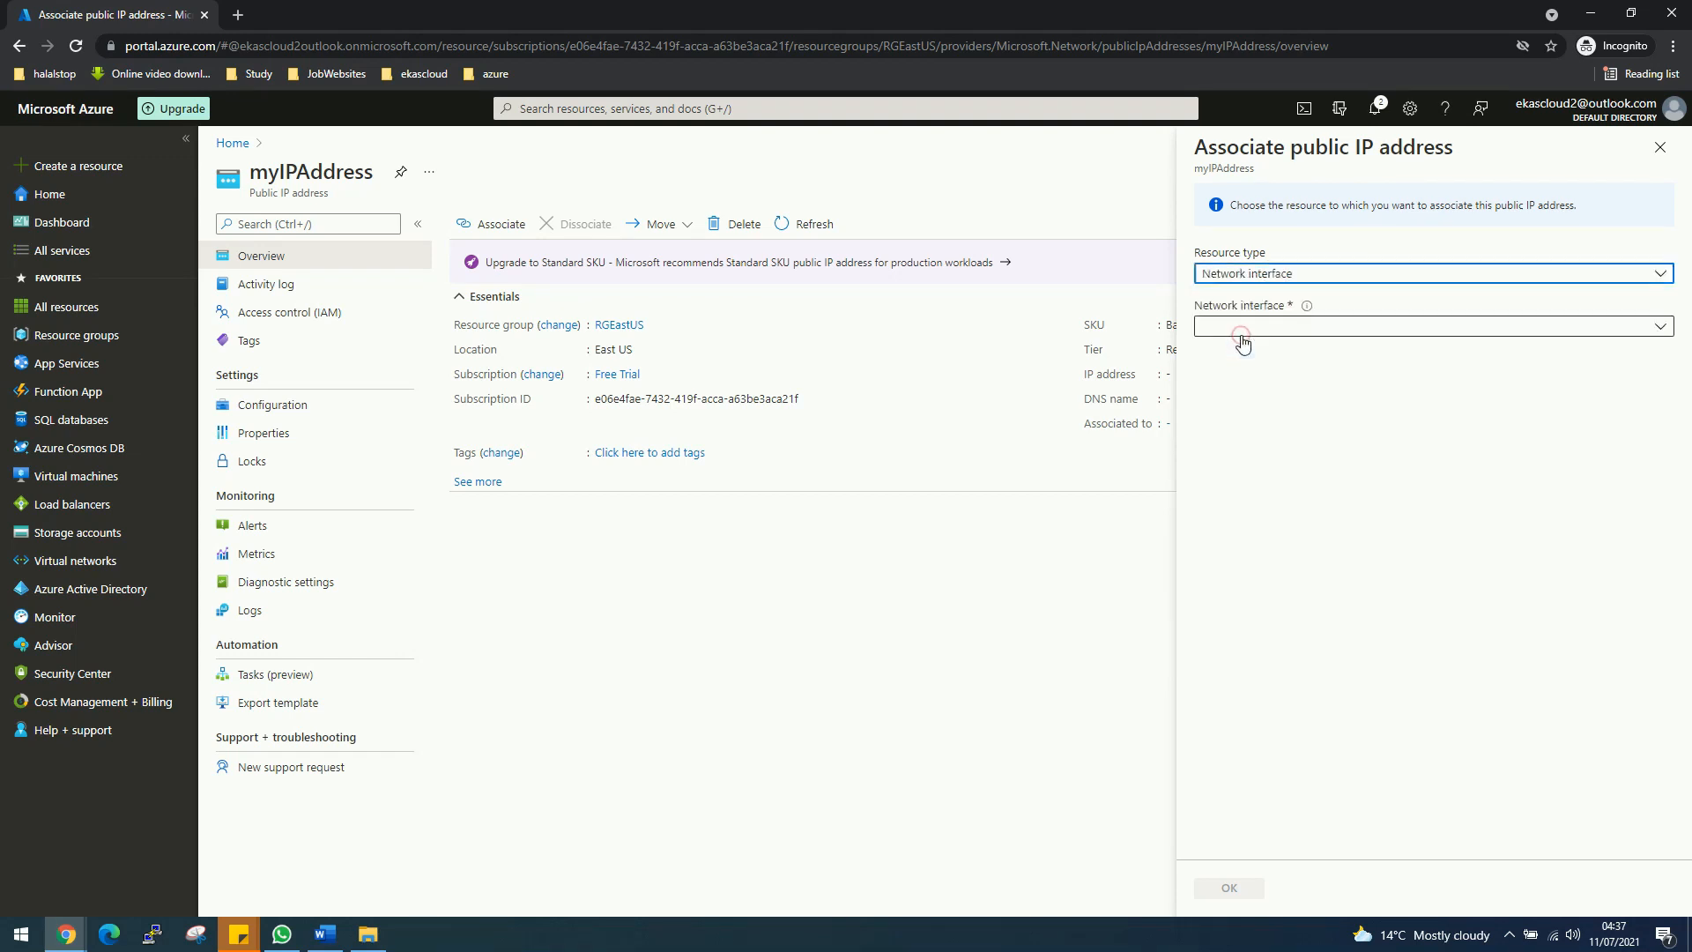
click(1287, 330)
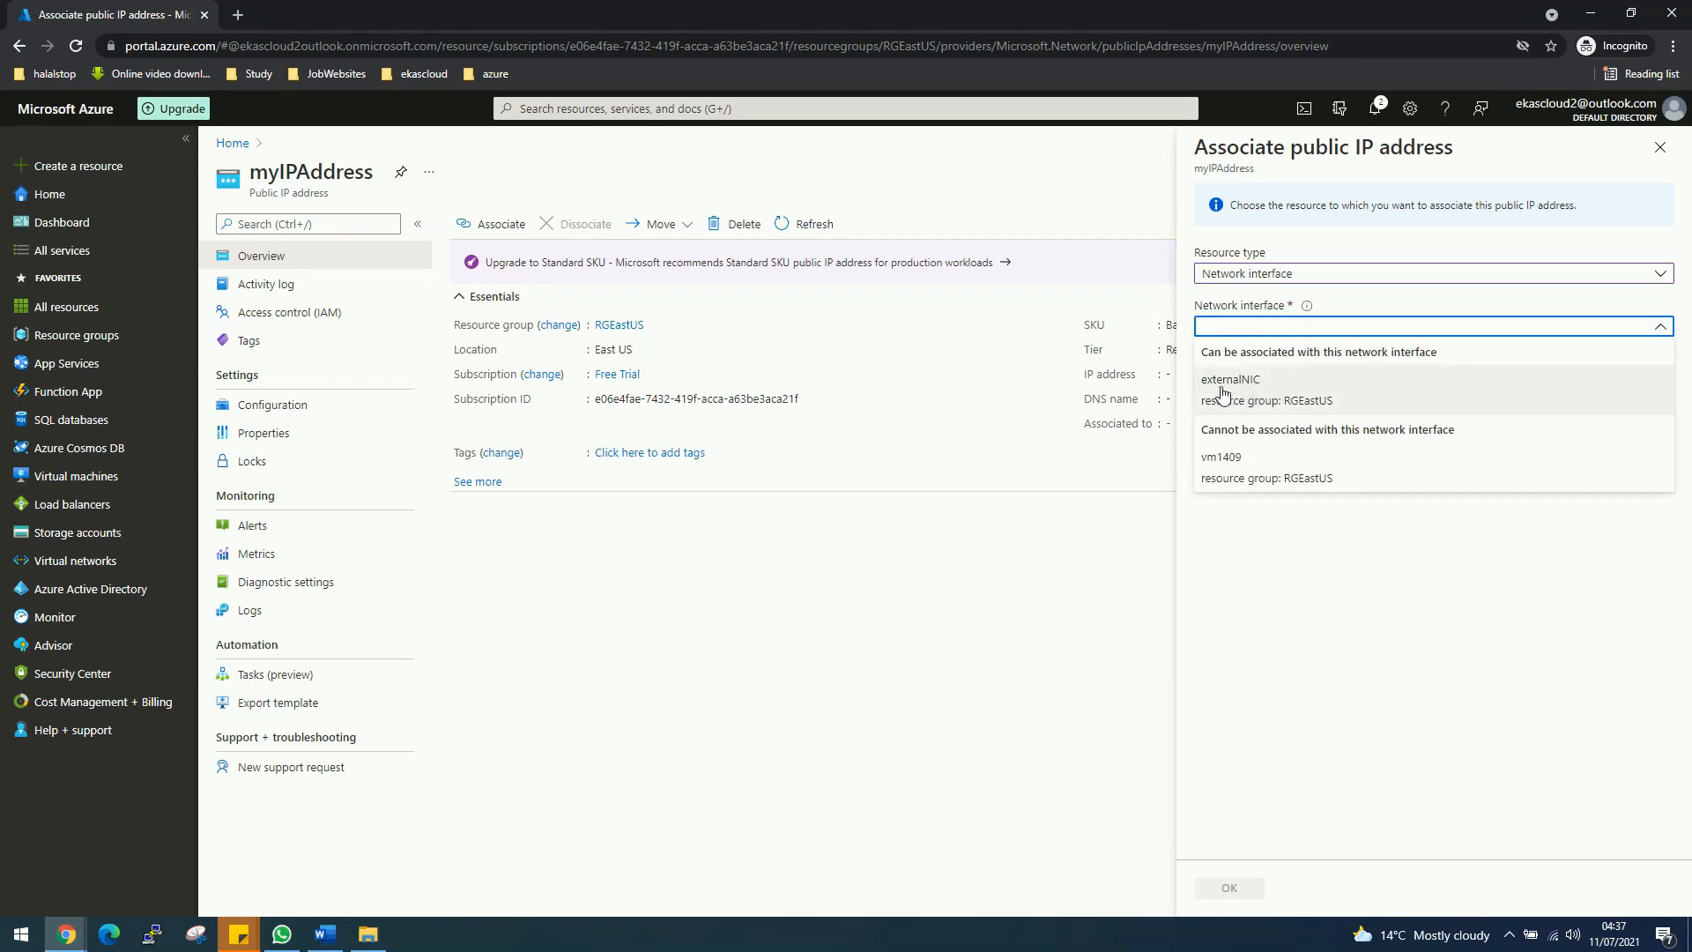
click(1224, 394)
click(1225, 890)
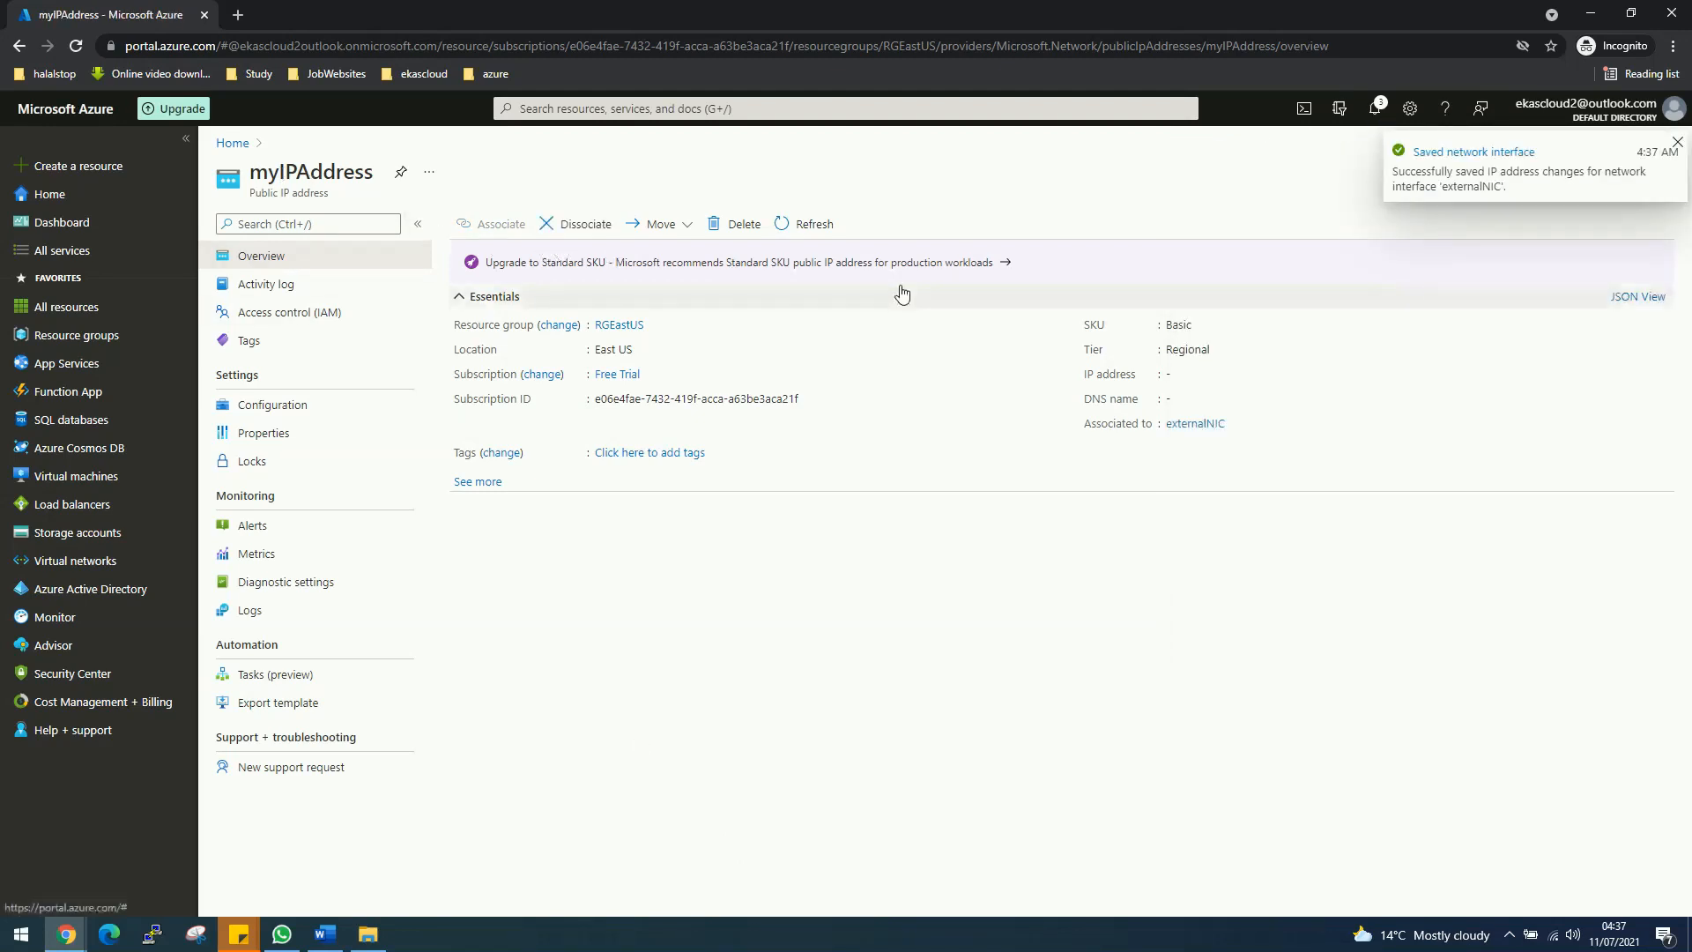
Step: Open VM1's Networking page and begin attaching a network interface
click(81, 476)
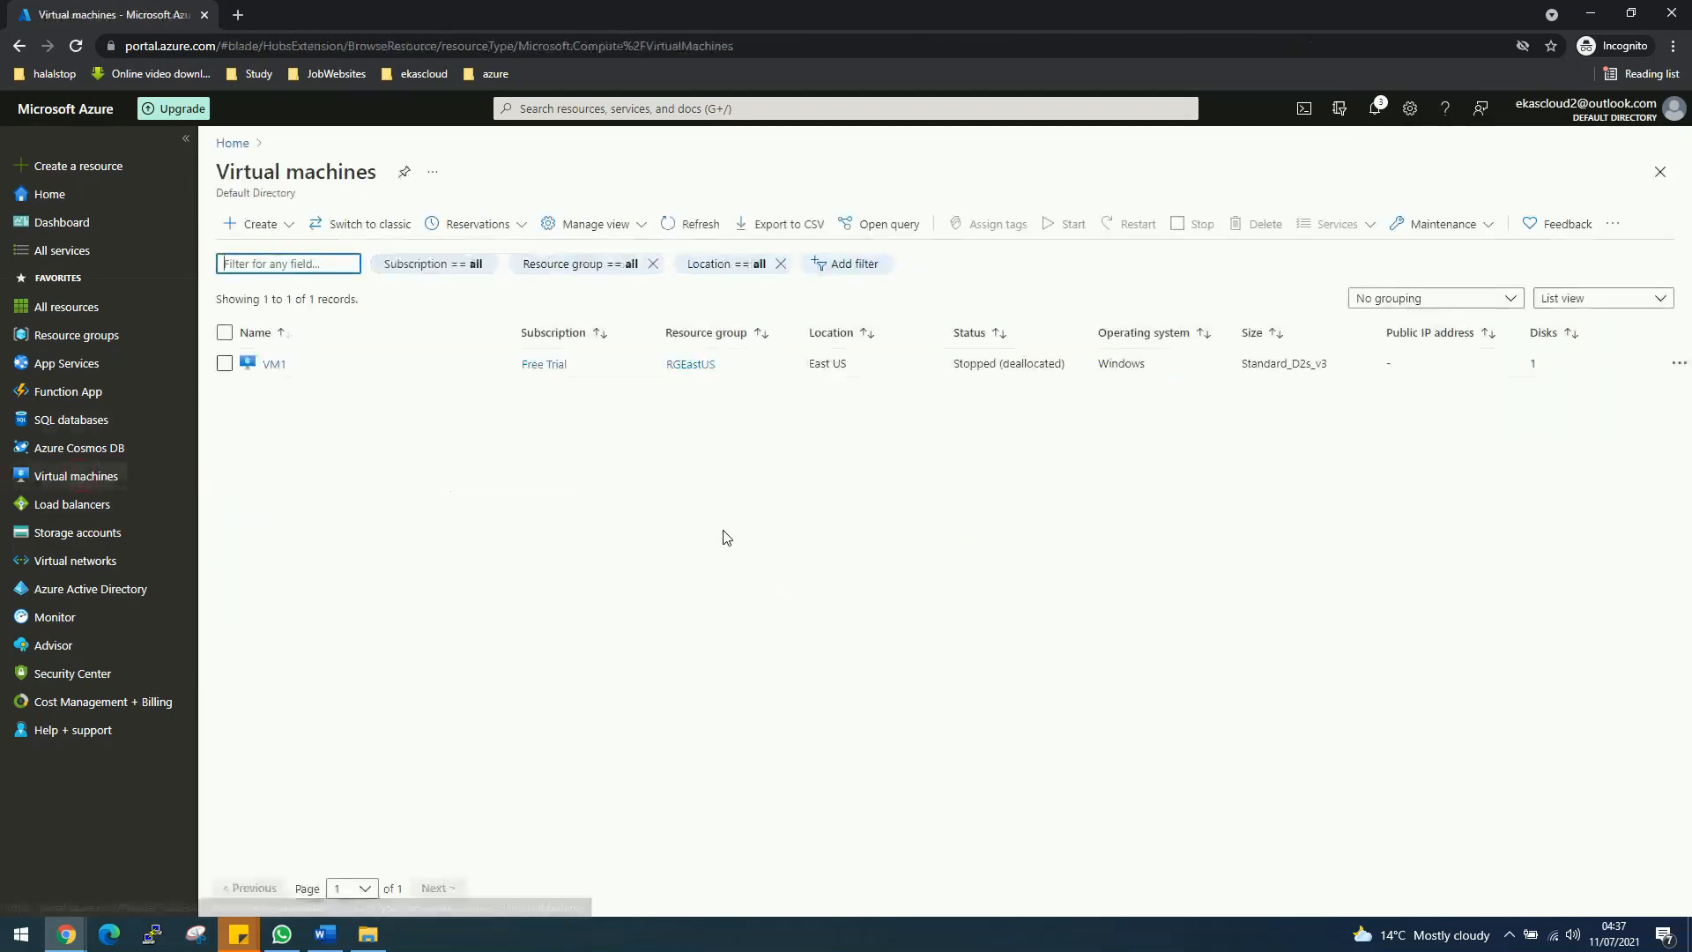
click(274, 365)
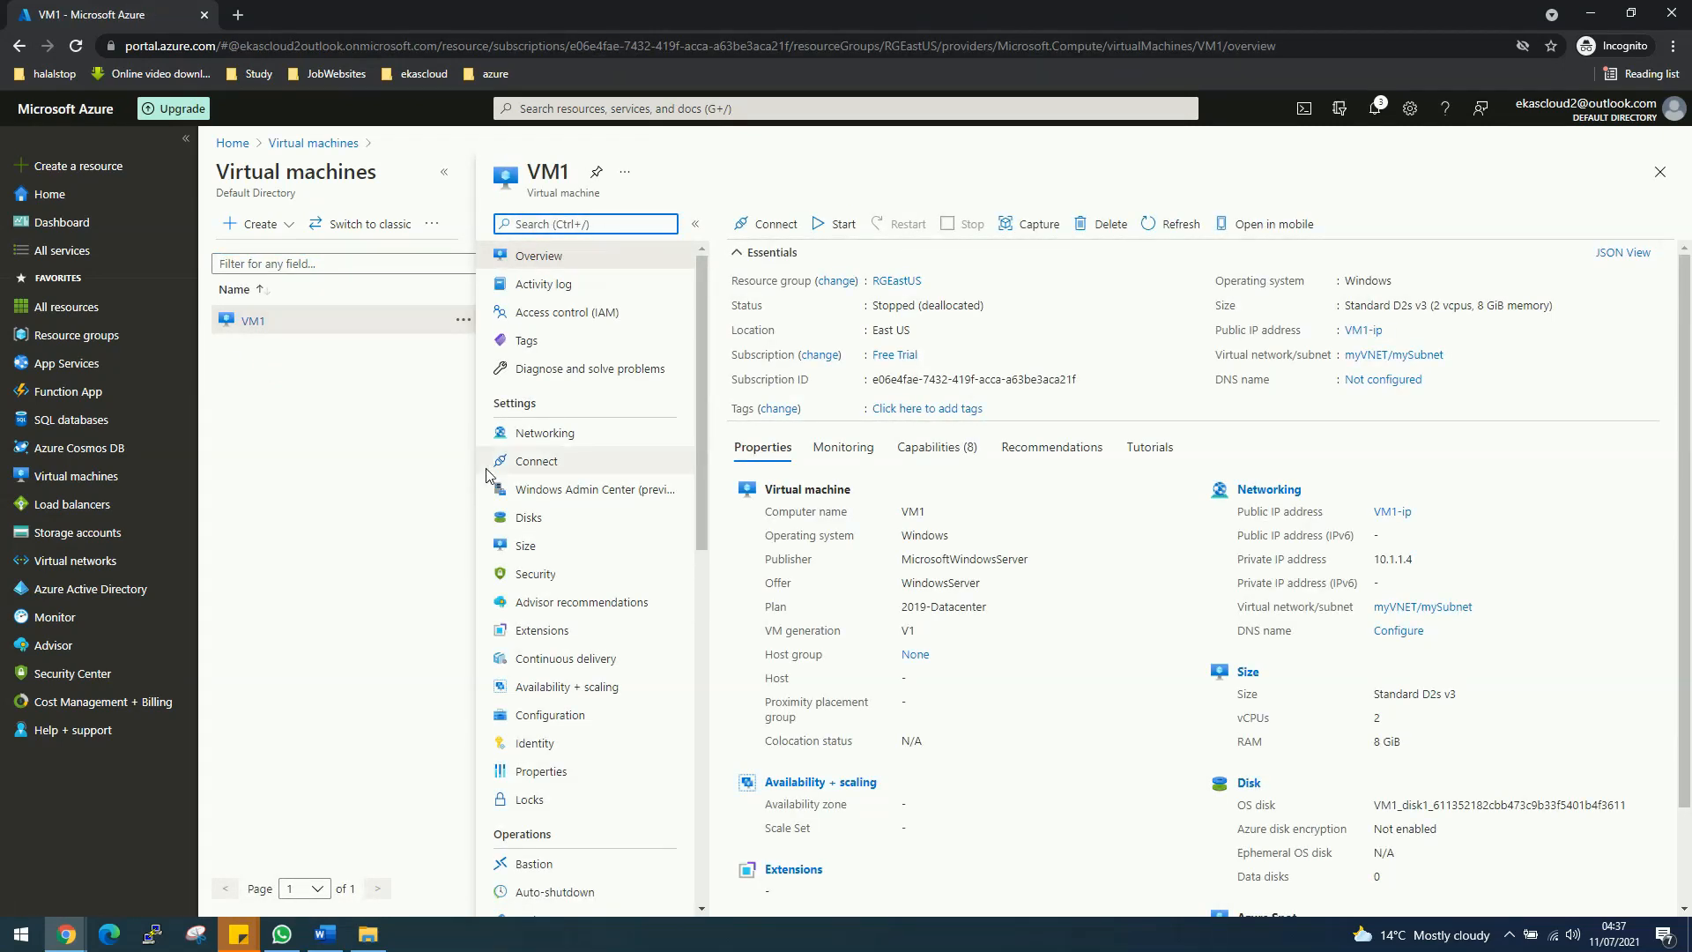
click(544, 432)
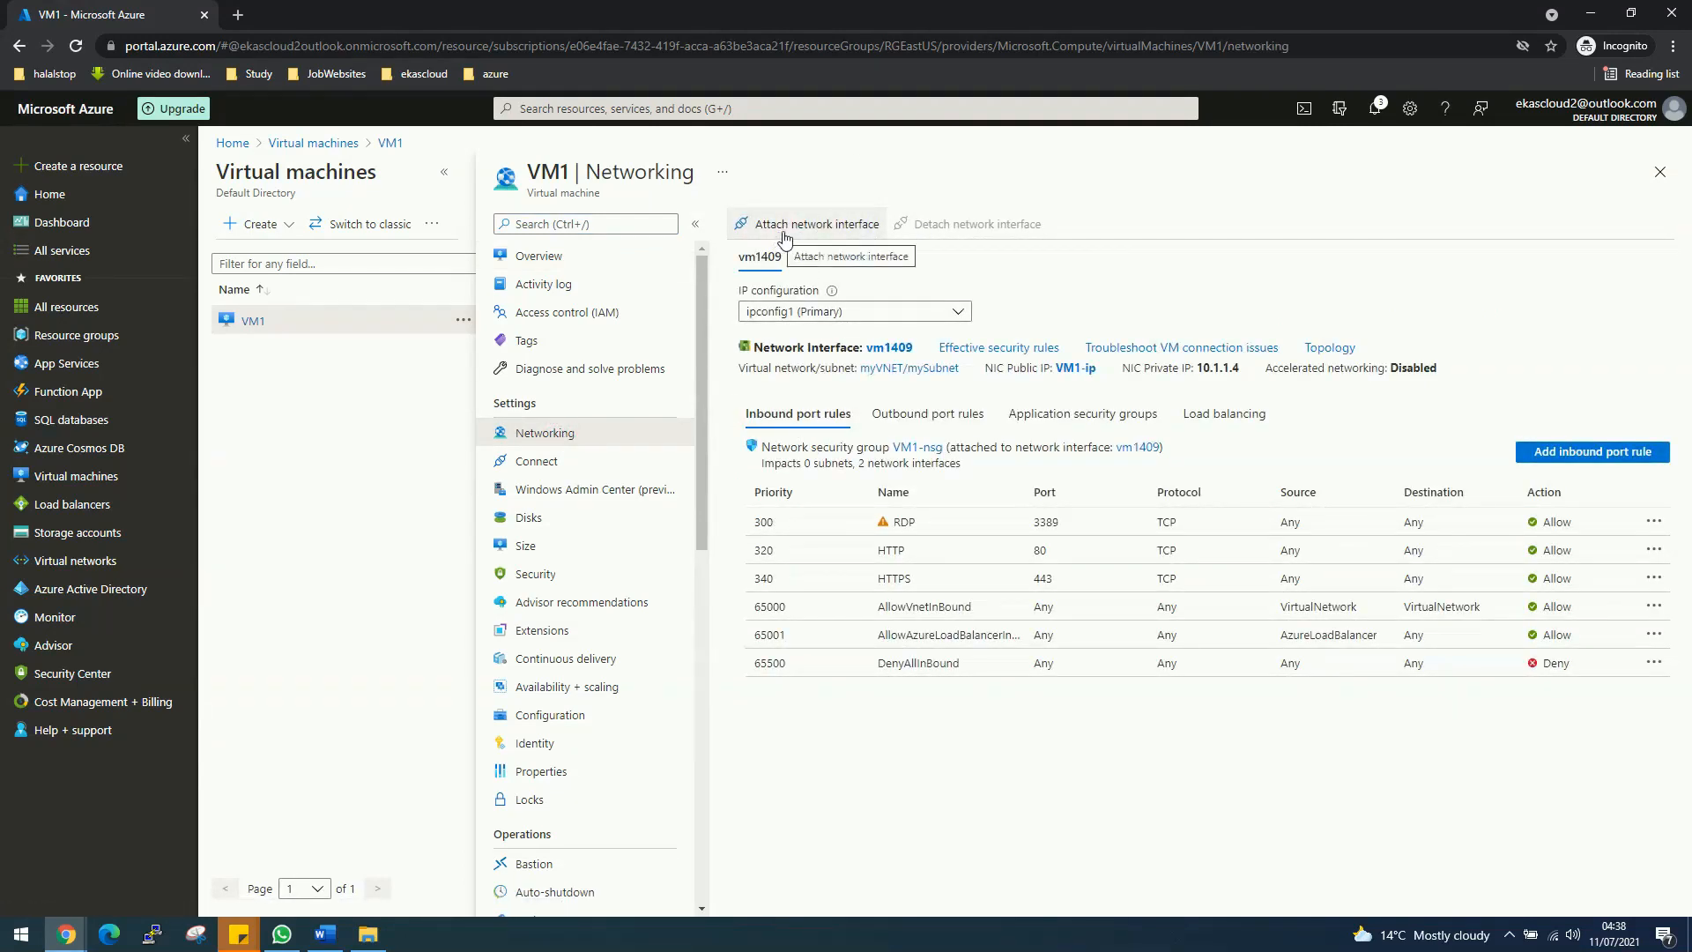
click(852, 229)
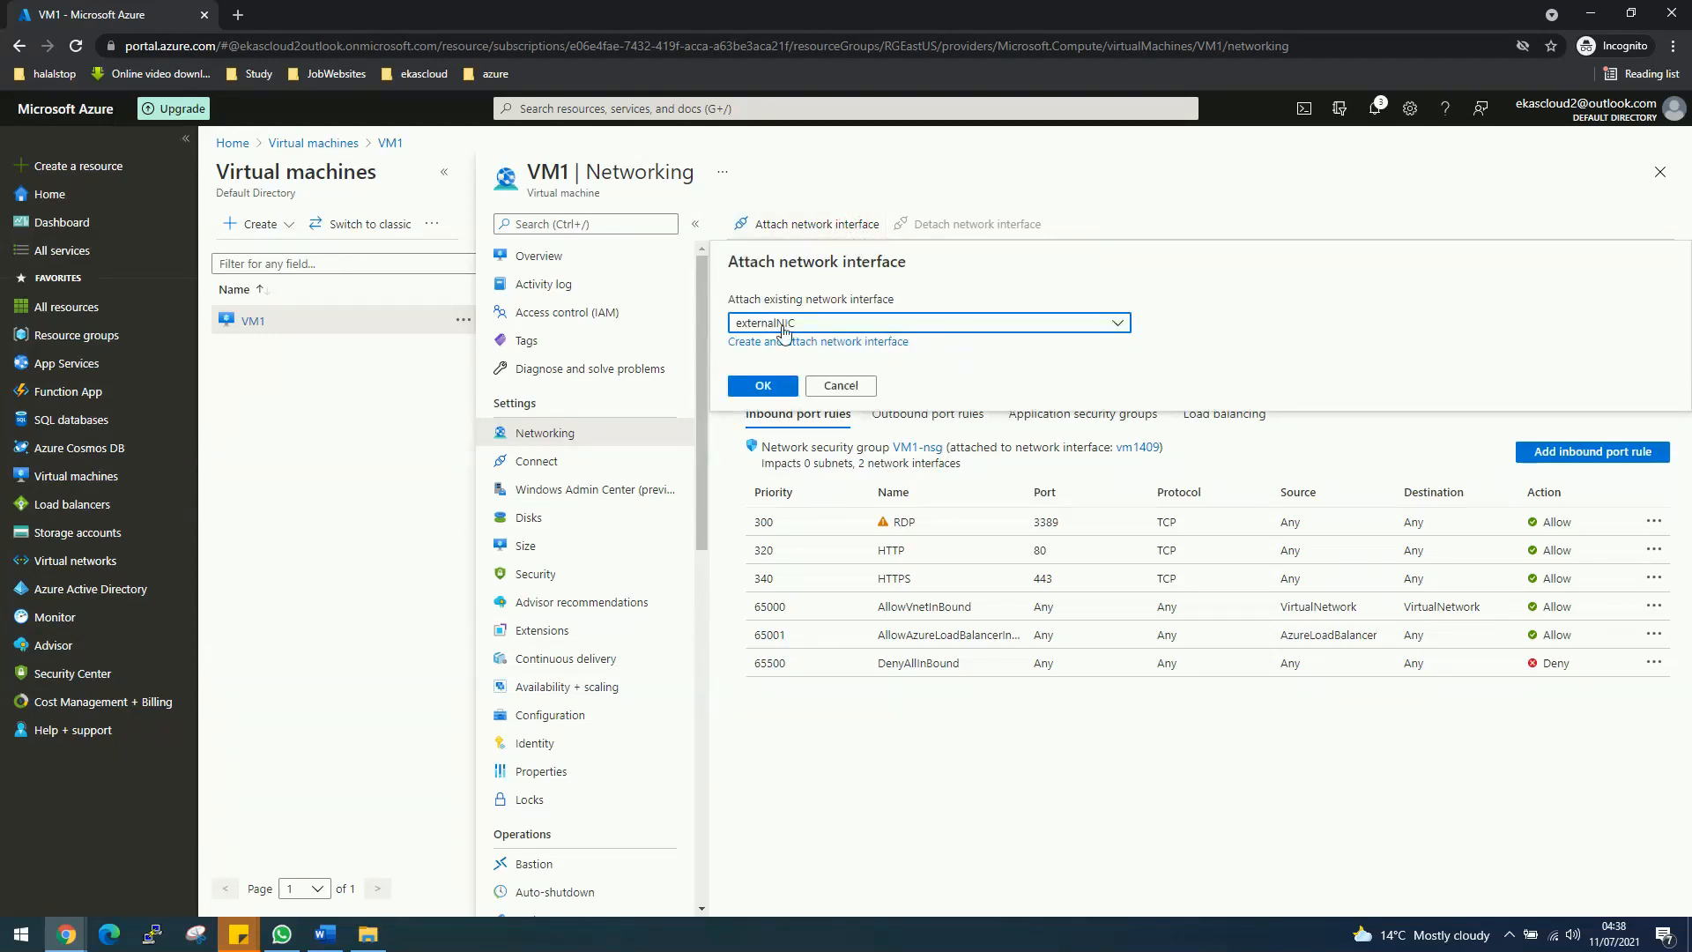
Step: Attach externalNIC to VM1 so it sits alongside vm1409
click(783, 332)
click(775, 380)
click(766, 388)
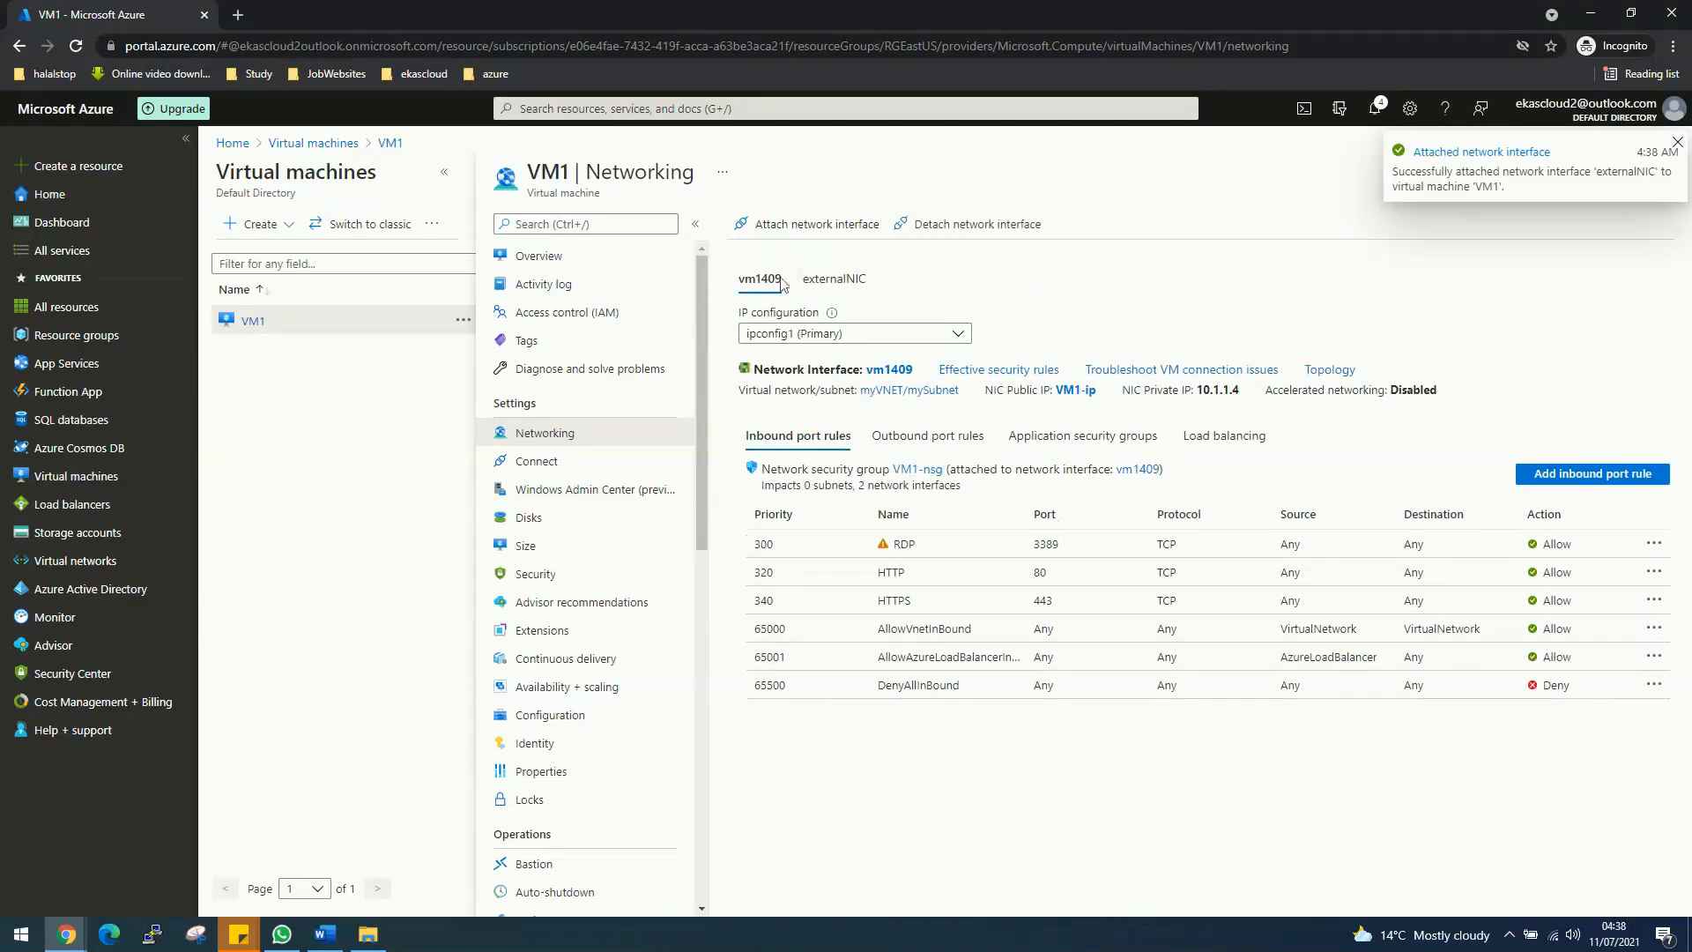
click(765, 284)
Step: Detach vm1409 from VM1, leaving externalNIC as its only interface
click(963, 227)
click(763, 349)
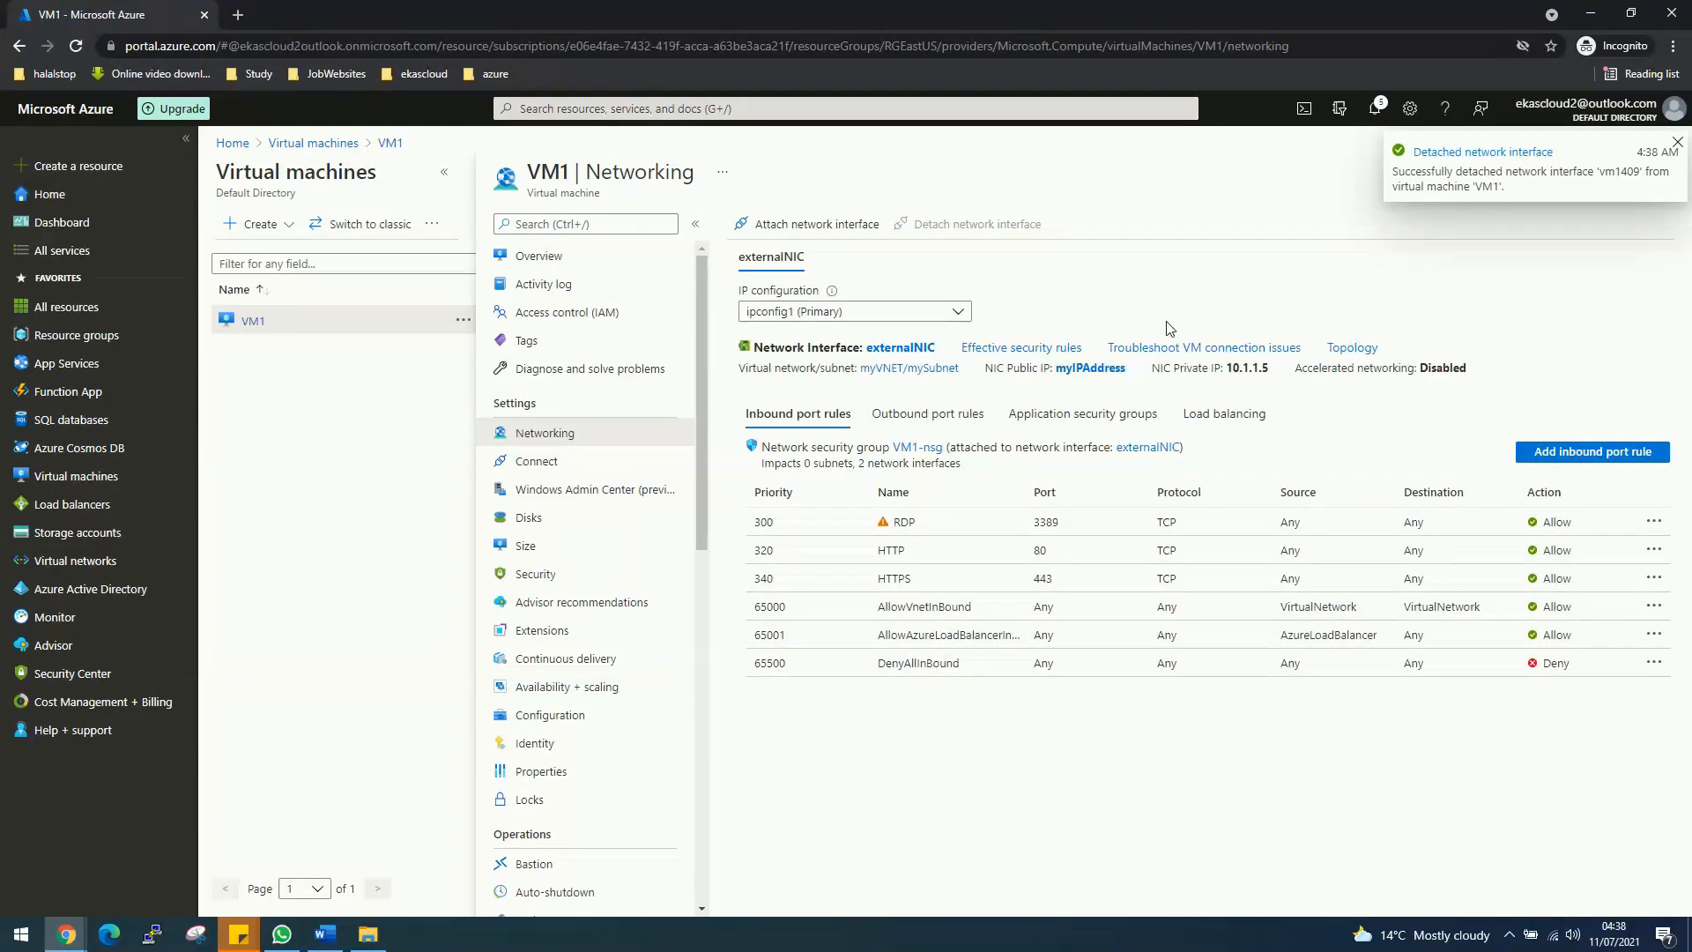
click(254, 324)
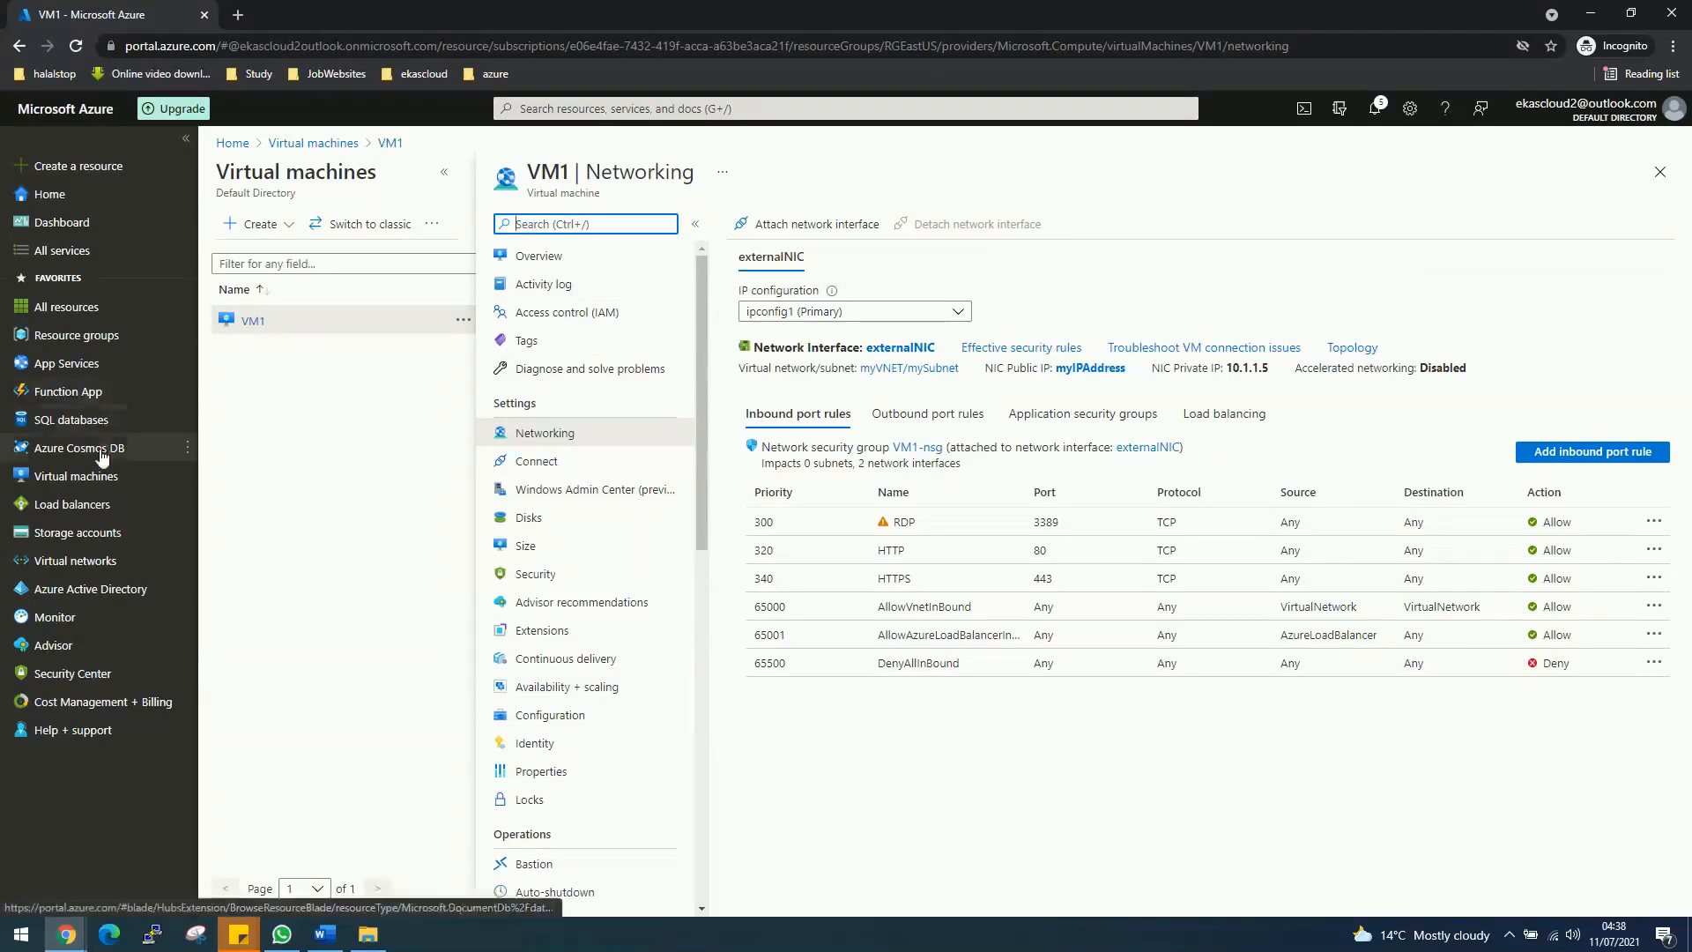
click(99, 482)
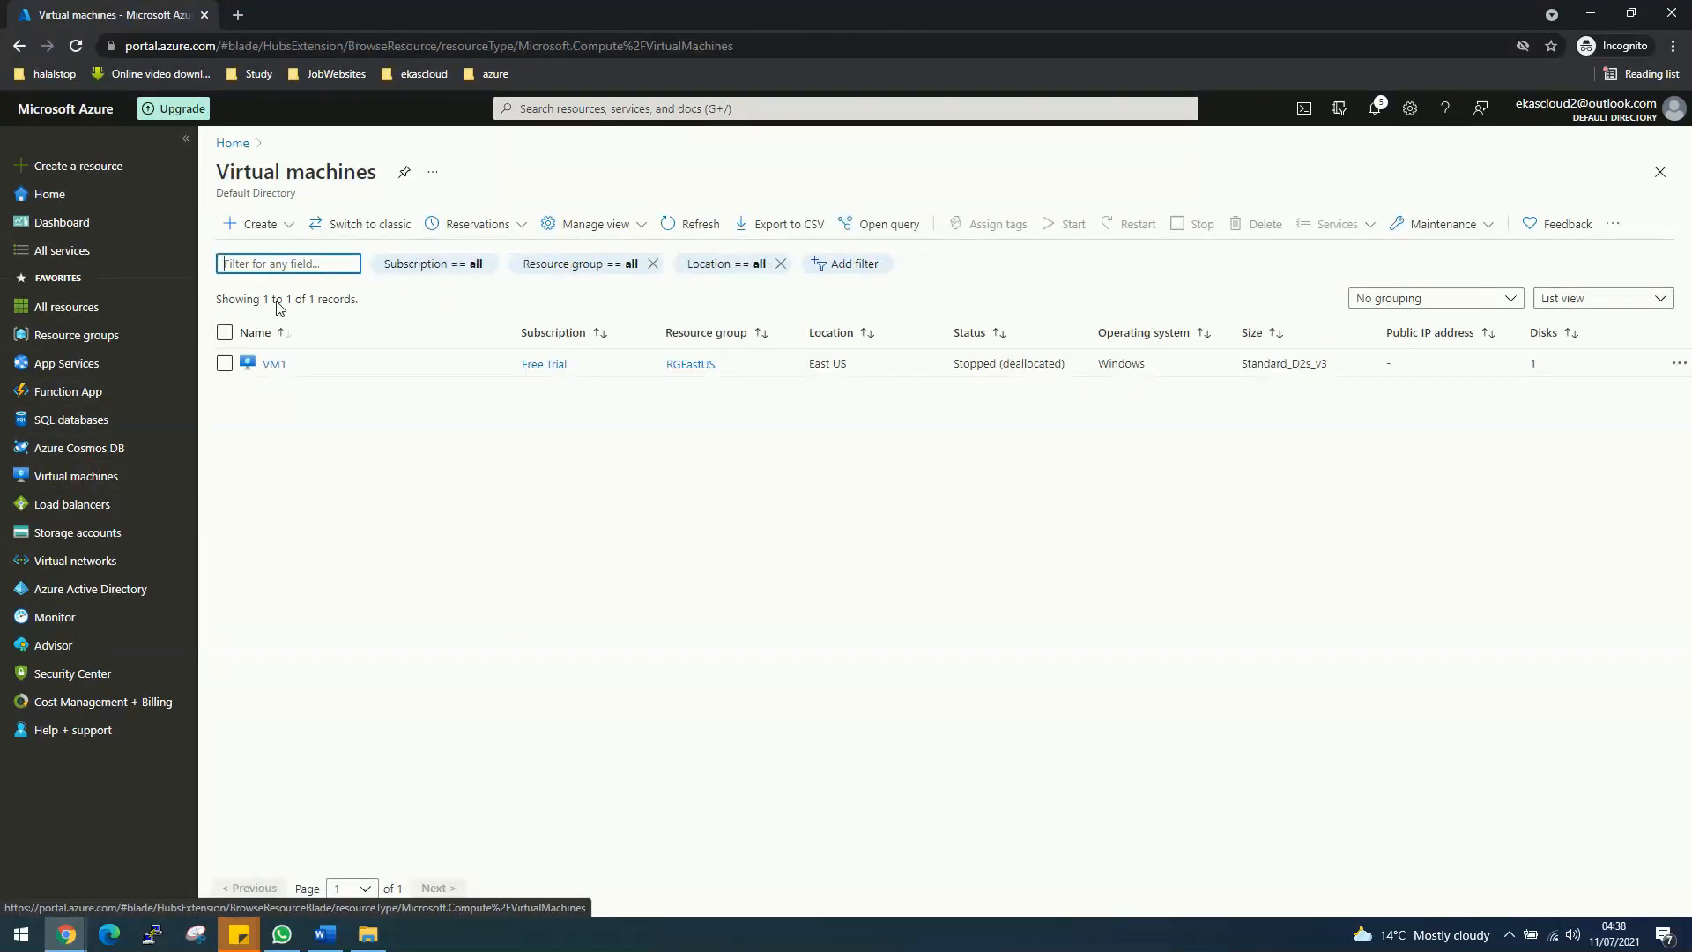
Step: Start the stopped VM1 and check the notification that it is starting
click(275, 367)
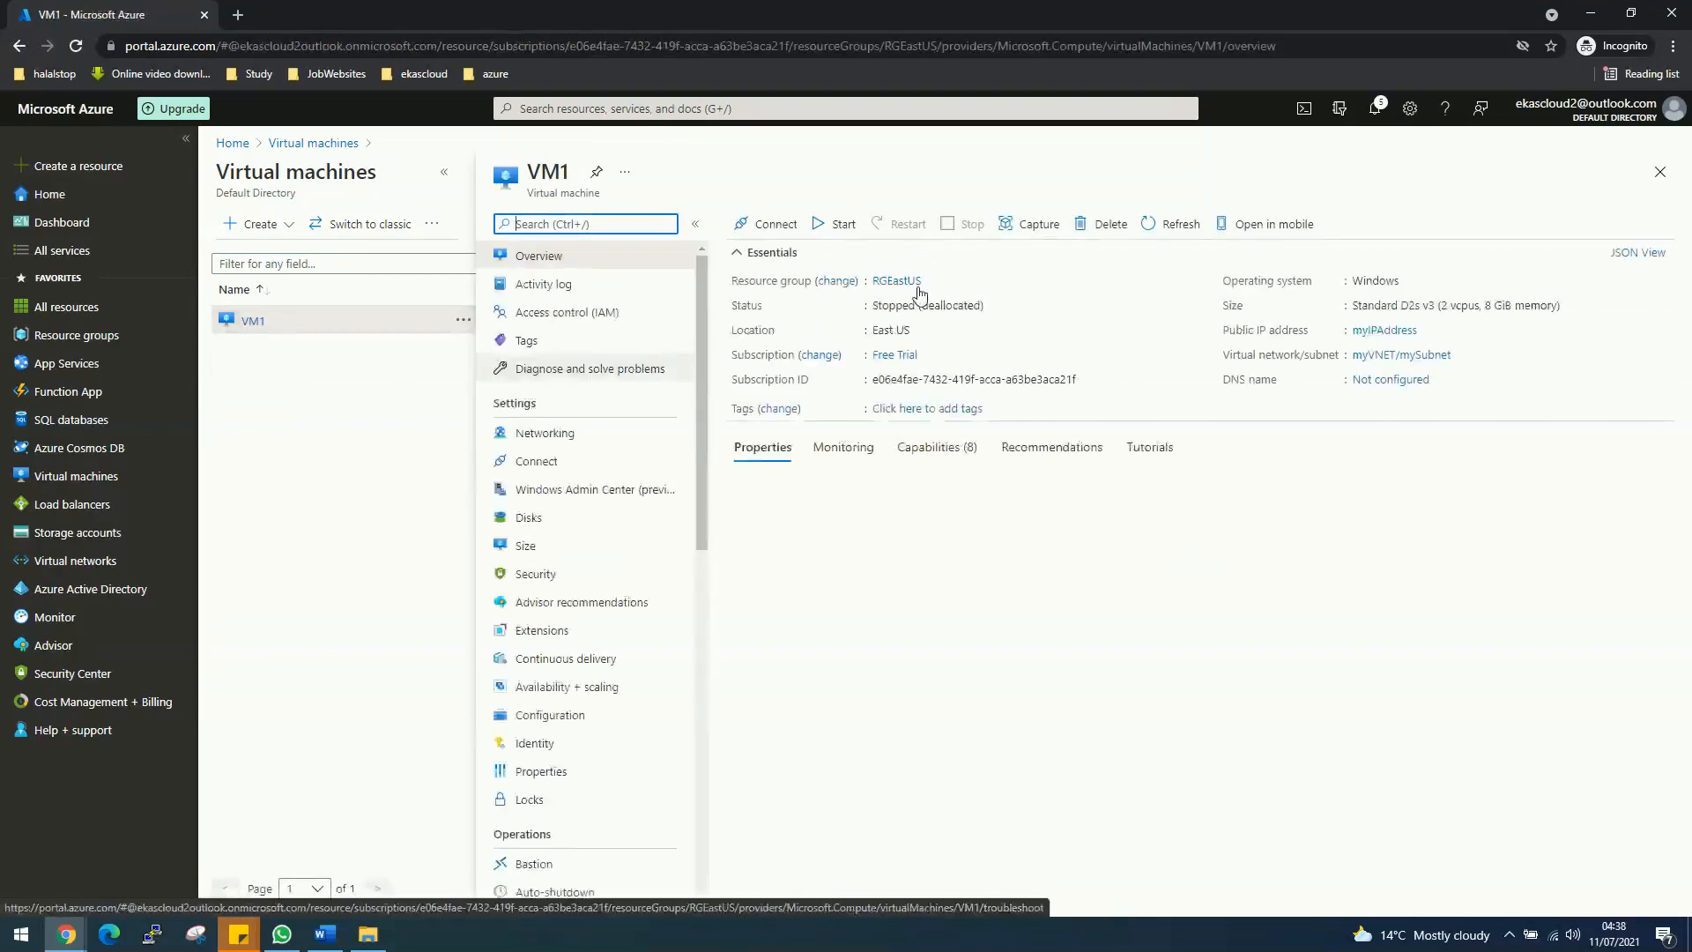
double_click(894, 306)
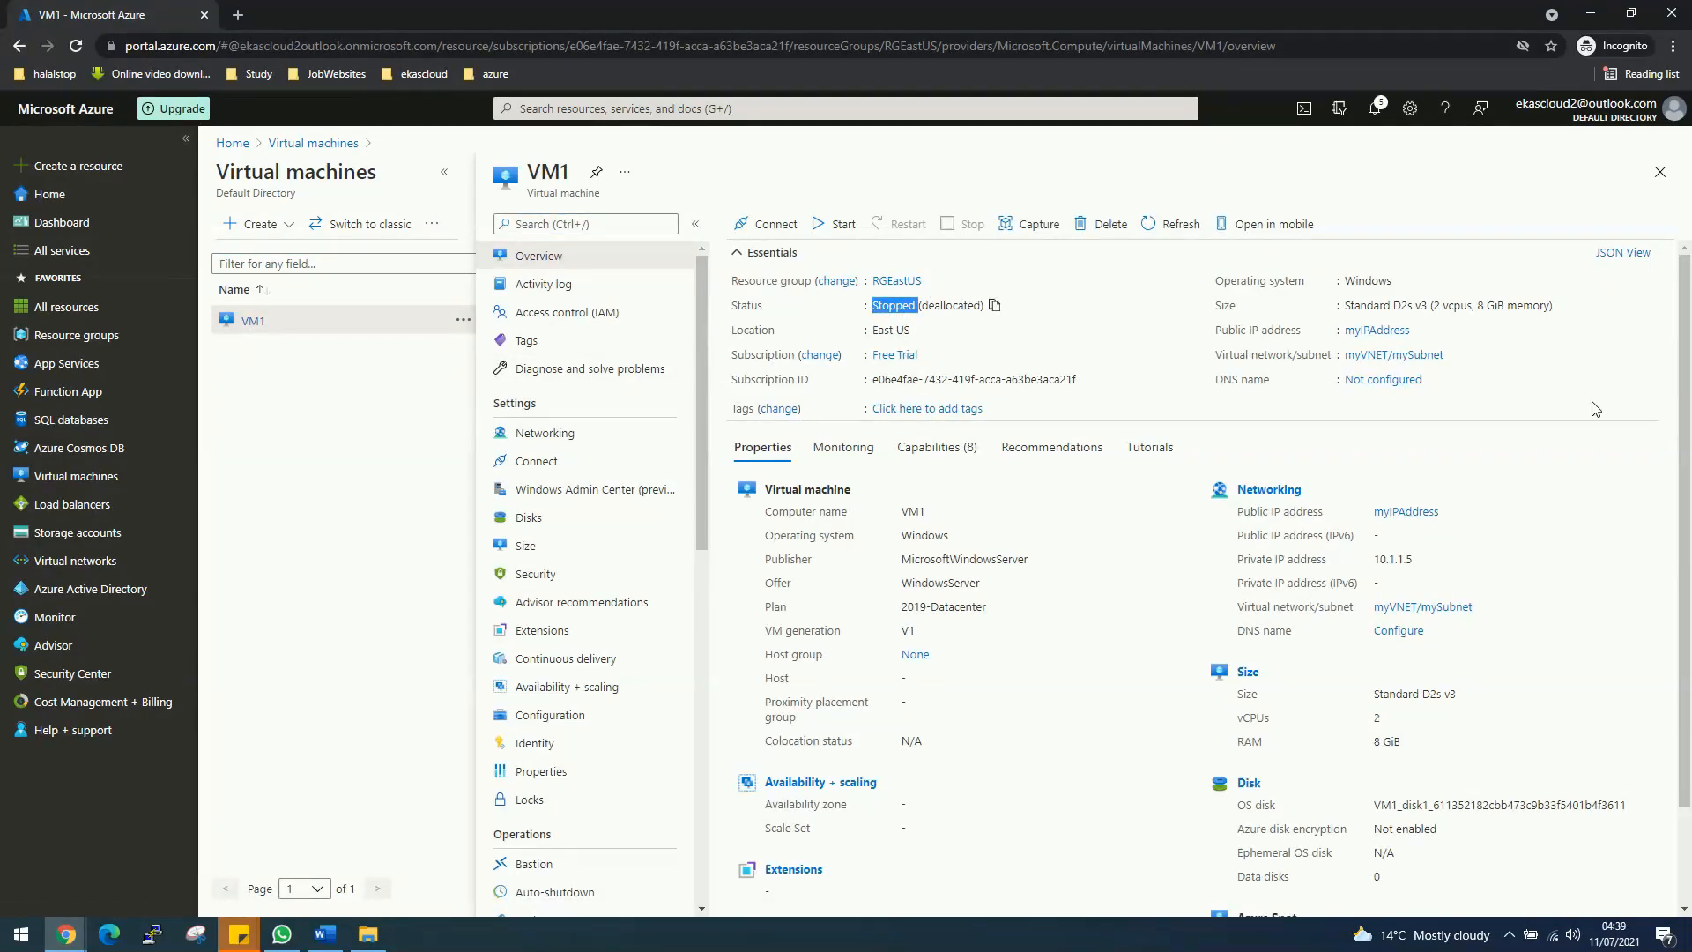
click(831, 228)
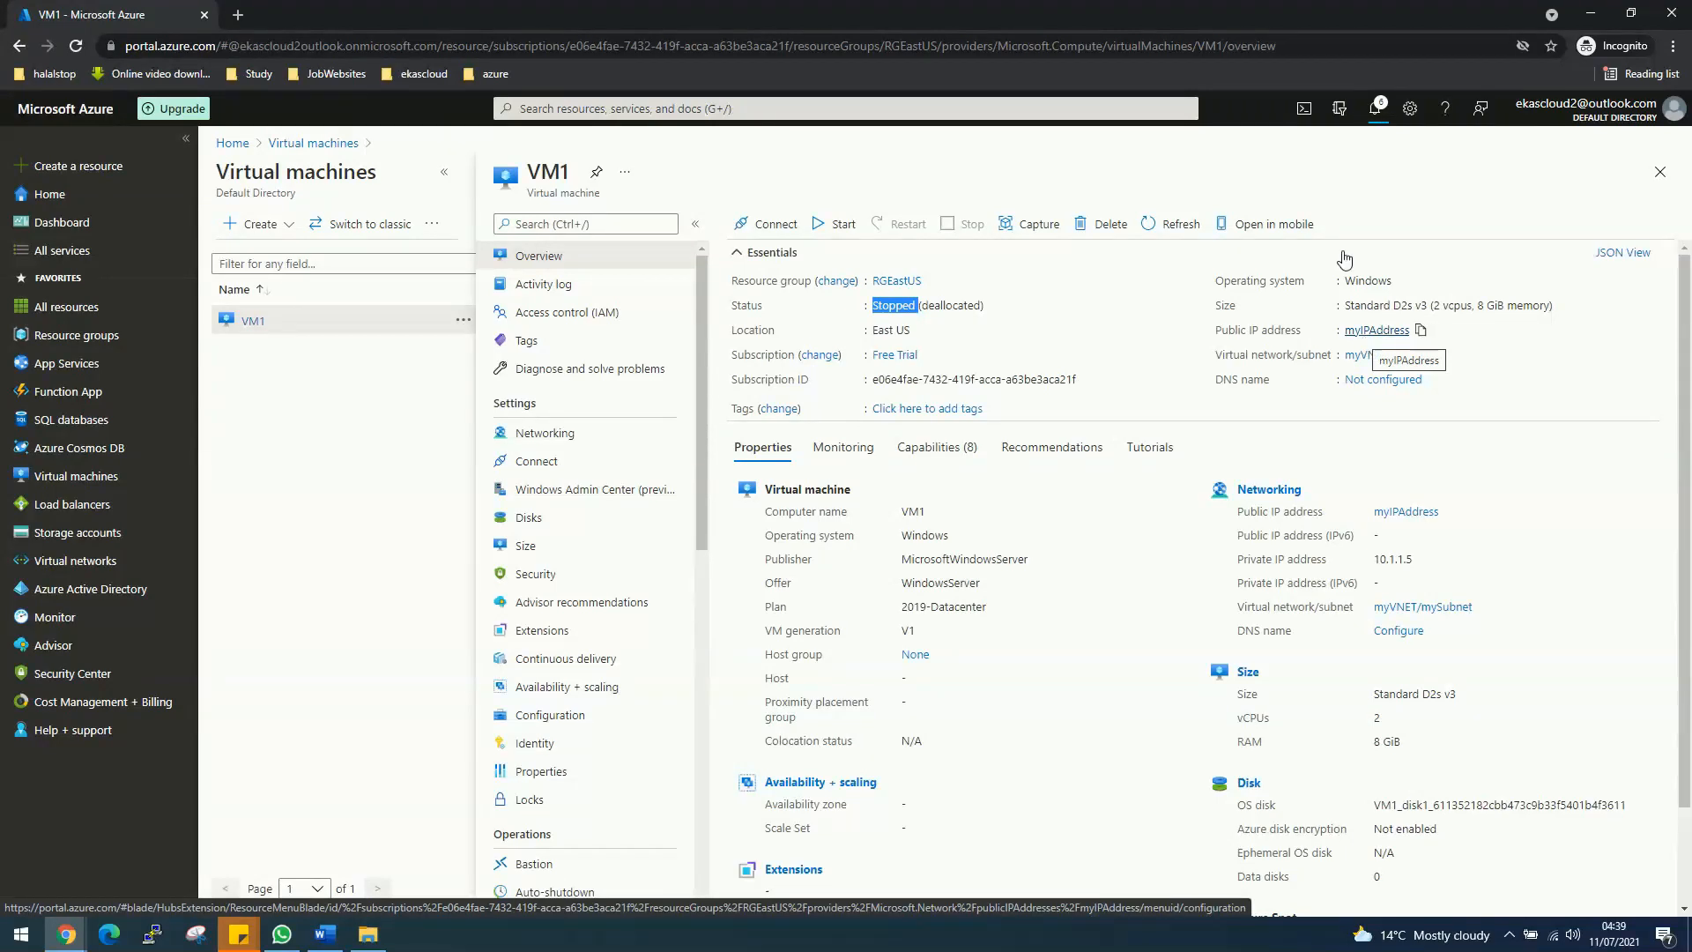
click(1377, 110)
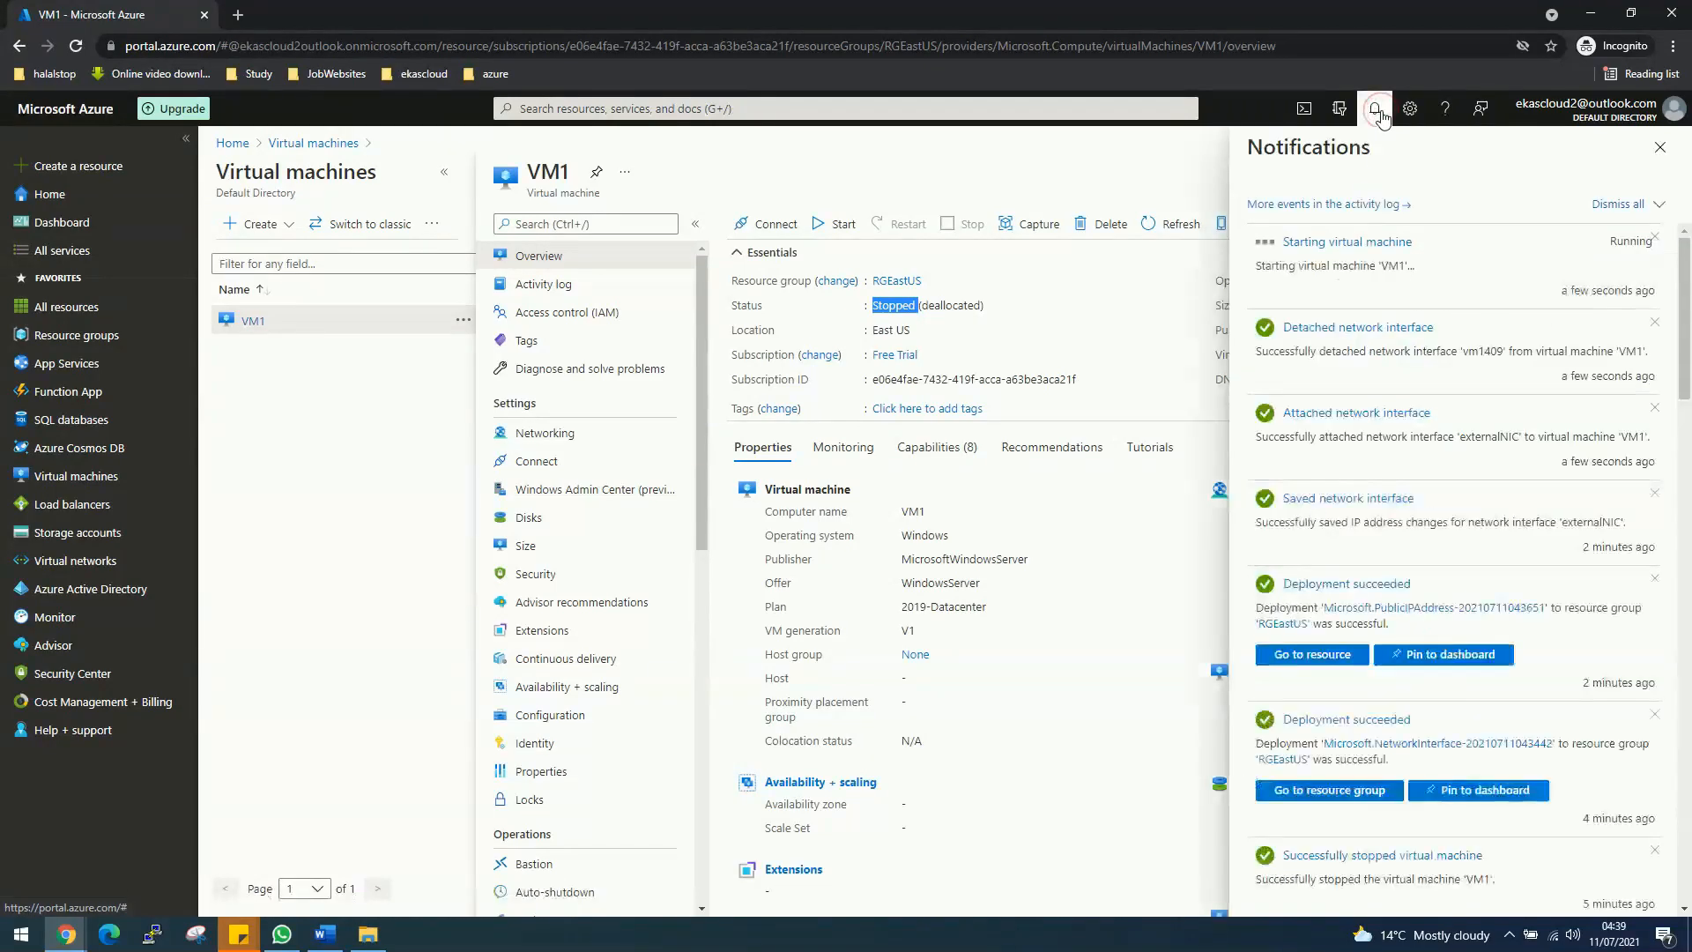
Step: Copy running VM1's new public IP 52.149.217.104 from its overview
click(1378, 112)
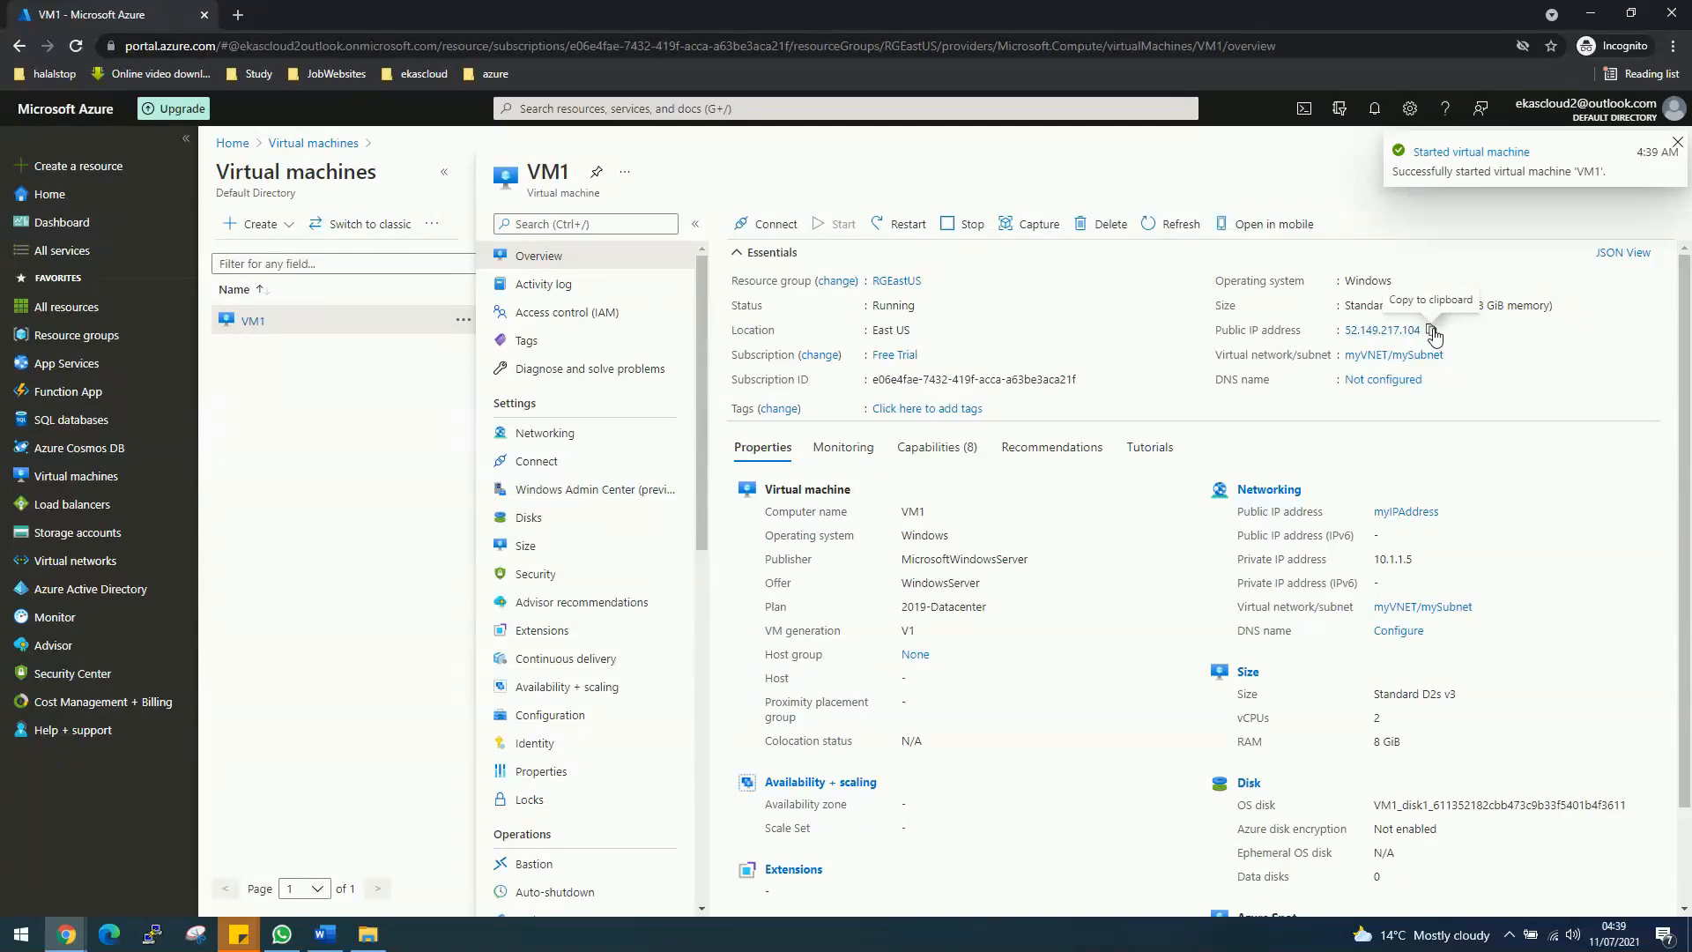
click(1433, 331)
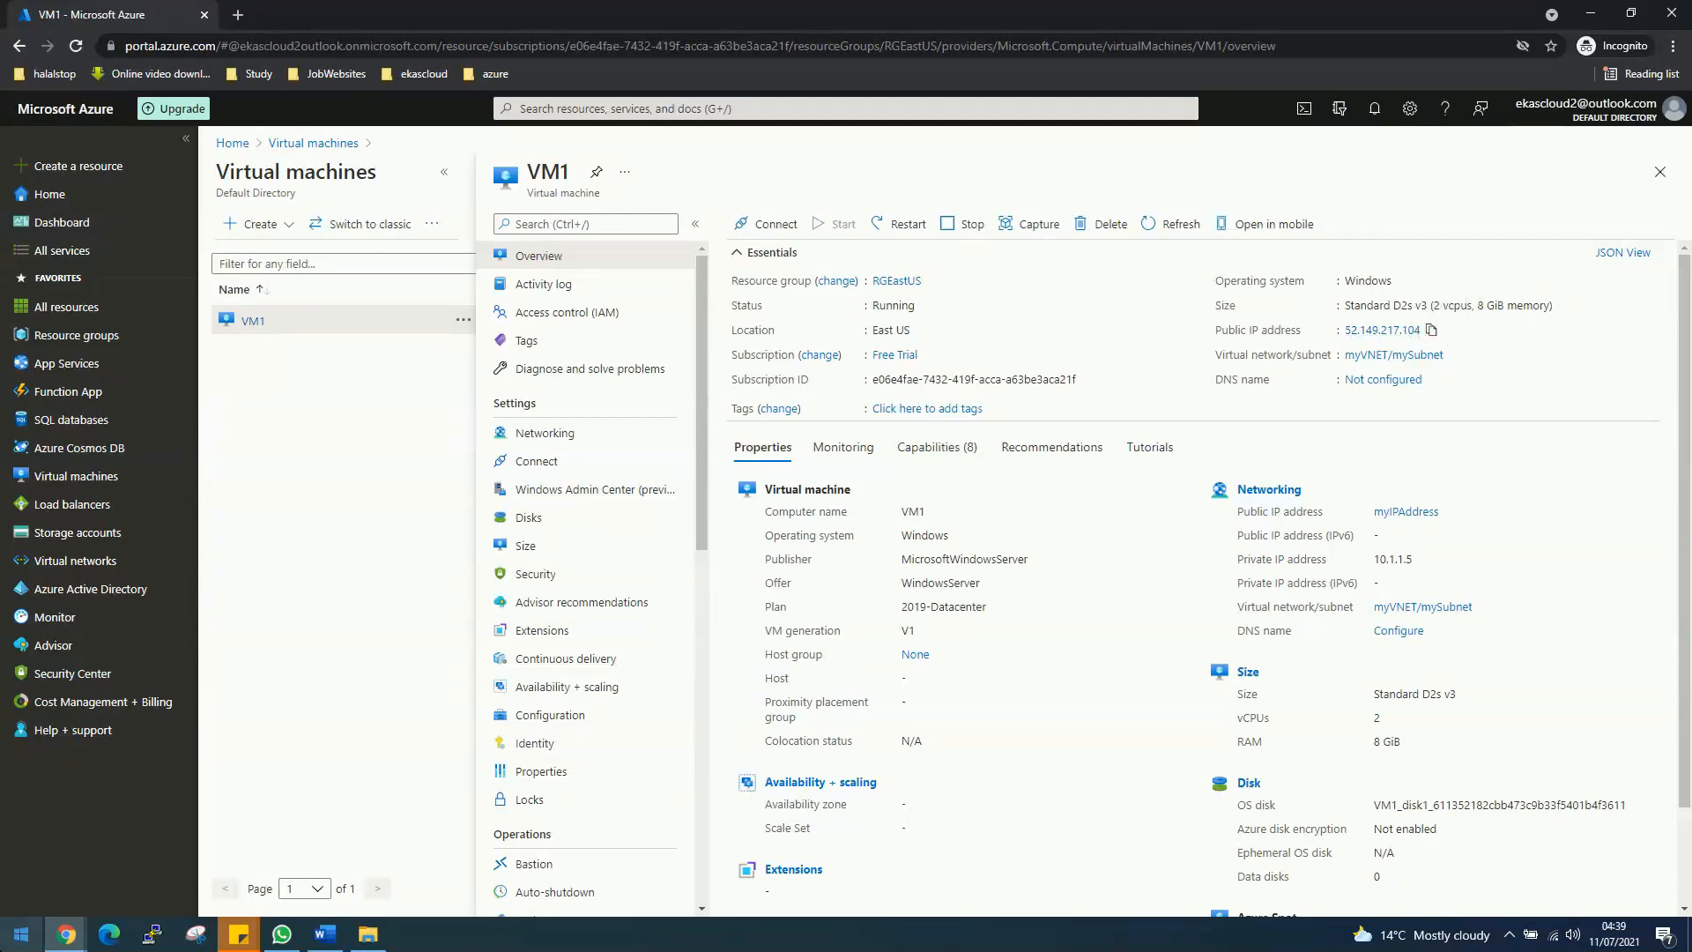
click(20, 934)
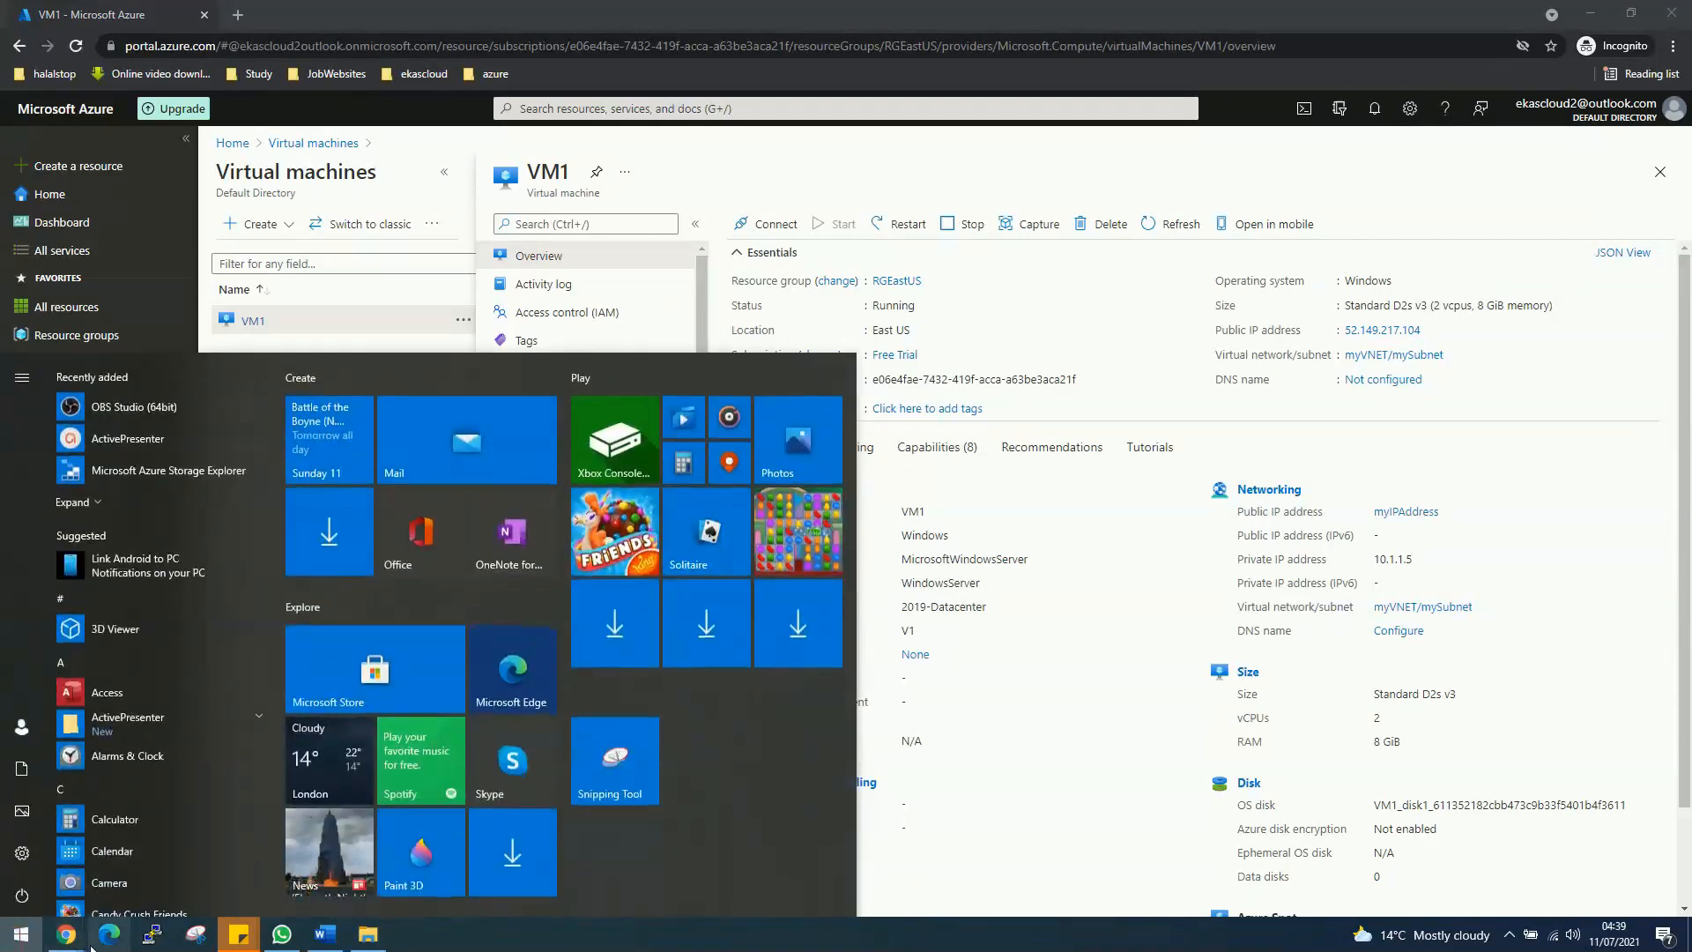
Step: Search 'rdp' in the Start menu and launch Remote Desktop Connection
text(p)
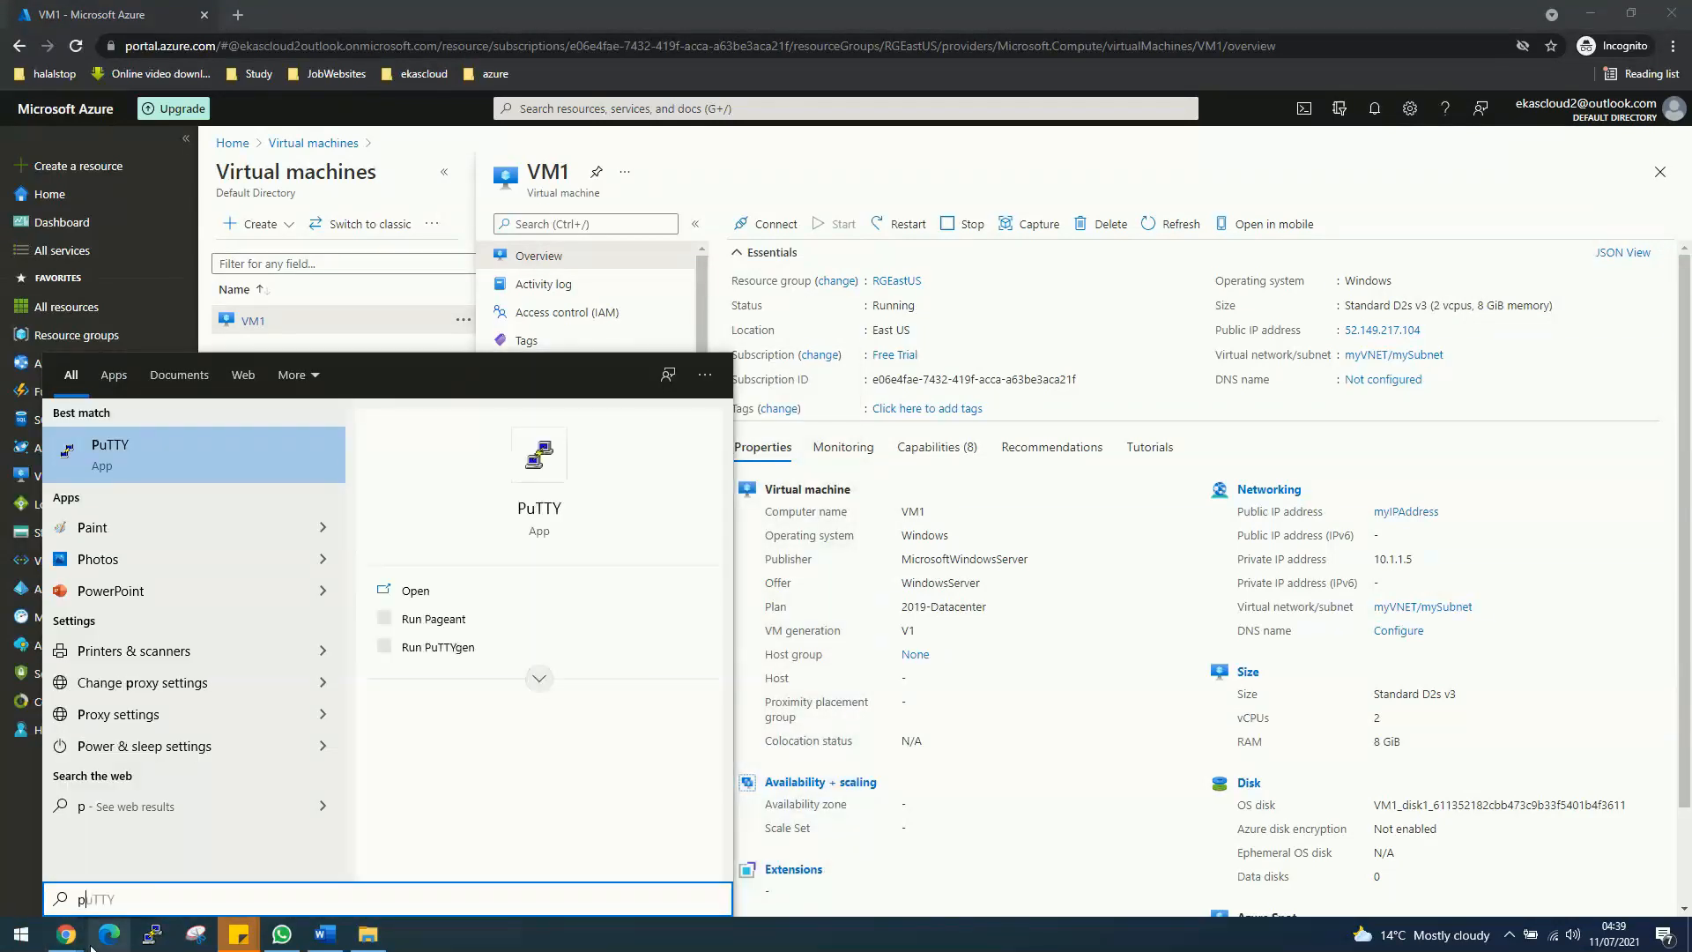
text(ad)
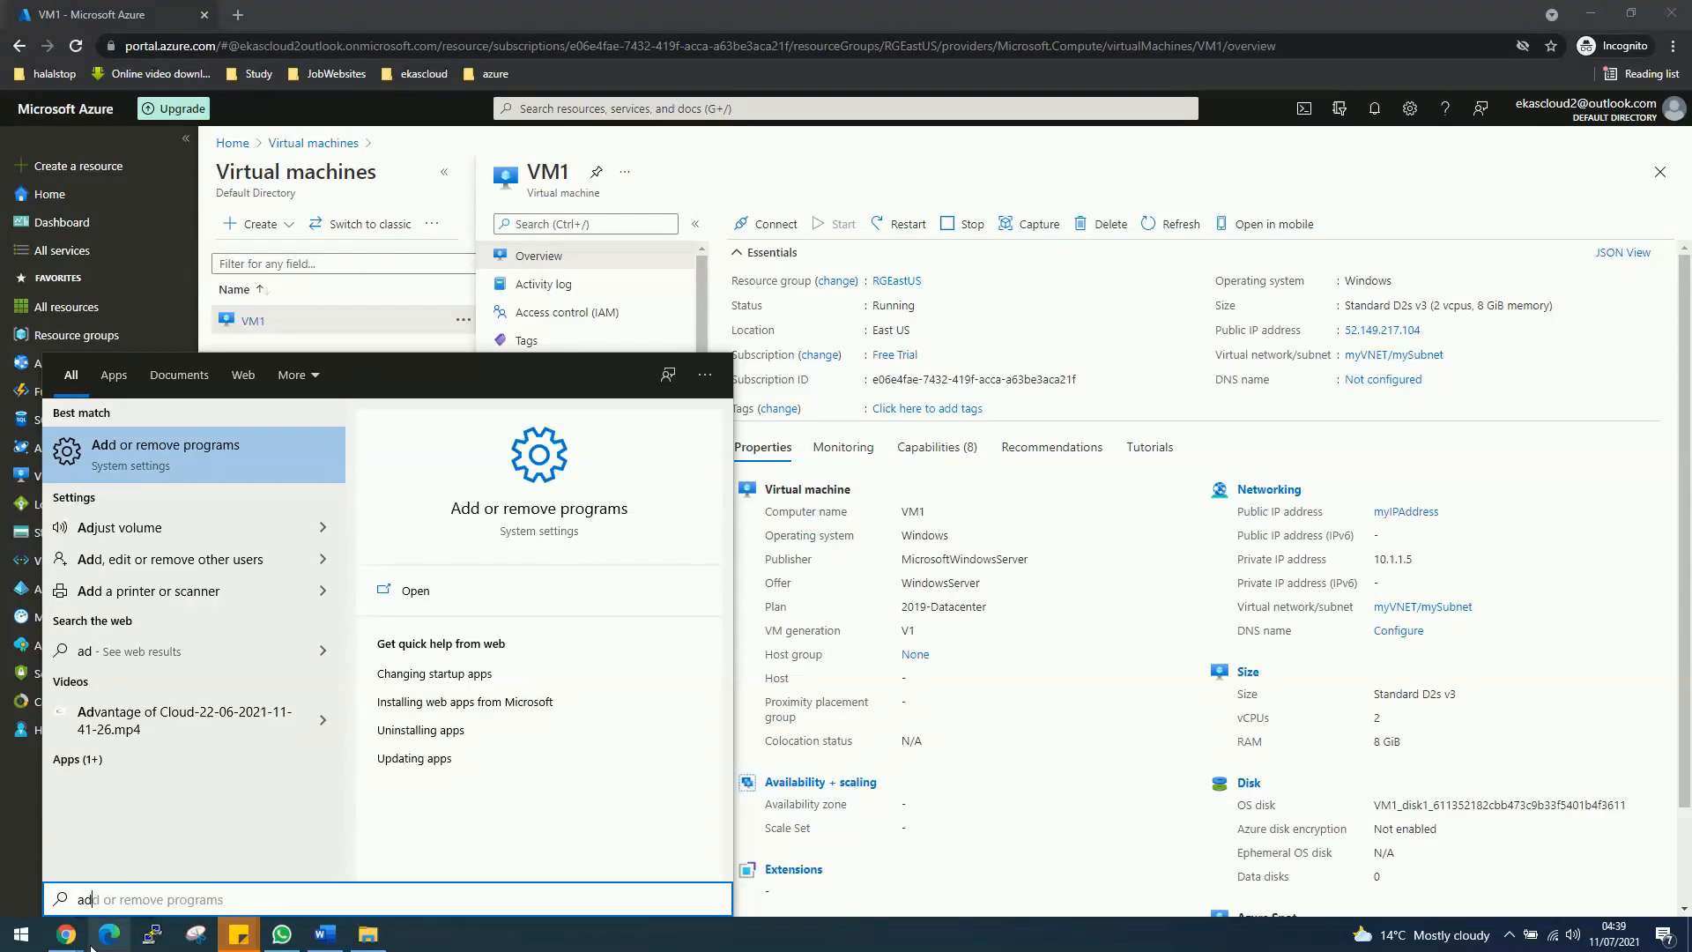
key(BackSpace)
key(BackSpace)
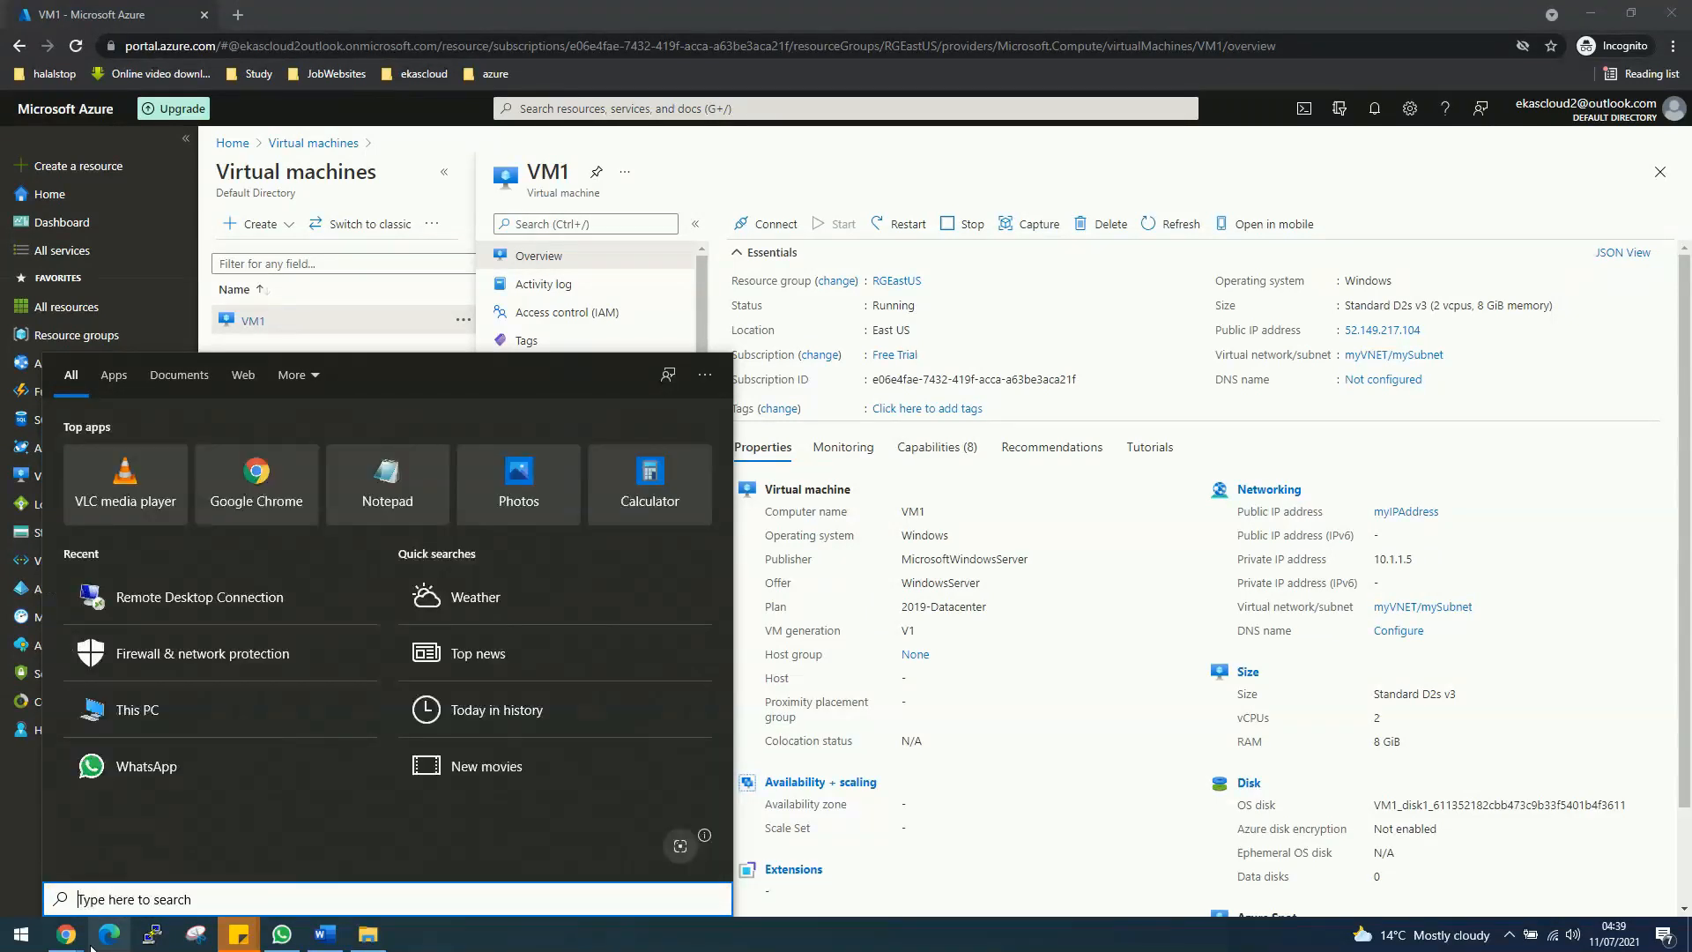
text(rdp)
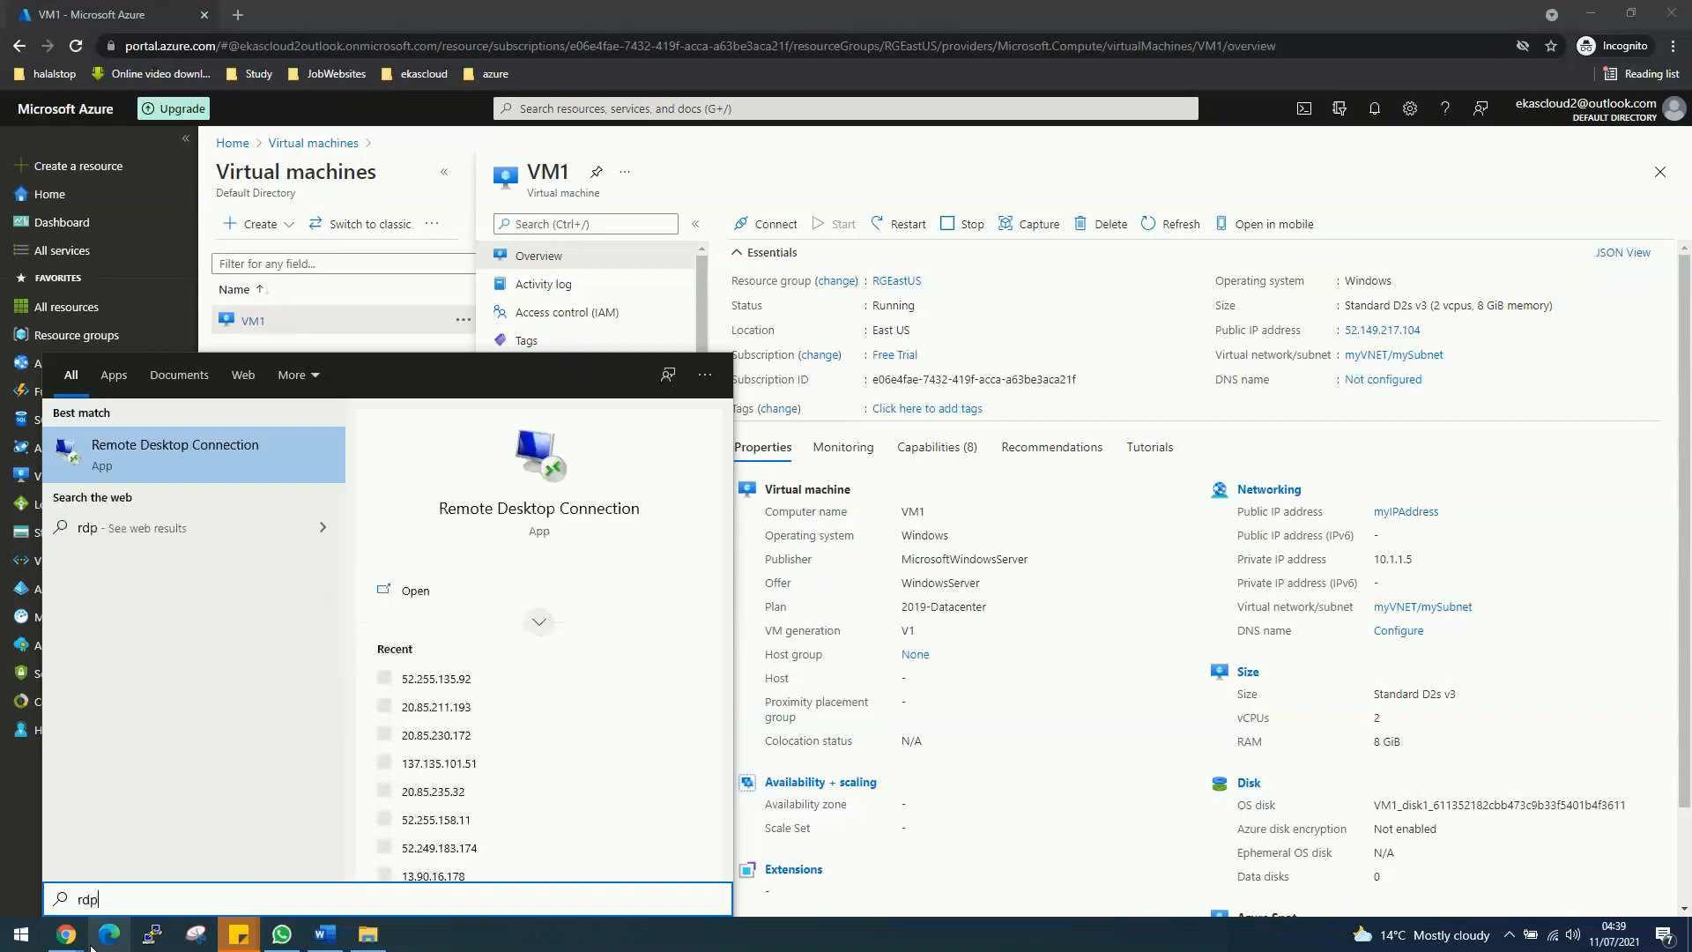
click(198, 472)
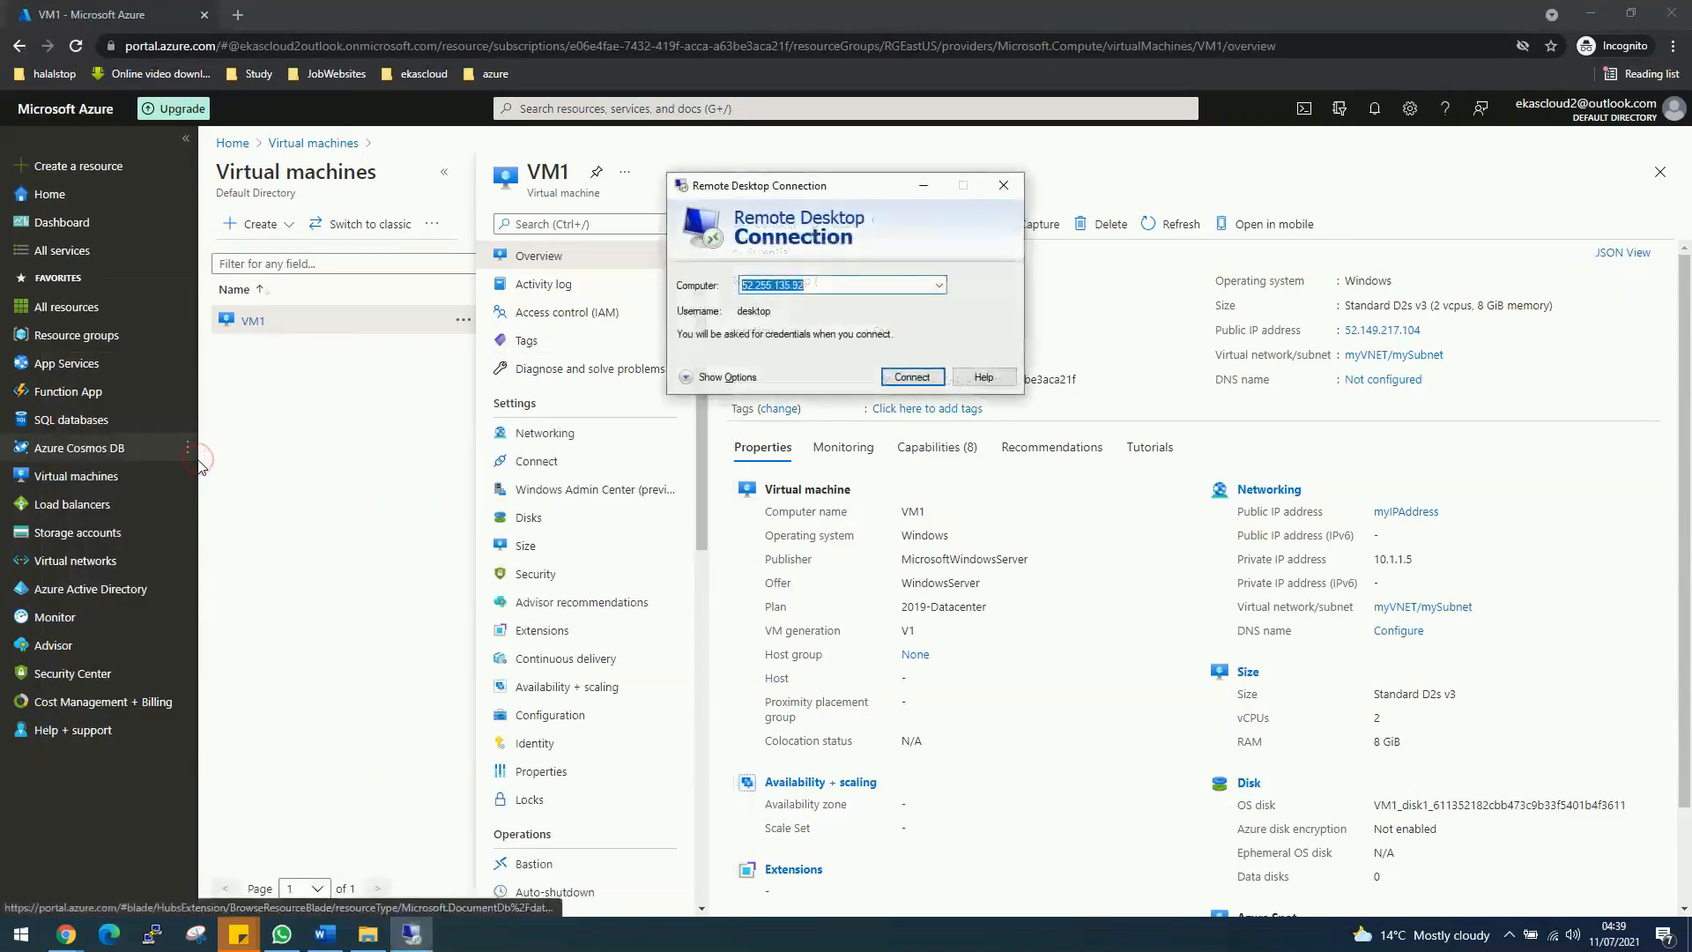
Step: Connect to 52.149.217.104, trust the connection, and sign in with the admin username and password
key(ctrl+v)
key(Return)
key(Left)
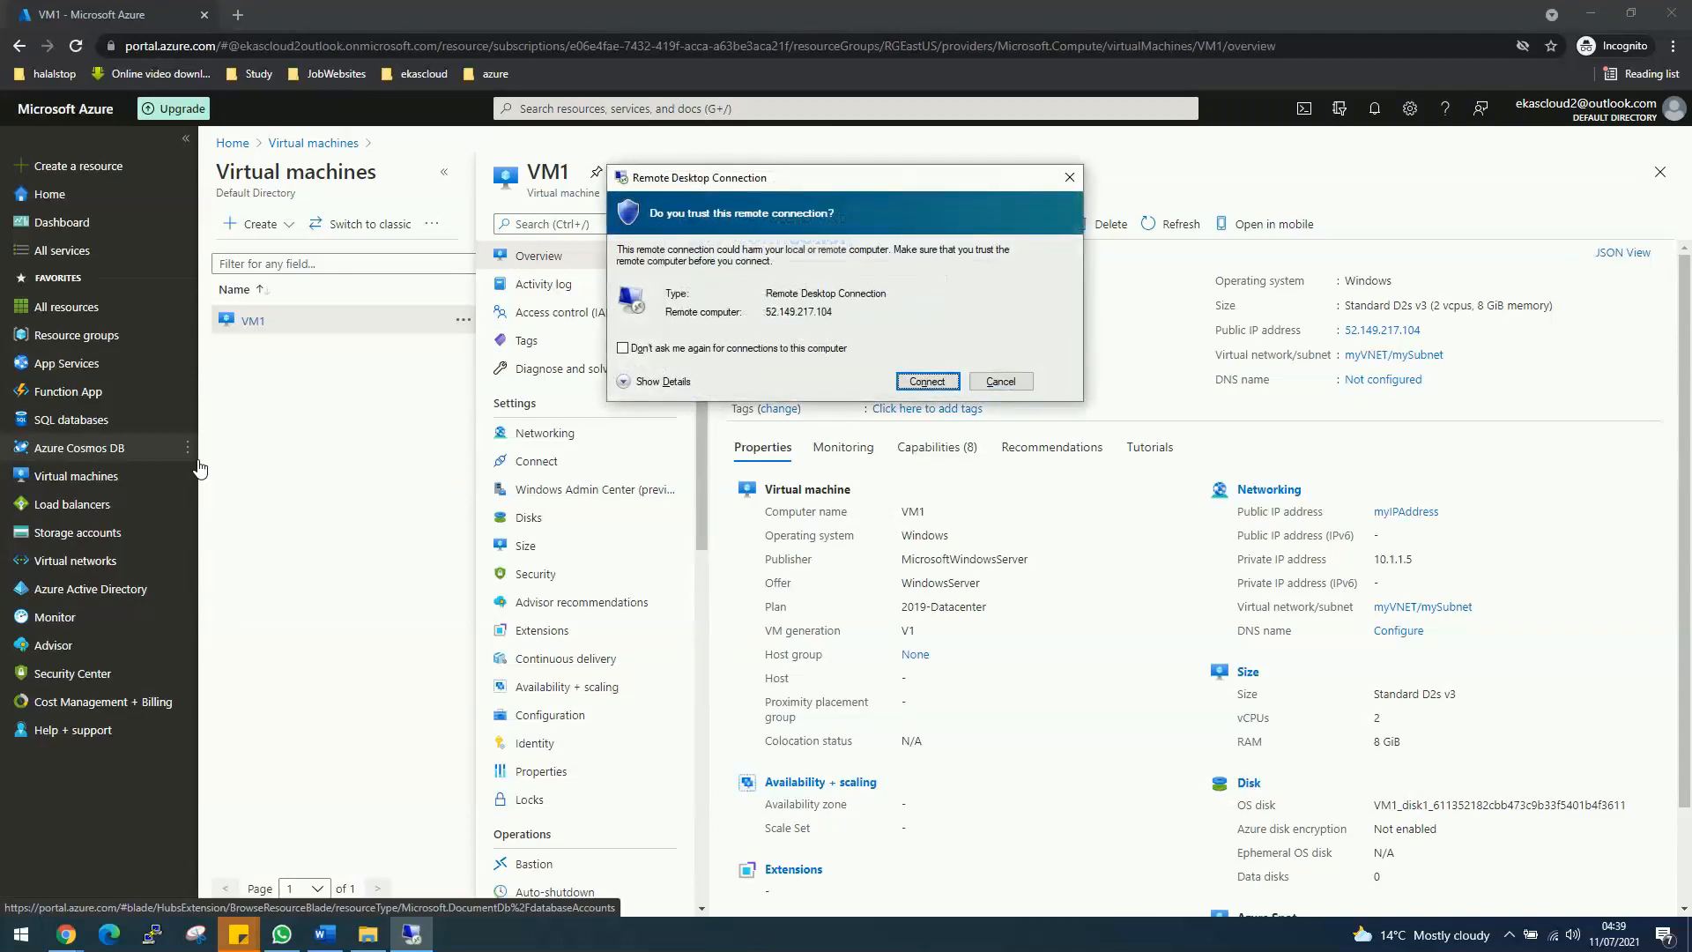
key(Return)
text(d)
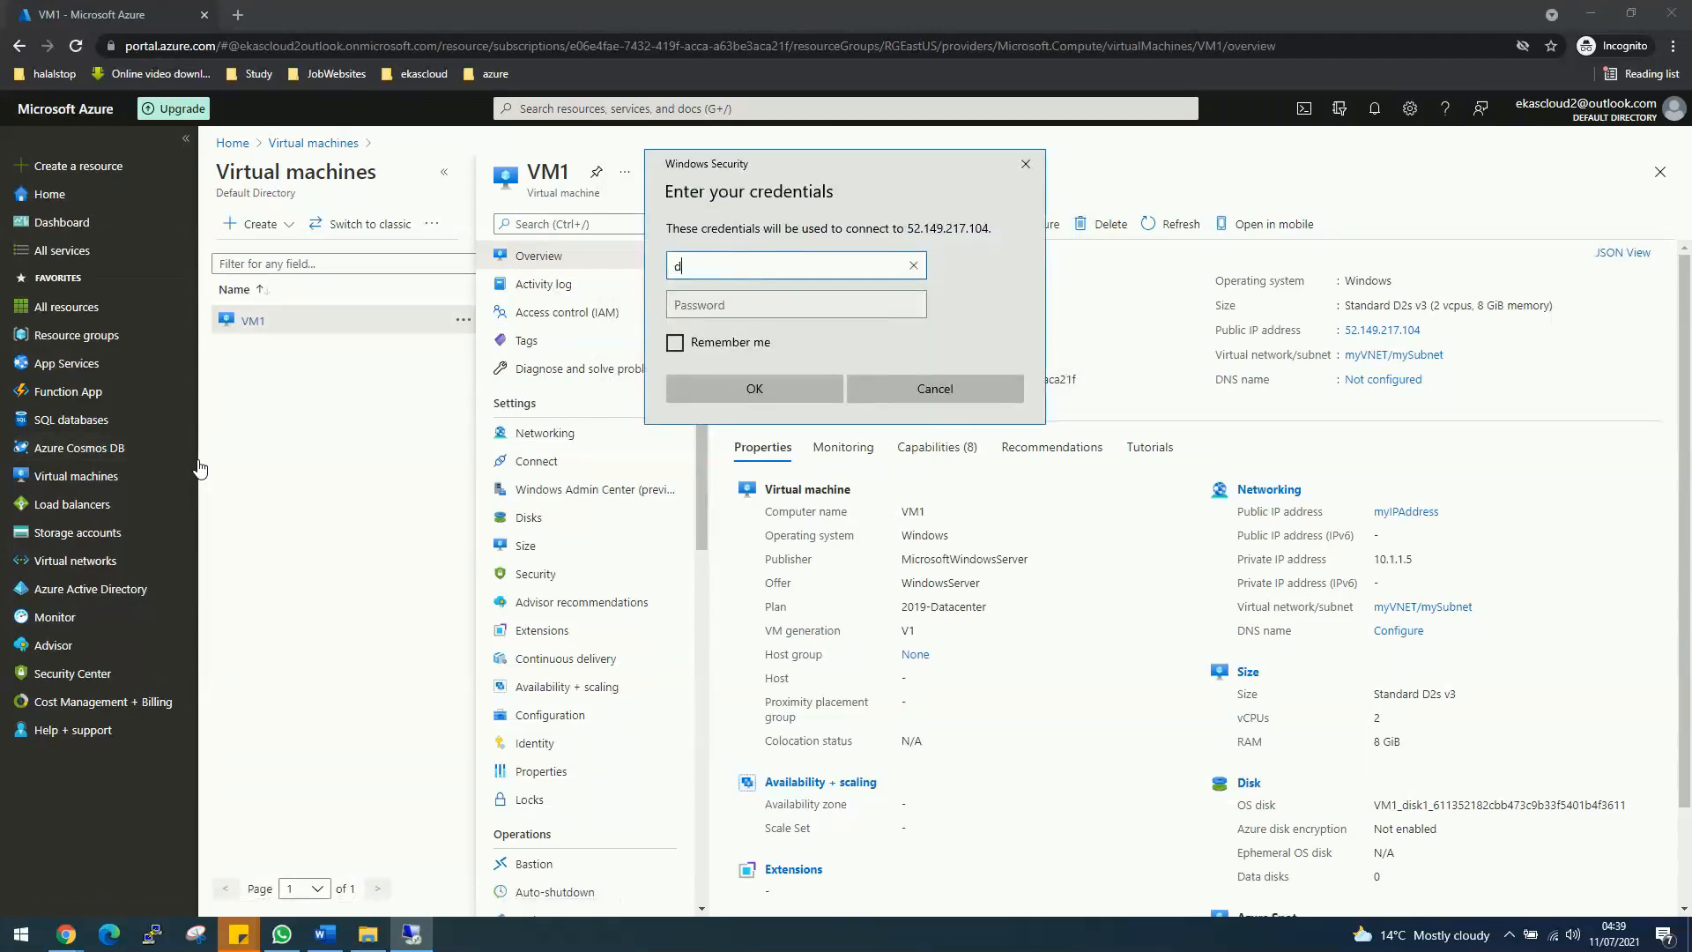
text(esktop)
key(Tab)
text(••••••••••••)
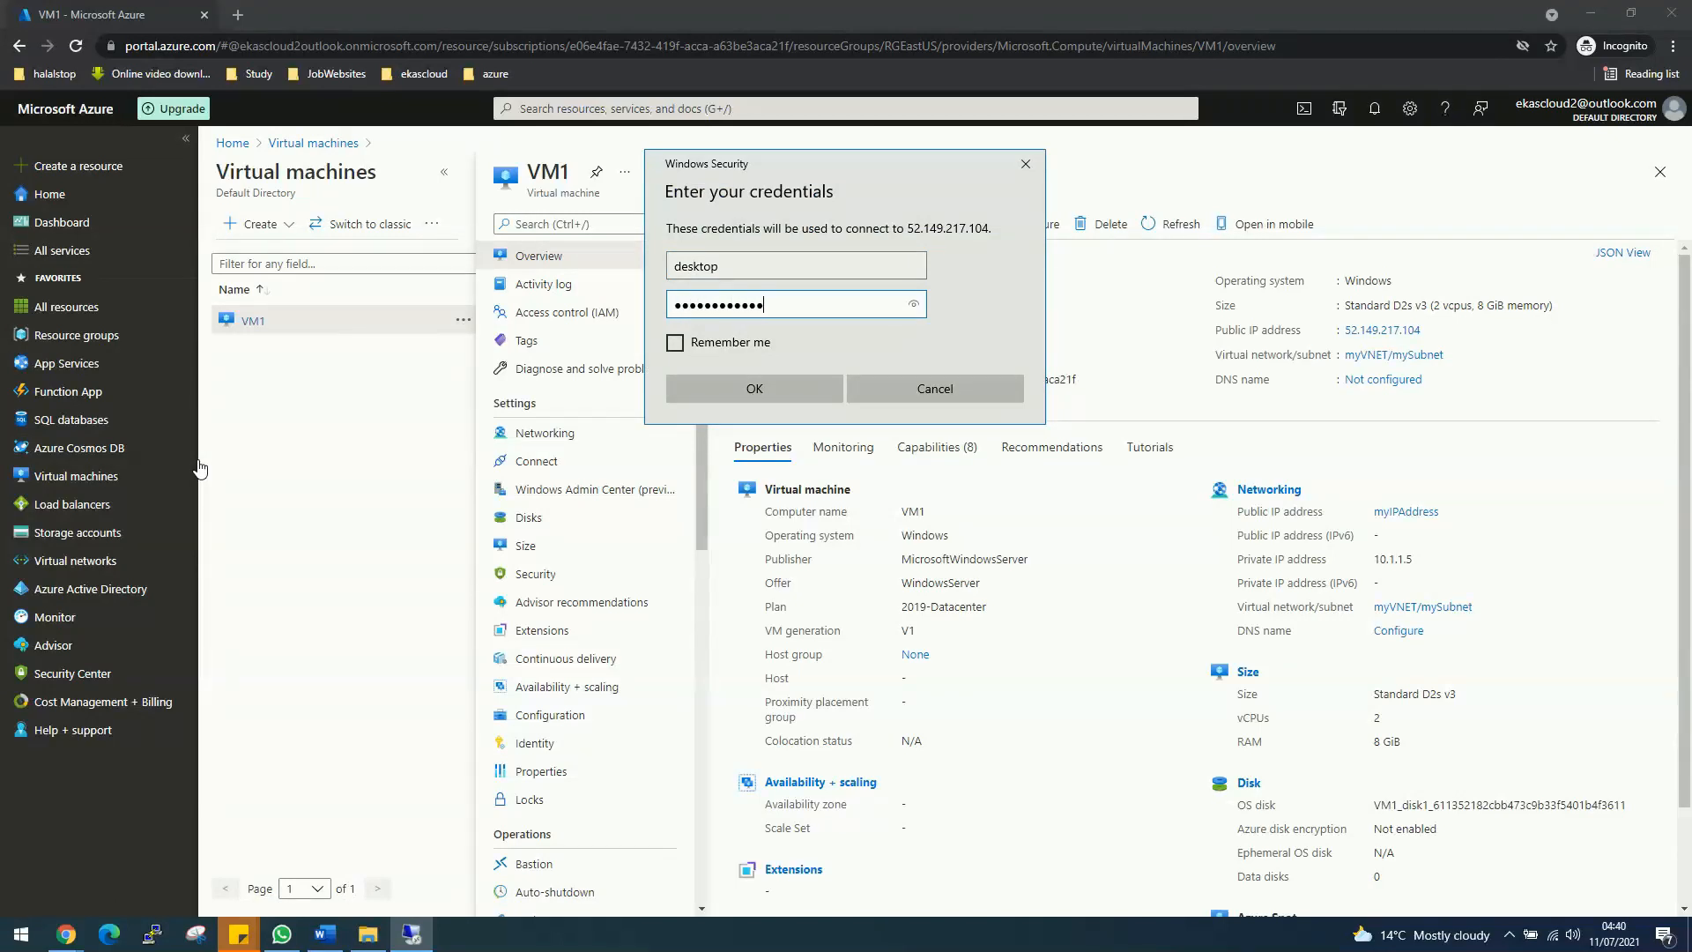
key(Return)
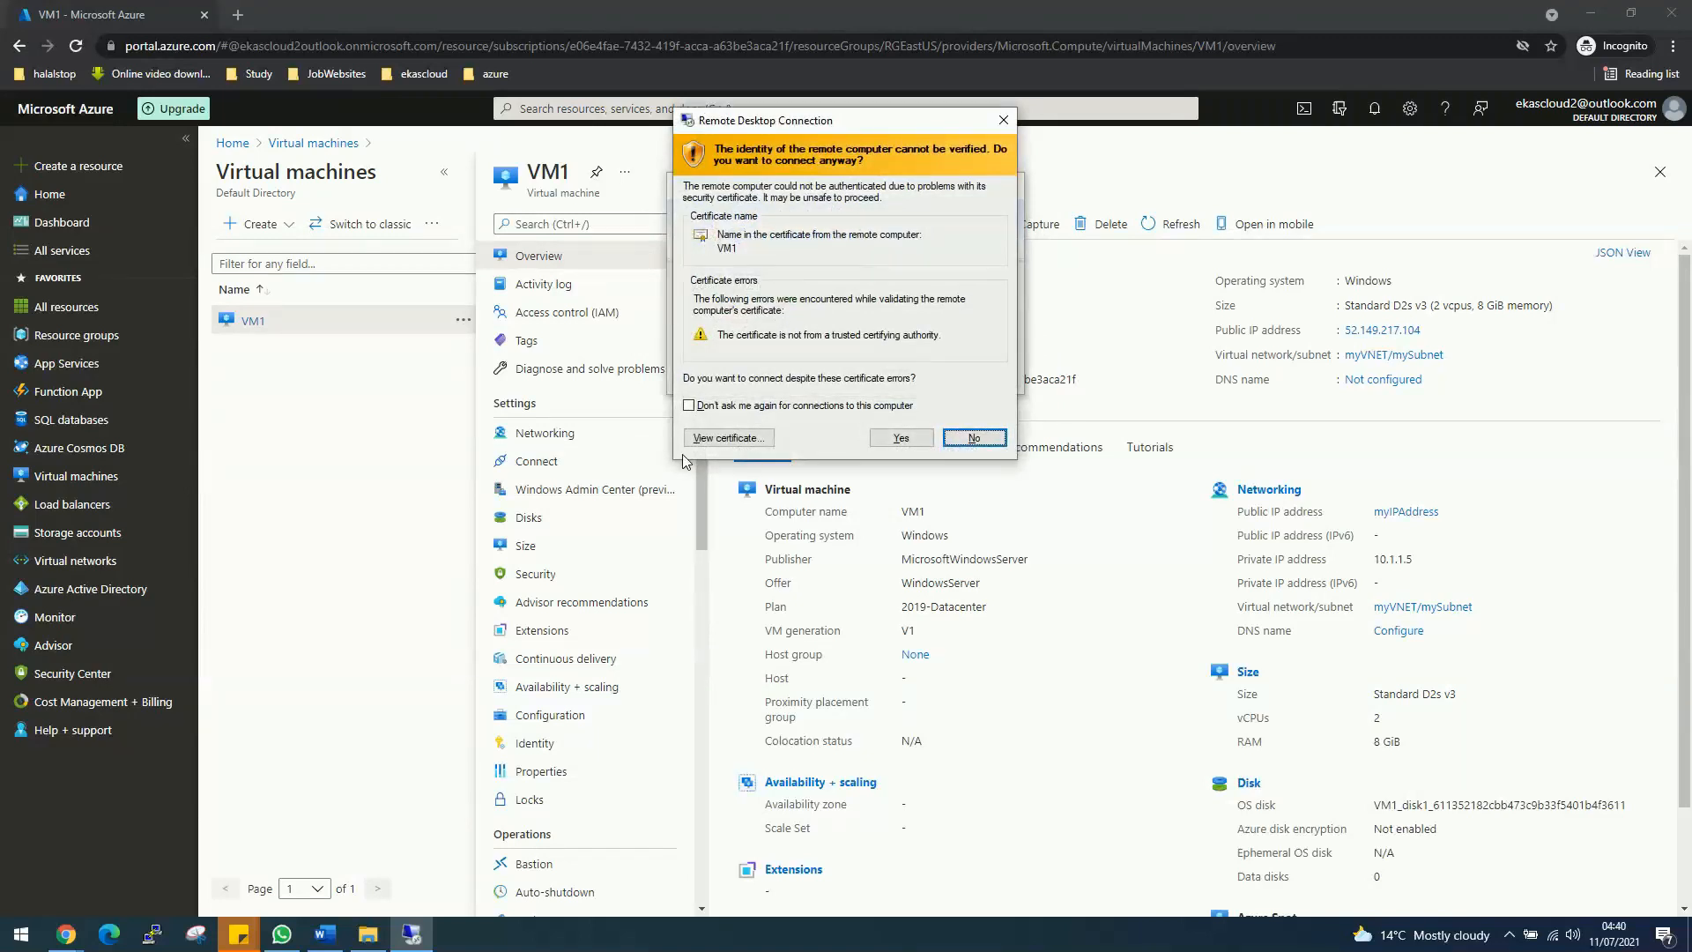
Step: Accept the certificate warning to open VM1's remote desktop, then minimise the session
click(901, 438)
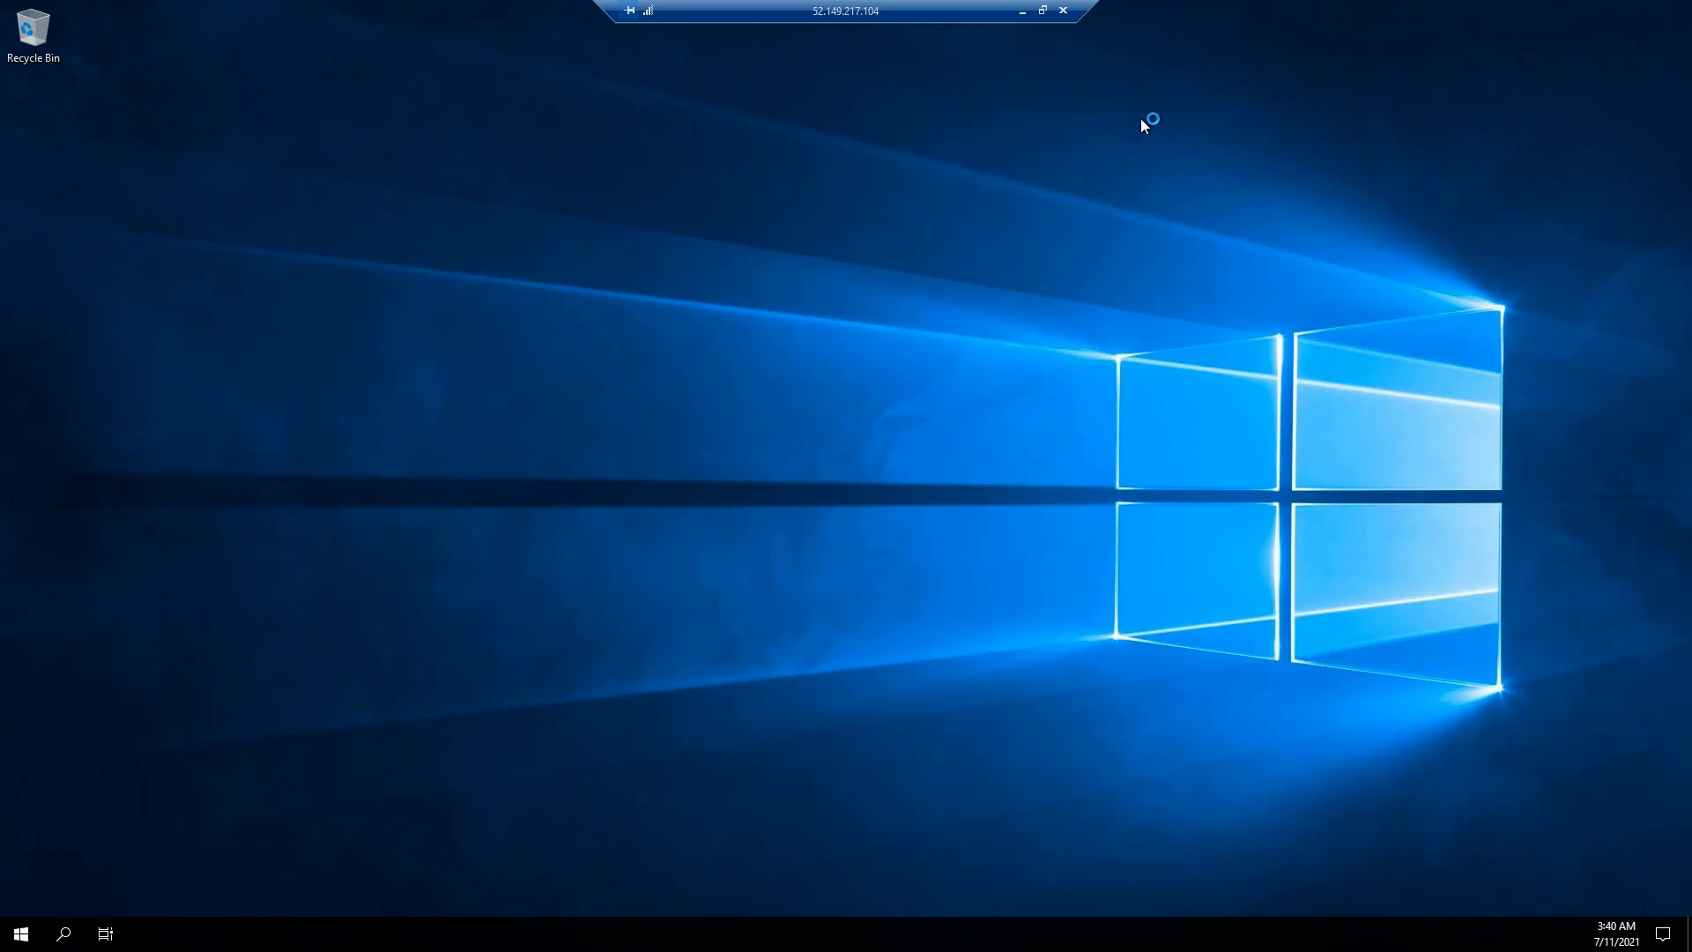
click(1023, 16)
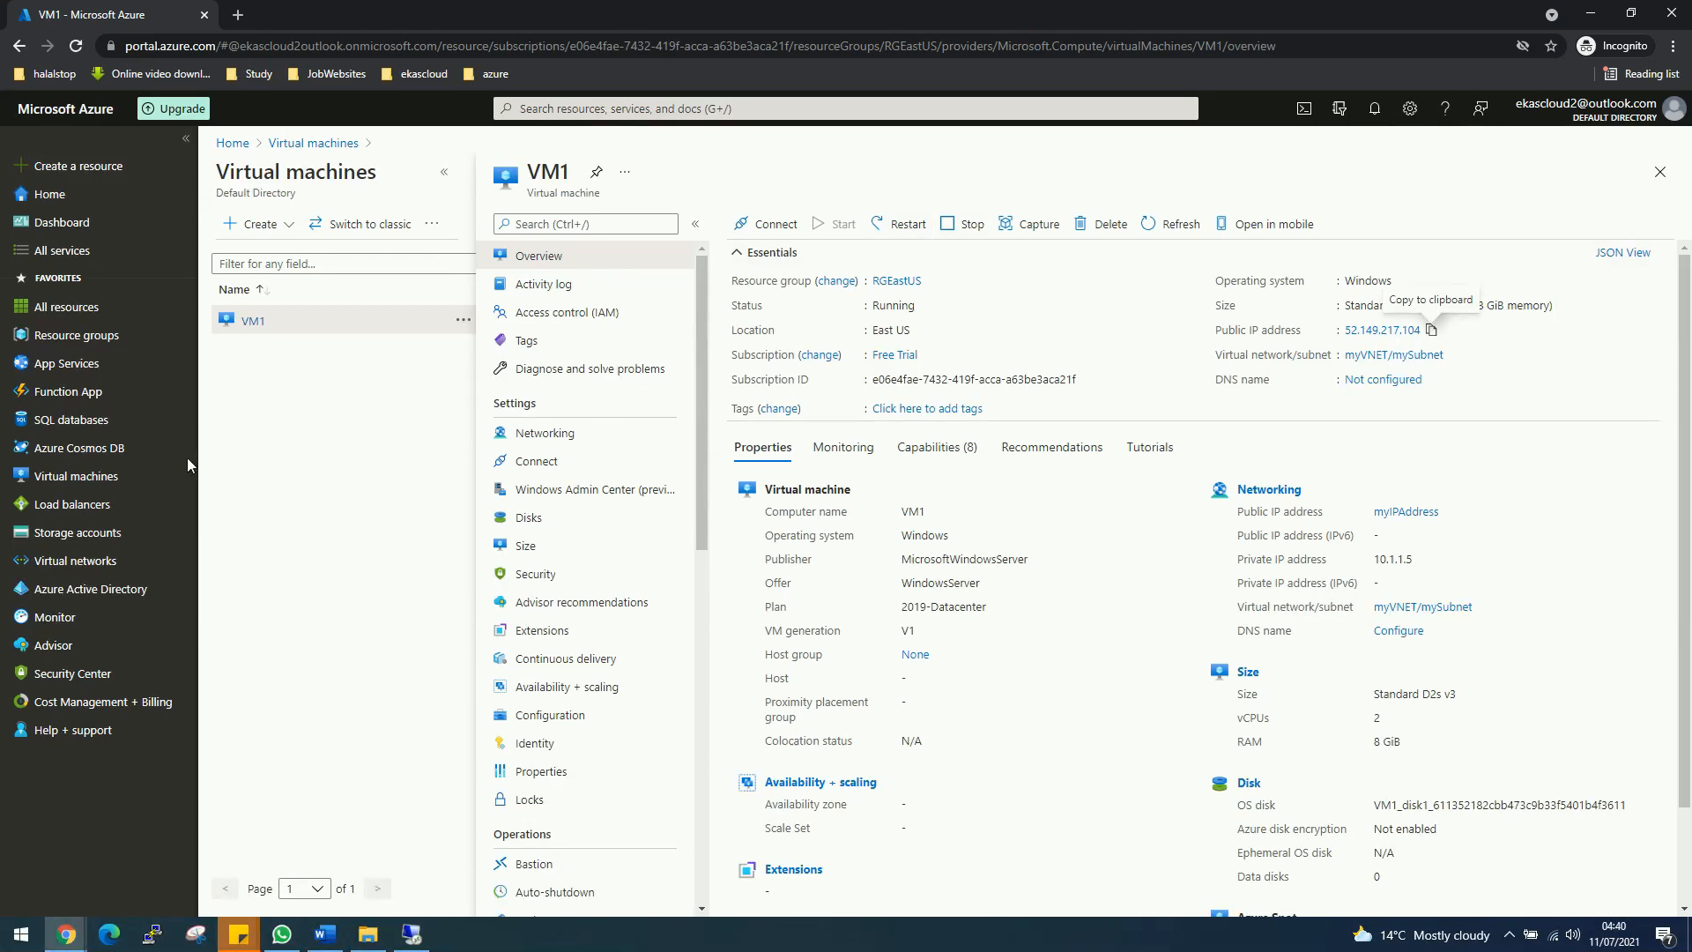
Step: Start creating a new virtual machine from the Virtual machines list
click(80, 481)
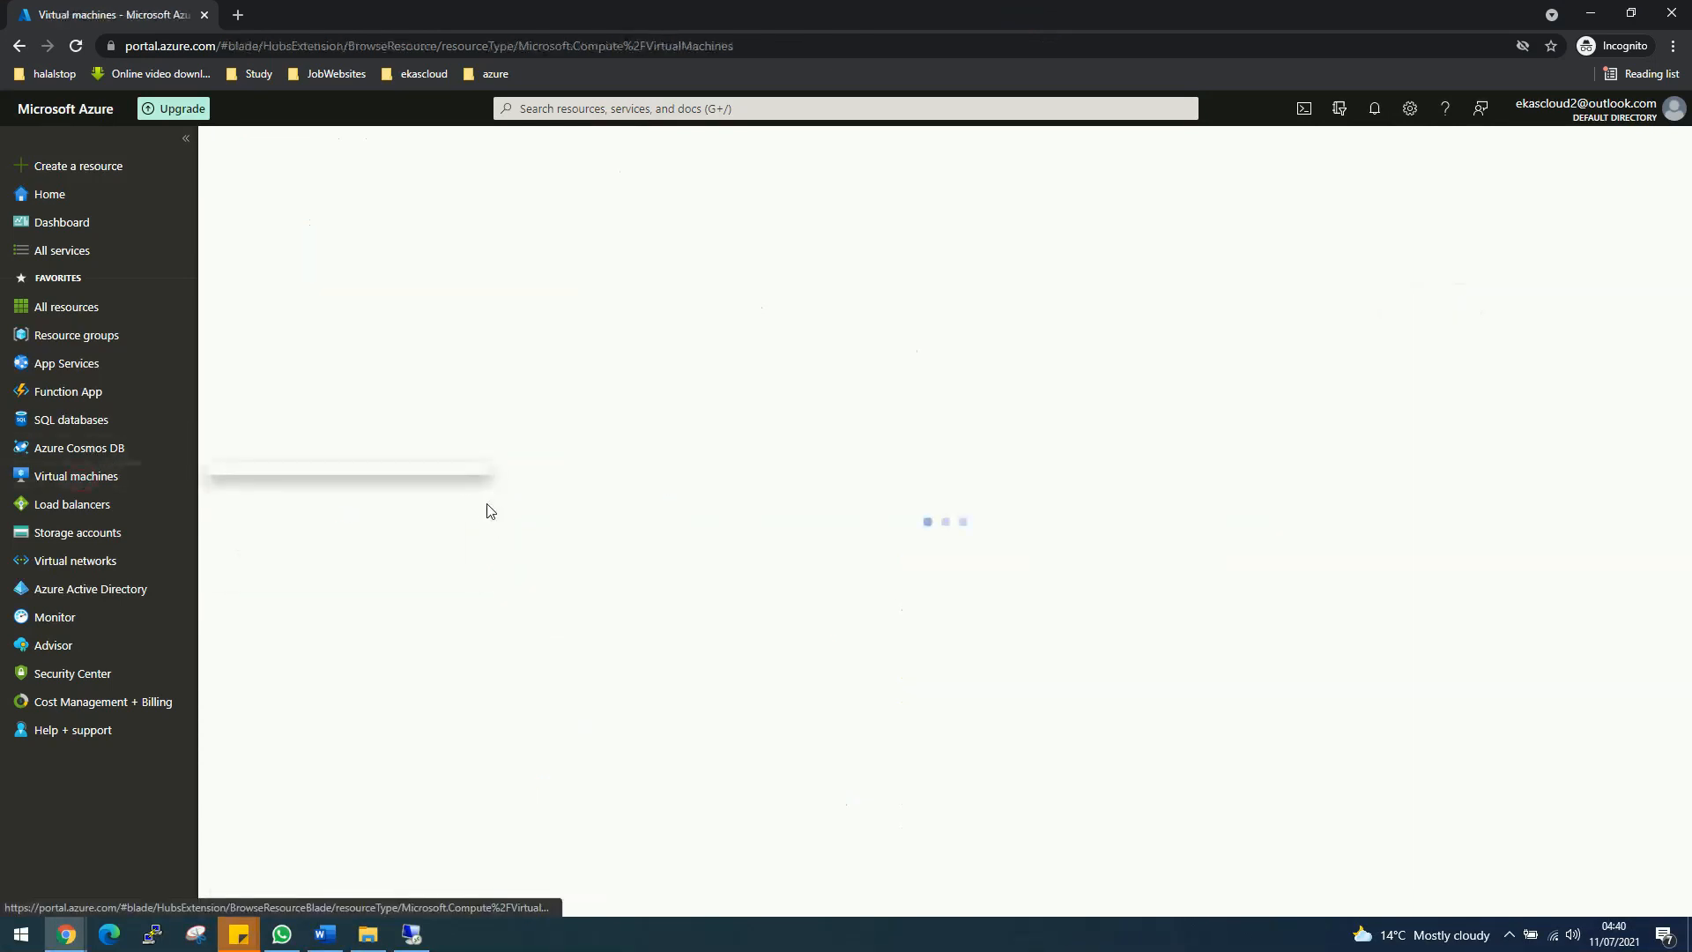
click(255, 231)
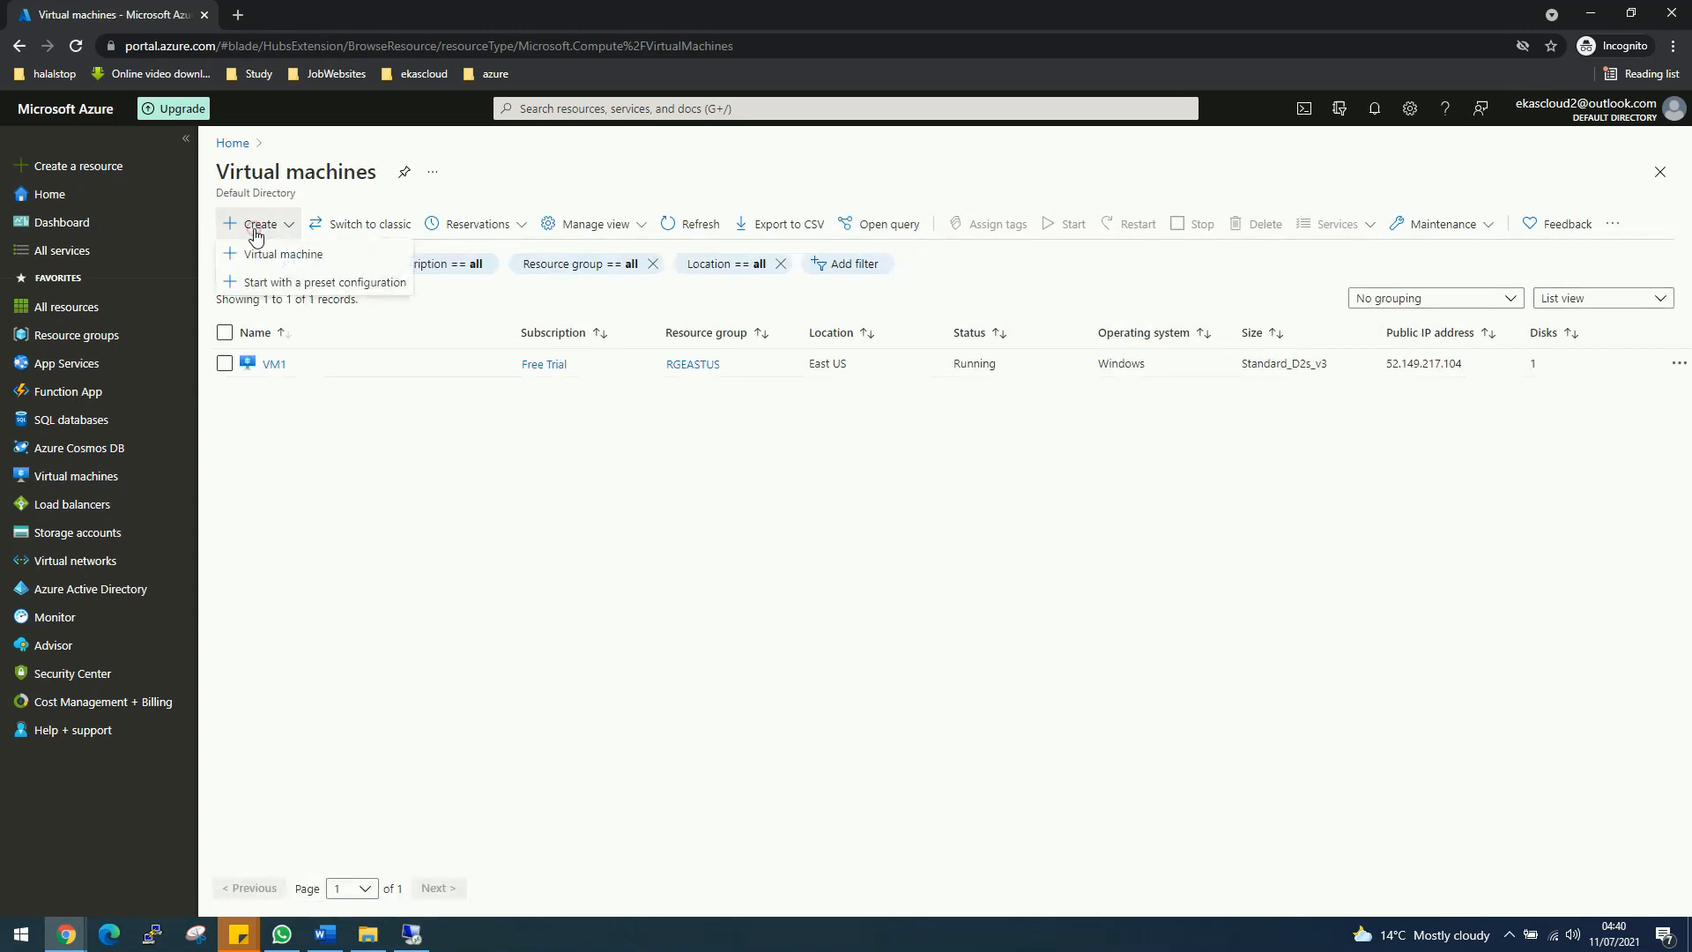
click(281, 254)
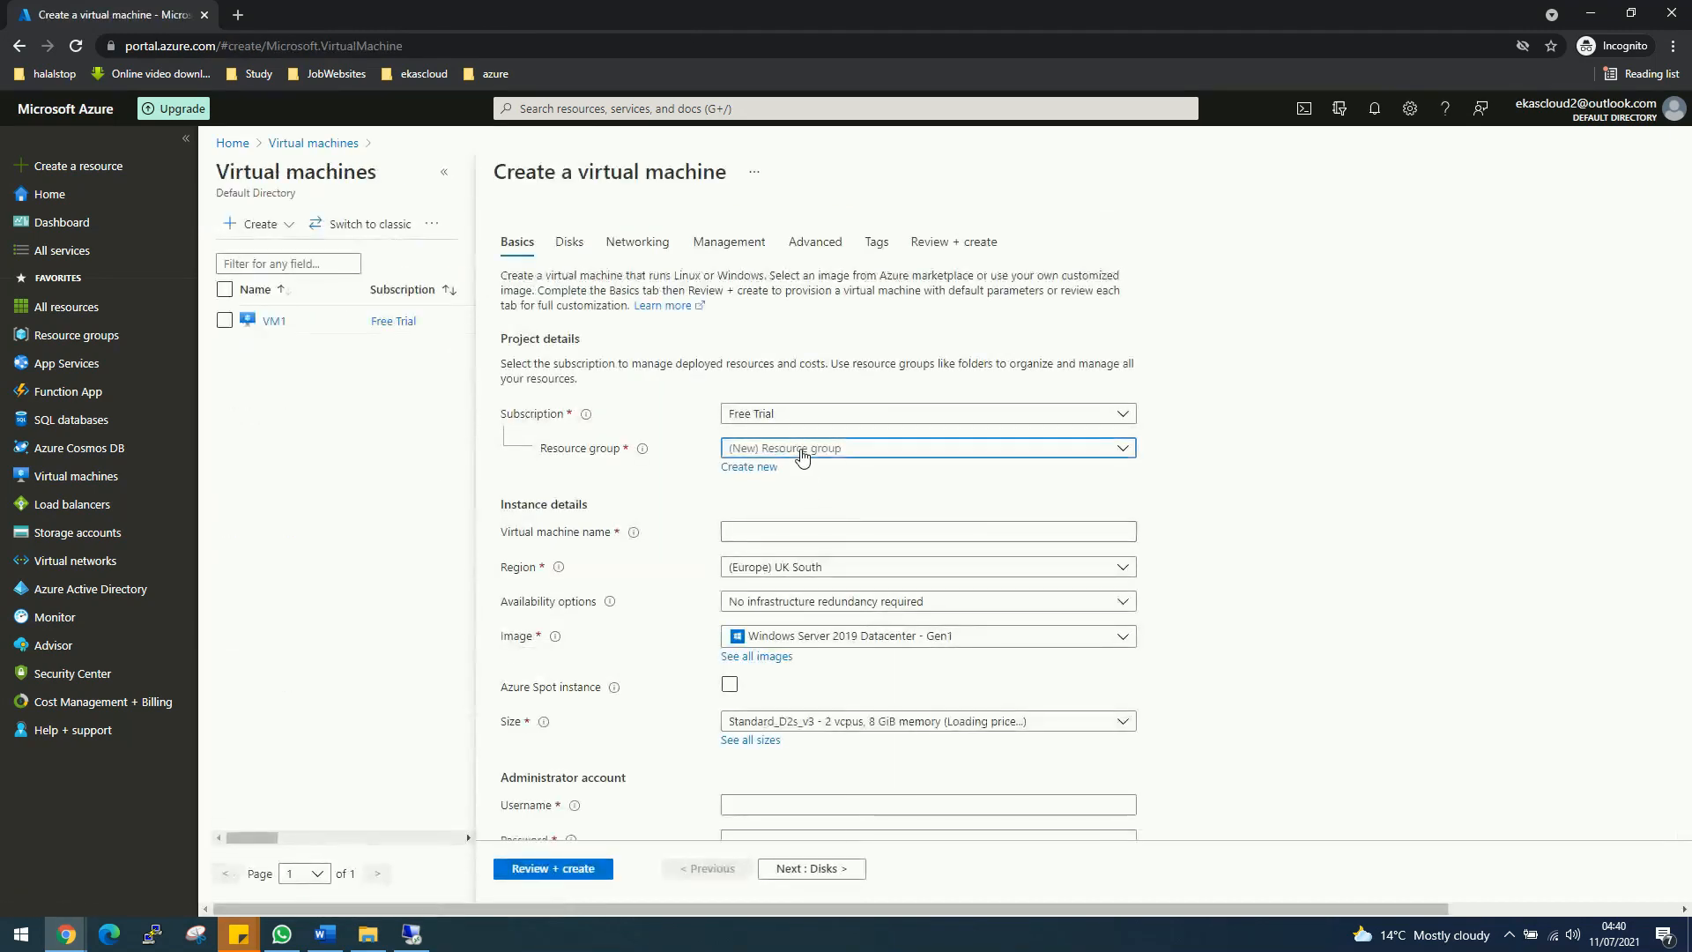
Step: Place the VM in RGEastUS, name it linux, and choose the Ubuntu Server 18.04 LTS image
click(802, 454)
click(792, 532)
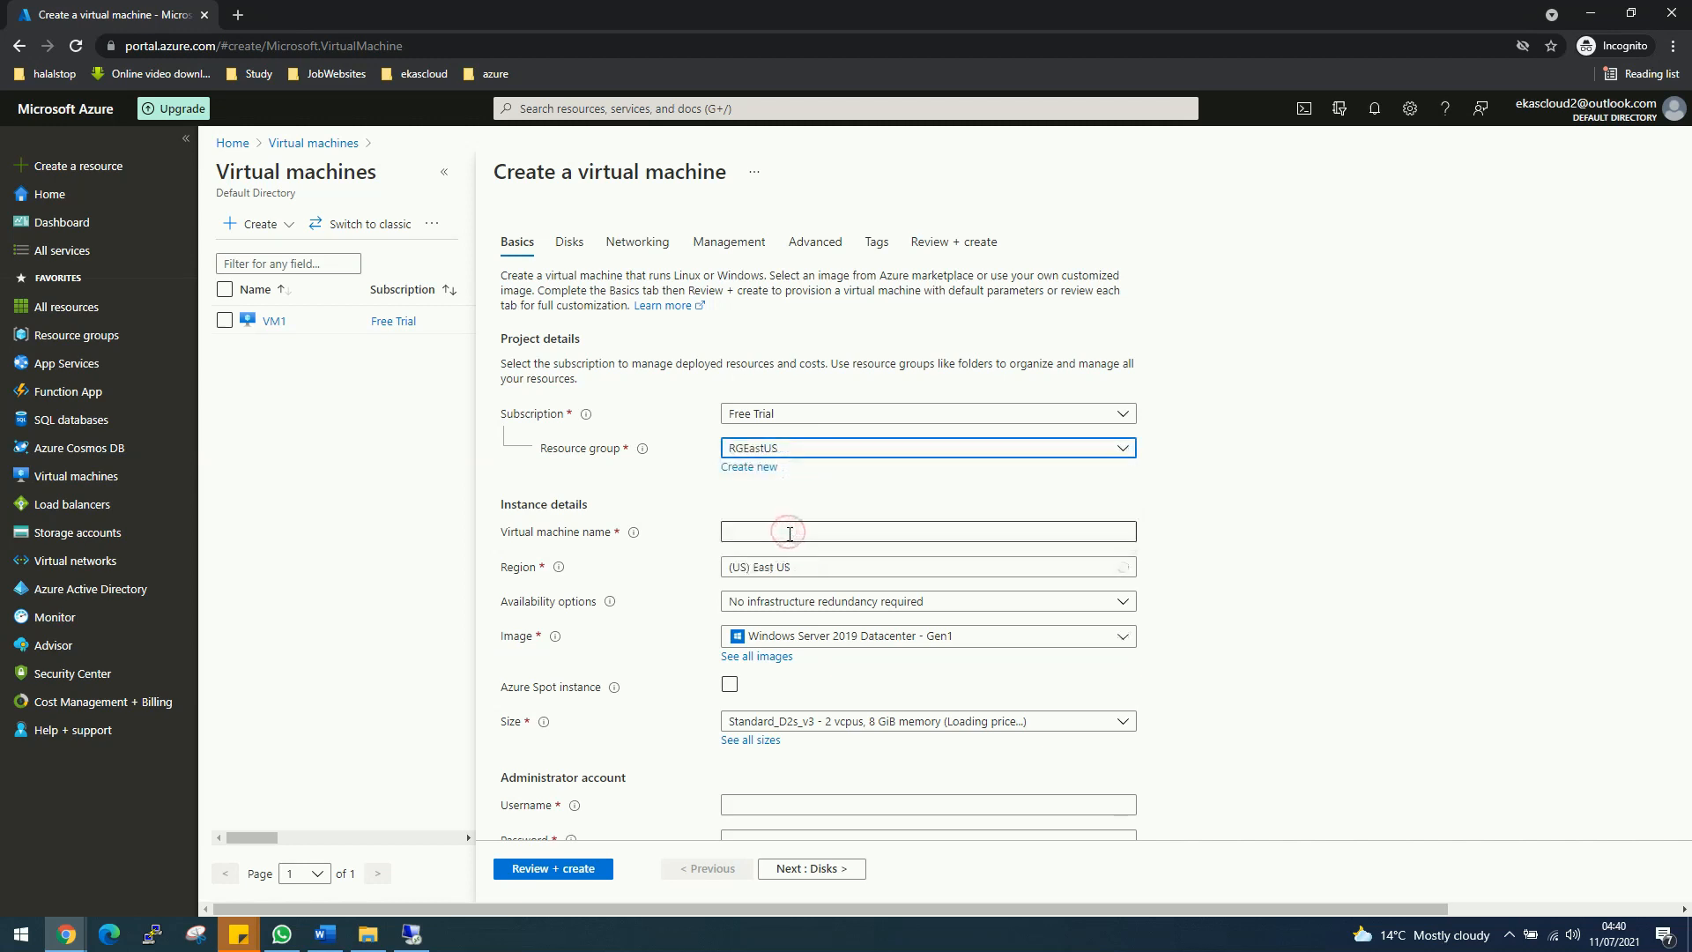
click(789, 532)
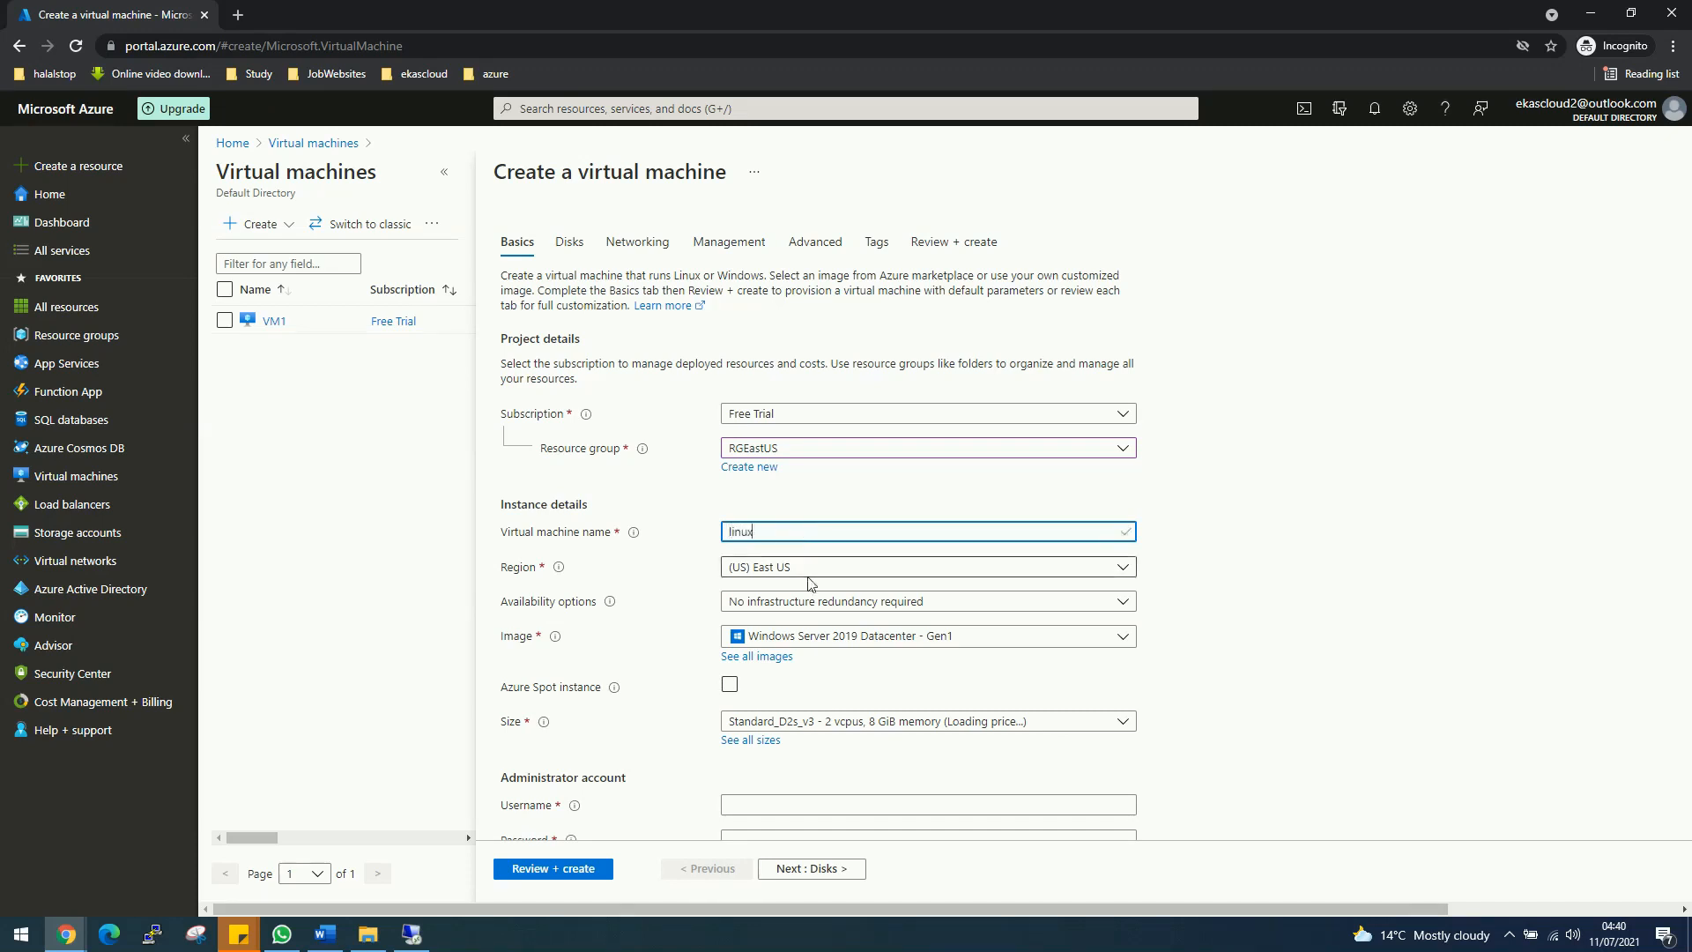
click(802, 635)
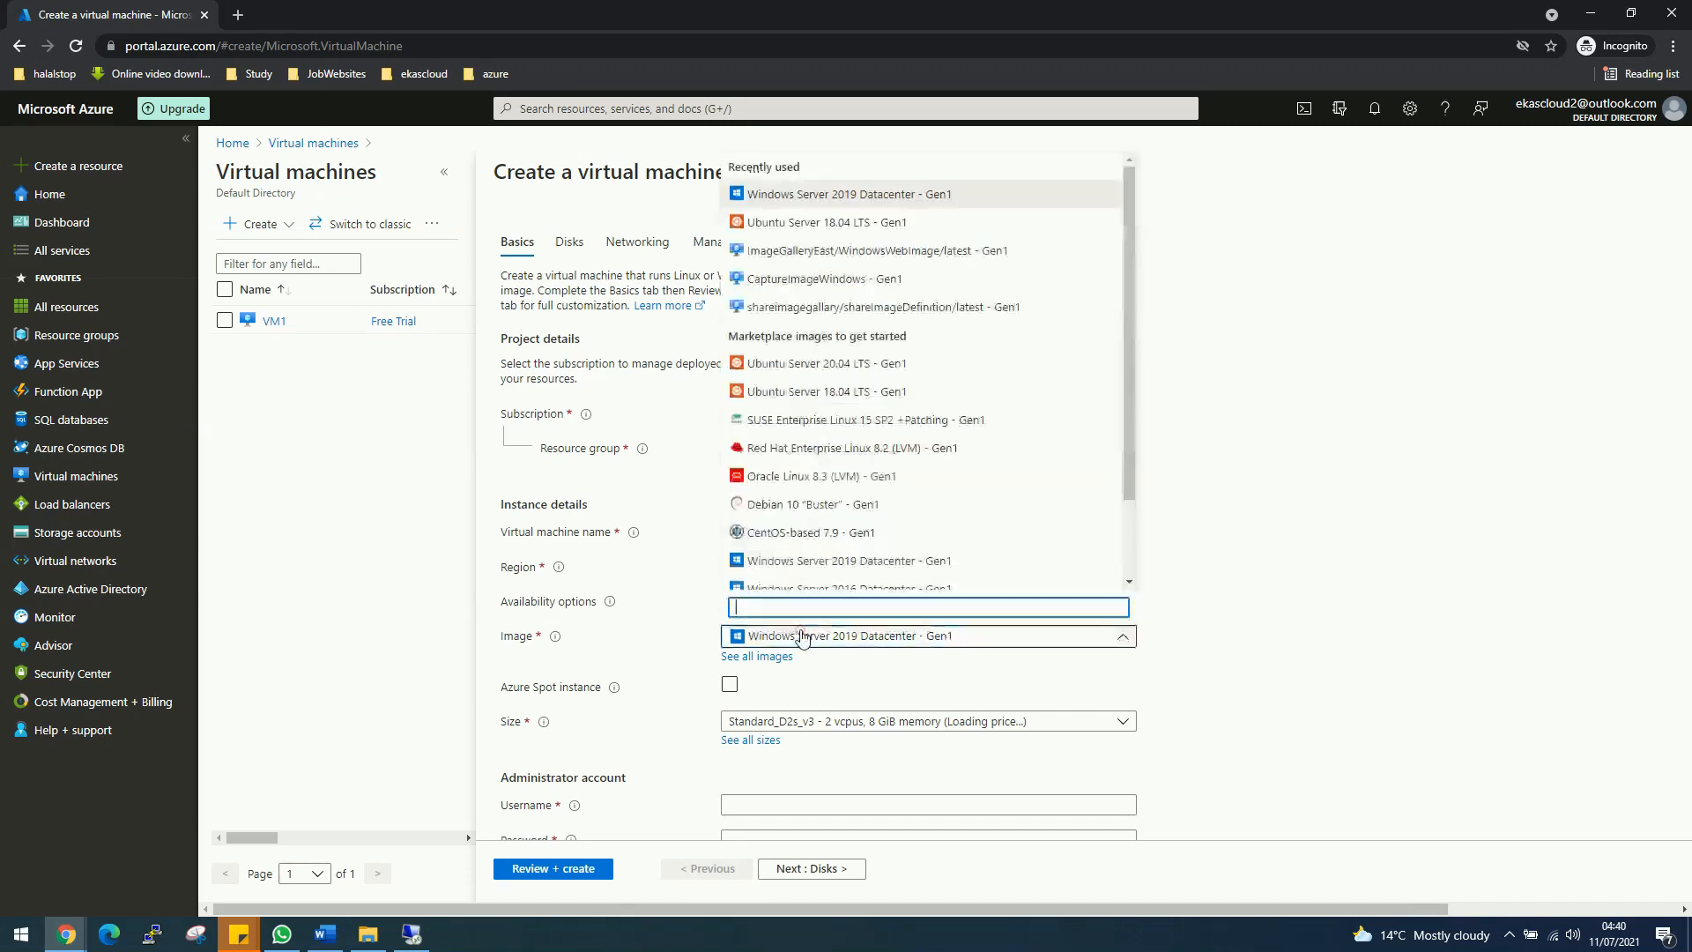
click(782, 391)
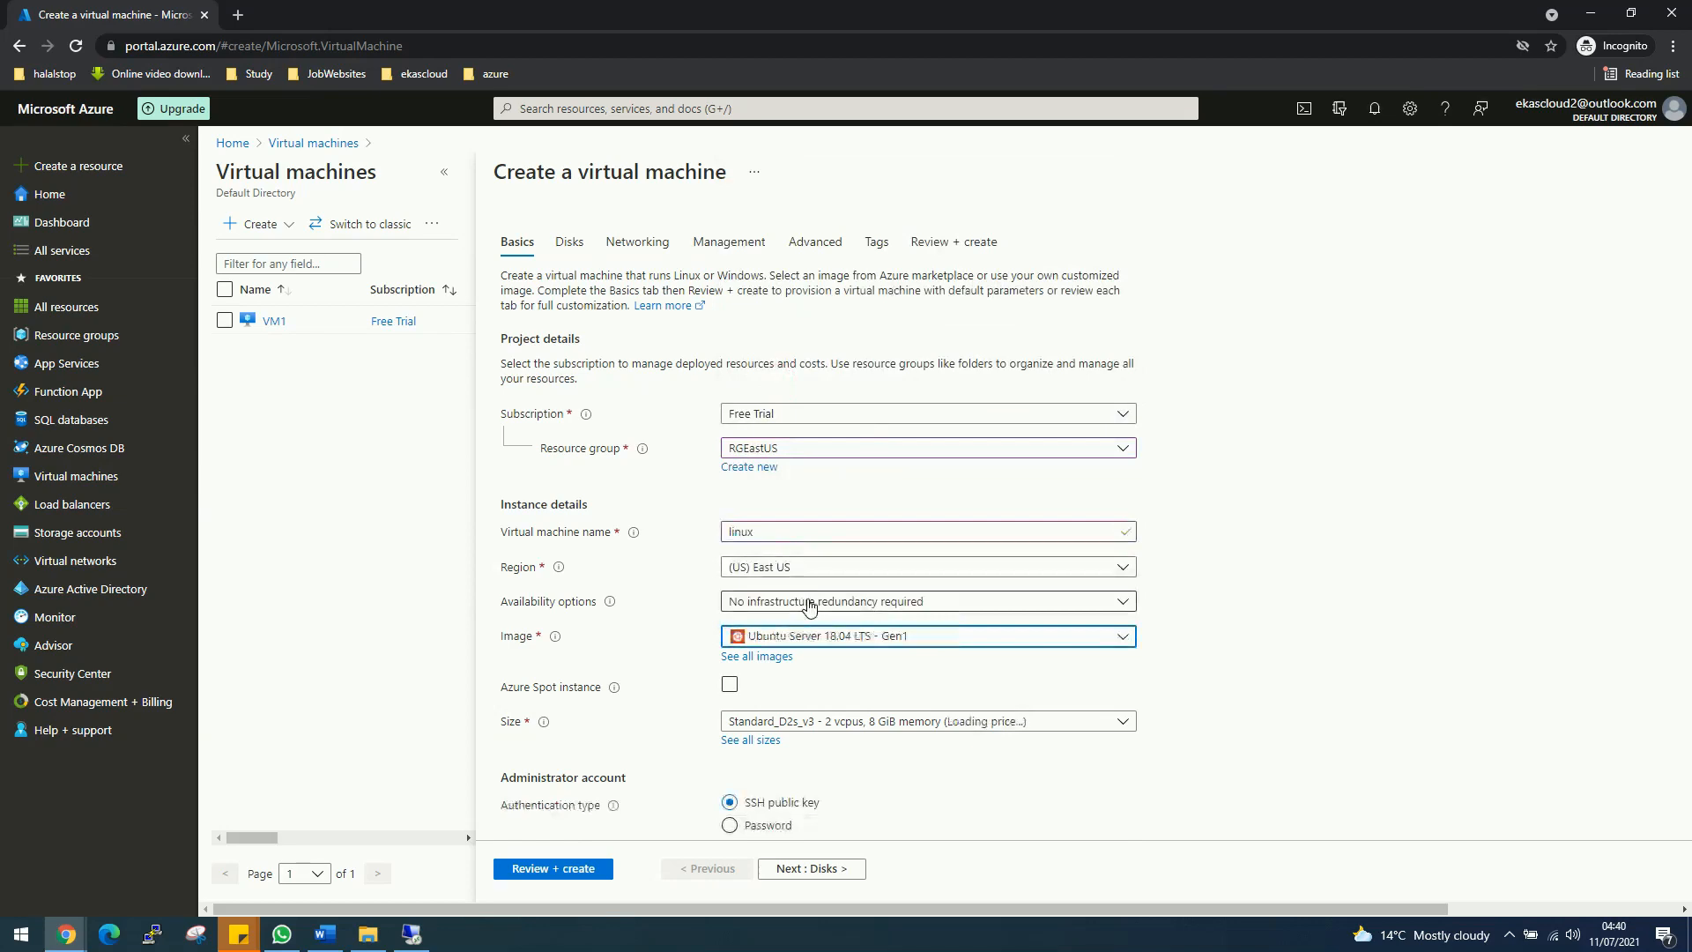
scroll(1241, 714, down, 1)
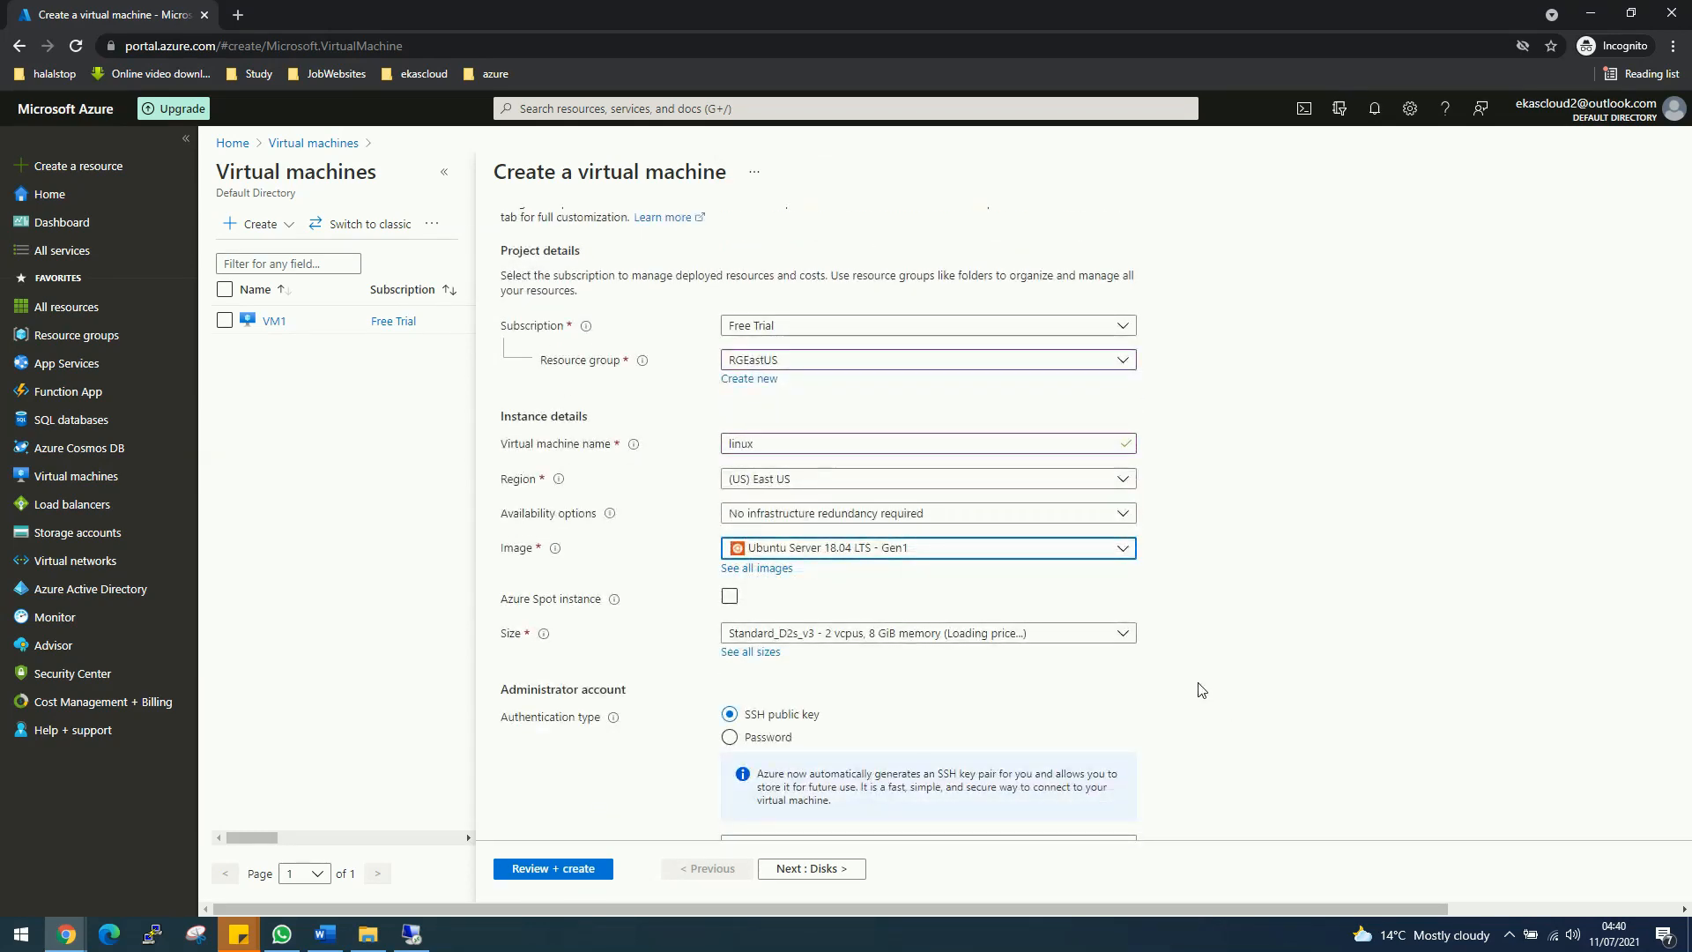
Step: Switch to password authentication and enter the admin username and password
scroll(1203, 689, down, 1)
click(779, 652)
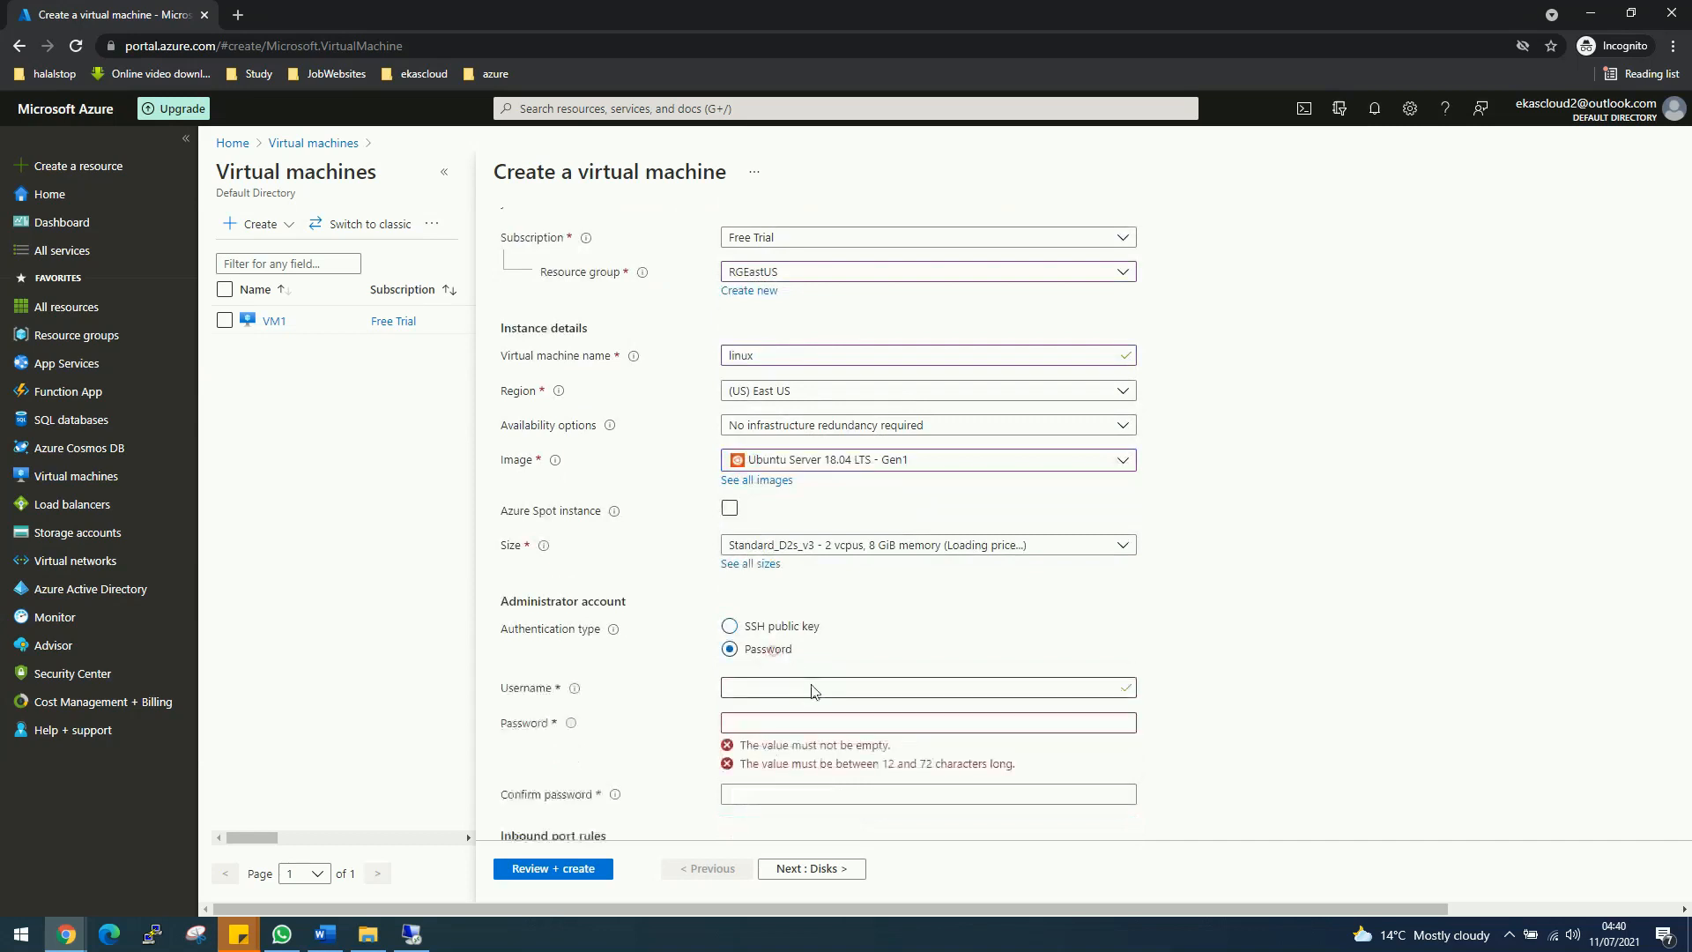
click(796, 686)
text(desktop)
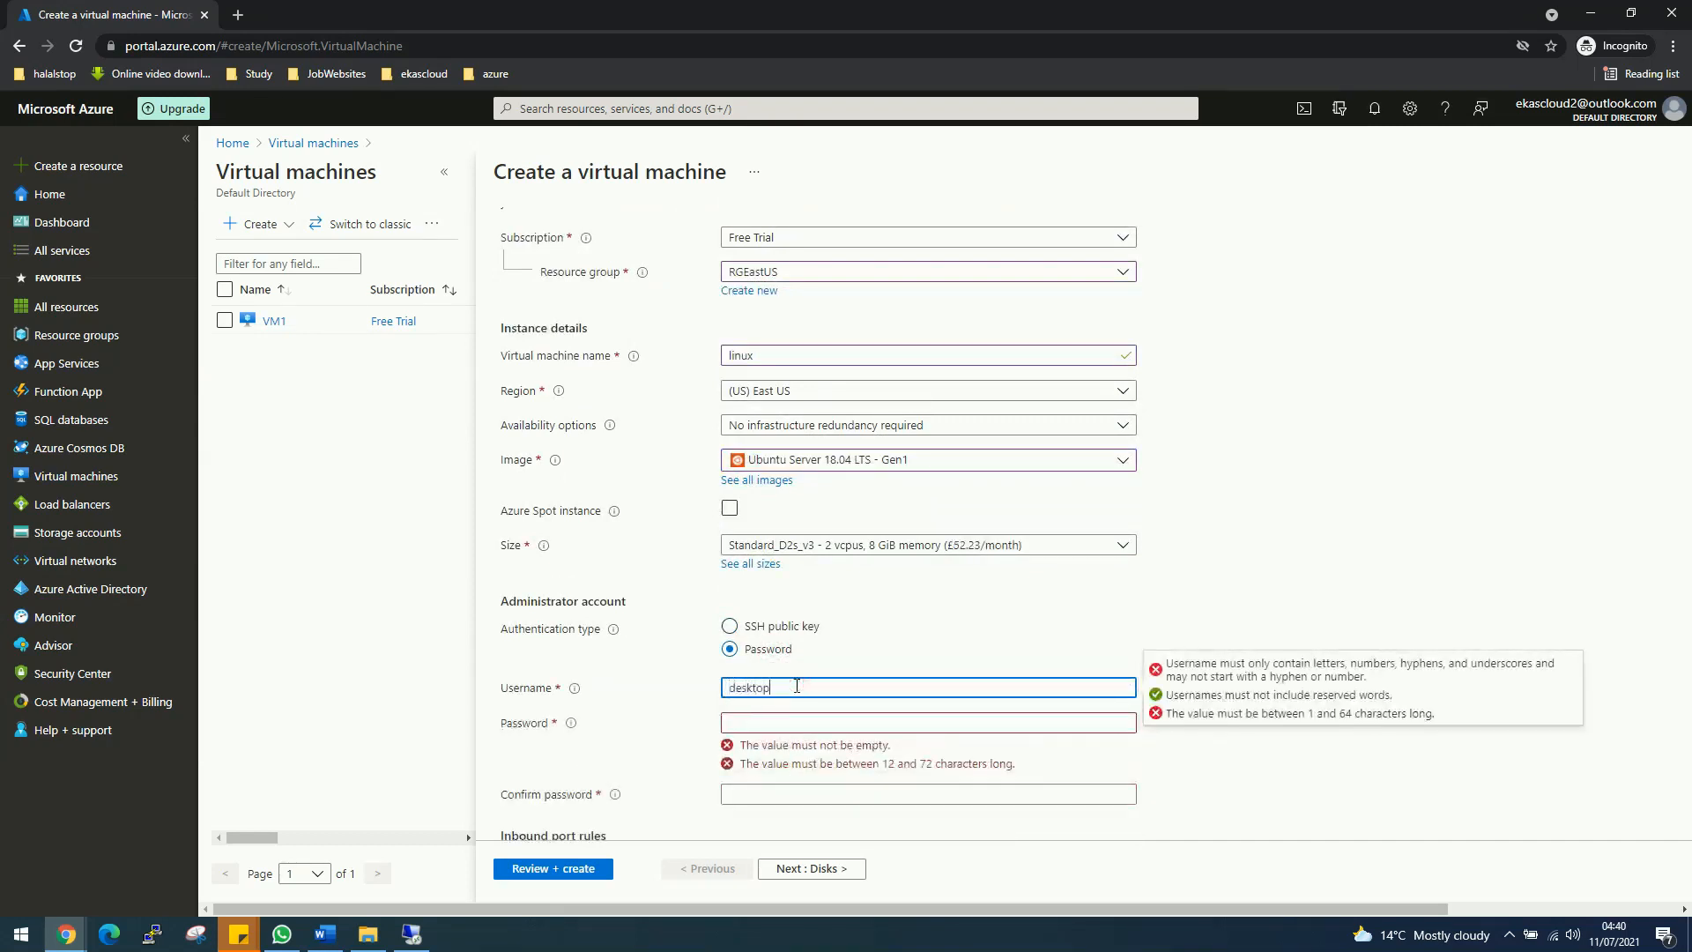
key(Tab)
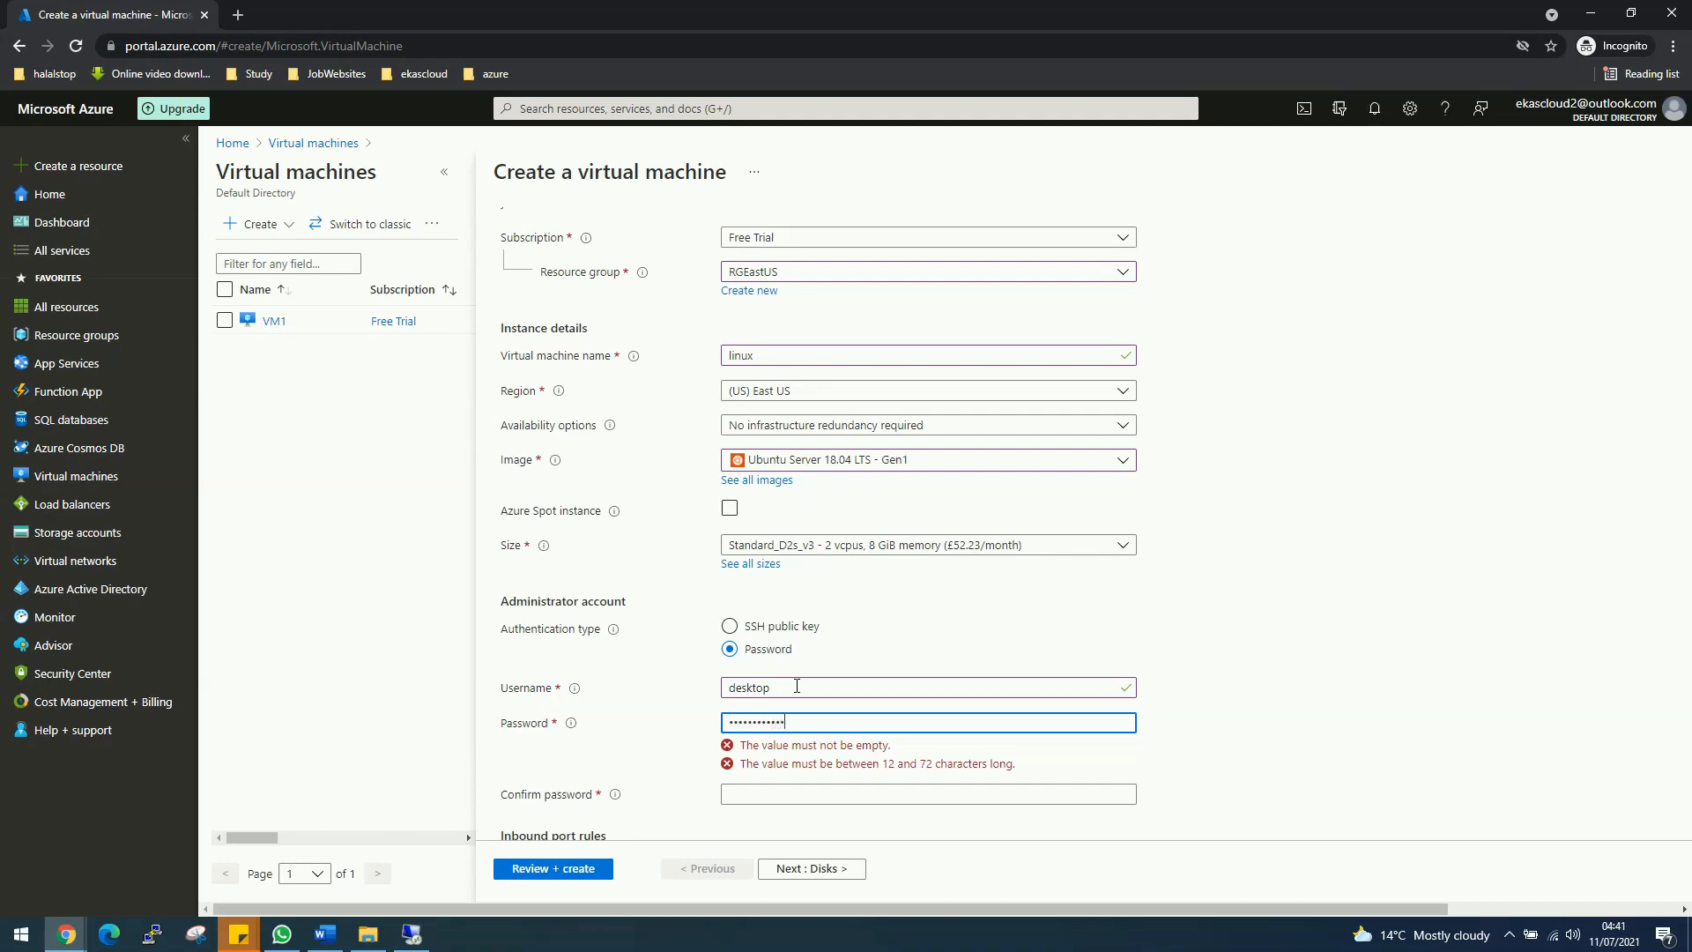
key(Tab)
text(Pass)
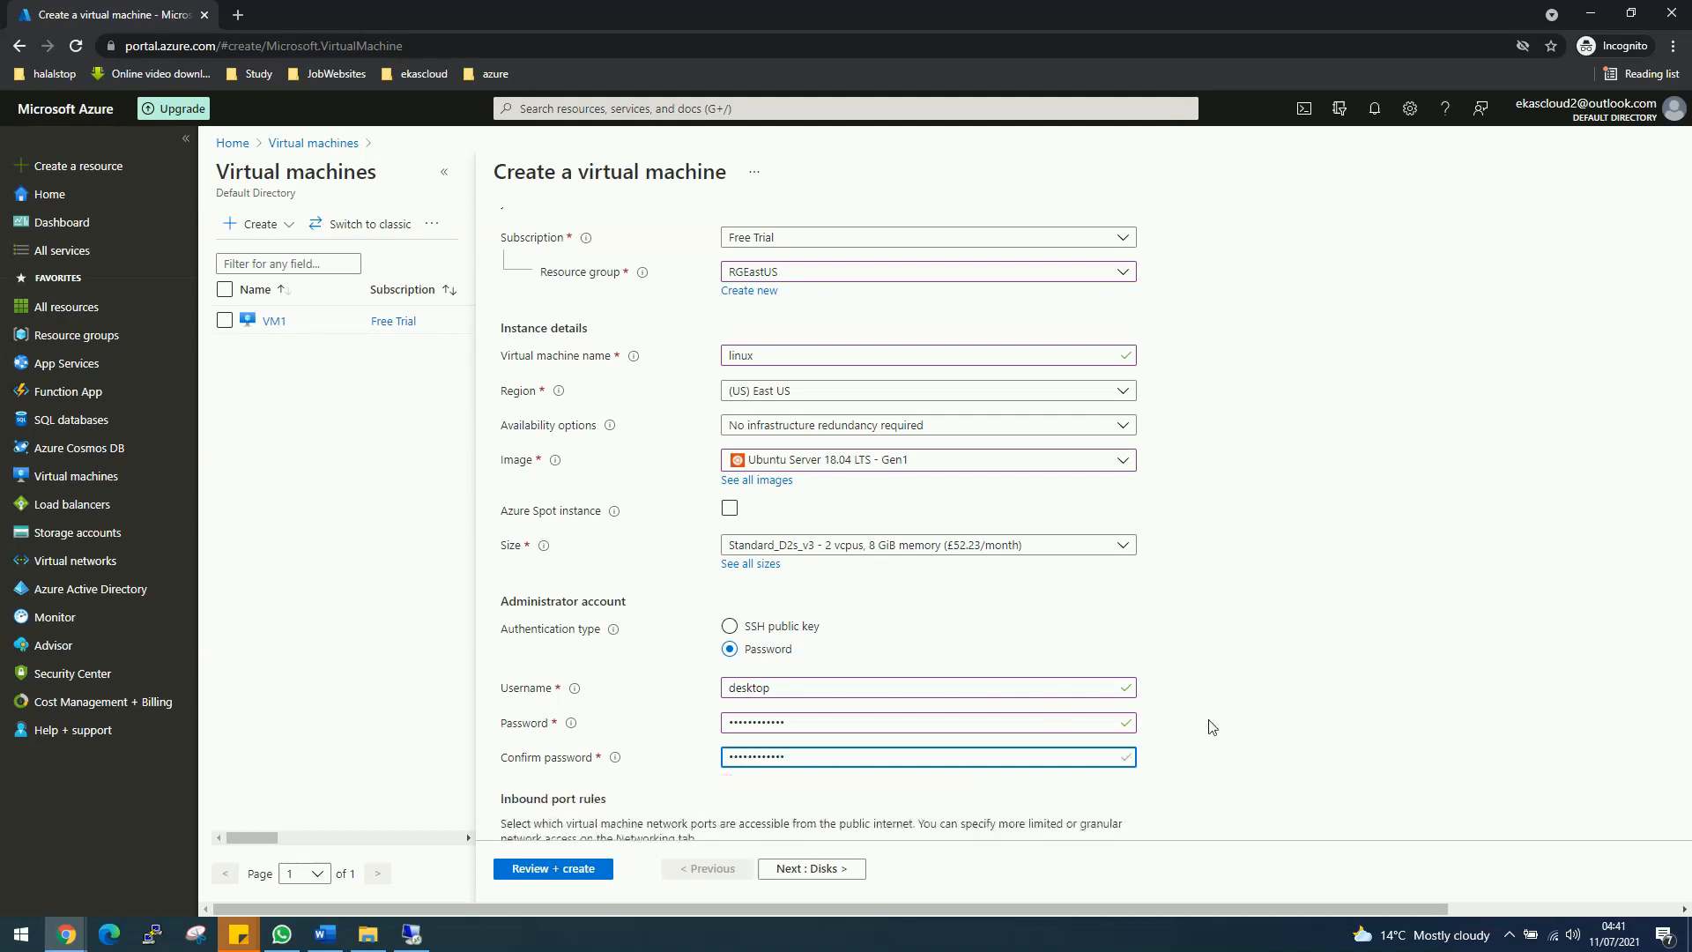
Step: Allow HTTP (80) and HTTPS (443) inbound alongside SSH (22), then continue to Disks
scroll(1211, 726, down, 3)
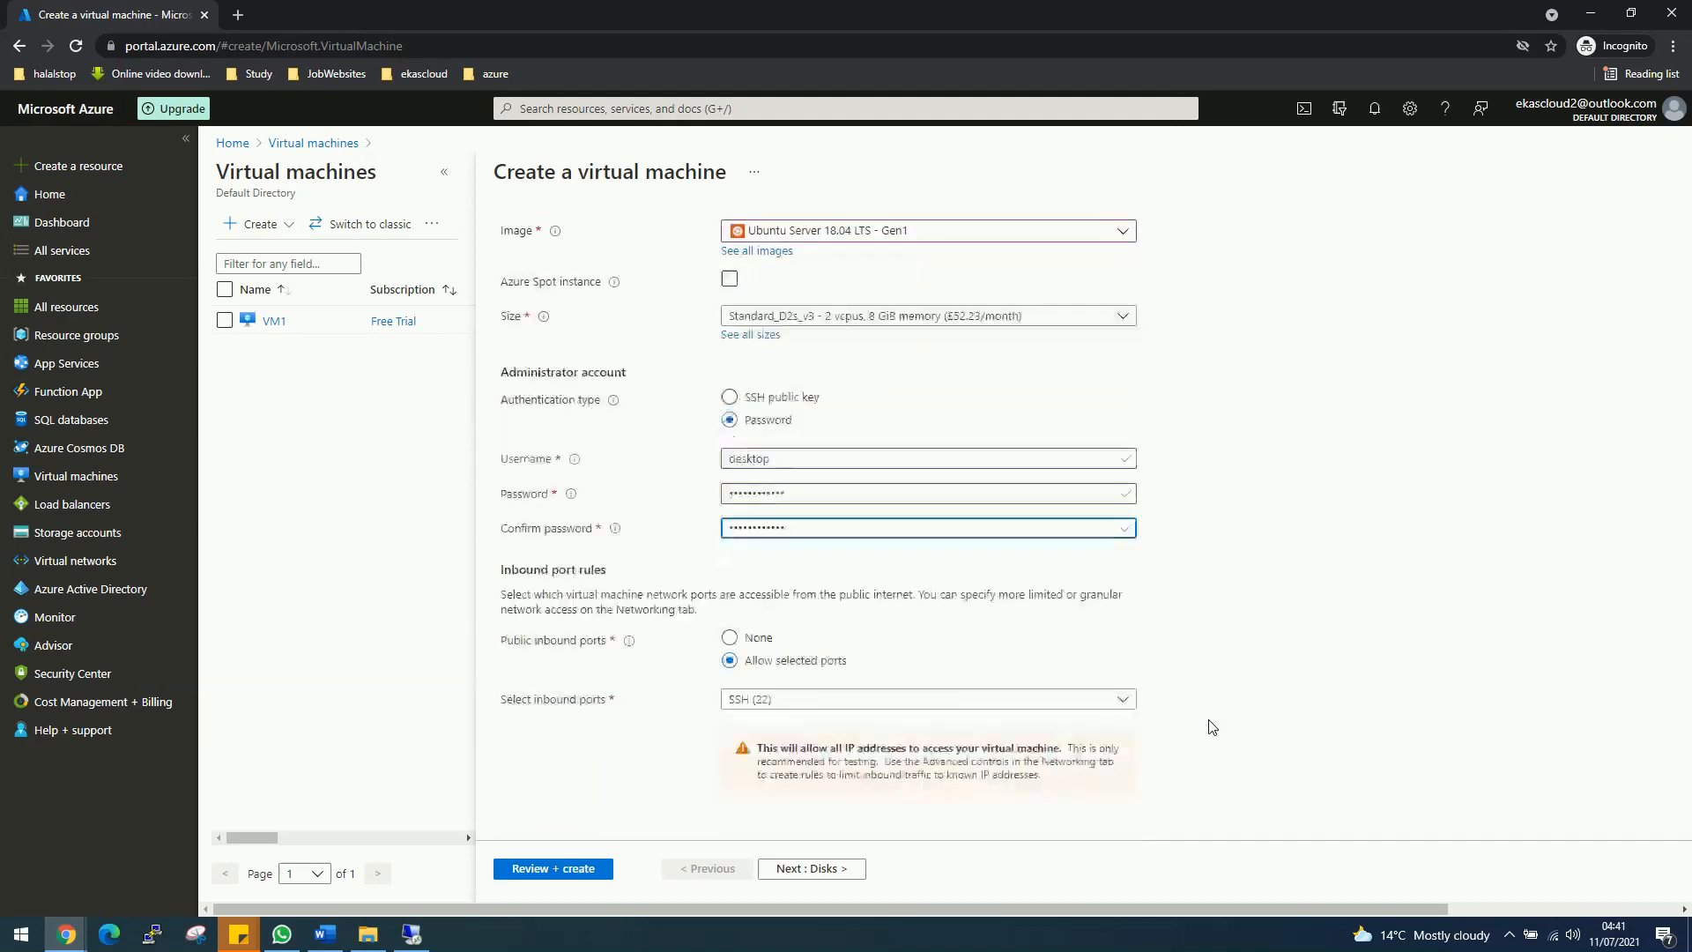
click(1124, 689)
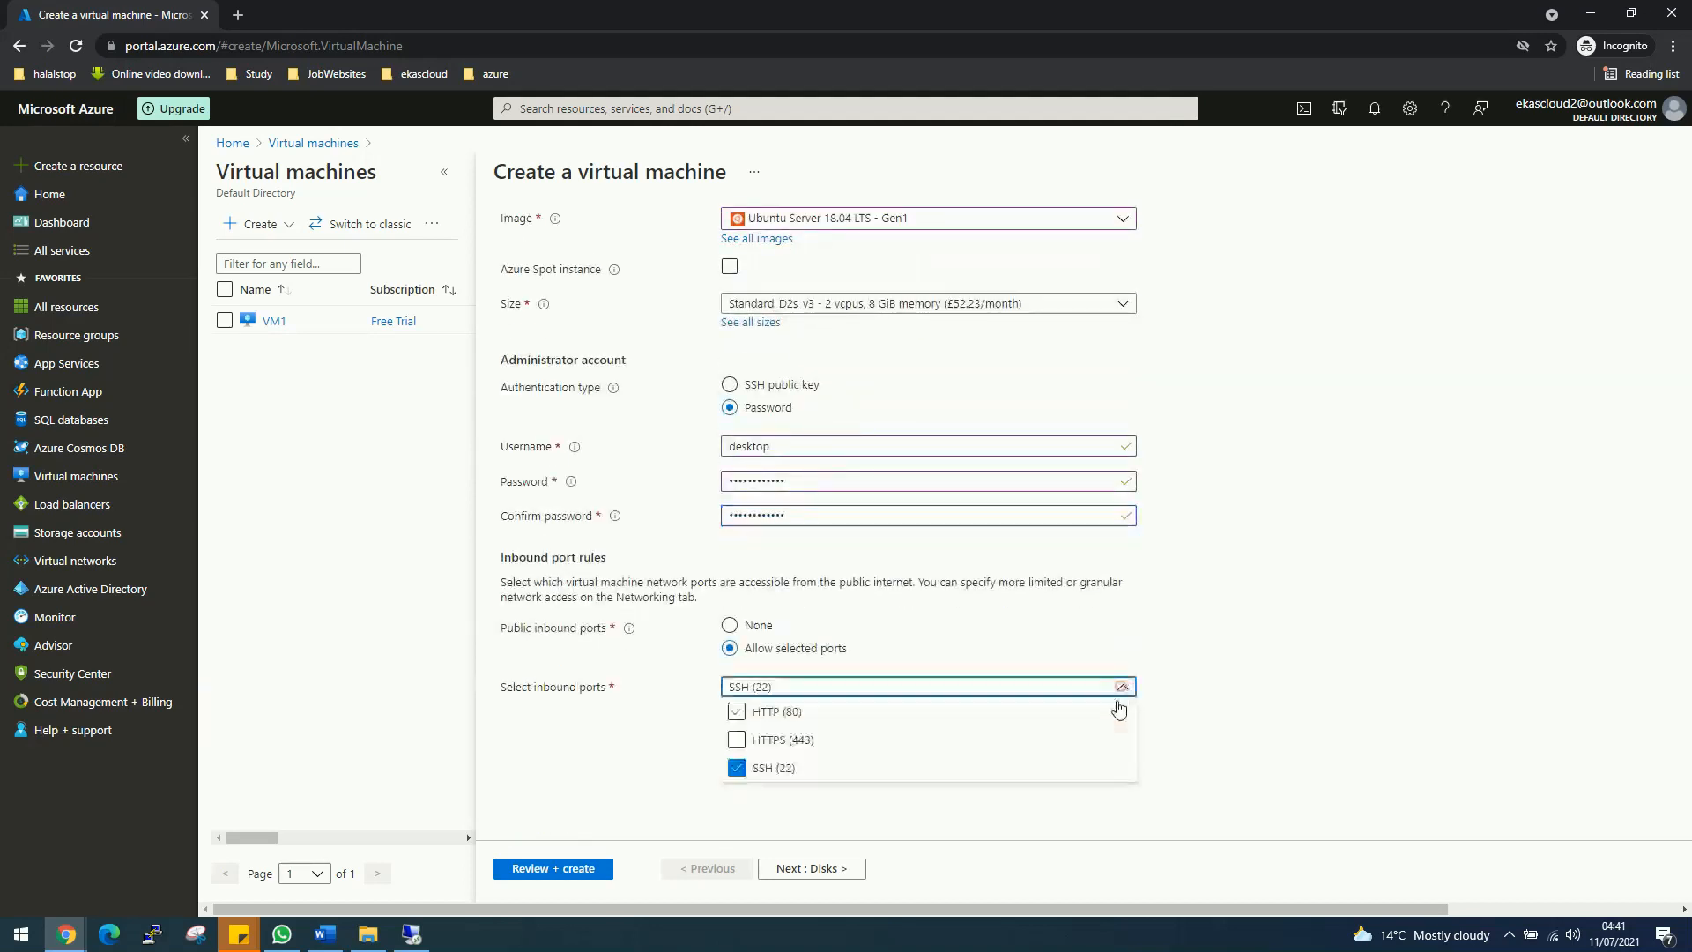
click(789, 711)
click(787, 740)
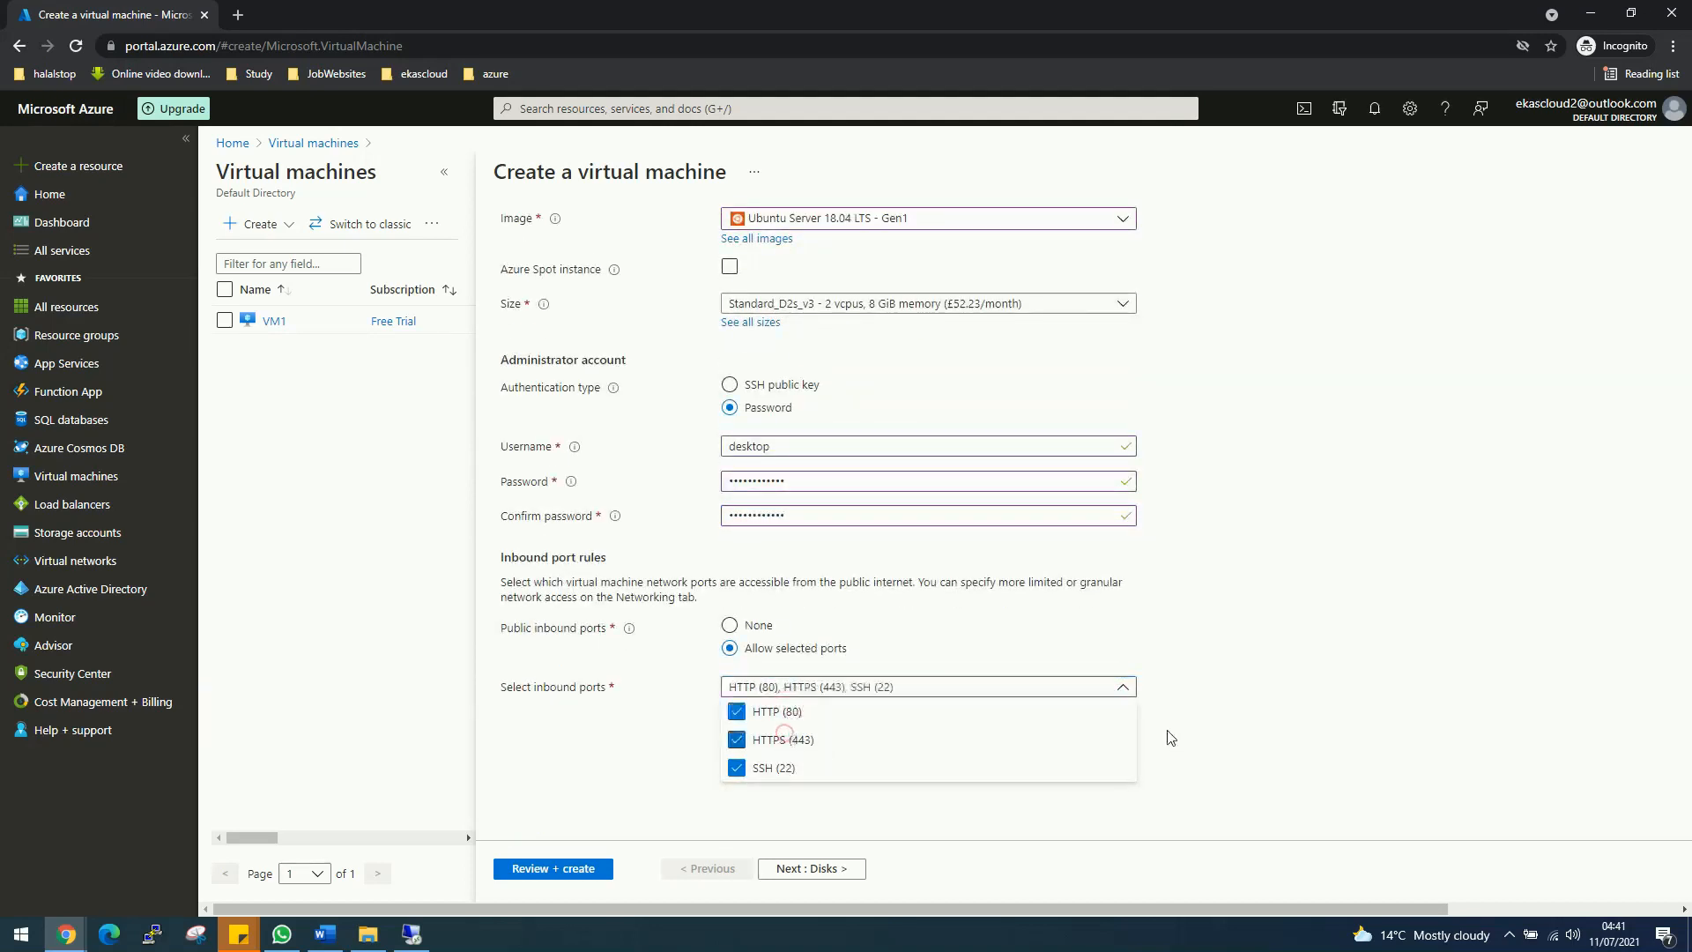
click(1302, 710)
scroll(1303, 710, up, 3)
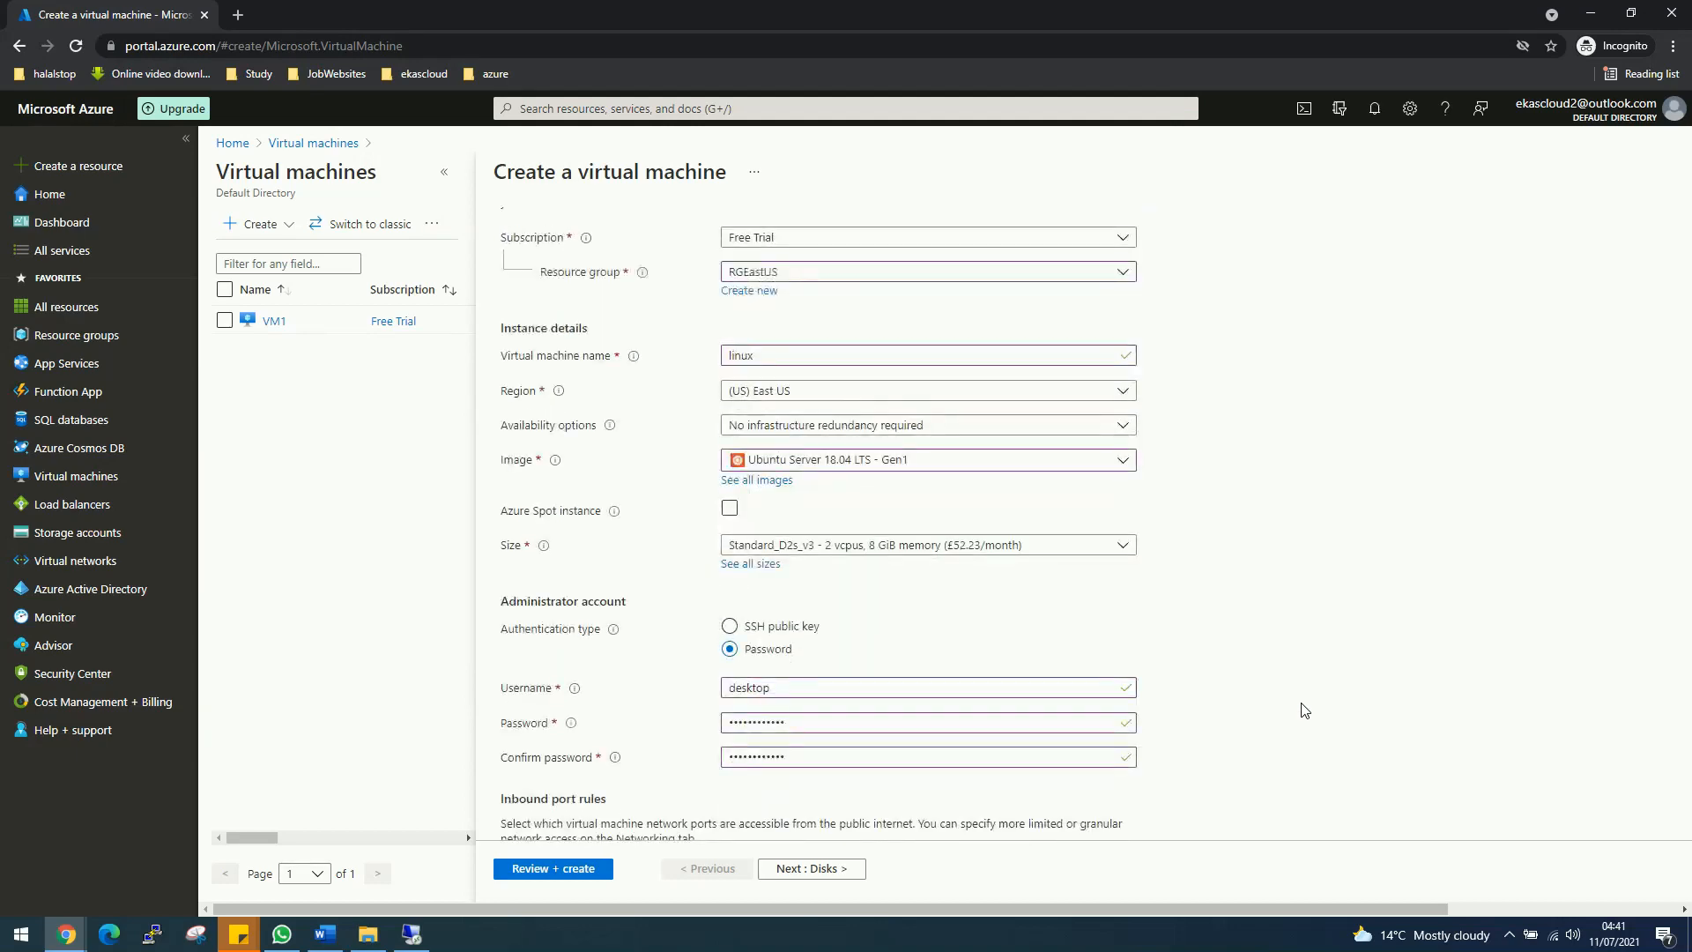
scroll(1303, 711, down, 3)
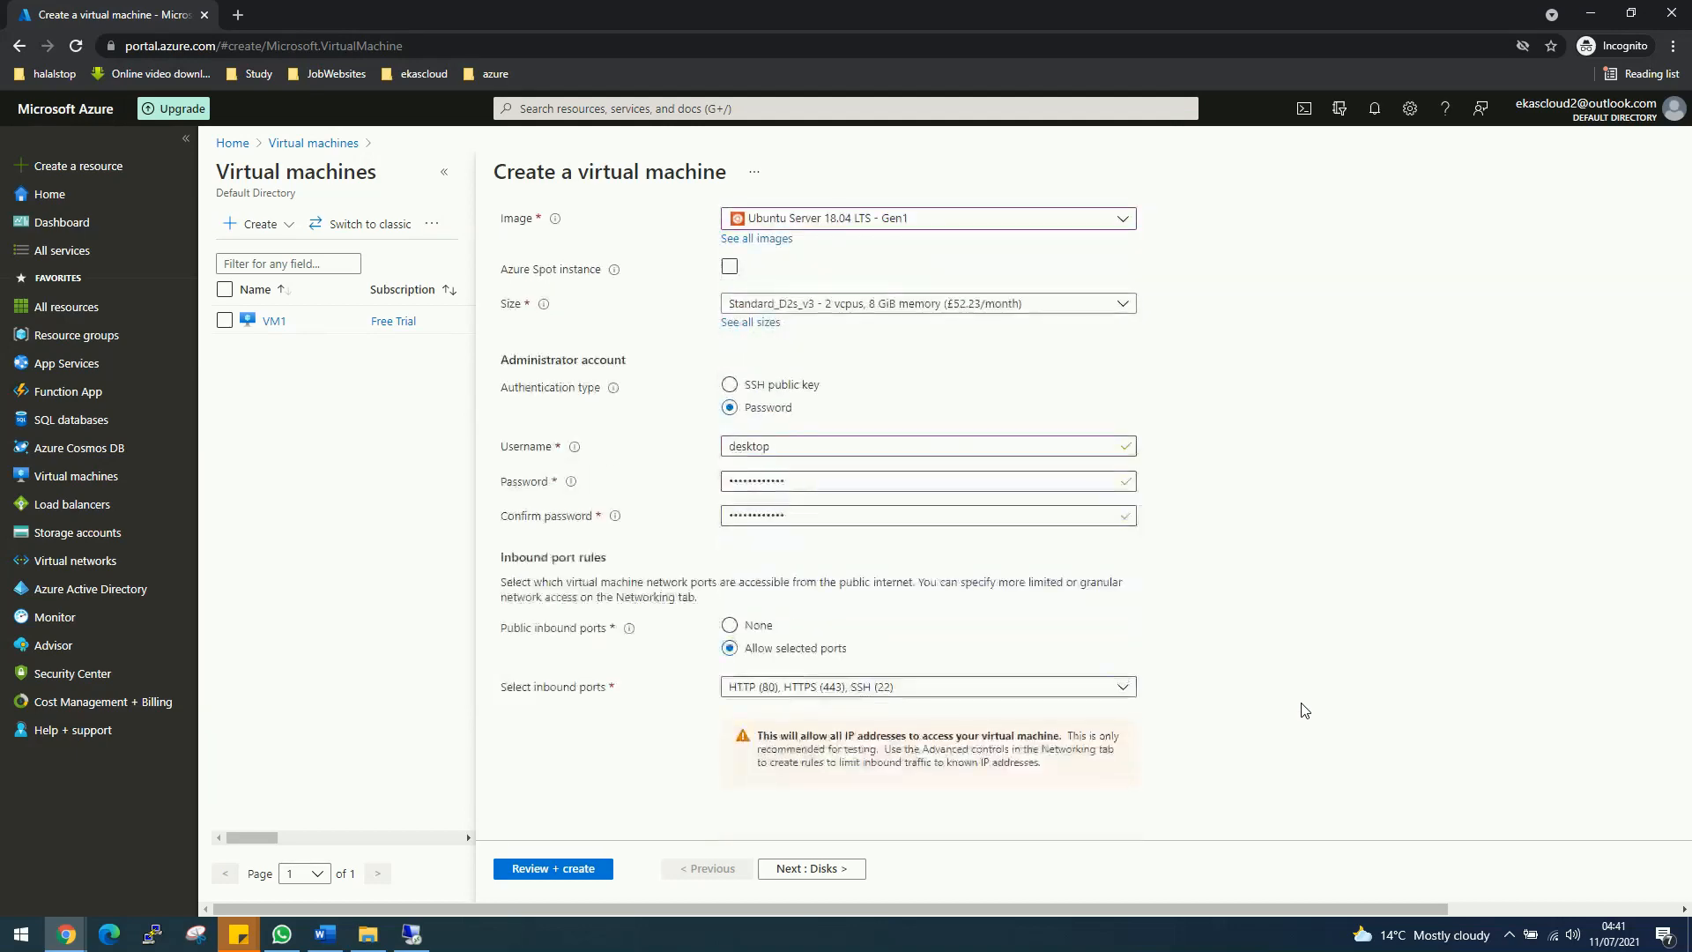
click(790, 870)
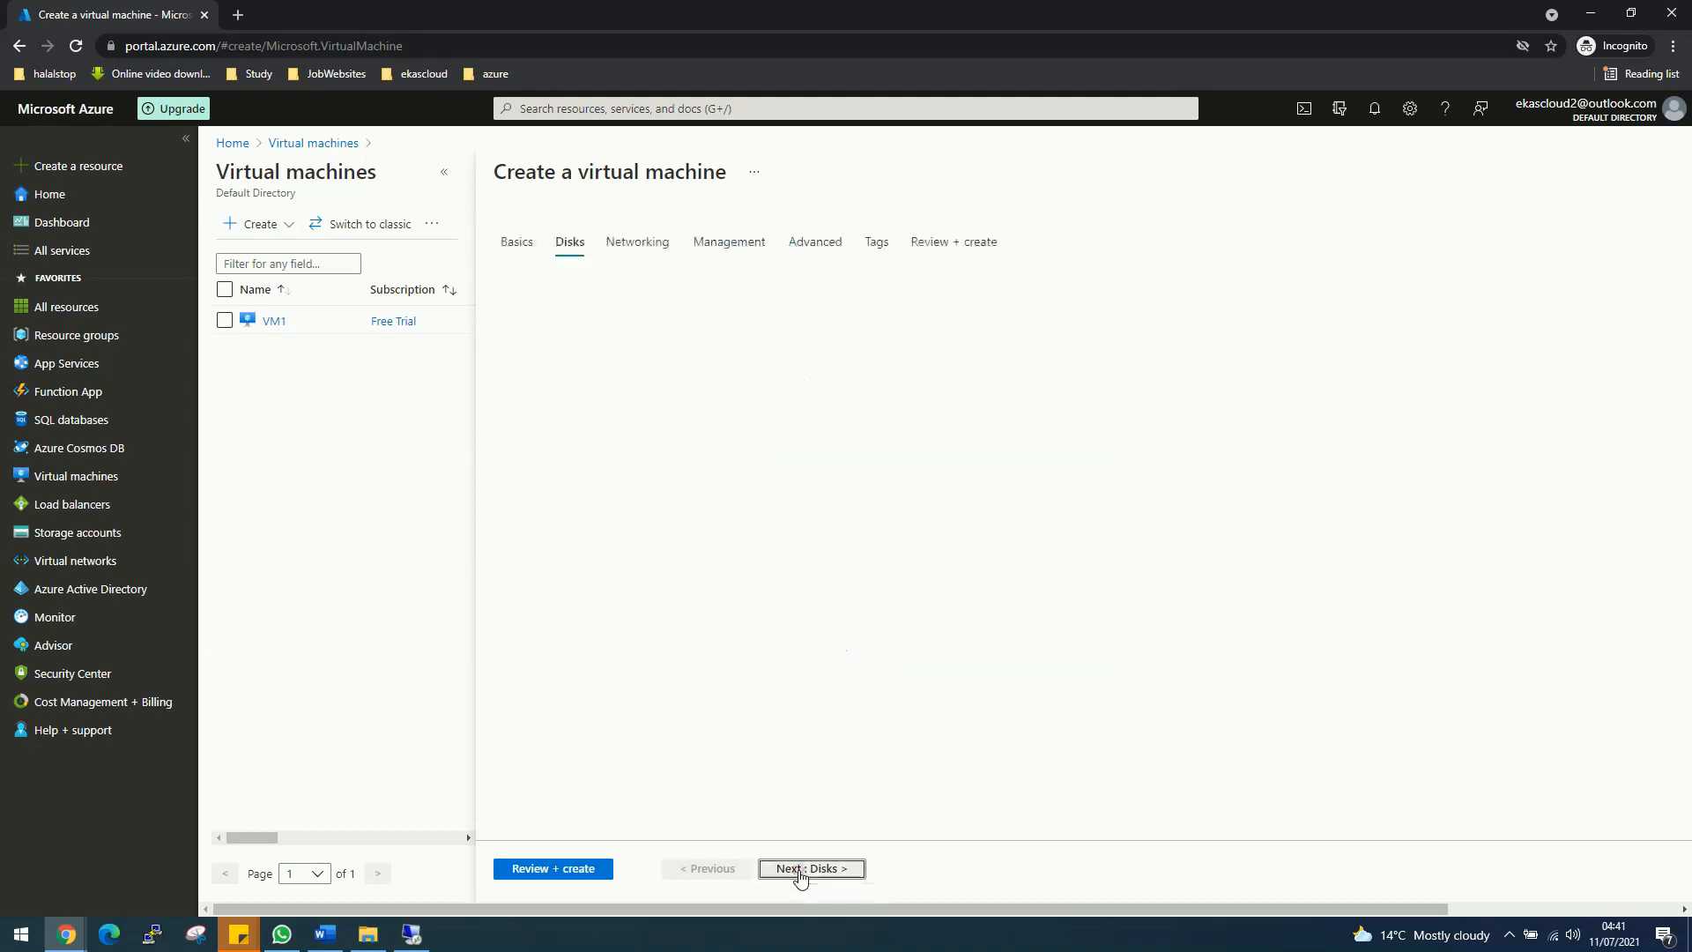
Step: On the Networking tab, set the VM's Public IP to None
click(614, 243)
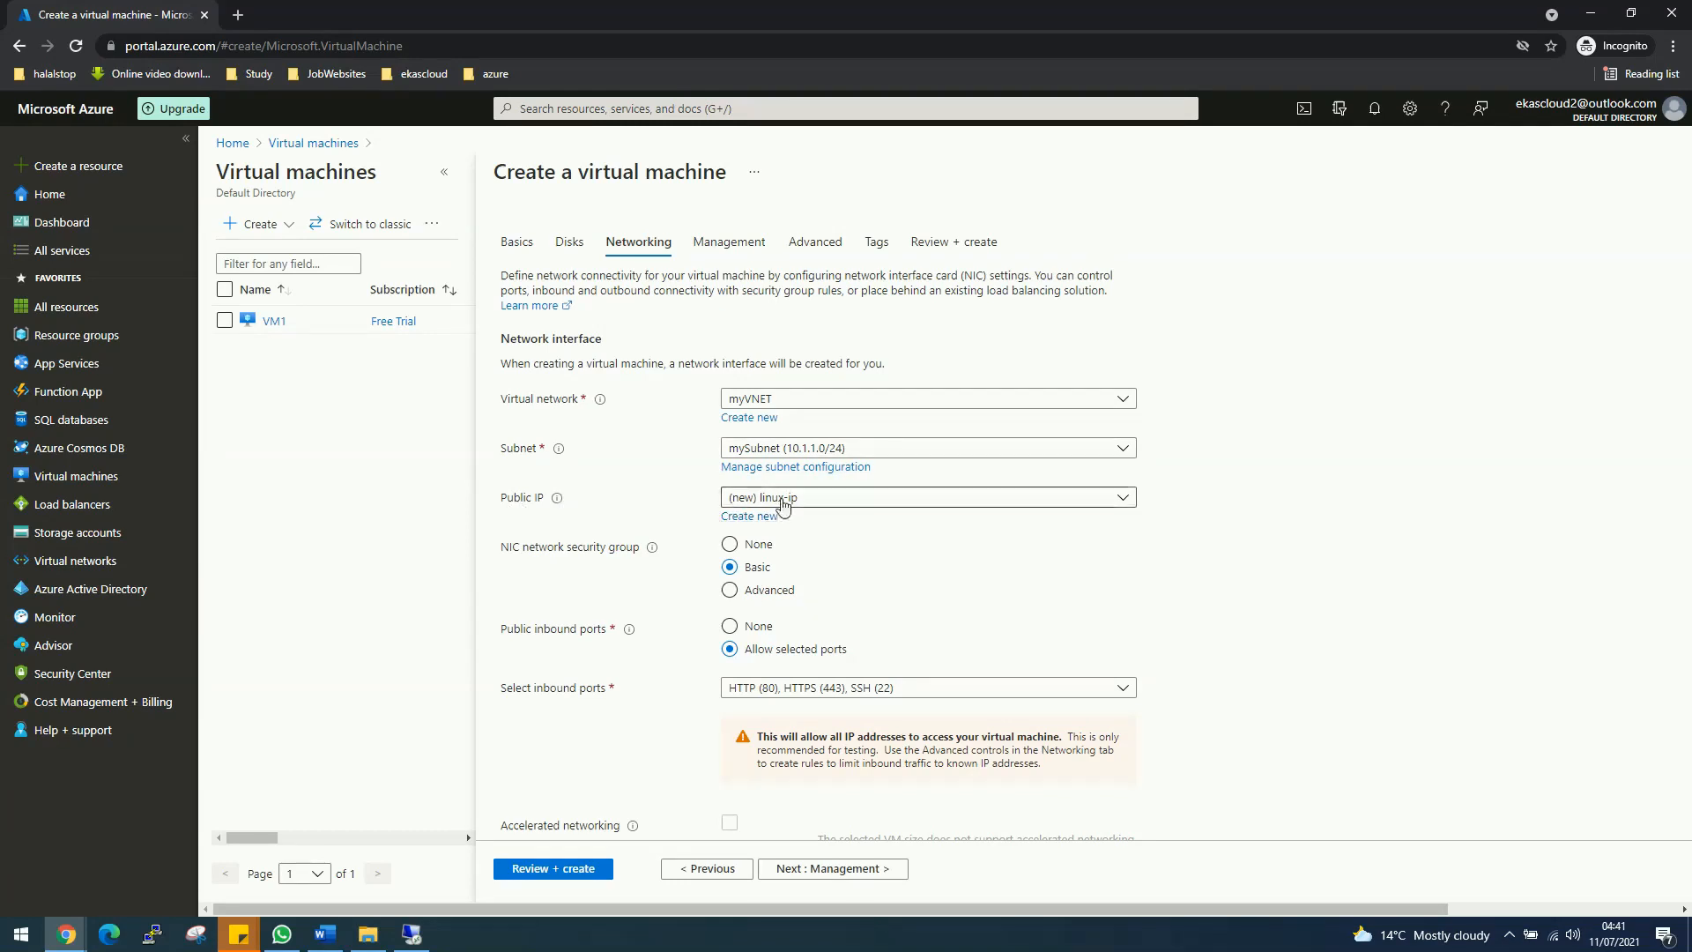
click(783, 498)
click(767, 552)
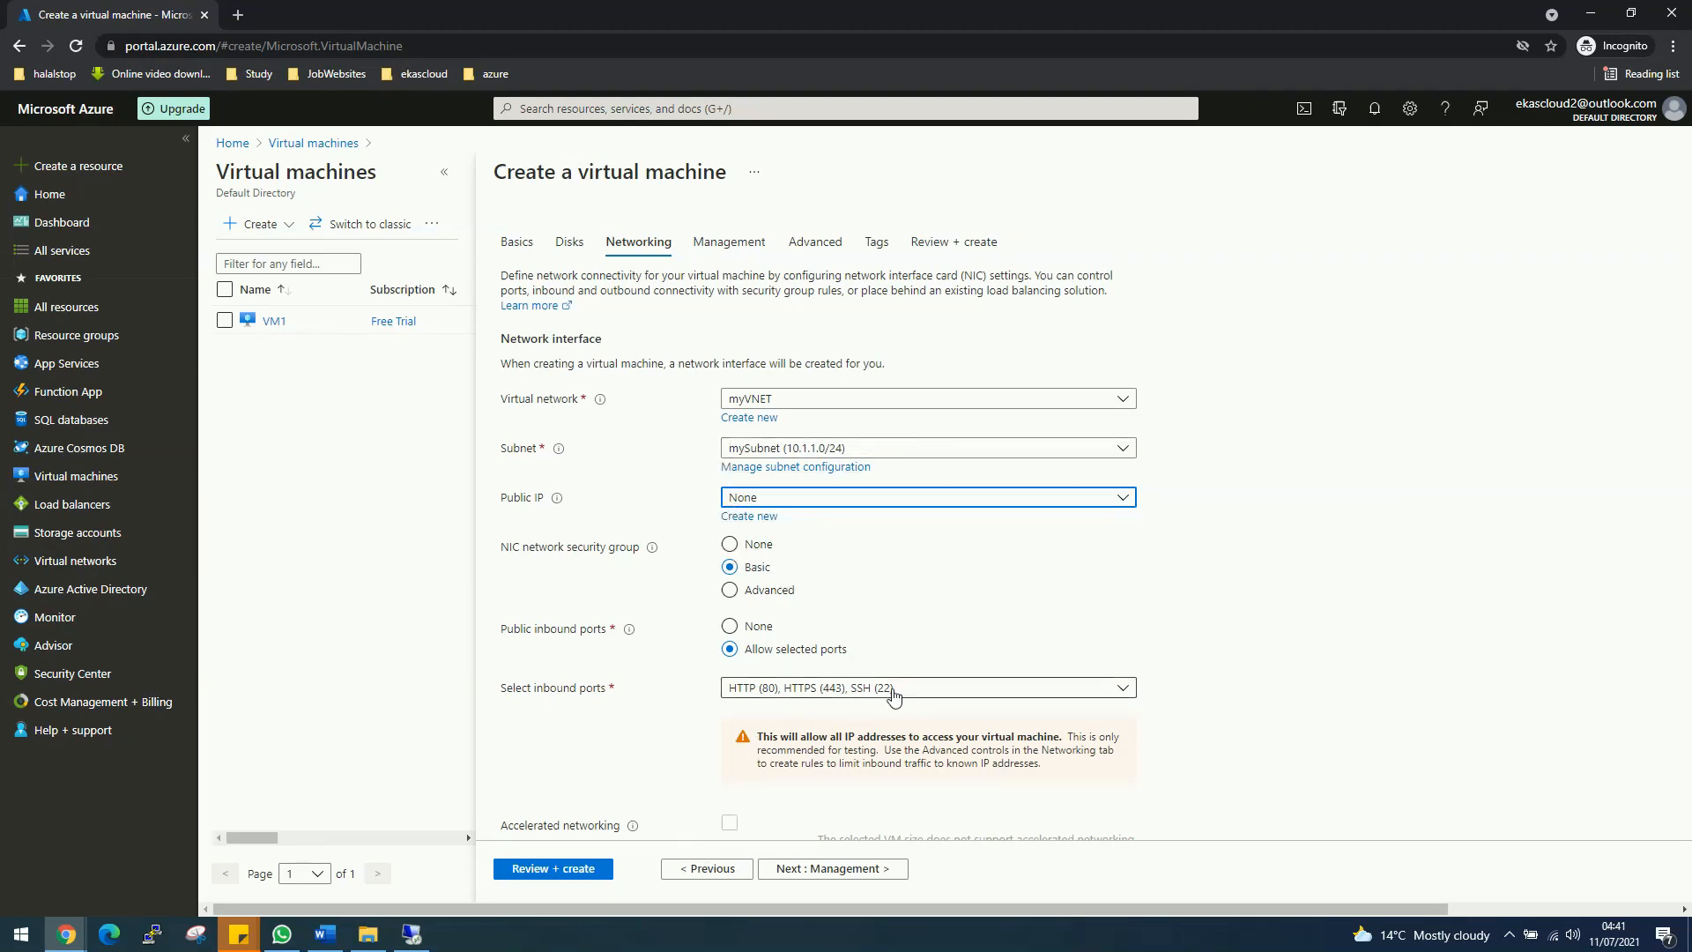
Step: Disable boot diagnostics on the Management tab
click(746, 247)
click(730, 511)
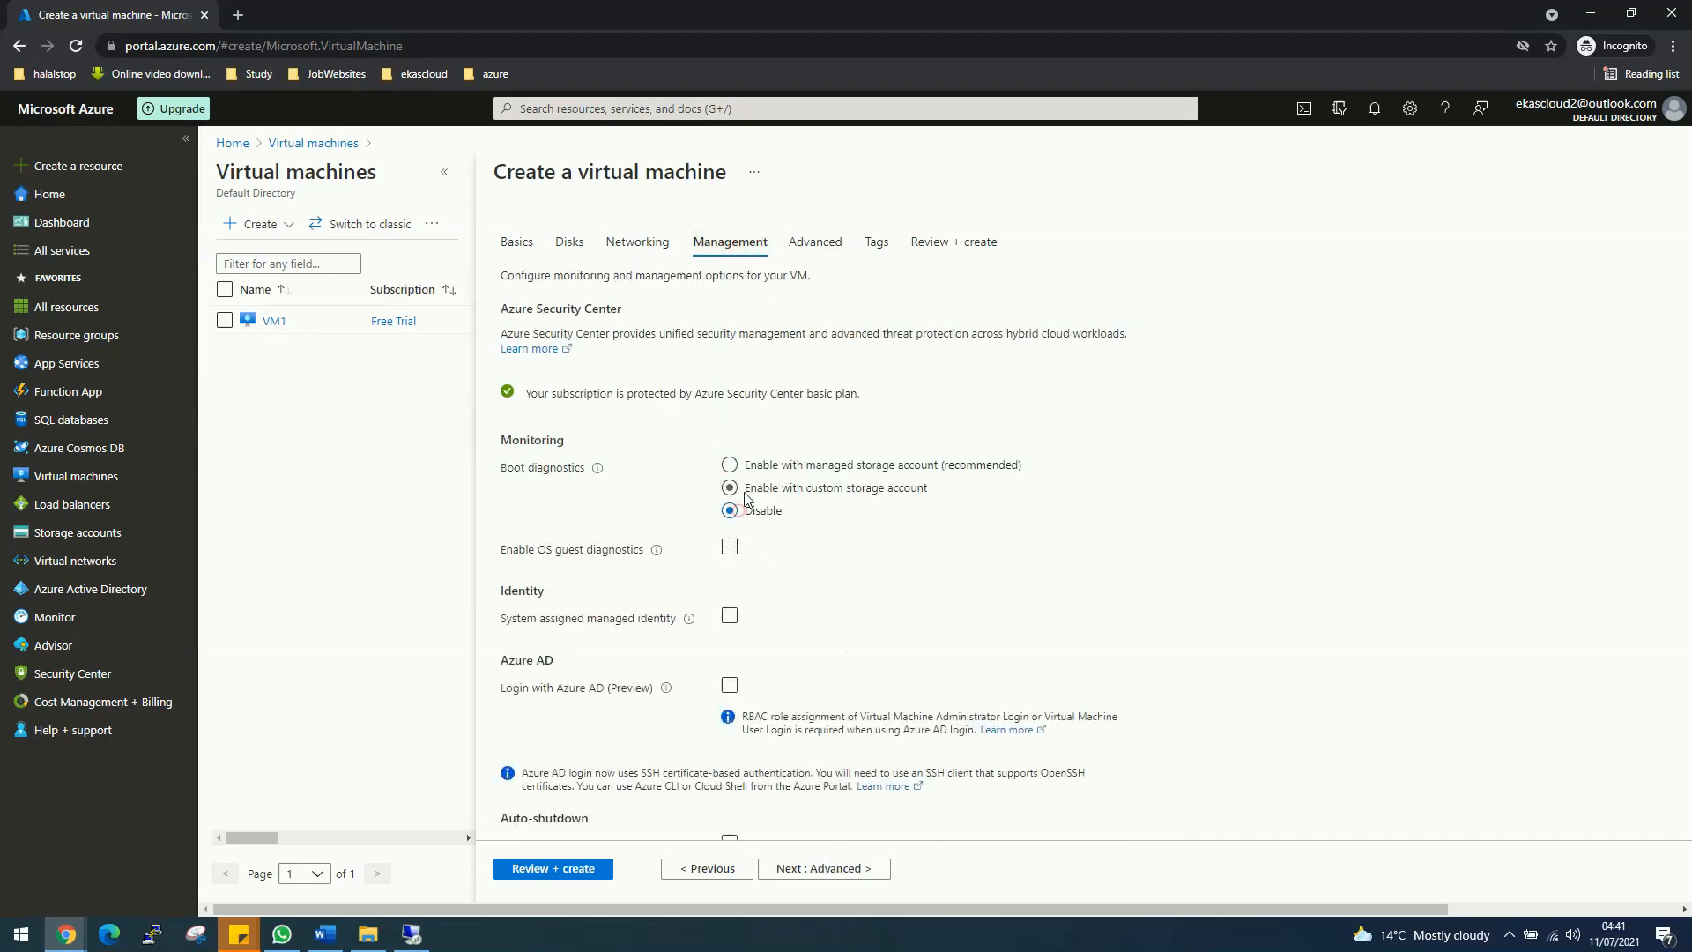
click(655, 257)
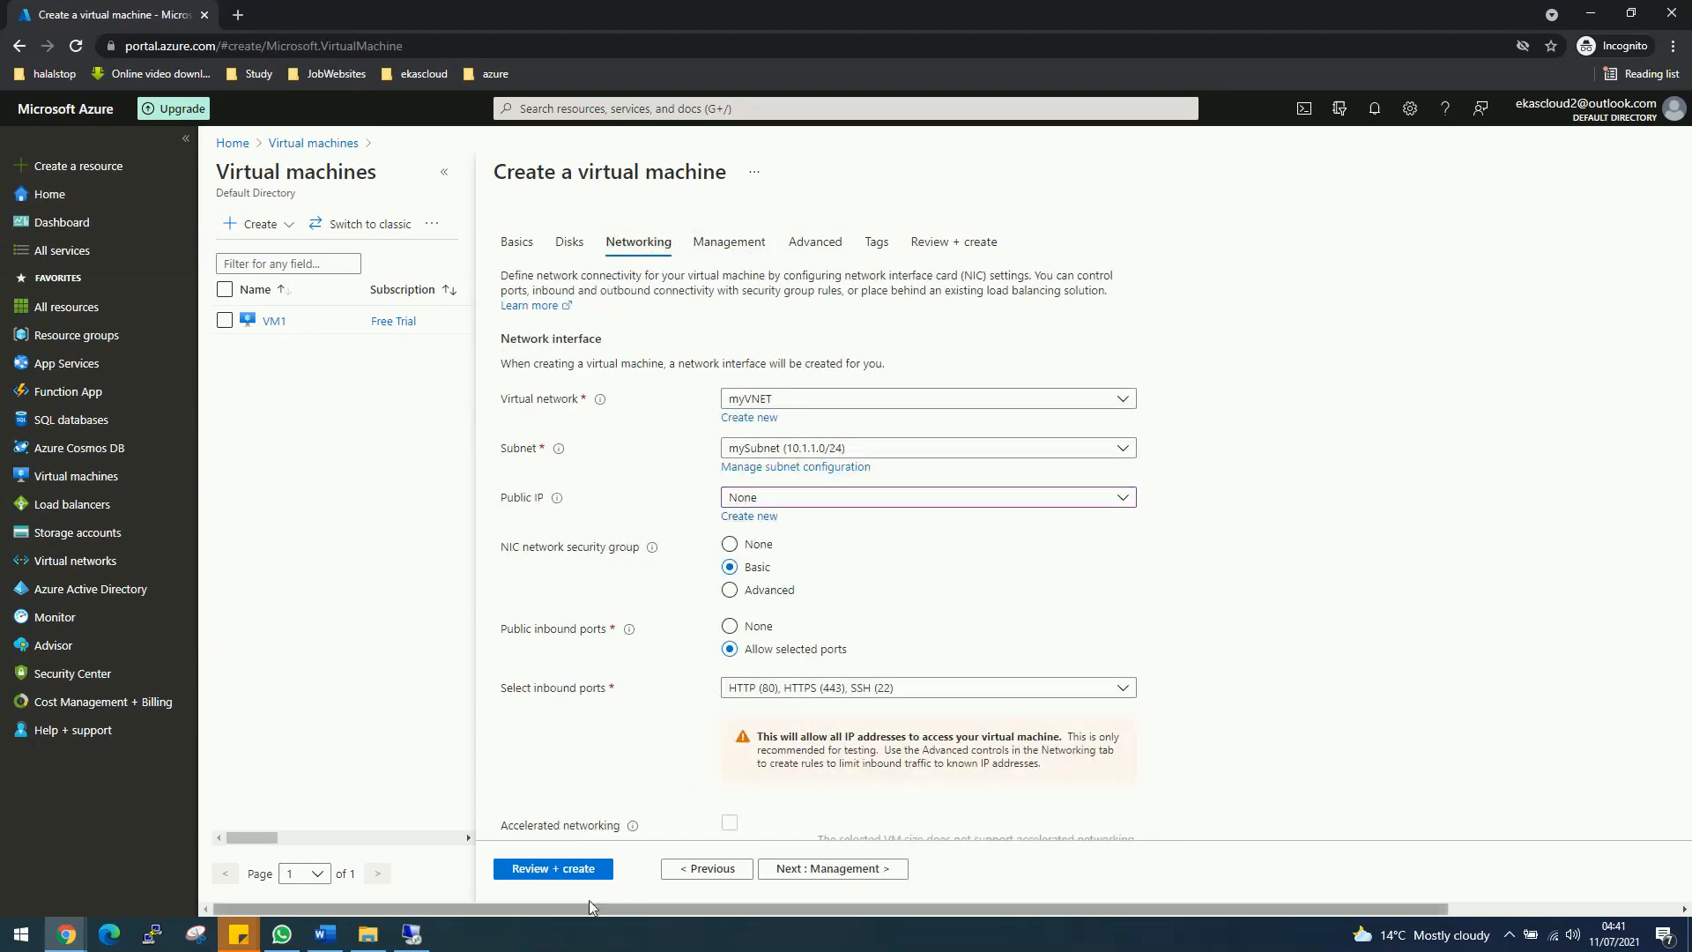
Step: Run Review + create and, once validation passes, create the linux VM in RGEastUS
click(570, 867)
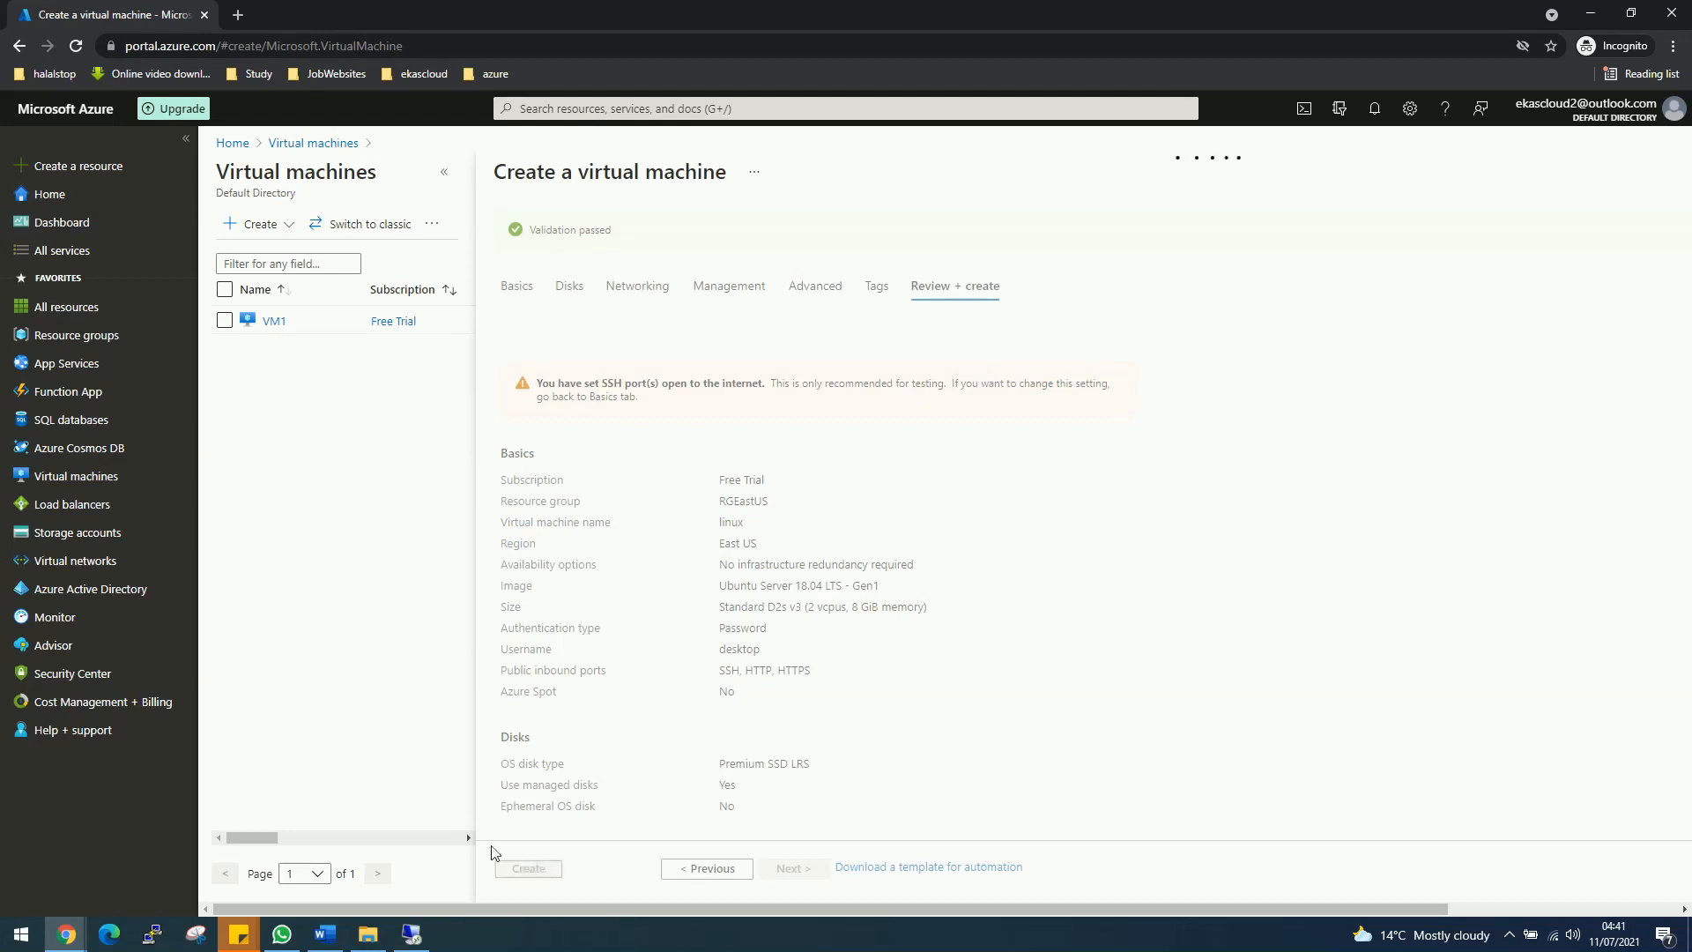
click(509, 869)
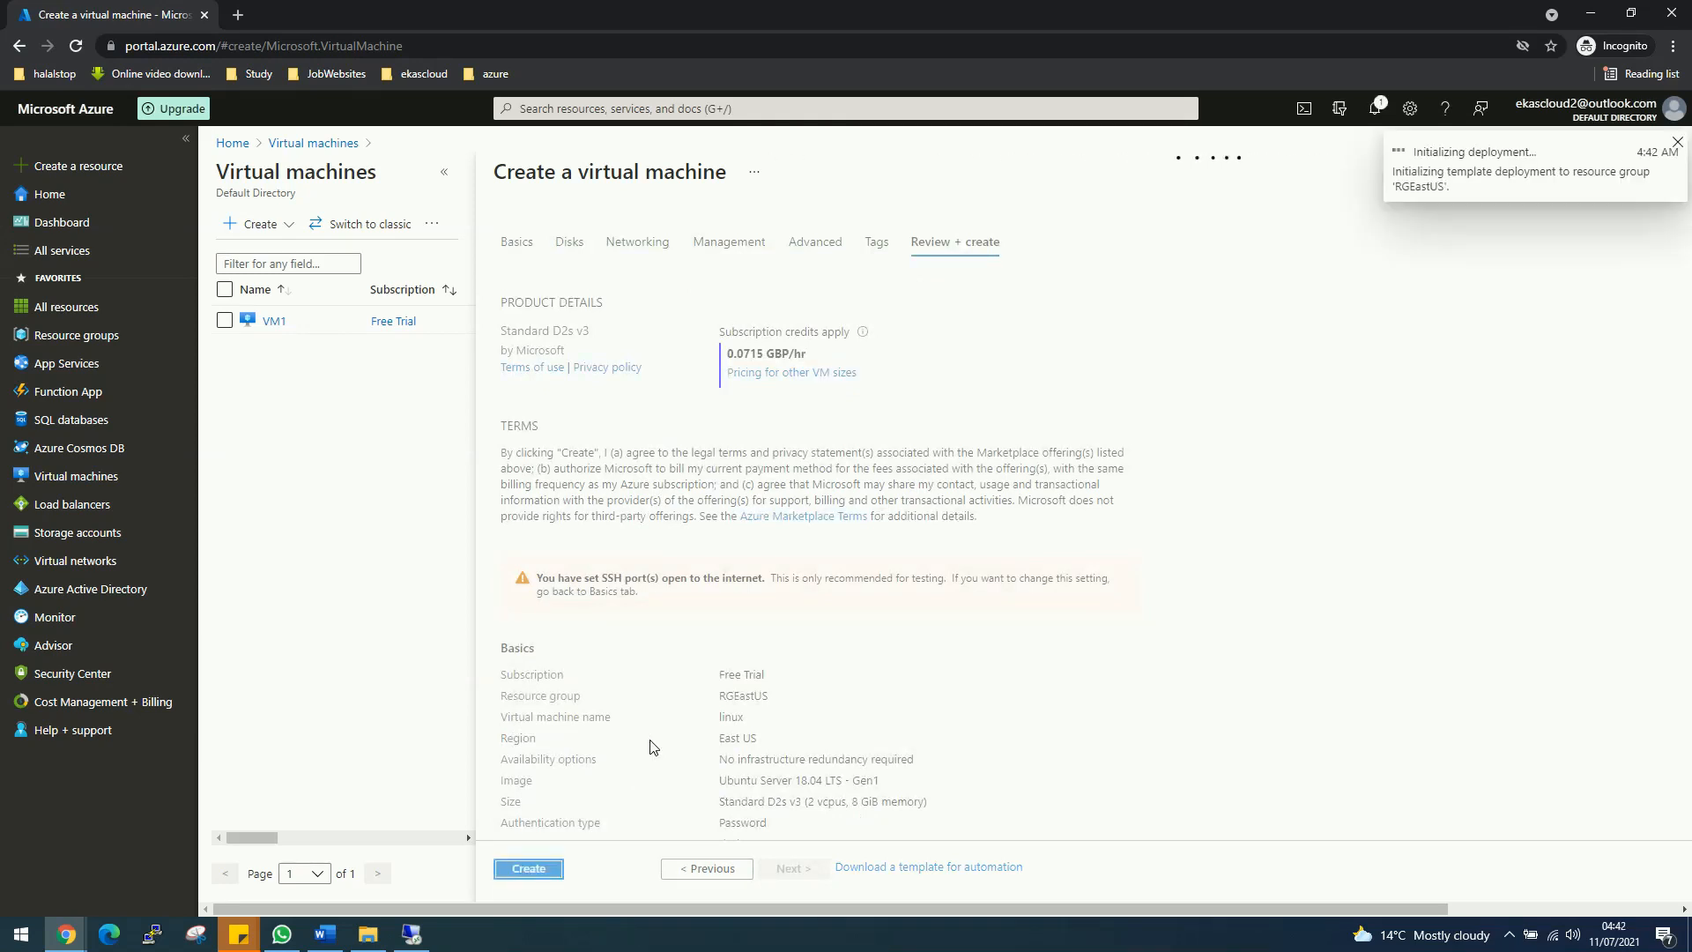
Step: On VM1, dismiss the Windows Admin Center prompt and inspect Local Server's Ethernet 3 connection
click(412, 934)
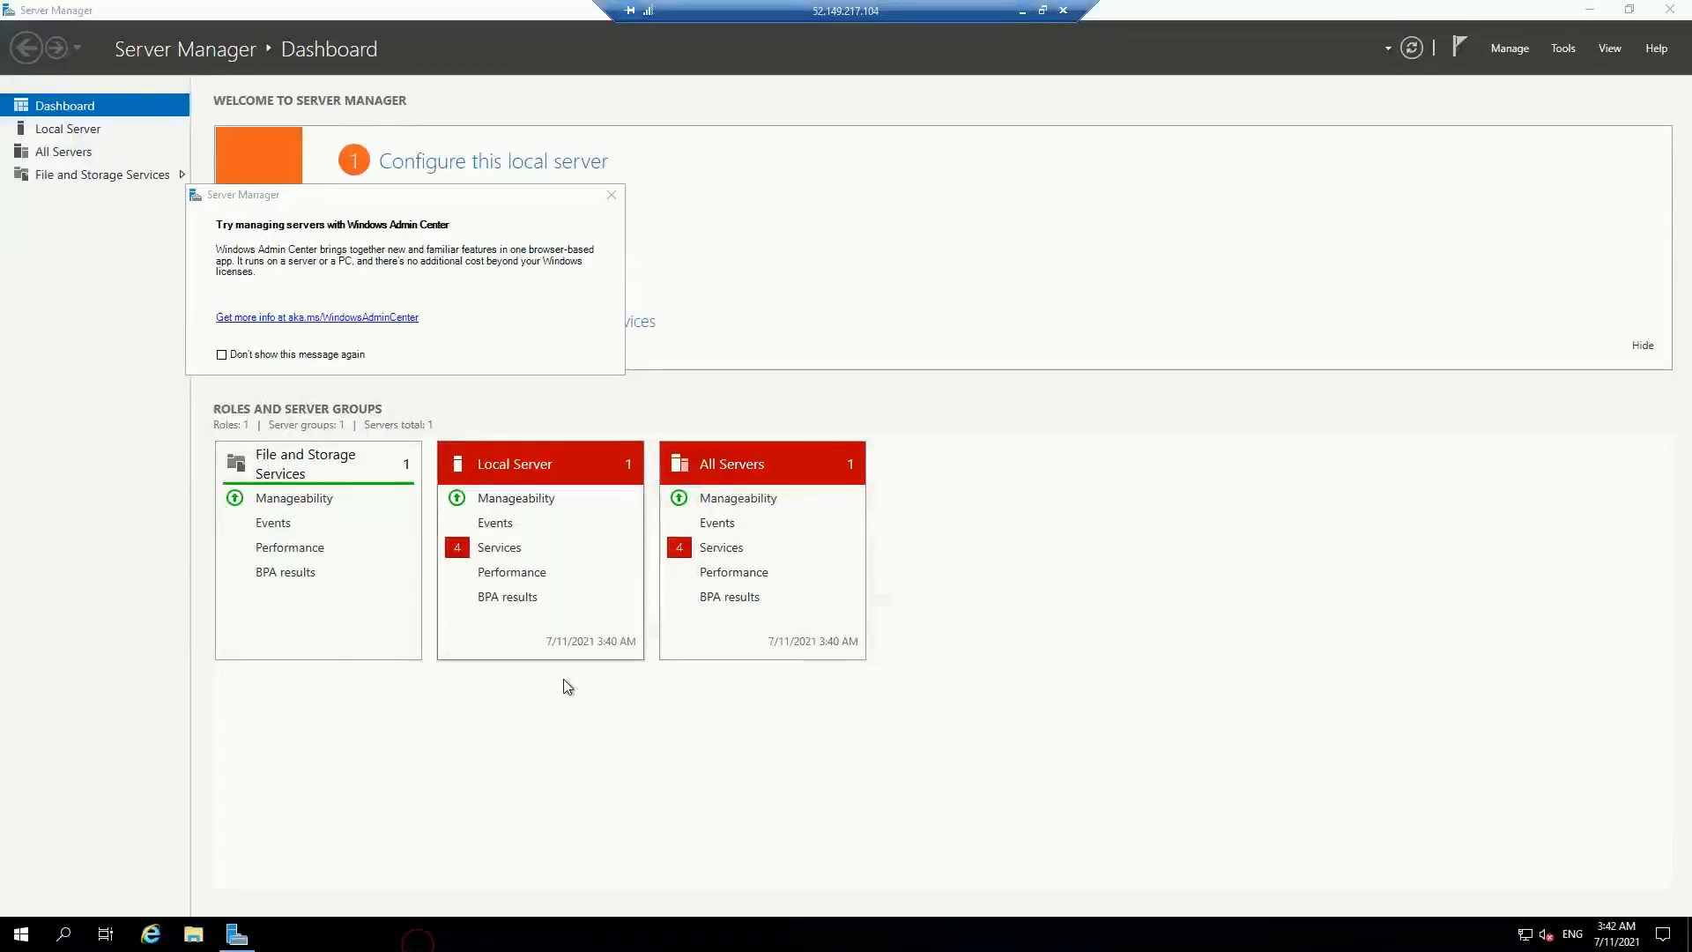
click(611, 194)
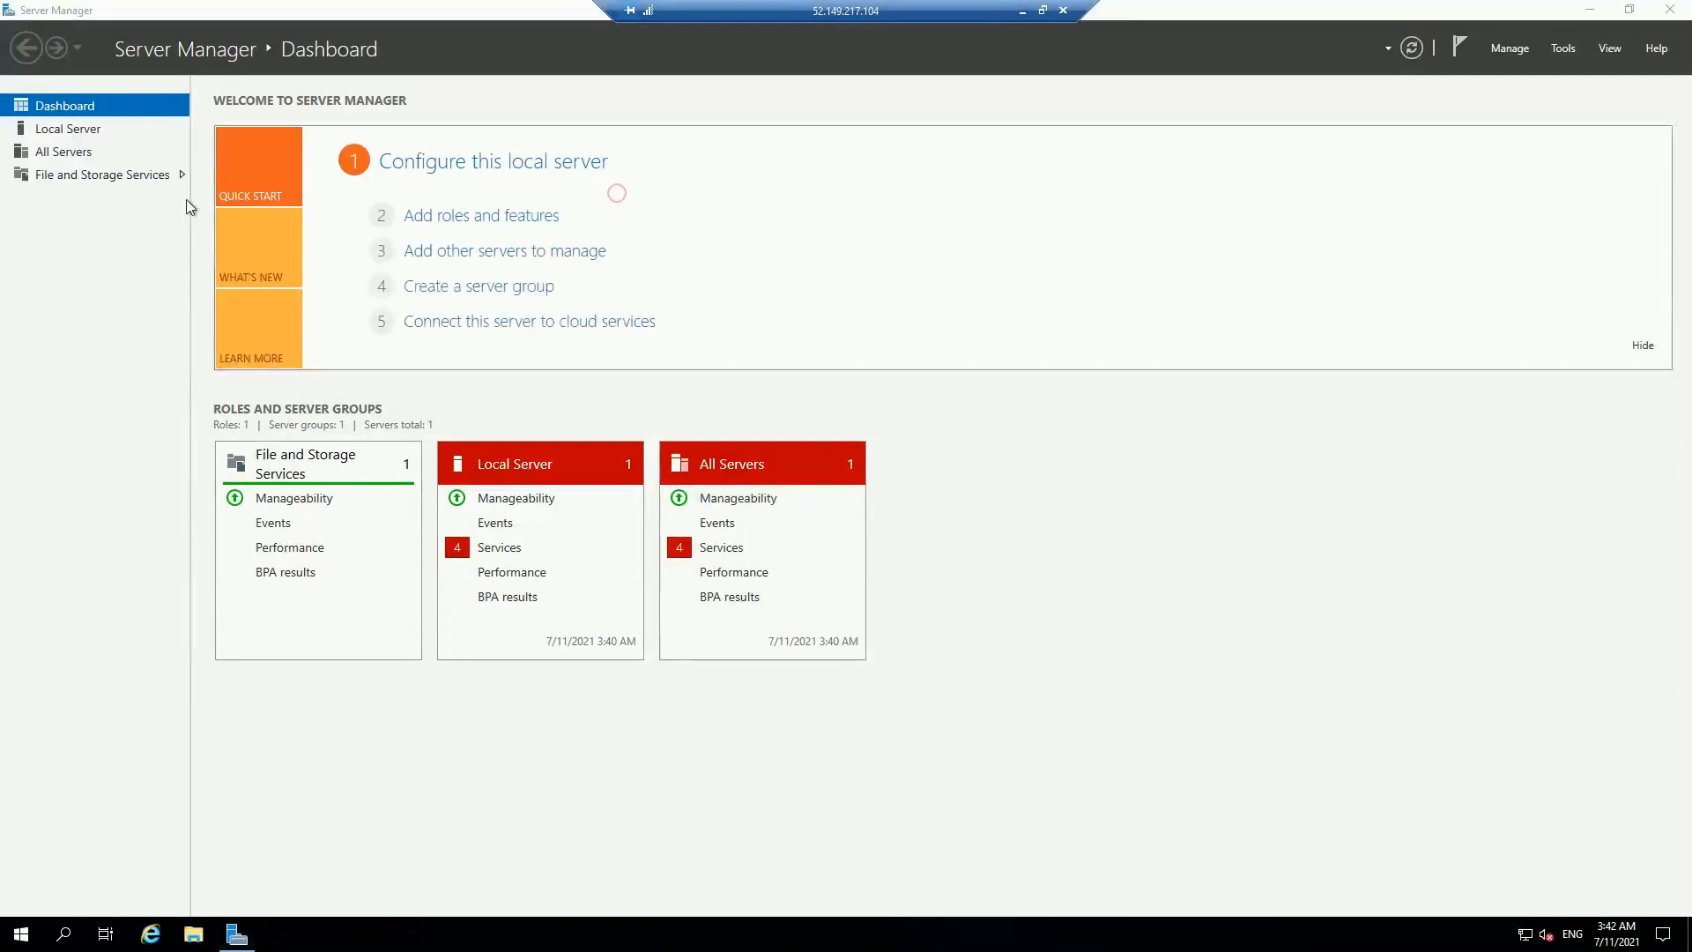
click(83, 131)
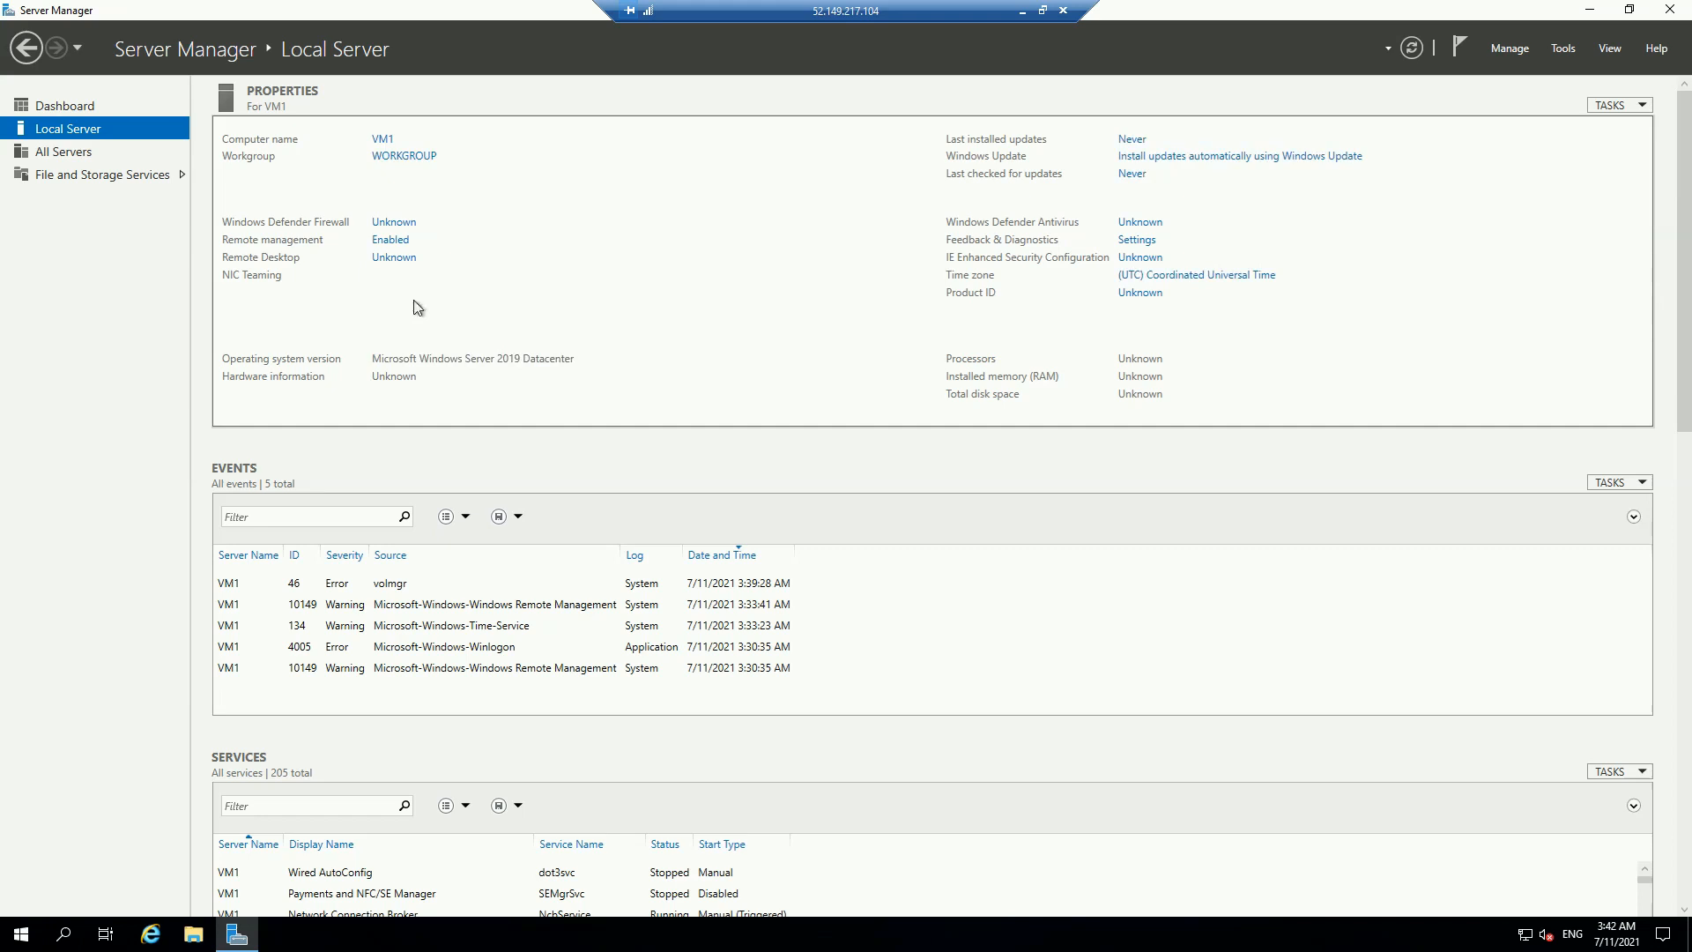
click(574, 294)
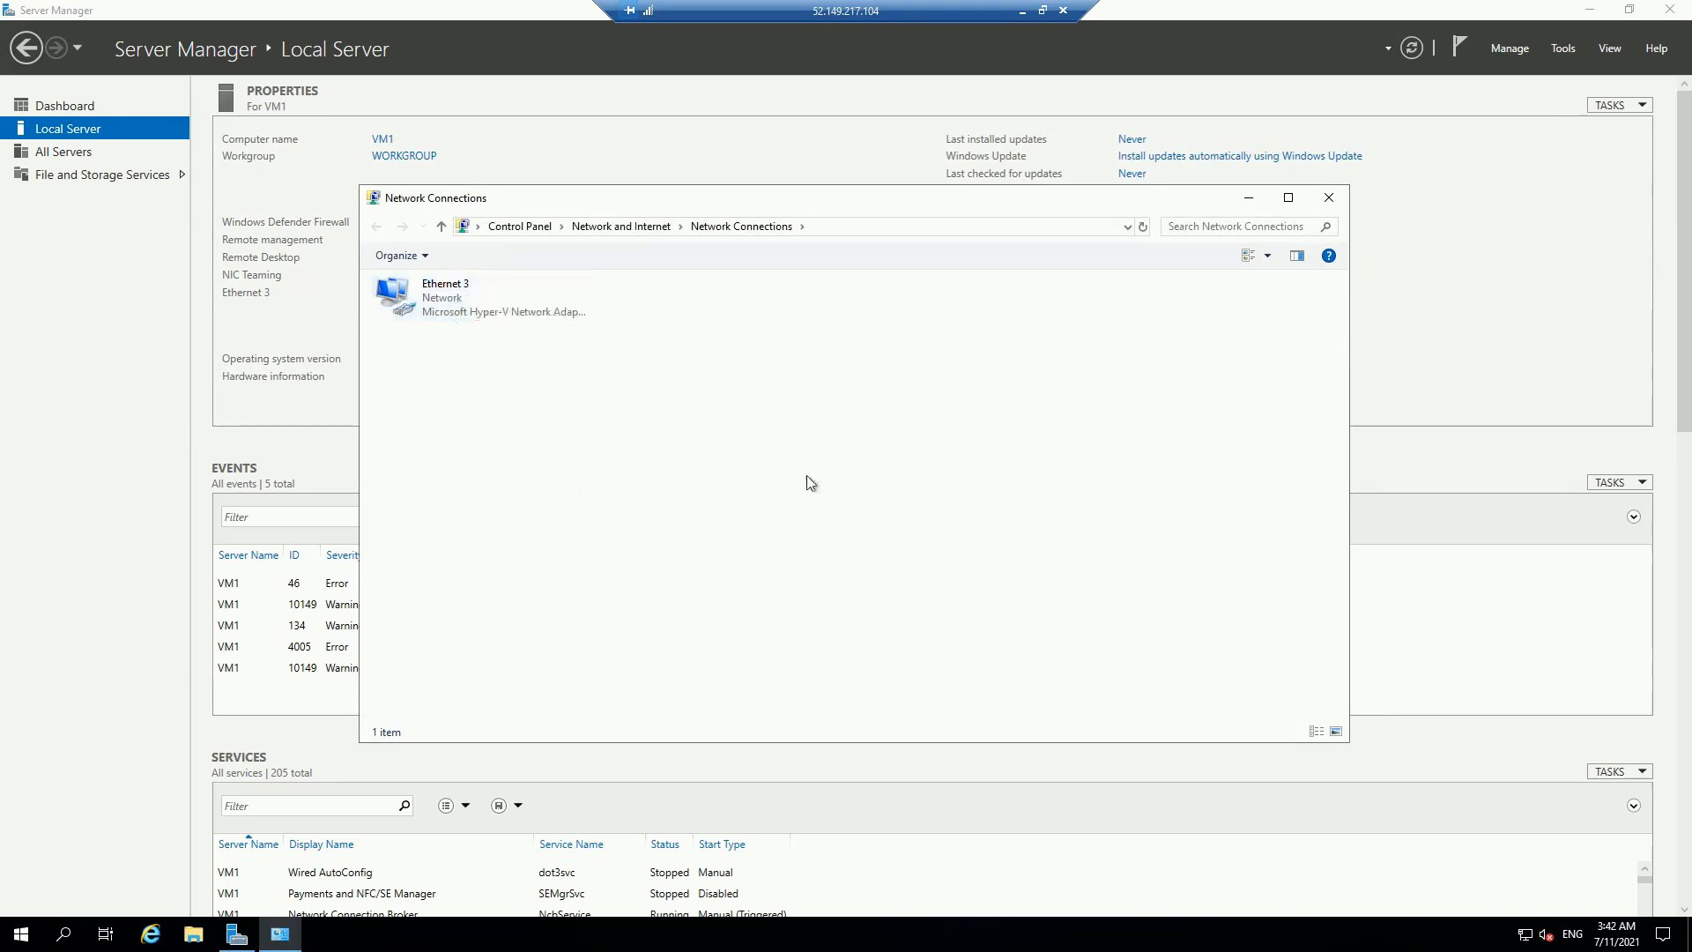
click(1247, 198)
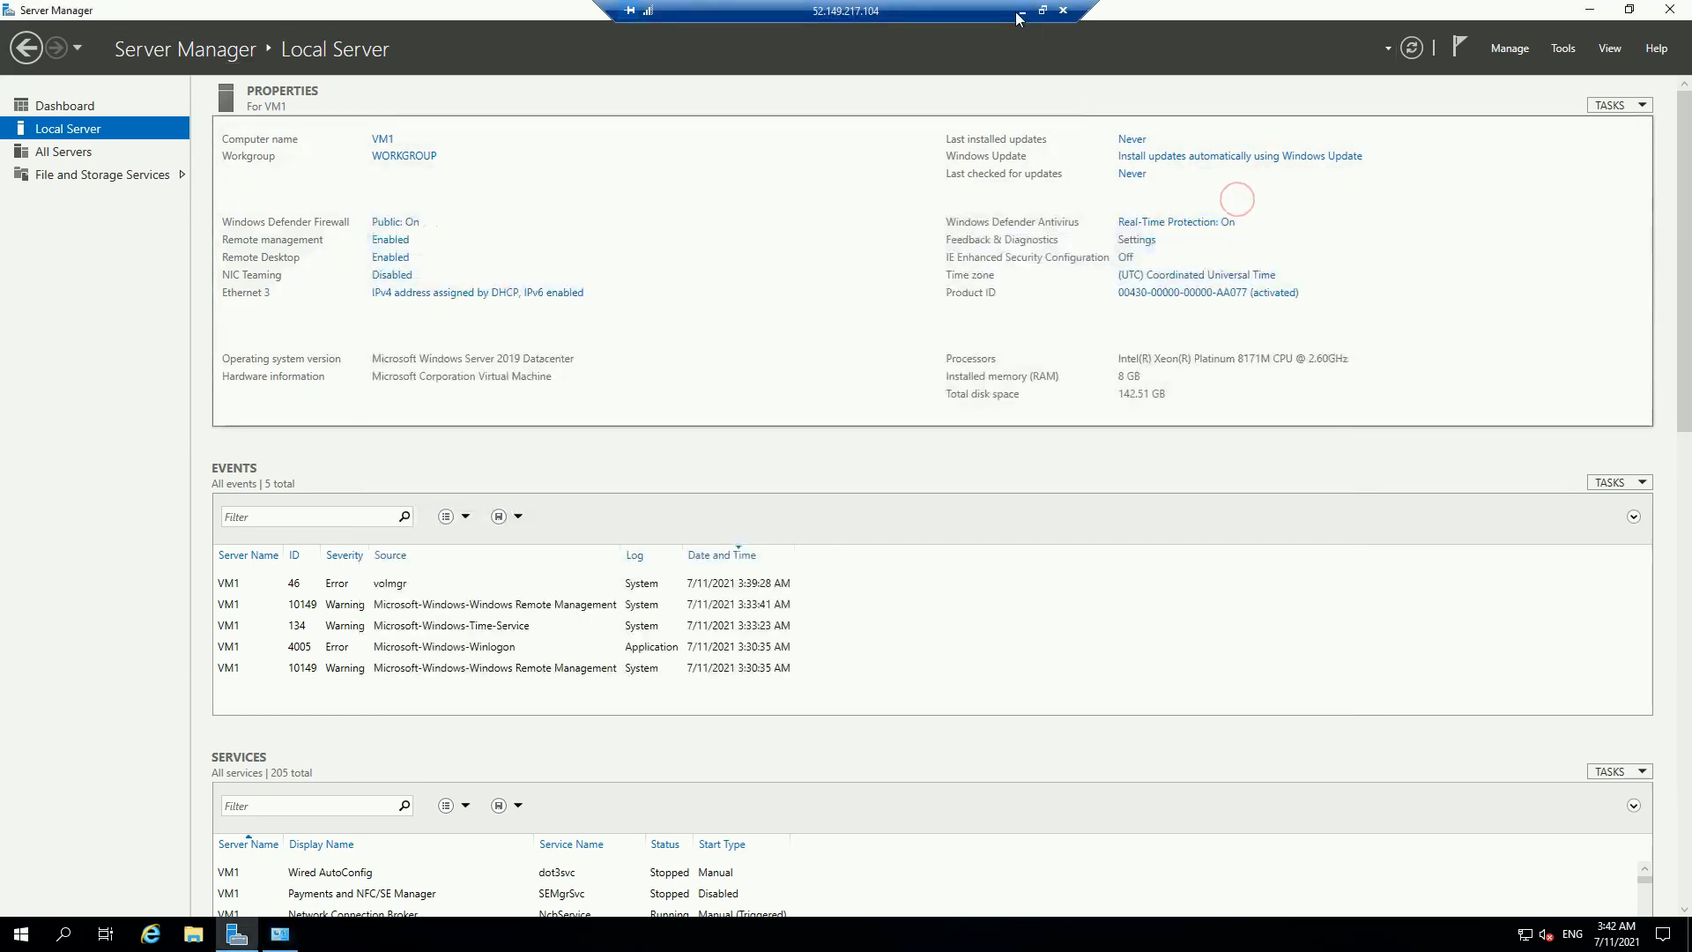
Step: Open the deployed linux VM, confirm no public IP, note private IP 10.1.1.6, and return to VM1
click(1020, 14)
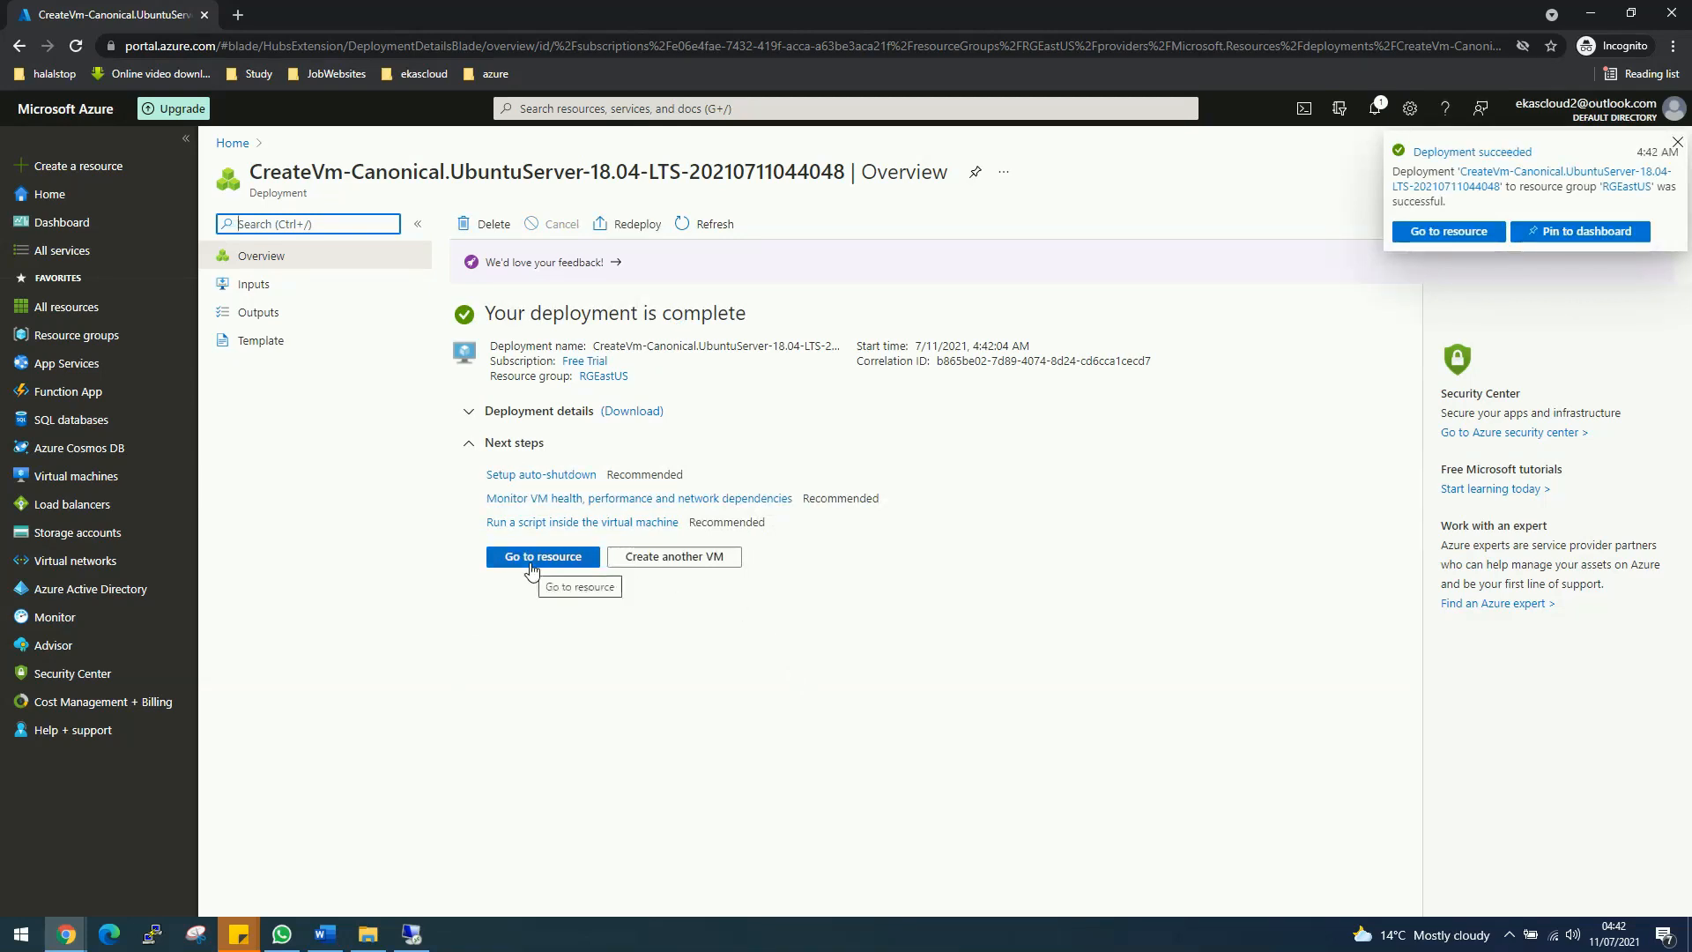
click(1459, 229)
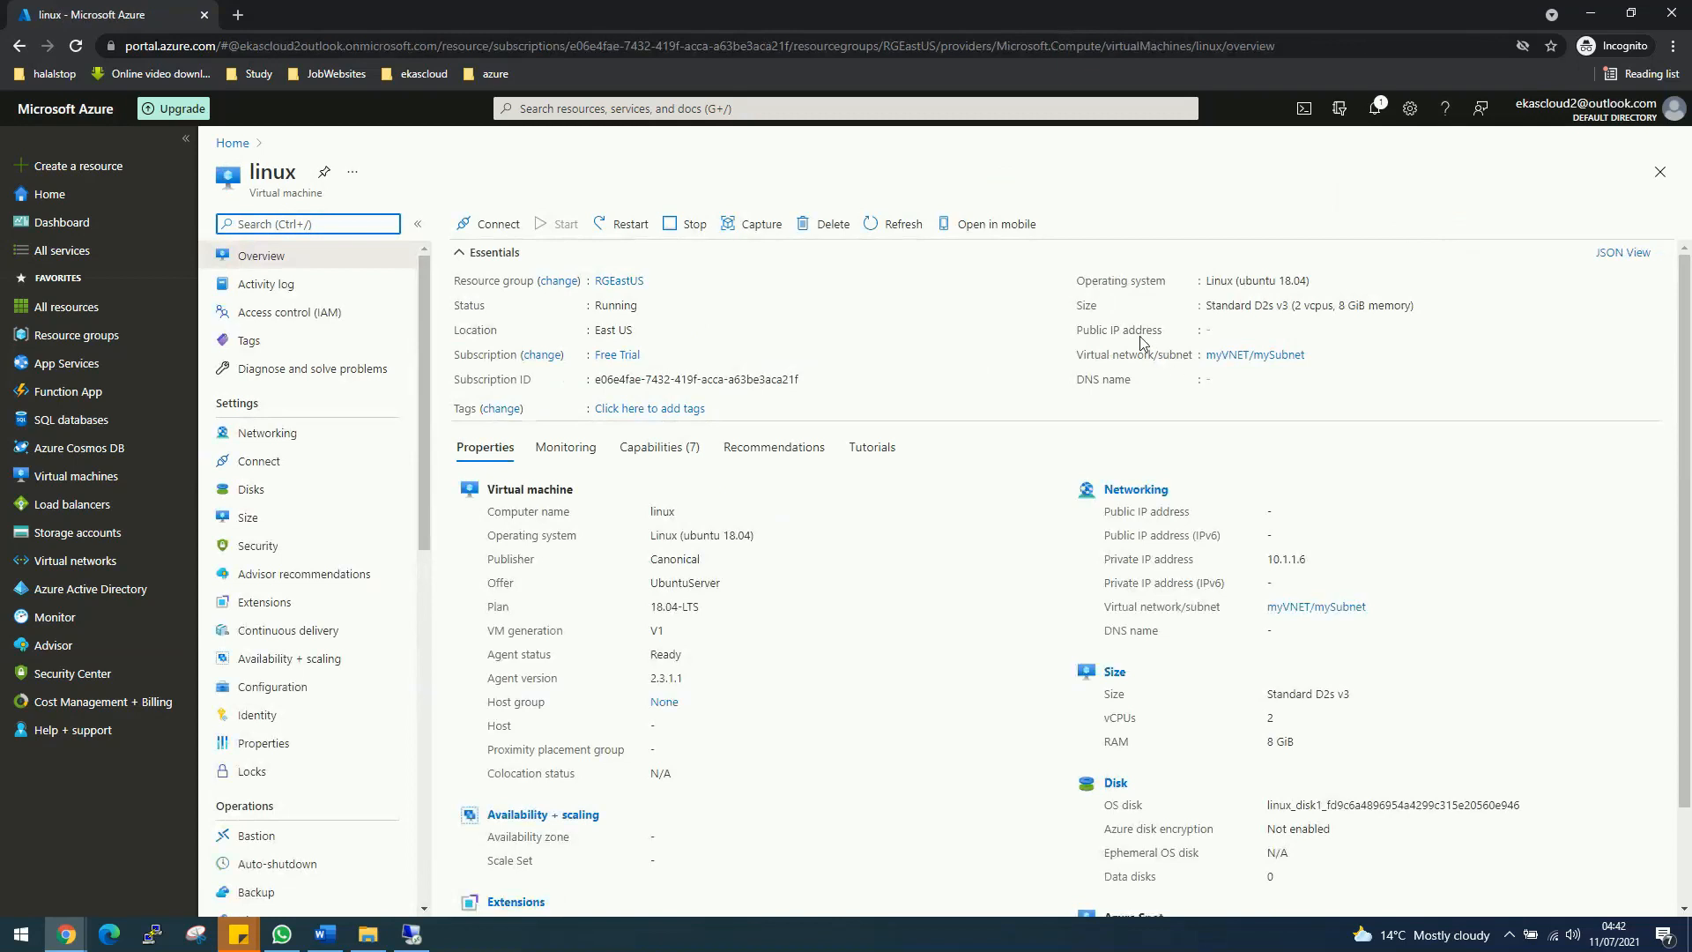
drag(1079, 333, 1278, 340)
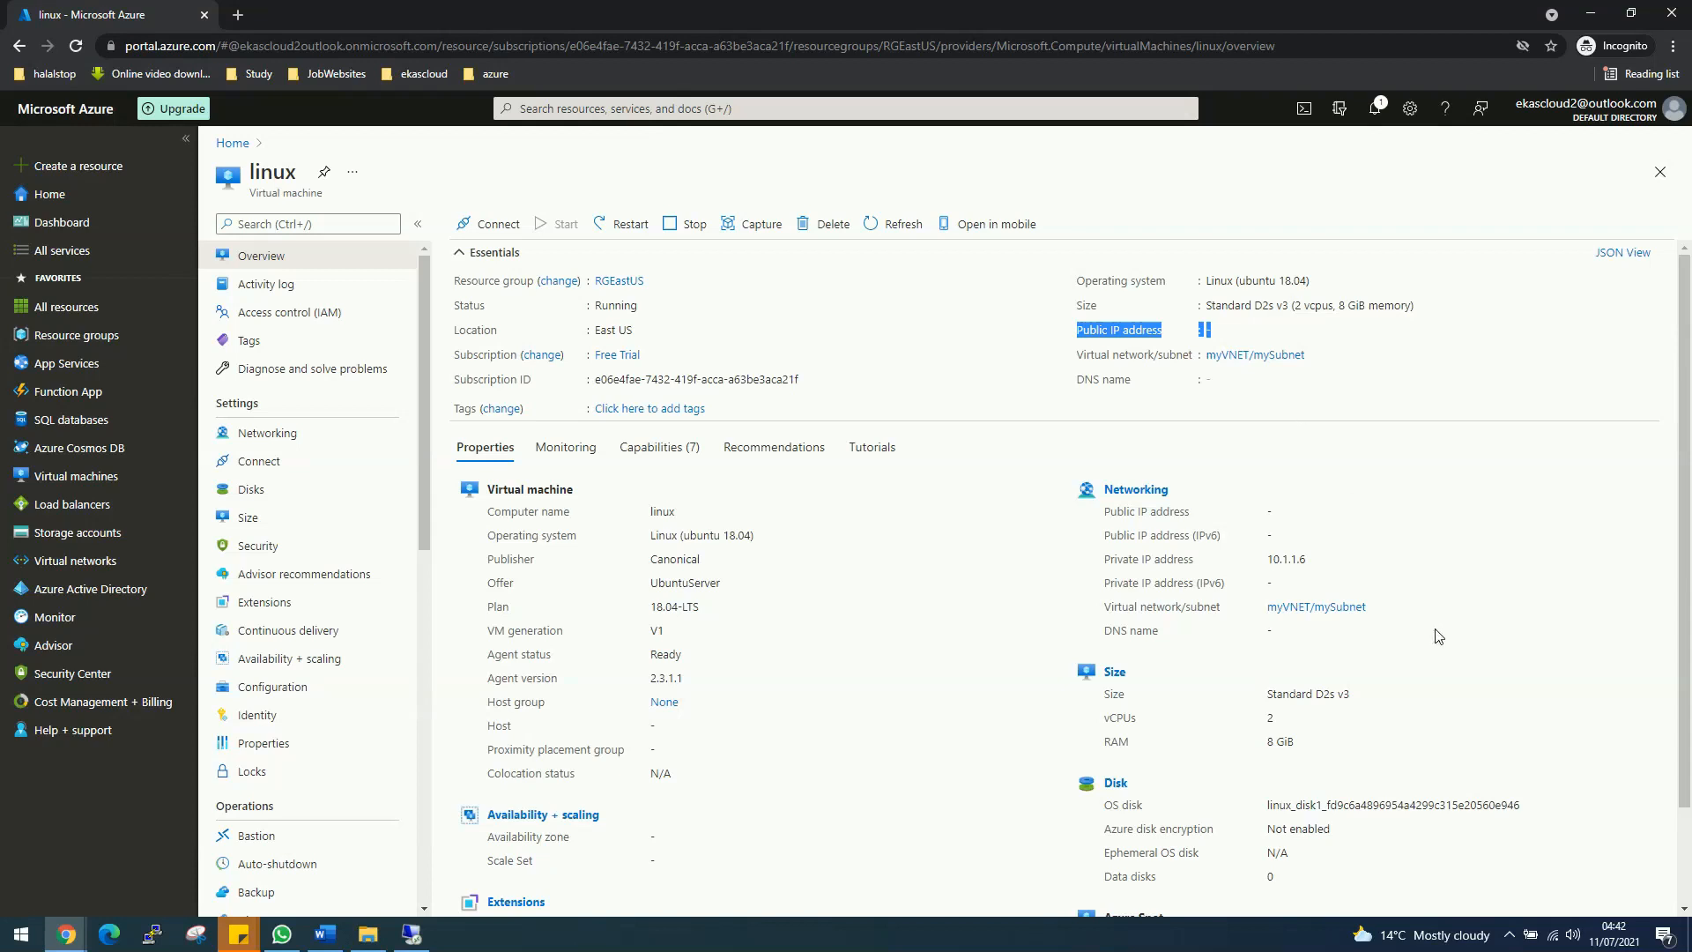
scroll(1437, 636, down, 1)
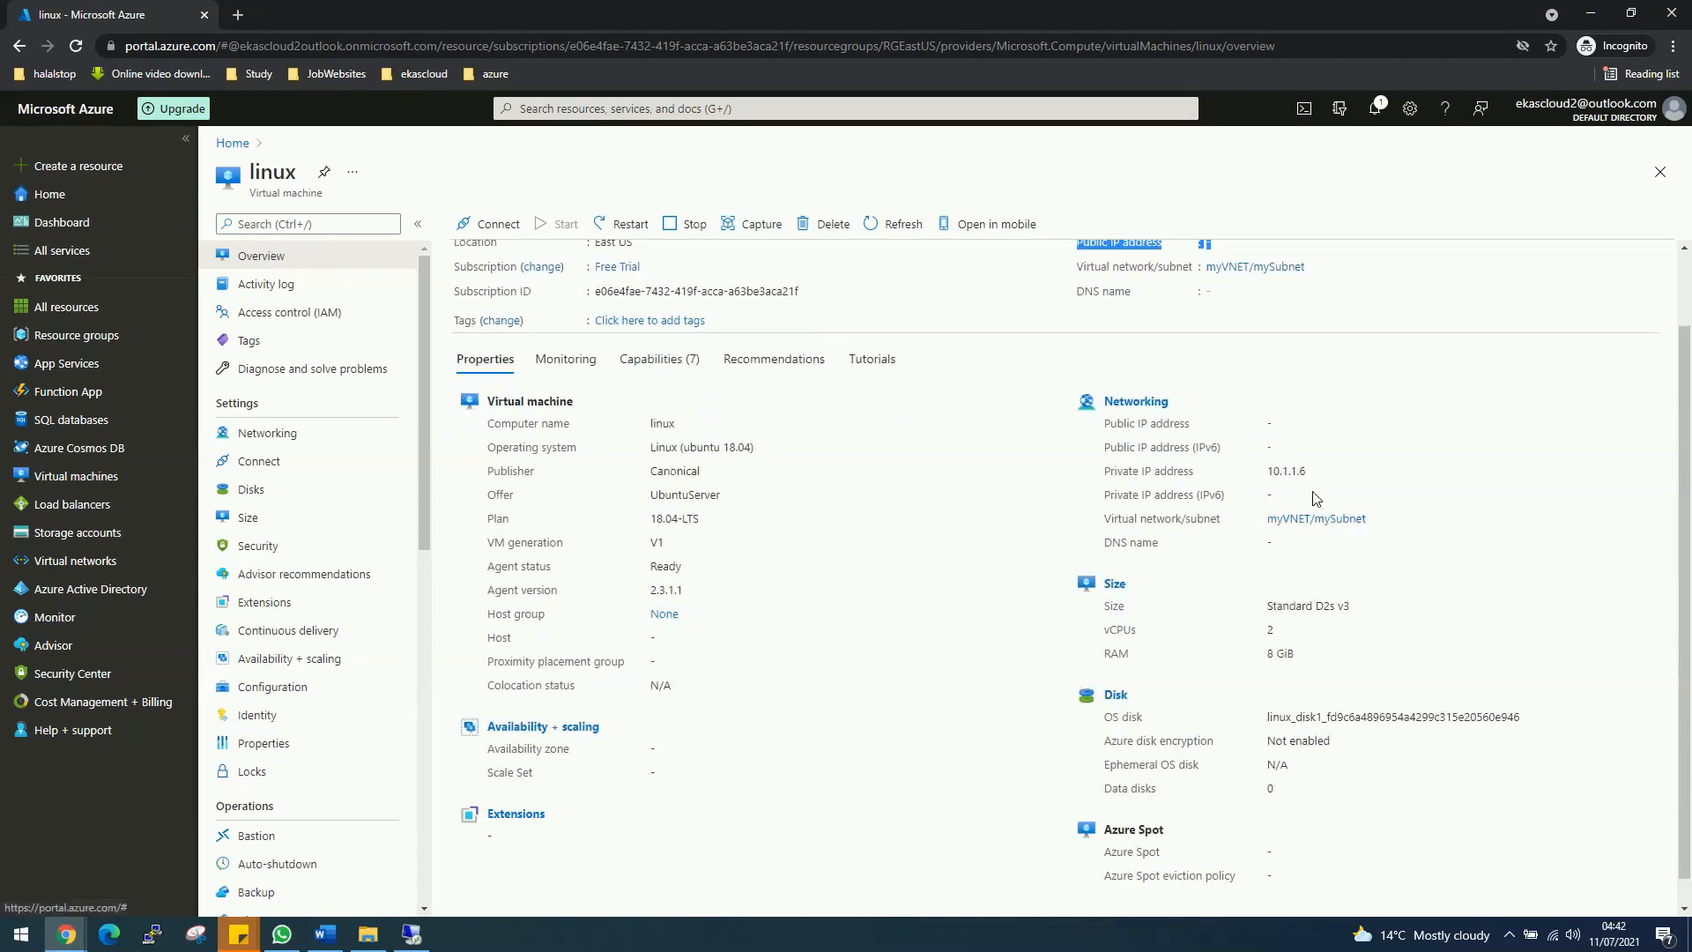
drag(1271, 472, 1308, 468)
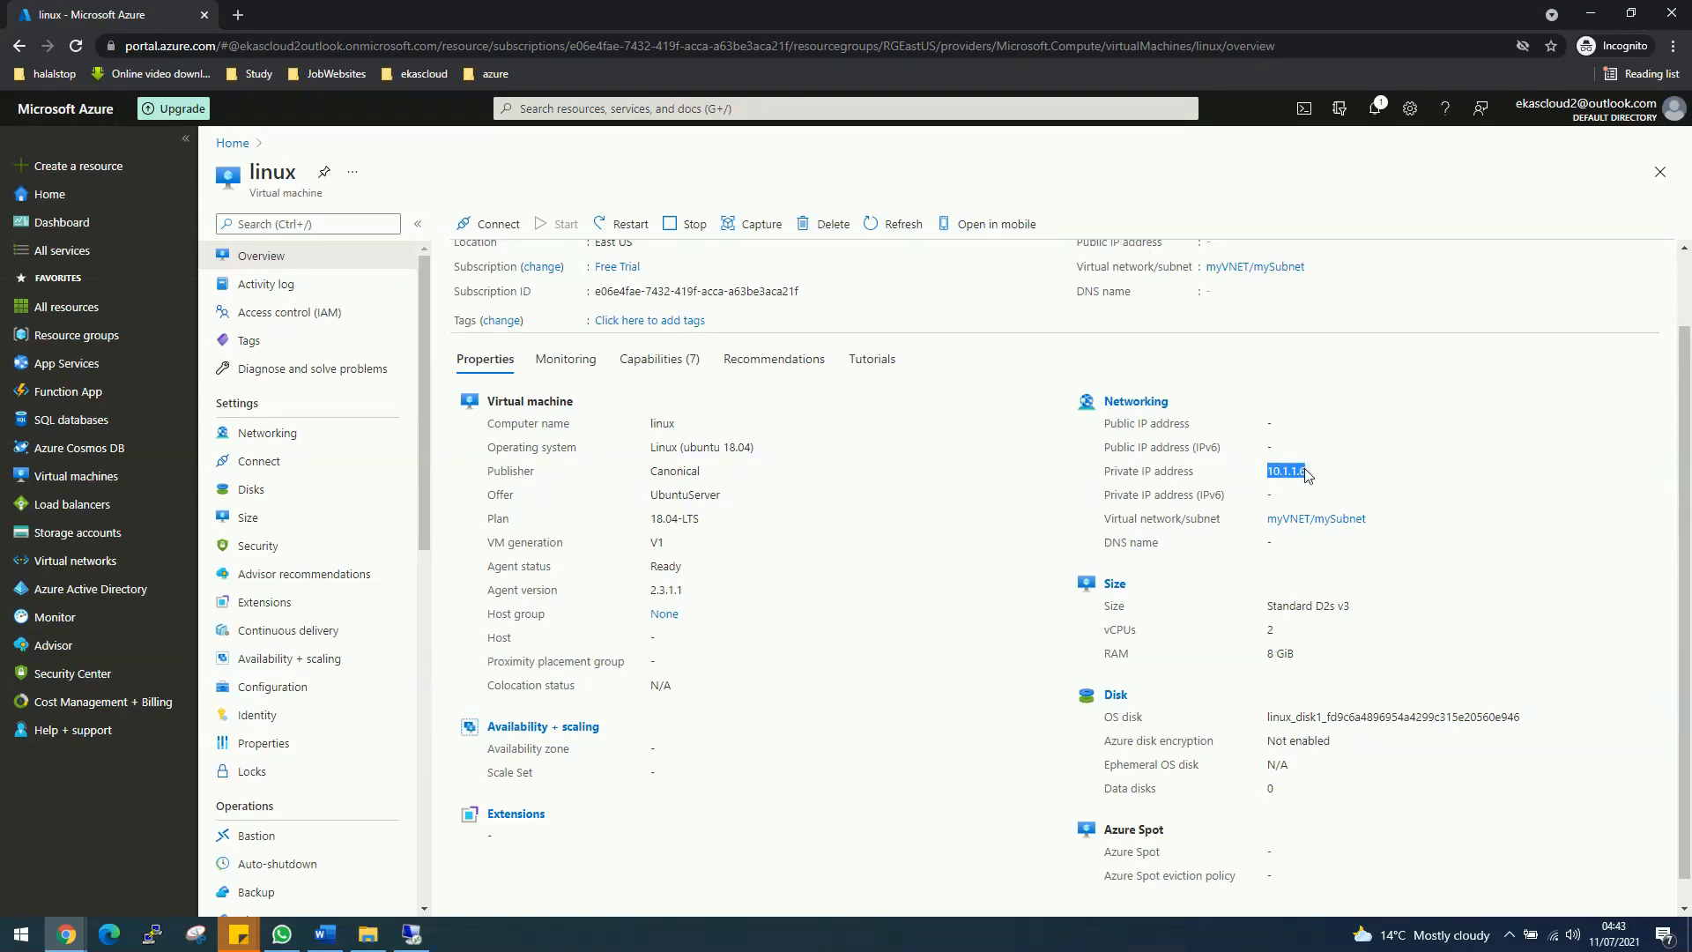
click(422, 938)
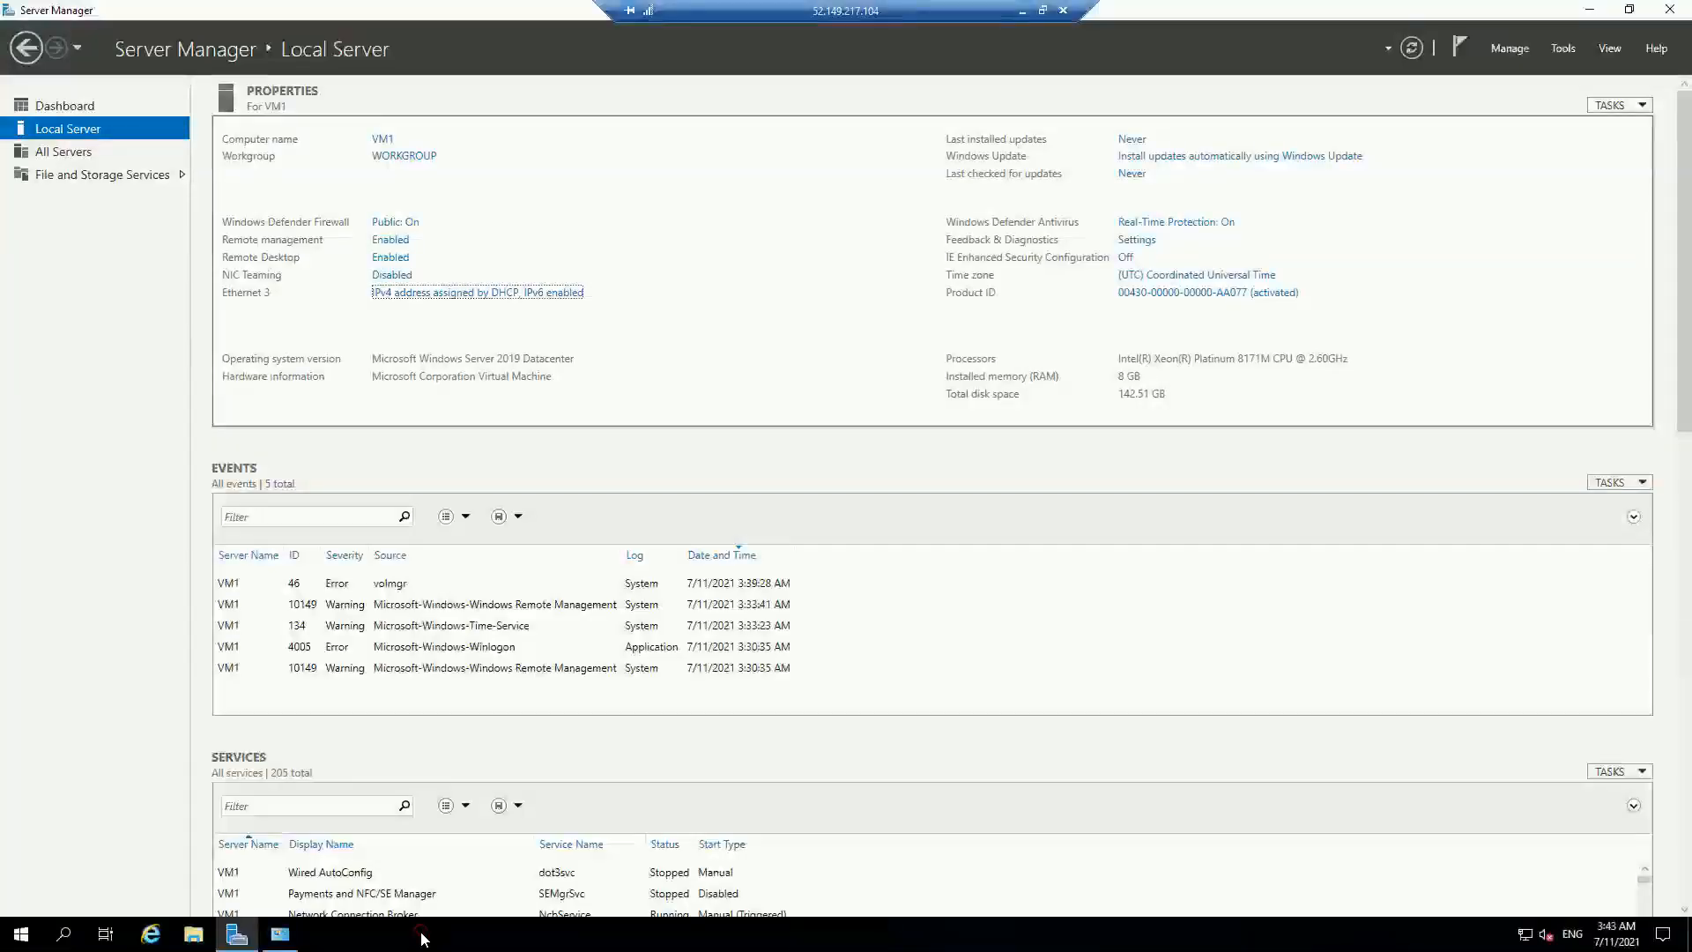
Step: Minimise Server Manager on VM1 and launch Internet Explorer from the taskbar
click(1589, 11)
click(9, 940)
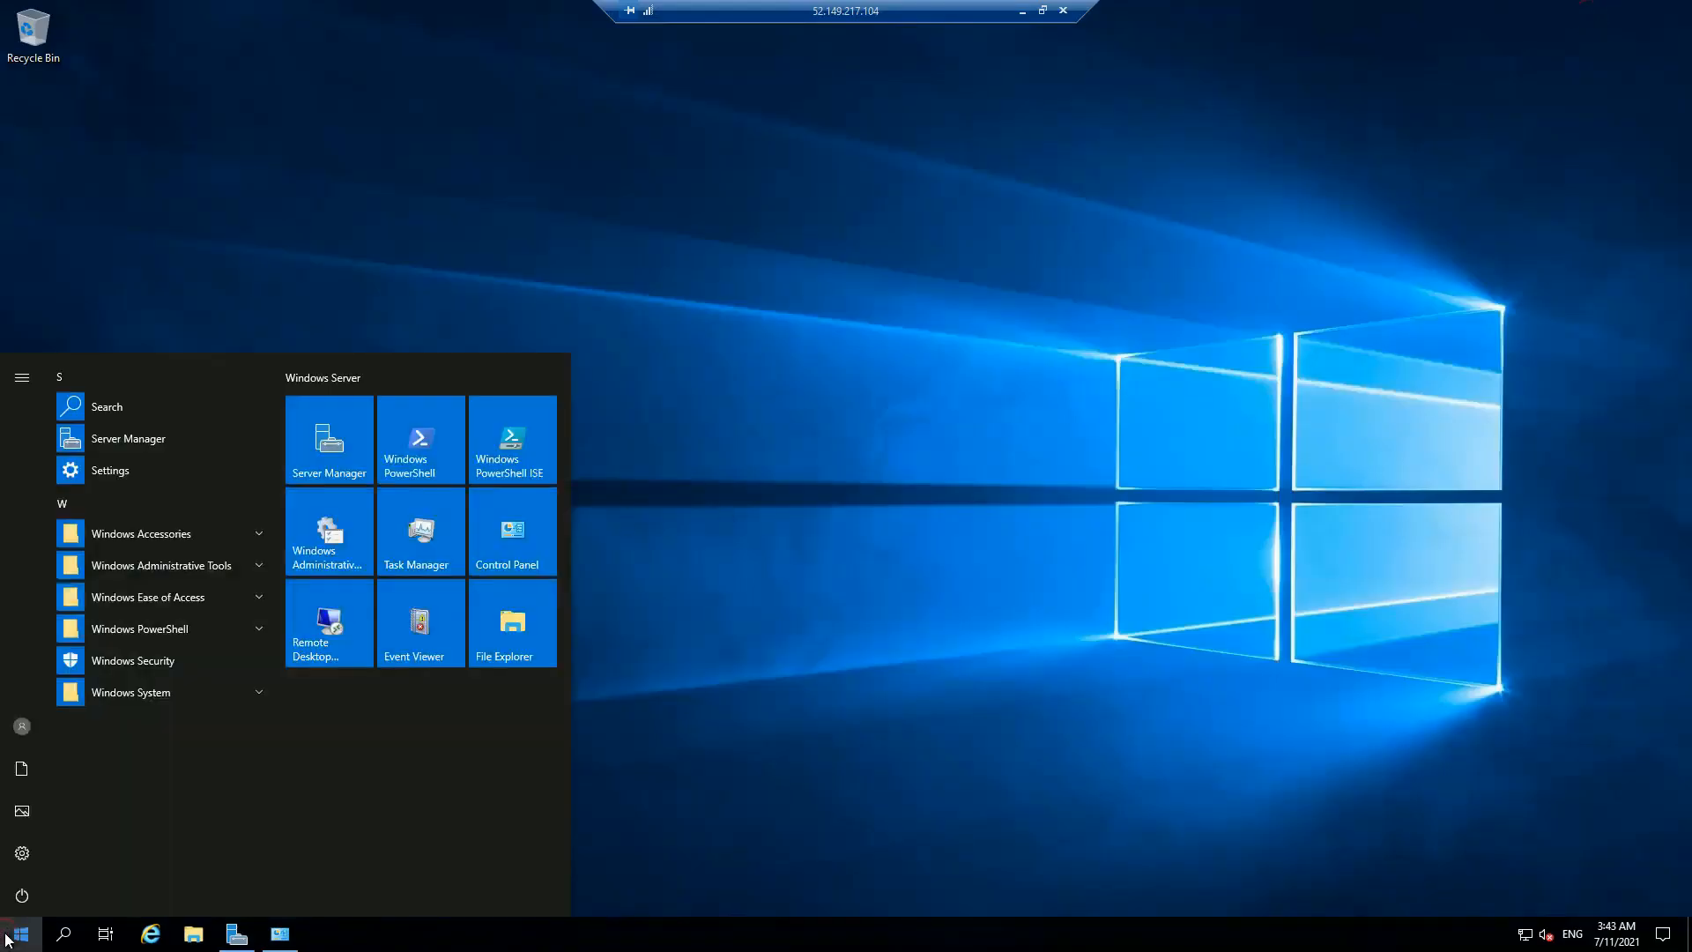
click(9, 939)
click(9, 940)
click(8, 940)
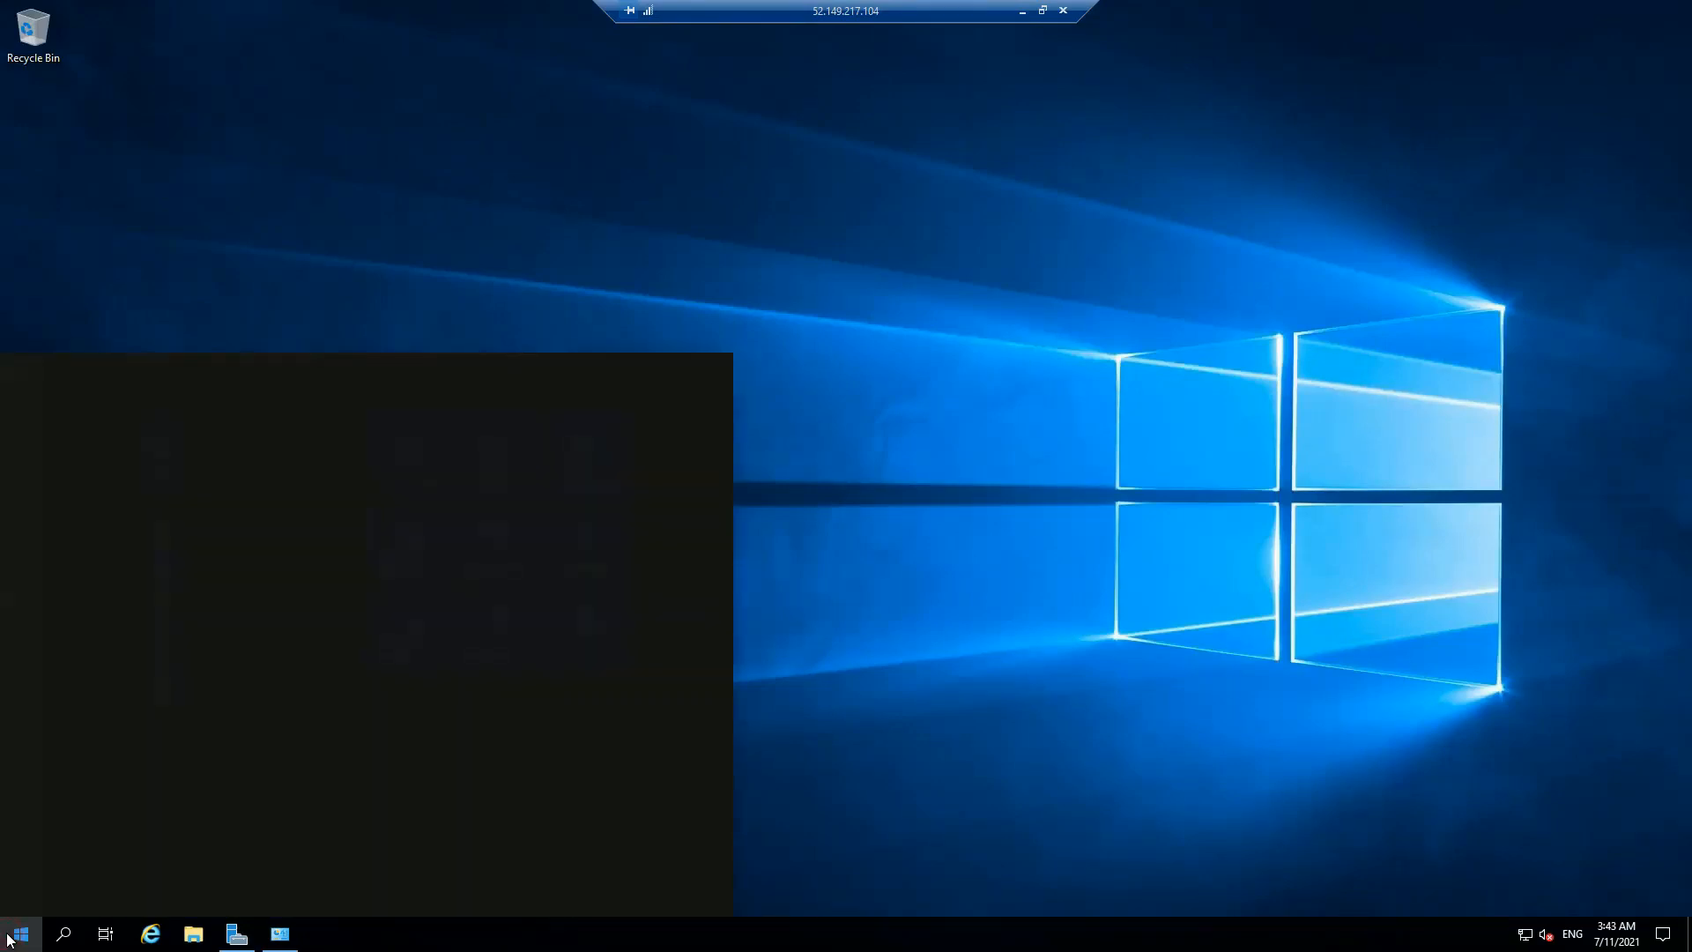
text(pu)
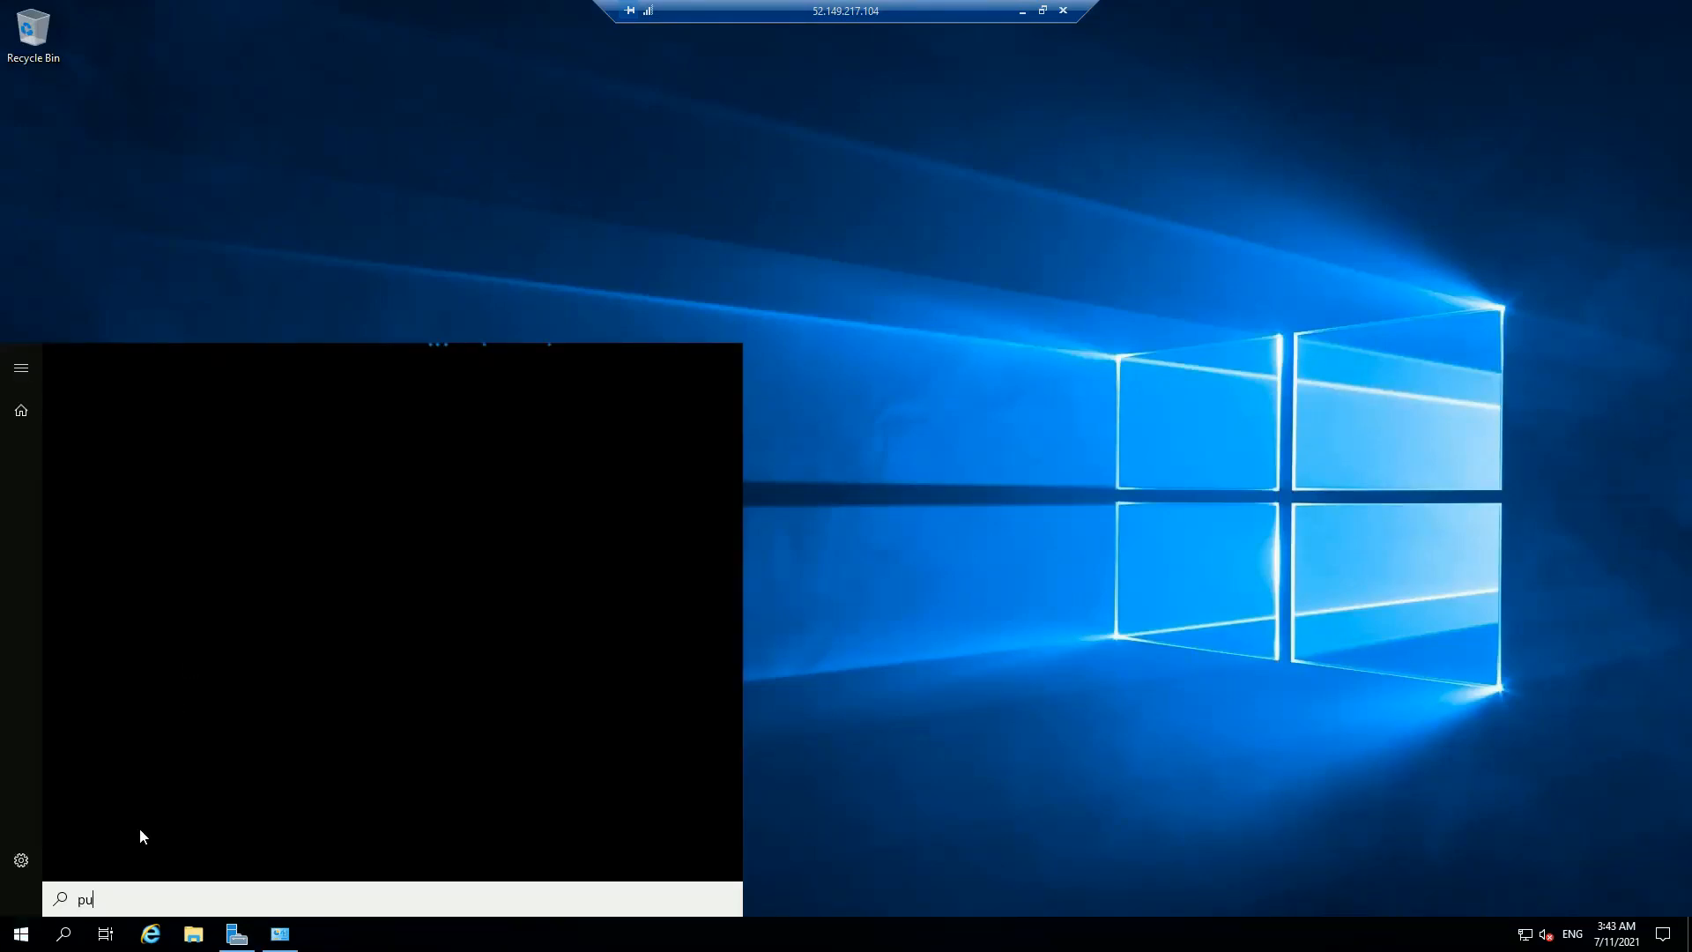
click(159, 937)
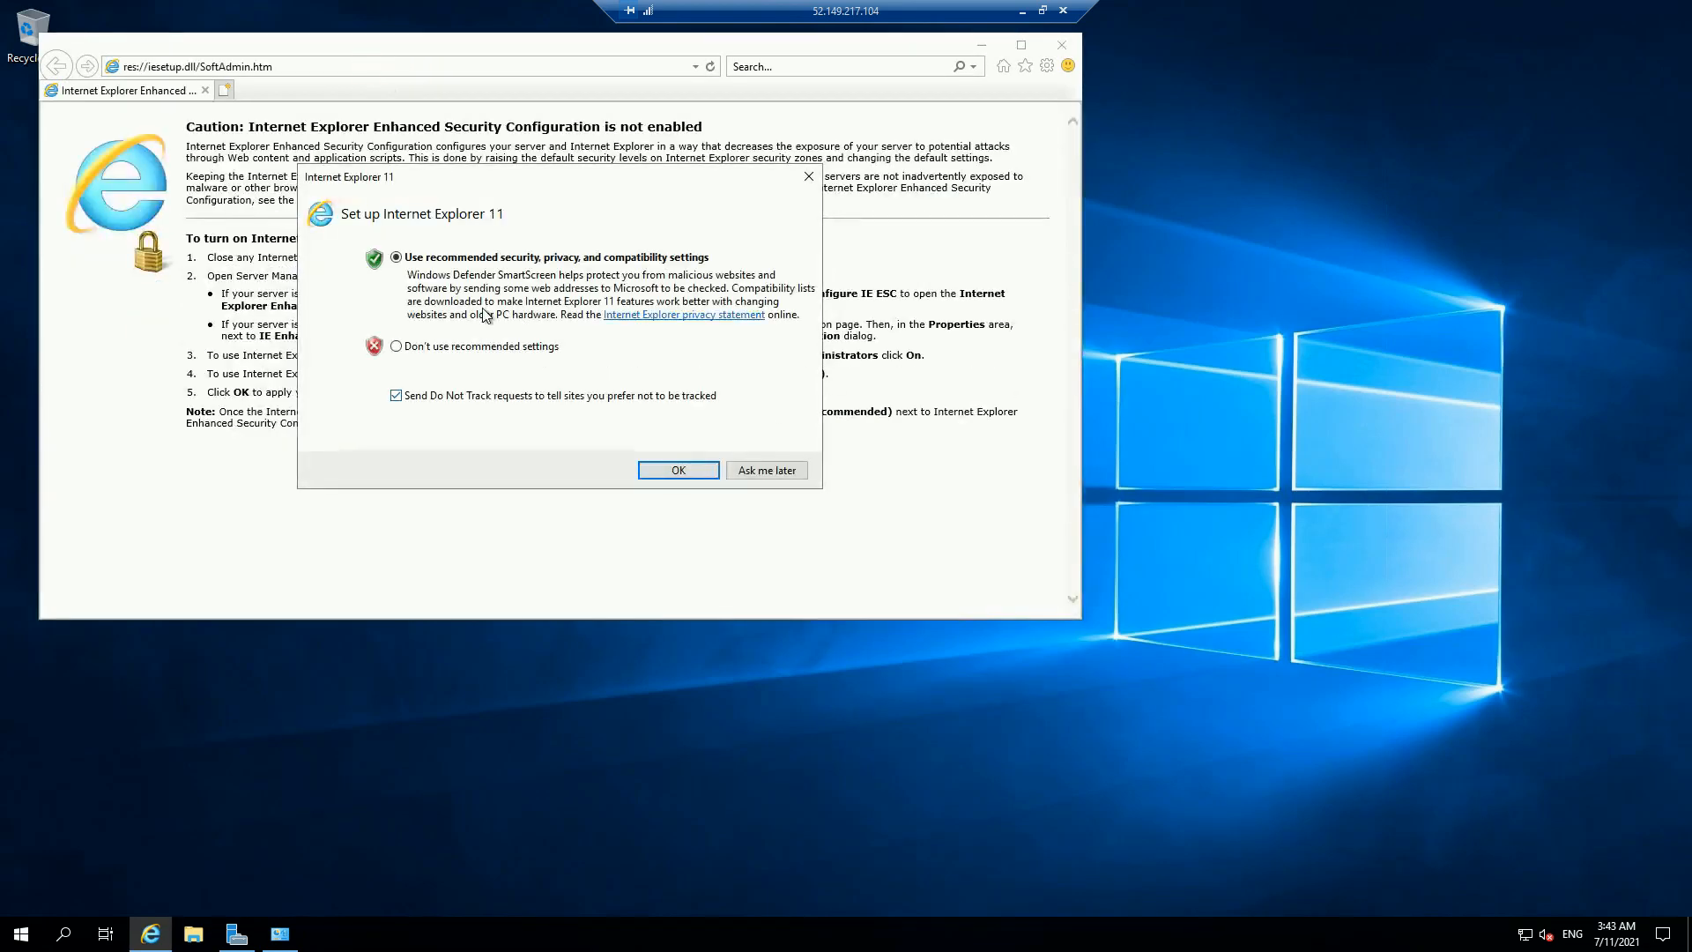
Step: Accept Internet Explorer's recommended settings, search 'download putty', and open a PuTTY 0.75 result
click(668, 470)
click(382, 62)
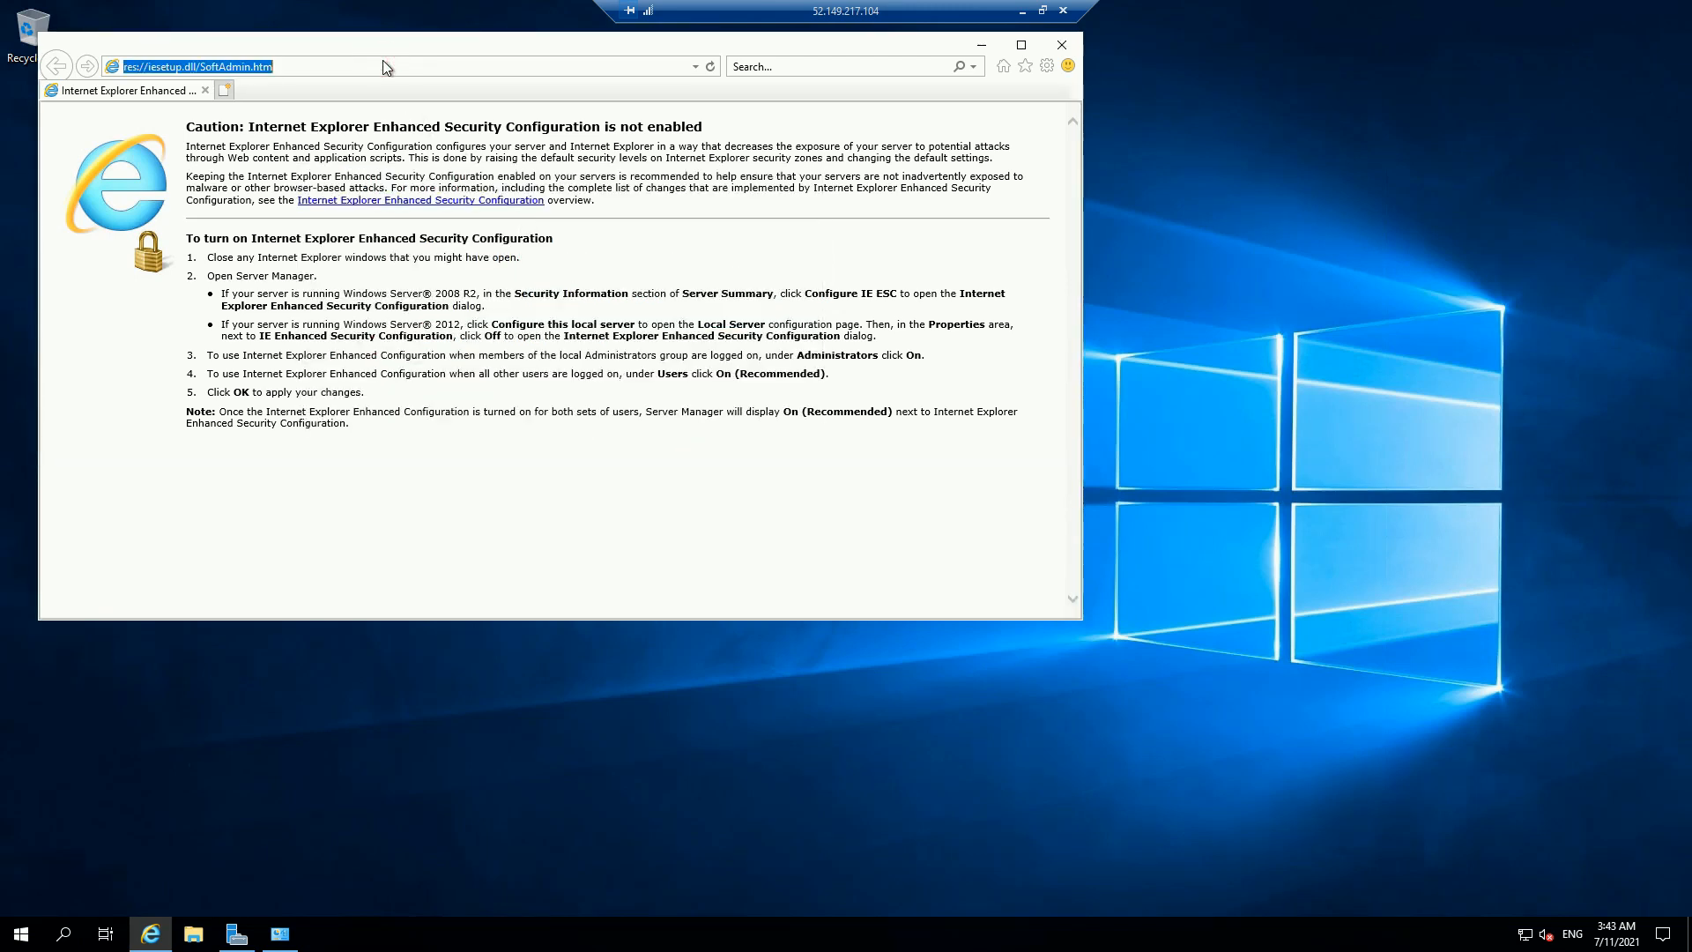
text(install)
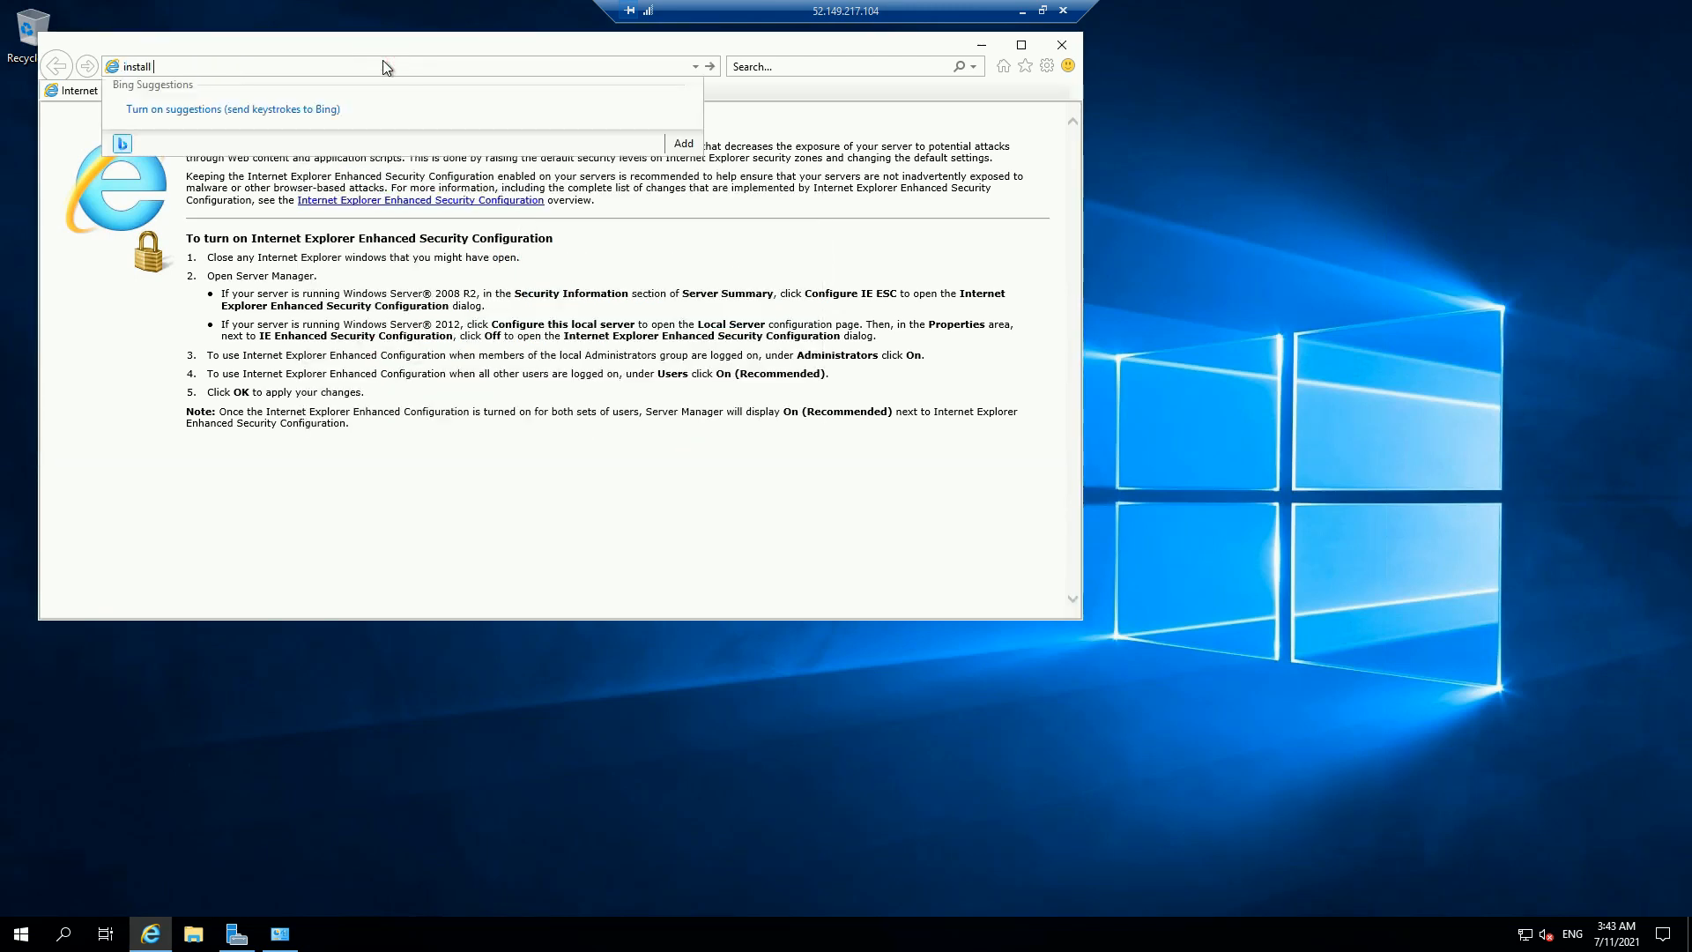
key(Escape)
text(download putty)
key(Return)
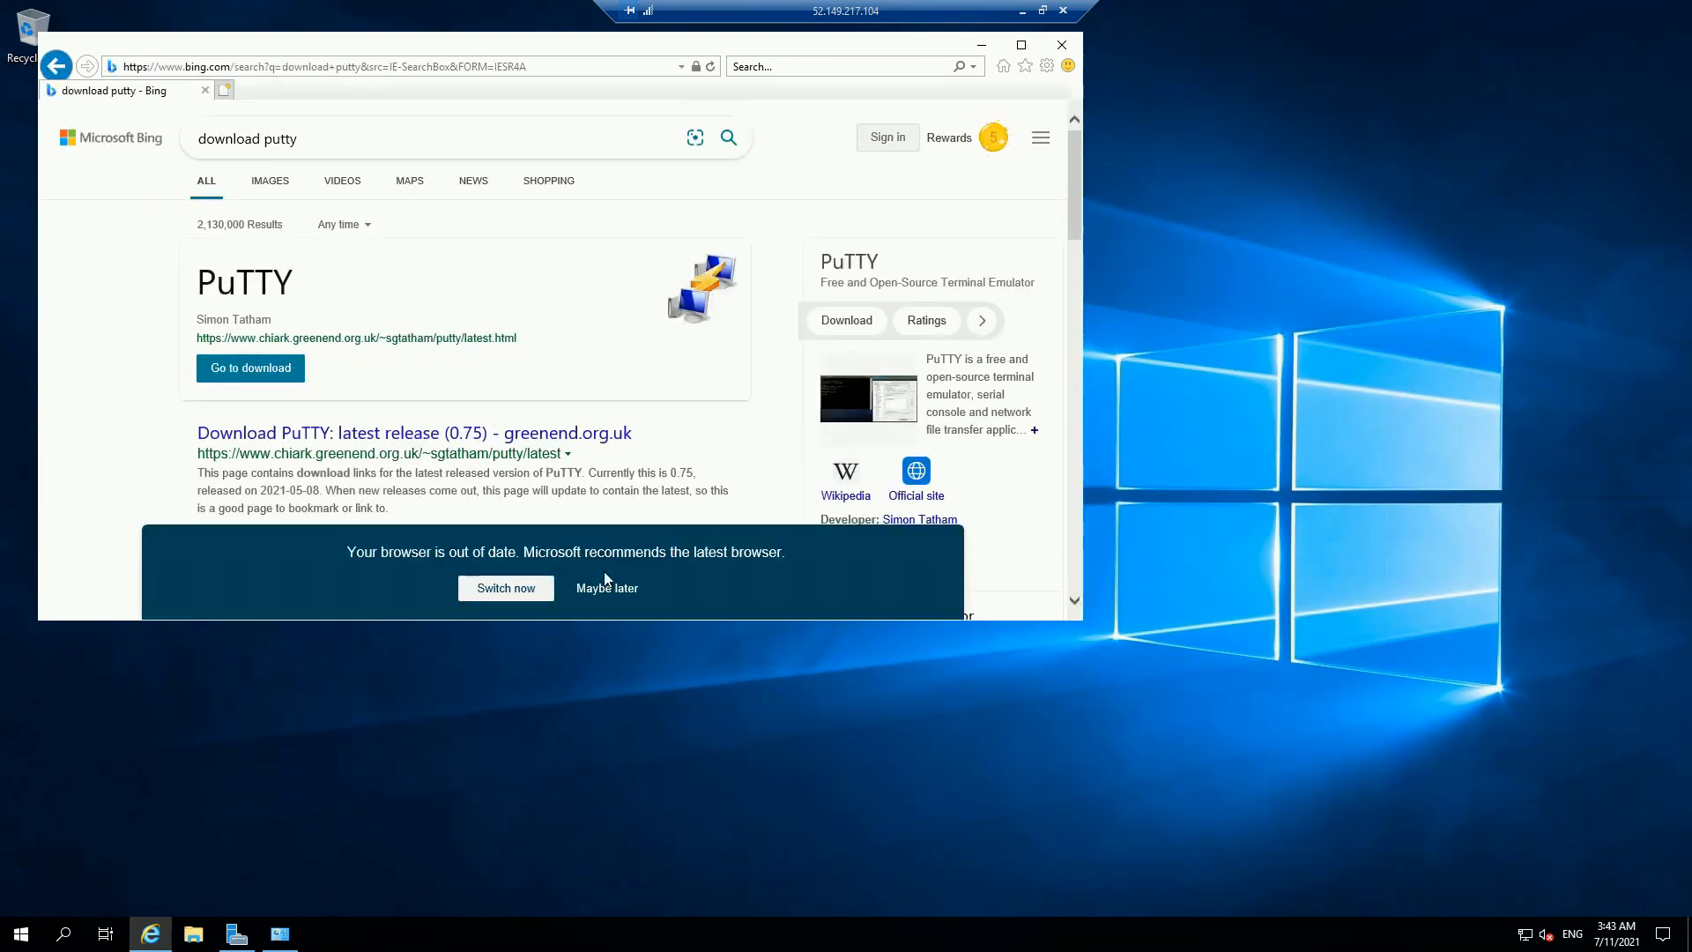
scroll(586, 437, down, 2)
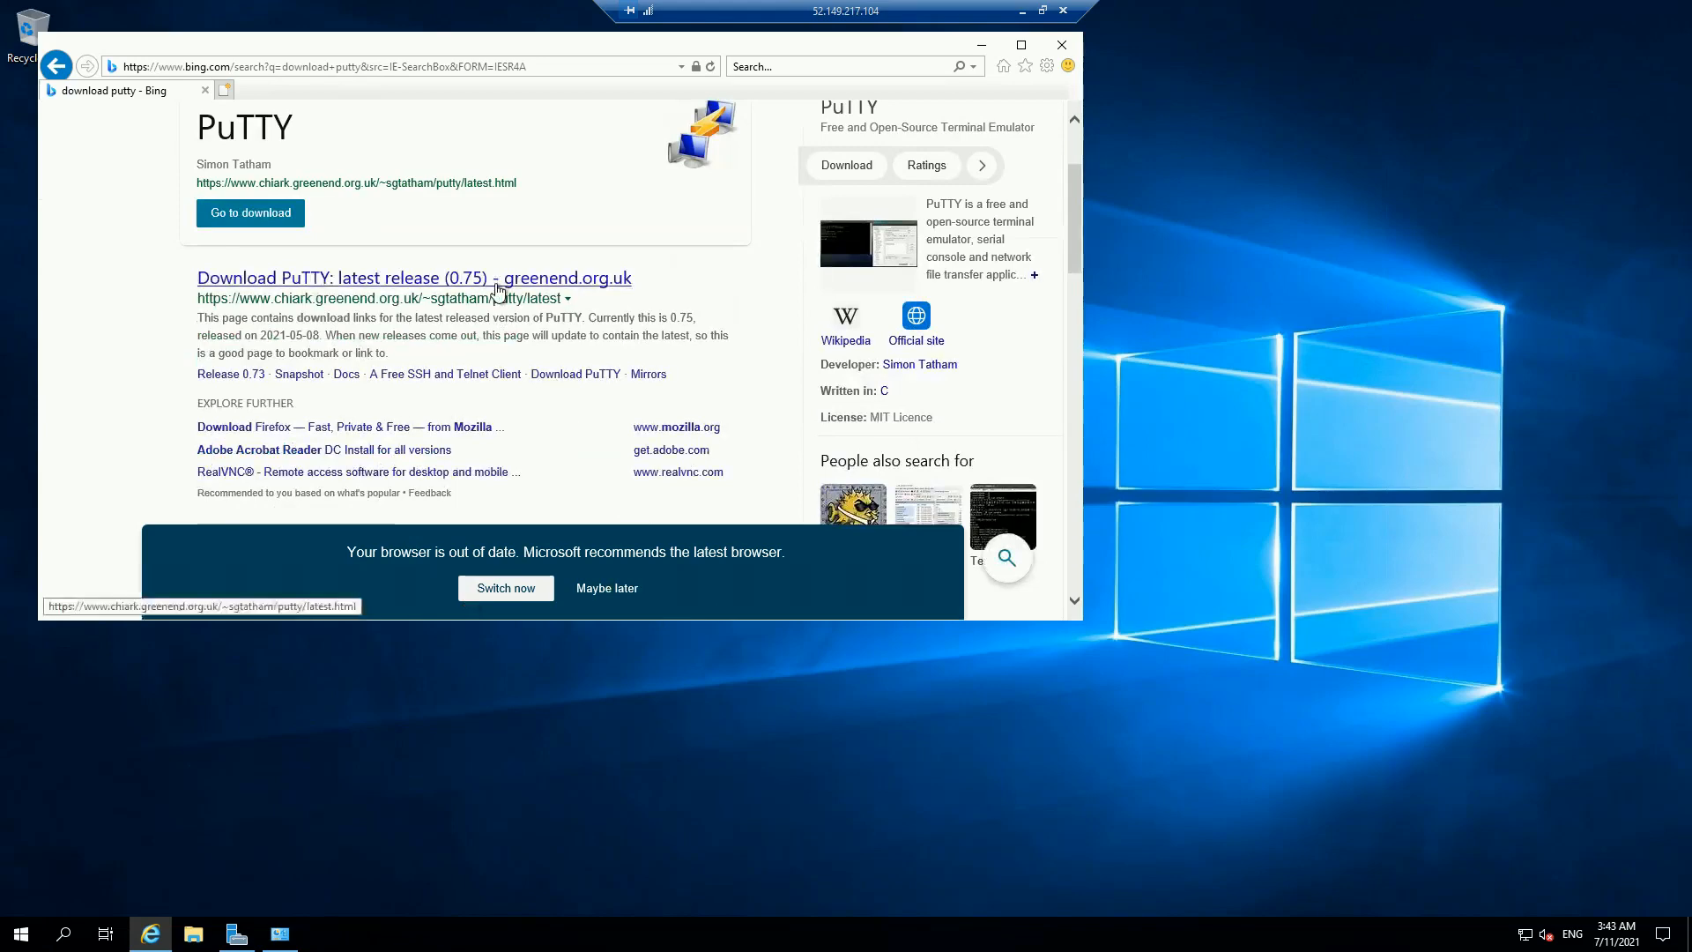
scroll(499, 289, down, 3)
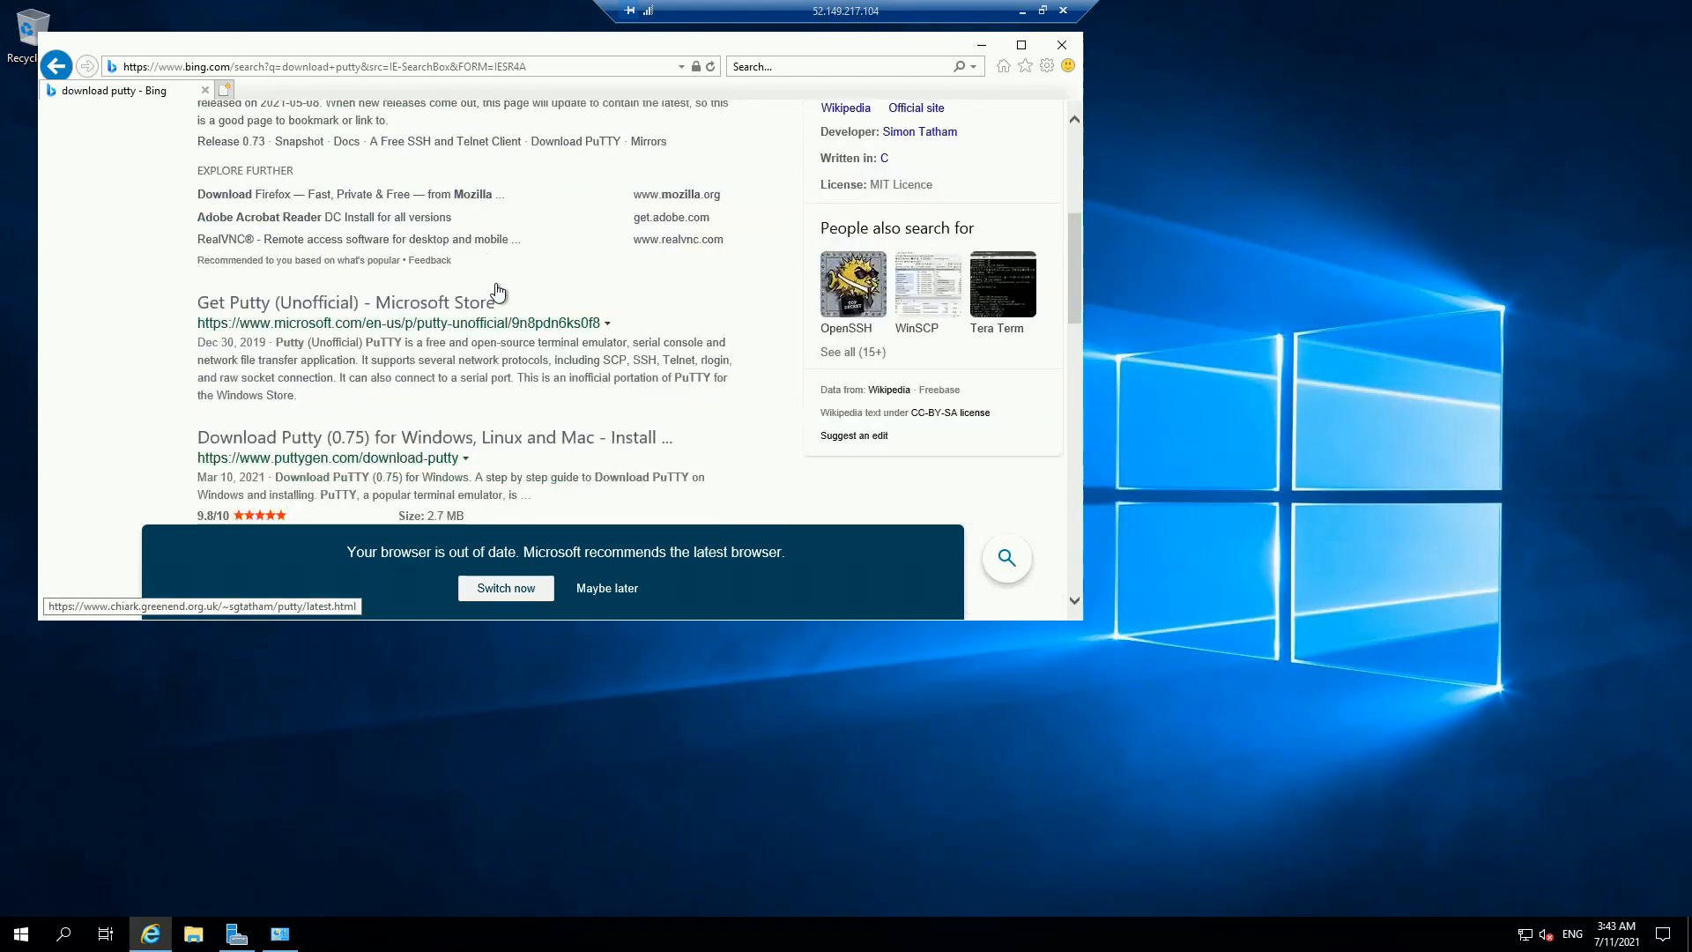
click(438, 438)
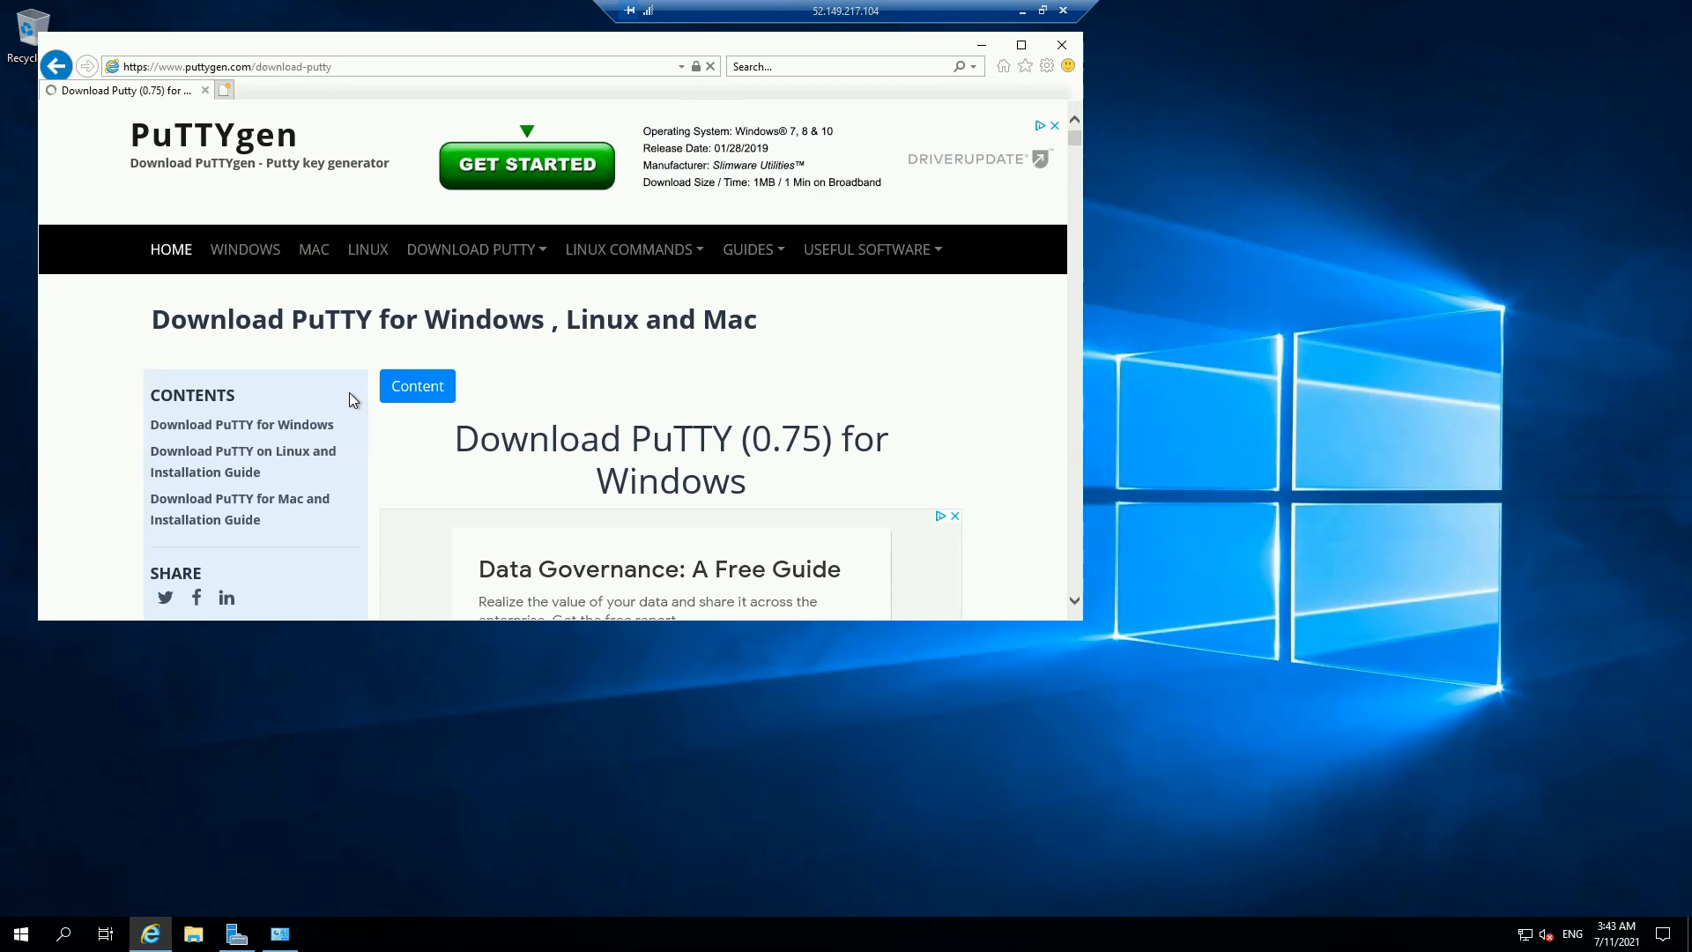
scroll(487, 344, down, 4)
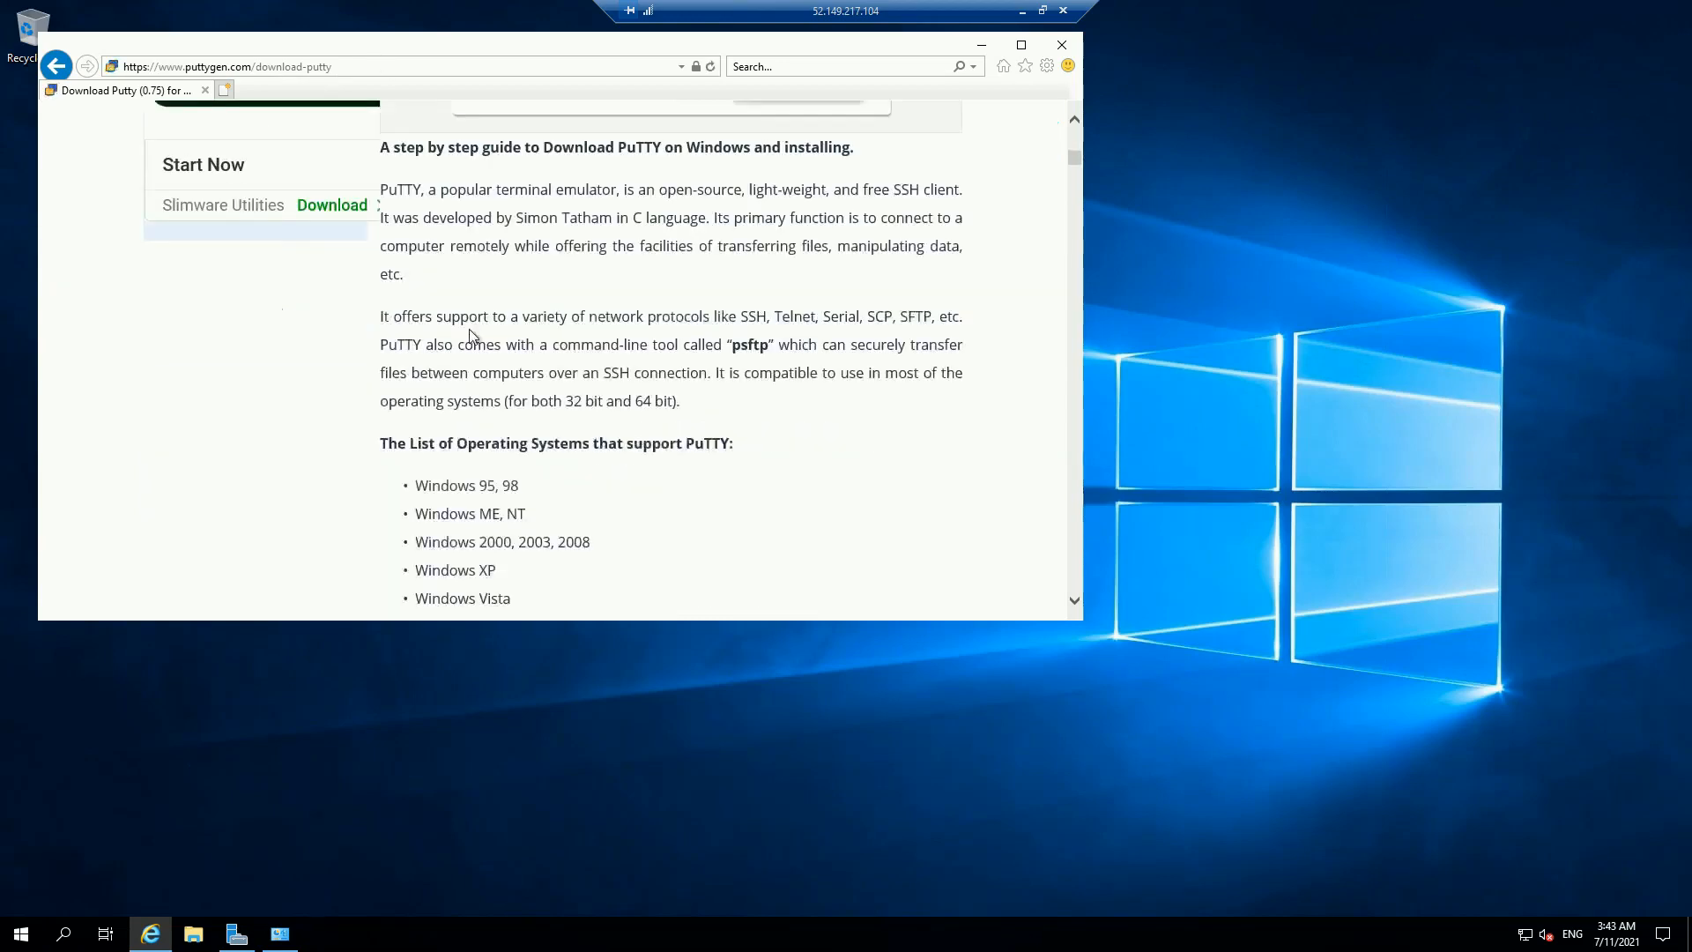
scroll(488, 343, up, 1)
Step: Search Google for 'download putty for windows' and download putty-64bit-0.75-installer.msi via putty.org
click(437, 58)
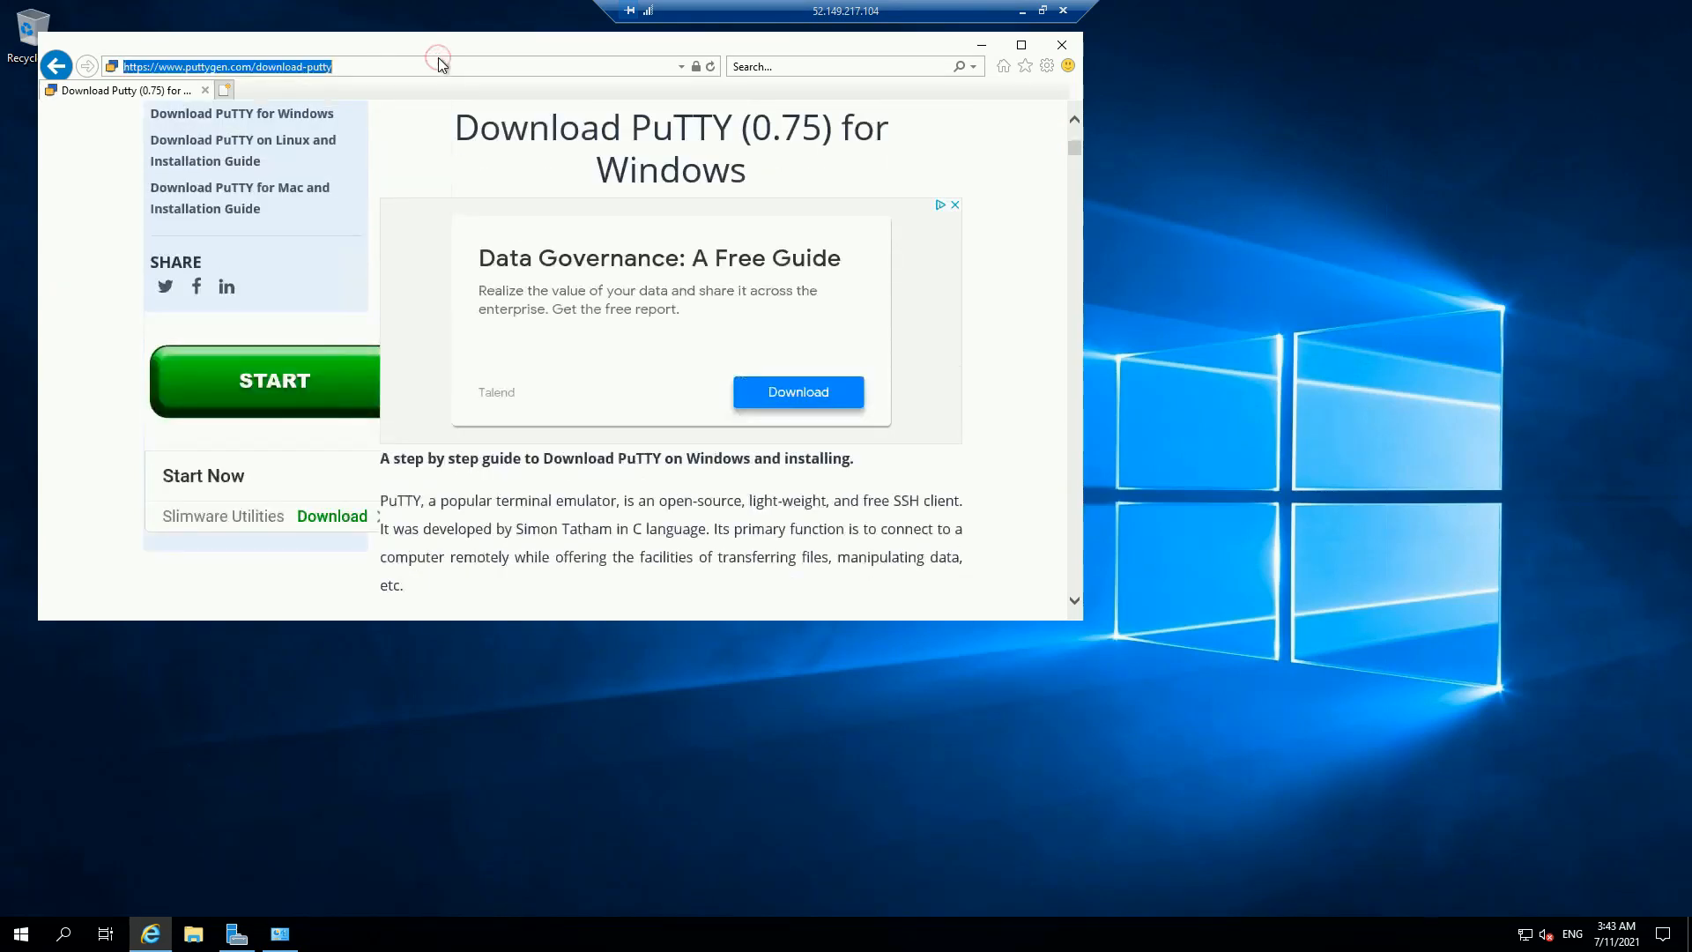
text(google,cin)
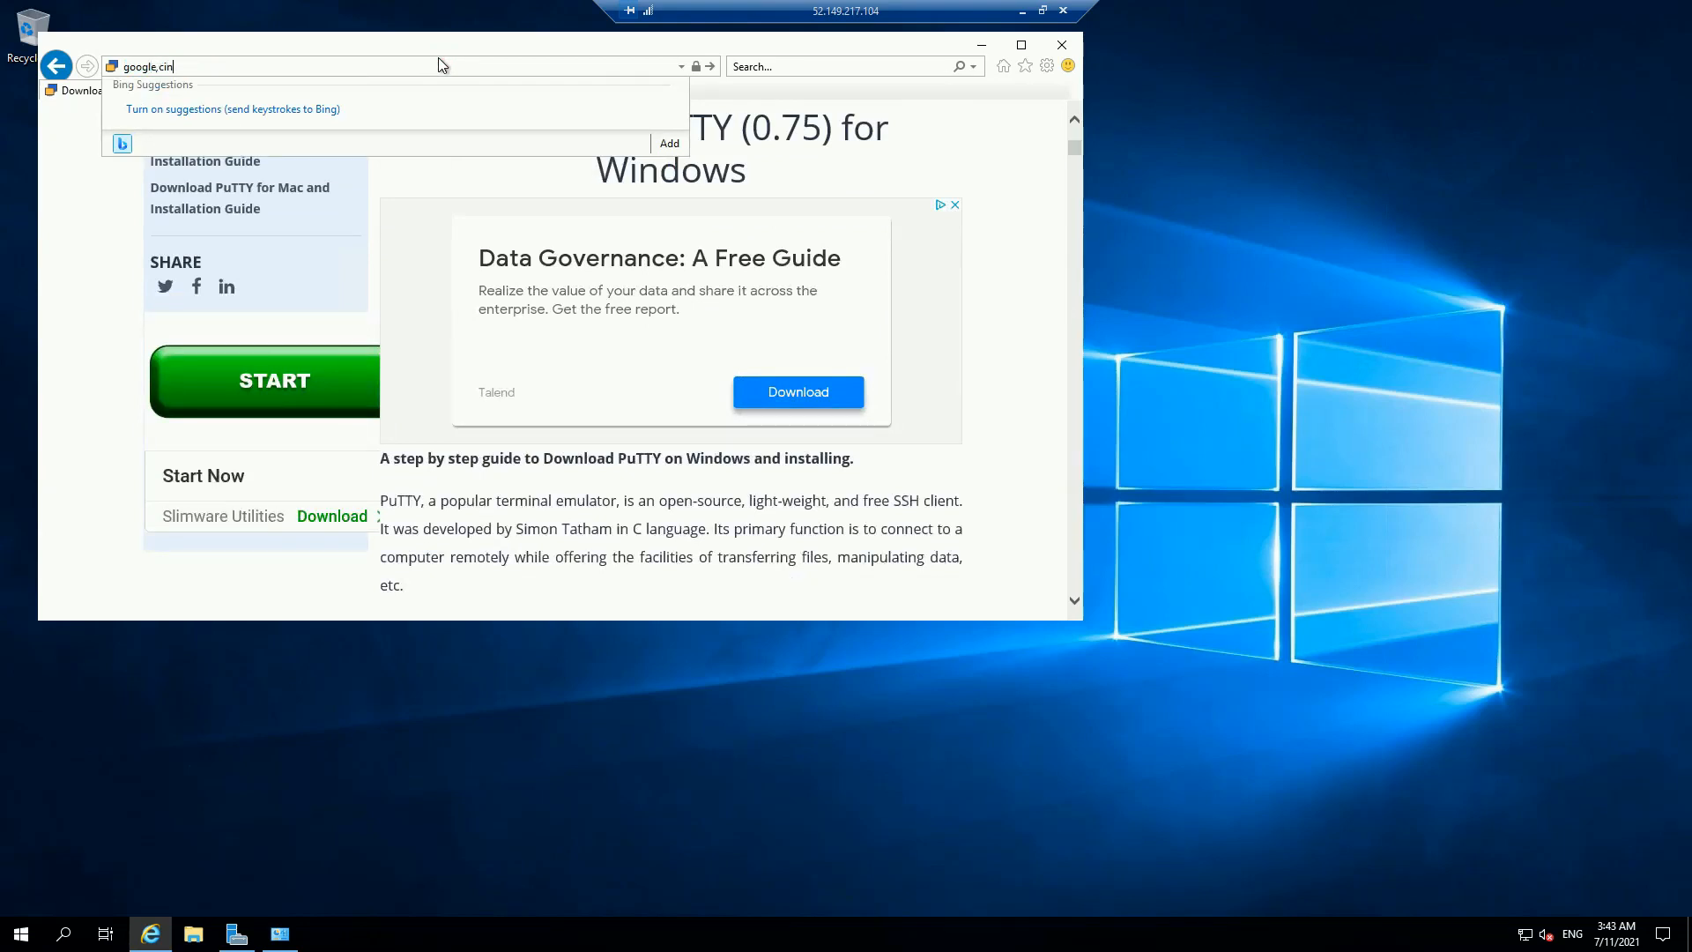
text(com)
key(Return)
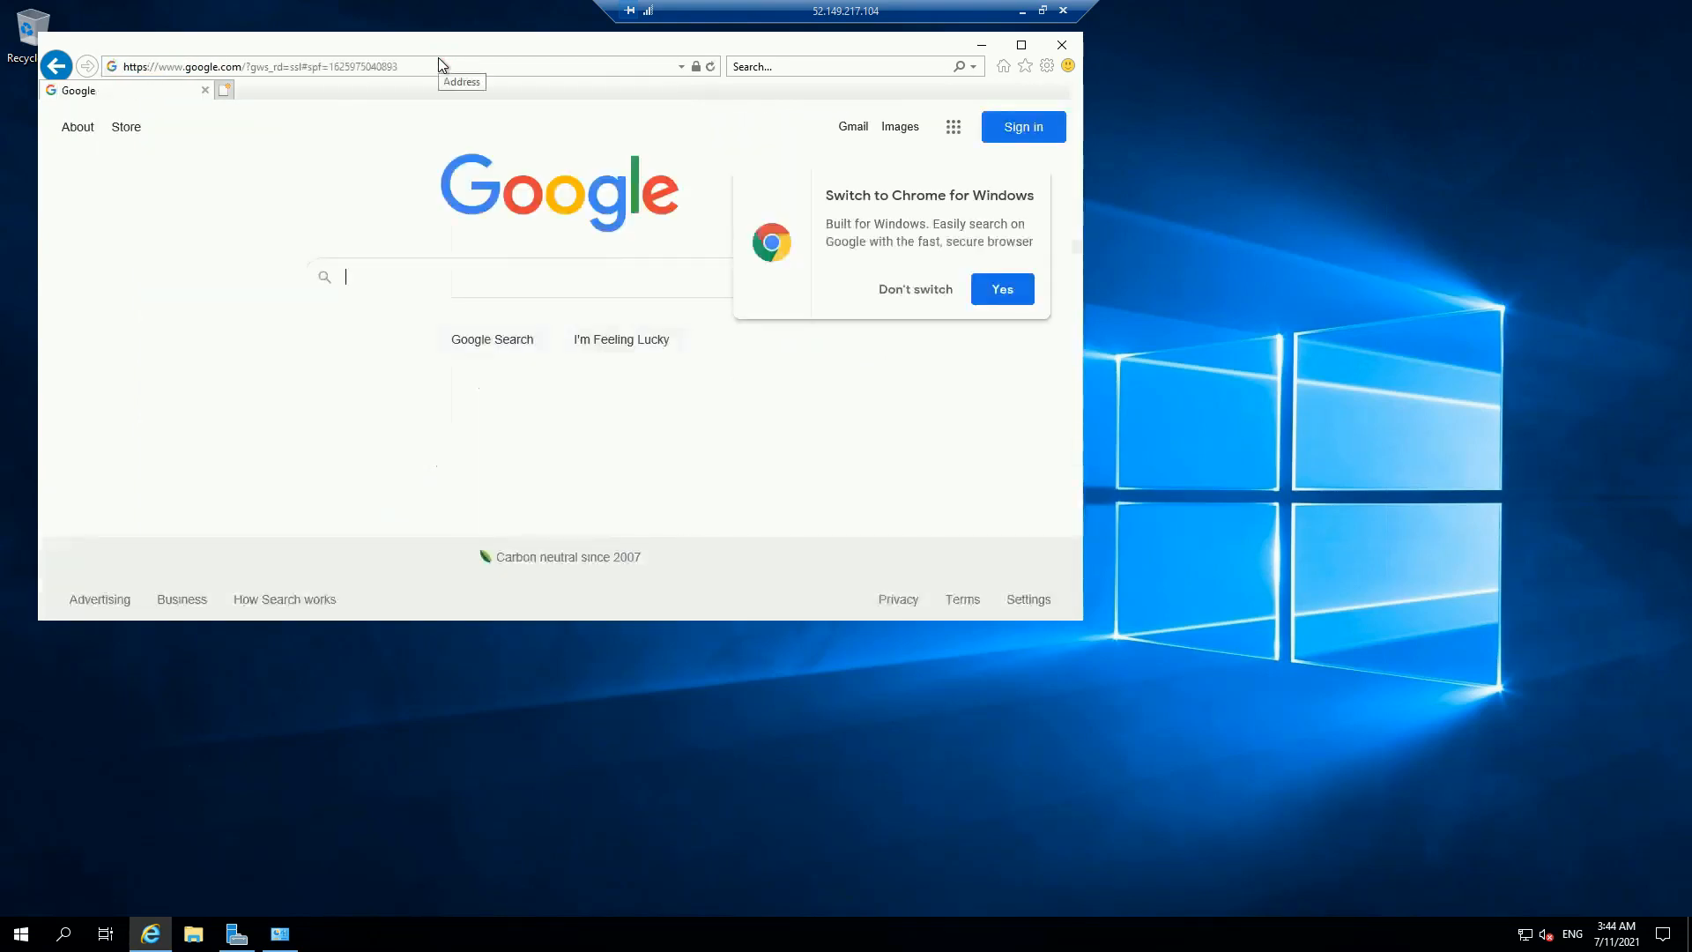
text(download putty)
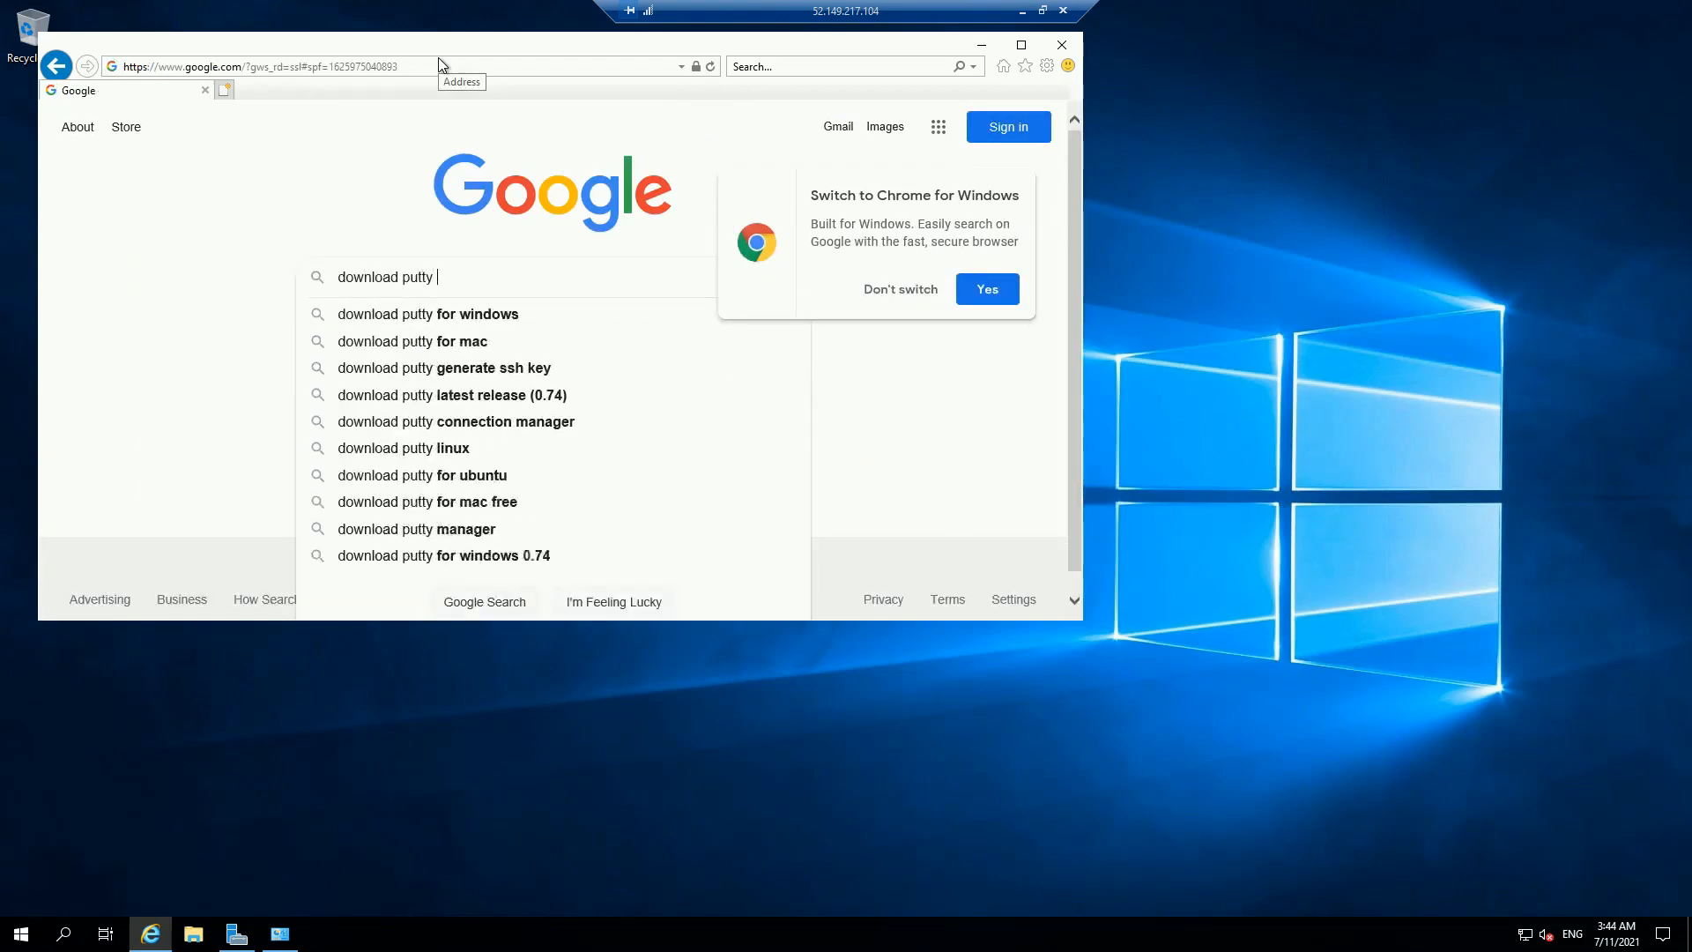
key(Down)
key(Return)
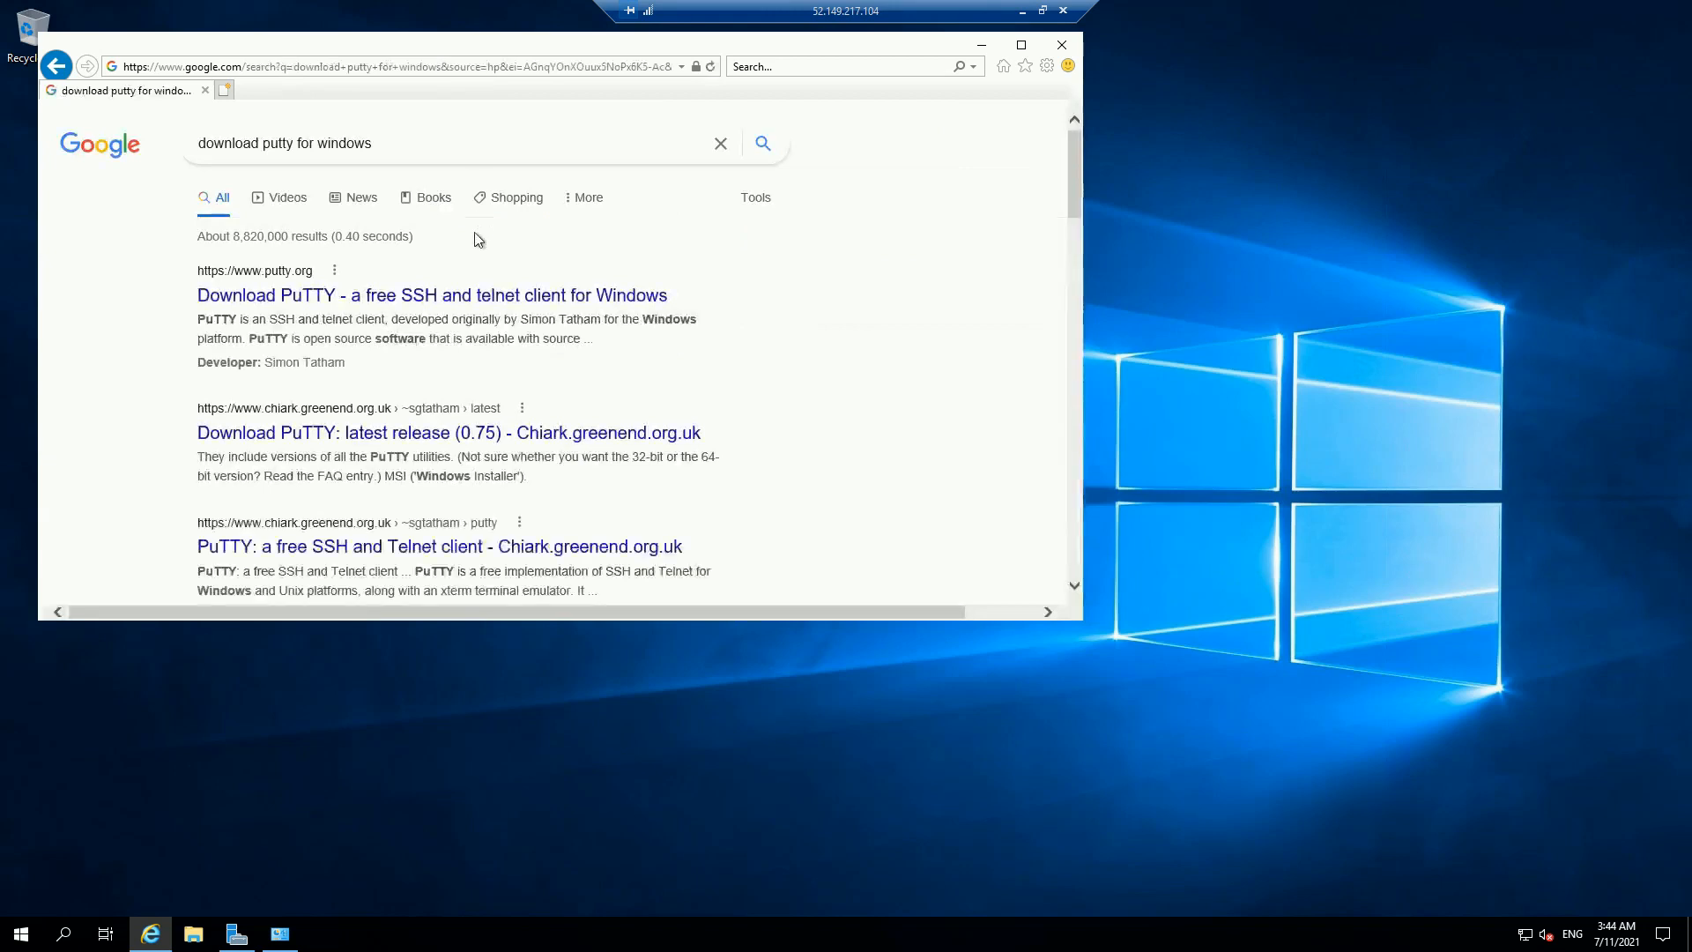
click(270, 293)
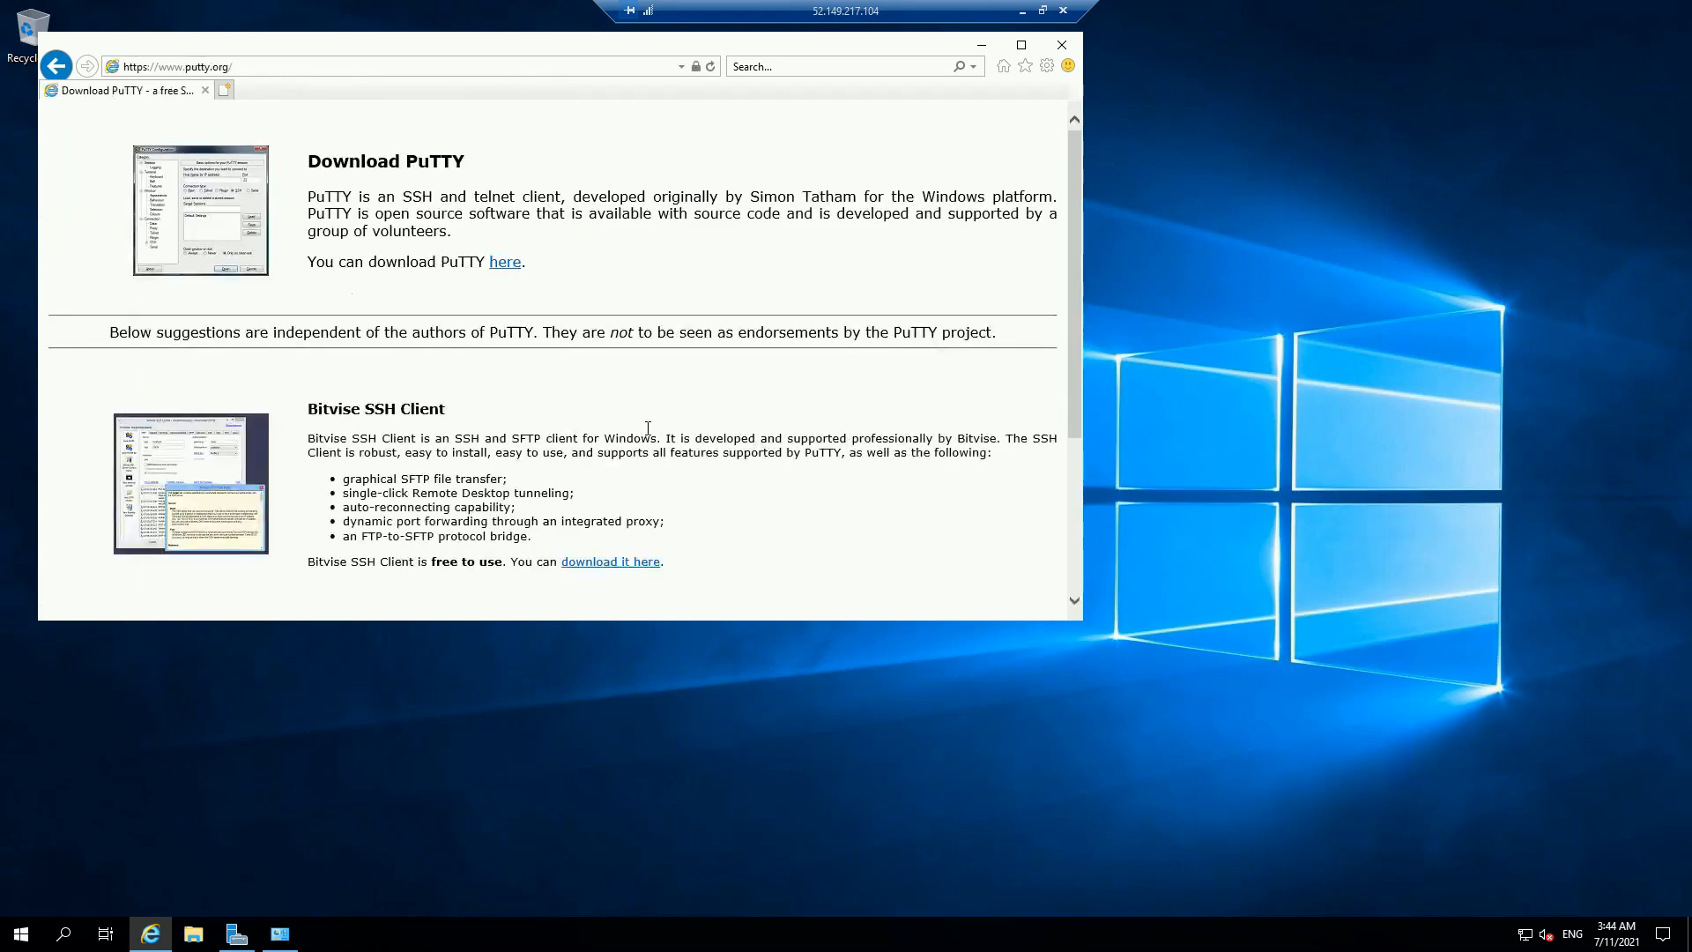
click(509, 264)
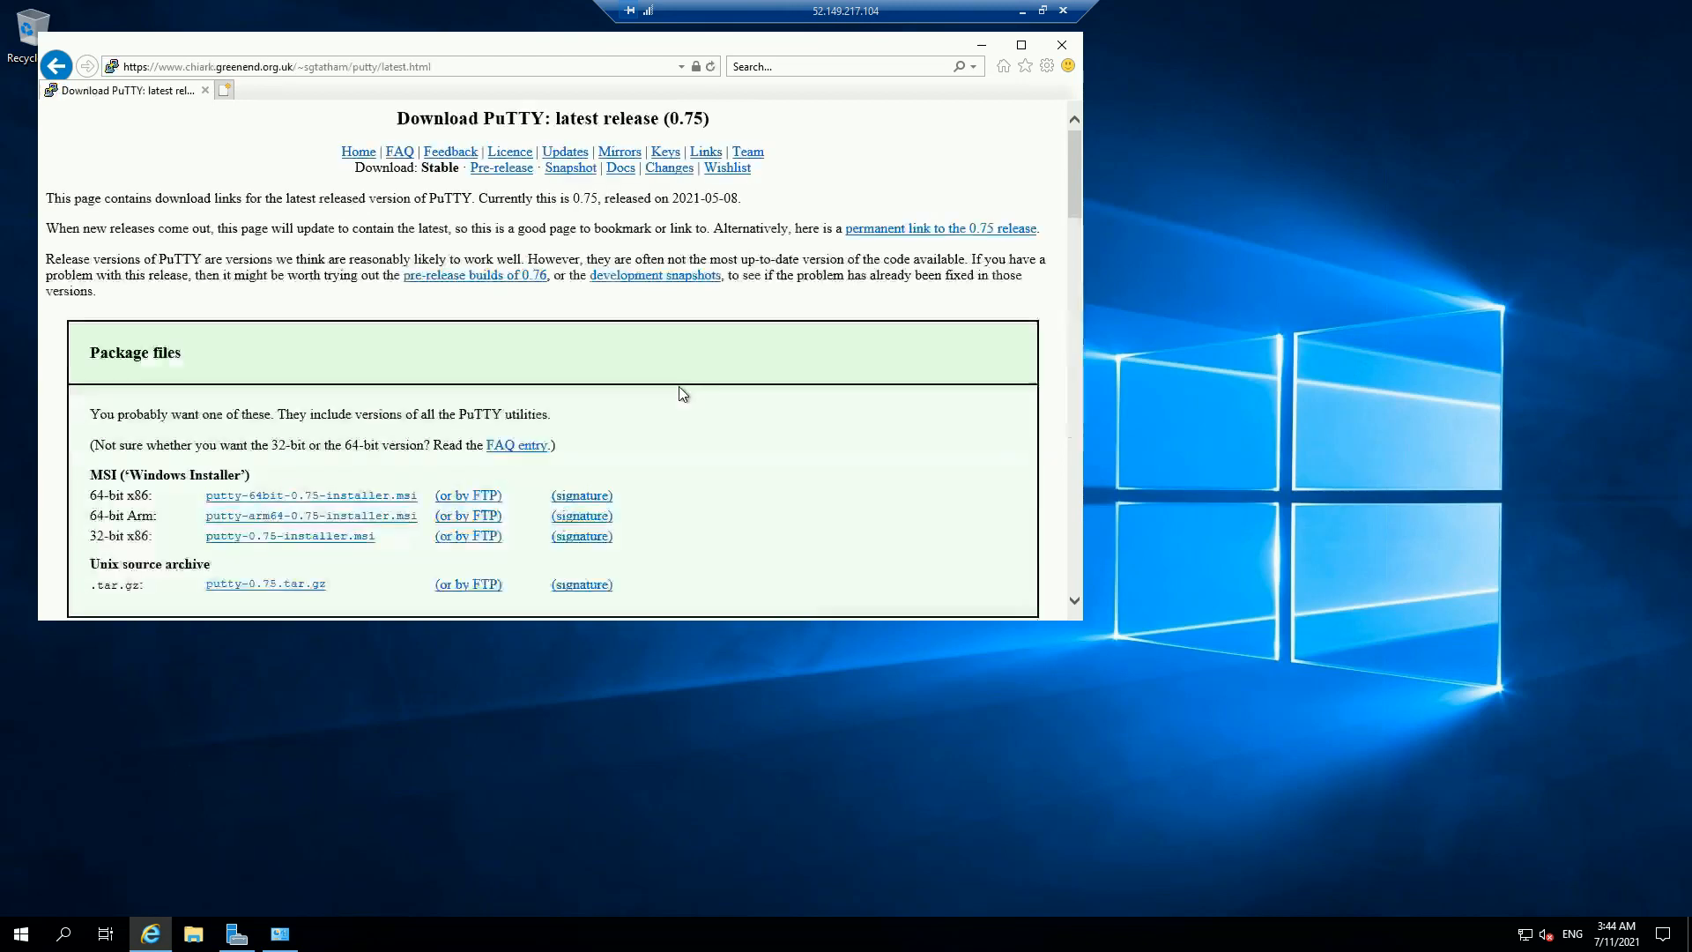
click(264, 495)
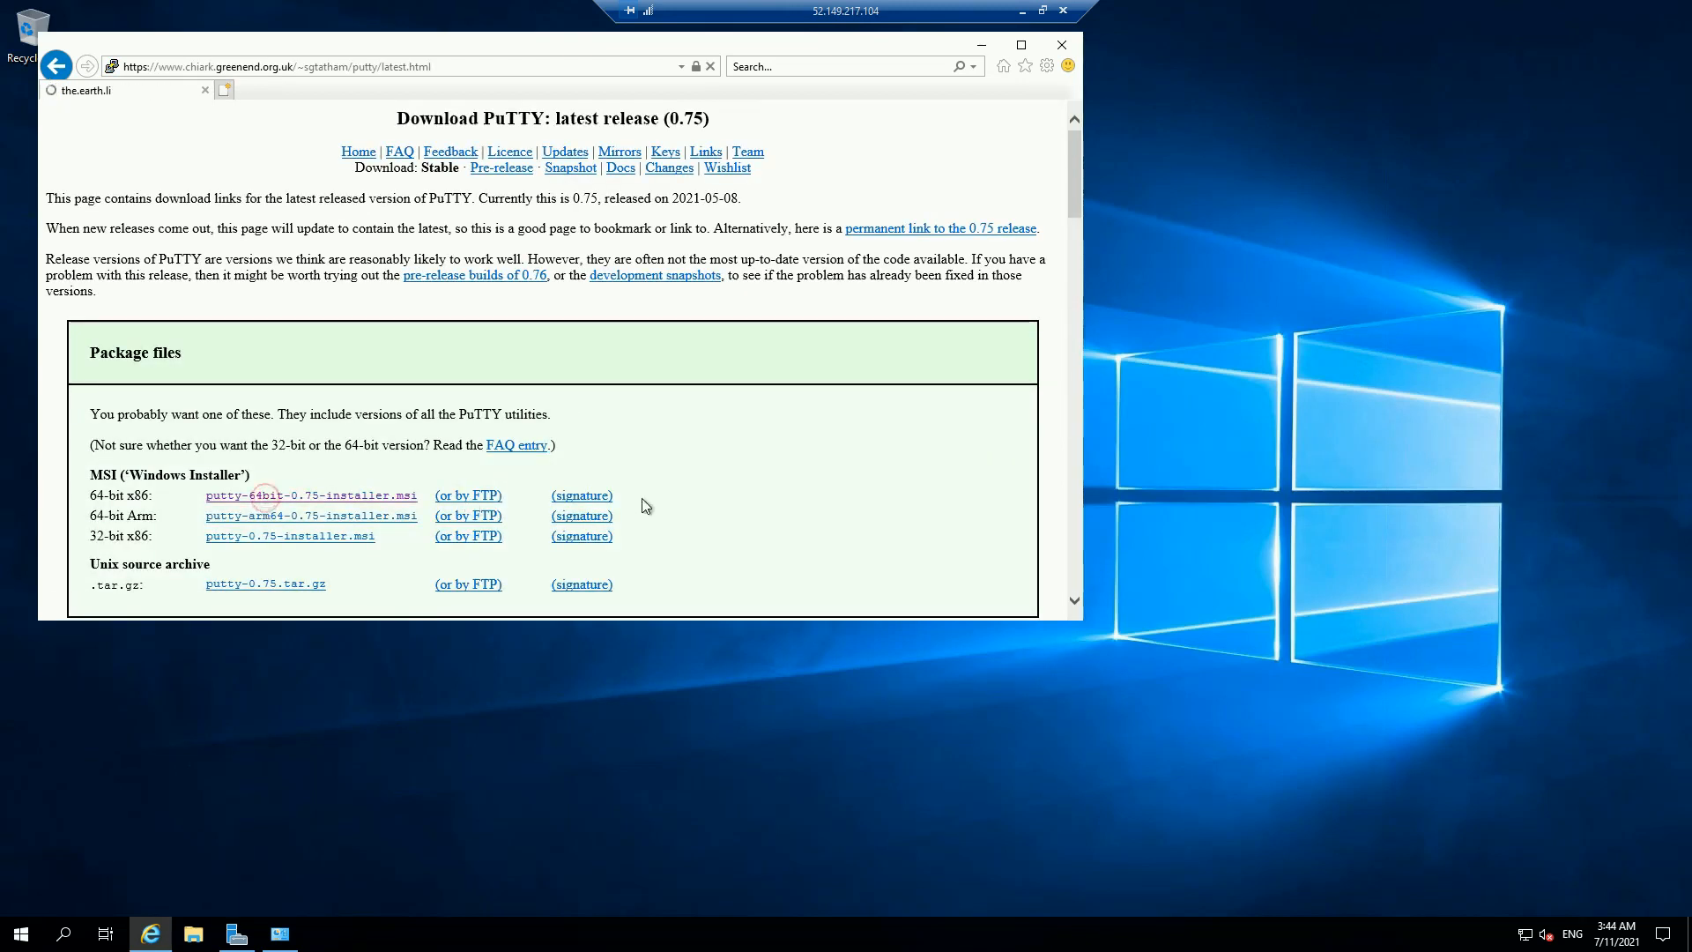
Step: Install PuTTY 0.75 (64-bit) with the default folder and features
click(802, 601)
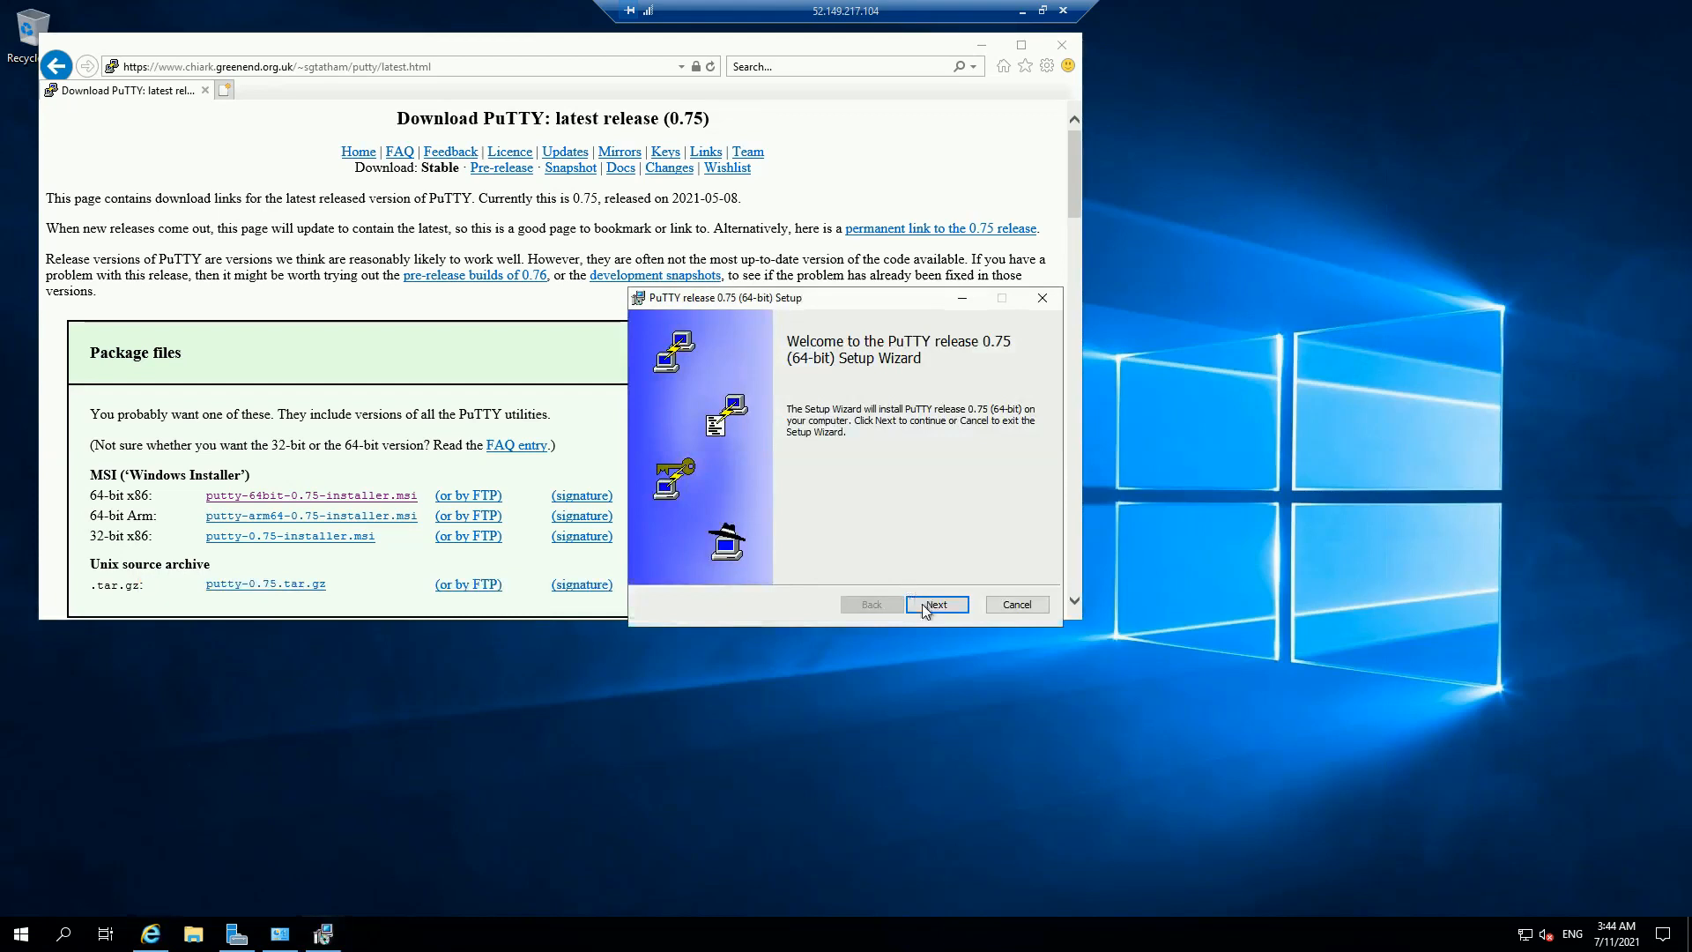
click(925, 608)
click(921, 604)
click(922, 605)
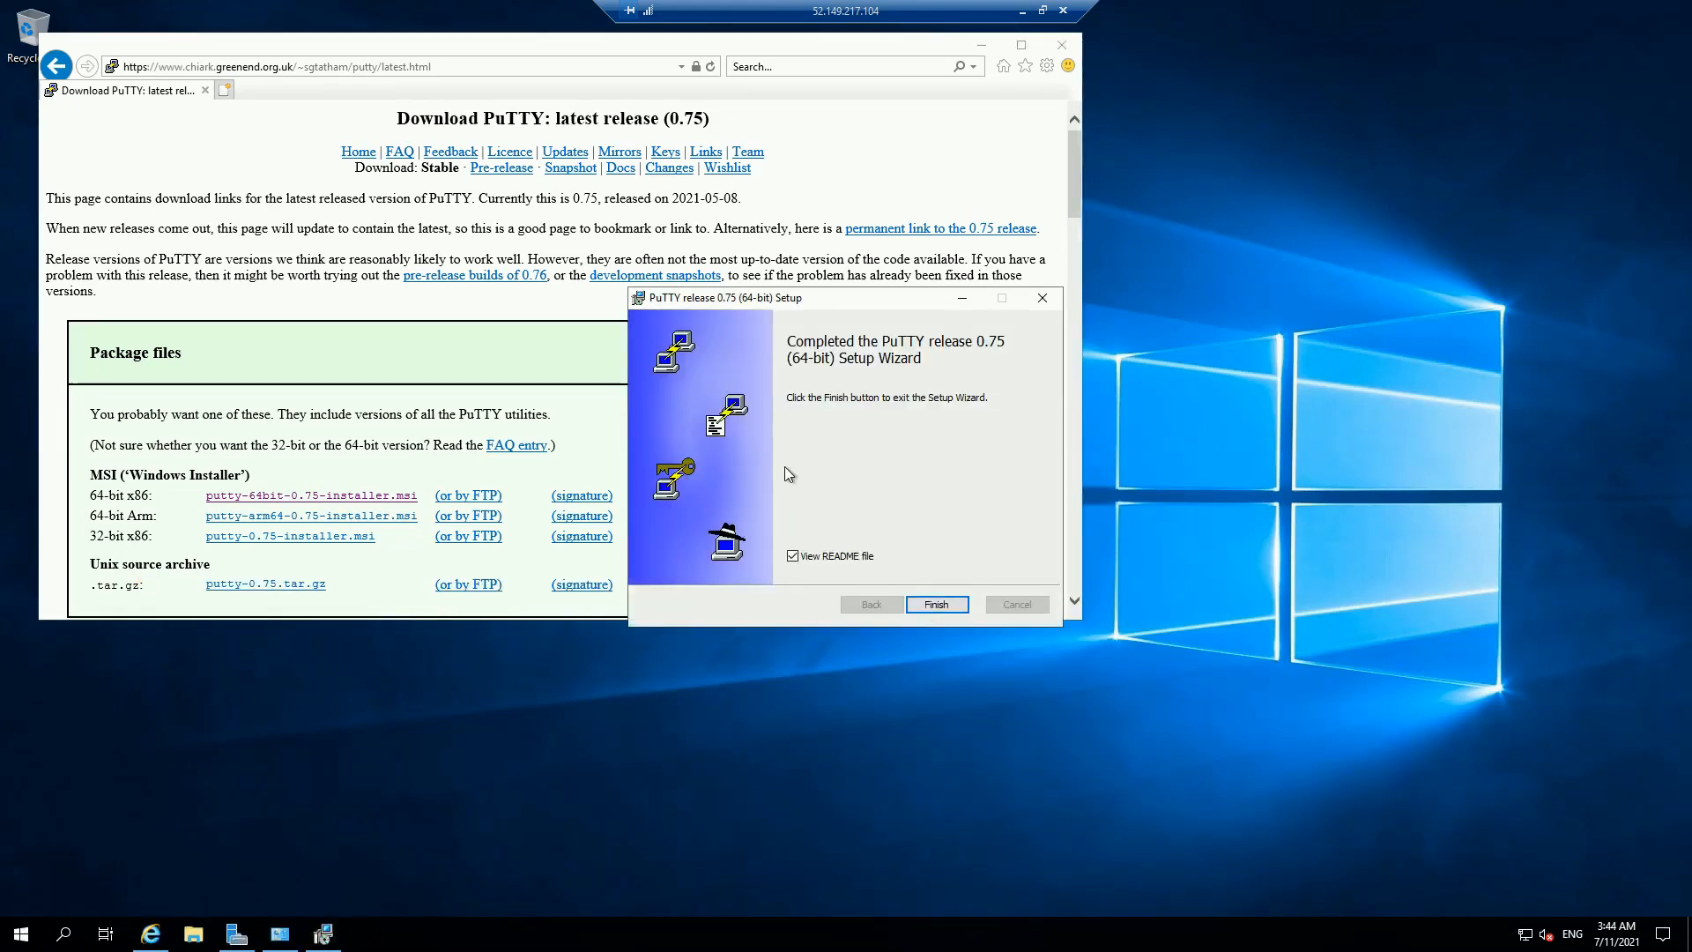
click(933, 603)
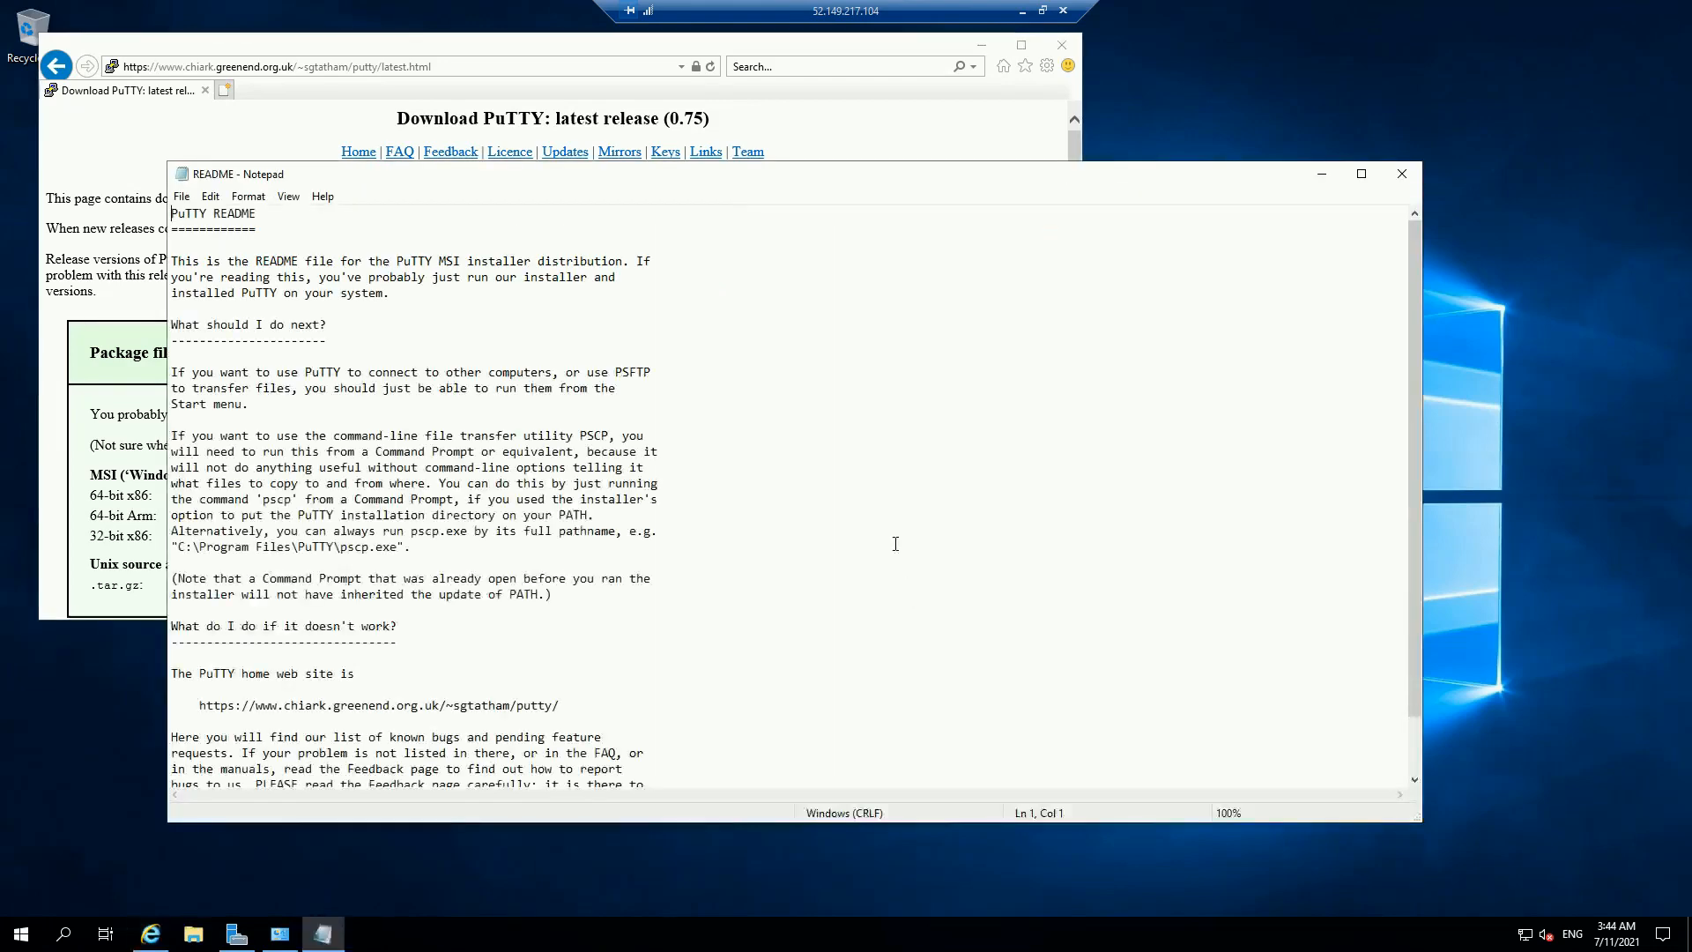
Step: Close the README and launch PuTTY from the PuTTY (64-bit) Start menu group
click(1401, 174)
click(20, 933)
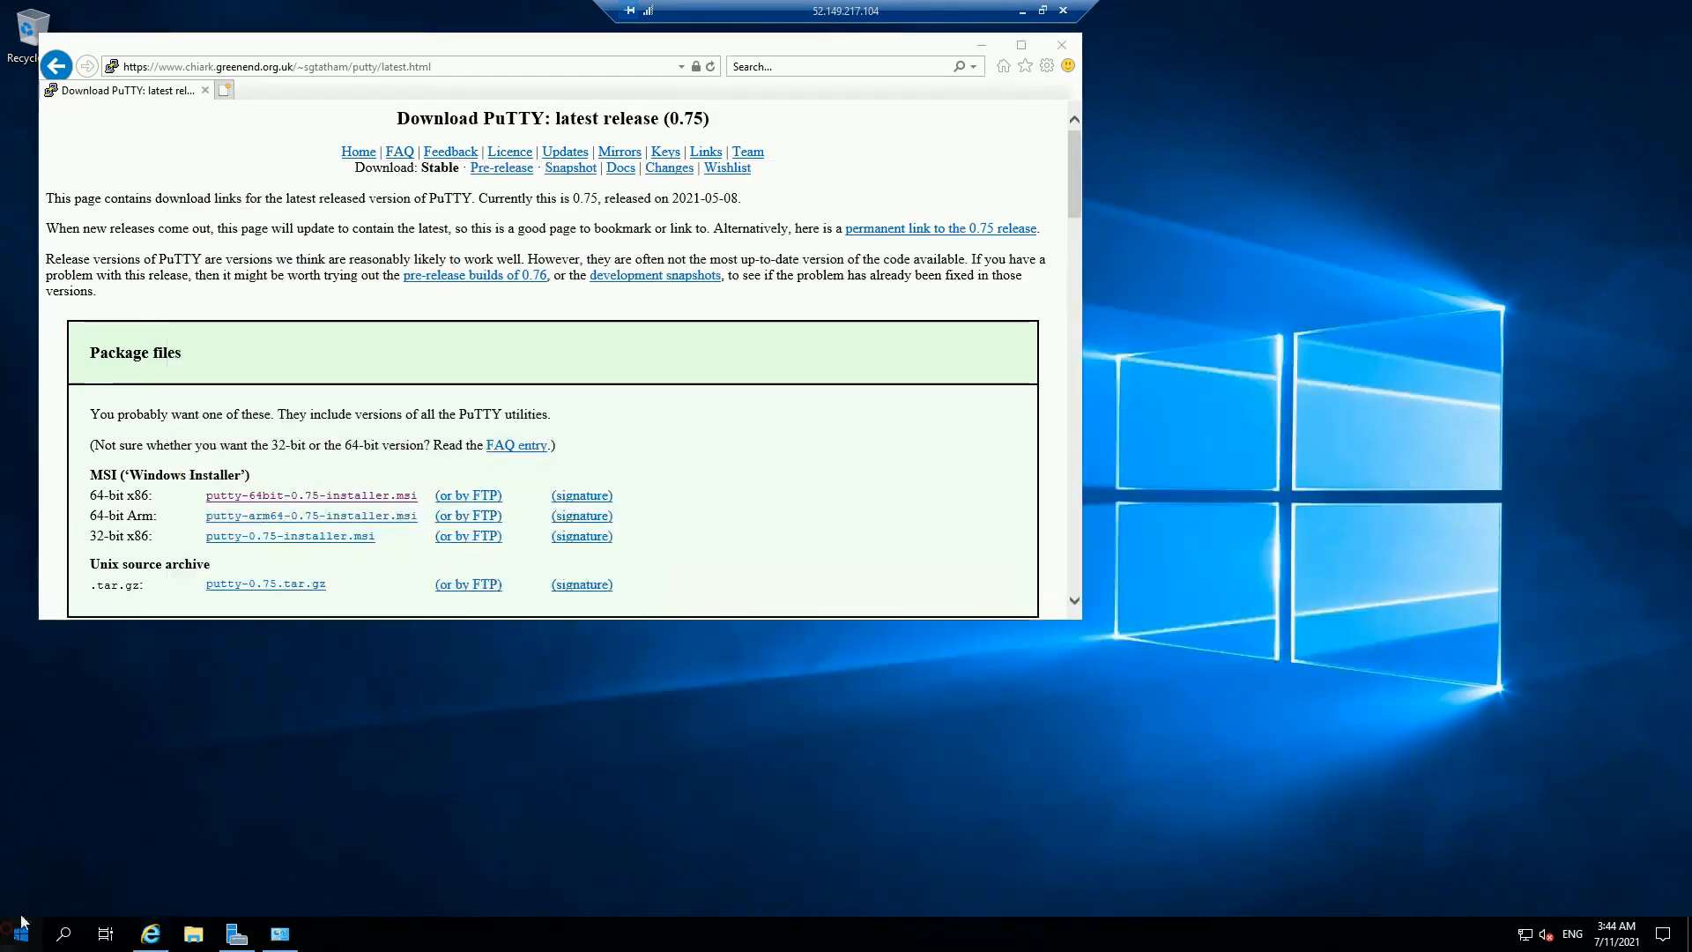
click(132, 562)
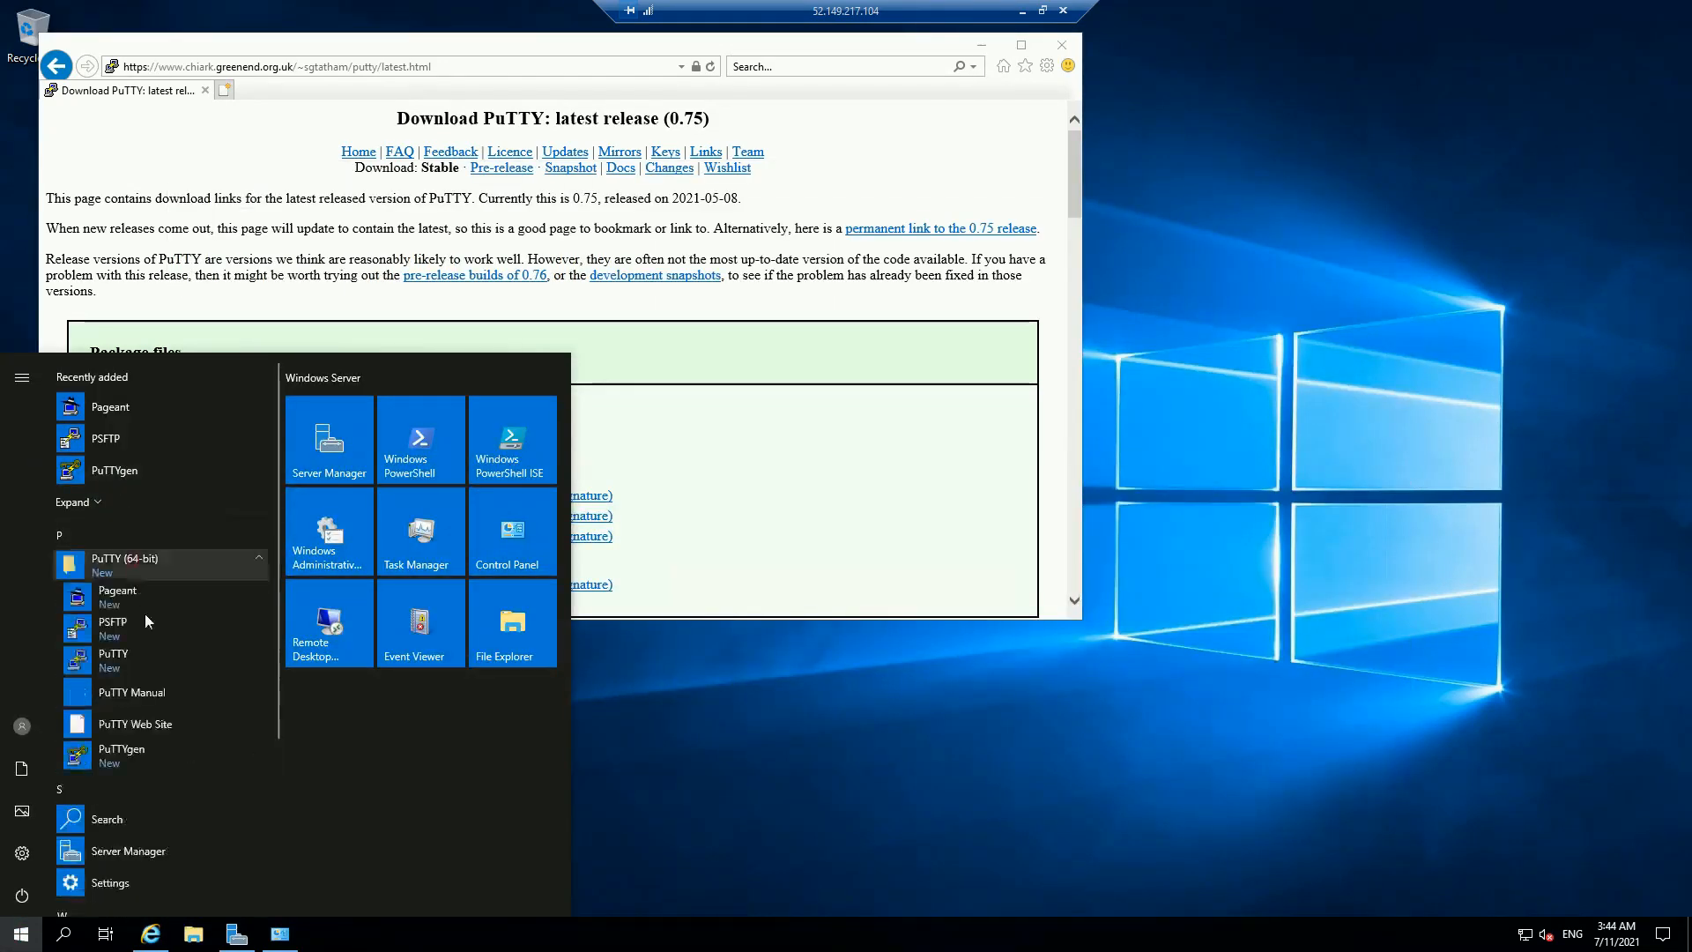
click(135, 668)
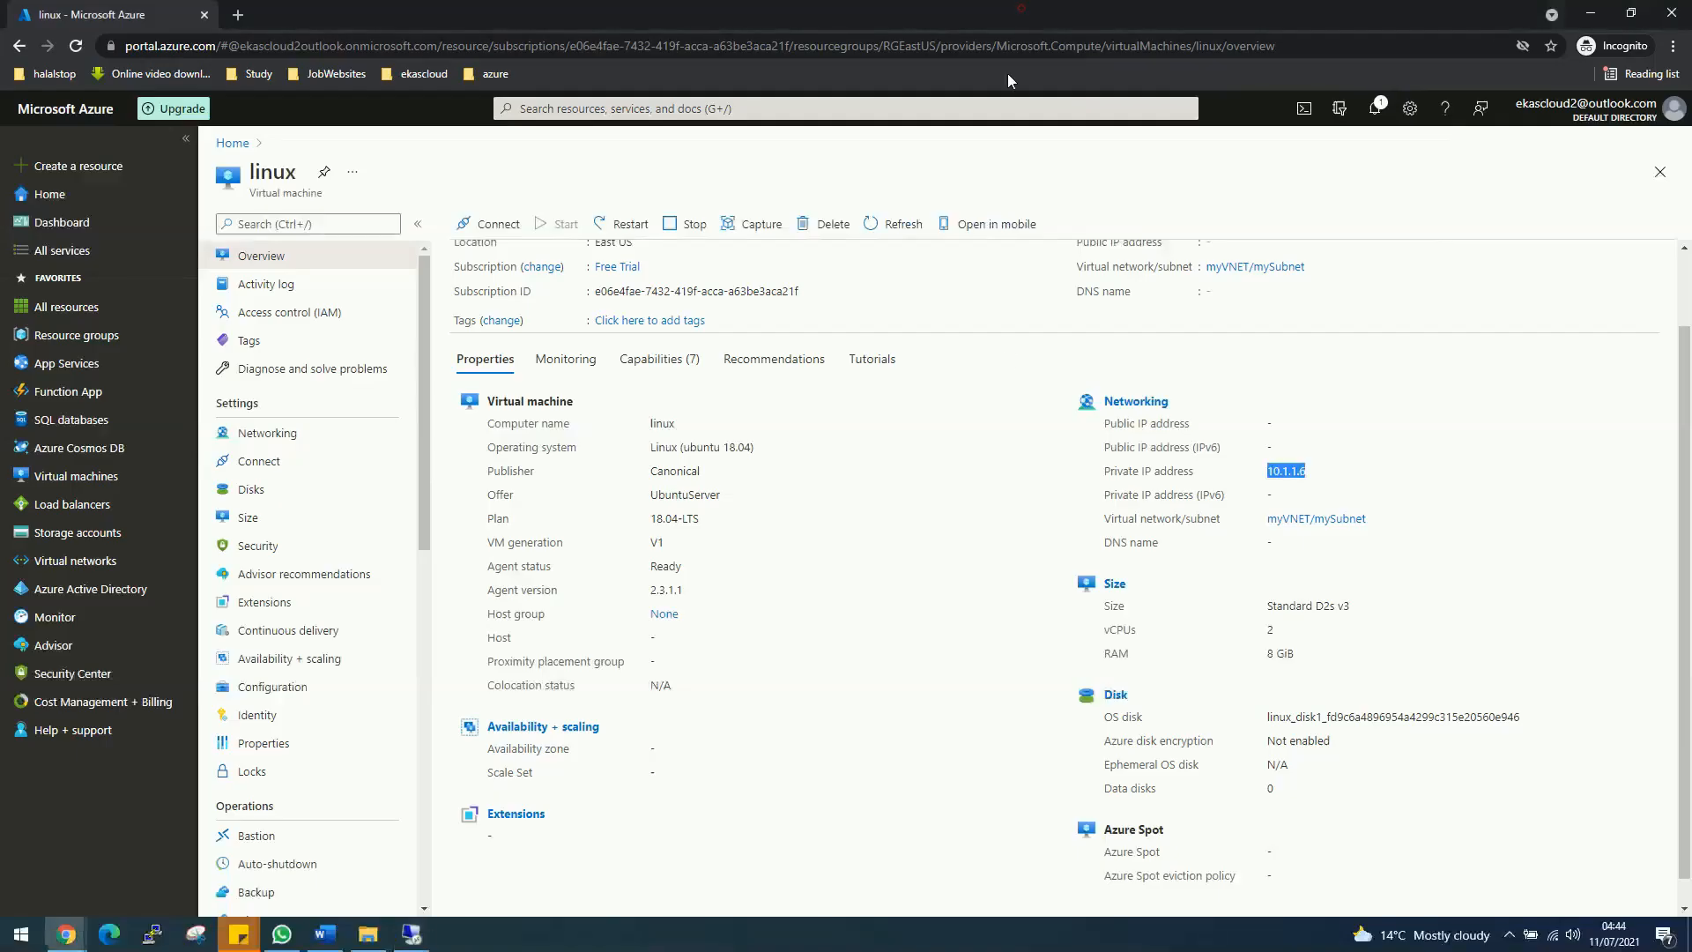
Step: Open an SSH connection to 10.1.1.6 and accept the server's host key
click(1022, 11)
click(411, 934)
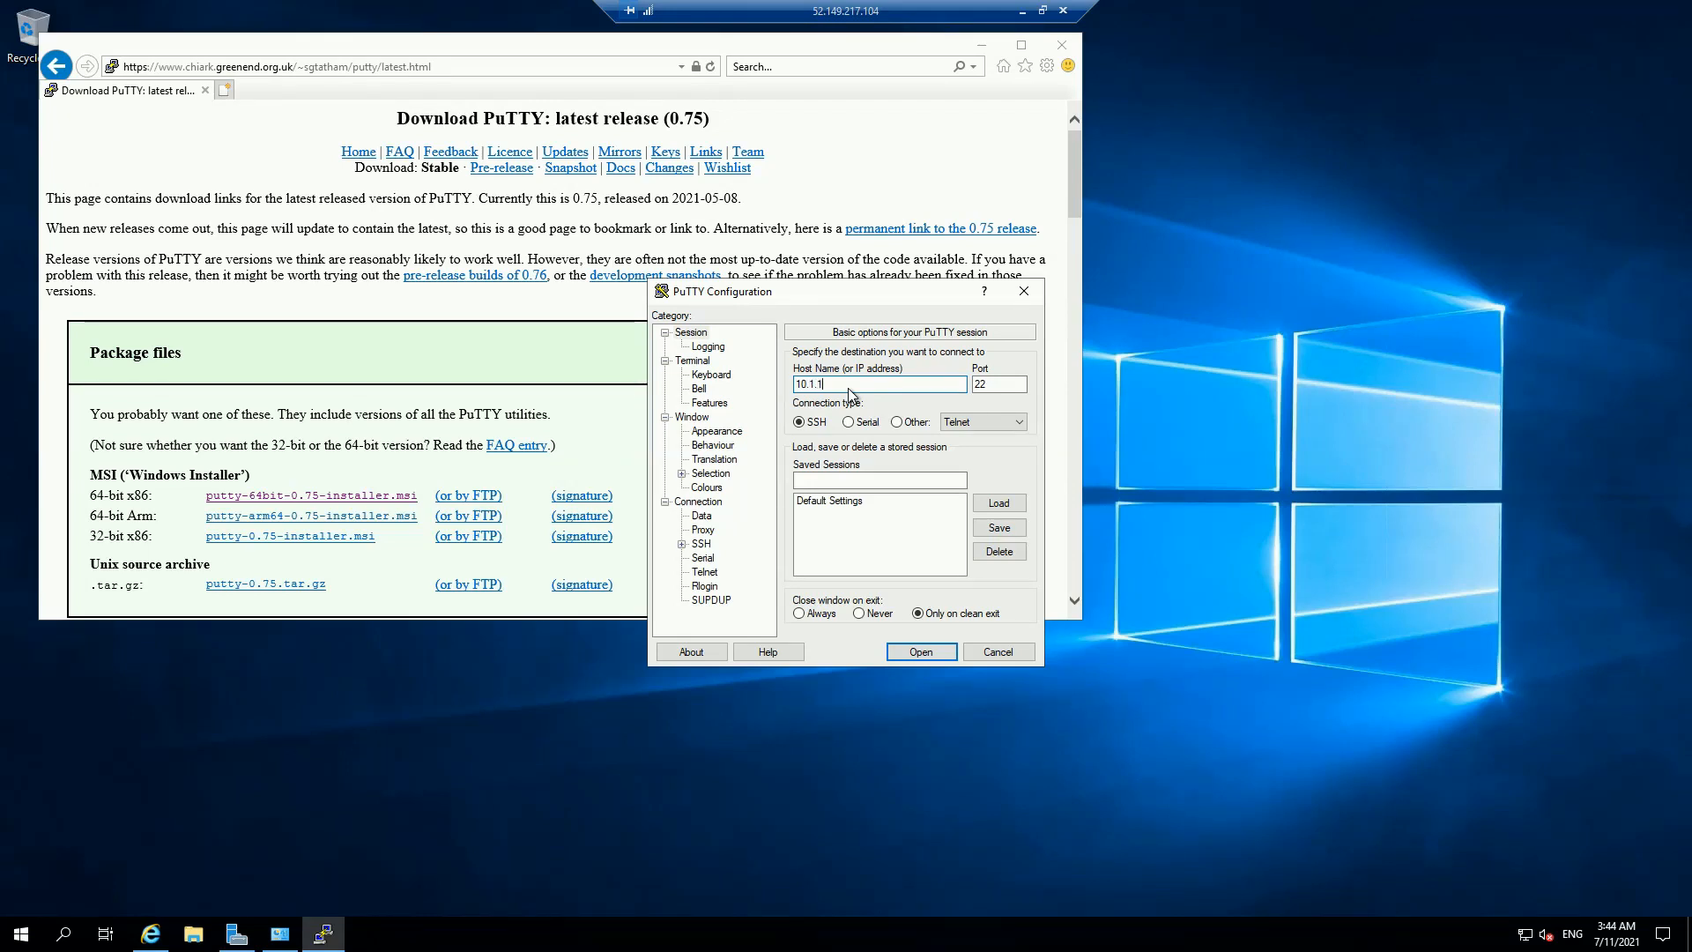
text(6)
key(Return)
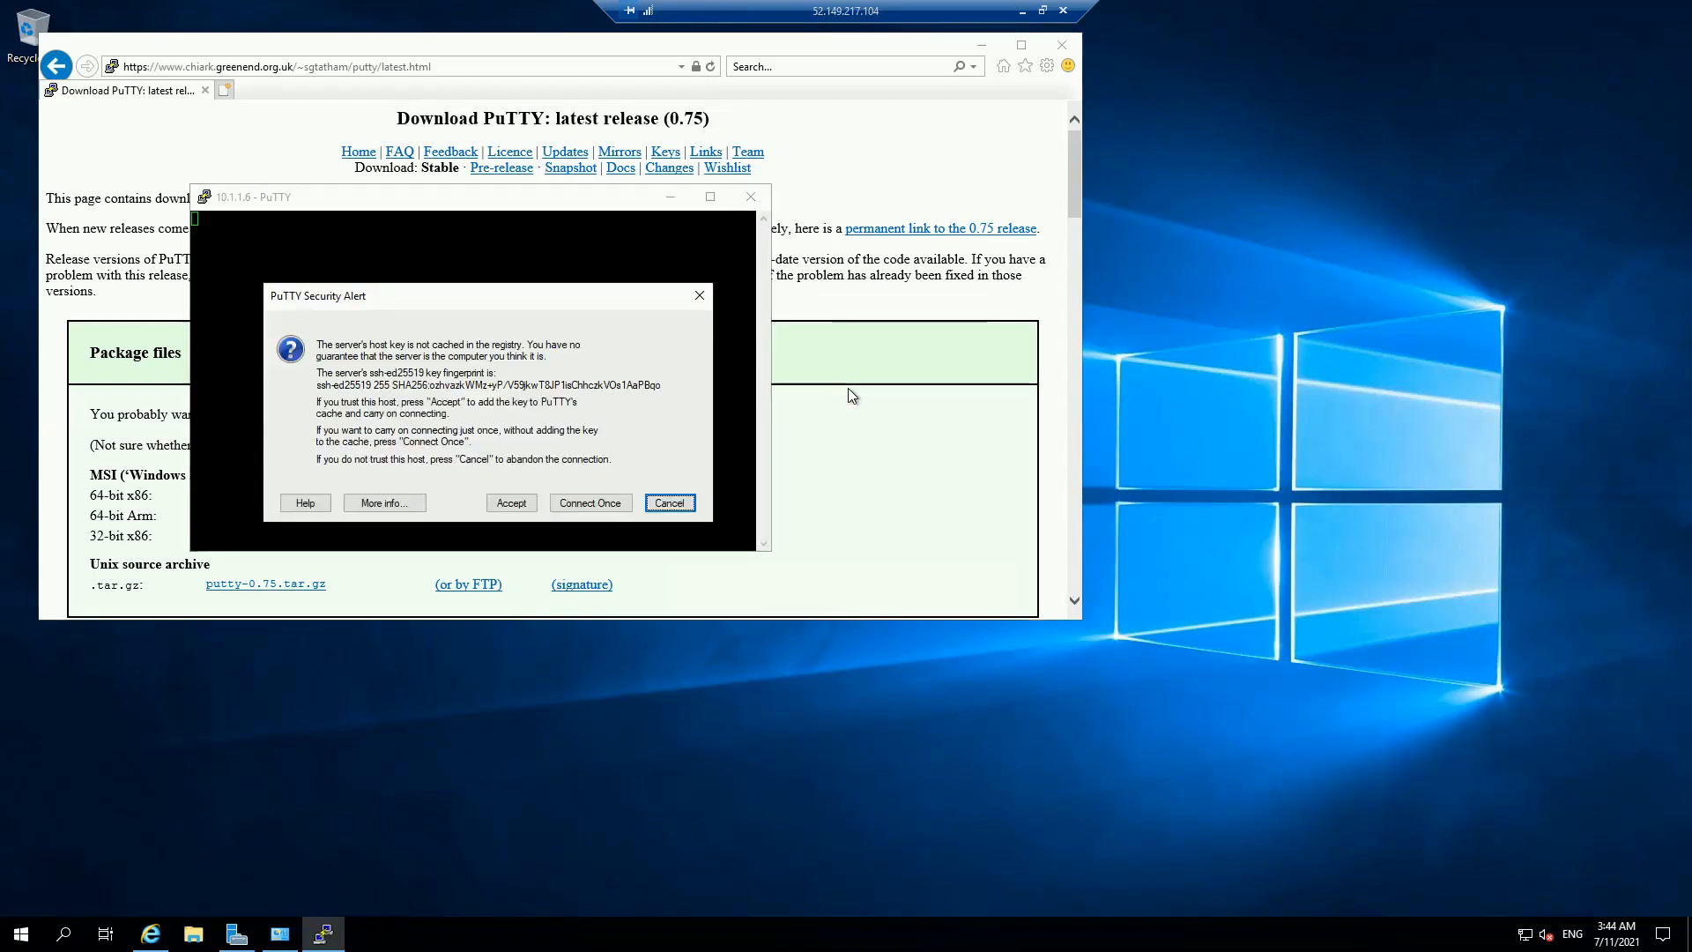
click(511, 503)
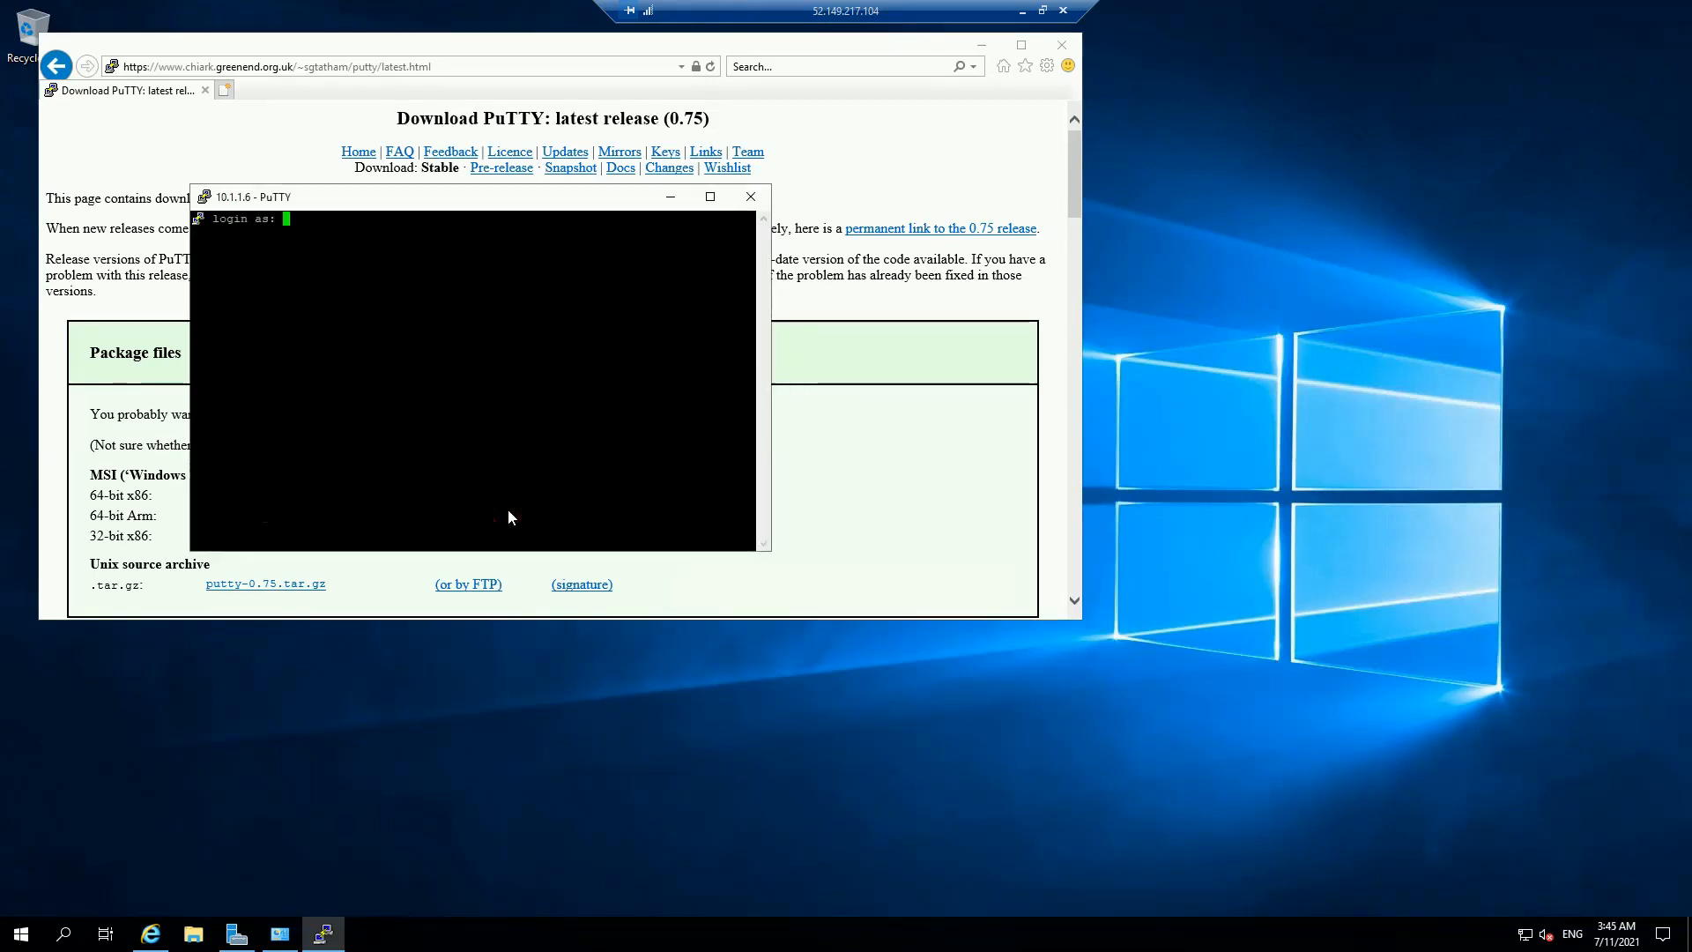
Step: Log in as user linux and submit the account password
text(linux)
key(Return)
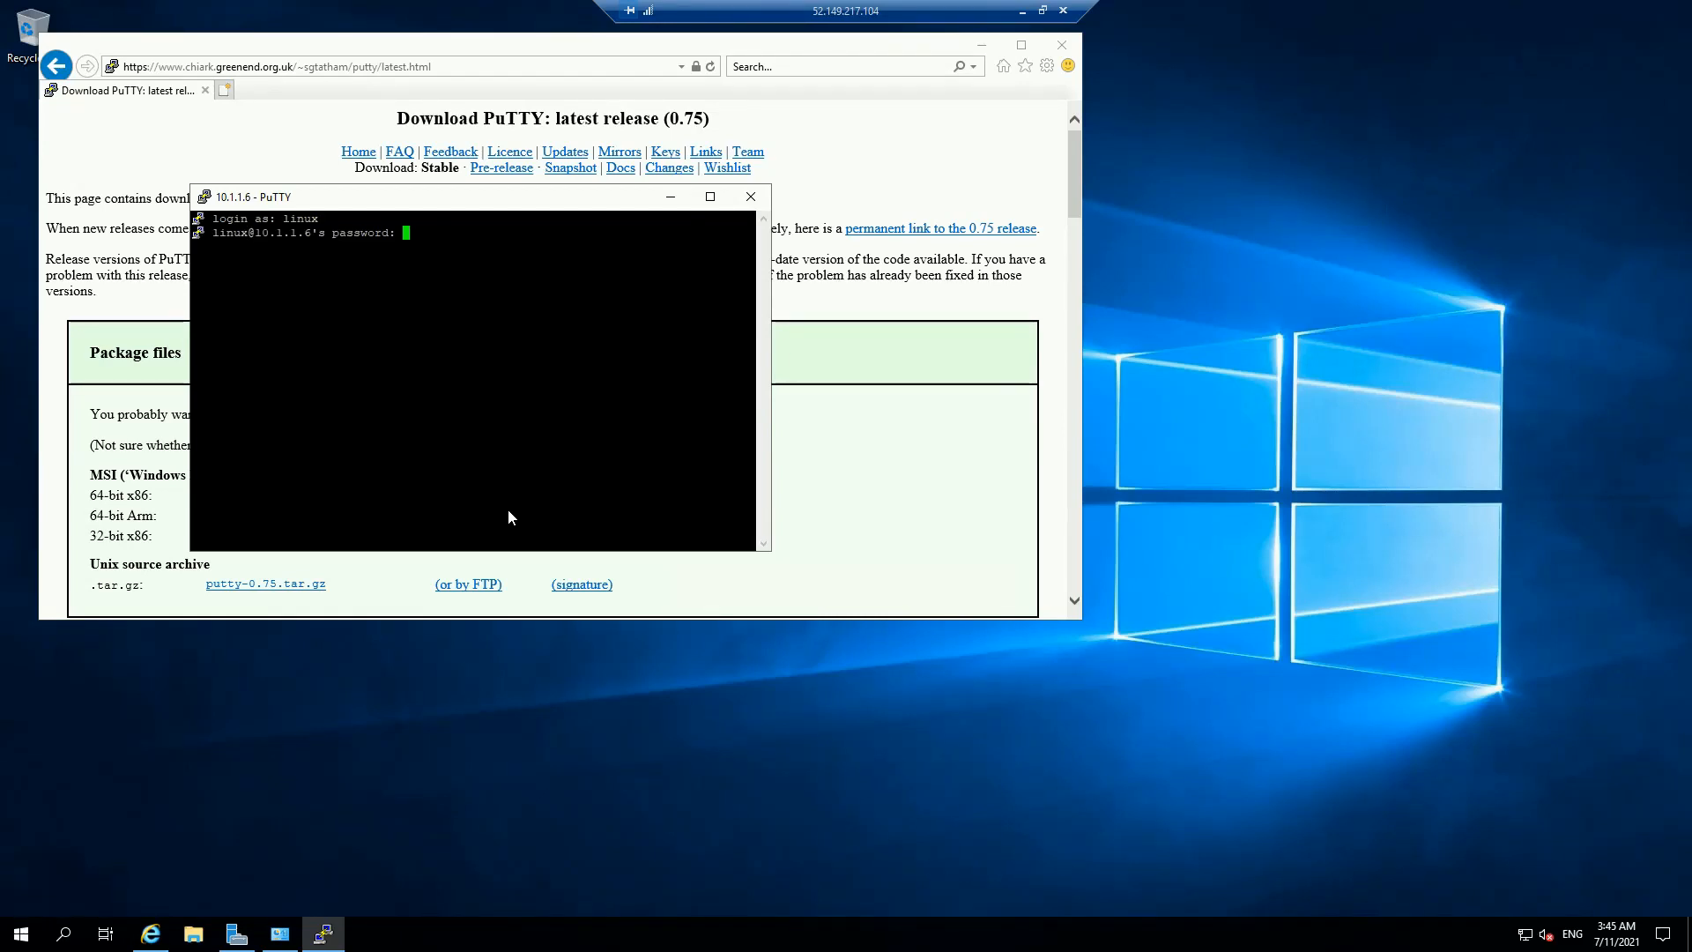
key(Return)
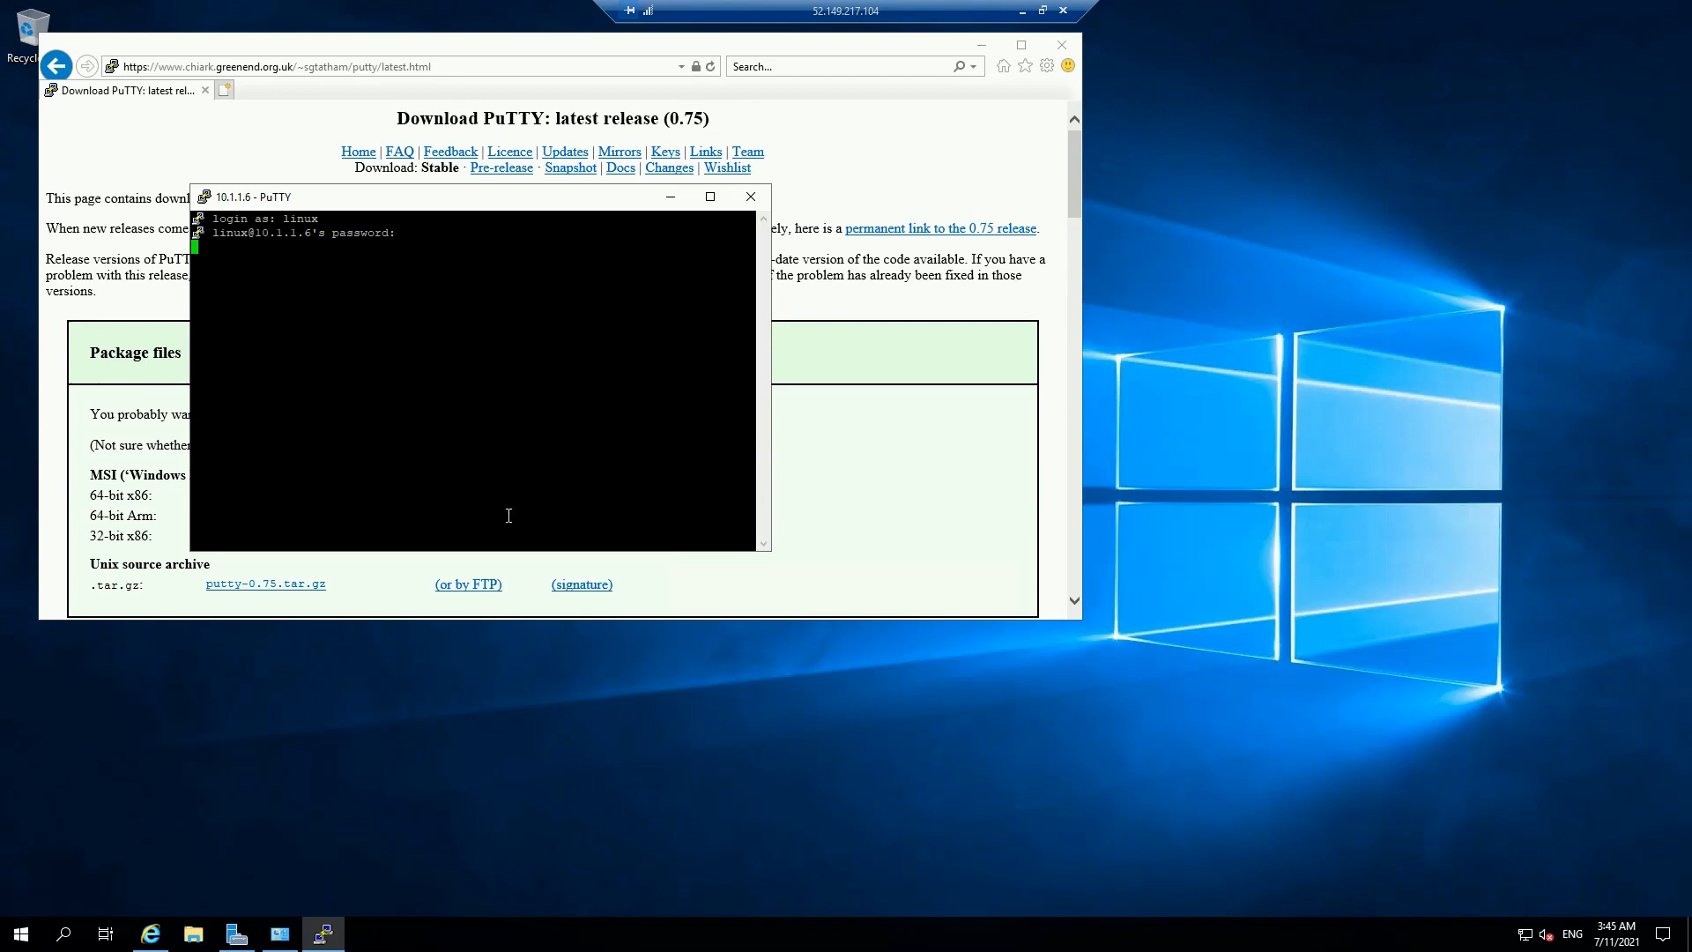
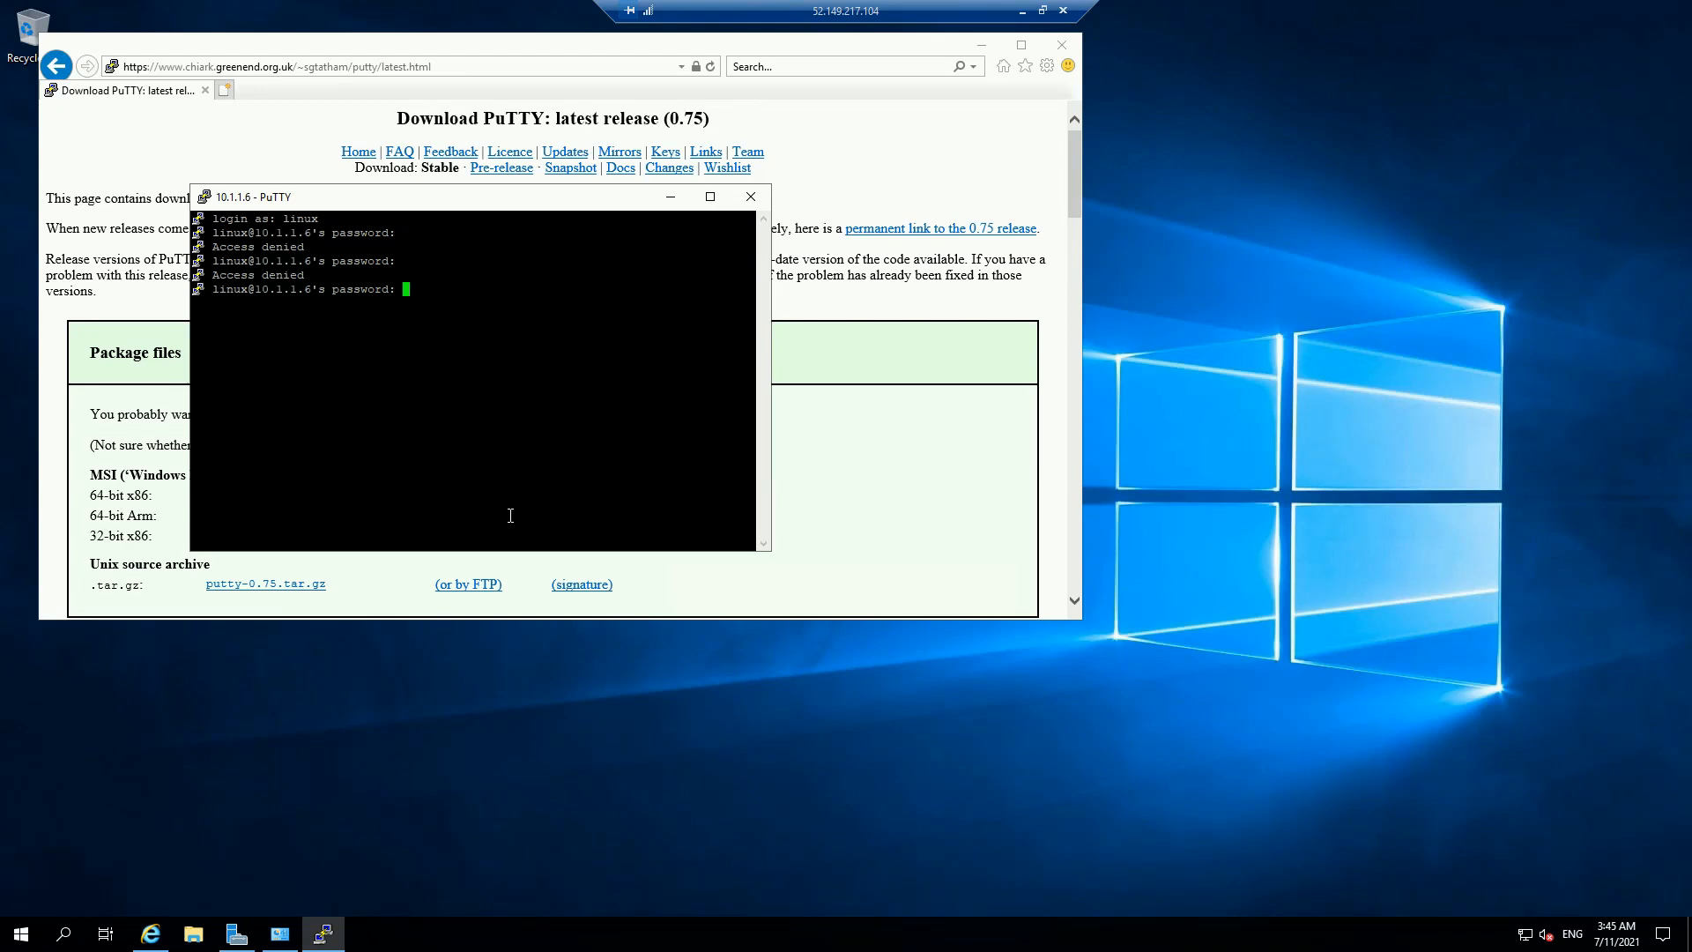
Step: Minimize the Remote Desktop window to return to the local Azure portal in Chrome
click(1020, 13)
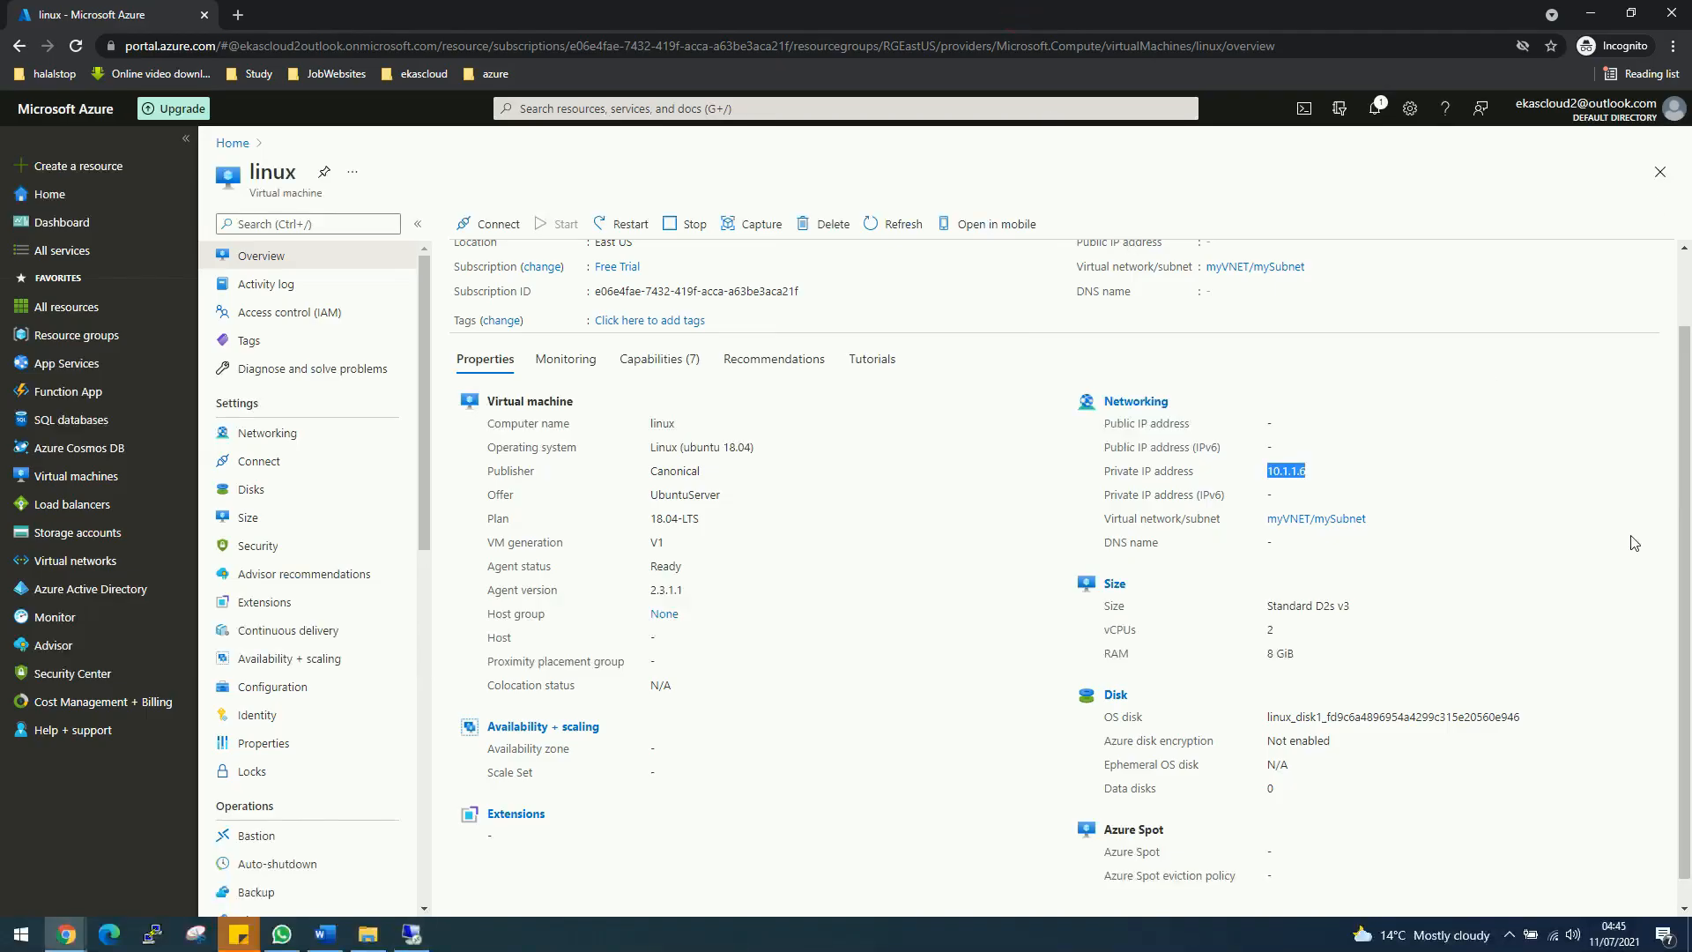
Step: Find the adminUsername value under osProfile in the linux VM's Resource JSON
scroll(1635, 542, up, 1)
click(1622, 254)
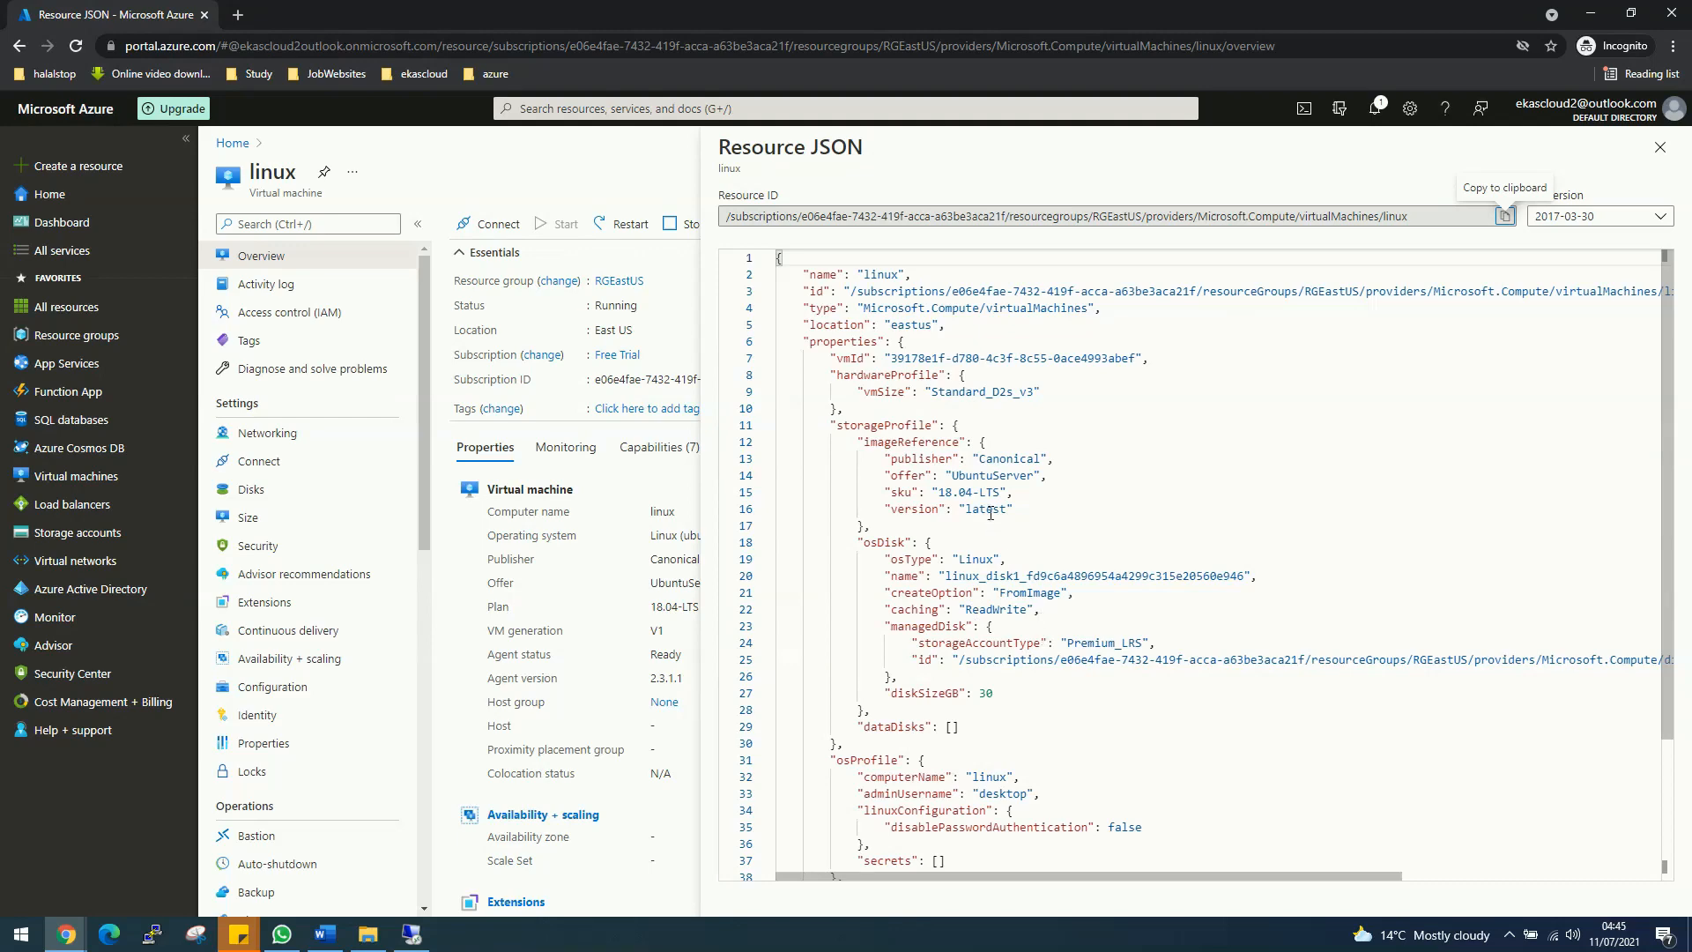
scroll(1063, 712, down, 2)
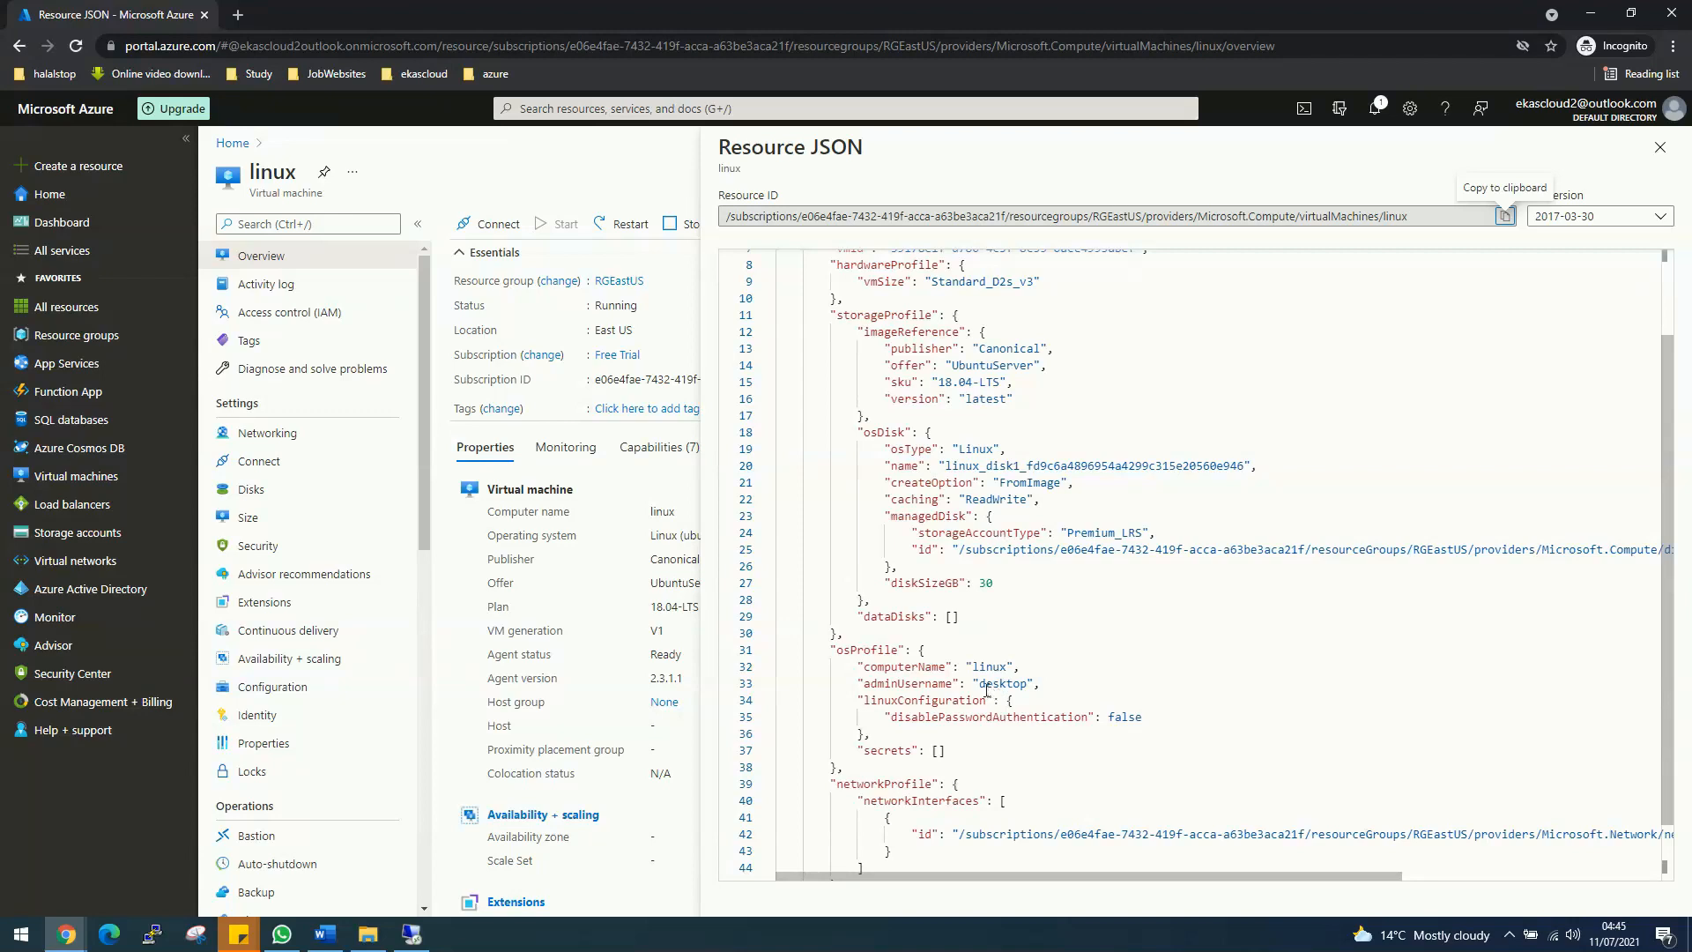
drag(980, 683, 1027, 684)
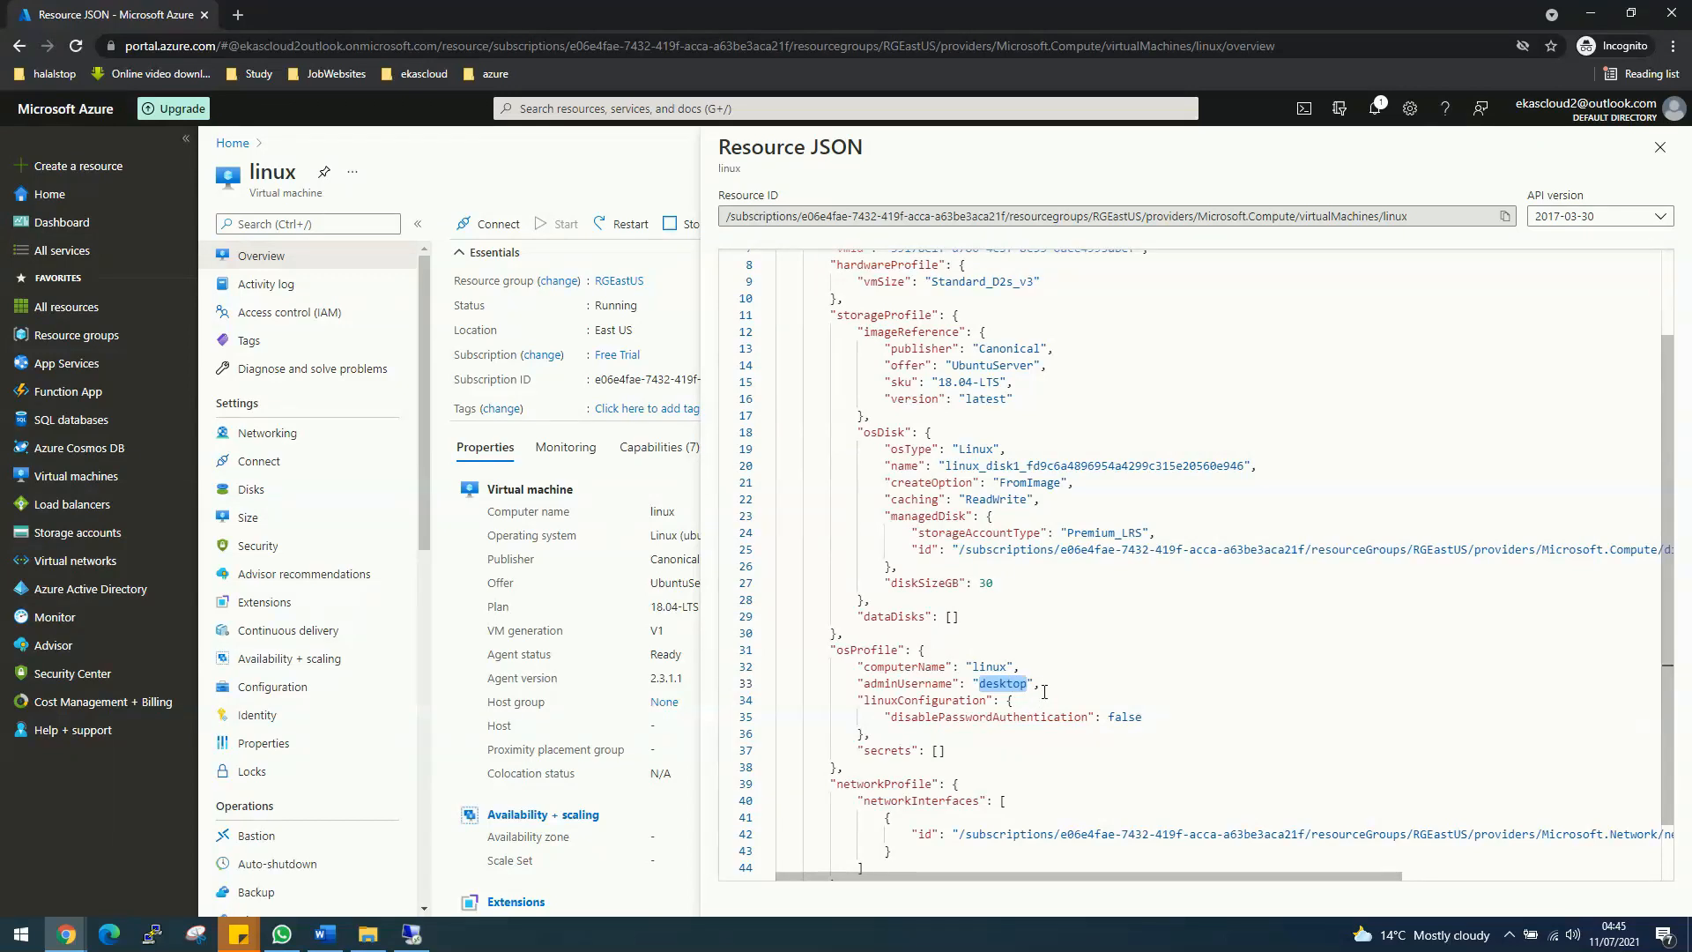
scroll(1044, 687, down, 2)
scroll(1044, 688, up, 5)
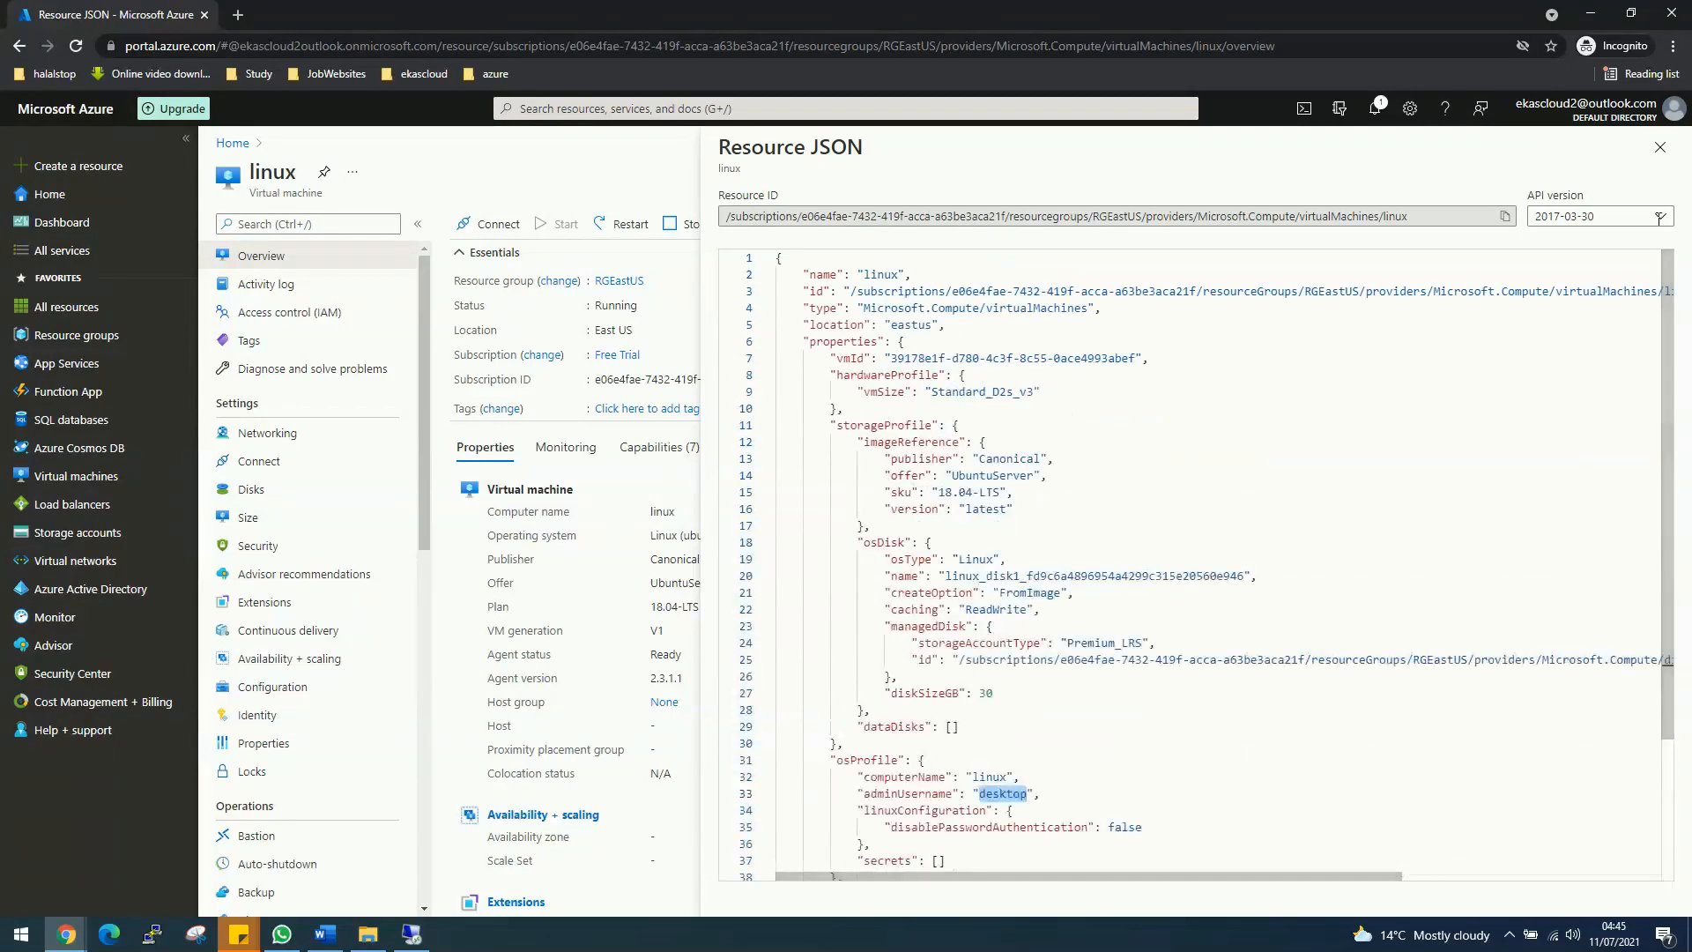
click(1660, 148)
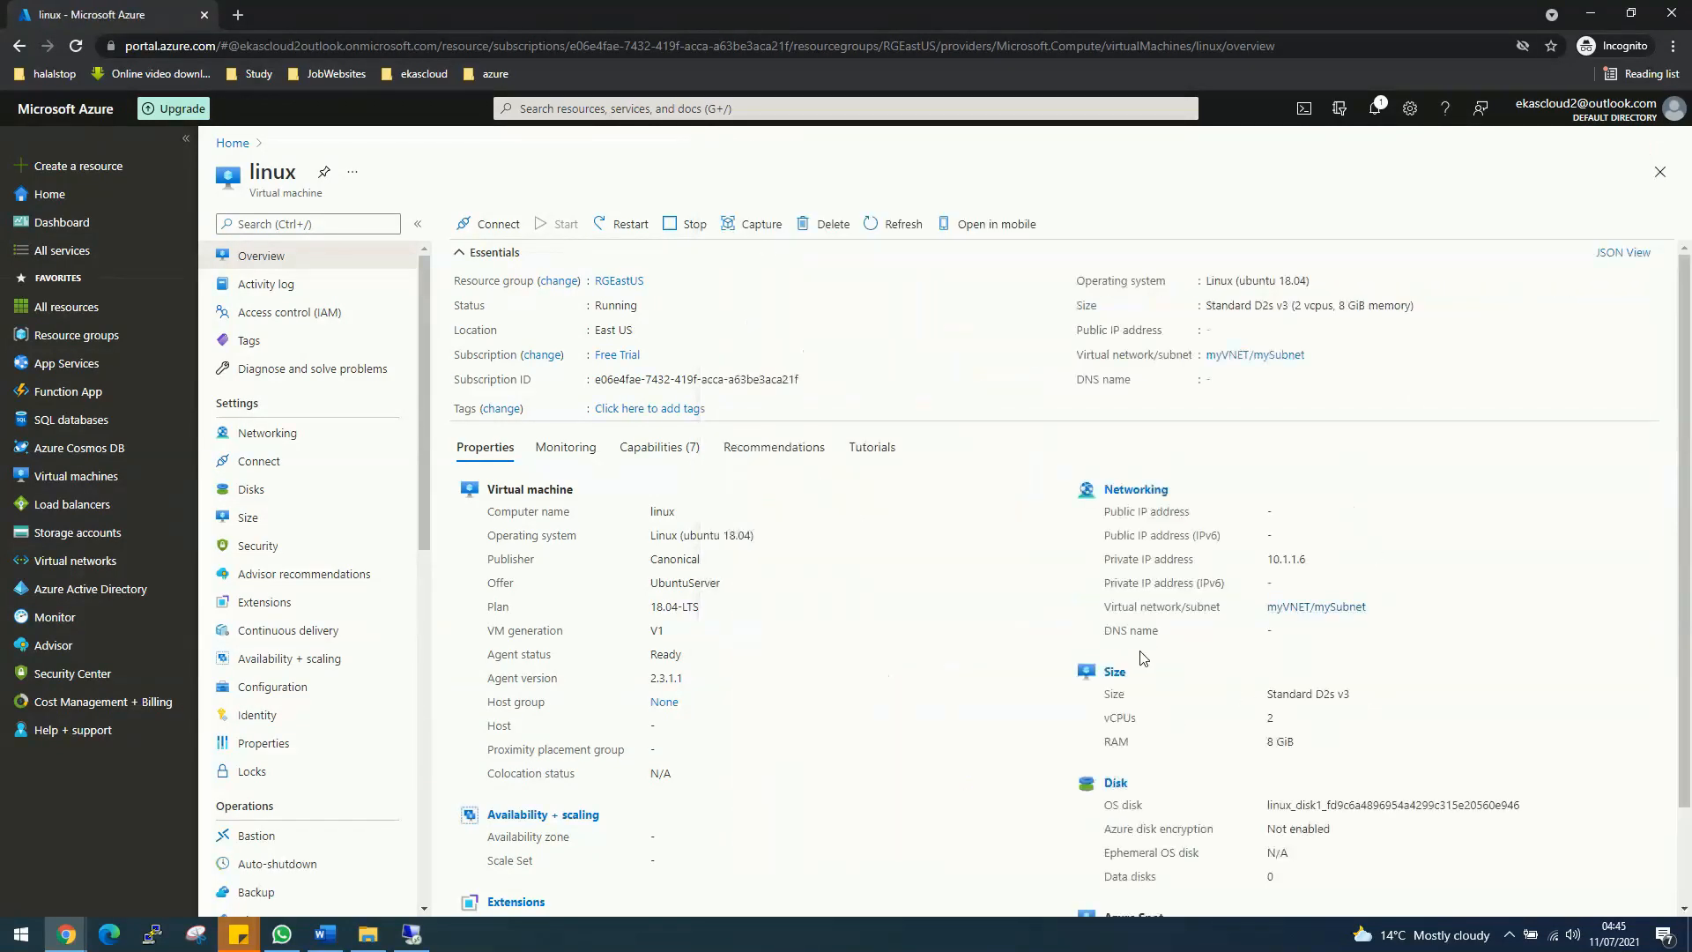
Step: Recheck the Resource JSON, then go back to the Remote Desktop session
scroll(1141, 657, down, 1)
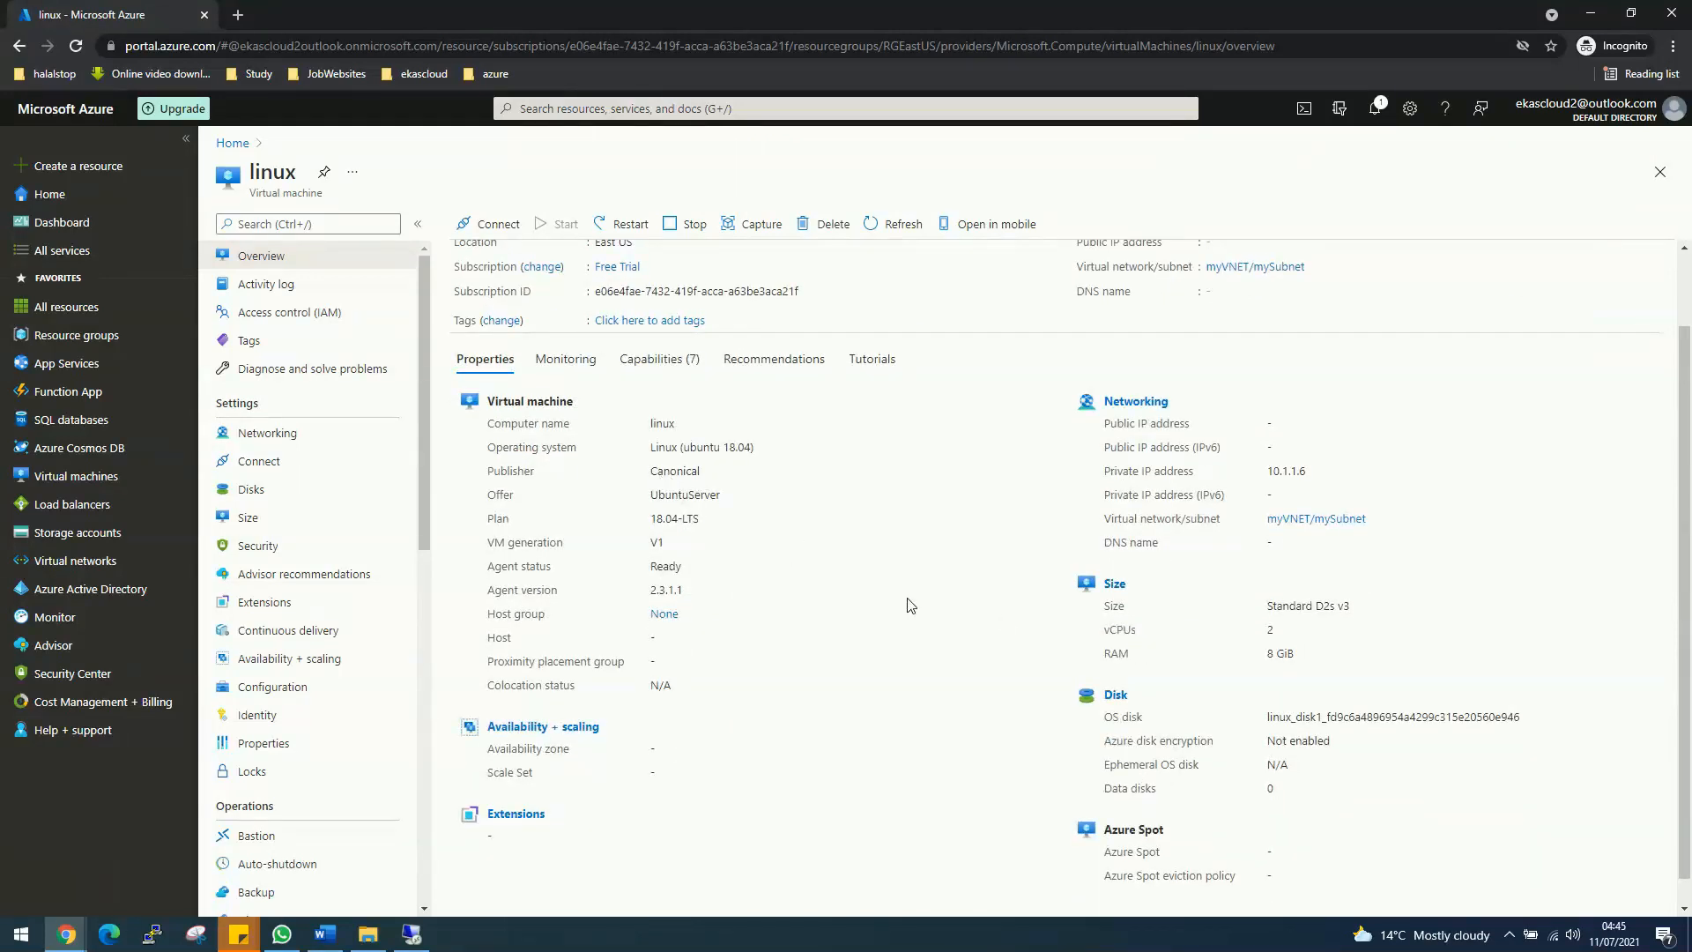
scroll(943, 595, up, 1)
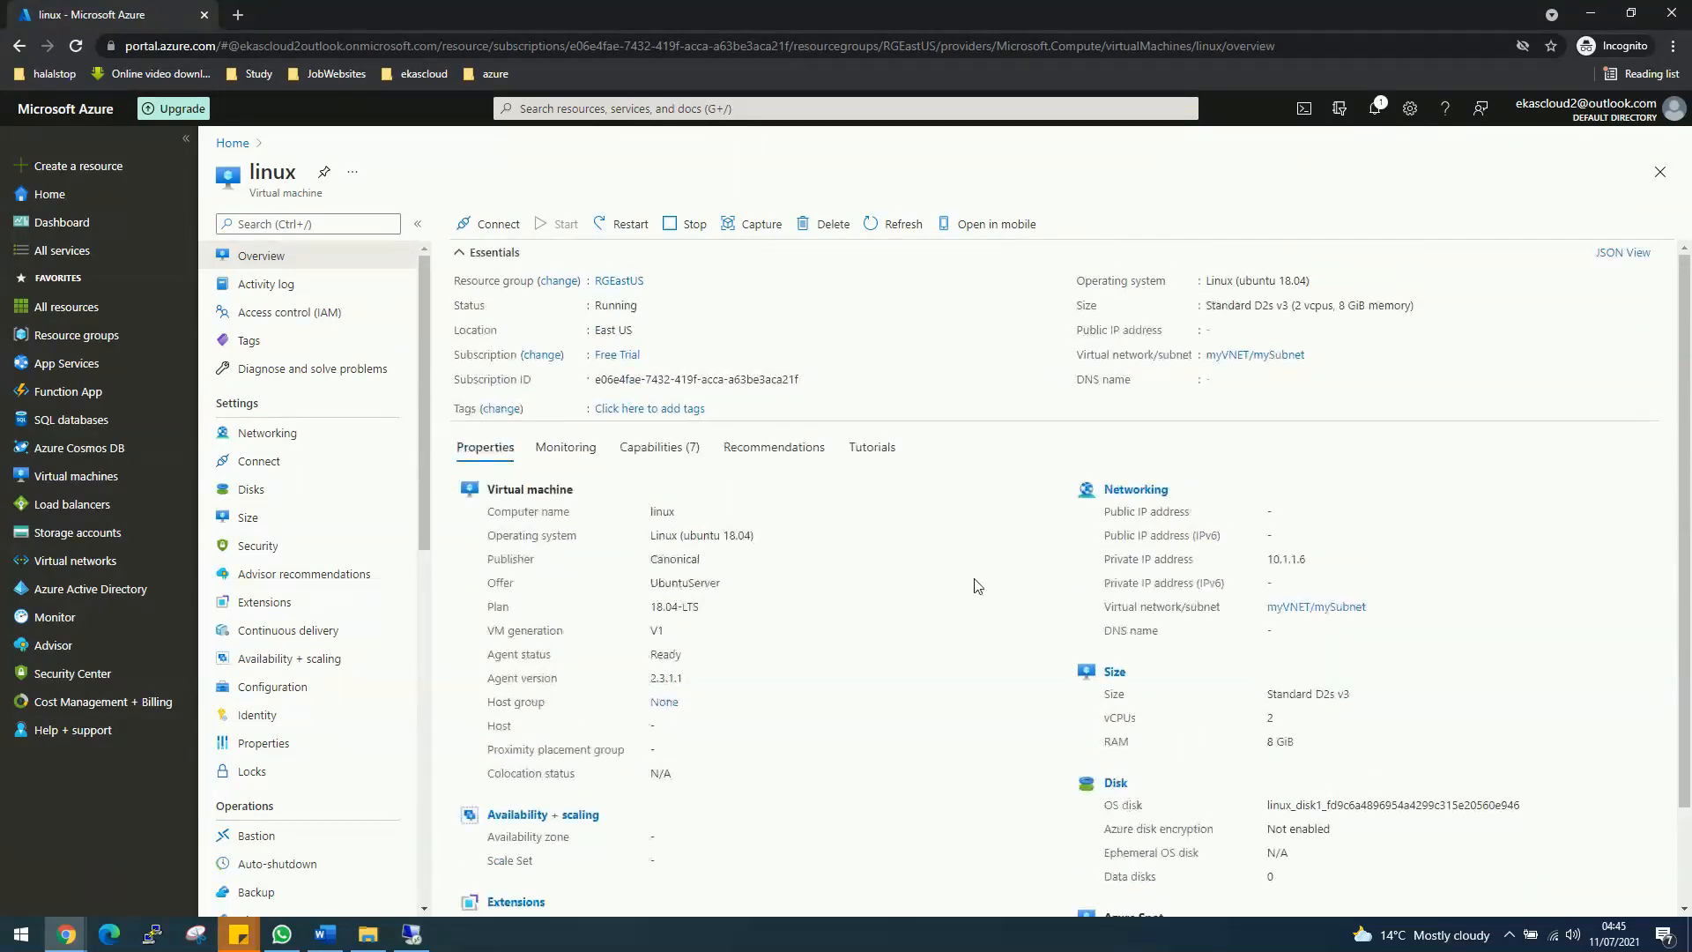
click(1625, 254)
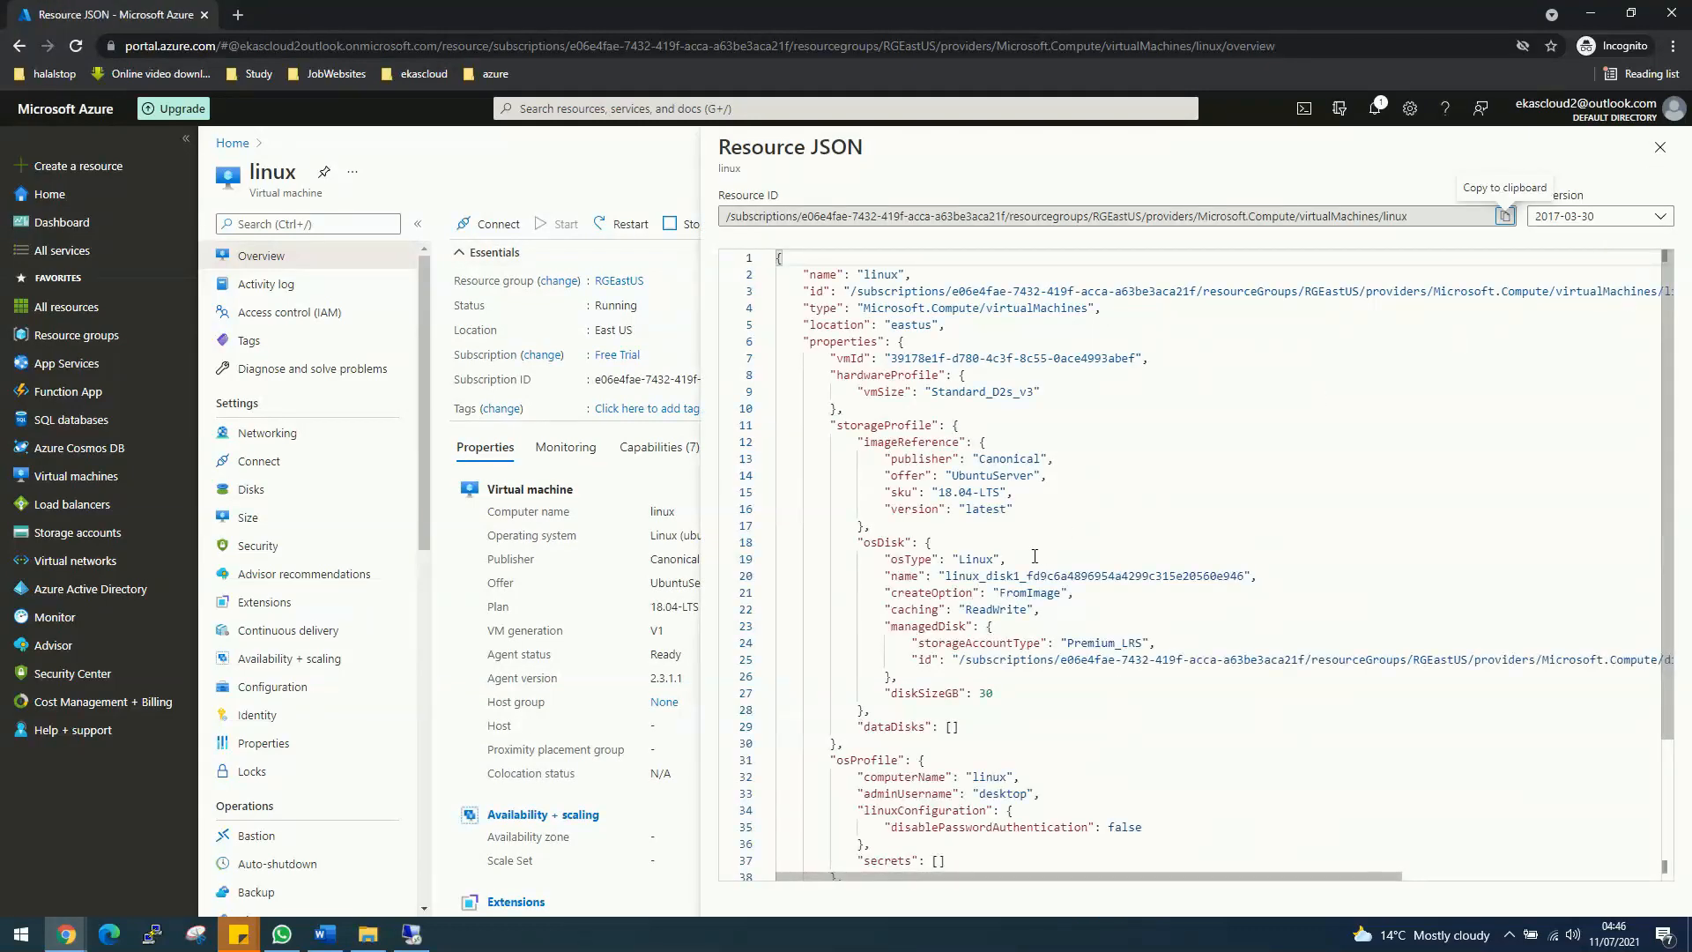
scroll(896, 557, down, 3)
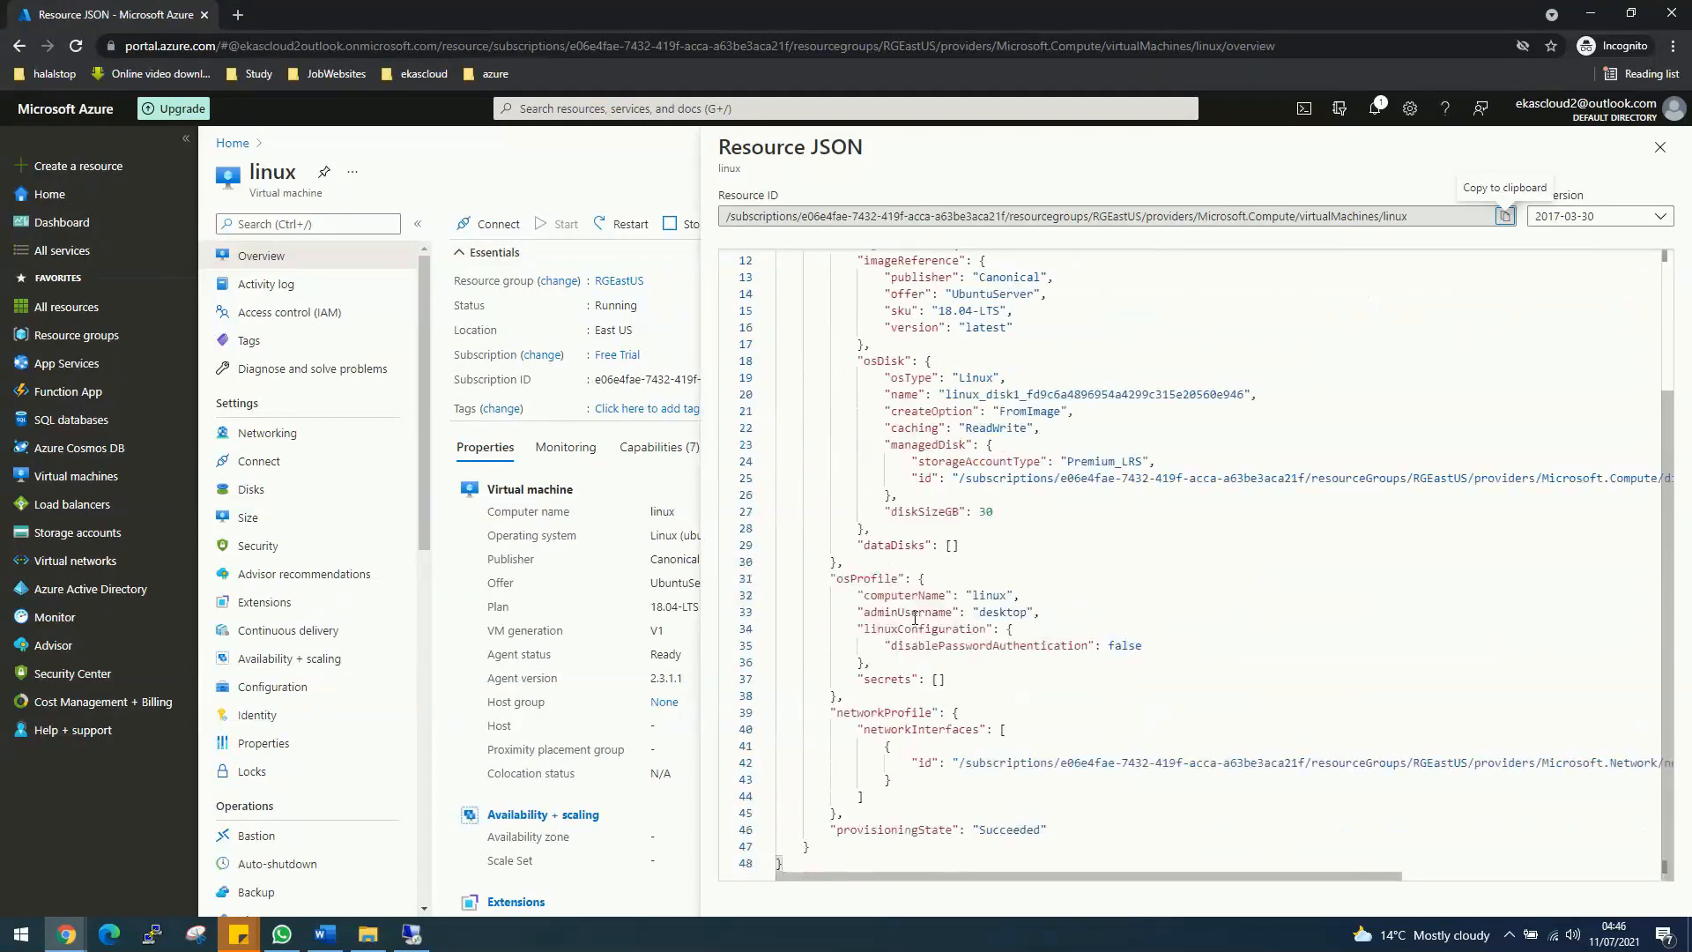
scroll(934, 617, up, 3)
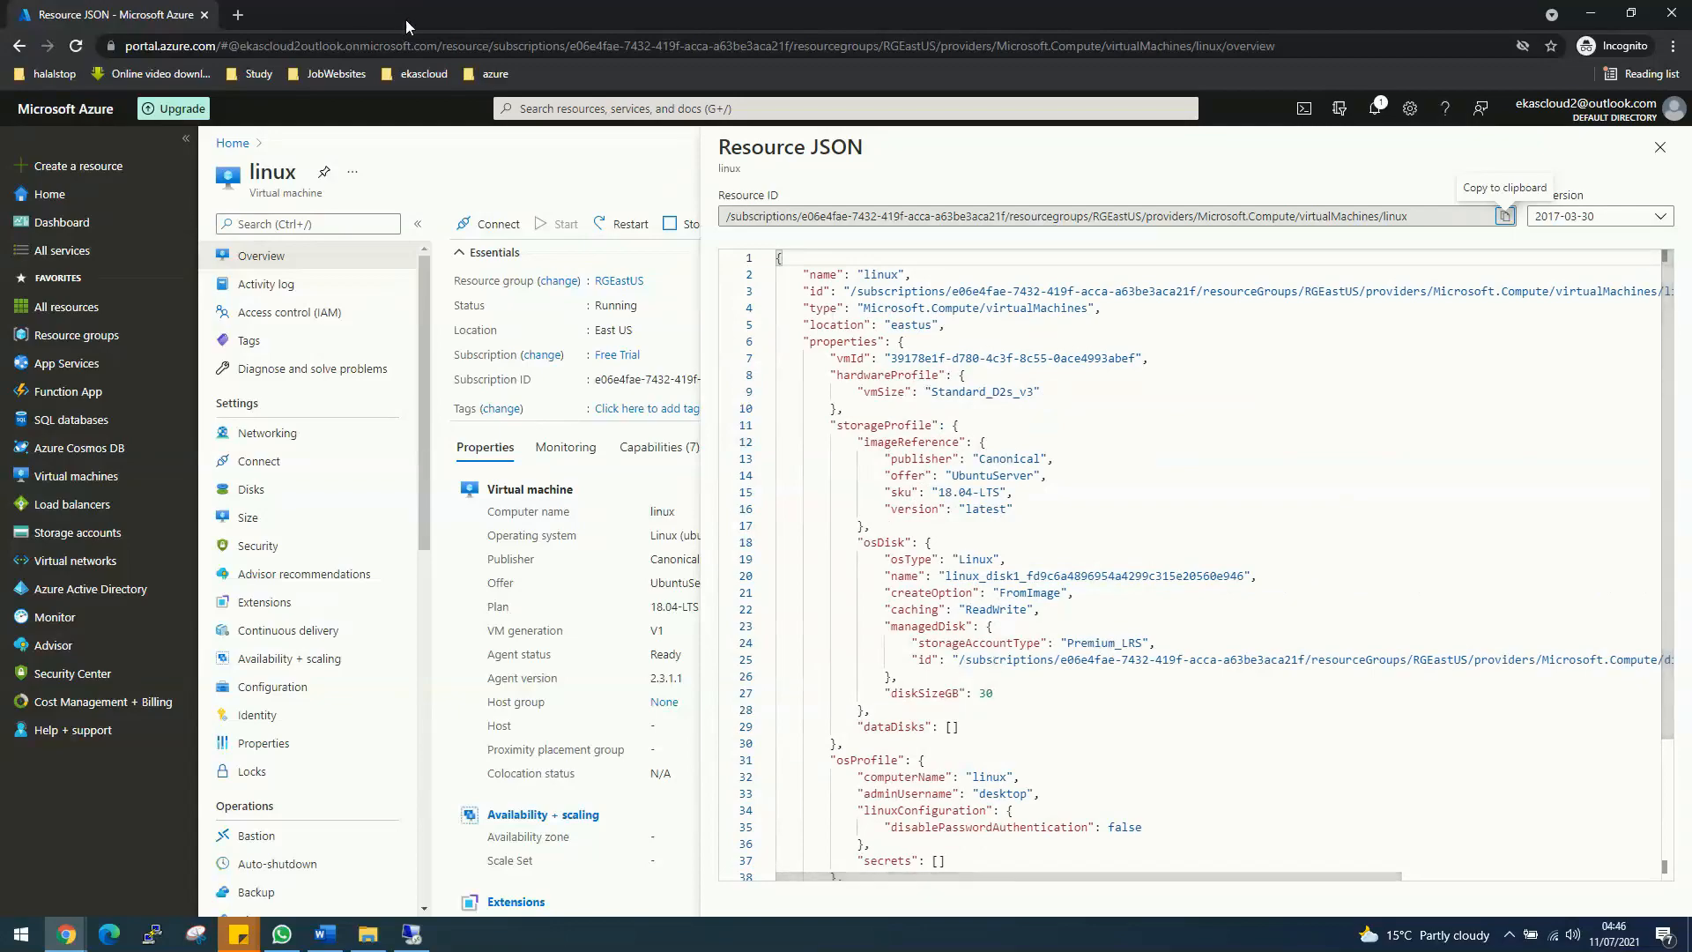
click(412, 935)
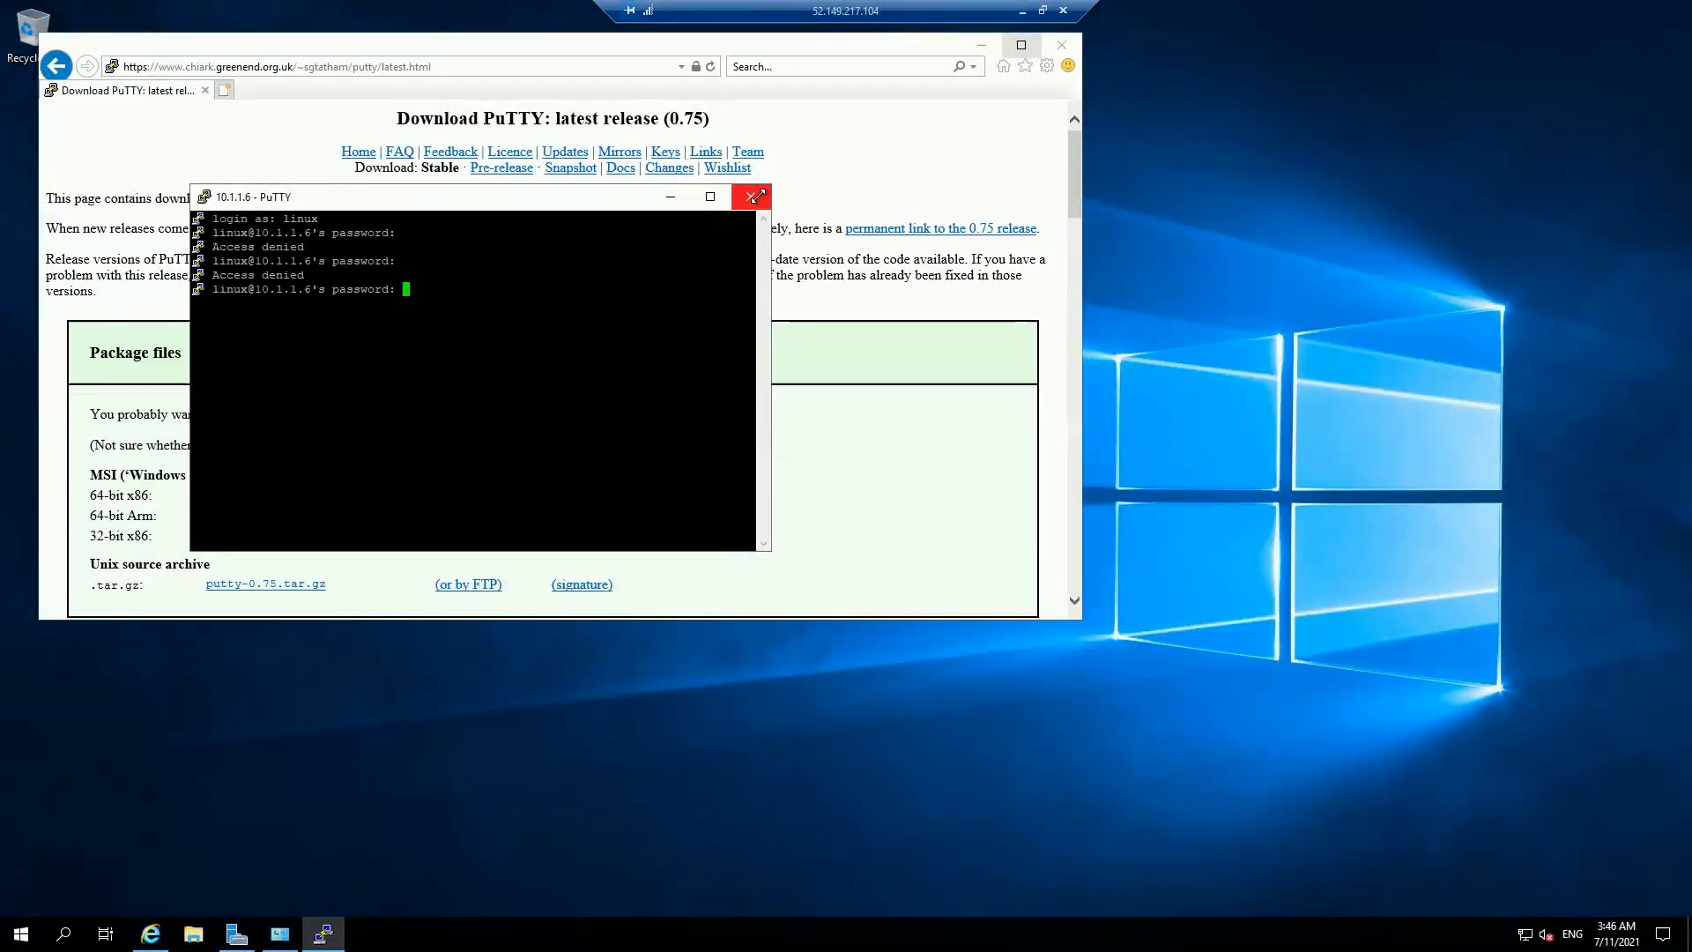
Step: Close the stuck PuTTY session and relaunch PuTTY from the Start menu
click(761, 202)
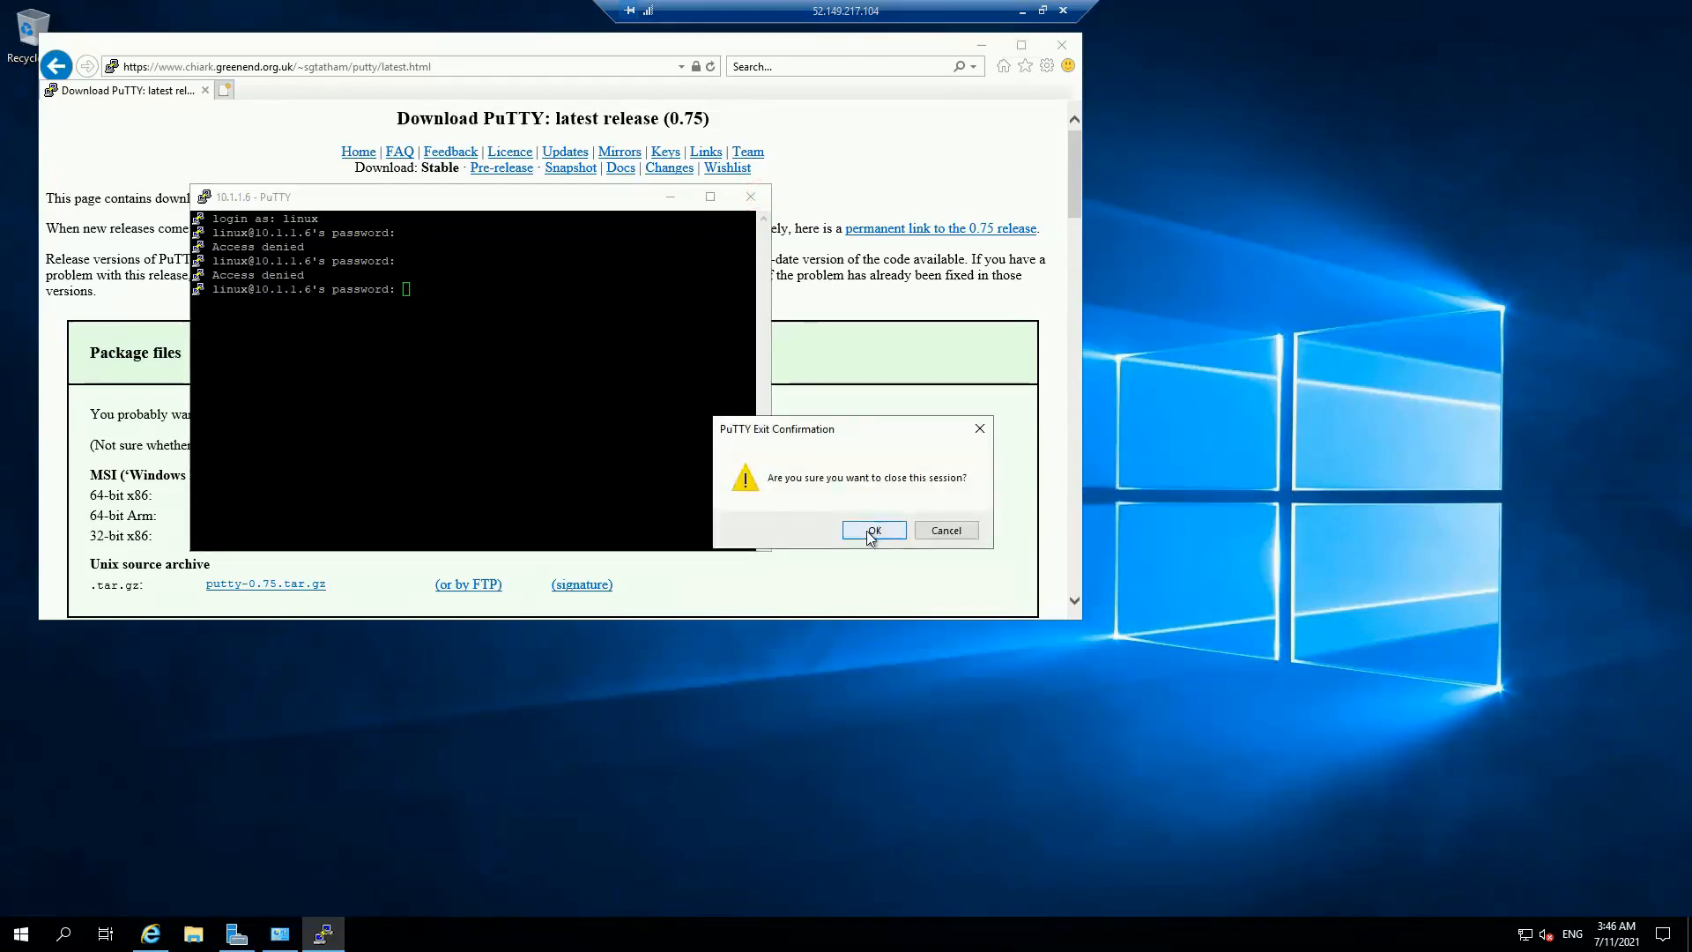
click(864, 530)
click(21, 933)
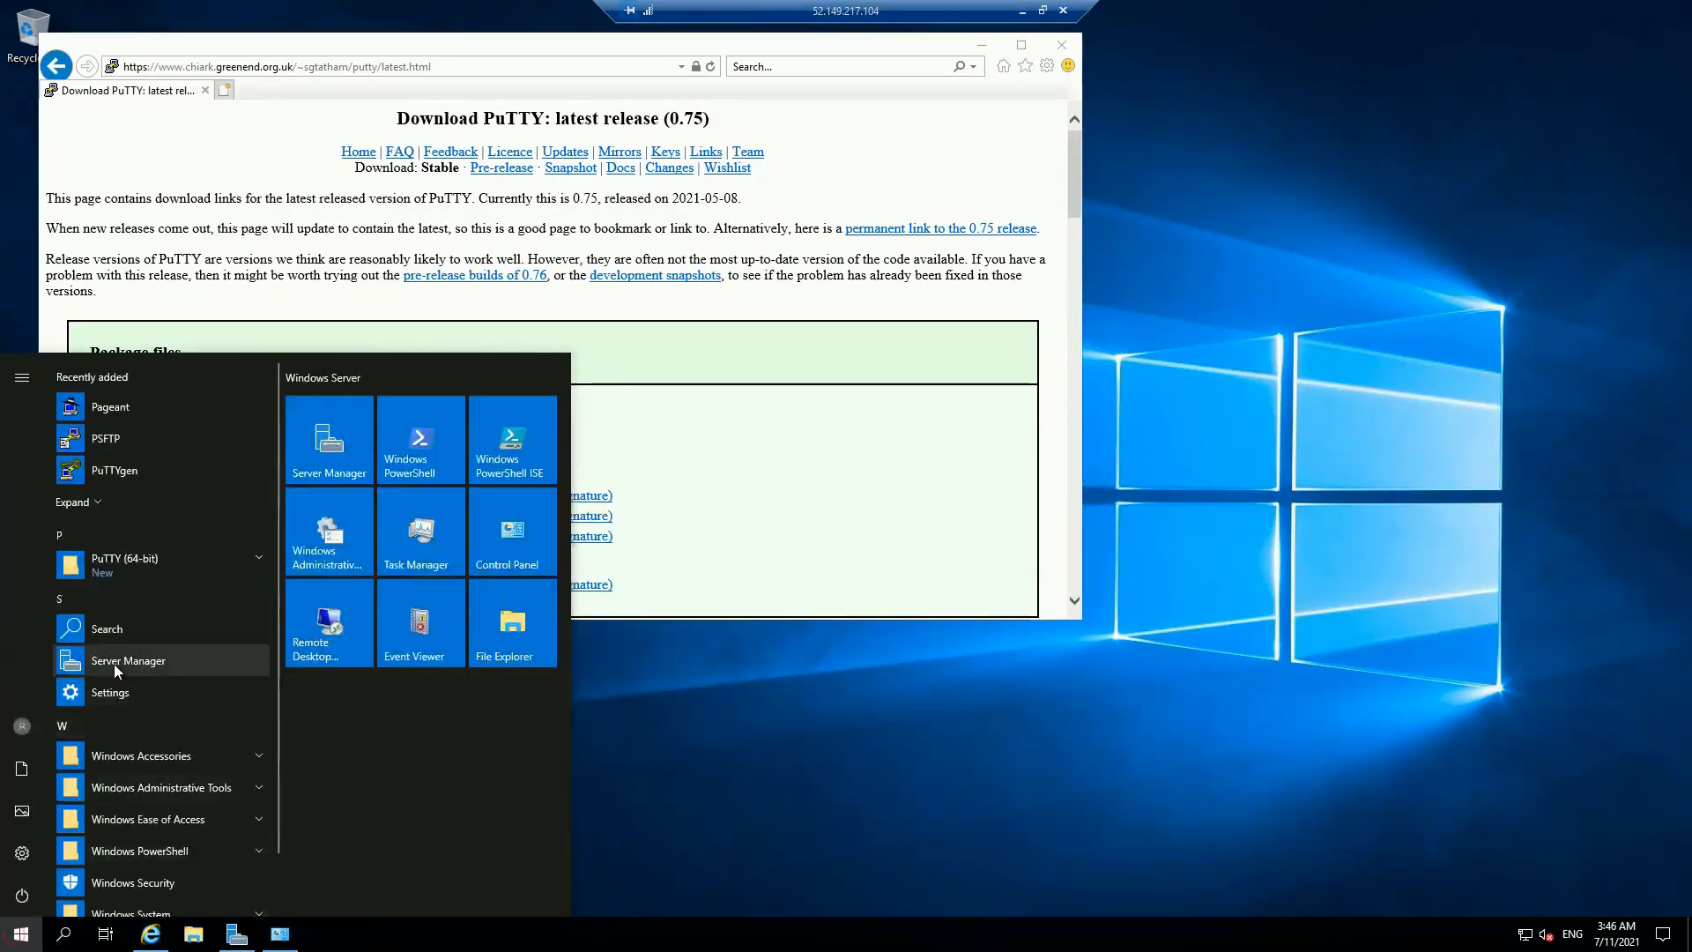
click(148, 558)
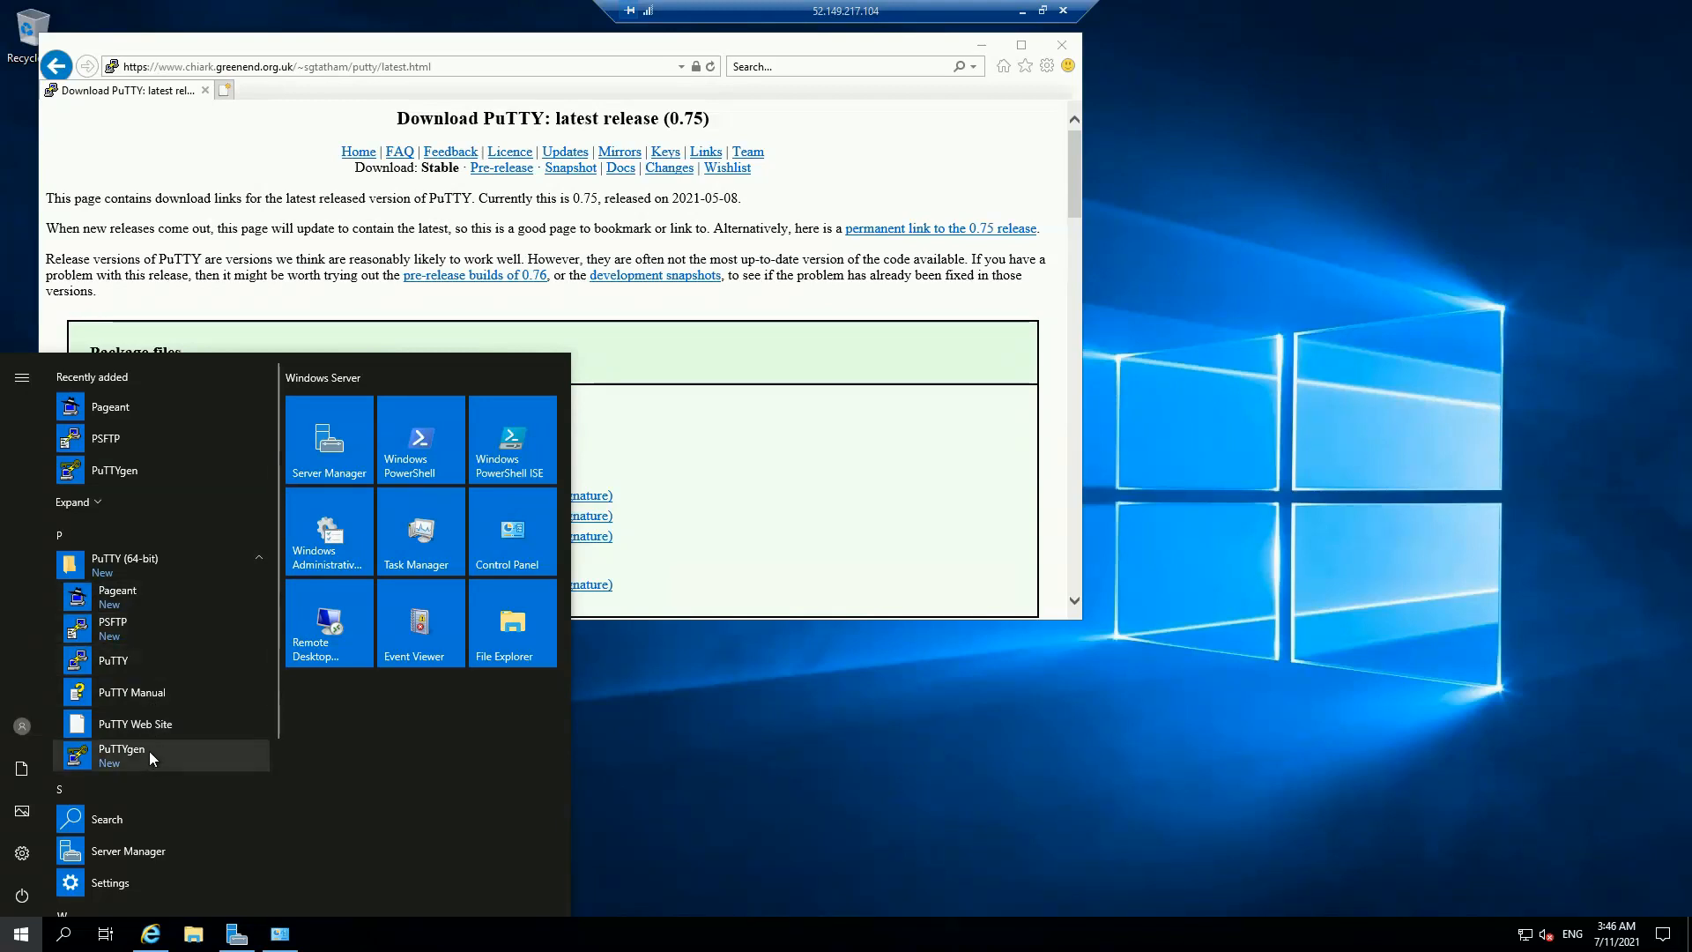
click(135, 660)
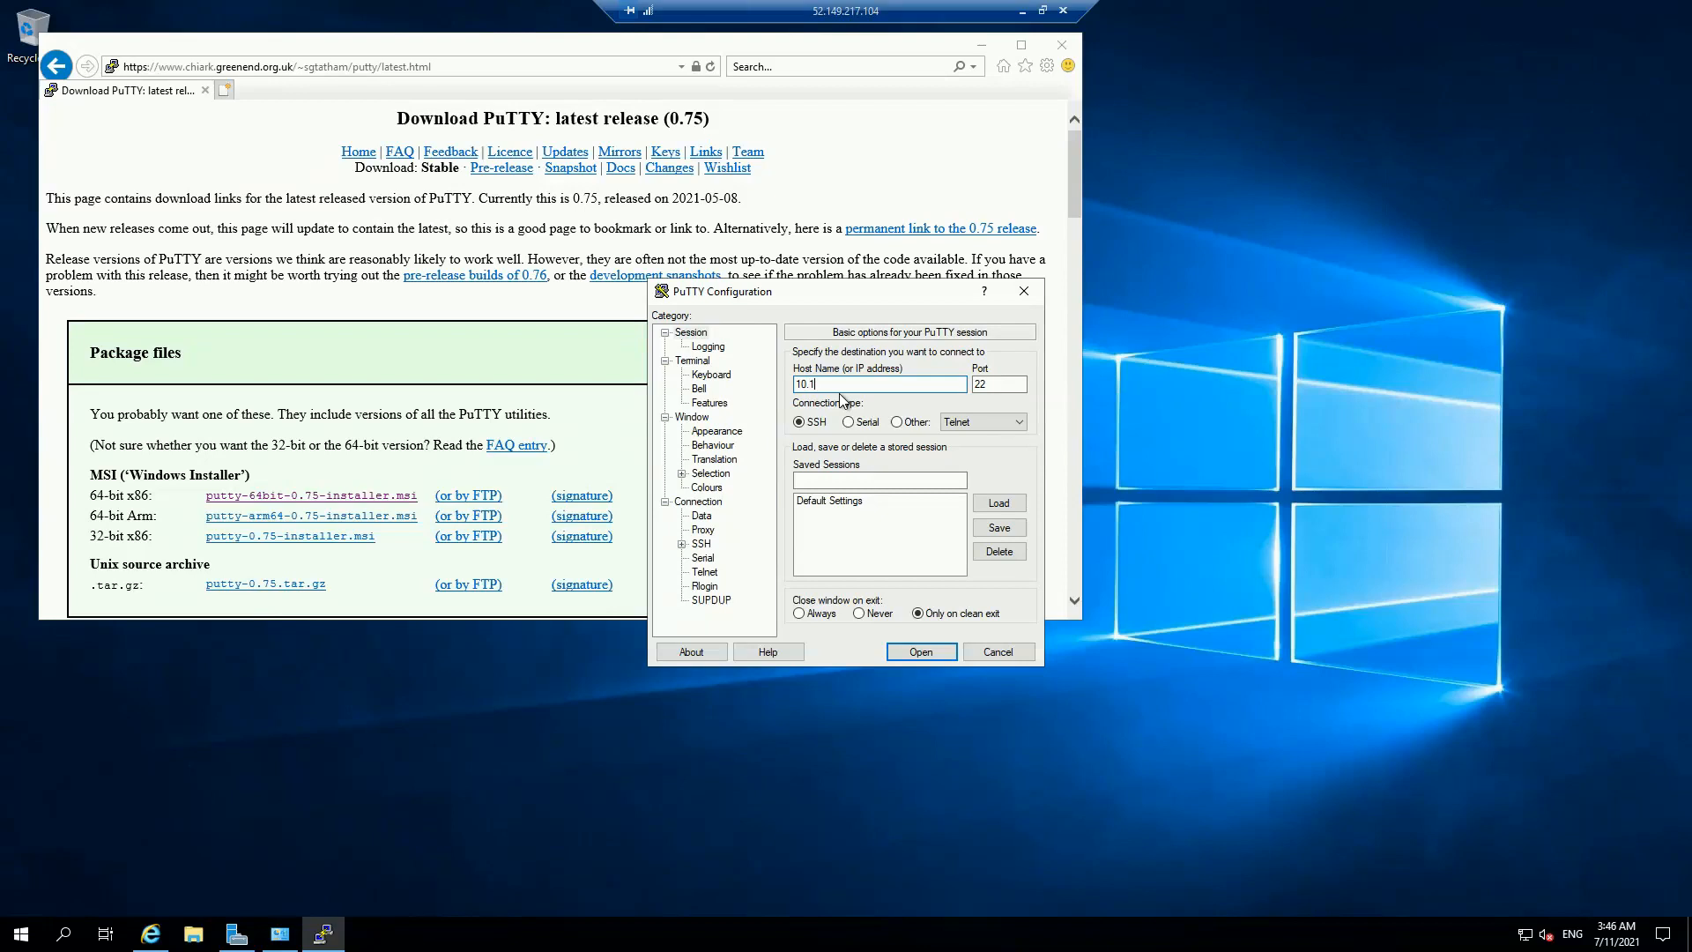
Step: Connect by SSH to 10.1.1.6 and log in as desktop with the account password
text(10.1.1.6)
key(Return)
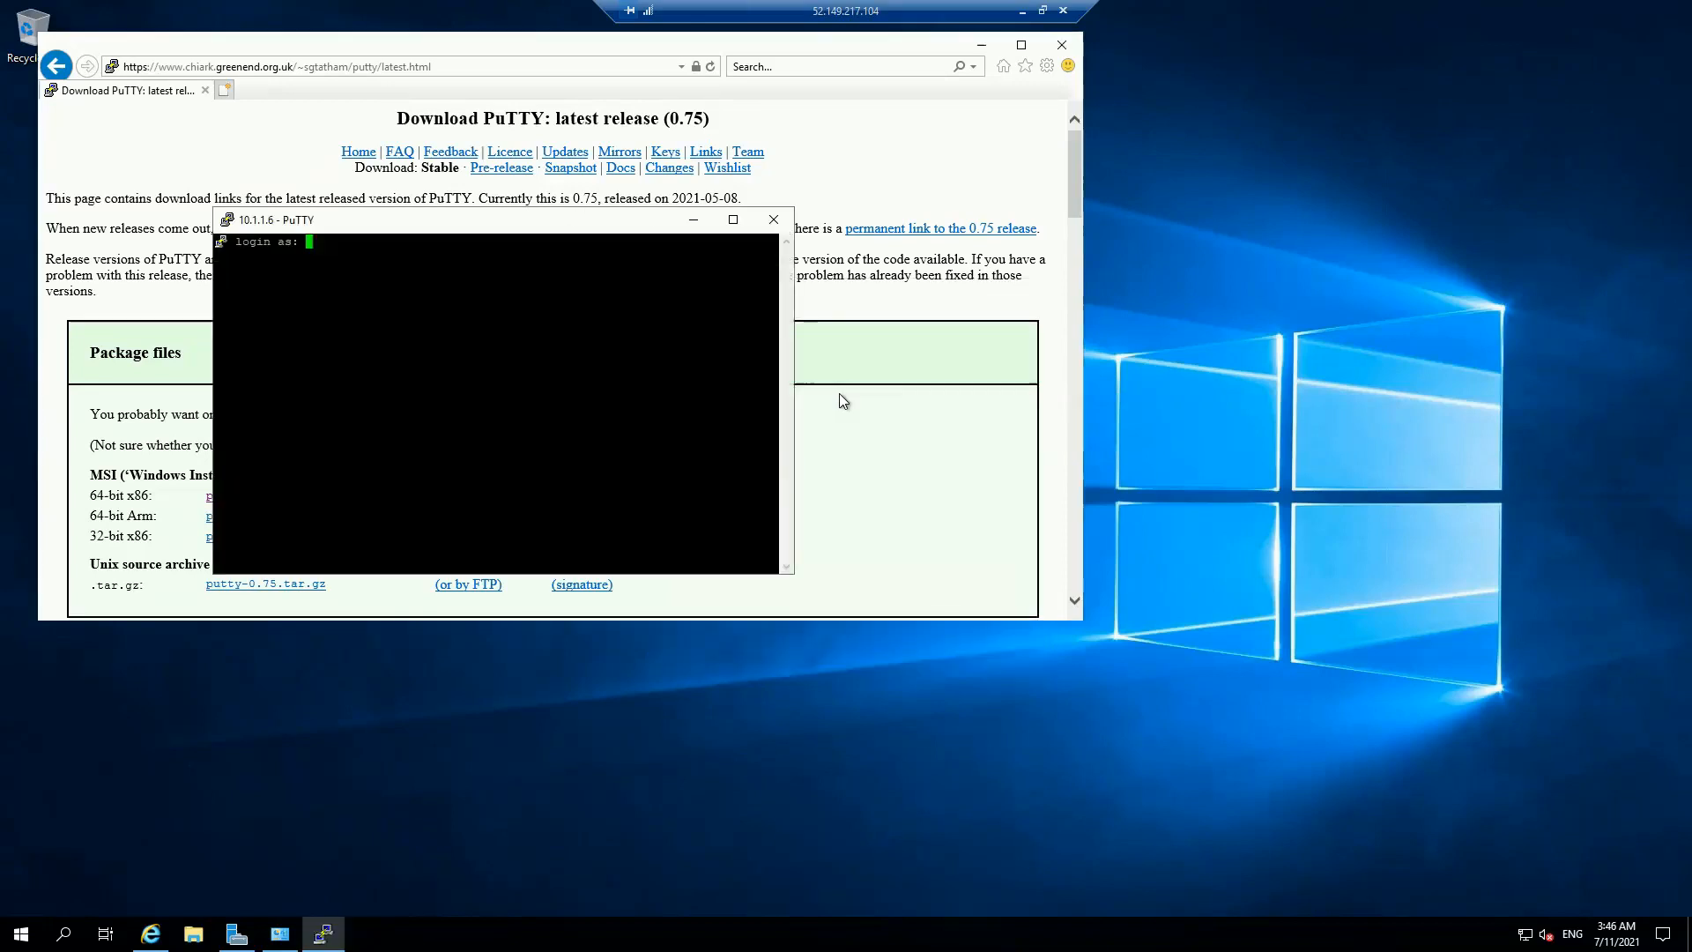
text(desktop)
key(Return)
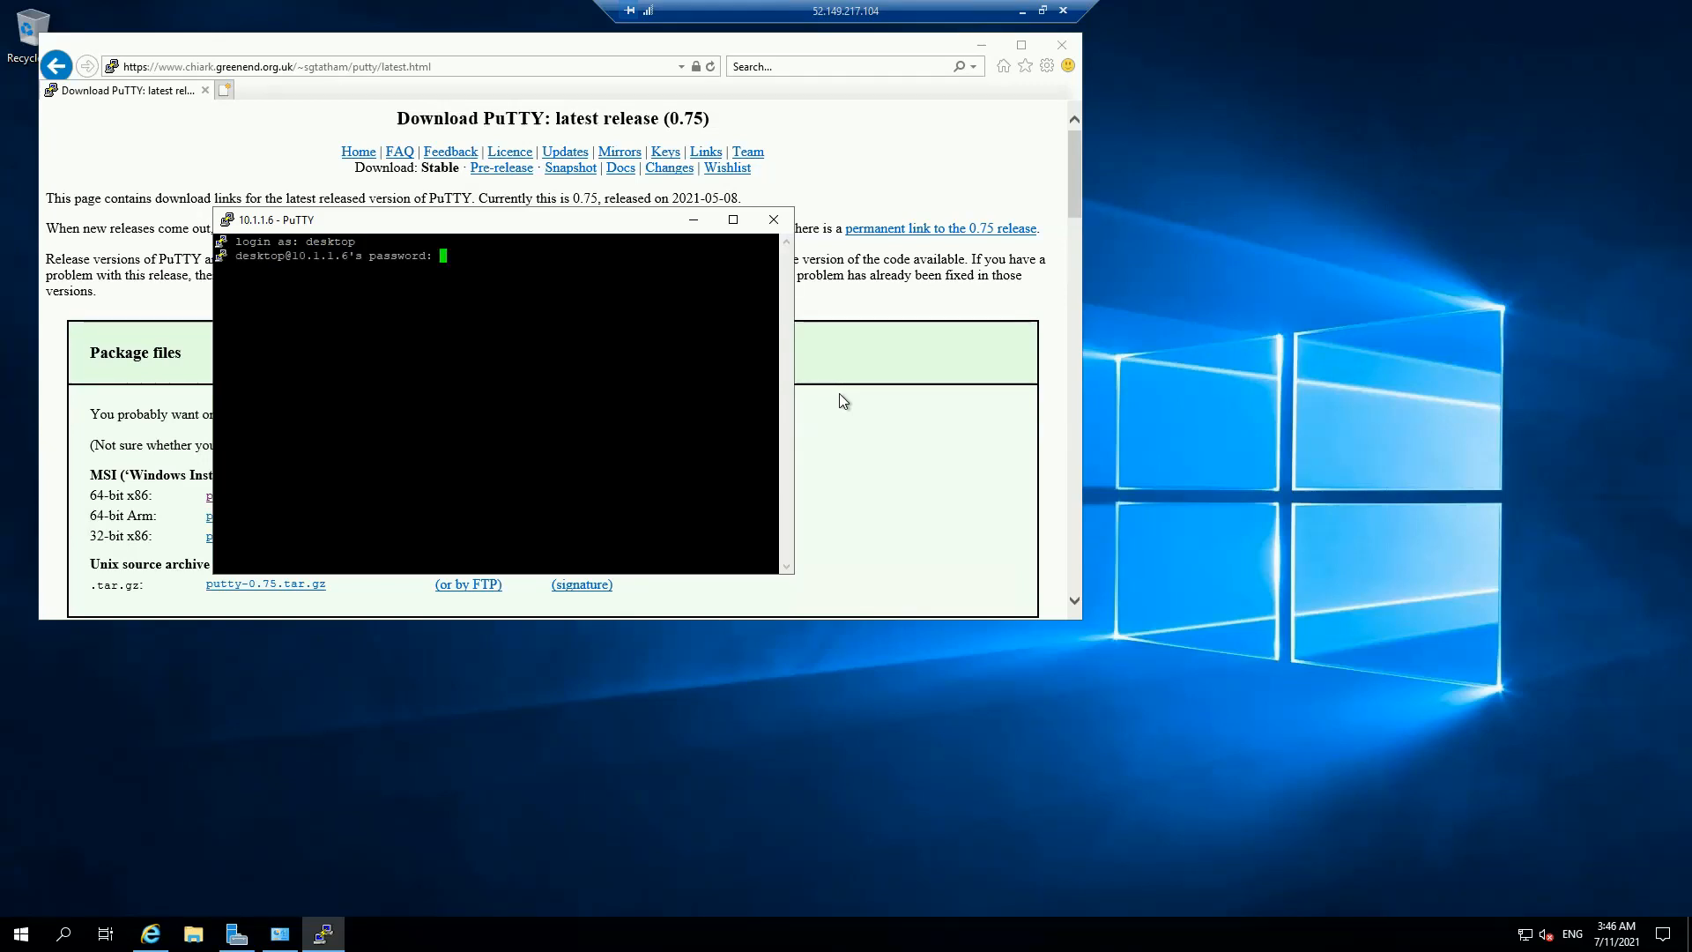
key(Return)
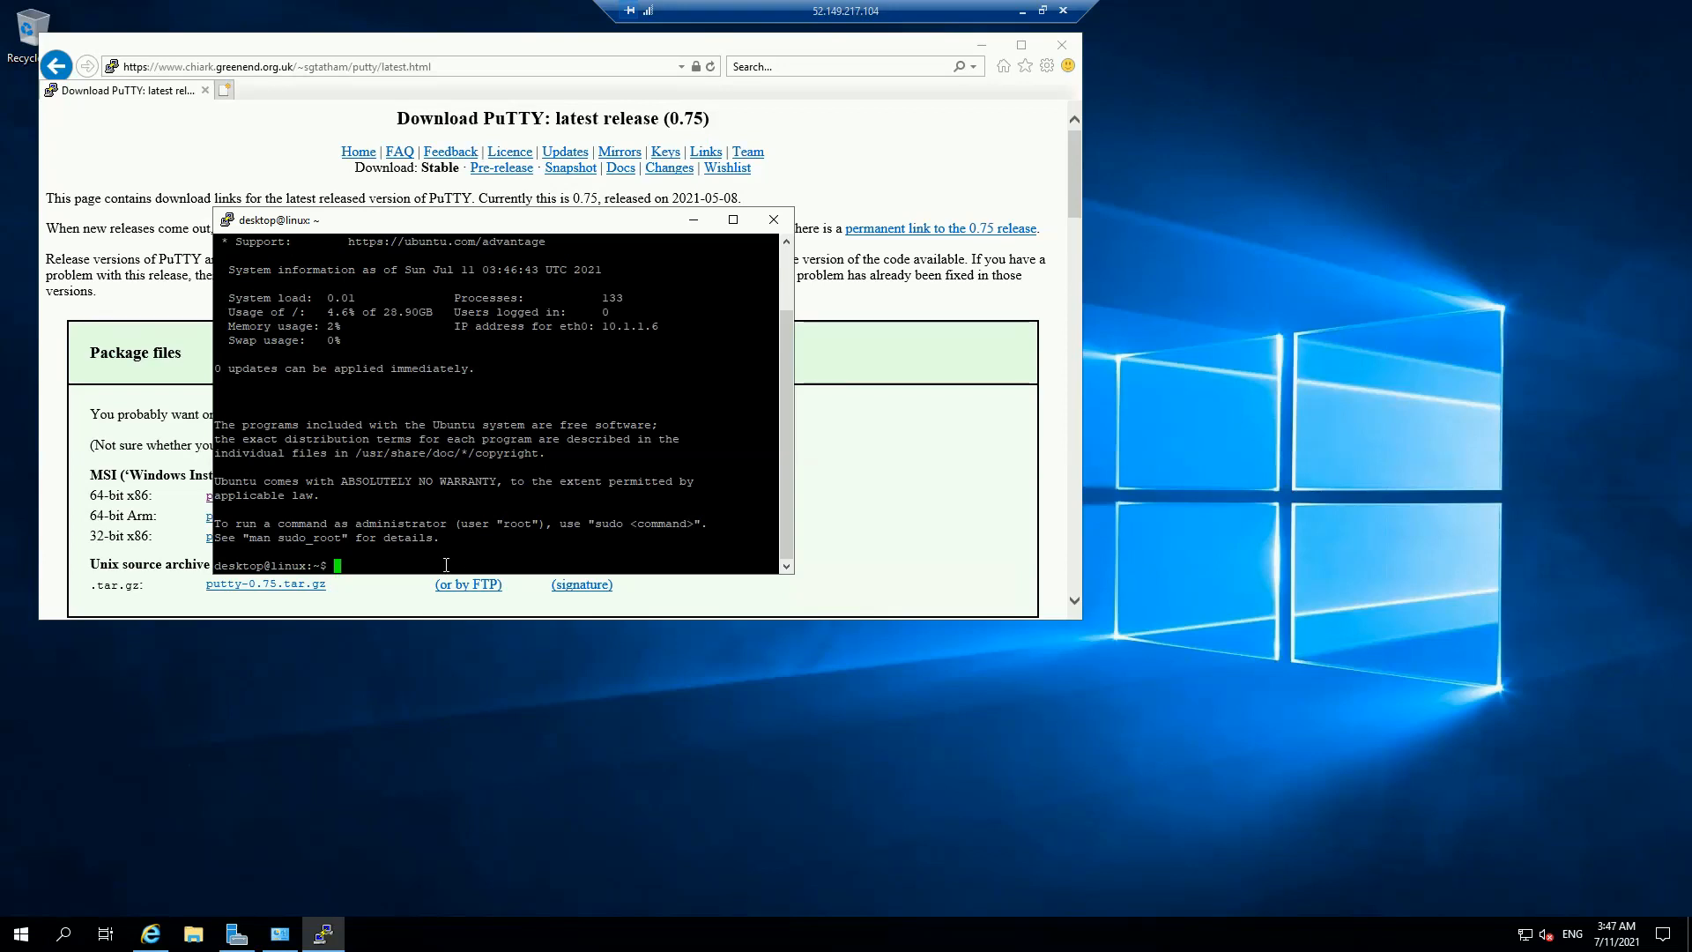
Step: Become root with sudo -i, run apt-get update, then apt-get install apache2 -y
text(sudo -i)
key(Return)
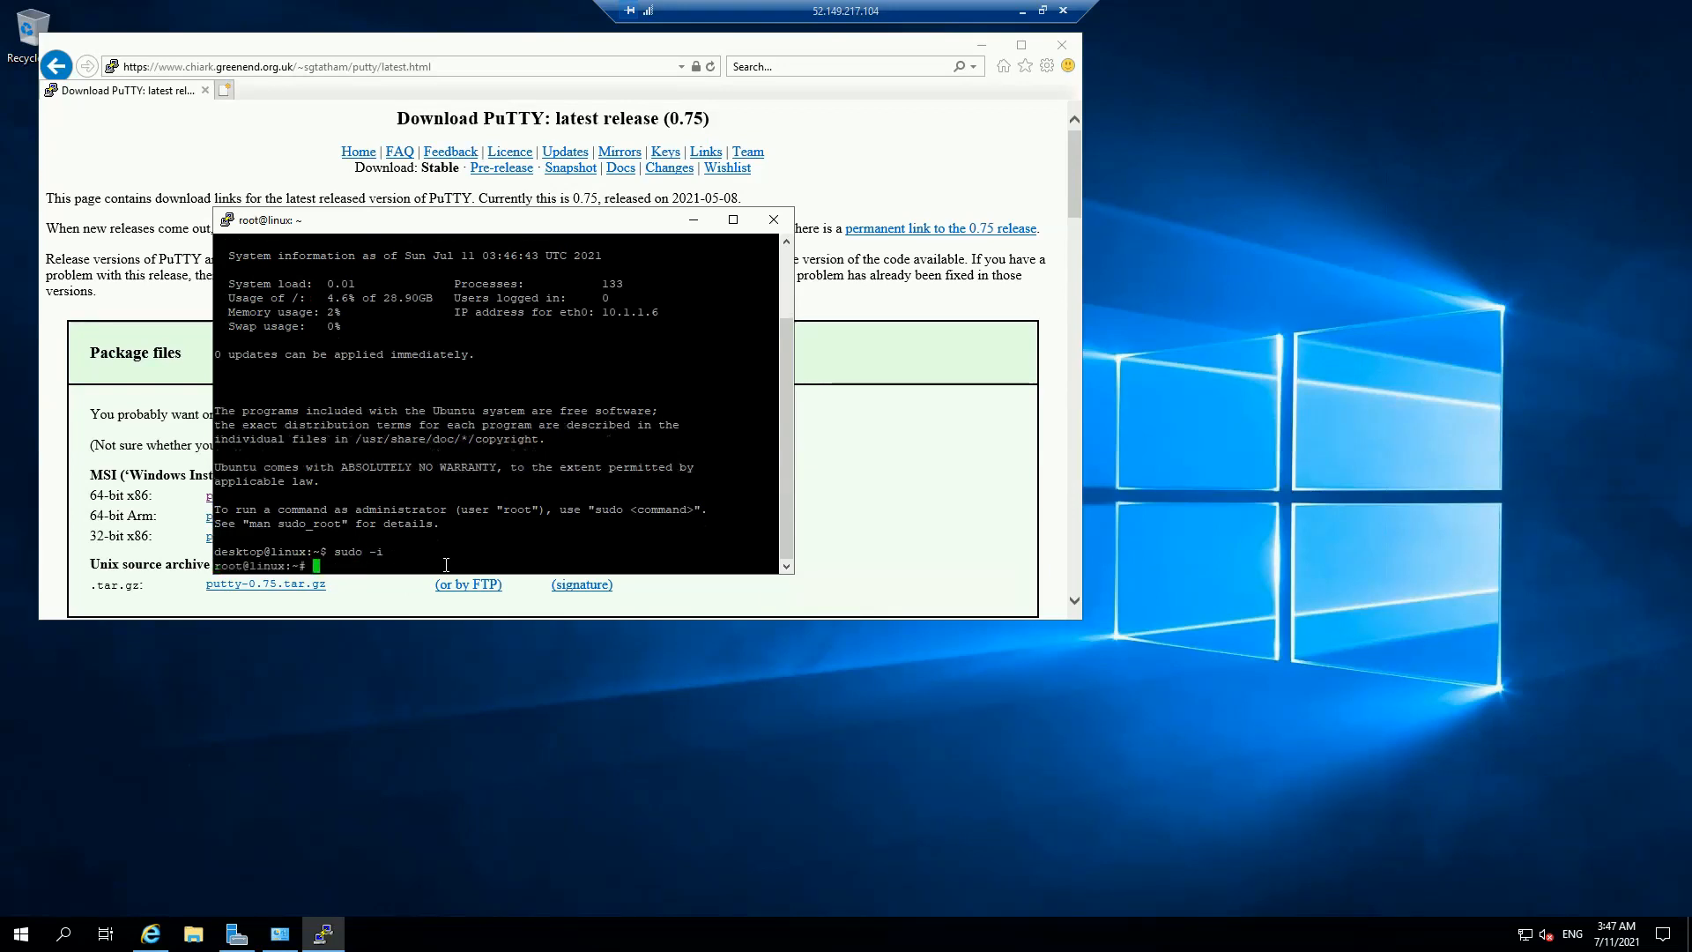
text(apt-get uo)
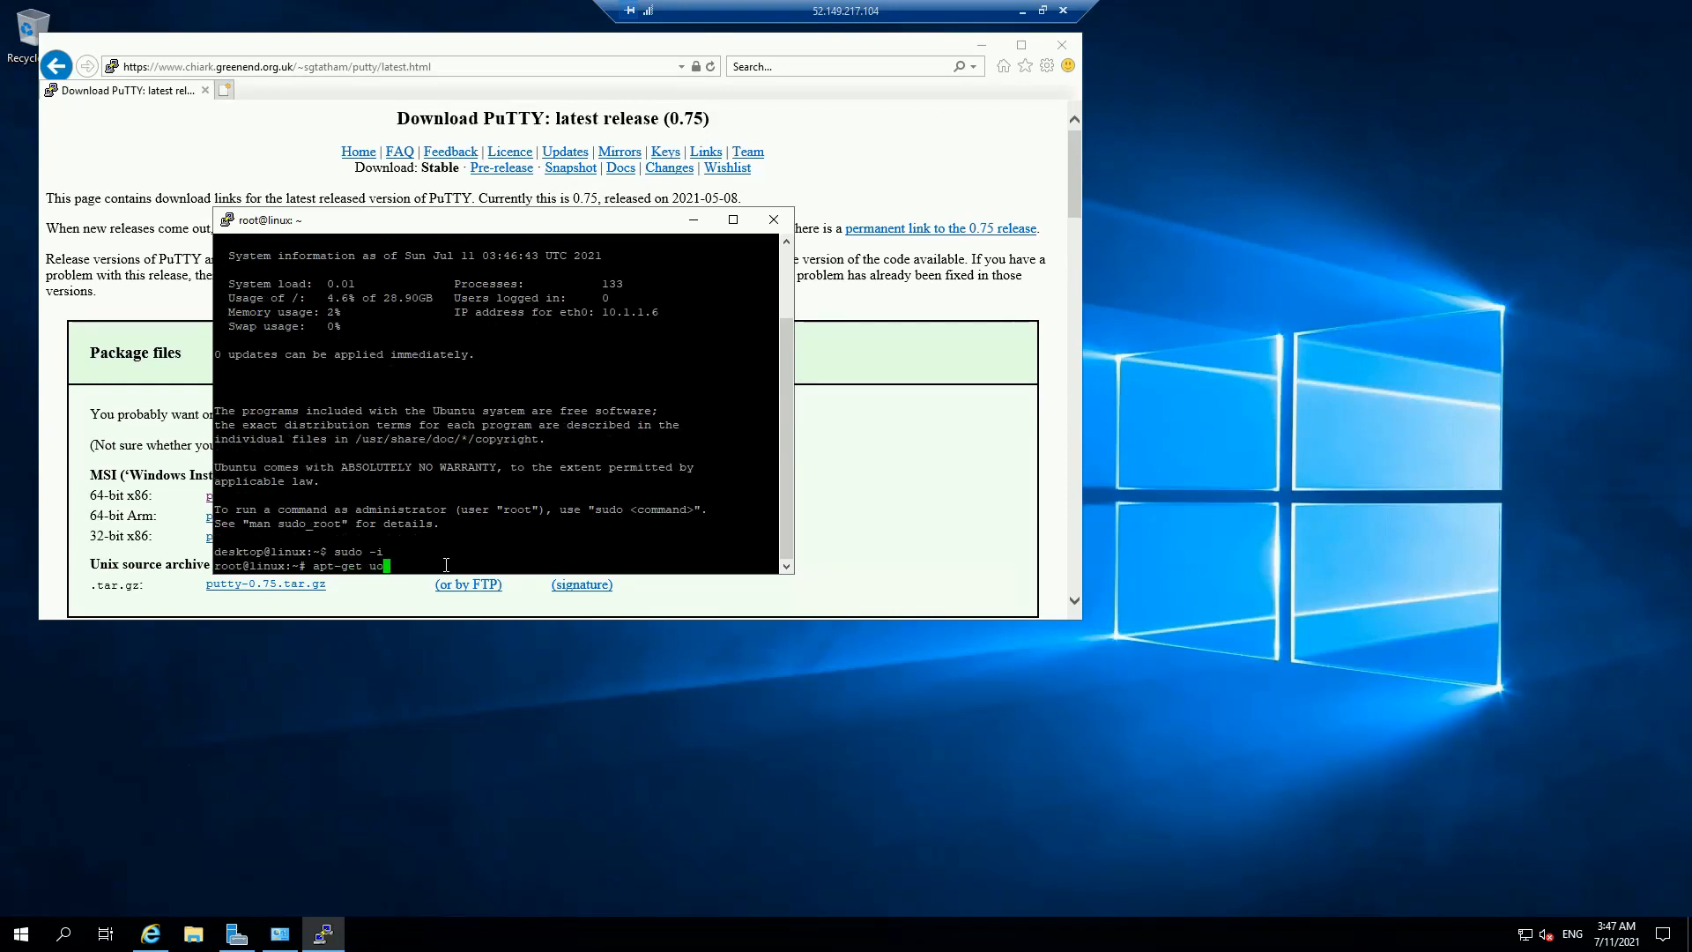
key(BackSpace)
text(pdate)
key(Return)
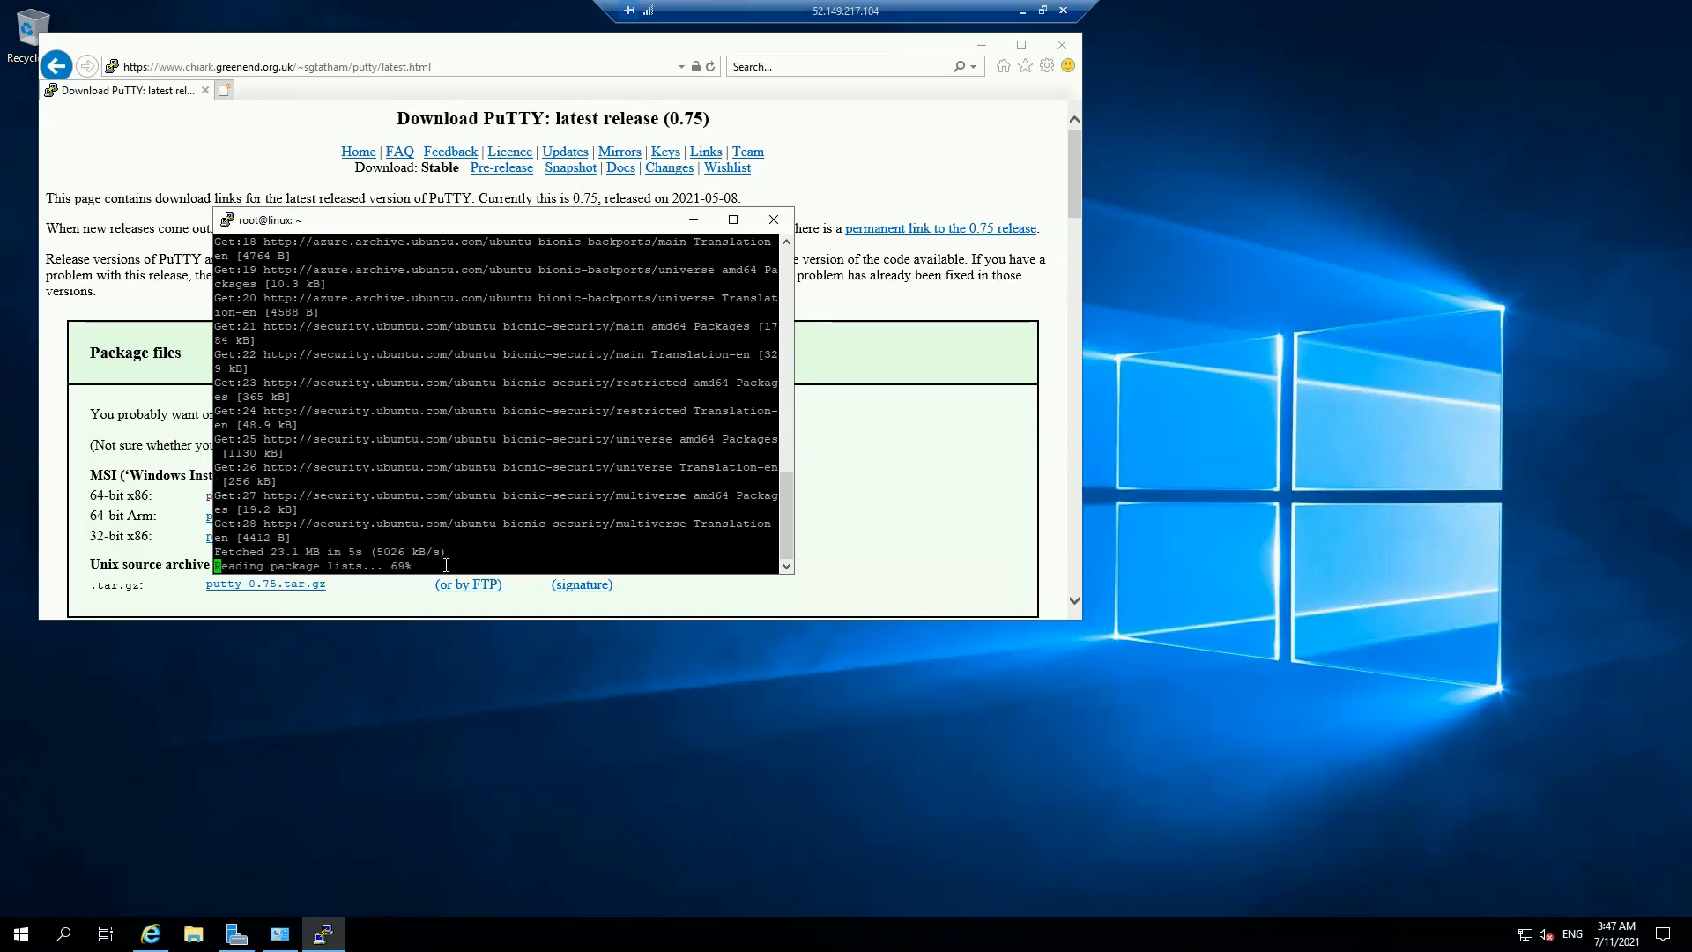
text(ap)
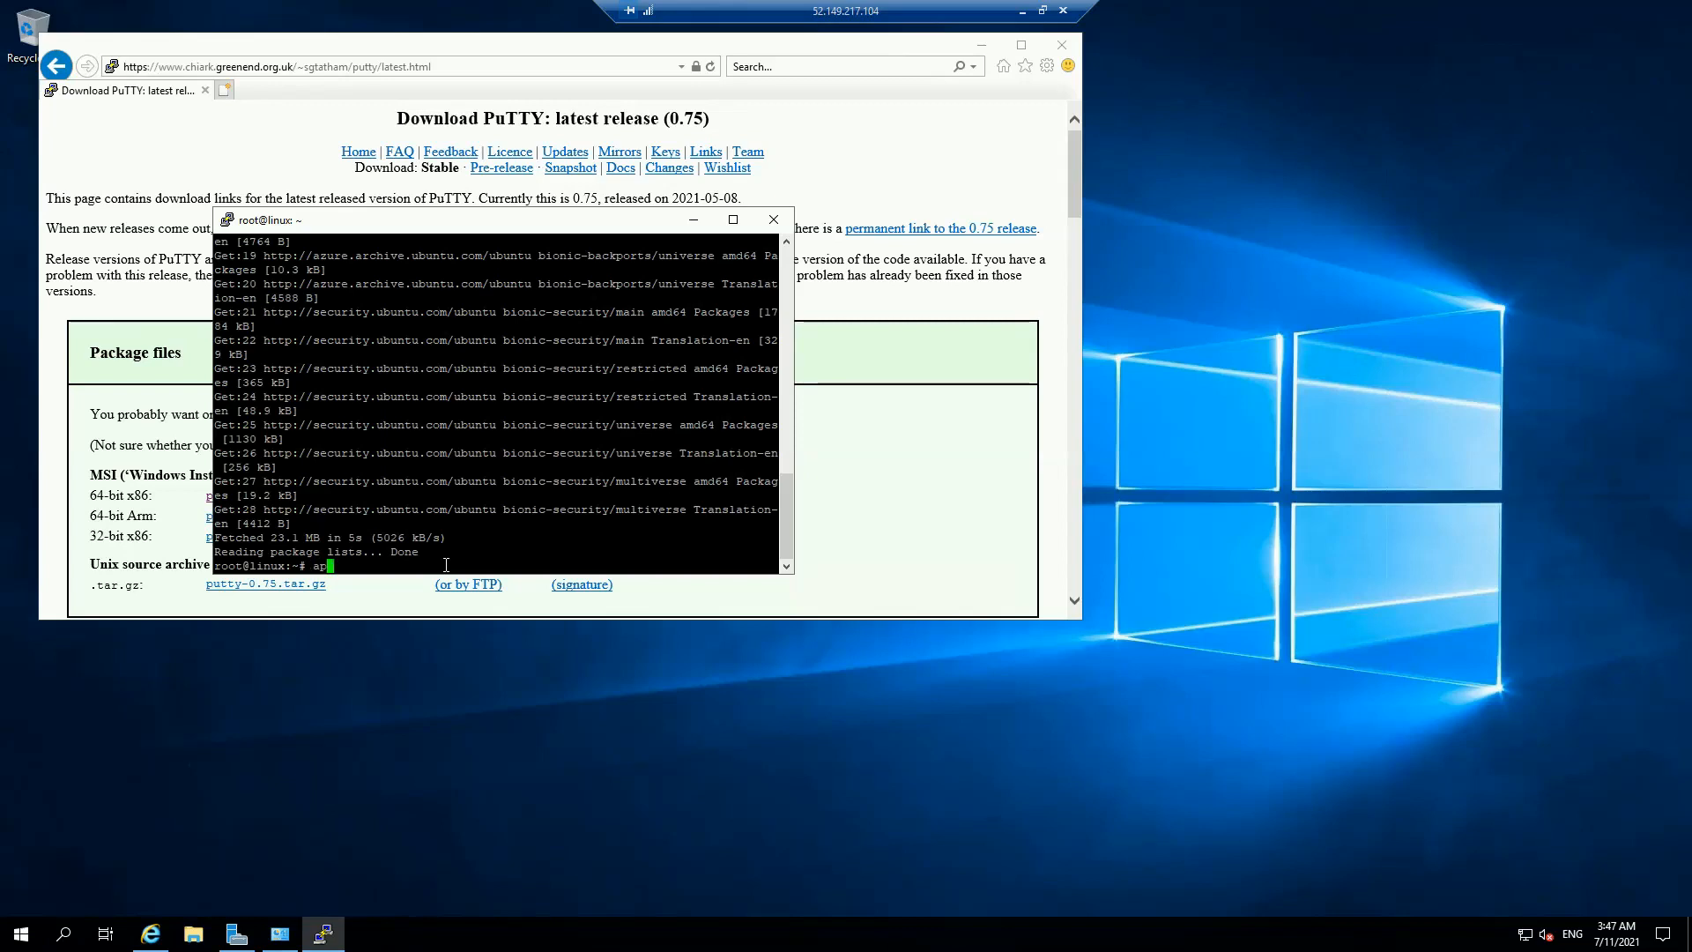
text(t-get)
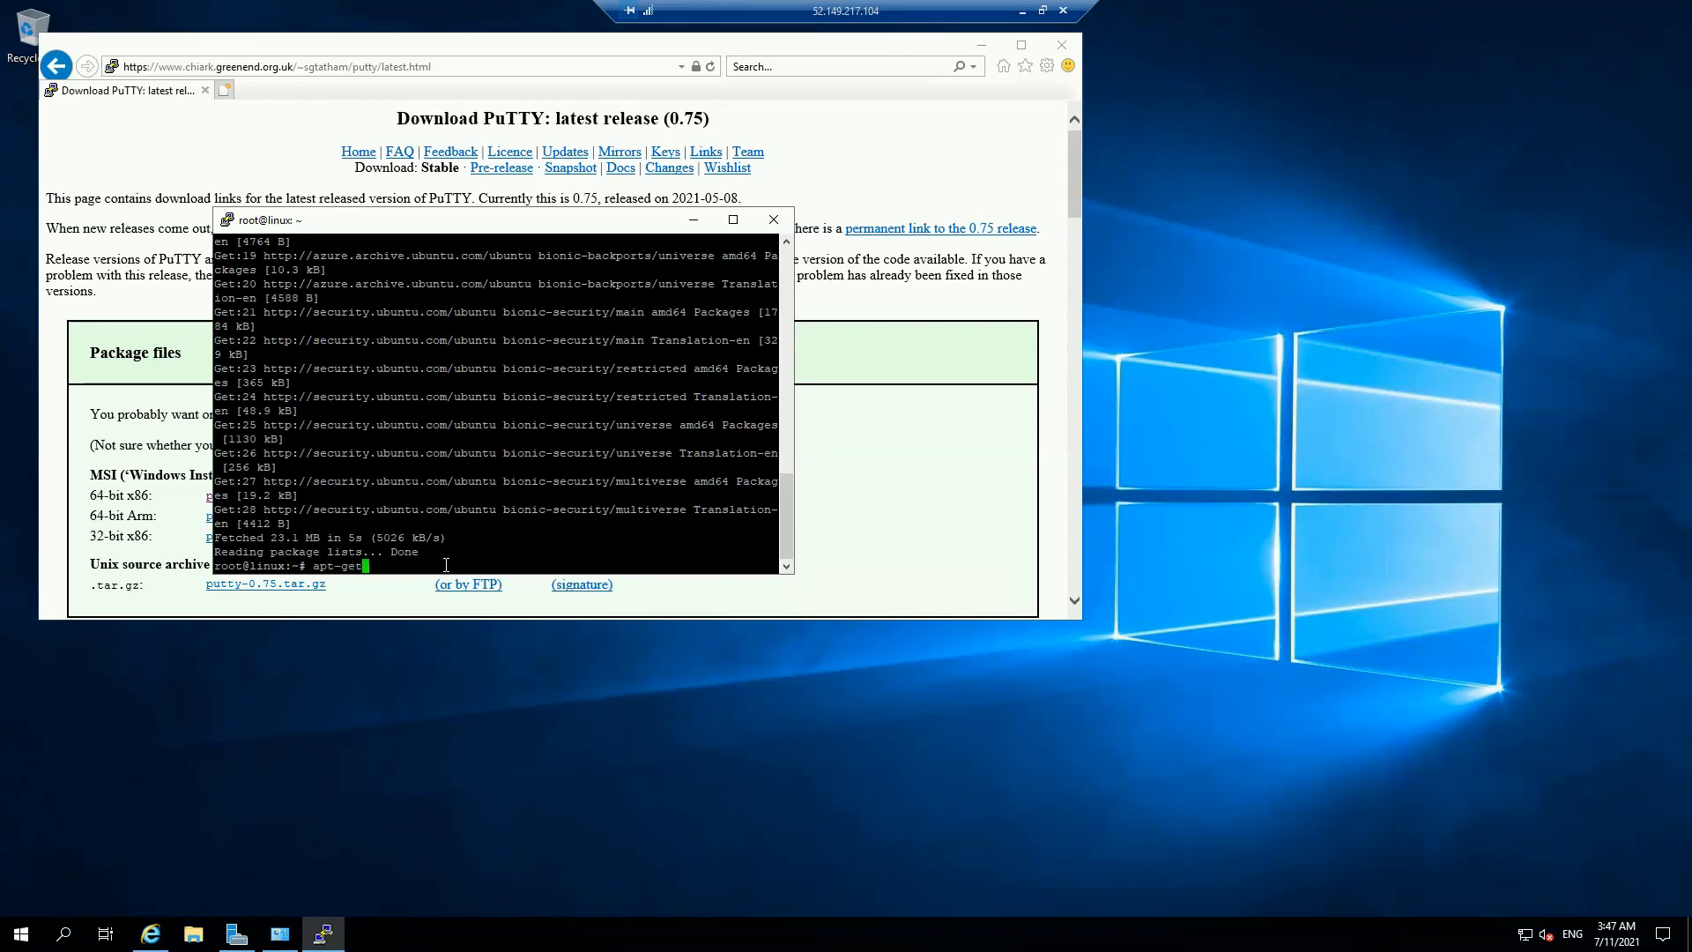
text( install apache2 -y)
key(Return)
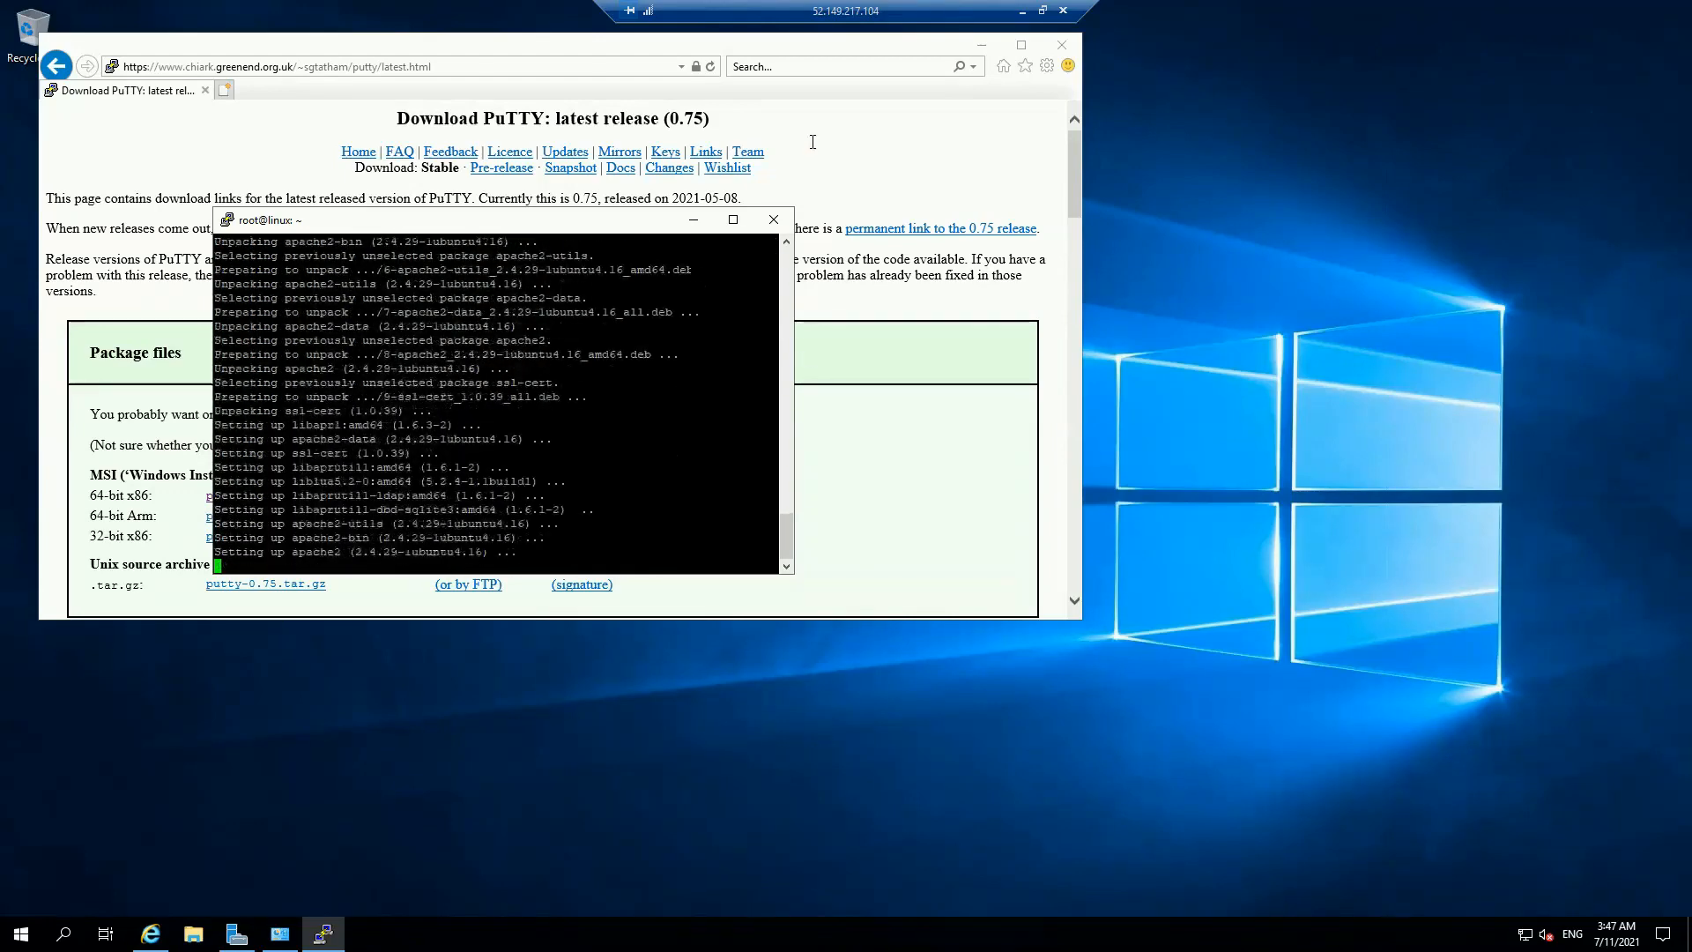
Step: In a new Internet Explorer tab, browse to 10.1.1.6 to show Apache2's 'It works!' page
click(229, 92)
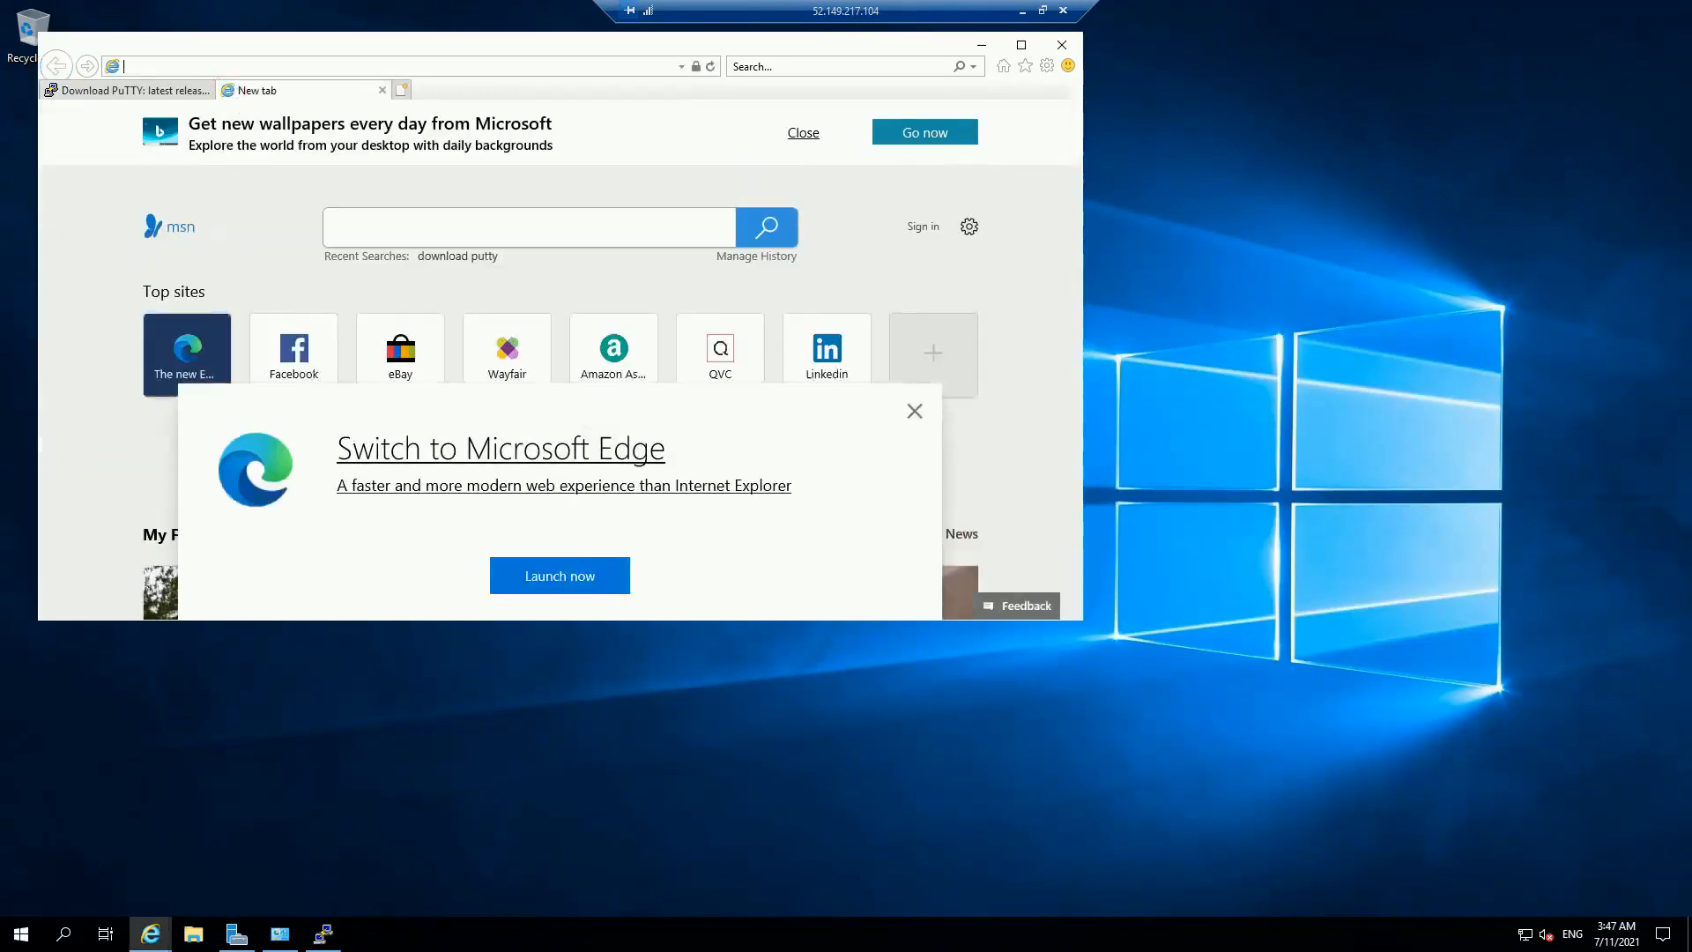
click(313, 941)
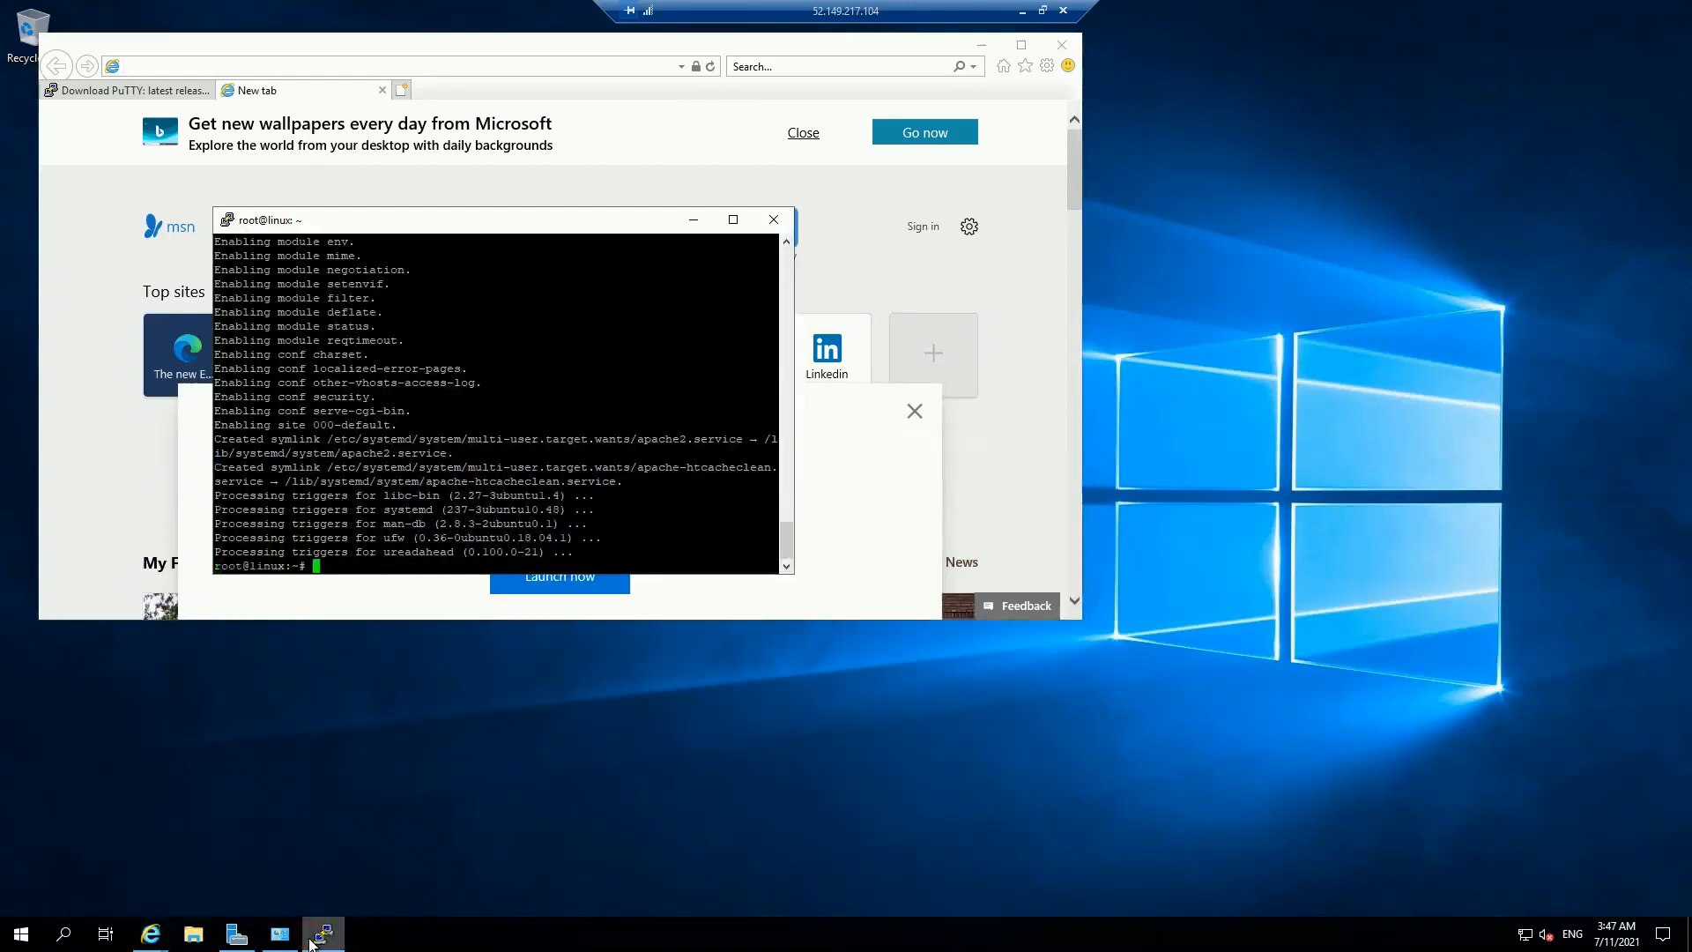
click(313, 939)
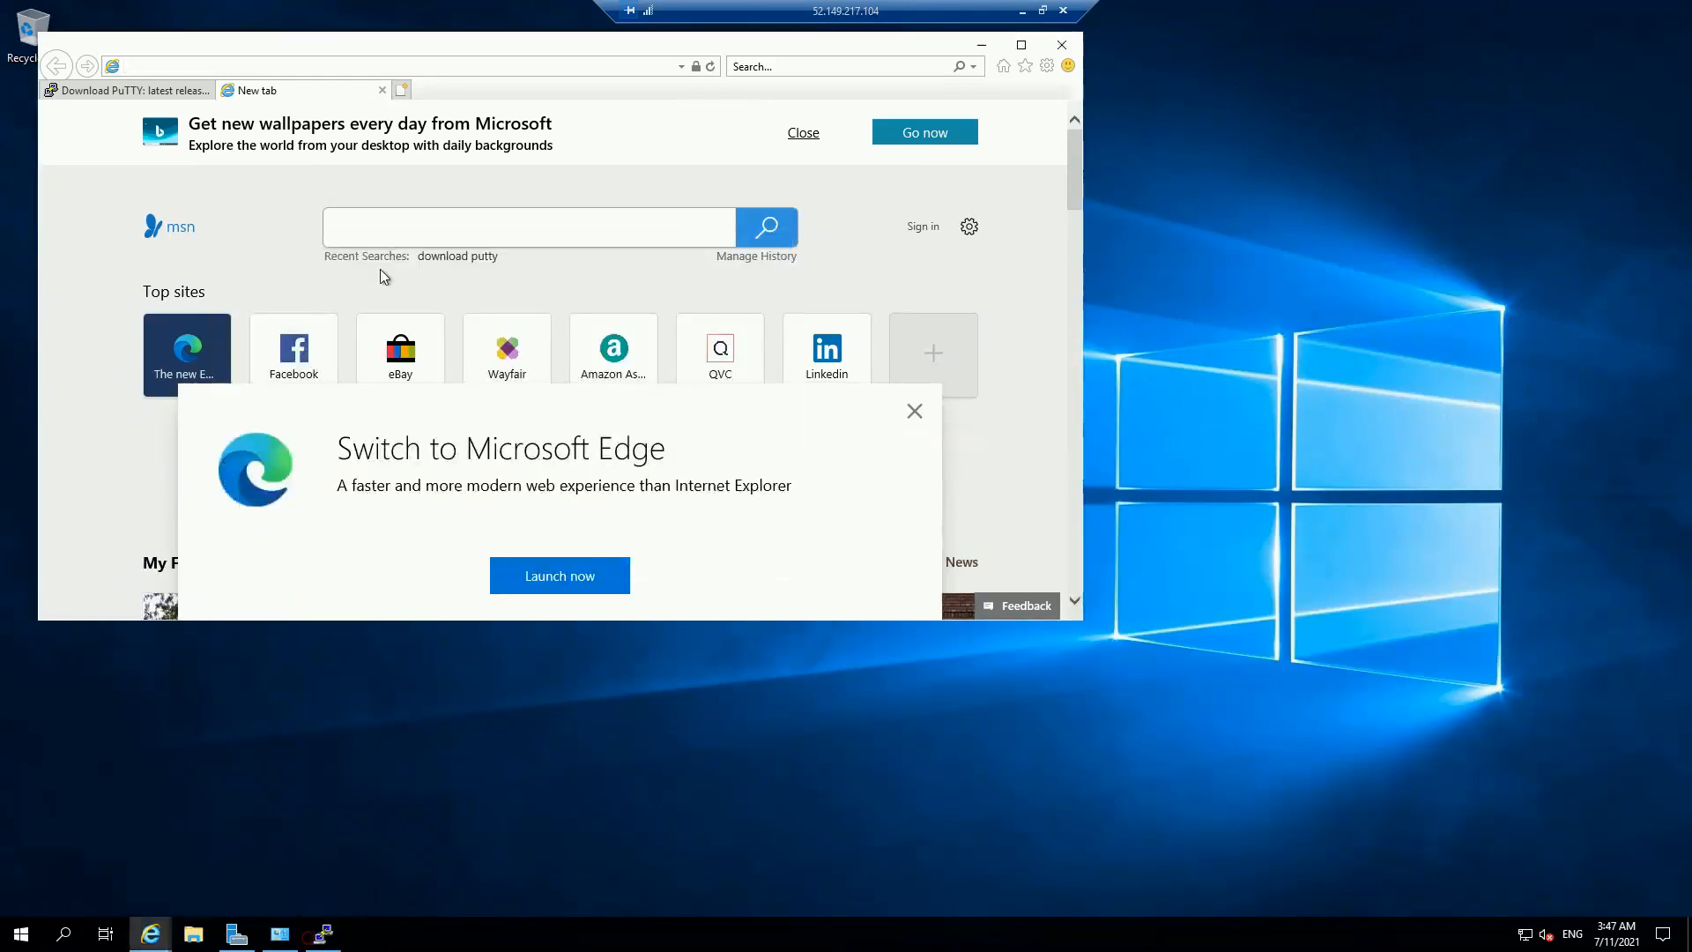
click(288, 68)
text(10.1.1.)
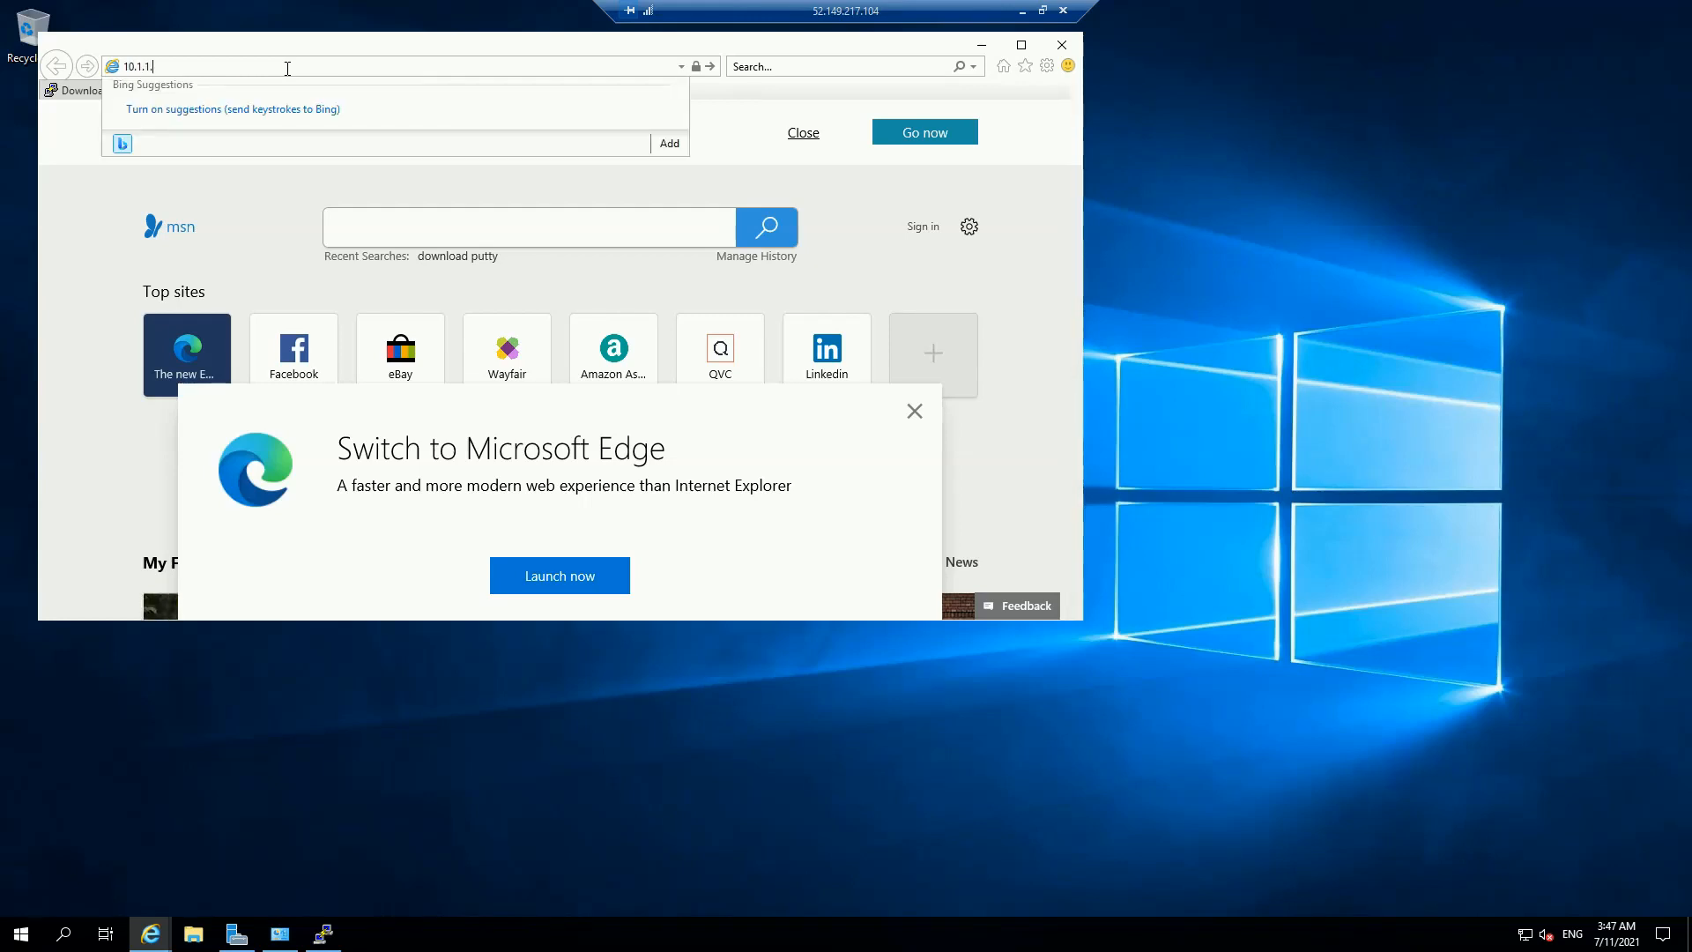
text(6)
key(Return)
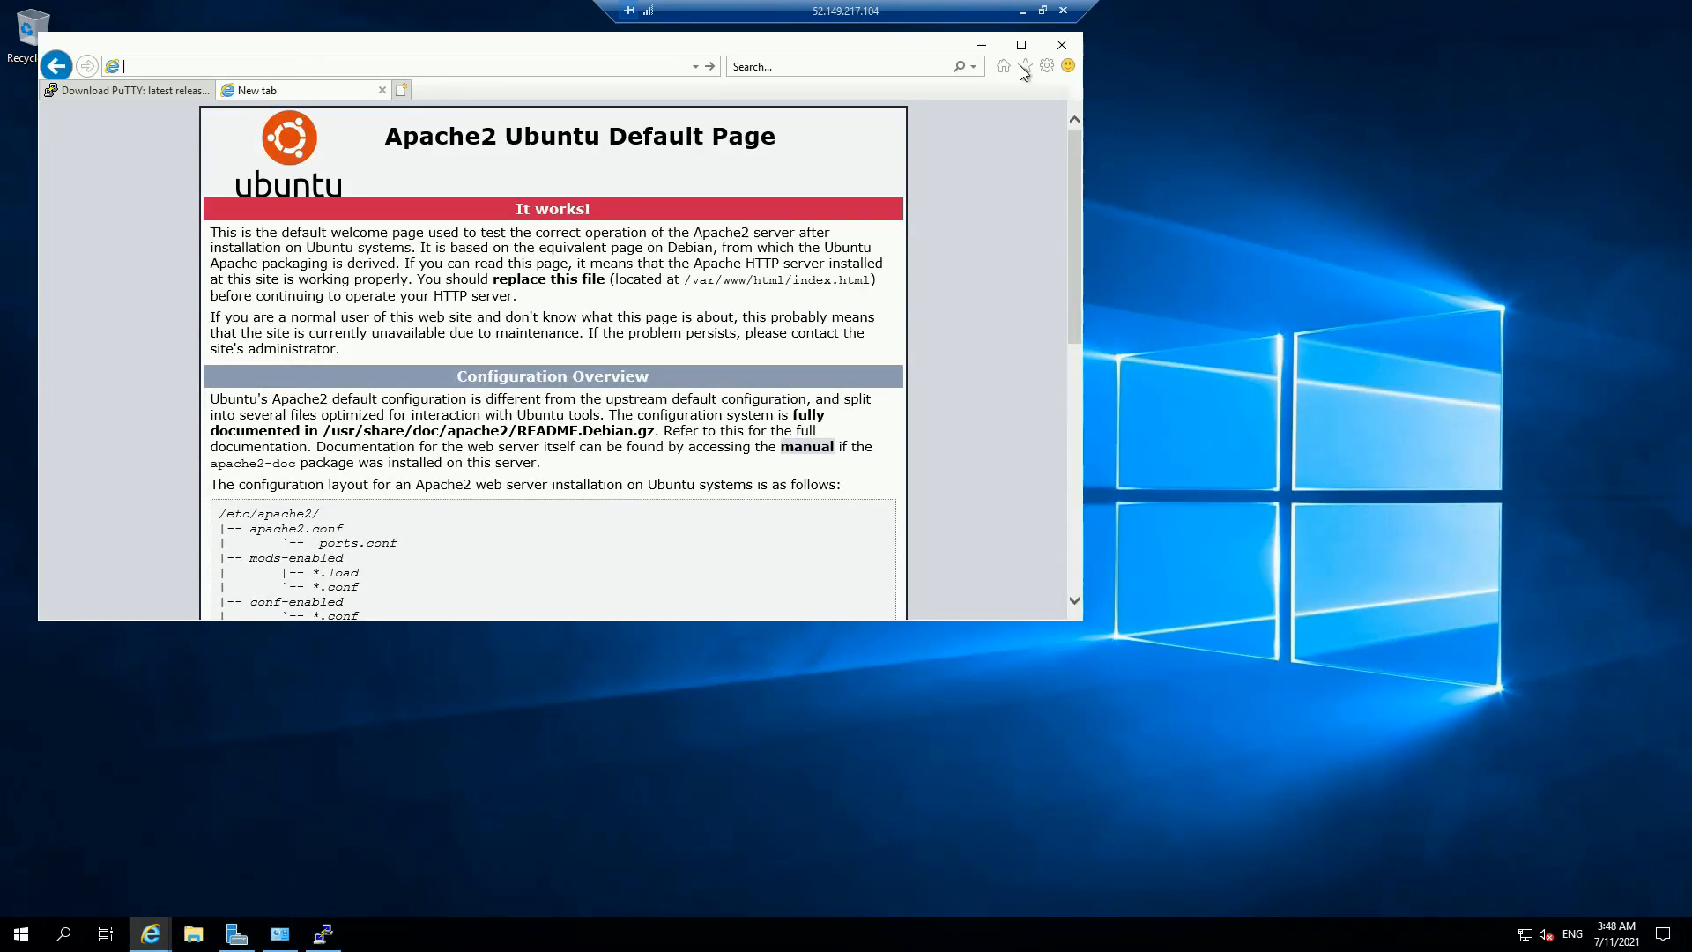
Step: Minimize the remote session and close the Resource JSON panel to show the VM overview
click(1023, 11)
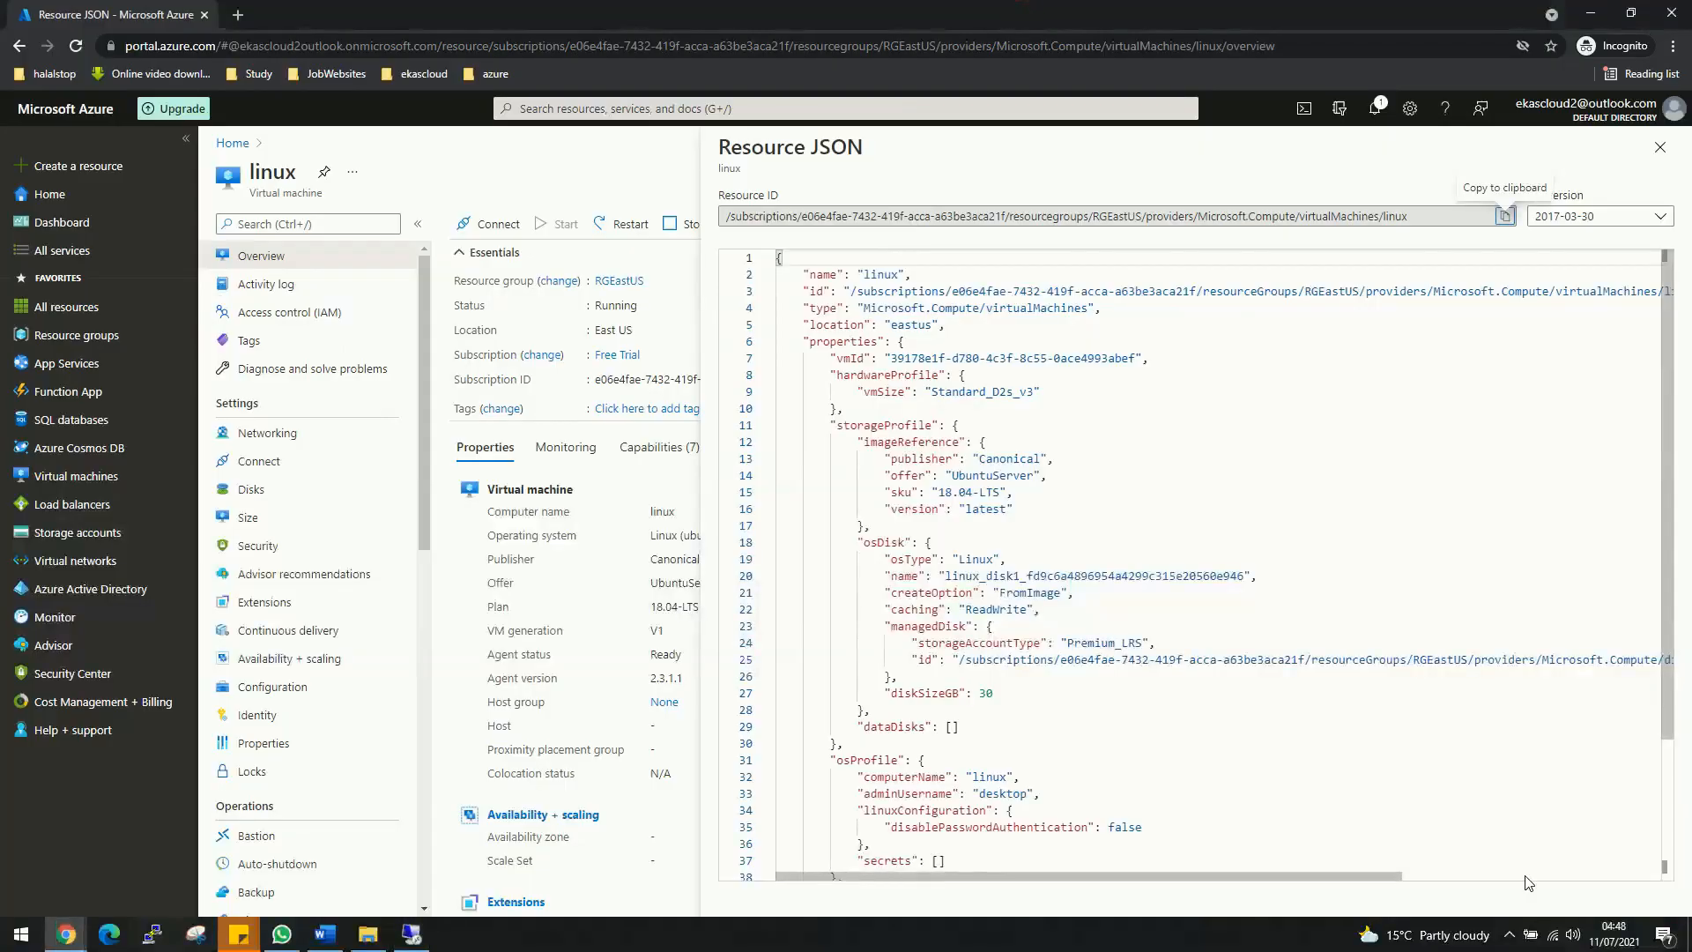
click(1660, 147)
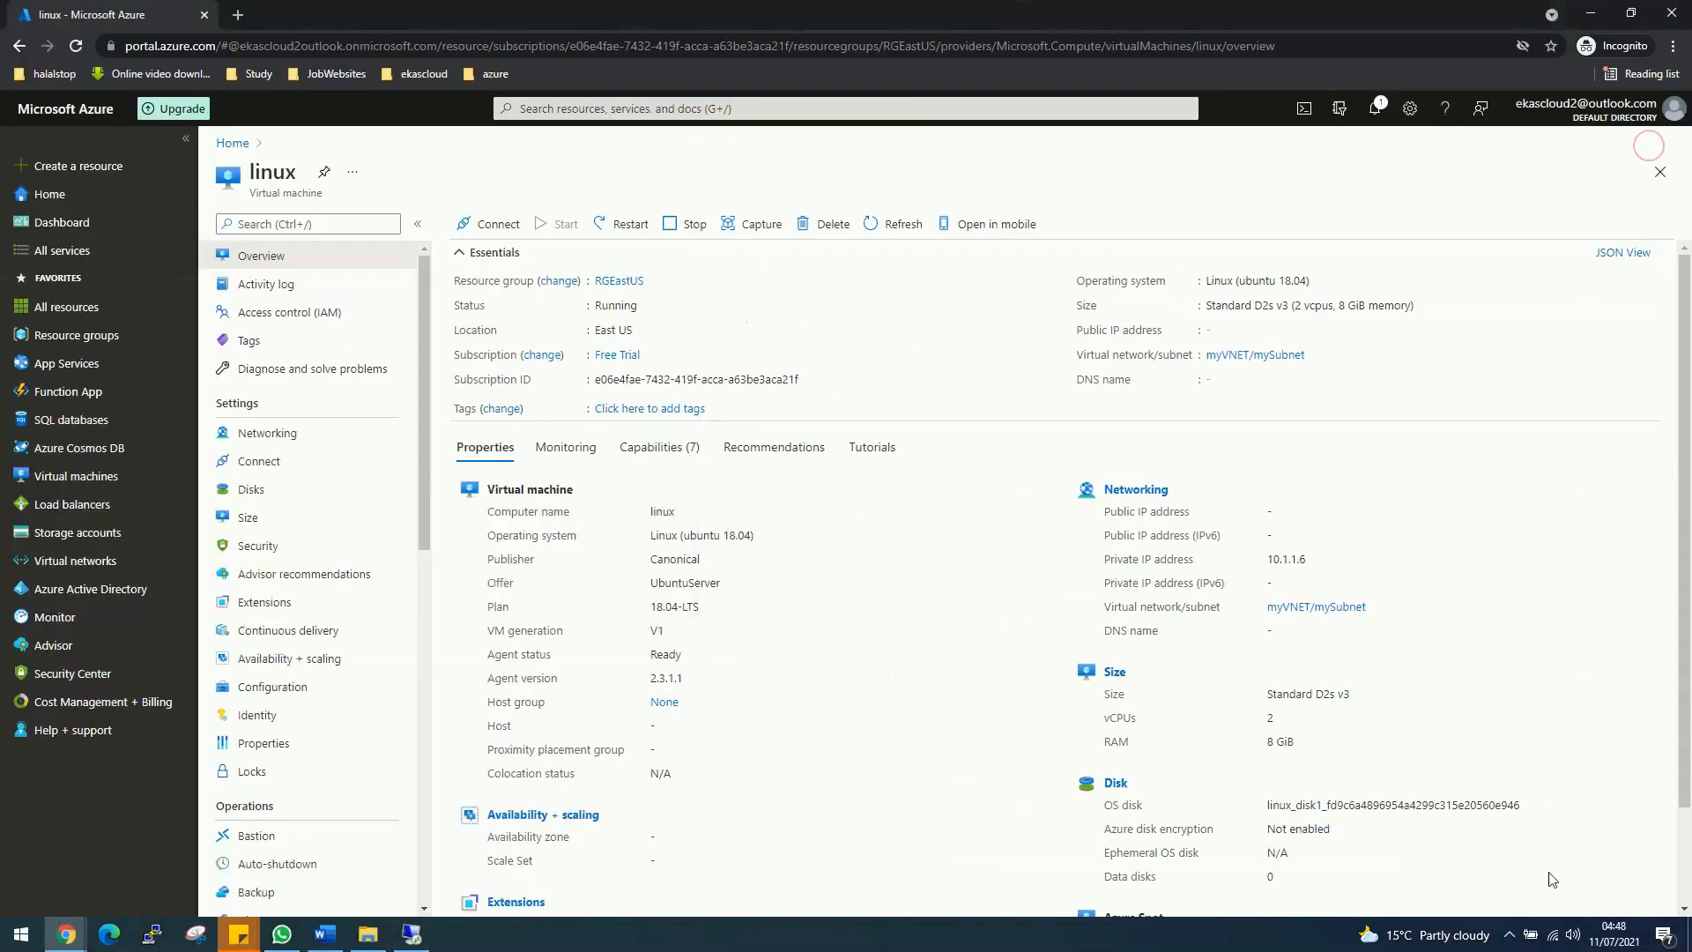
click(1510, 936)
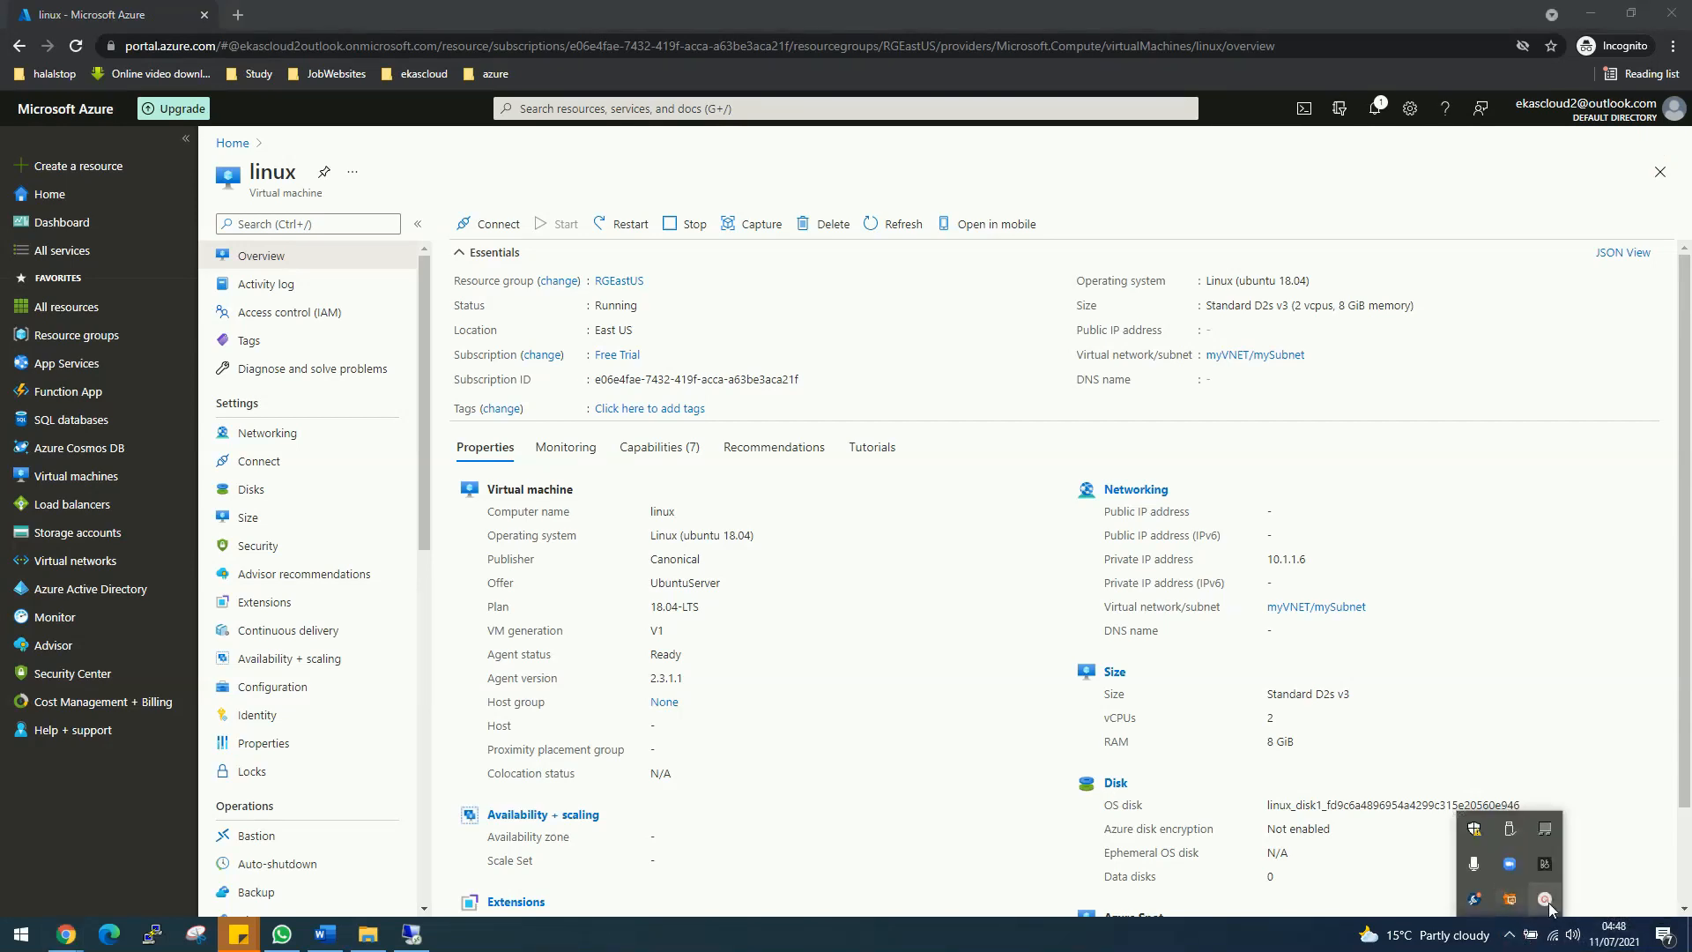
mouse_move(1545, 899)
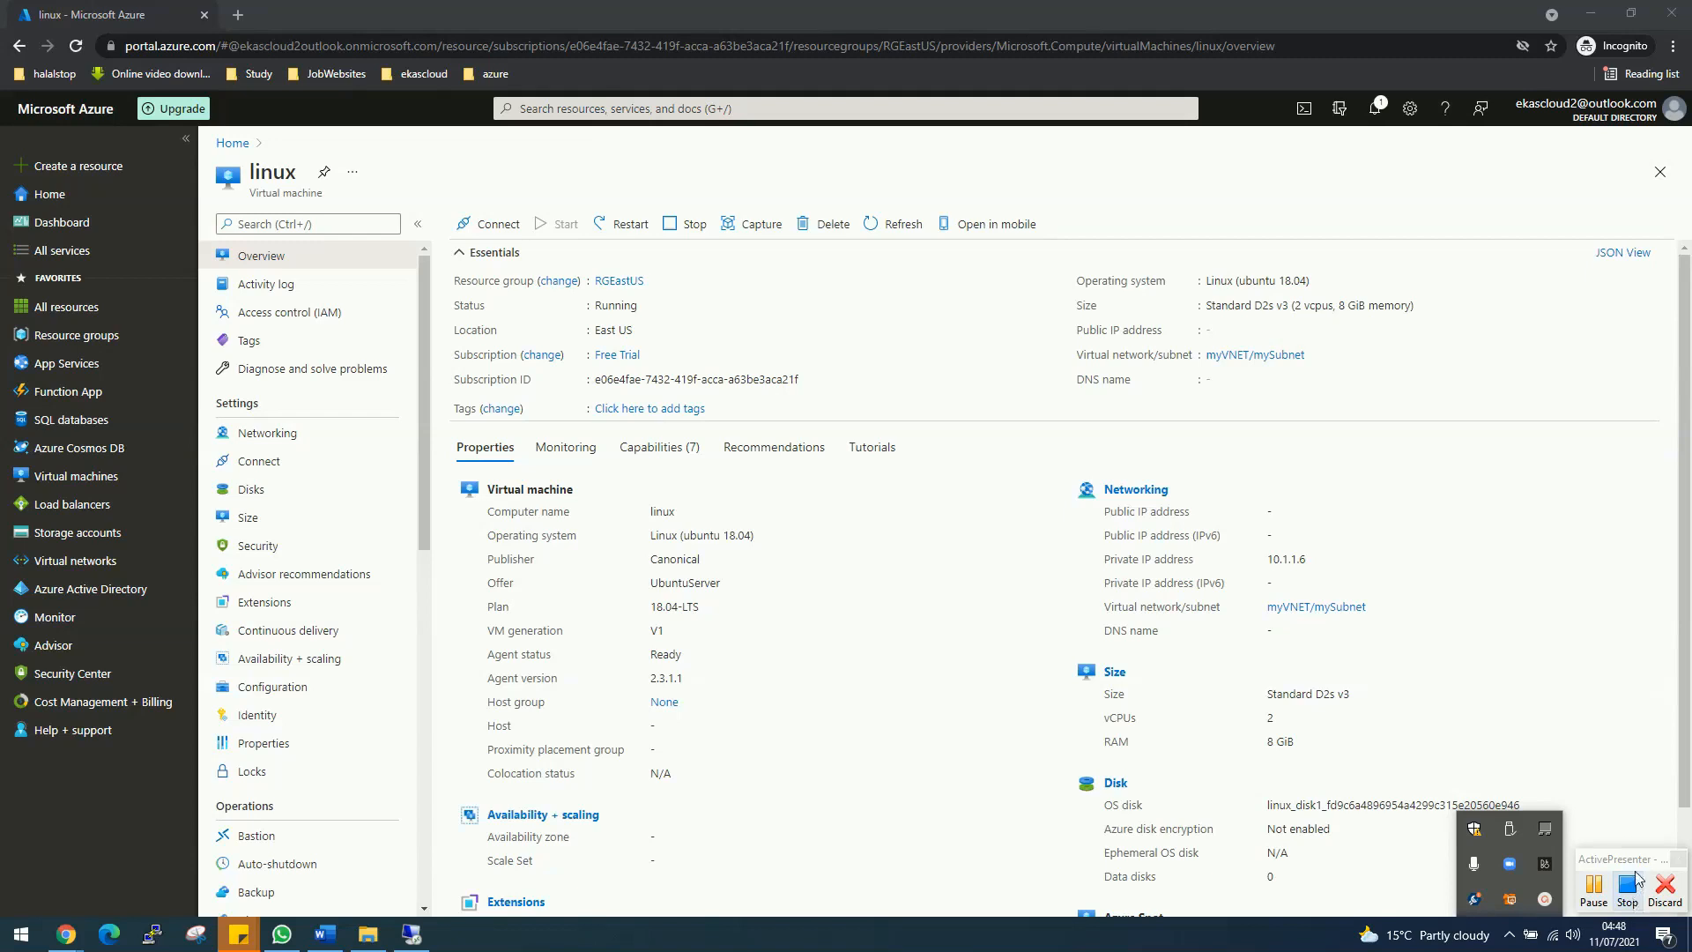
click(1629, 892)
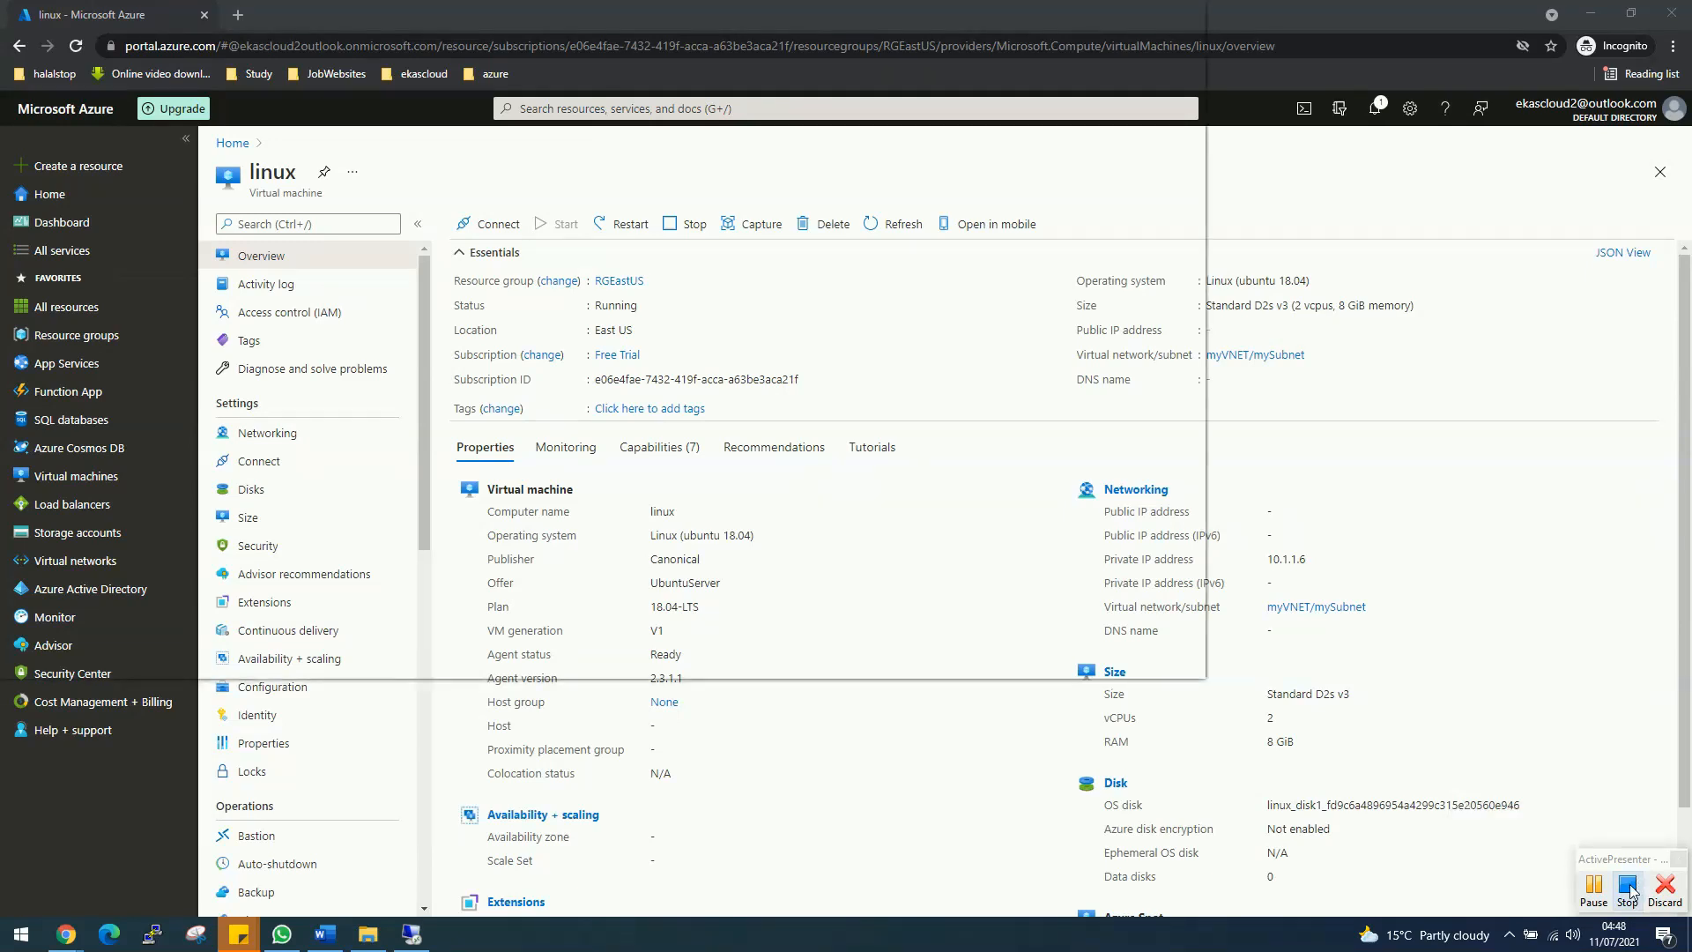